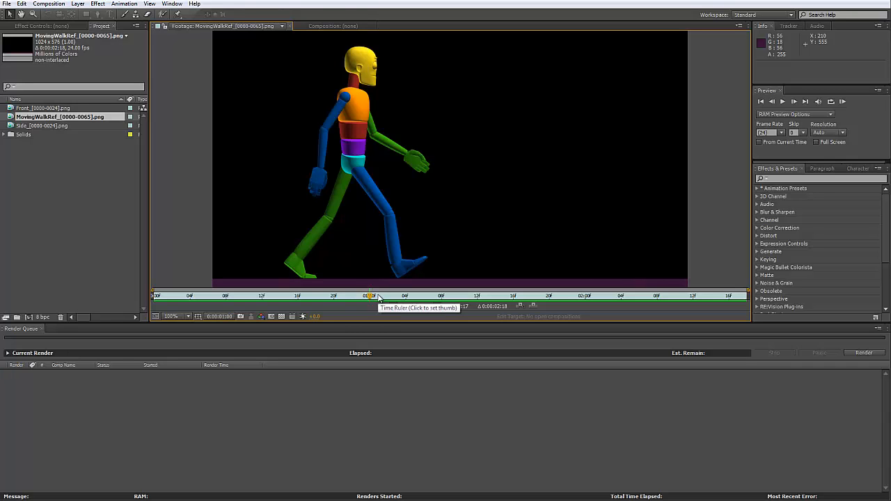
- Scrub through the MovingWalkRef_[0000-0065].png footage to review the figure walking across the frame
left_click(161, 298)
left_click_drag(171, 301, 549, 303)
left_click_drag(223, 299, 369, 315)
left_click(12, 148)
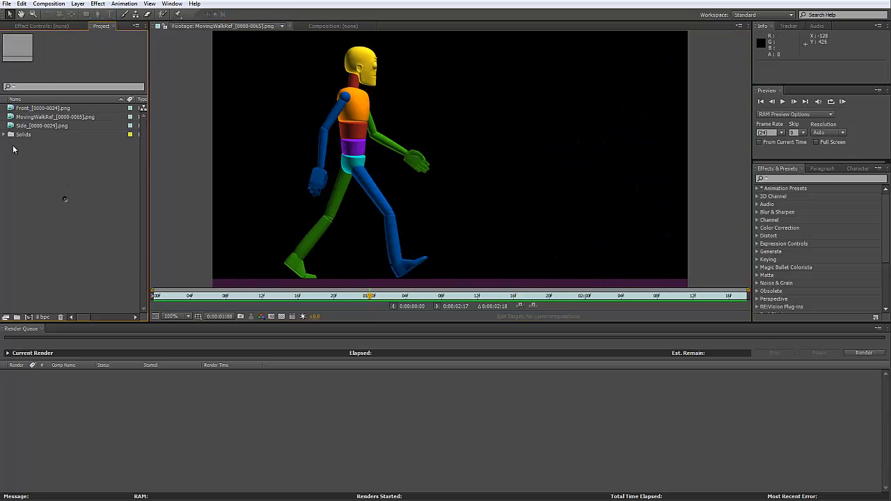
- Open the Side_[0000-0024].png footage and play it to examine the side-view walk cycle
left_click(27, 109)
double_click(41, 125)
key("space")
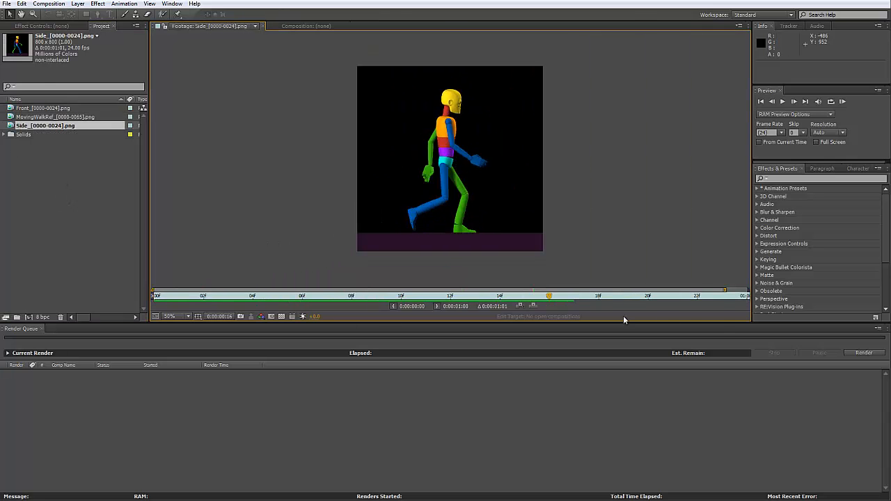
scroll(469, 161, "up", 2)
scroll(469, 160, "down", 2)
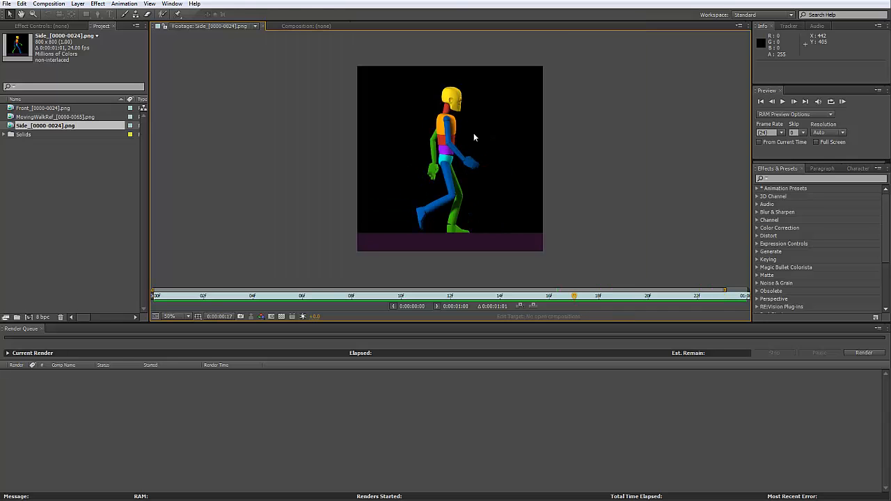
scroll(456, 146, "up", 2)
scroll(462, 149, "down", 2)
scroll(456, 149, "up", 1)
scroll(450, 149, "down", 1)
scroll(445, 136, "up", 1)
scroll(442, 126, "down", 1)
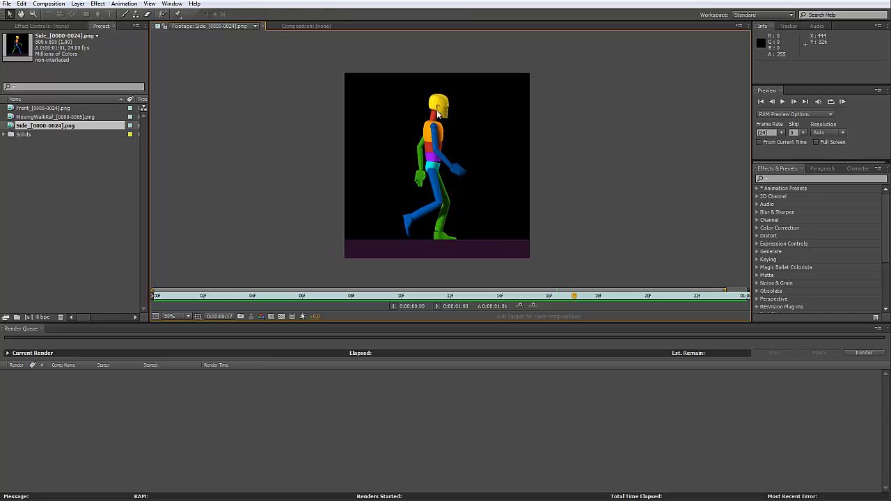
- Replay and scrub the side-view footage, comparing the figure's feet and legs across the stationary walk
key("space")
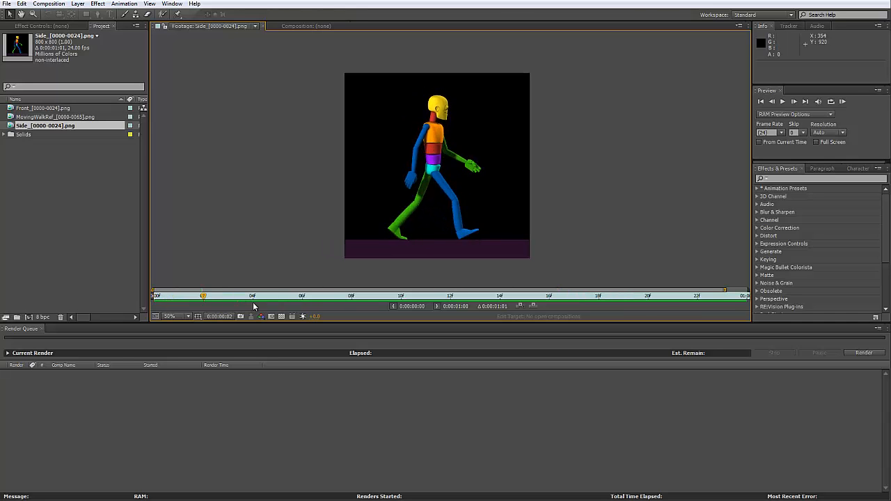
key("space")
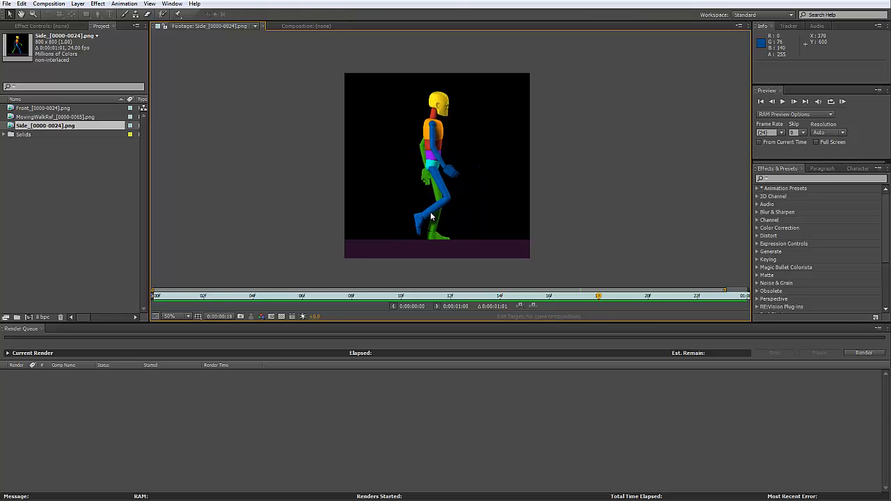
left_click_drag(255, 295, 691, 323)
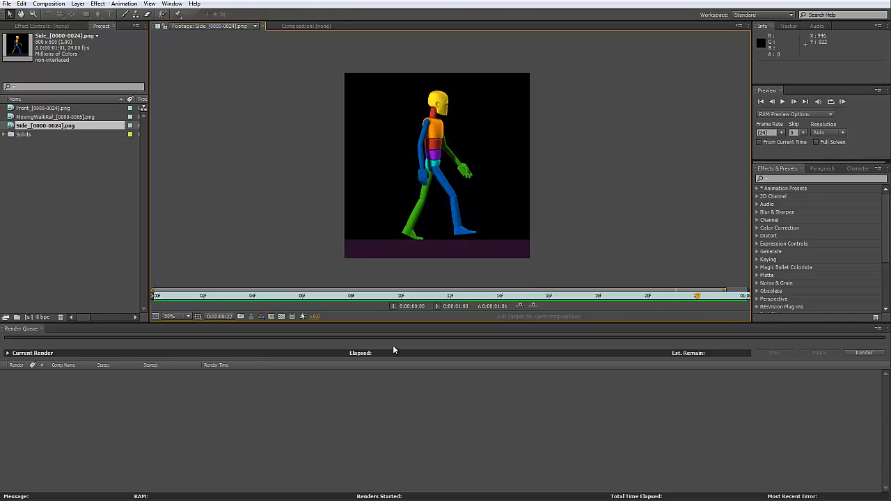
left_click_drag(381, 301, 210, 305)
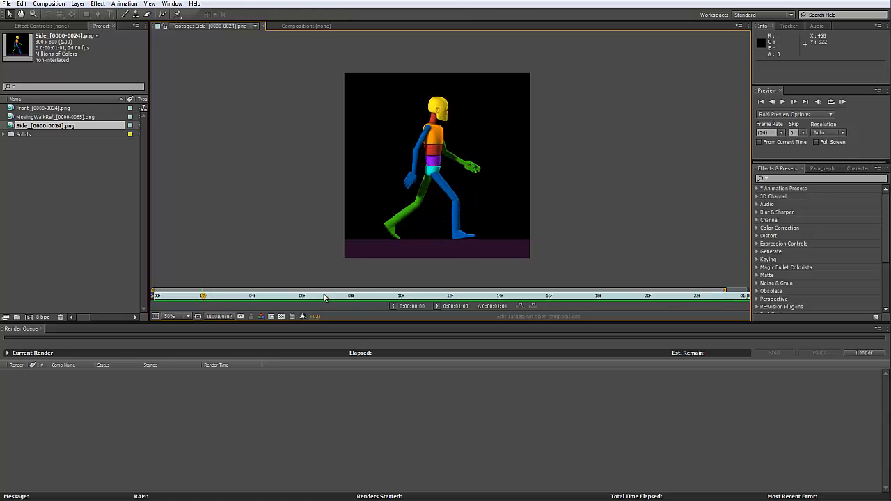
left_click_drag(203, 298, 376, 299)
- Reopen the MovingWalkRef_[0000-0065].png footage and scrub it to compare the forward-moving walk
left_click(78, 117)
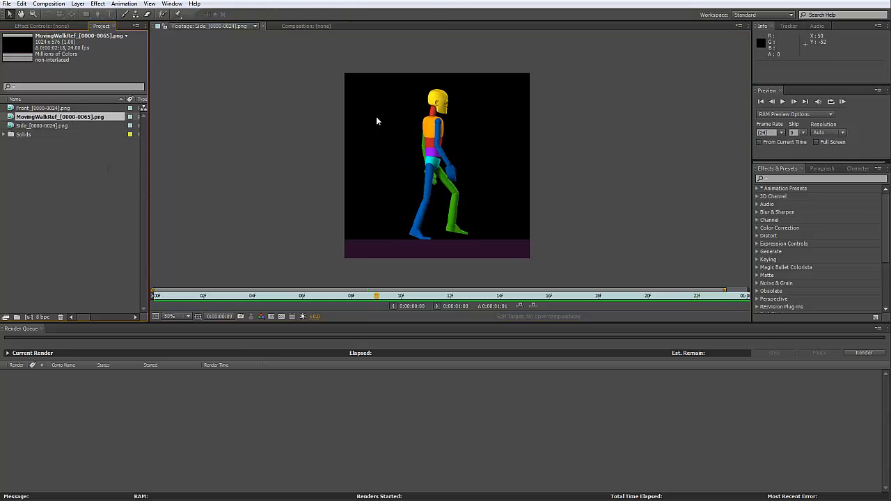
double_click(39, 120)
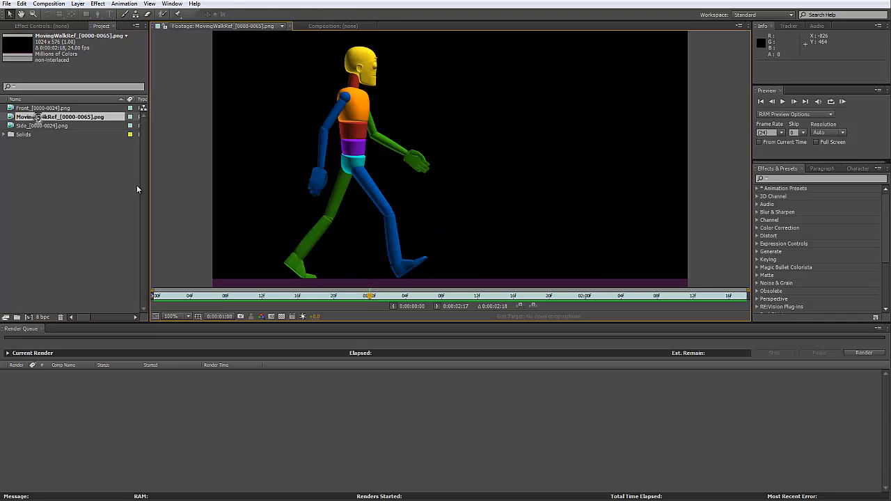
left_click_drag(160, 300, 482, 311)
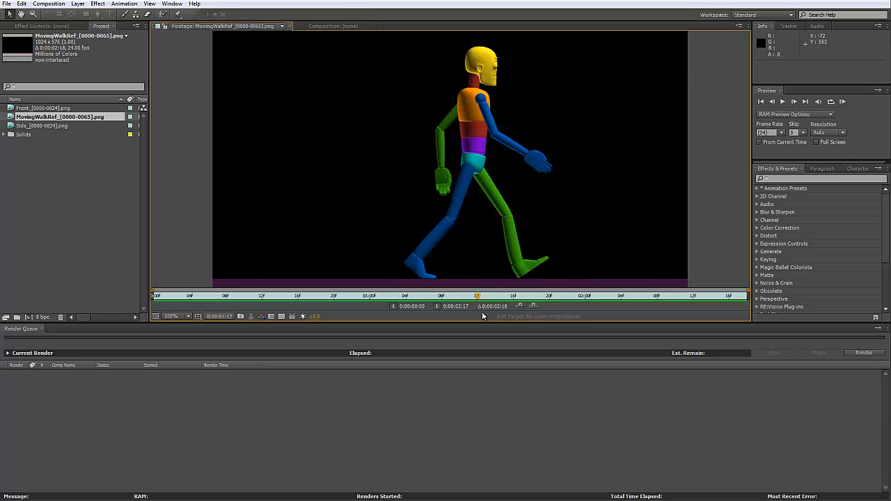
- Create a new composition from the MovingWalkRef_[0000-0065].png footage
left_click(91, 208)
left_click(66, 119)
key("Return")
key("Return")
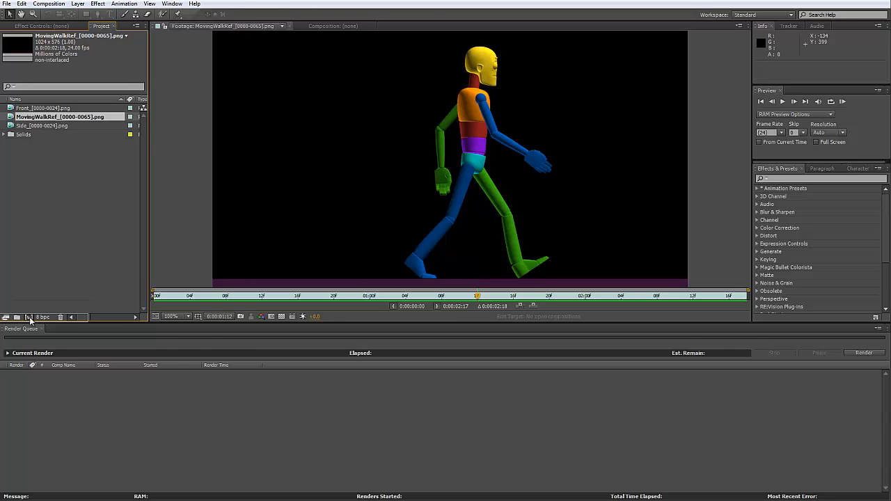
left_click_drag(29, 318, 29, 317)
- Trim the walk layer to the cycle between 0:00:01:00 and 0:00:02:00 and shift it to start at frame 0
left_click_drag(338, 344, 890, 378)
left_click_drag(470, 338, 496, 360)
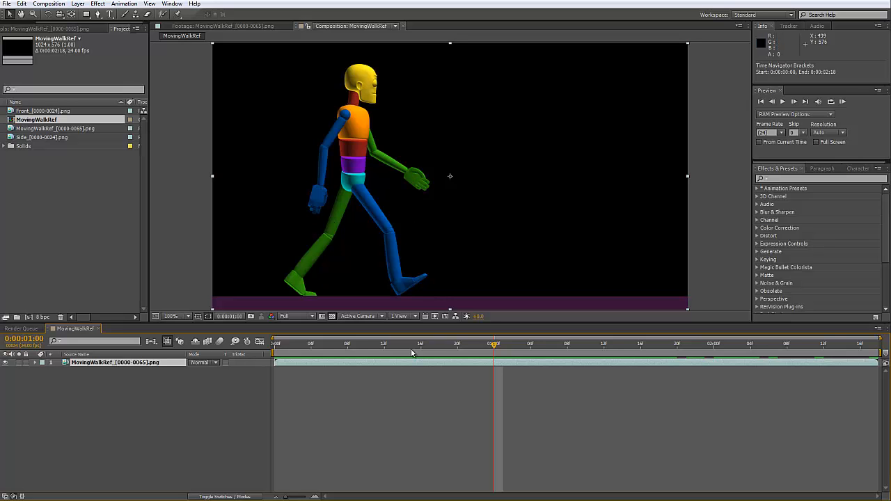
mouse_move(498, 349)
left_mouse_down()
mouse_move(509, 349)
mouse_move(498, 349)
left_mouse_up()
left_click_drag(496, 348, 716, 363)
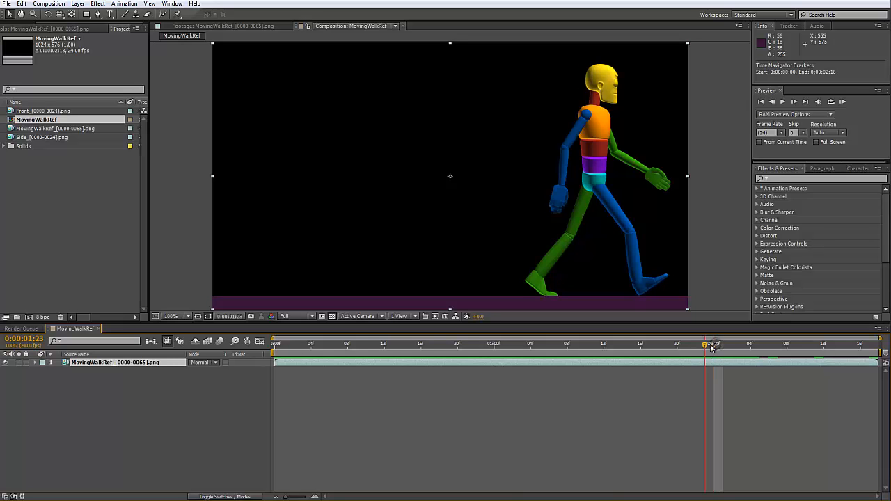
left_click_drag(876, 362, 494, 350)
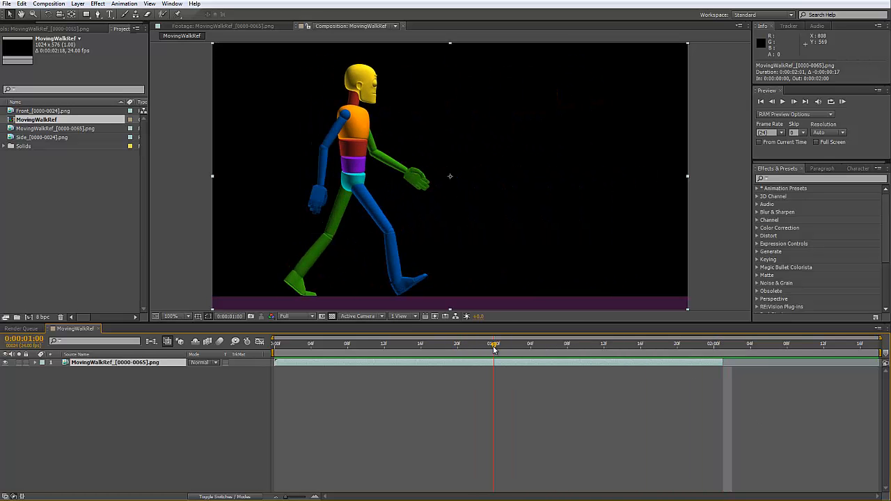
left_click_drag(277, 361, 486, 379)
left_click_drag(574, 362, 374, 365)
left_click_drag(315, 348, 268, 353)
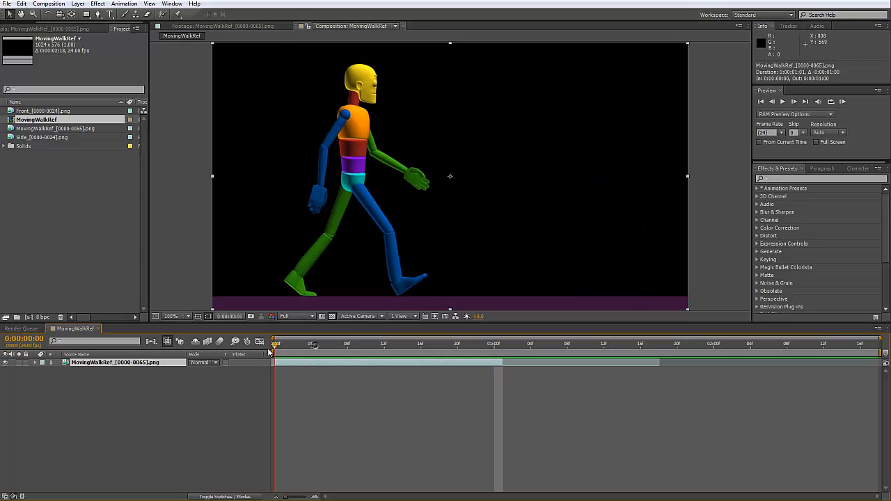
- End the work area at 0:00:01:00 and trim the composition to the work area
left_click(872, 345)
left_click_drag(879, 339, 511, 348)
left_click(490, 345)
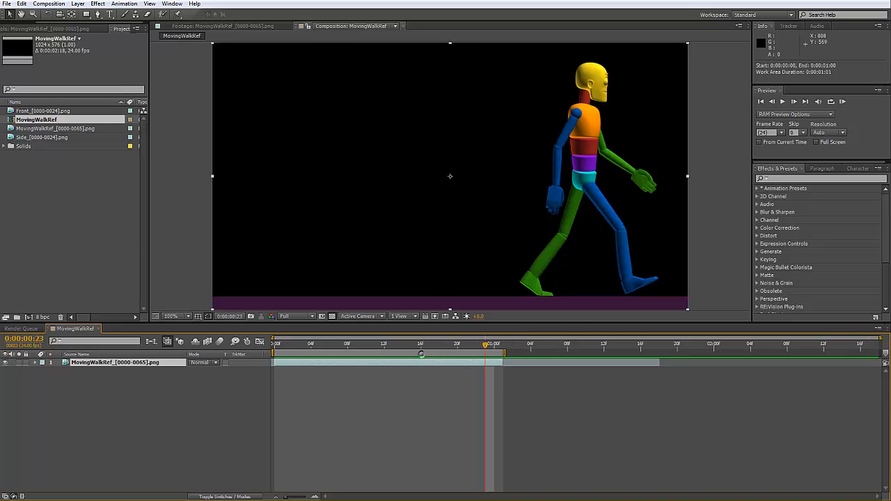
right_click(429, 354)
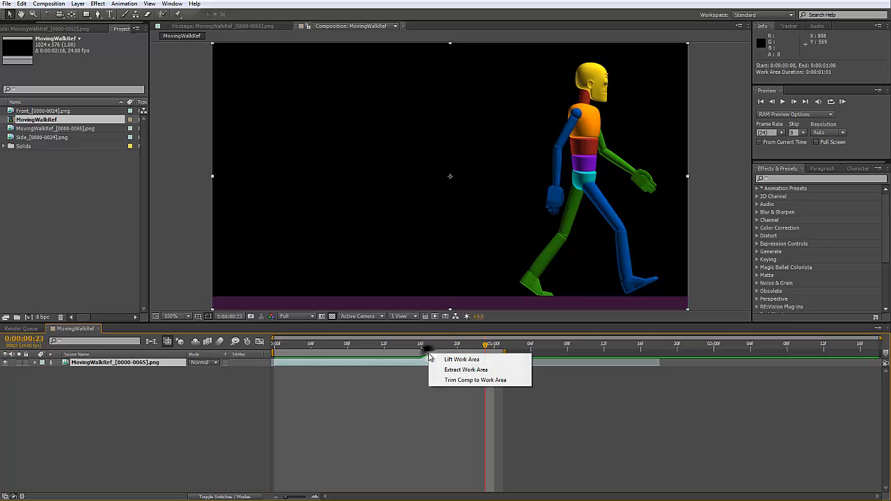
left_click(483, 381)
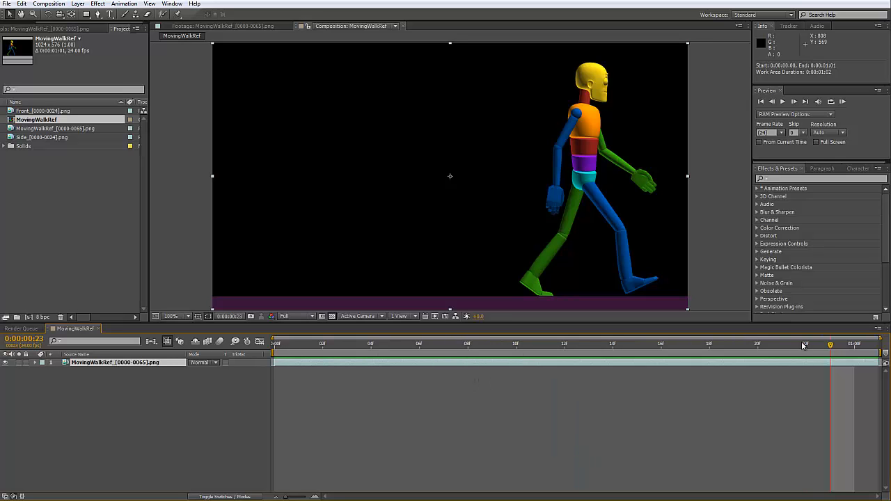
- Compare the figure's pose on the first and last frames of the trimmed composition
left_click_drag(799, 345, 855, 382)
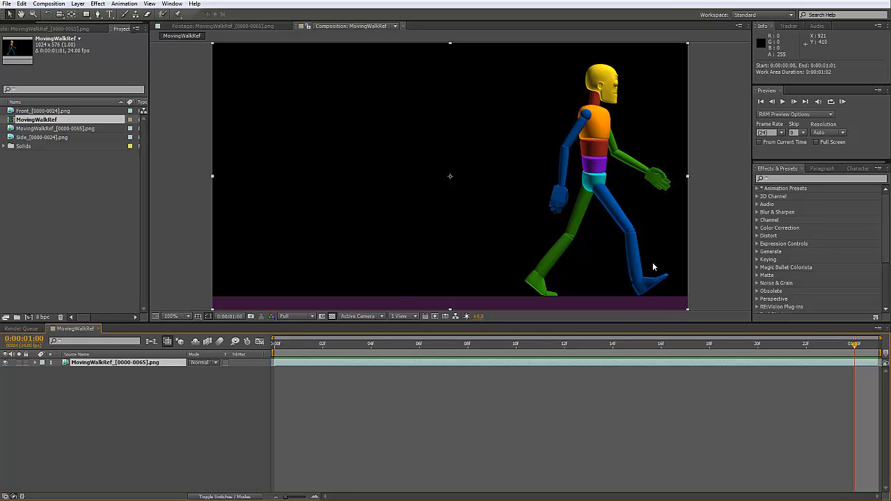
left_click_drag(276, 345, 855, 347)
key("space")
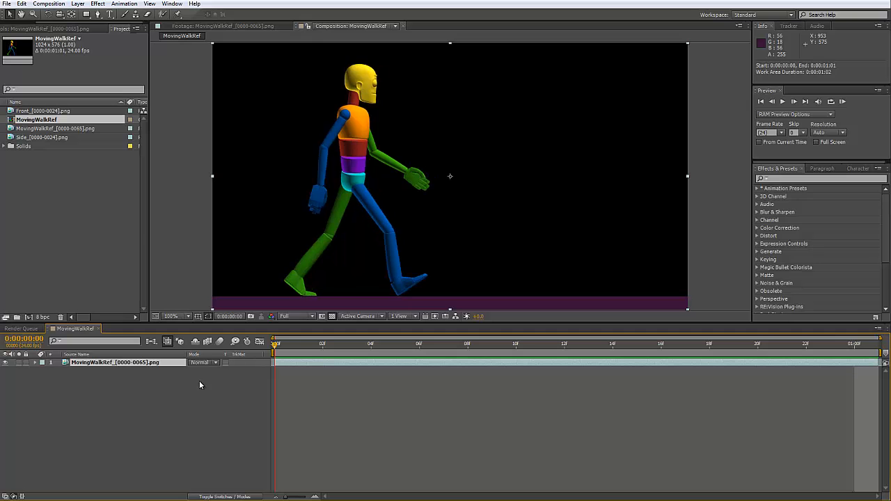
left_click(276, 358)
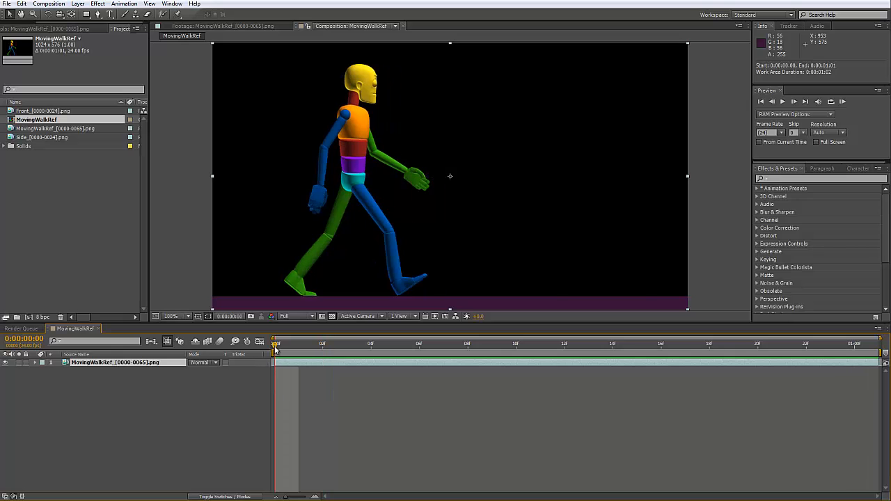
key("End")
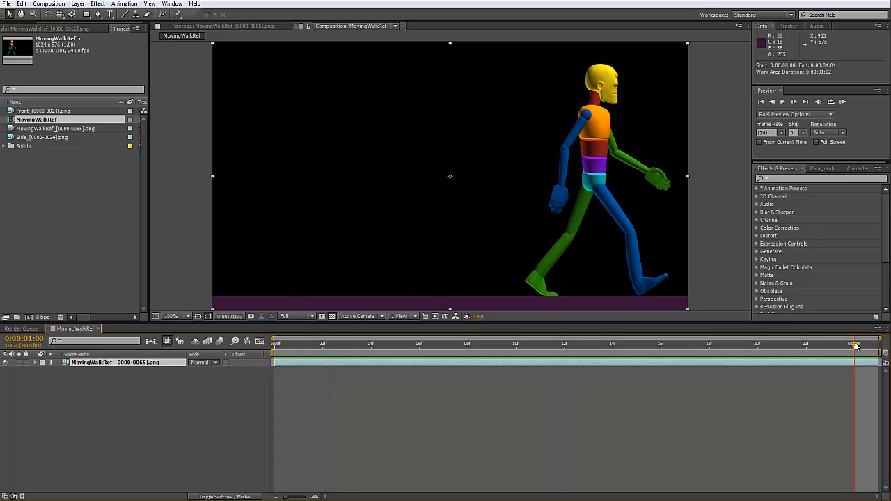
left_click_drag(861, 348, 229, 367)
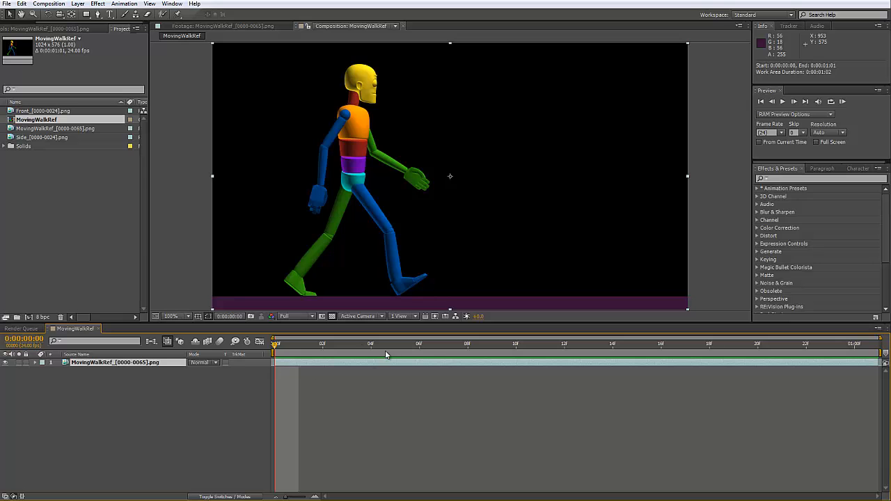
- Step frame by frame through the start of the walk to examine its forward movement, and return to frame 0
key("Page_Down")
key("Page_Down")
key("Page_Down")
key("Page_Down")
key("Page_Down")
key("Page_Down")
key("Page_Down")
left_click_drag(444, 345, 161, 351)
- Show the rulers and place a vertical guide at position 512 through the composition's centre
left_click(149, 4)
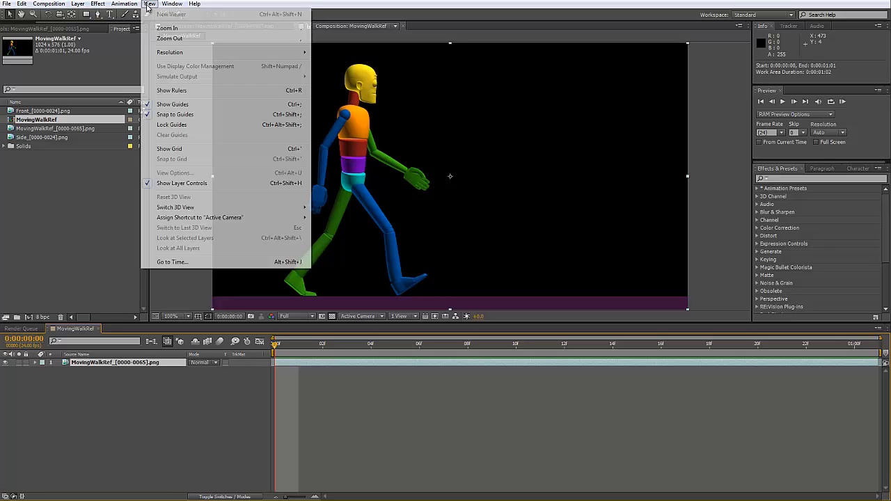
left_click(198, 91)
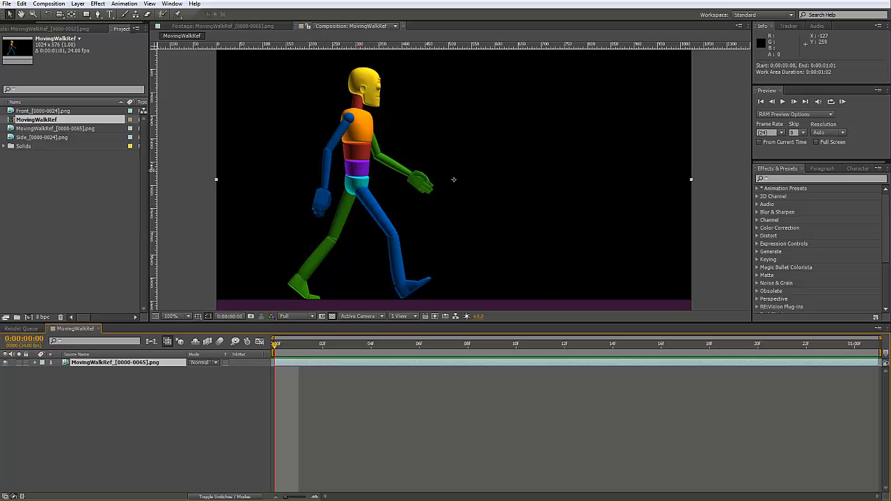
left_click_drag(153, 170, 454, 171)
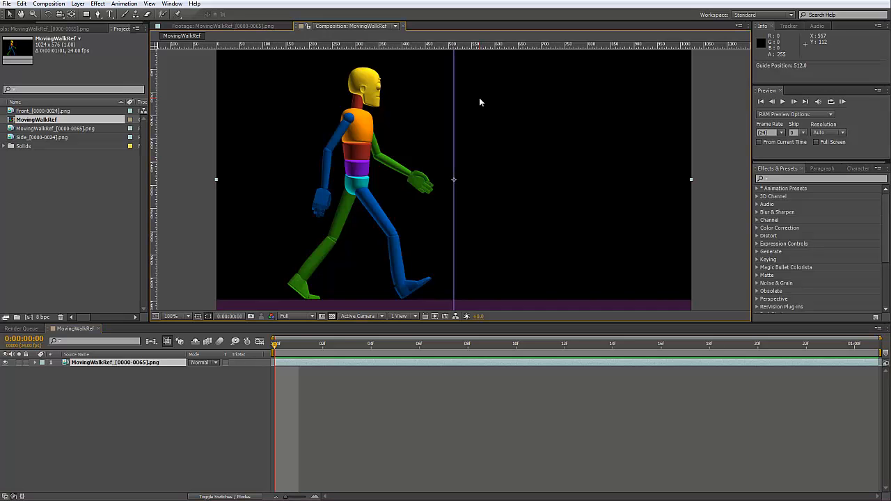
- Reveal the walk layer's transform properties and start Position keyframing at frame 0
left_click(86, 362)
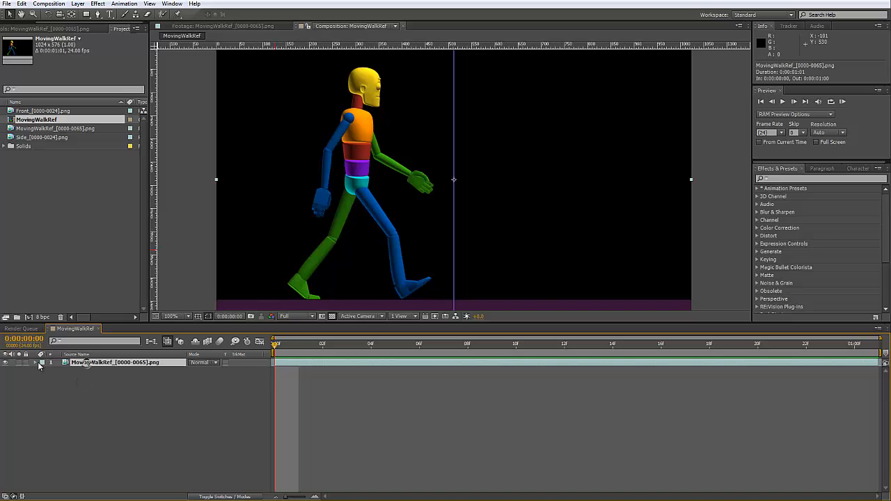
left_click(35, 362)
left_click(43, 370)
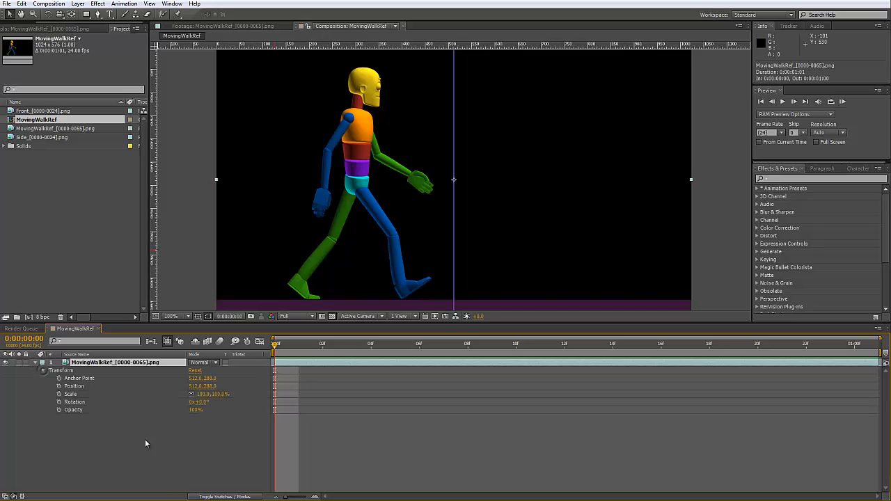
left_click(59, 386)
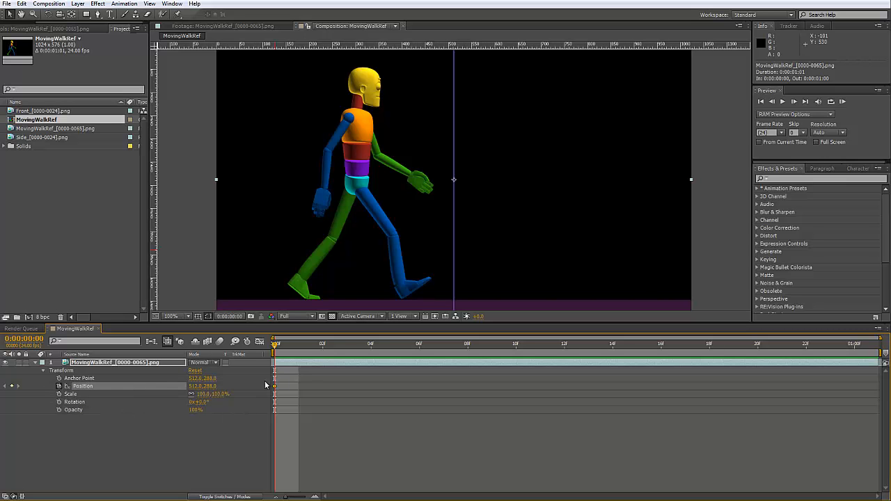
- Shift the walk layer at frame 0 to position 722, 288, aligning the figure's torso with the vertical guide
key("Page_Down")
key("Page_Down")
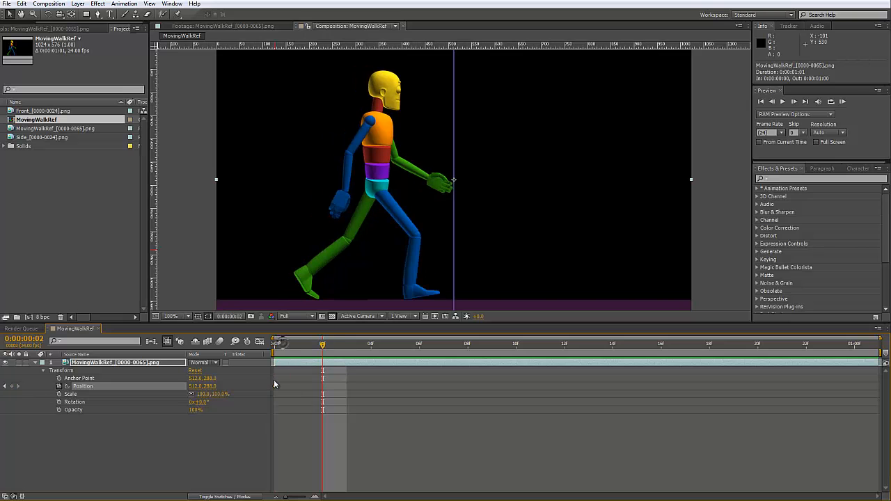
left_click_drag(282, 348, 277, 348)
left_click_drag(262, 265, 360, 263)
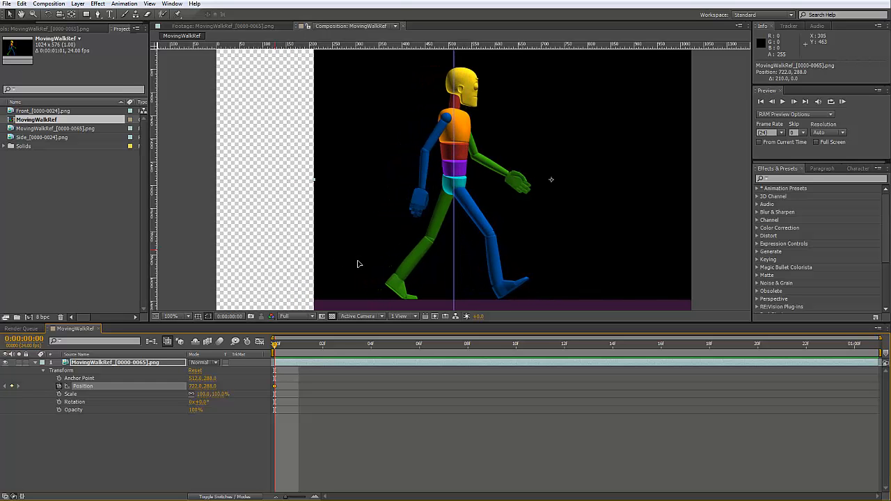
key("period")
left_click_drag(470, 152, 495, 264)
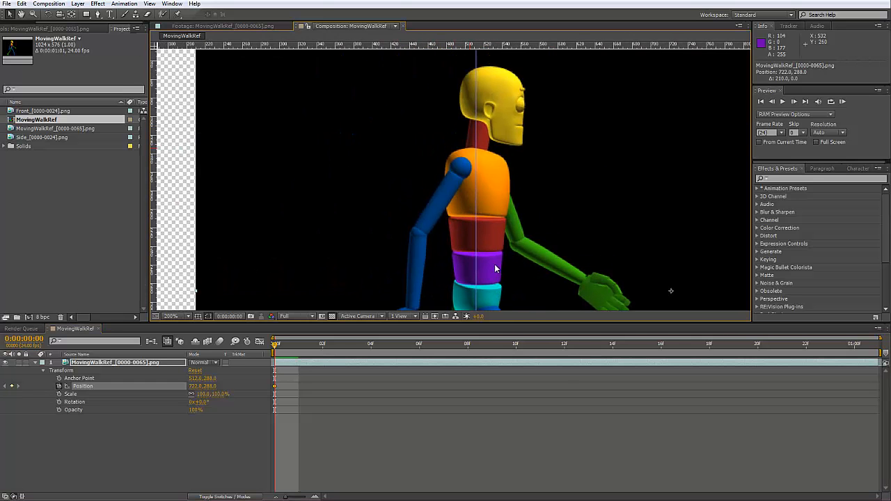
scroll(506, 146, "up", 2)
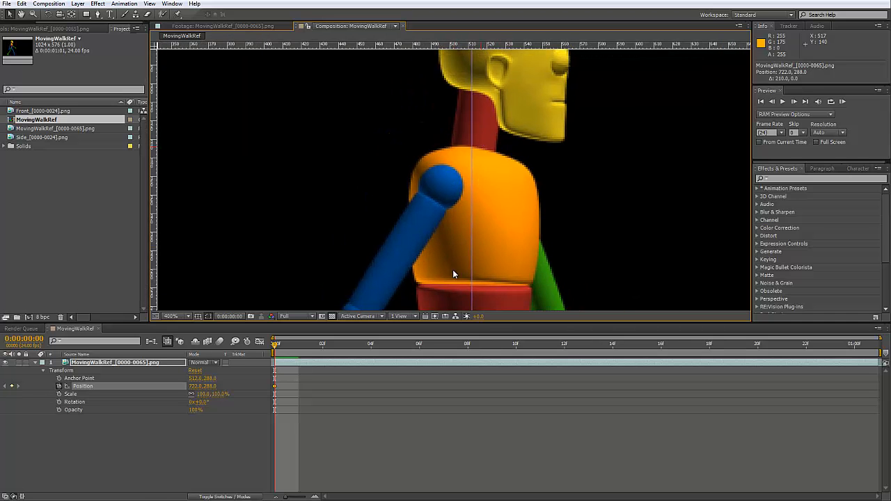
left_click_drag(475, 191, 427, 168)
key("comma")
left_click_drag(395, 287, 364, 224)
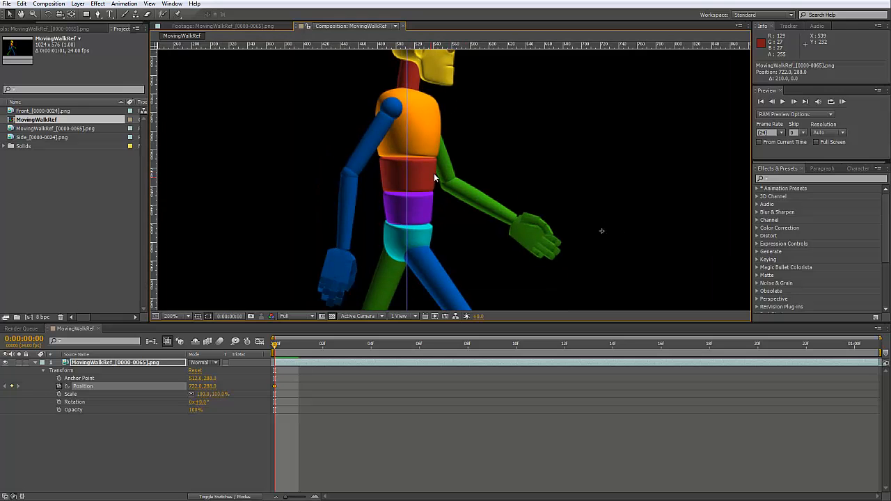
- Fine-tune the walk layer's frame 0 position to 722.5, 288, and keyframe it at 0:00:01:00 to 201.5, 288 against the guide
left_click_drag(470, 206, 472, 207)
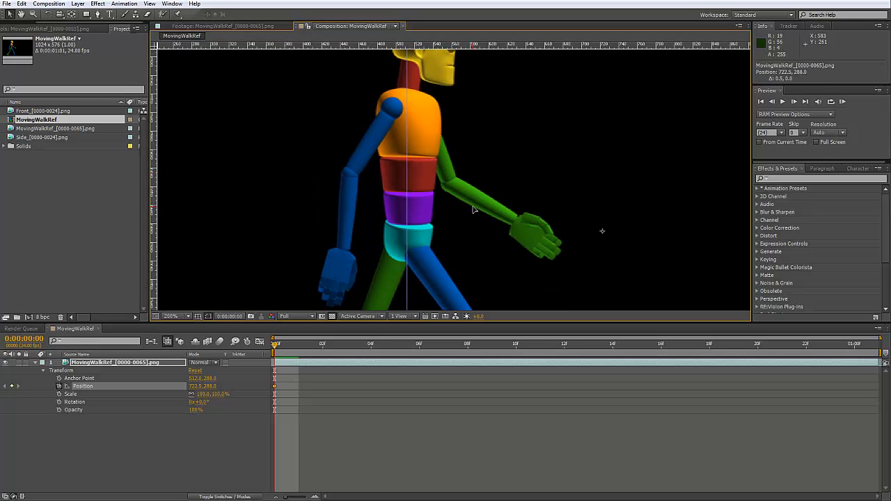
left_click_drag(453, 277, 469, 221)
key("comma")
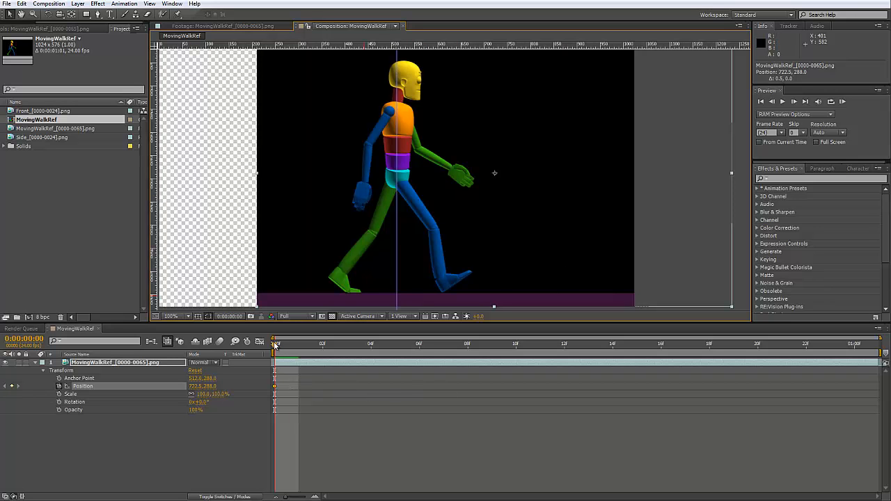
left_click_drag(276, 346, 855, 344)
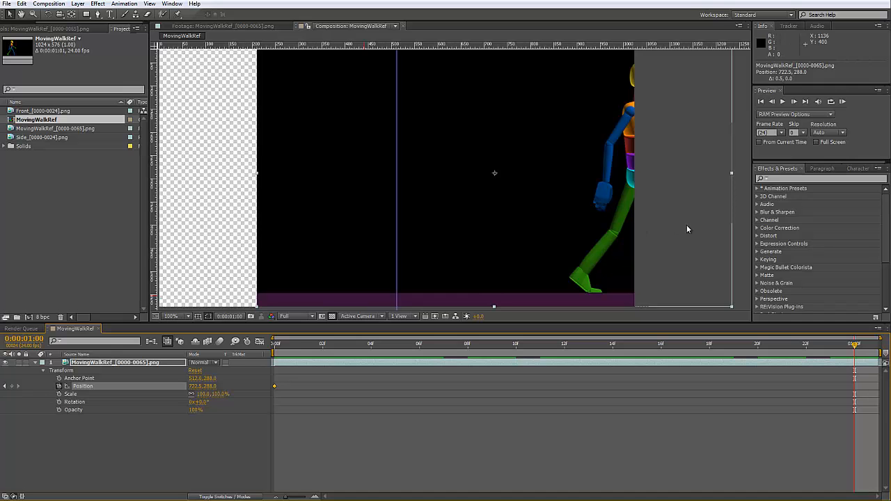
left_click_drag(705, 239, 463, 250)
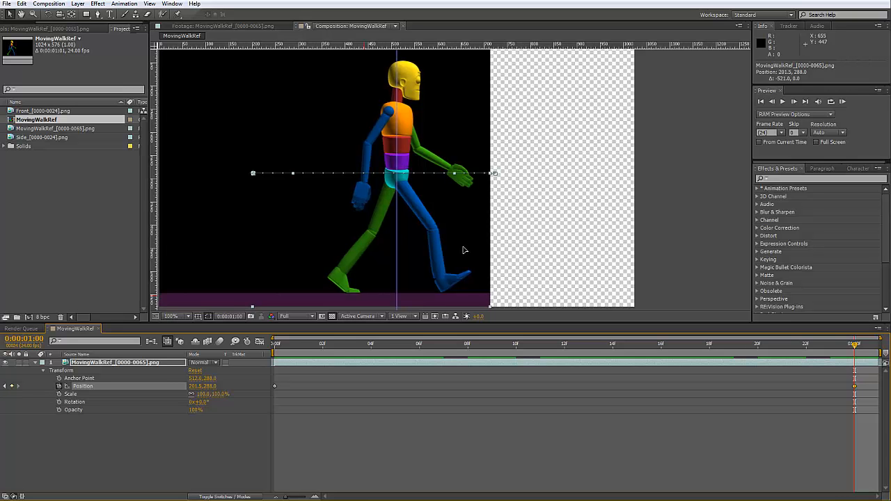
- Scrub through the whole walk cycle and check up close how the figure's torso sits against the vertical guide
left_click_drag(412, 348, 256, 379)
left_click_drag(301, 362, 408, 357)
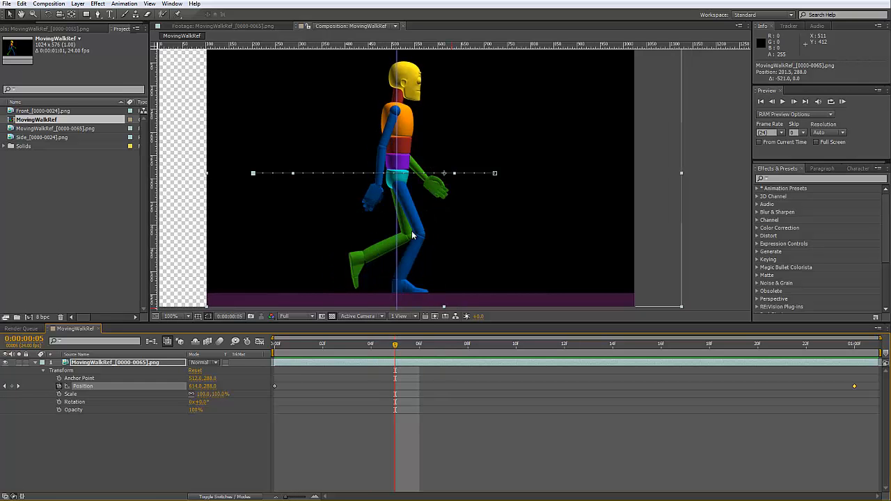
scroll(402, 165, "up", 4)
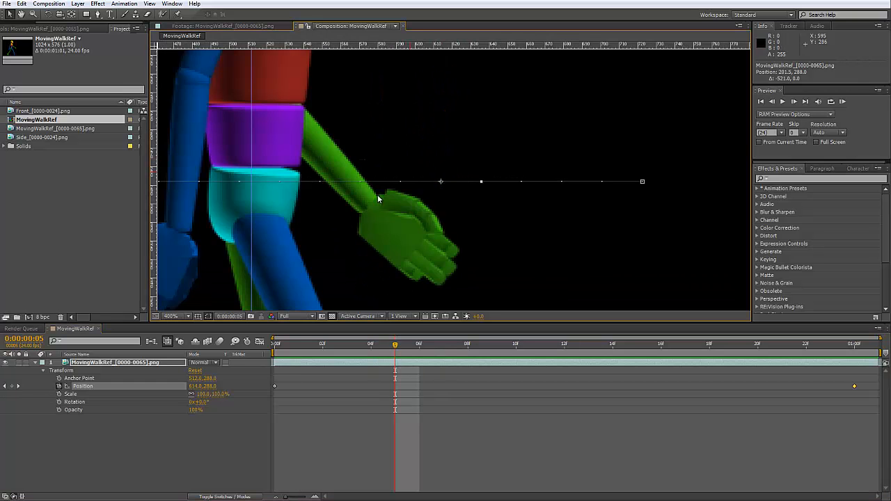
middle_click_drag(569, 172, 578, 168)
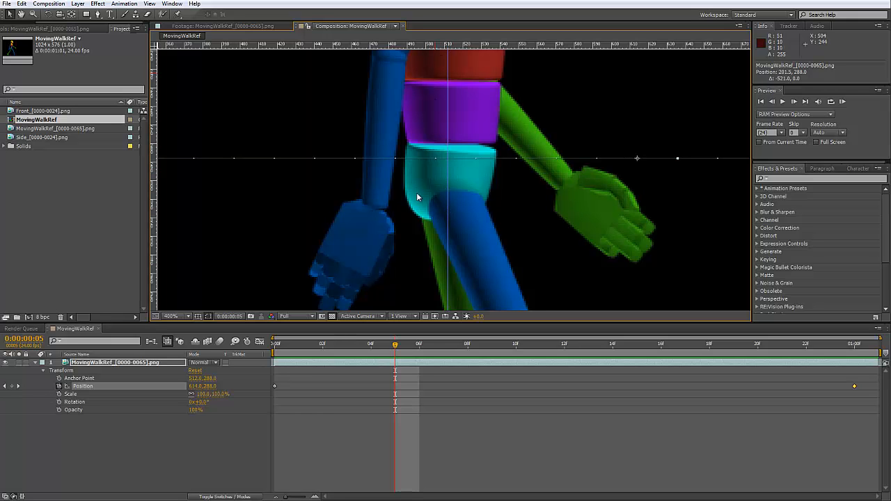
key("comma")
left_click_drag(285, 348, 589, 348)
scroll(507, 213, "down", 1)
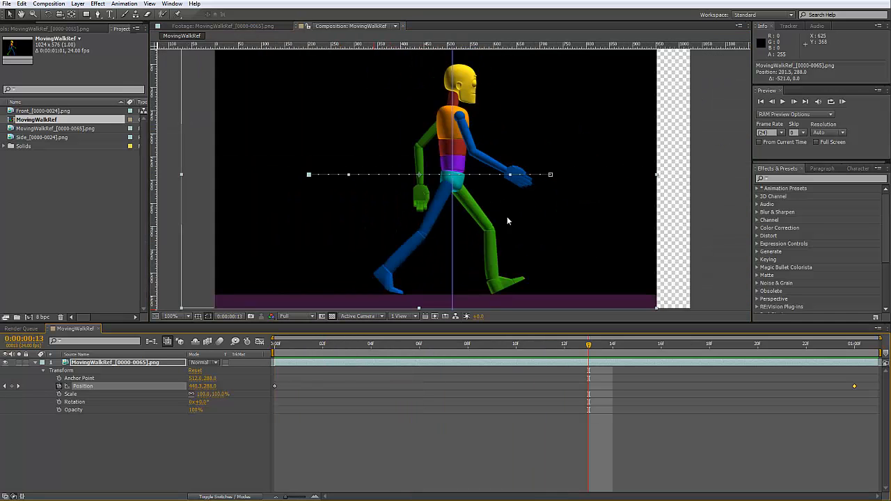
scroll(495, 219, "down", 1)
key("comma")
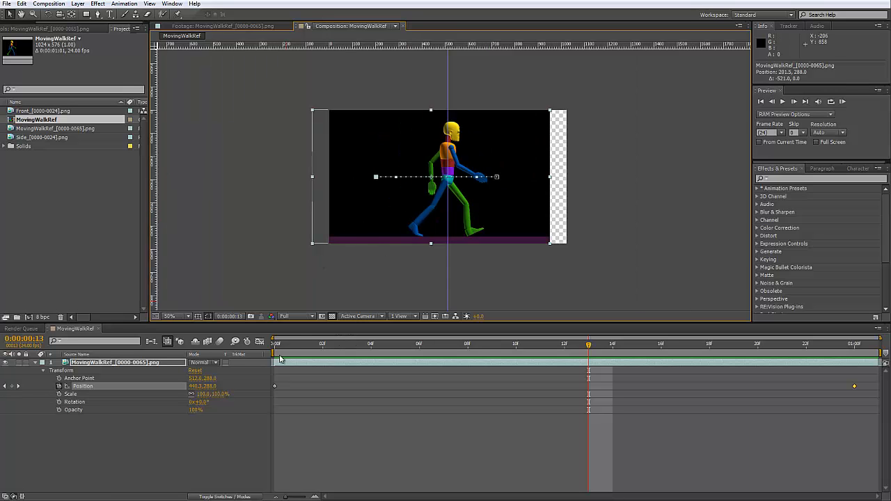
left_click_drag(280, 347, 886, 378)
- Preview the centred walk cycle in real time and scrub through it again with the extended floor layer in place
key("space")
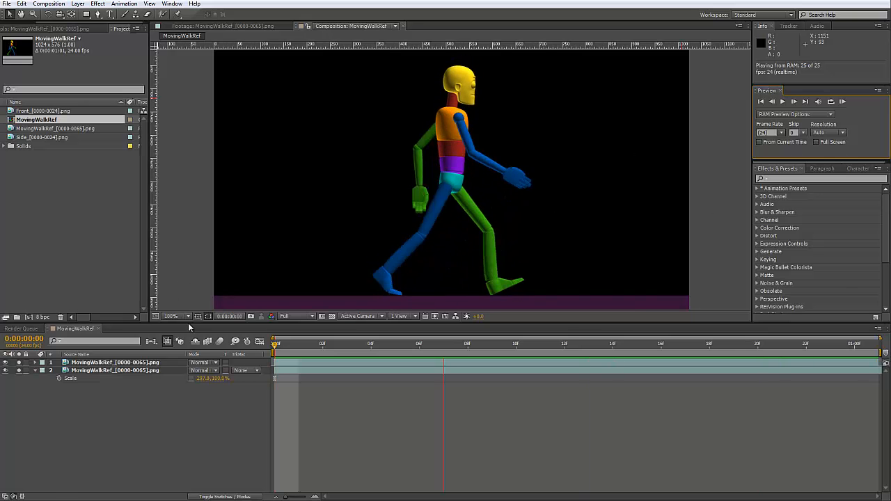
left_click_drag(278, 346, 518, 376)
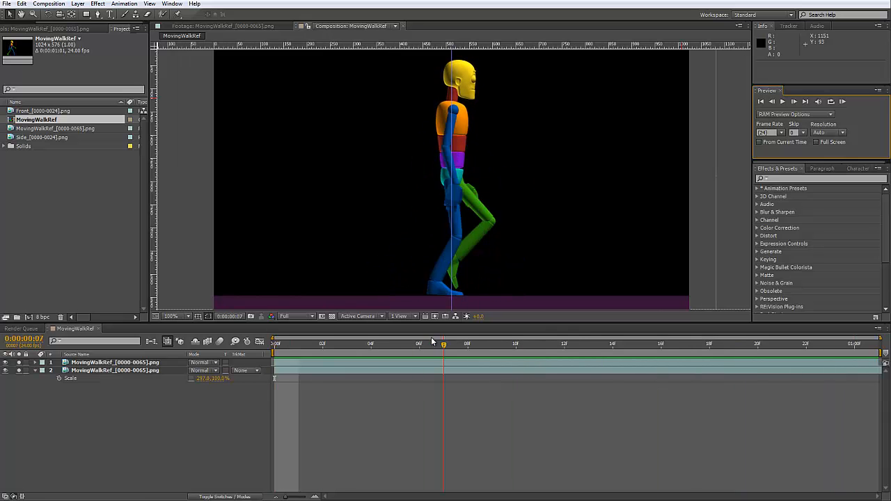
left_click_drag(827, 397, 308, 347)
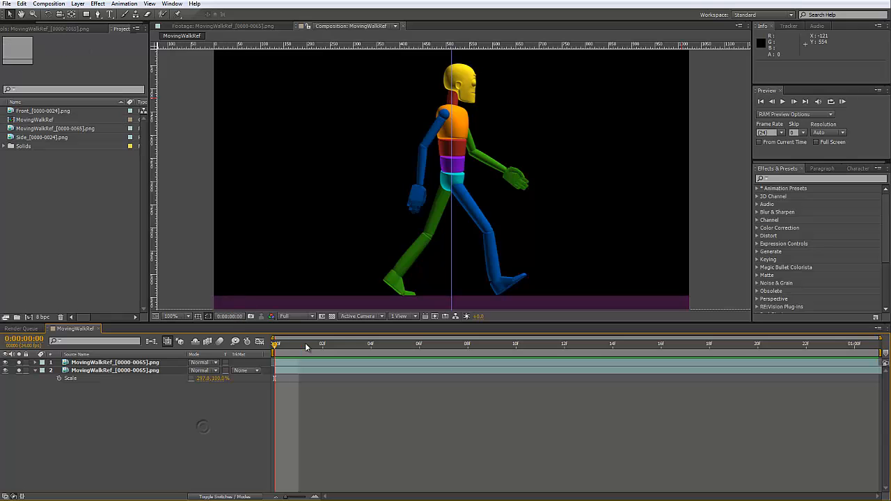
- Open the Side_[0000-0024].png and Front_[0000-0024].png sequences from the project to view them as footage
left_click(62, 137)
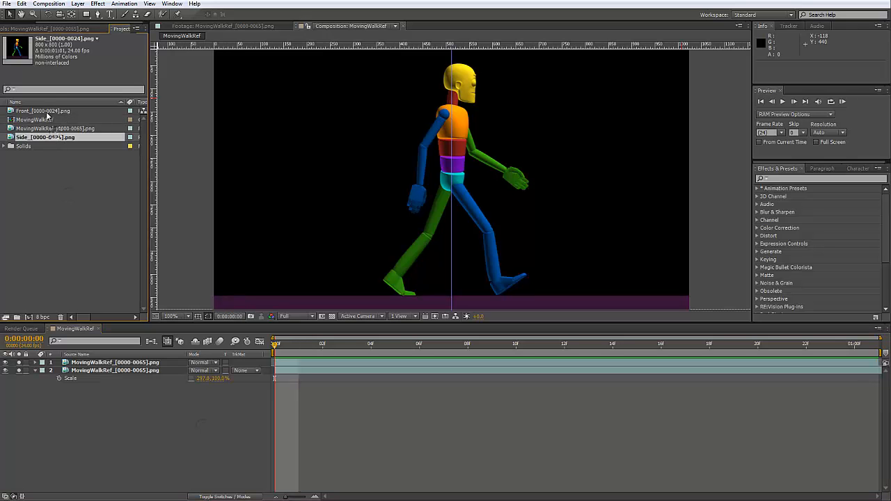
left_click(46, 111)
left_click(59, 168)
left_click(49, 138)
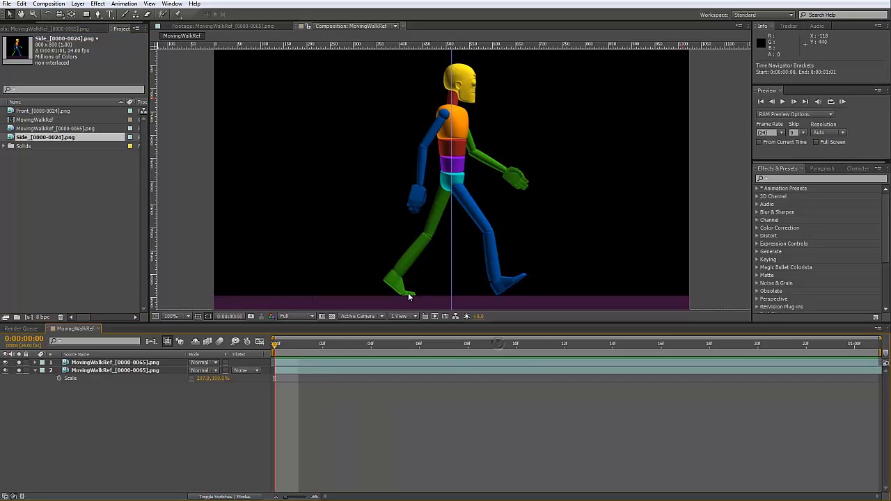
left_click(101, 306)
double_click(40, 138)
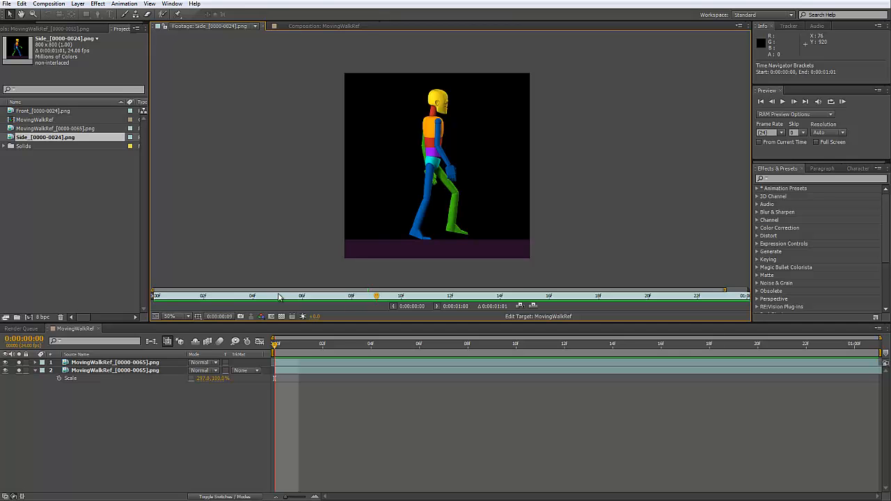
double_click(44, 113)
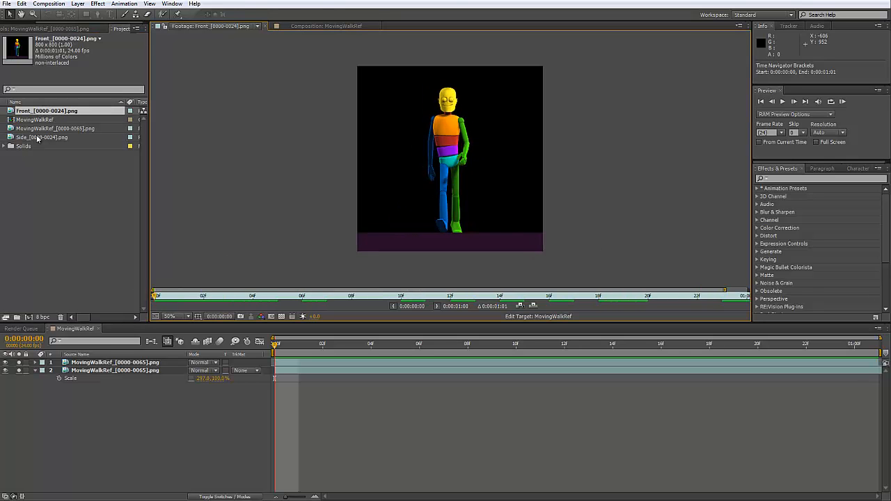
- Create a single new composition from the Side and Front walk sequences, with Side as the upper layer
left_click(39, 139)
left_click(46, 112, "ctrl")
left_click_drag(50, 137, 18, 316)
left_click(334, 237)
left_click(447, 305)
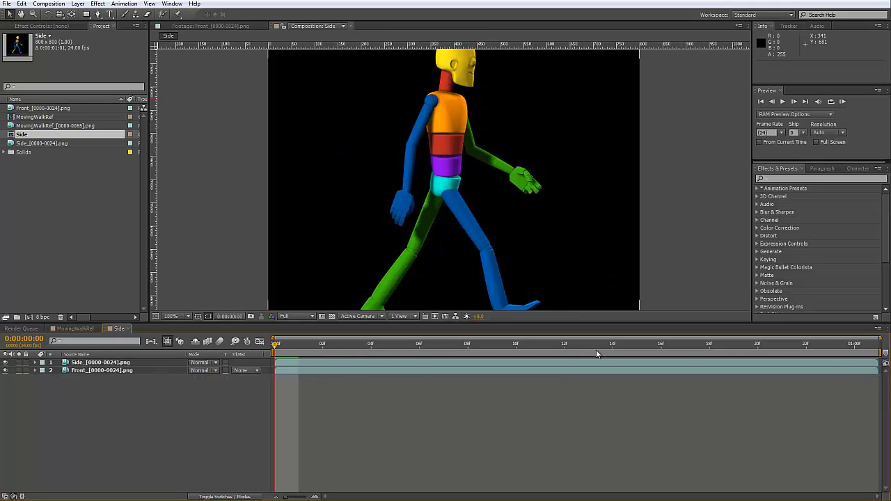
key("comma")
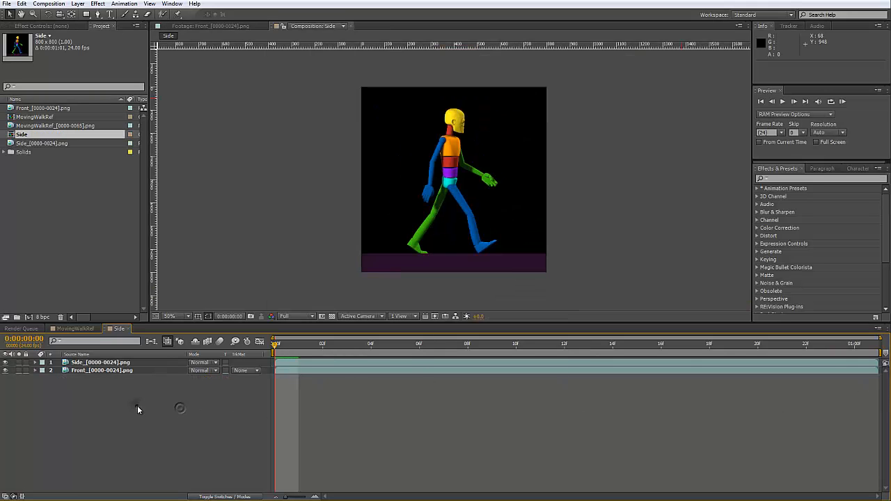
- Unlock the Side composition's aspect ratio and set its size to 720 px wide by 405 px high
right_click(138, 410)
left_click(189, 427)
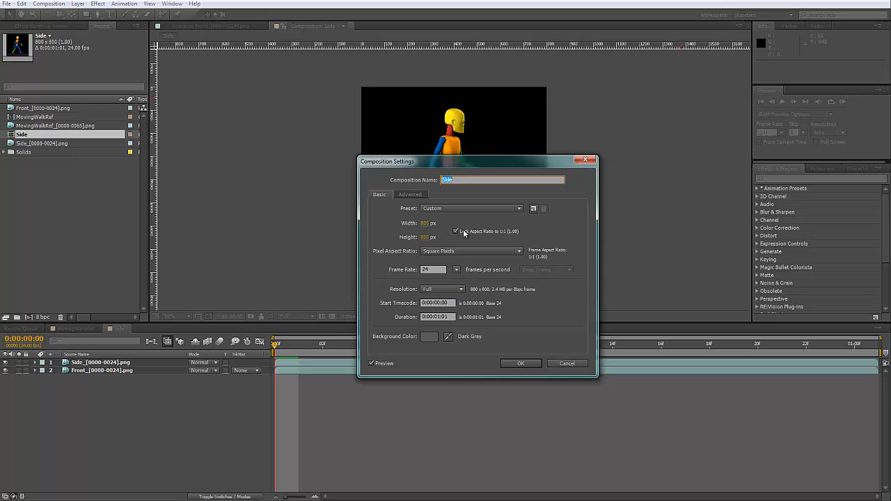
left_click(456, 231)
left_click(426, 224)
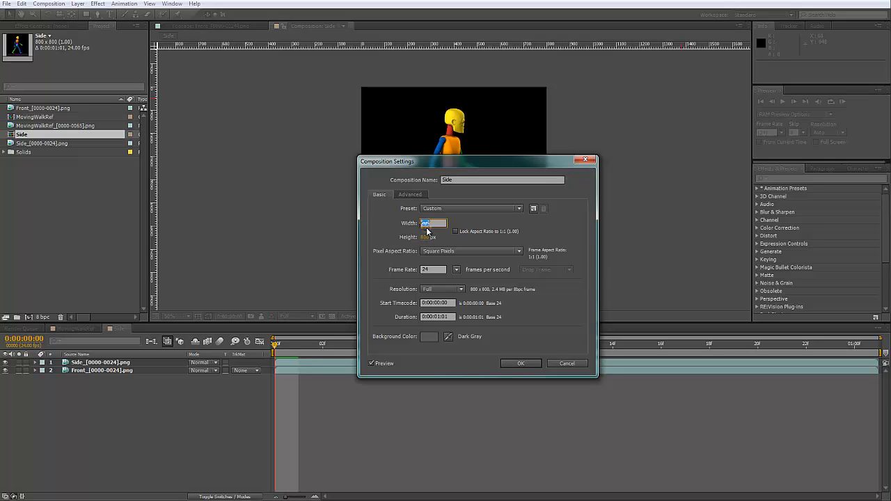
type("720")
left_click(424, 238)
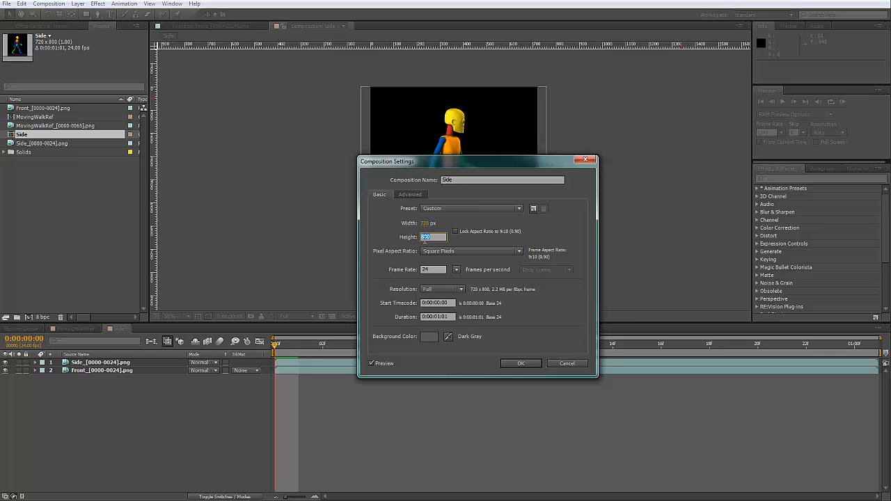
type("405")
left_click_drag(508, 160, 728, 100)
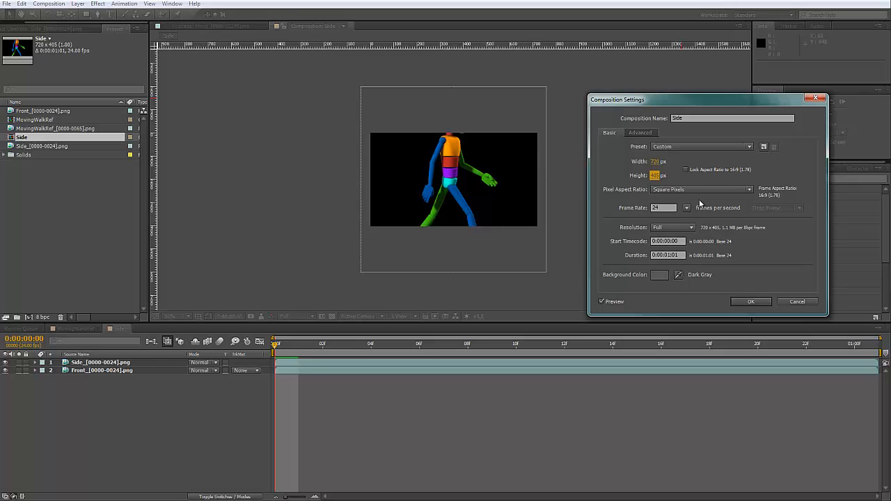
left_click(750, 302)
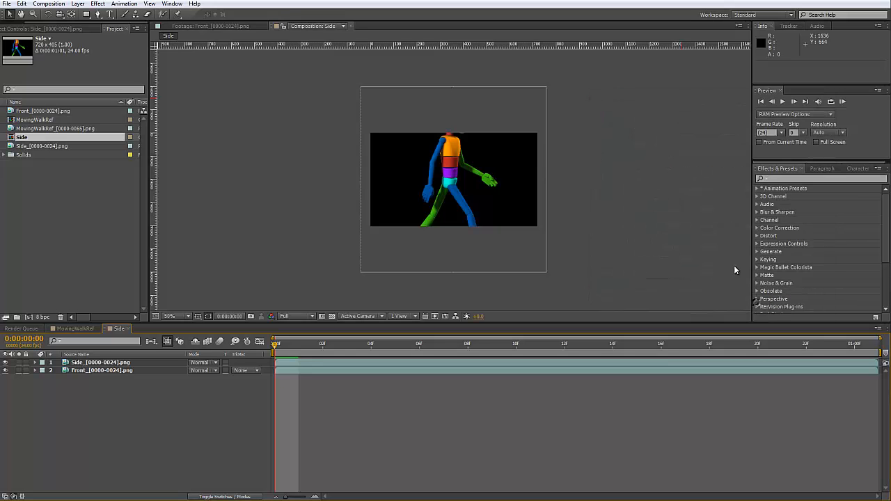
- Scale both the Side and Front layers to fit the composition's height
left_click(104, 370)
left_click(112, 363, "shift")
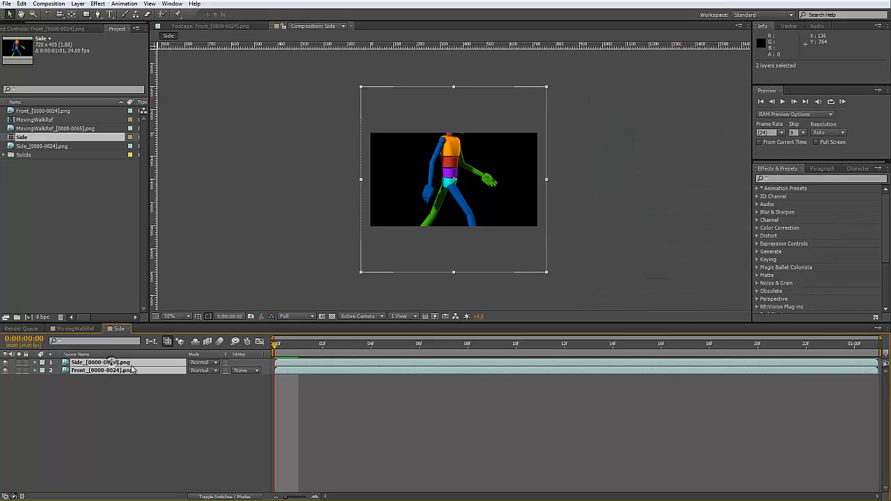
right_click(129, 365)
mouse_move(191, 70)
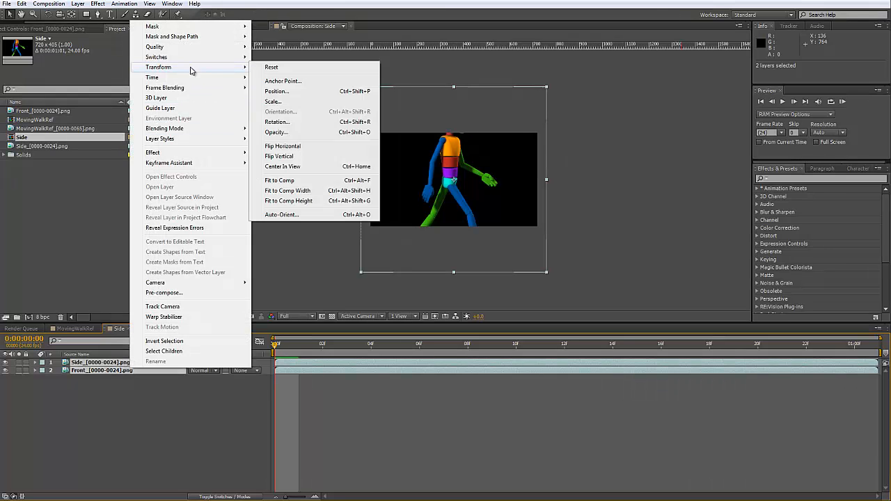
left_click(312, 201)
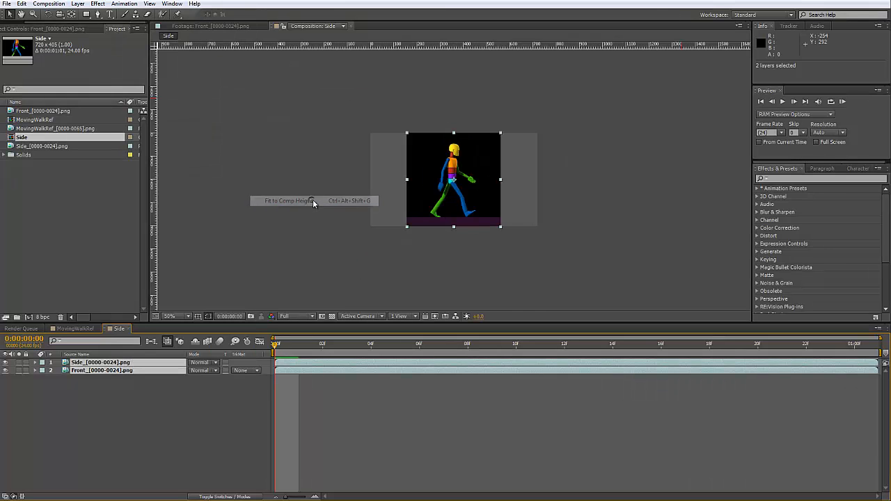
scroll(506, 116, "up", 2)
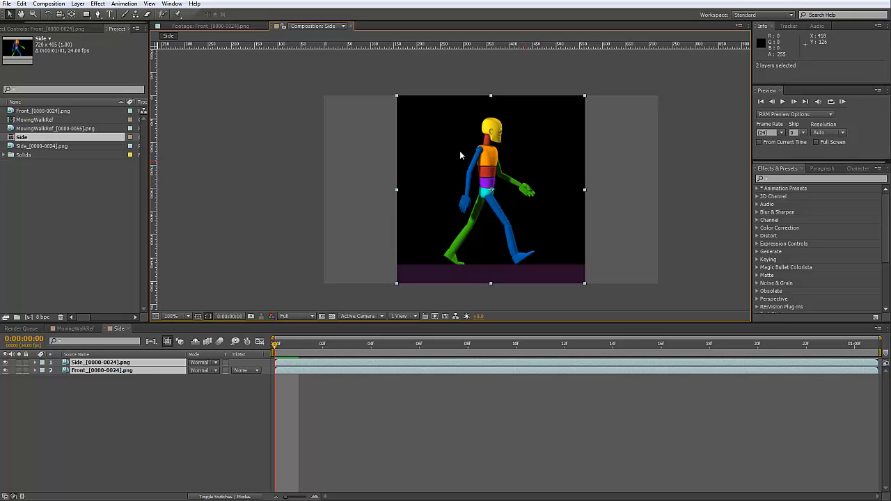
- Place the two views side by side, with the Front layer at 520, 202.5 and the Side layer at 199, 202.5, and play the animation
left_click(127, 391)
left_click(108, 371)
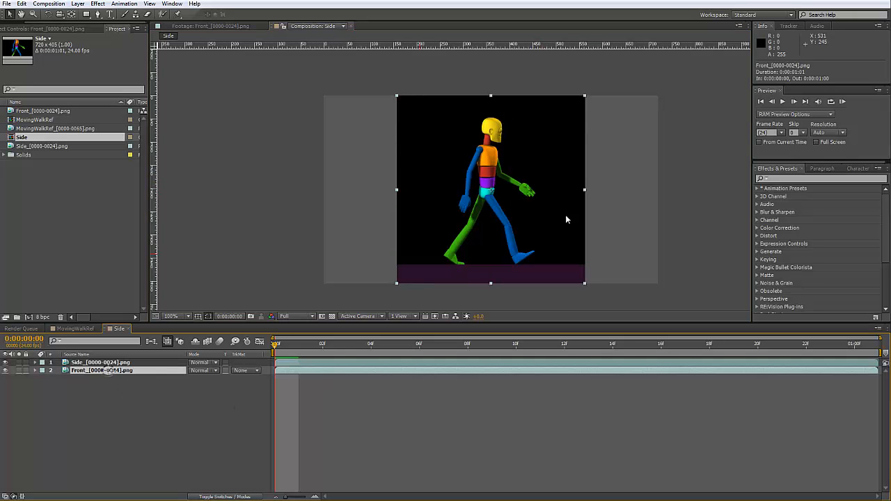
left_click_drag(541, 239, 616, 236)
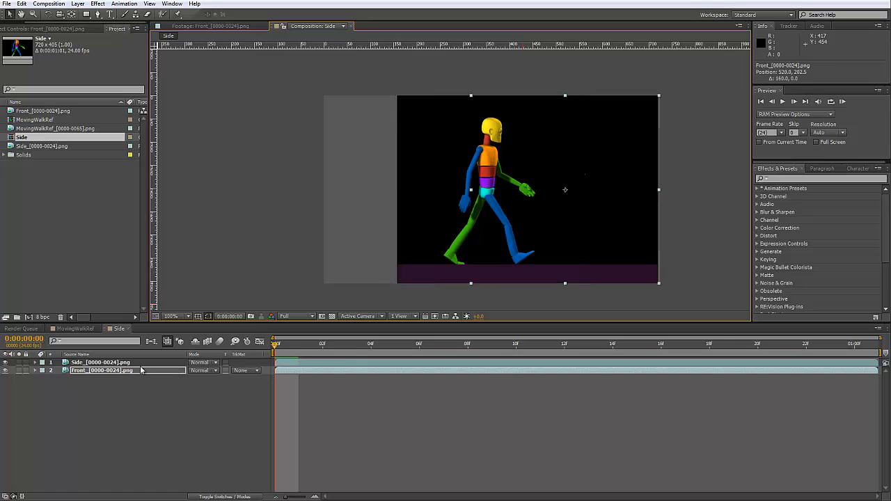
left_click(101, 362)
left_click_drag(407, 263, 341, 263)
key("space")
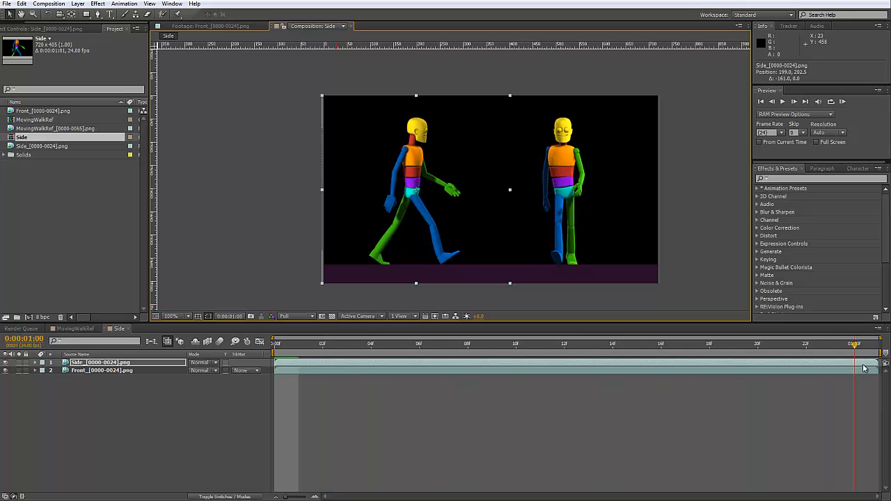
left_click(456, 418)
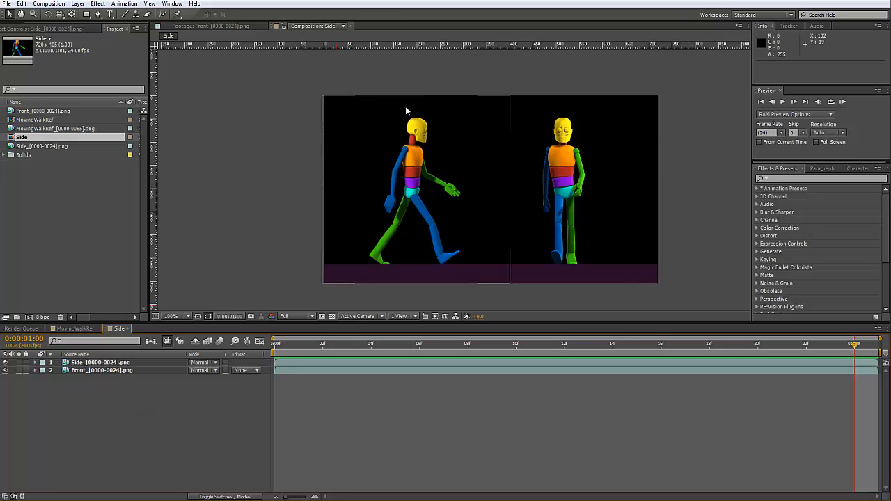
left_click(343, 189)
- Create a black 720 x 405 px solid layer named Timecode above the Side and Front layers
left_click(77, 3)
mouse_move(94, 14)
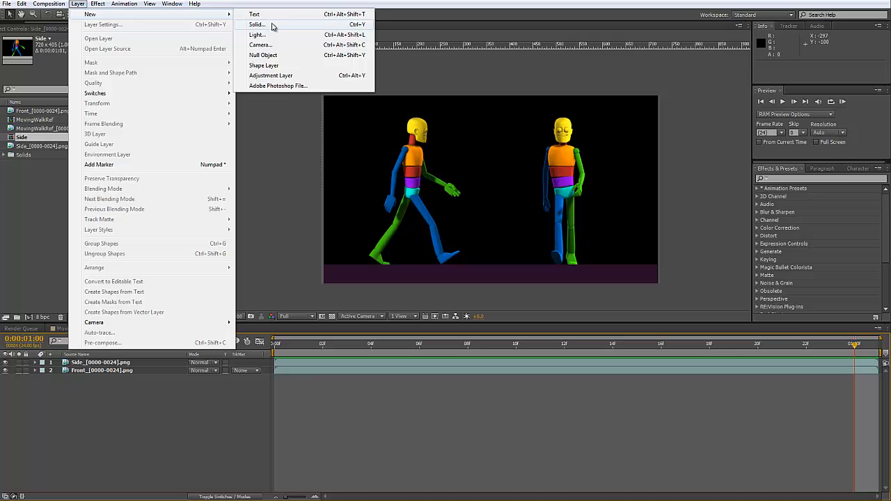
left_click(271, 26)
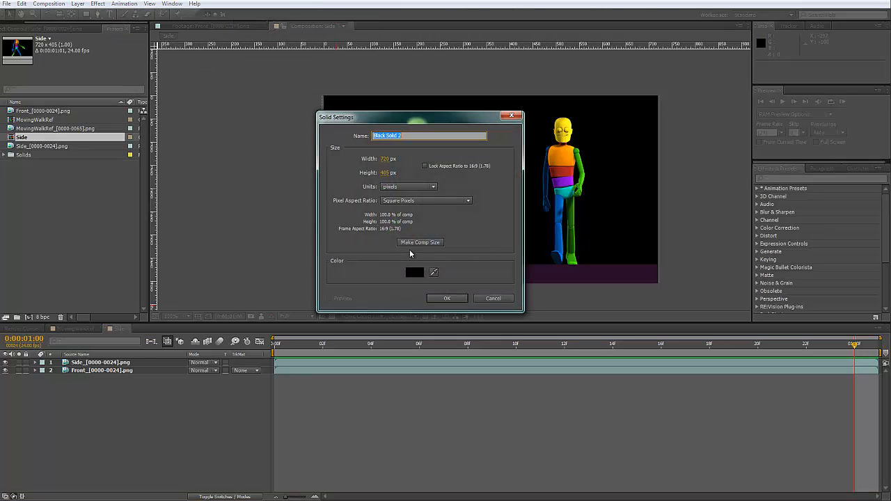
left_click(412, 271)
left_click(515, 161)
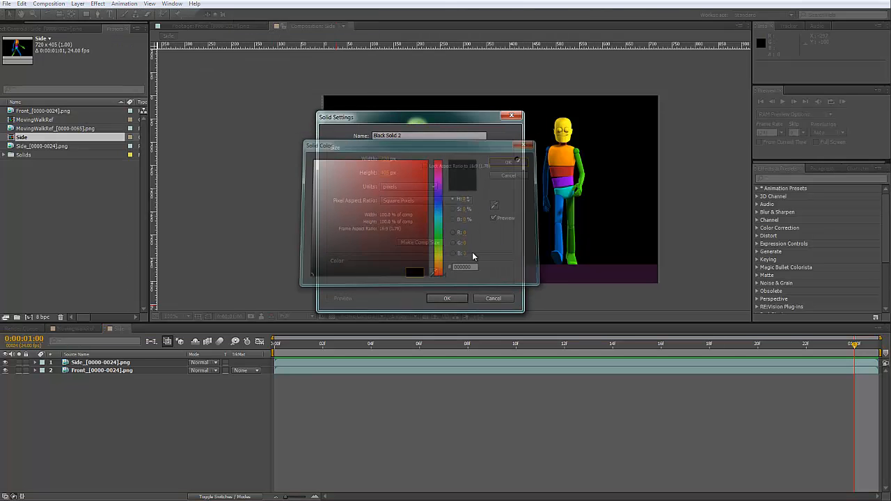
left_click(399, 137)
type("Timecode")
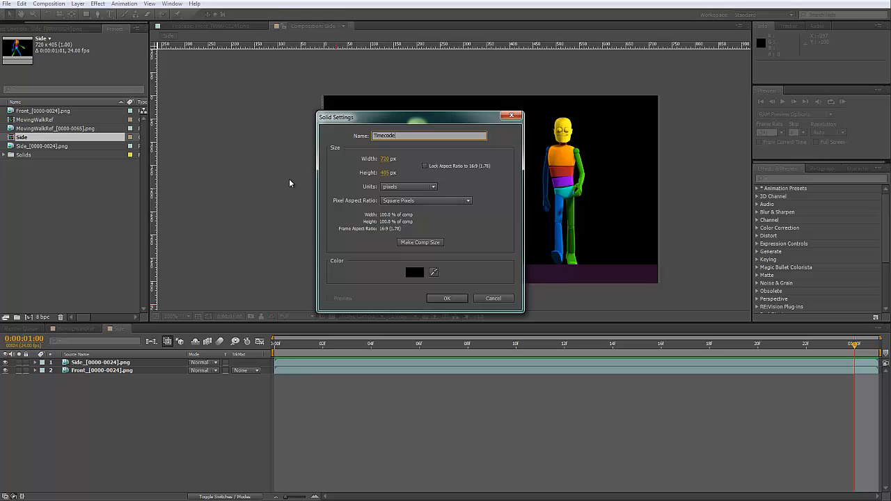
left_click(439, 298)
- Apply the Timecode text effect to the Timecode solid layer
left_click(92, 155)
left_click(57, 29)
left_click(108, 418)
left_click(101, 362)
left_click(64, 157)
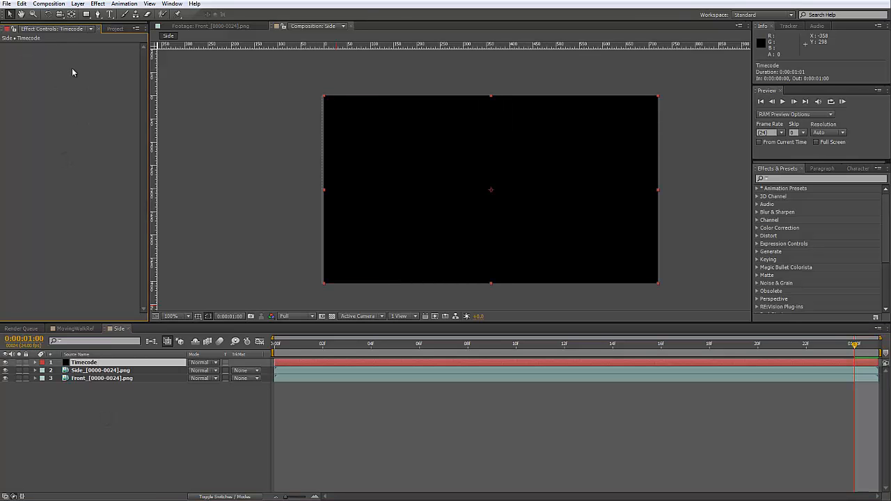
right_click(58, 88)
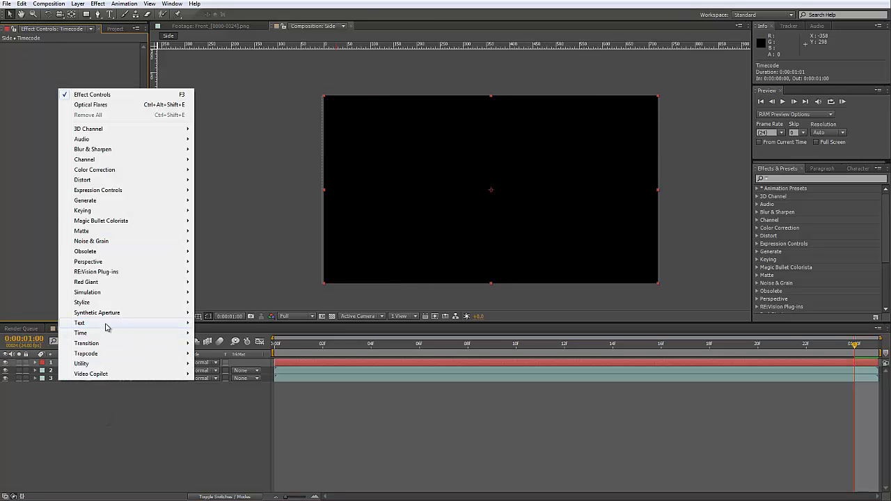
mouse_move(105, 324)
left_click(240, 332)
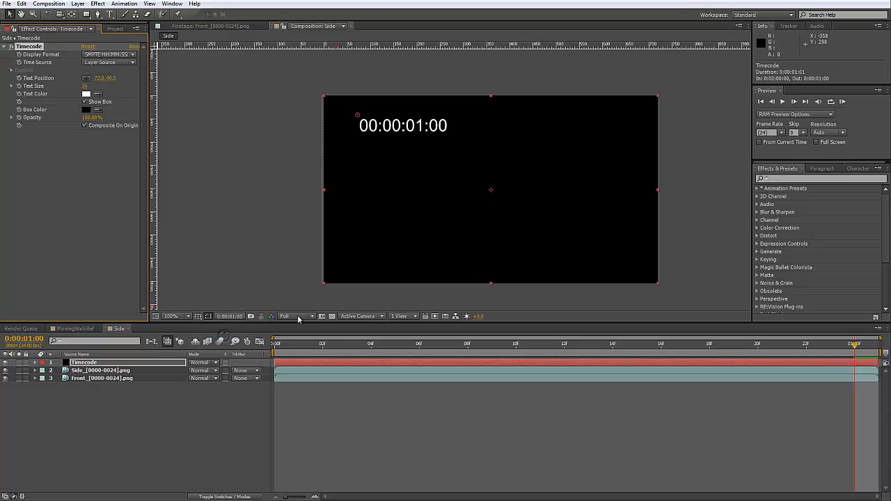
- Move the timecode text to the composition's upper-left corner, with its text position at exactly 0, 0
left_click_drag(357, 116, 325, 98)
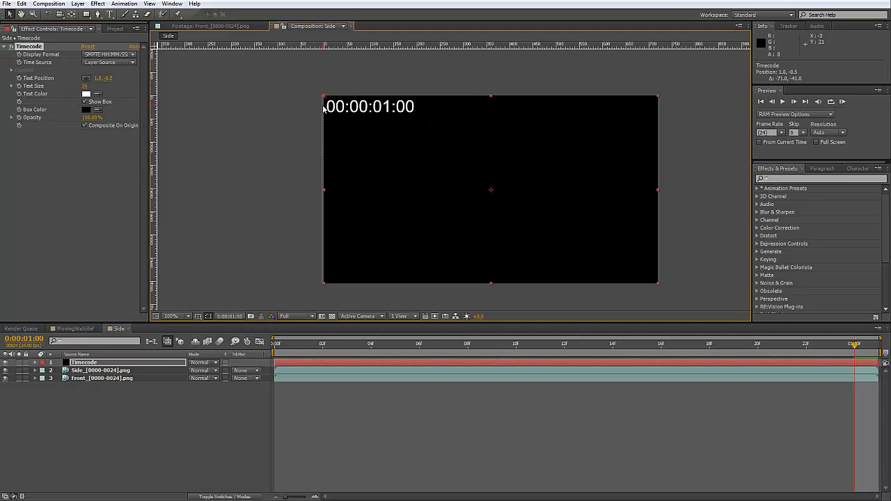
scroll(325, 108, "up", 4)
left_click_drag(472, 174, 590, 271)
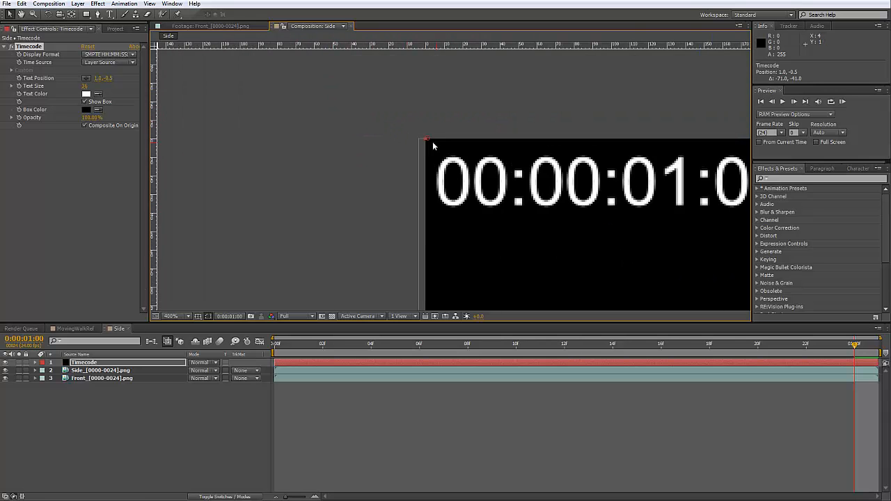
left_click_drag(427, 143, 425, 144)
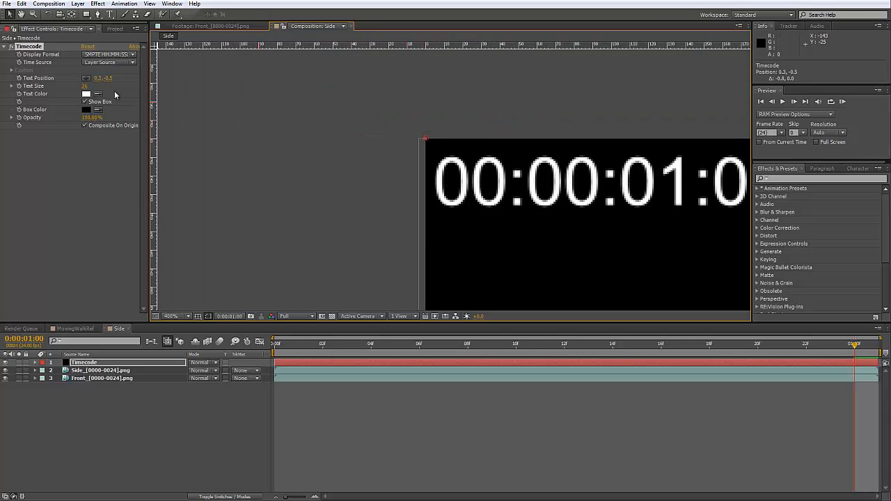
left_click(101, 78)
type("0")
key("Tab")
type("0")
key("Return")
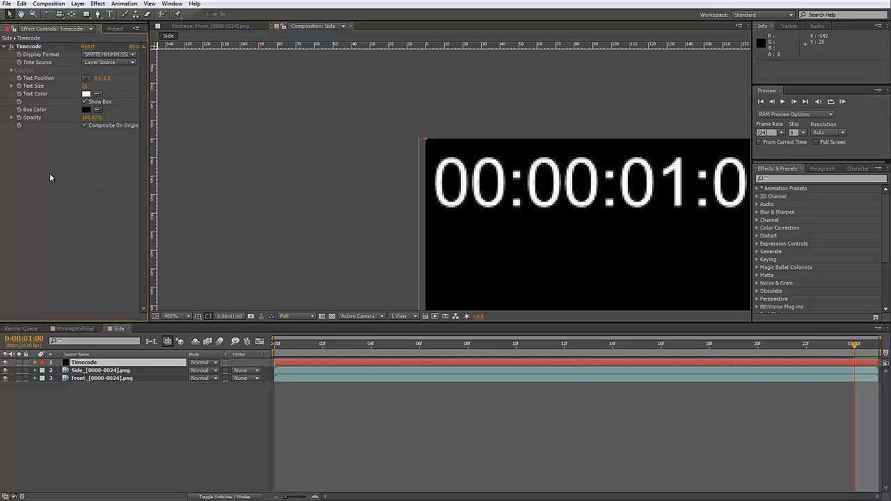
- Reduce the timecode's text size to 29 and turn off Composite On Original for the effect
key("comma")
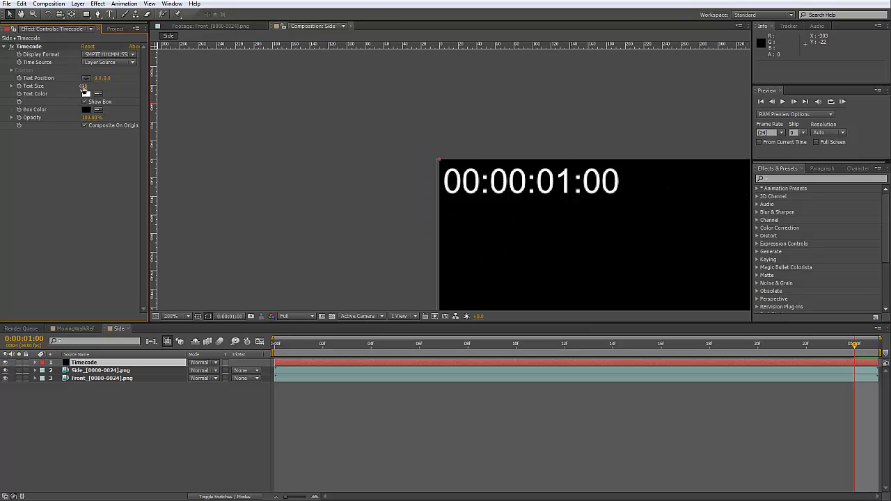
left_click_drag(83, 86, 78, 86)
key("comma")
left_click_drag(465, 191, 275, 121)
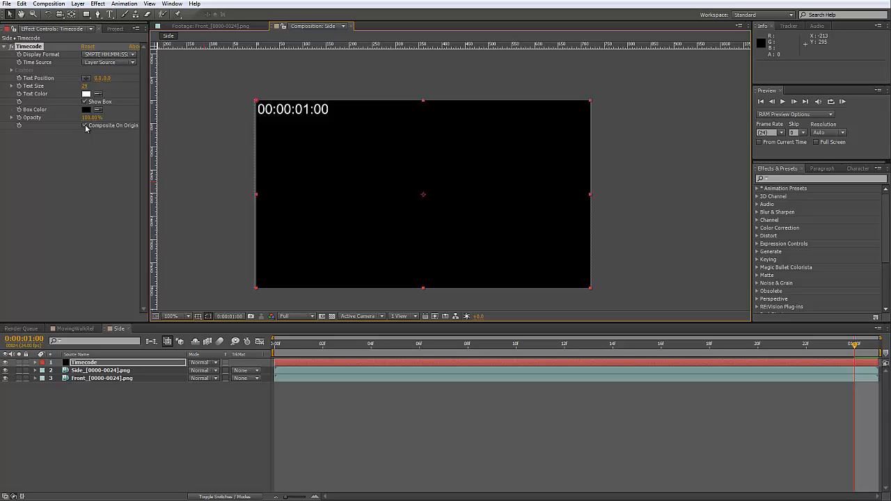
left_click(85, 125)
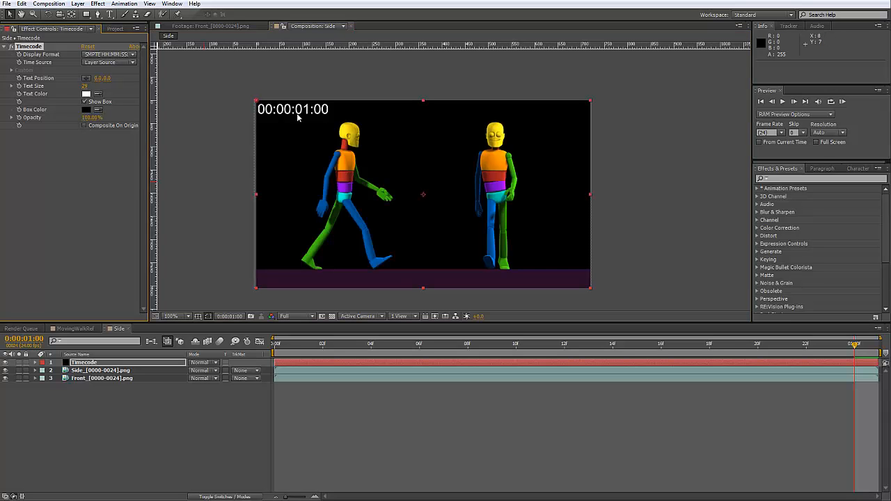
- Solo the Timecode layer to inspect its background, turn off the timecode's box, and end the solo view
key("period")
left_click_drag(305, 128, 585, 223)
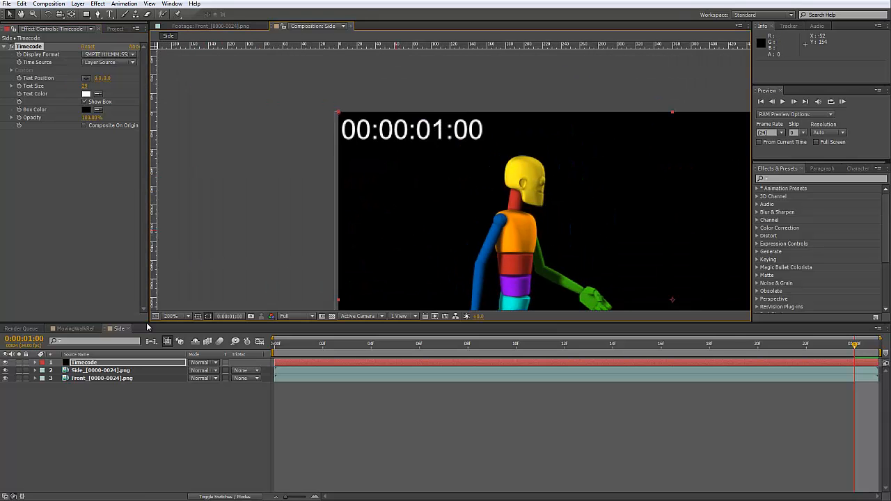
left_click(18, 362)
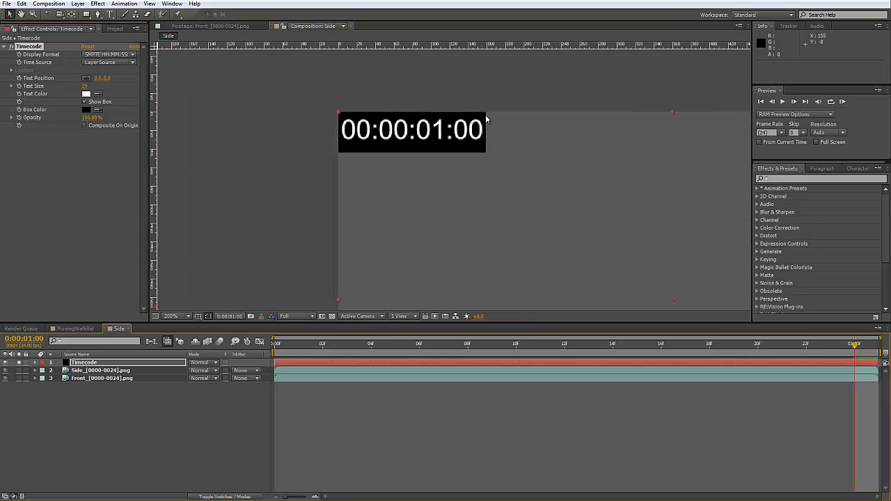
left_click(85, 102)
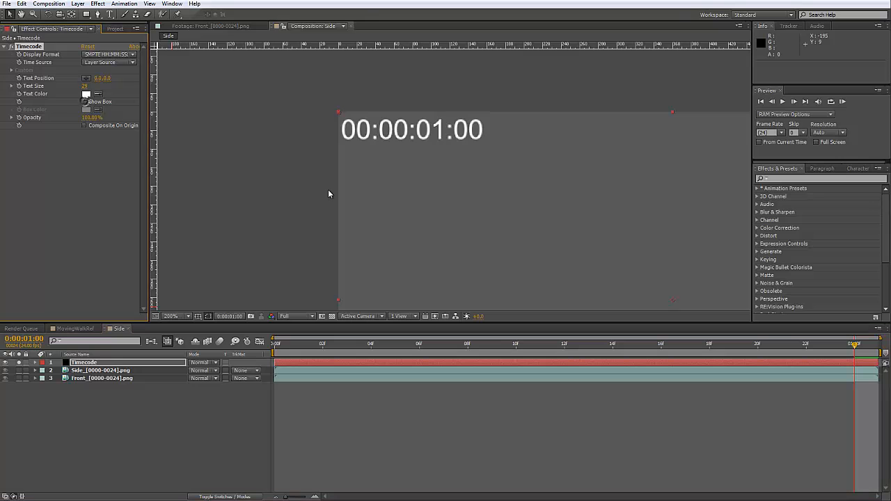
left_click(20, 363)
scroll(377, 193, "down", 2)
middle_click_drag(492, 233, 392, 209)
scroll(392, 209, "up", 1)
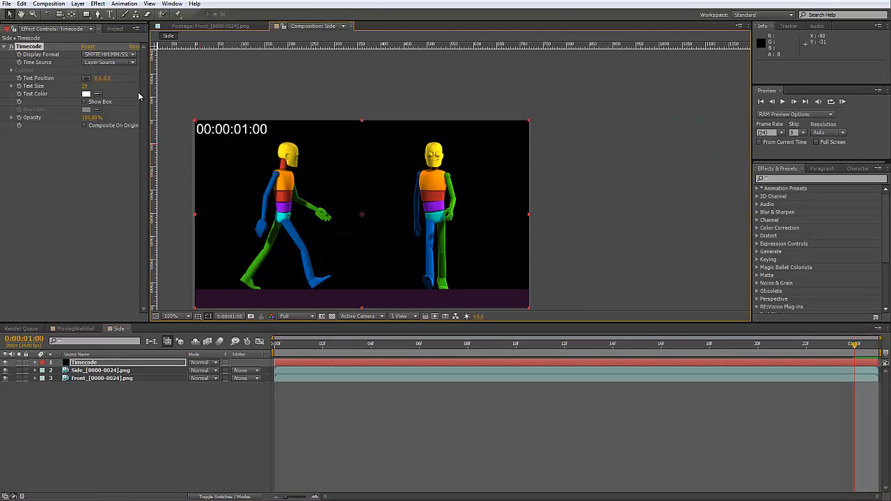
- Set the timecode's display format to Frame numbers and scrub through the animation to frame 14
left_click(128, 55)
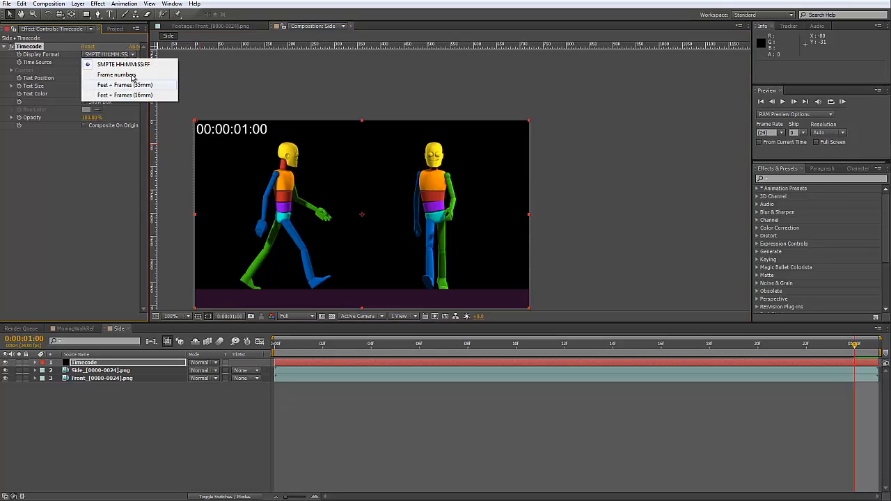
left_click(128, 75)
left_click_drag(285, 349, 613, 356)
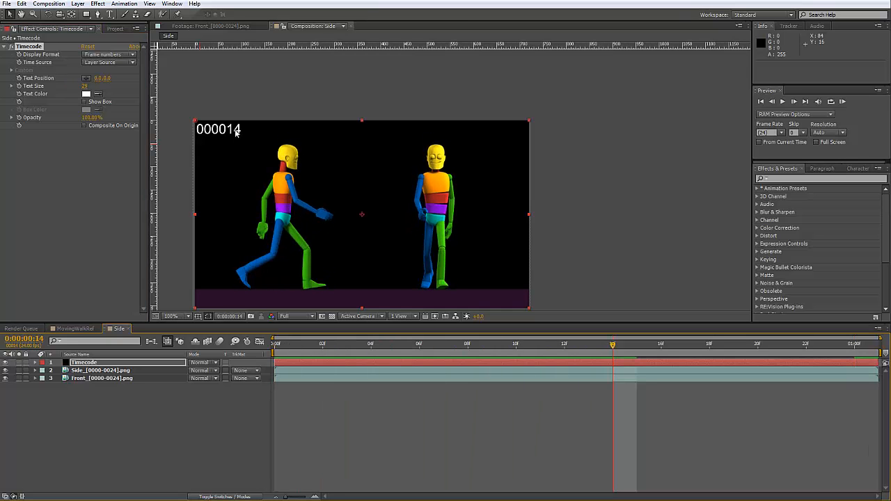
- Switch the timeline's time display to frames and scrub and play the animation against the on-screen frame counter
left_click(30, 343, "ctrl")
left_click_drag(428, 347, 833, 362)
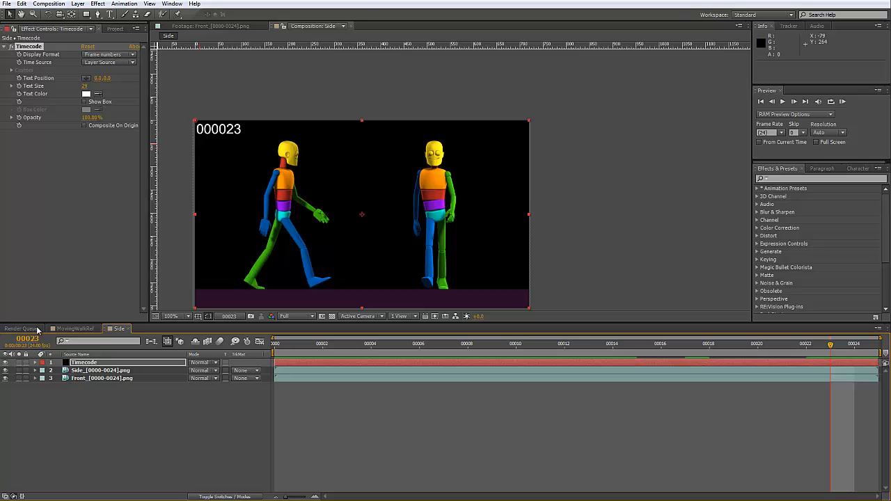
key("Home")
left_click_drag(280, 346, 614, 355)
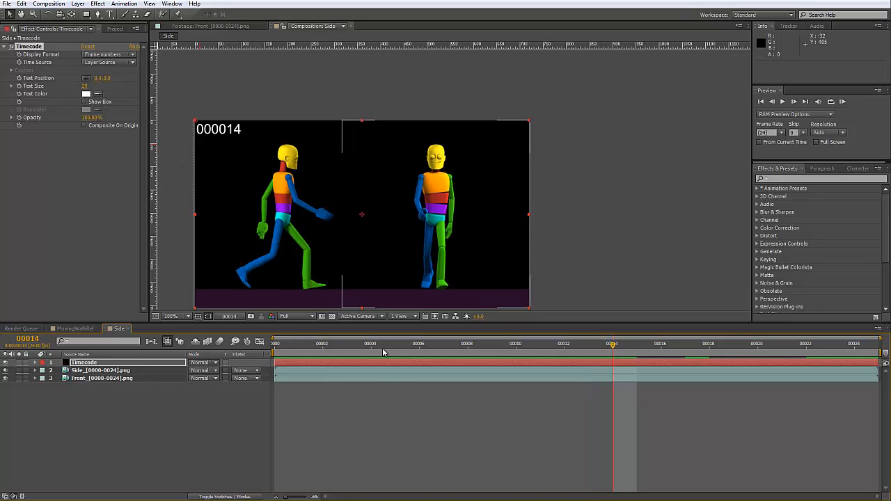
key("space")
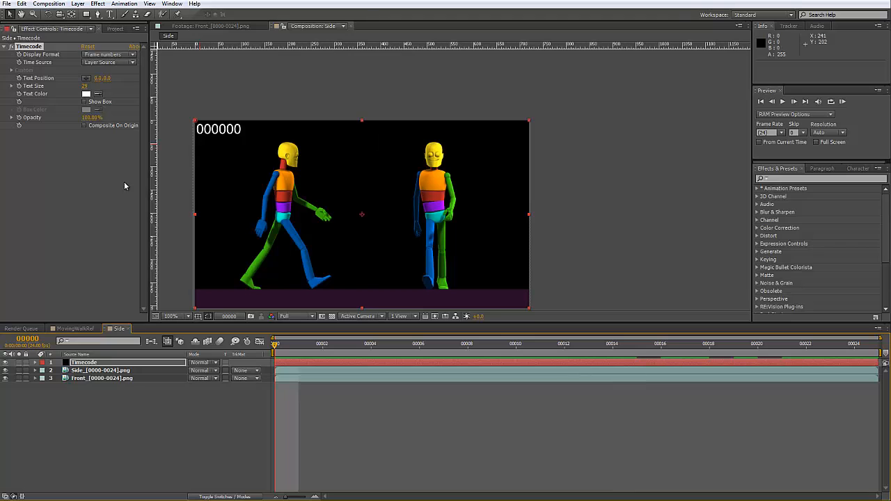
- Duplicate the Timecode effect and place the copy's text above the front view at 616, 0
left_click(74, 221)
left_click(33, 49)
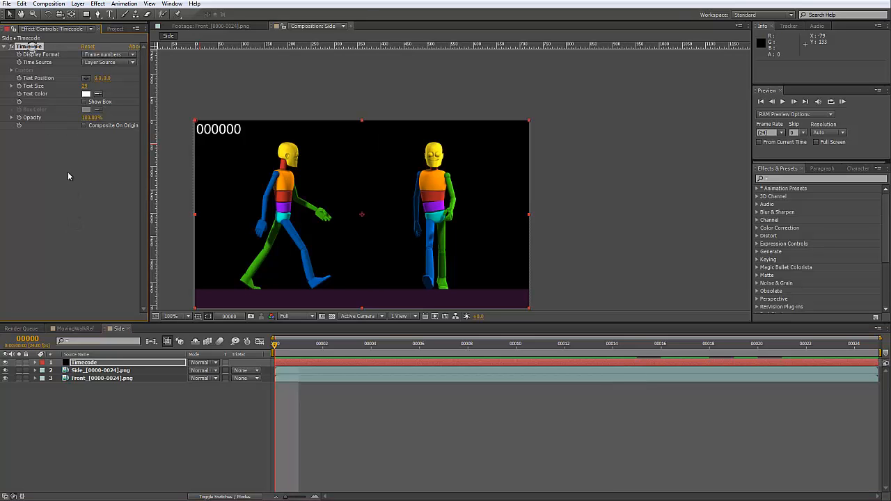
key("ctrl+d")
key("Return")
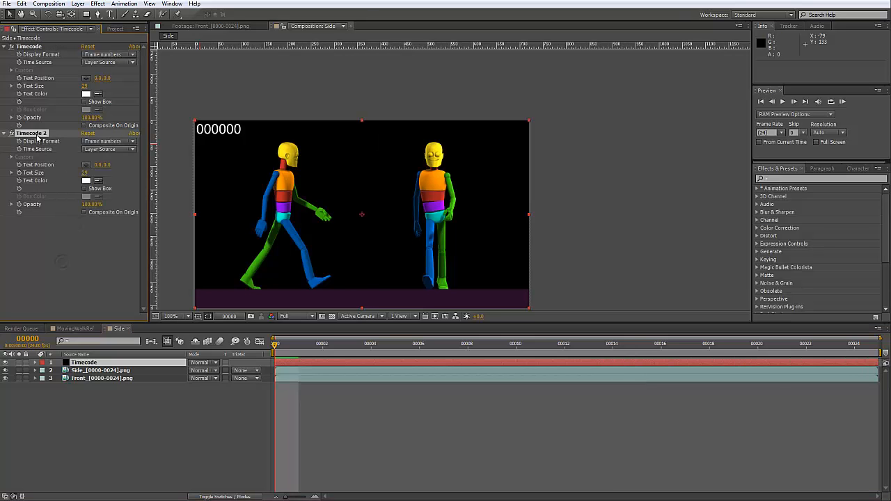
key("Return")
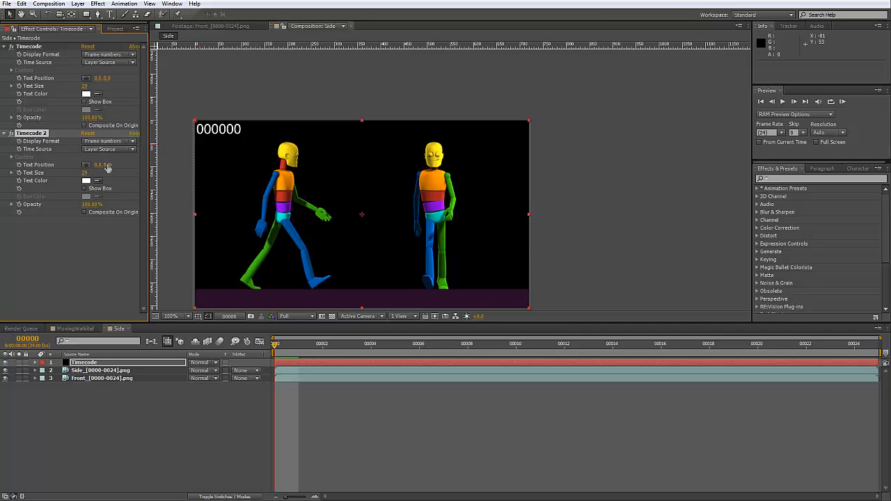
left_click_drag(98, 165, 400, 182)
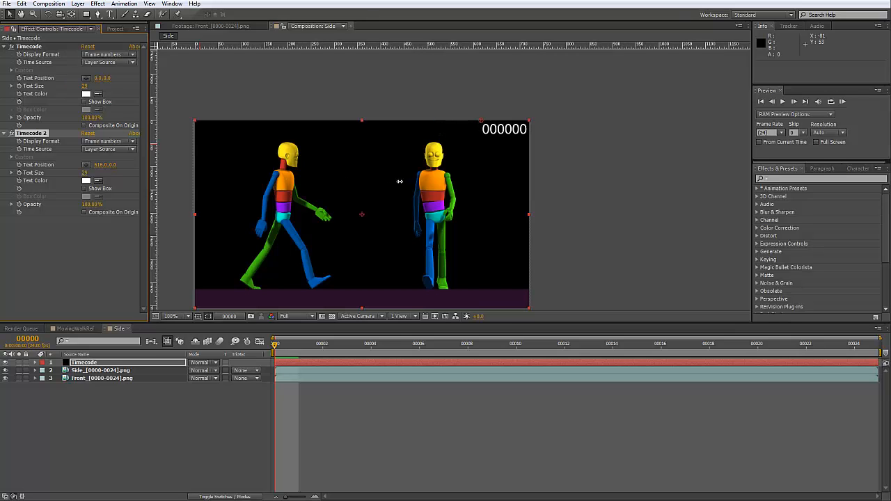
left_click(113, 251)
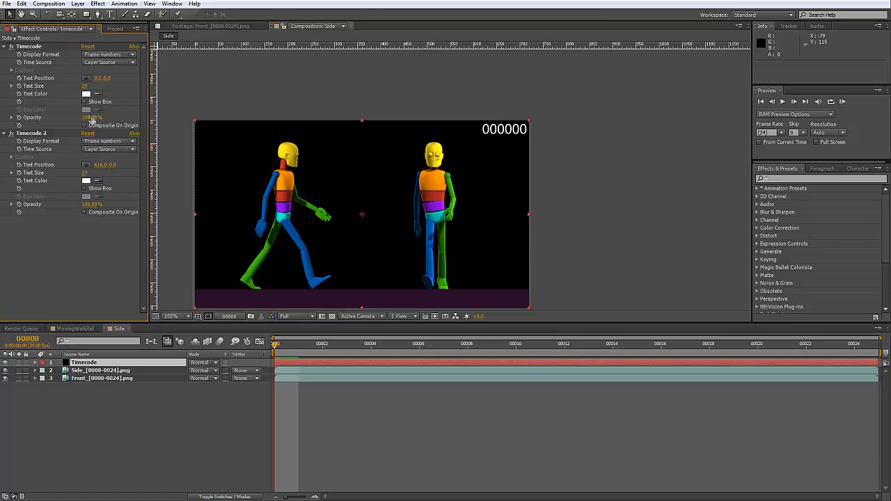
- Turn on Composite On Original for the duplicated Timecode effect and play and scrub the animation with both counters
left_click(84, 212)
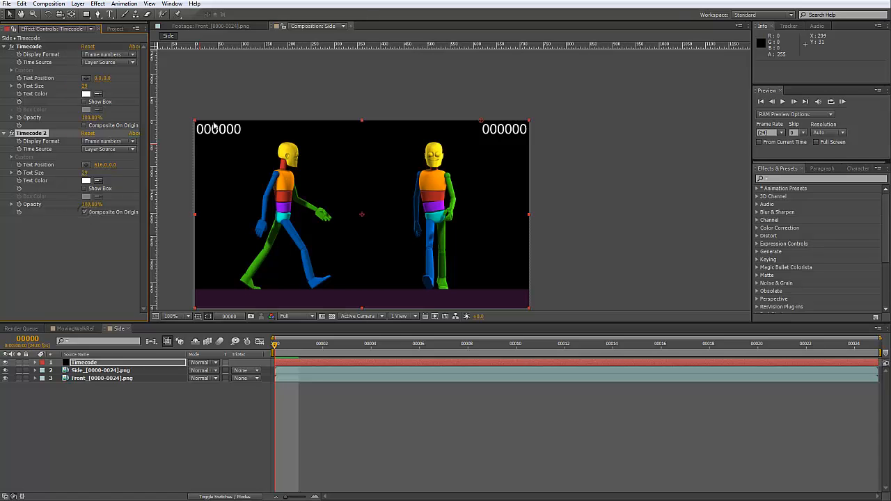
left_click(322, 345)
key("space")
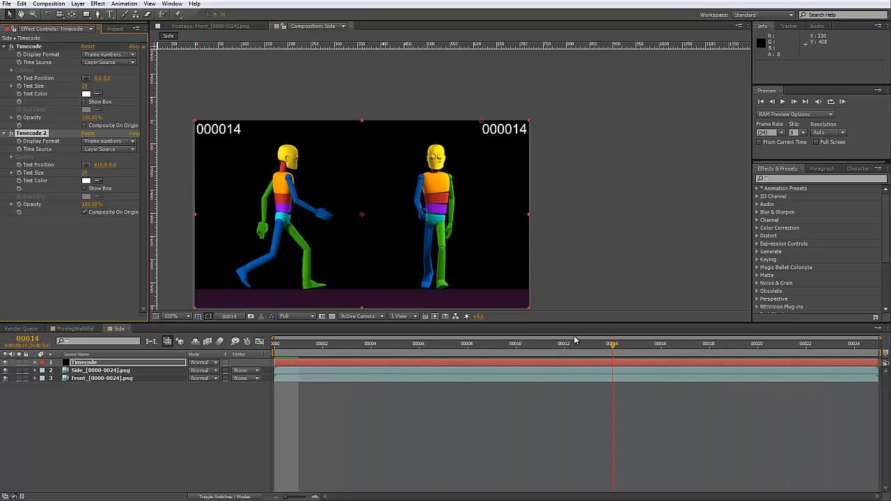
key("space")
left_click(409, 345)
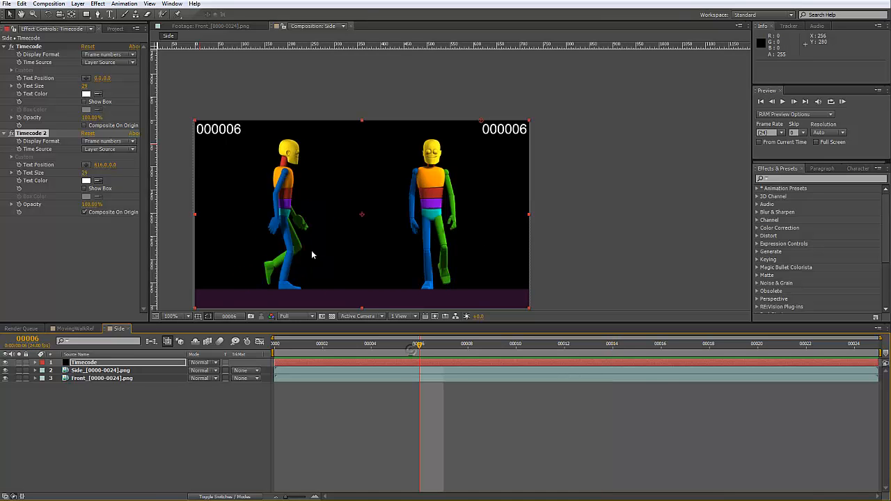
left_click_drag(363, 347, 643, 355)
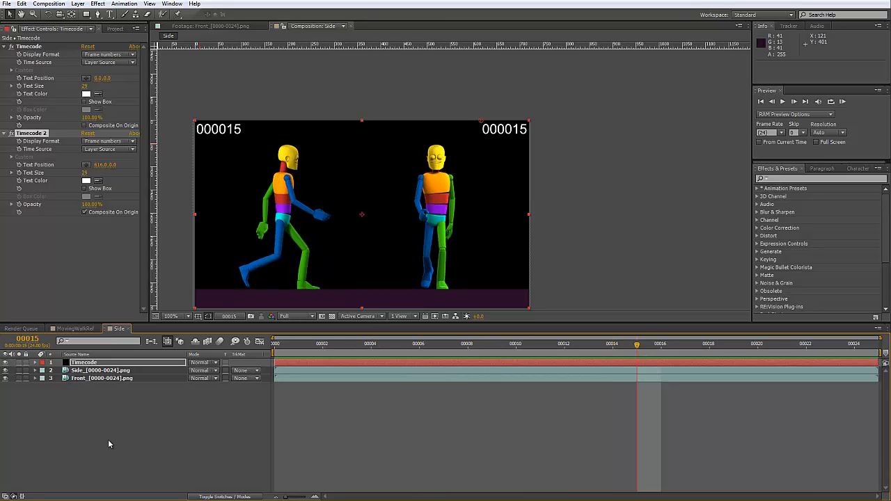
- Add the Side composition to the render queue
left_click(159, 438)
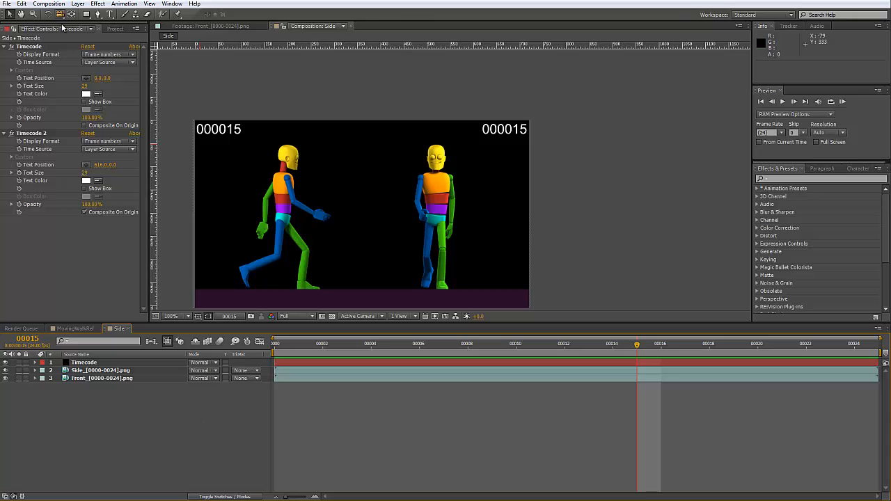
left_click(48, 4)
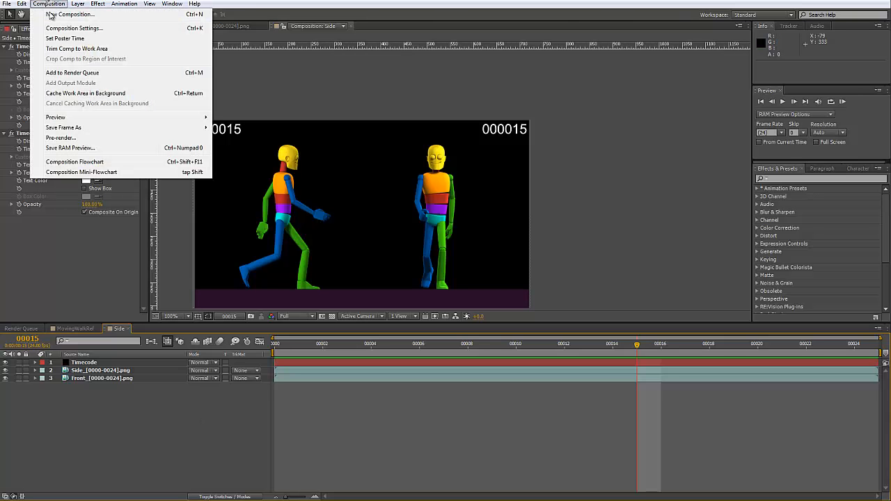
left_click(70, 72)
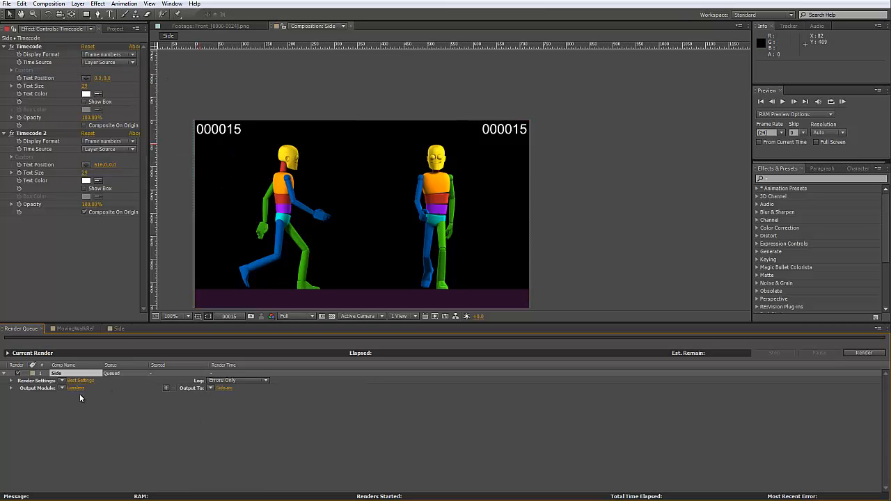
- Set the output module format of the Side render to Targa Sequence
left_click(77, 387)
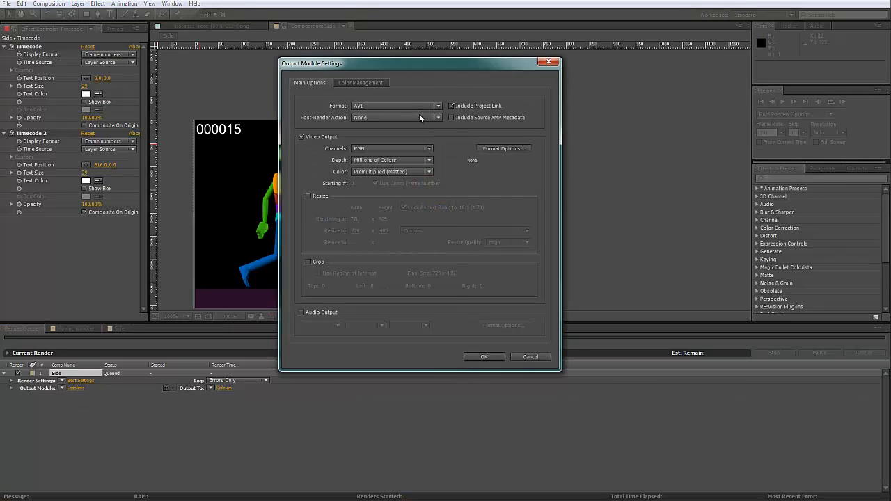
left_click(400, 106)
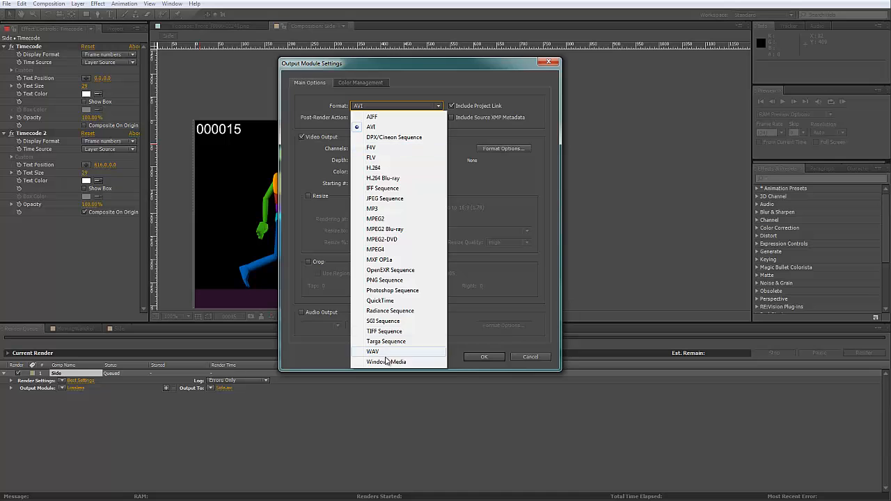
left_click(390, 341)
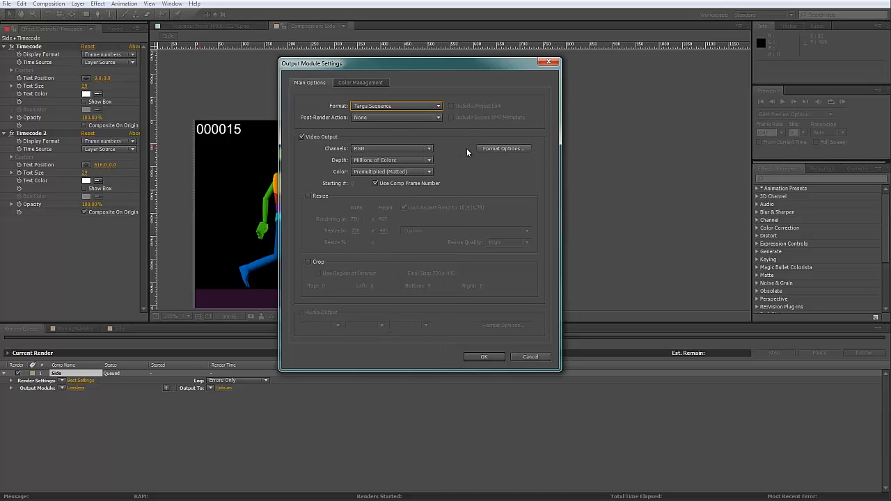
left_click(485, 357)
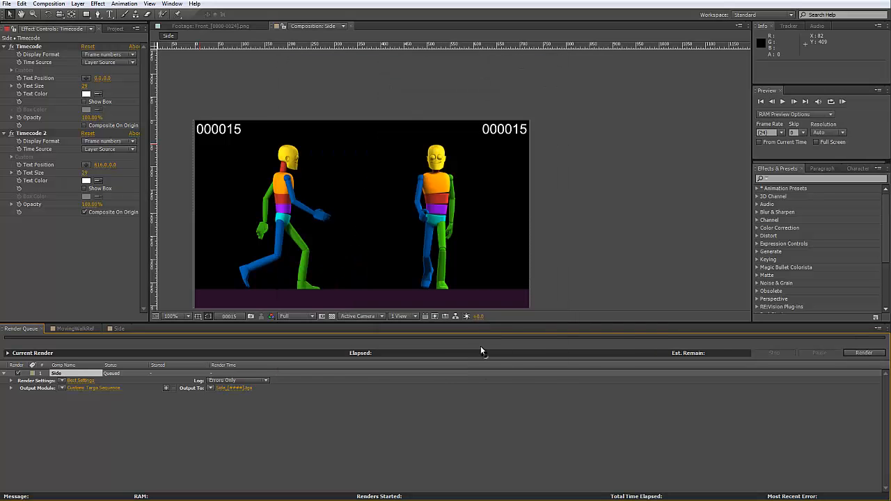
- Create and open a new output folder named WalkCycleRefDouble_24fps inside Assets, copying its name for reuse
left_click(227, 387)
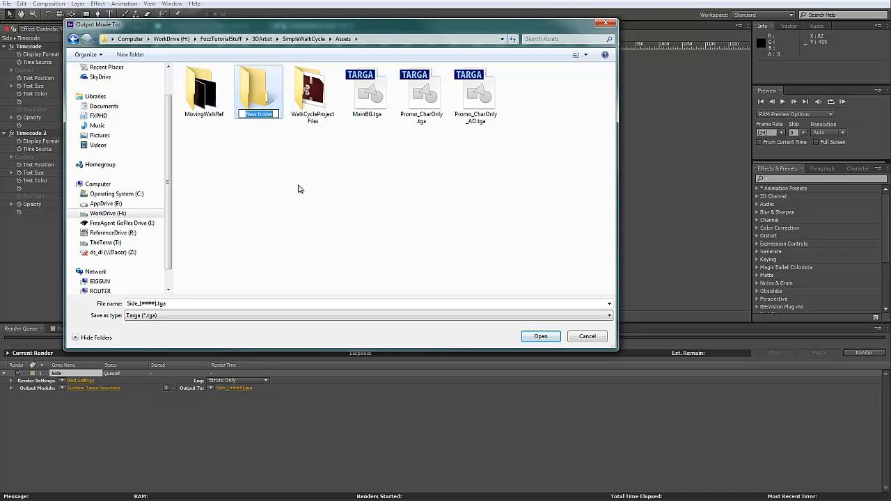
type("WalkCycleRefDouble_24f")
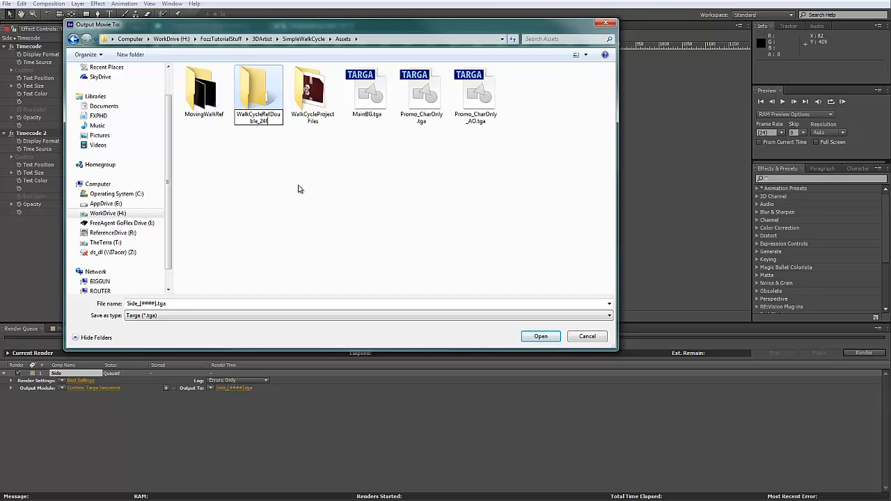
left_click_drag(275, 124, 232, 114)
key("ctrl+c")
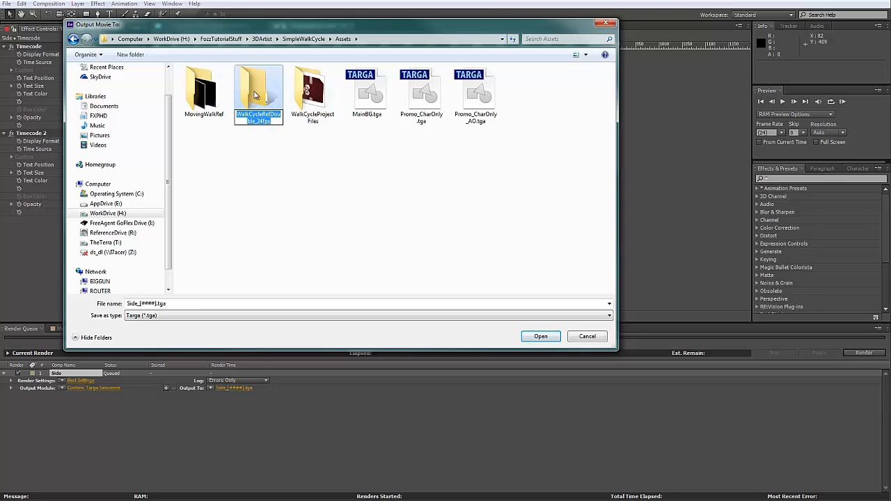
left_click(255, 96)
double_click(302, 101)
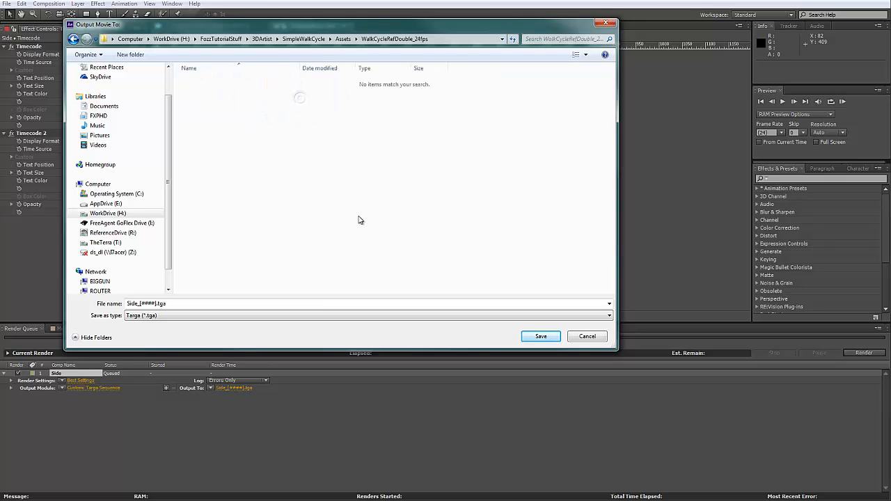
- Name the output file WalkCycleRefDouble_24fps, save it in the new folder and start the render
left_click(167, 301)
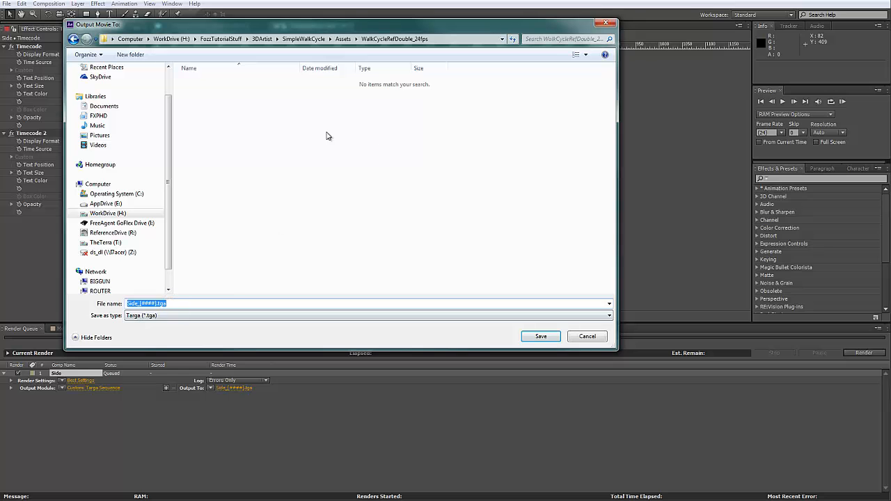
left_click(178, 304)
double_click(194, 304)
key("ctrl+v")
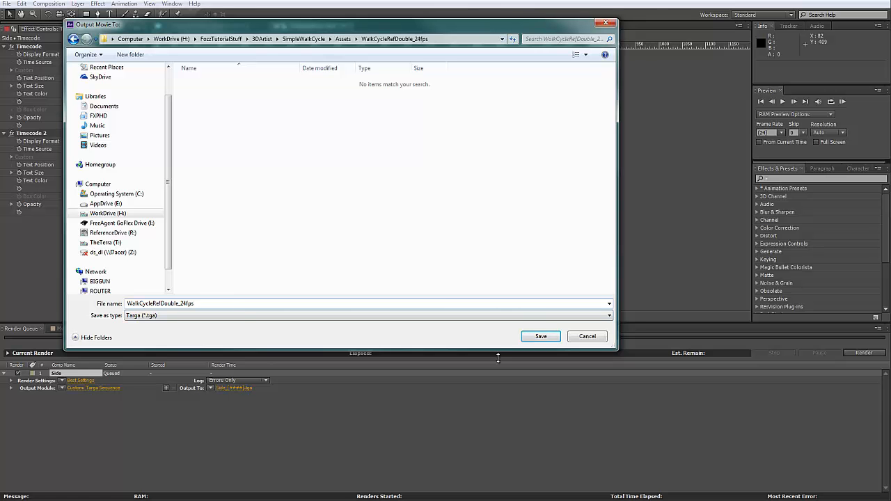
left_click(541, 336)
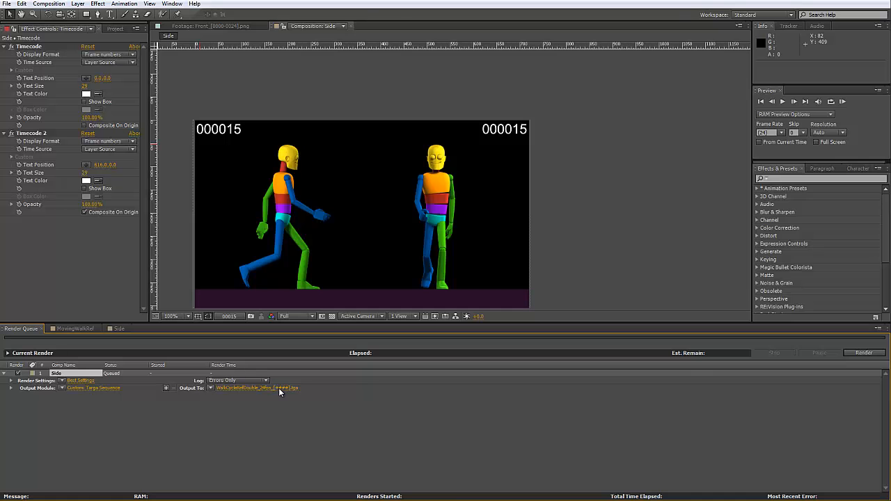
left_click(845, 354)
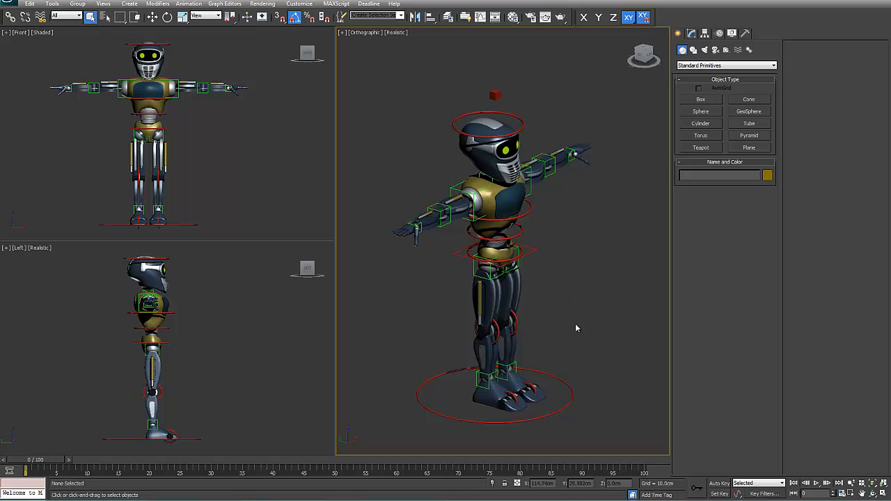
- Switch to 3ds Max and rotate the robot's left hip control about 75° around X to swing the leg forward
middle_click_drag(587, 299, 582, 281)
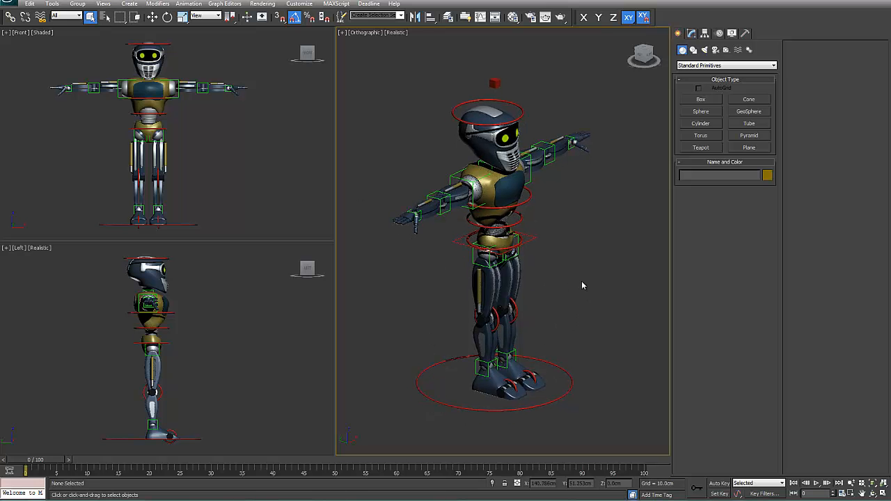
left_click(517, 258)
key("e")
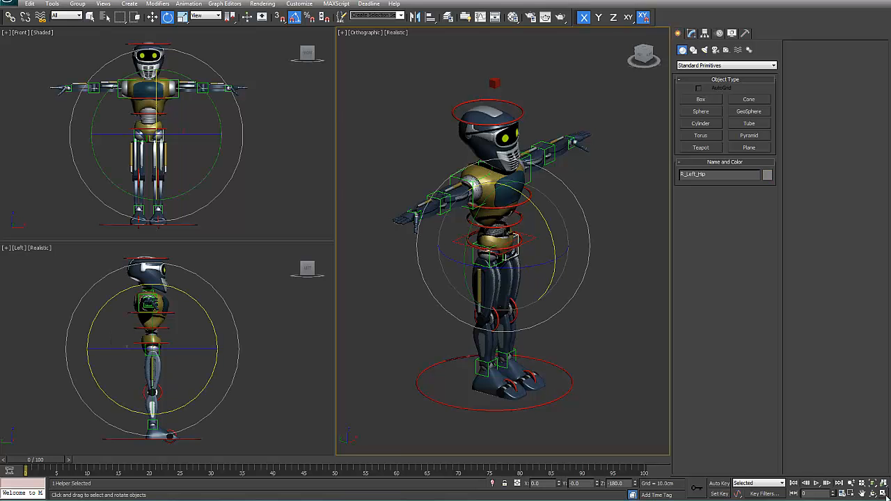
key("alt+w")
scroll(480, 216, "down", 4)
scroll(509, 214, "up", 4)
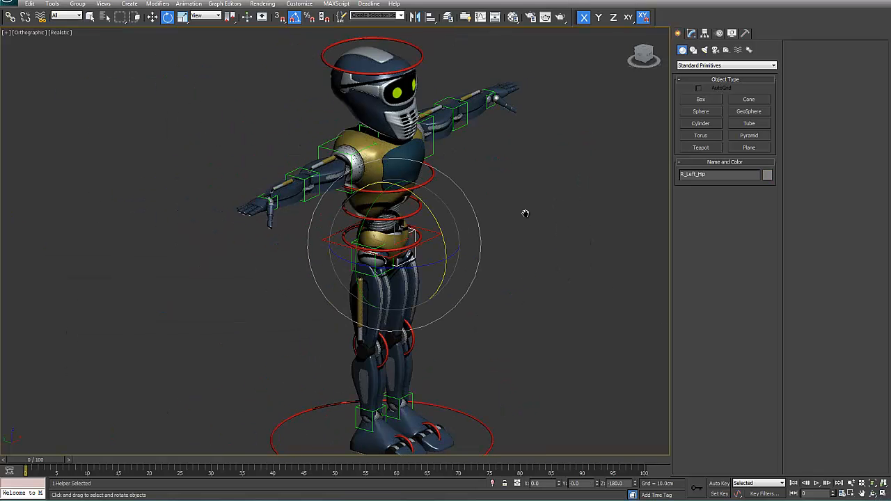
middle_click_drag(526, 213, 497, 196)
left_click(382, 321)
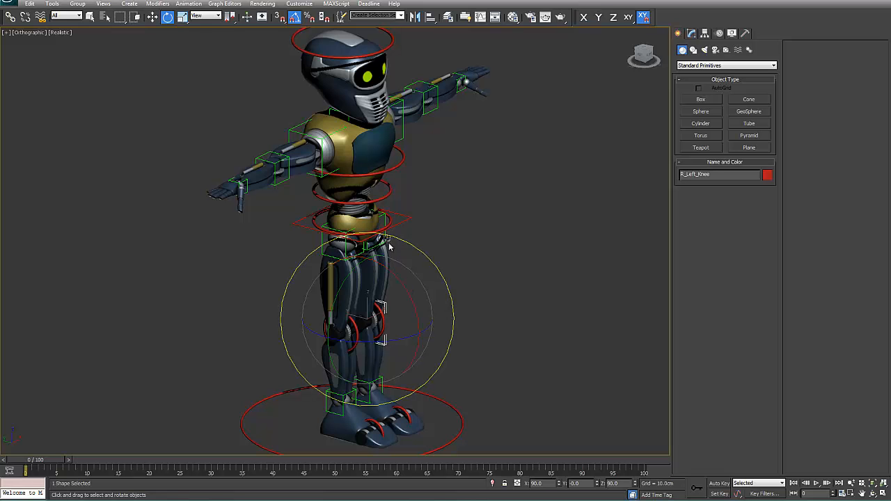
left_click(449, 235)
left_click(385, 220)
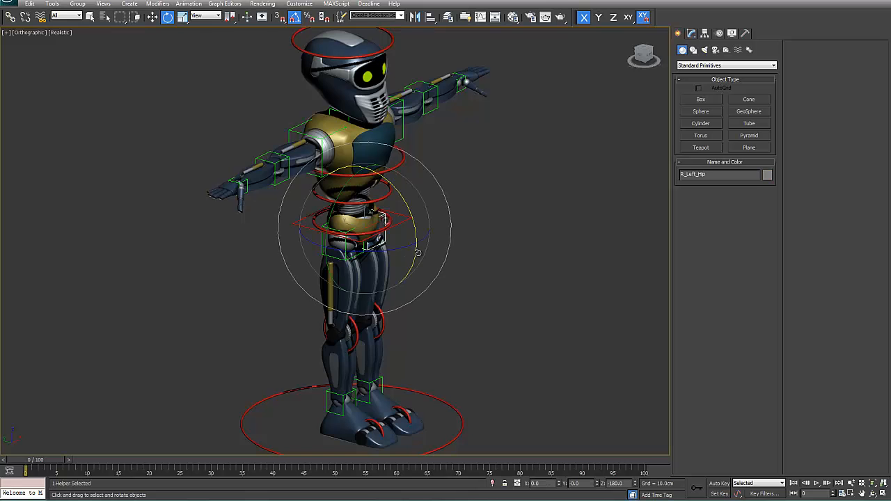
left_click_drag(412, 237, 418, 196)
- Rotate the left knee control to bend the raised leg and adjust the angle of the left ankle
left_click(449, 257)
left_click_drag(479, 238, 491, 343)
left_click(454, 335)
mouse_move(487, 355)
left_mouse_down()
mouse_move(497, 379)
mouse_move(496, 365)
left_mouse_up()
left_click(459, 387)
- Try rotating the lower torso control -15° around Y, and undo the rotation
left_click(387, 194)
mouse_move(319, 200)
left_mouse_down()
mouse_move(321, 170)
mouse_move(314, 209)
left_mouse_up()
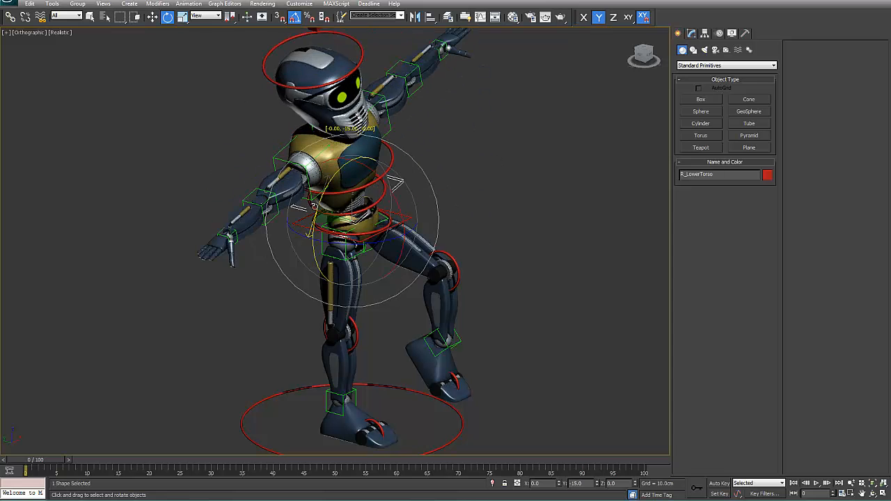
key("ctrl+z")
left_click(400, 166)
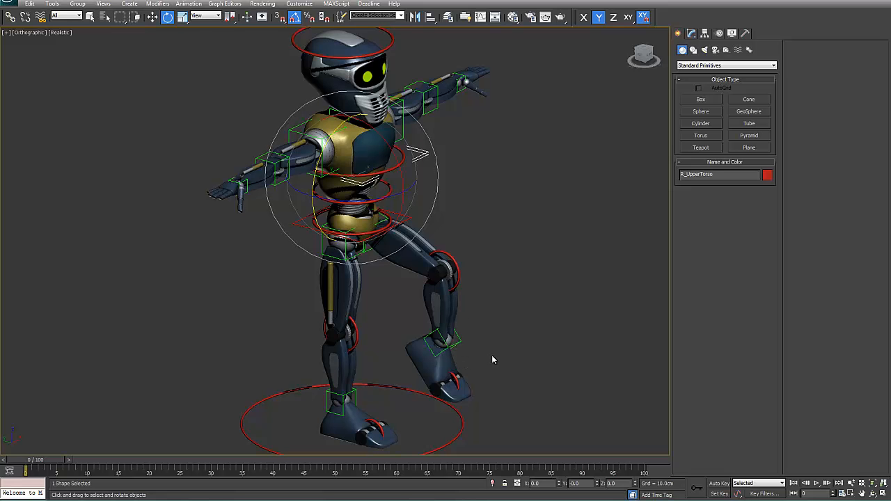
- Rotate the left knee to extend the shin forward and tilt the left ankle upward
left_click(456, 282)
left_click_drag(491, 264, 487, 293)
left_click(490, 335)
left_click_drag(520, 332, 519, 310)
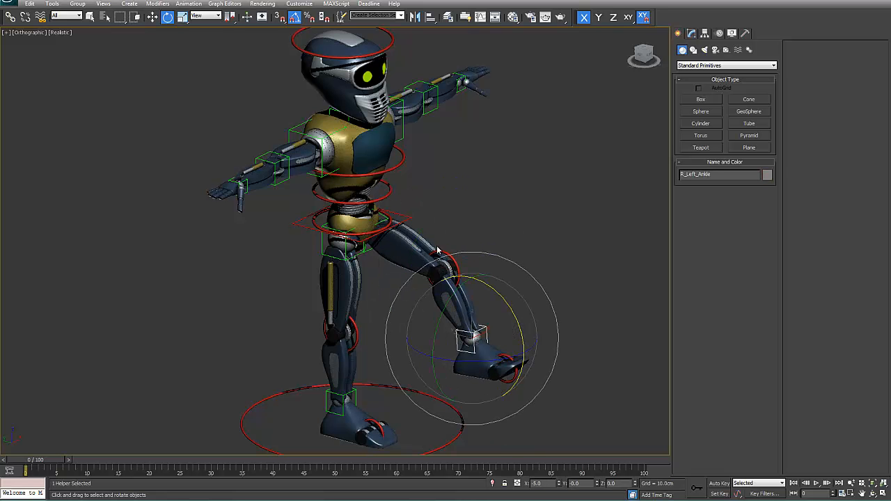
- Swing the left hip outward around Z to -120° and rotate the left knee using the Local reference coordinate system
left_click(383, 220)
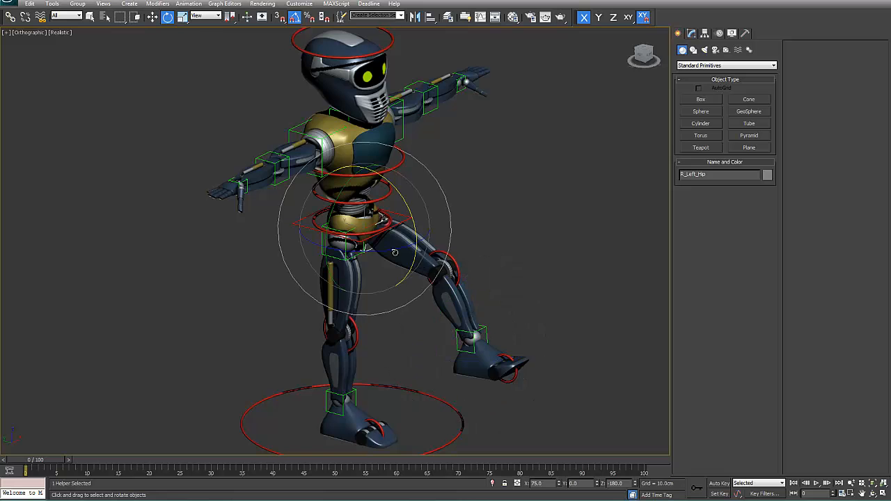
left_click_drag(394, 251, 422, 243)
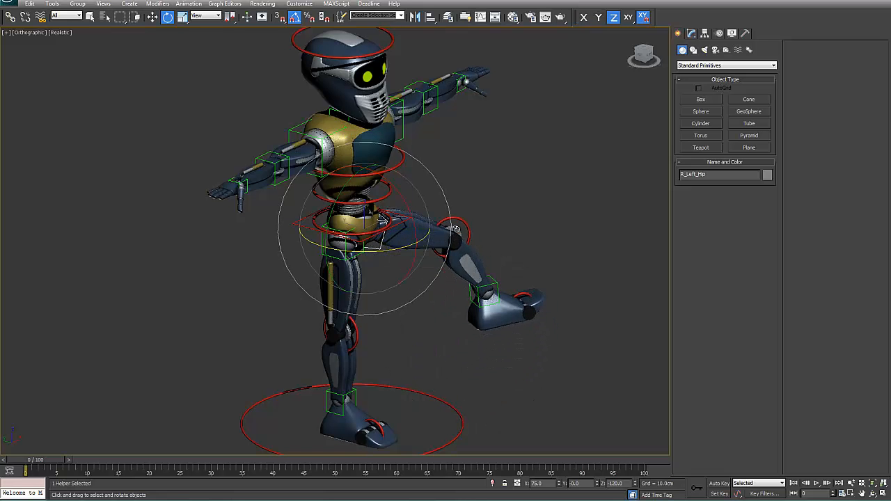
left_click(461, 225)
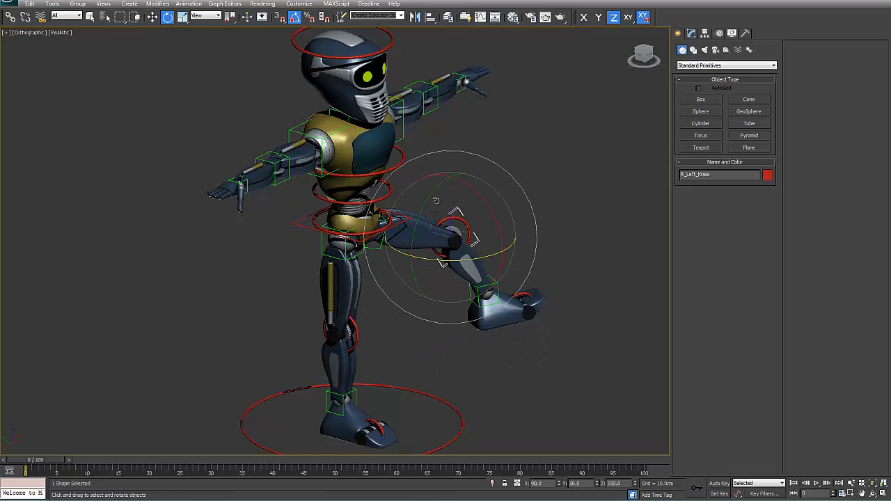
left_click(217, 16)
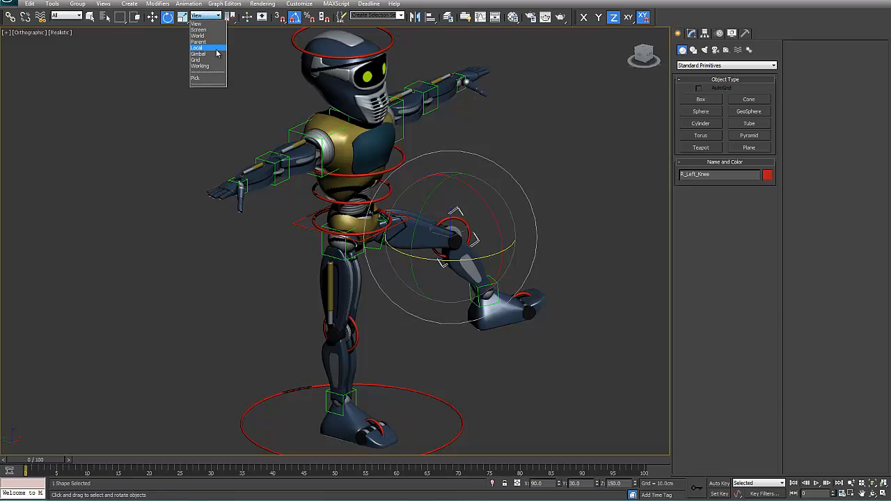
left_click(219, 47)
left_click_drag(430, 189, 400, 202)
left_click(515, 243)
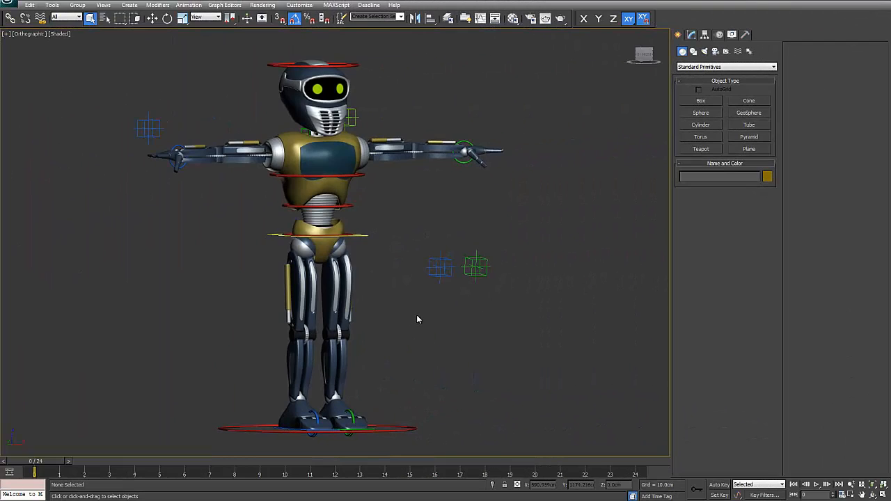
- Select the right foot control on the IK rig and try moving it up along Z and sideways along Y
left_click(360, 237)
middle_click_drag(360, 250, 370, 305, "alt")
scroll(380, 303, "up", 3)
scroll(388, 300, "down", 3)
left_click(335, 408)
scroll(331, 404, "up", 4)
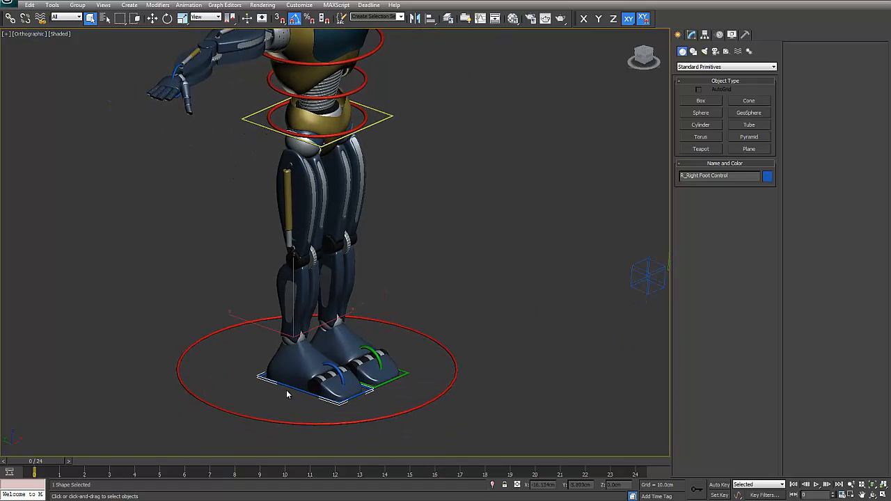
right_click(292, 385)
left_click(314, 393)
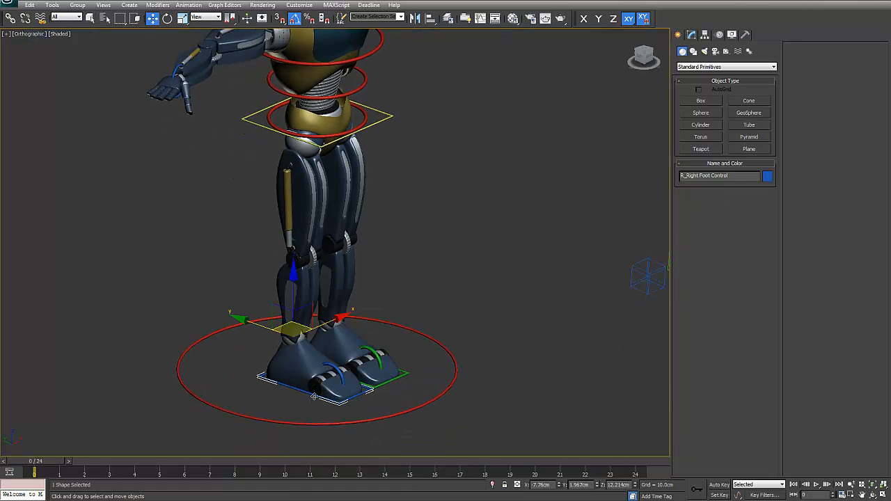
left_click_drag(294, 285, 293, 235)
right_click(293, 235)
left_click_drag(258, 326, 299, 329)
right_click(299, 329)
- Try lifting the right foot control about 14 cm along Z to bend the knee, cancelling each move
left_click_drag(293, 293, 295, 243)
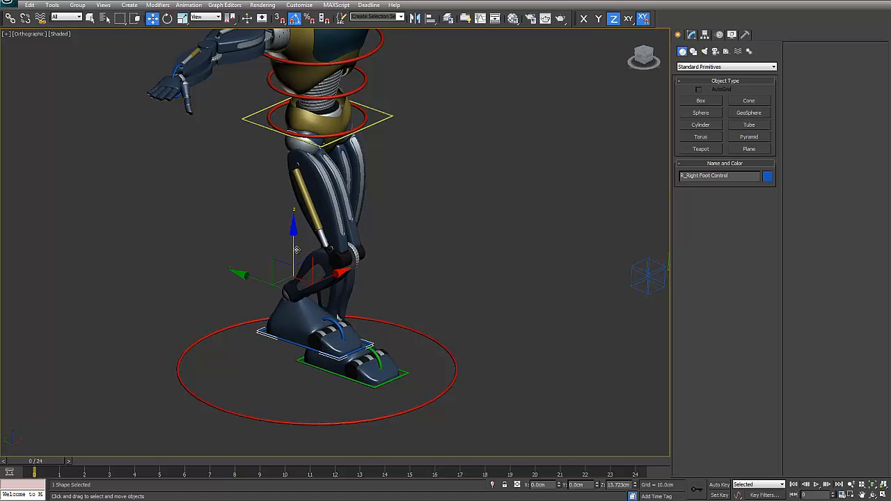
right_click(295, 243)
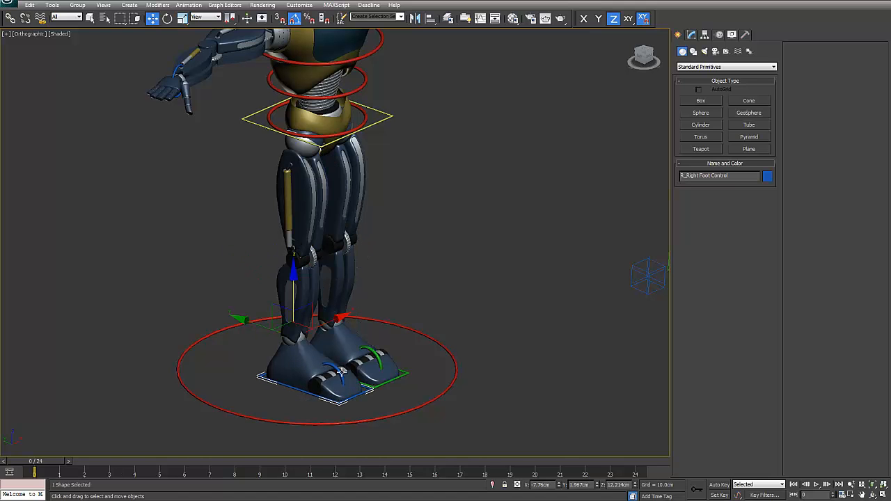
left_click_drag(293, 293, 292, 250)
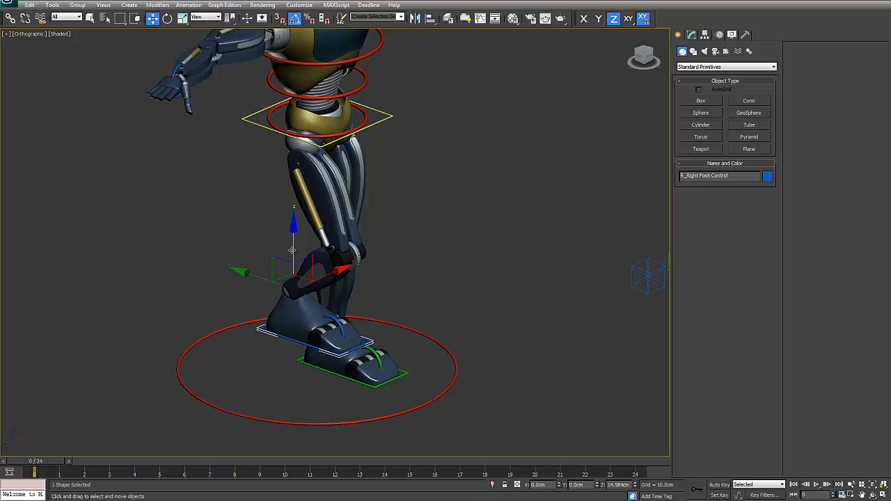
right_click(293, 250)
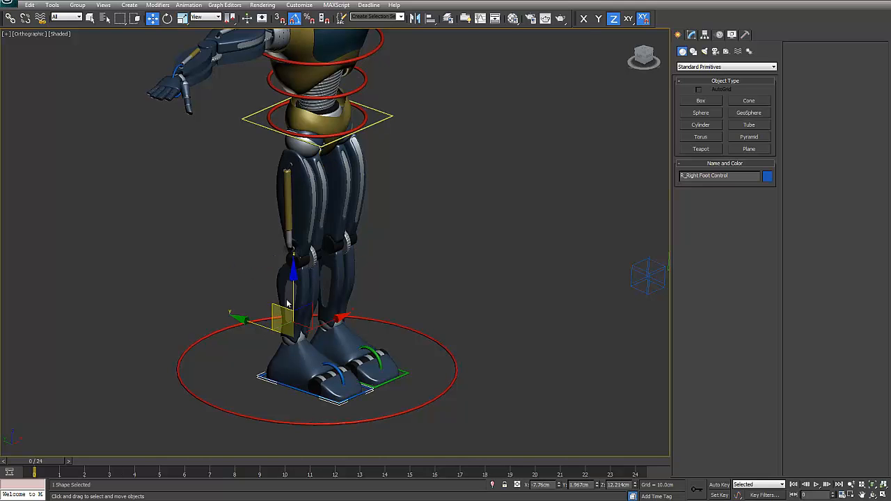
- Try raising the right foot control about 12 cm and shifting it about 18 cm along X
left_click_drag(293, 280, 293, 246)
left_click_drag(327, 282, 284, 300)
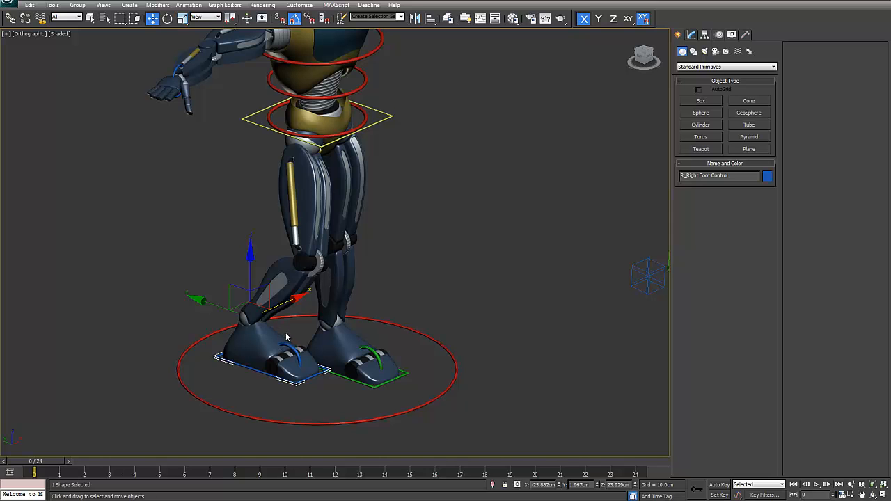
left_click_drag(273, 318, 316, 334)
- Locate the right knee pointer in front of the robot and raise the right foot control along Z to bend the leg
middle_click_drag(374, 299, 374, 348, "alt")
scroll(339, 323, "down", 2)
left_click(542, 227)
scroll(304, 328, "up", 2)
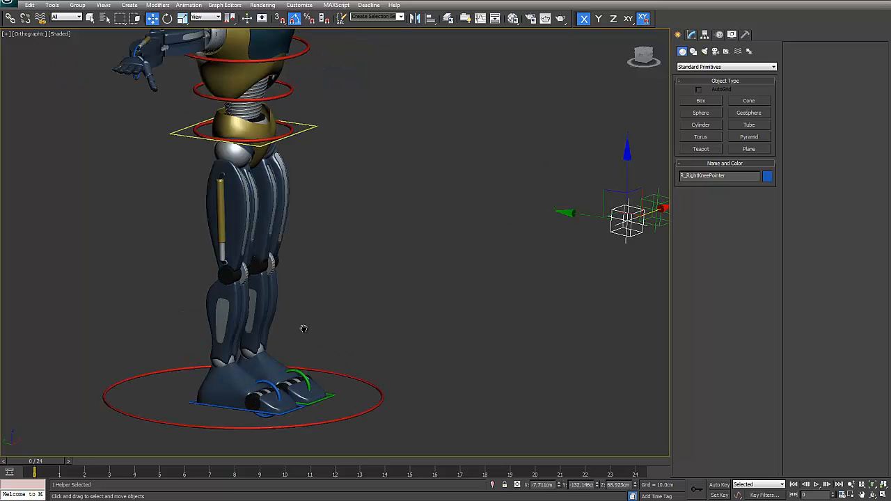
middle_click_drag(304, 328, 239, 329)
left_click(150, 404)
left_click_drag(159, 327, 159, 252)
- Try moving the right knee pointer sideways along X to swivel the raised knee, and undo the move
left_click(562, 211)
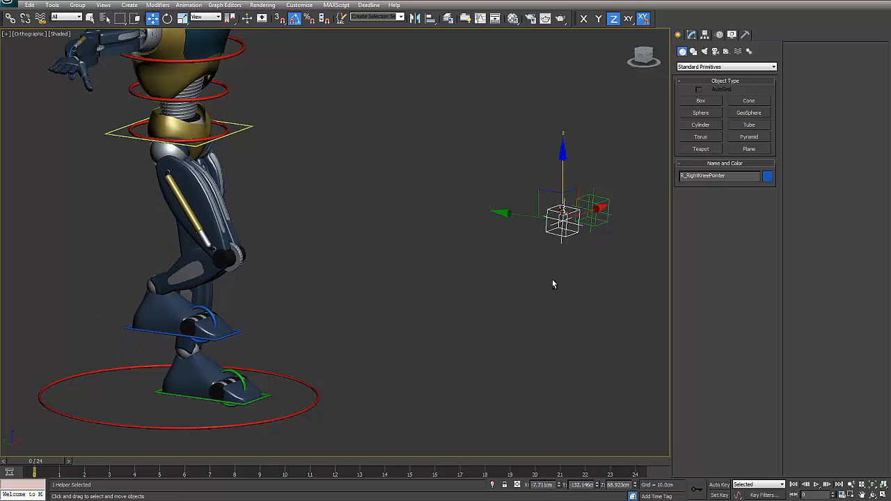
middle_click_drag(562, 212, 592, 241, "alt")
left_click_drag(563, 220, 392, 235)
key("ctrl+z")
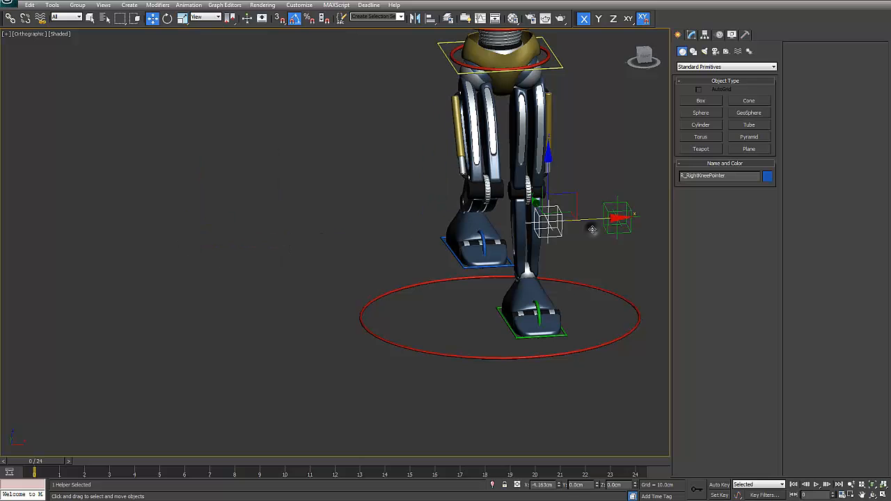
- Undo the right leg changes and try moving the right hand control about 10 cm inward along X to bend the elbow
key("ctrl+z")
middle_click_drag(580, 268, 557, 265, "alt")
middle_click_drag(380, 35, 372, 318)
scroll(316, 274, "up", 3)
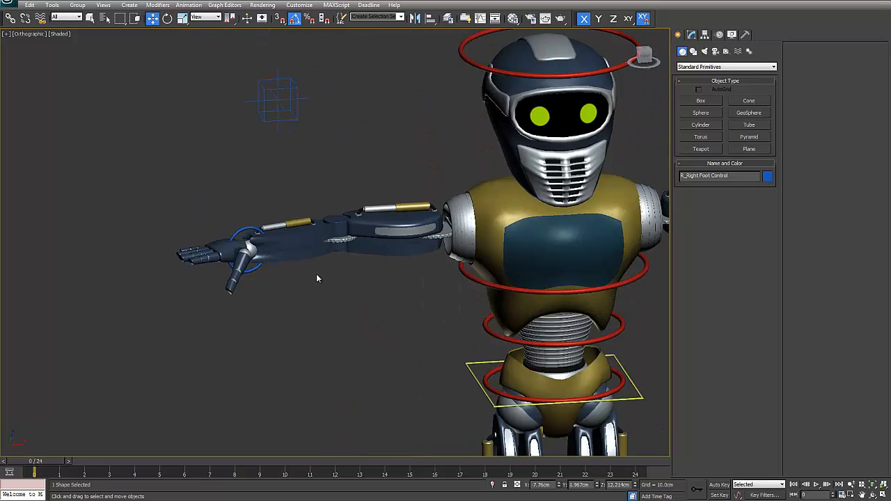
left_click(241, 226)
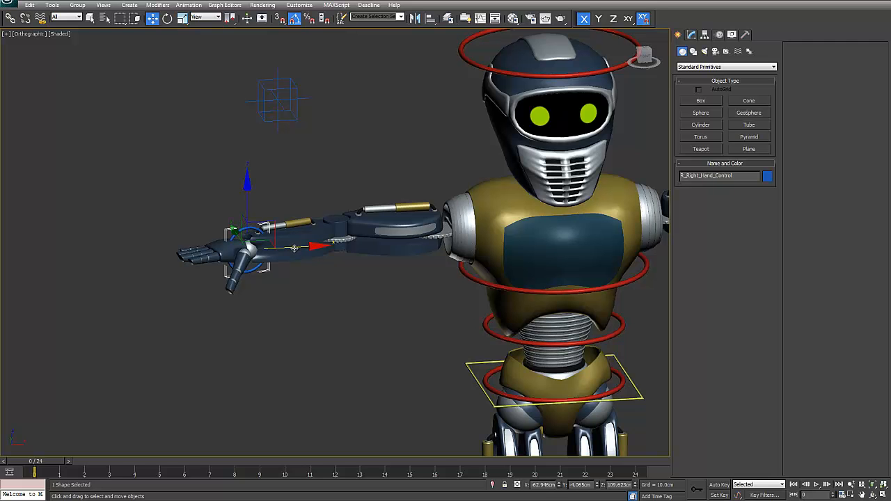
mouse_move(295, 248)
left_mouse_down()
mouse_move(360, 238)
mouse_move(292, 243)
mouse_move(342, 242)
mouse_move(382, 283)
mouse_move(422, 359)
mouse_move(372, 393)
mouse_move(345, 267)
mouse_move(420, 333)
mouse_move(322, 299)
mouse_move(411, 275)
mouse_move(329, 337)
mouse_move(308, 238)
mouse_move(314, 179)
mouse_move(263, 234)
mouse_move(370, 181)
mouse_move(392, 313)
mouse_move(360, 322)
mouse_move(304, 235)
left_mouse_up()
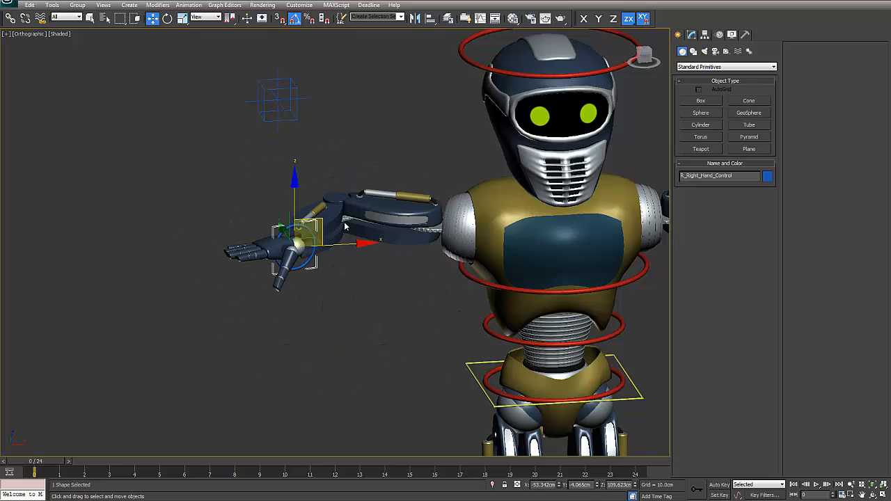
- Try moving the right elbow pointer along Z and Y to swivel the bent elbow, cancelling each move
left_click(286, 108)
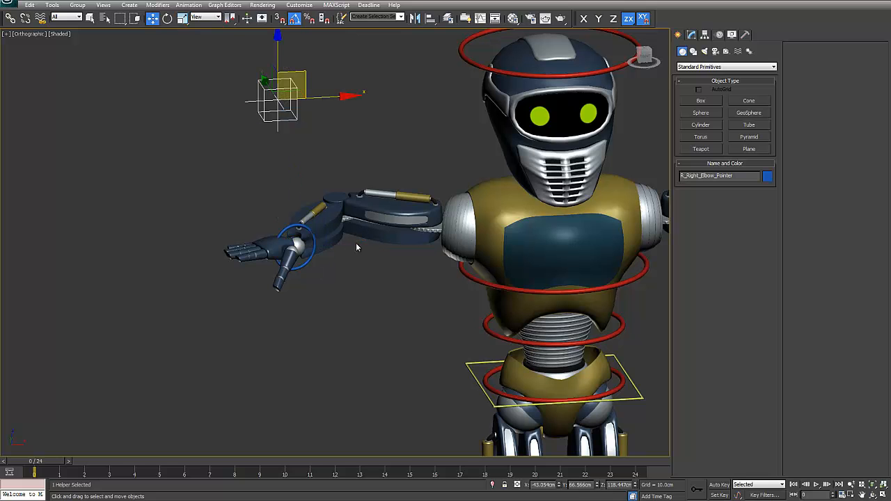
left_click_drag(277, 53, 303, 201)
right_click(303, 201)
scroll(303, 201, "down", 4)
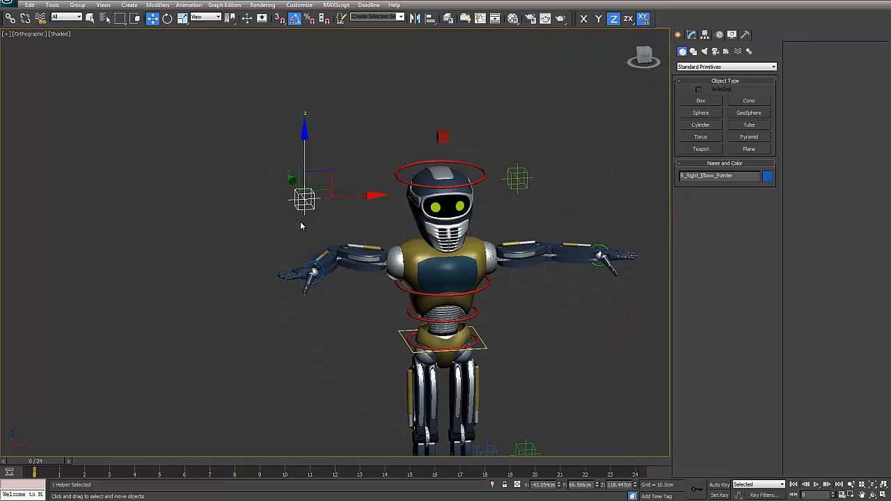
middle_click_drag(284, 240, 372, 241, "alt")
left_click_drag(306, 159, 339, 248)
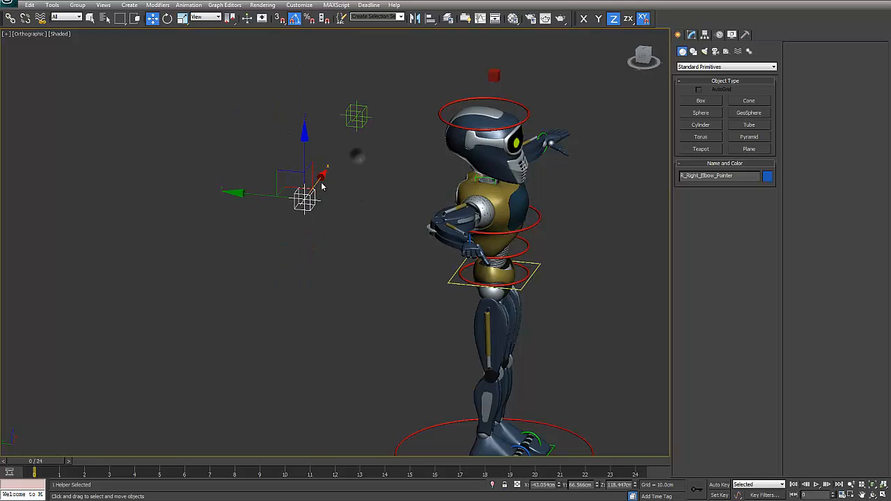
middle_click_drag(366, 228, 348, 234, "alt")
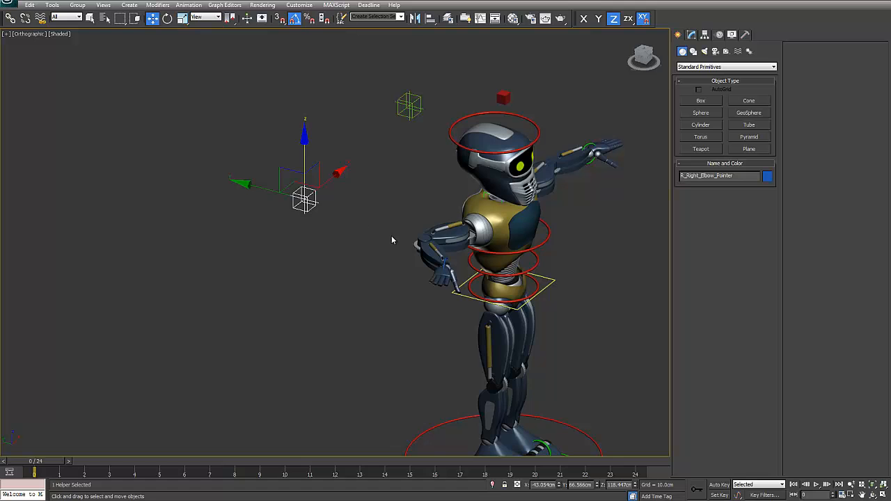
middle_click_drag(391, 239, 439, 261)
left_click_drag(344, 217, 338, 194)
right_click(338, 194)
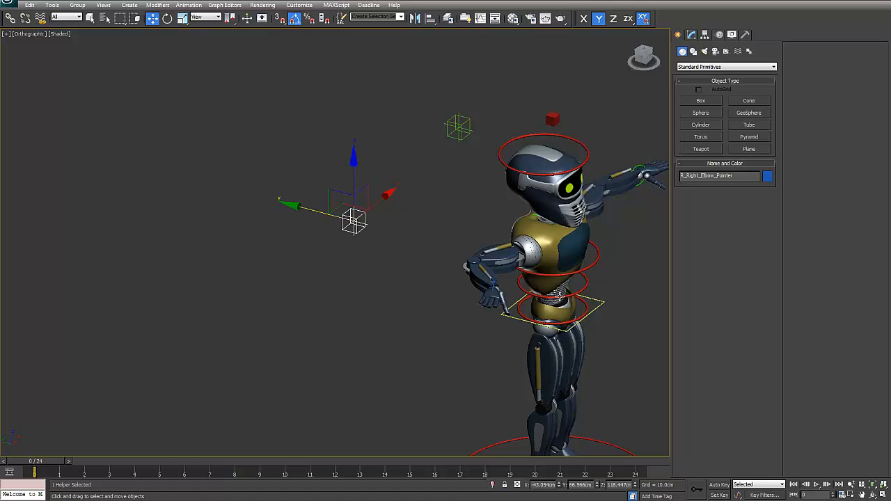
- Undo the right hand control's inward move
key("ctrl+z")
key("ctrl+z")
middle_click_drag(551, 288, 358, 215)
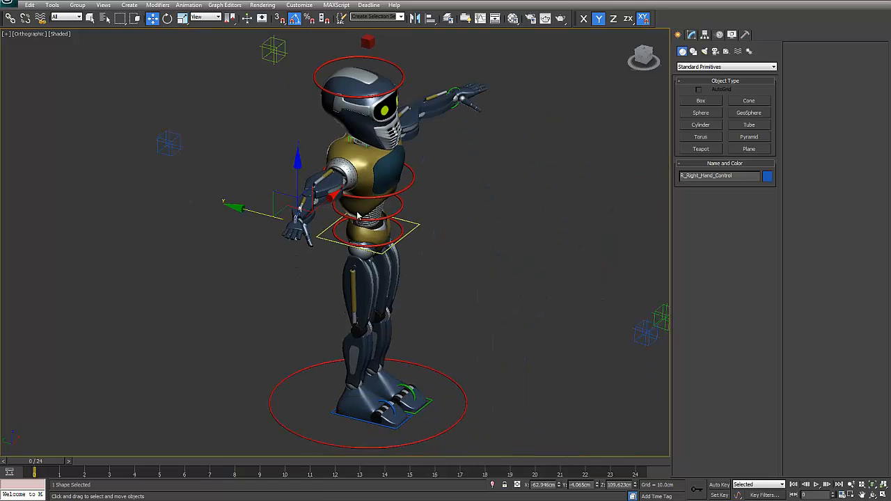
middle_click_drag(481, 284, 380, 261, "alt")
- Try moving the centre of gravity control around the hips vertically along Z
left_click(378, 267)
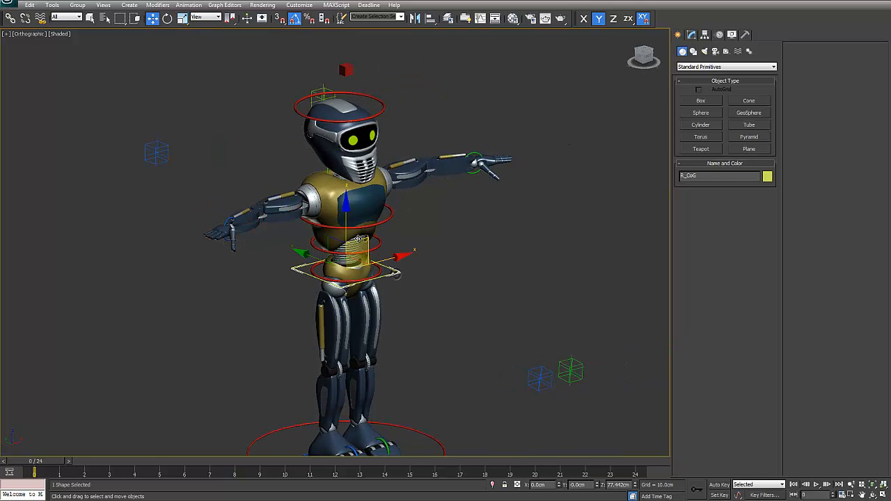
key("F7")
mouse_move(347, 228)
left_mouse_down()
mouse_move(339, 255)
mouse_move(340, 220)
left_mouse_up()
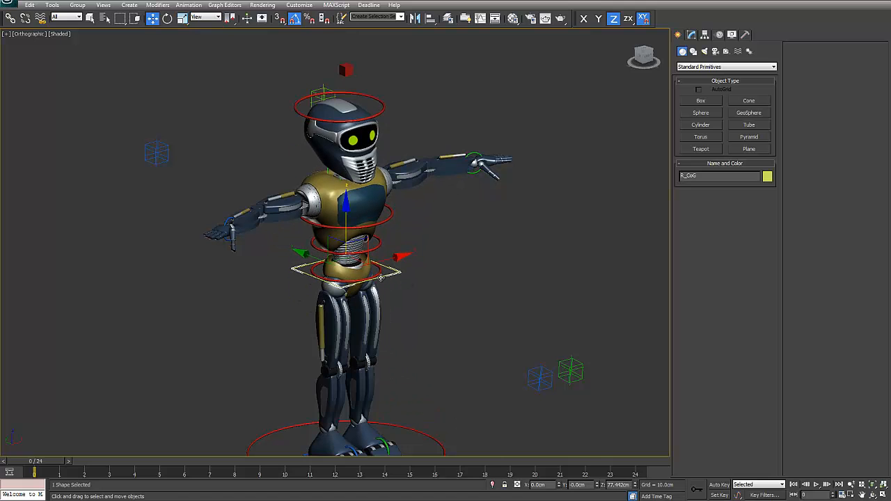
- Try rotating the hip rotator control about Y to tilt the pelvis, cancelling the rotation
left_click(382, 272)
right_click(380, 273)
key("e")
left_click_drag(317, 324, 314, 259)
middle_click_drag(386, 428, 376, 349)
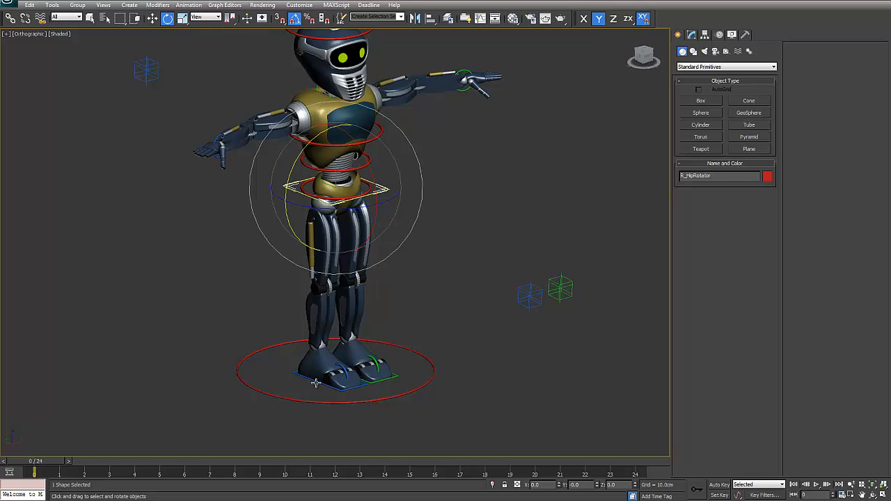
left_click_drag(301, 162, 294, 167)
right_click(293, 167)
- Try rotating the hip rotator control about X
scroll(293, 167, "up", 3)
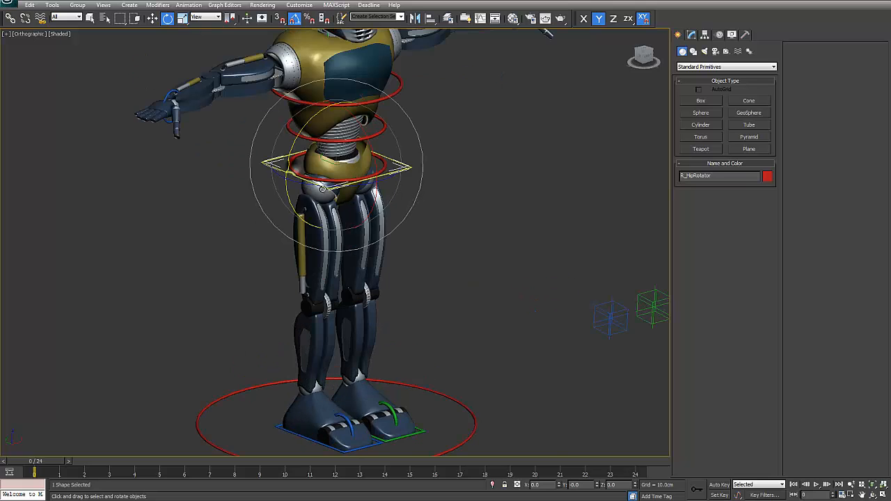
middle_click_drag(294, 170, 293, 233)
mouse_move(369, 202)
left_mouse_down()
mouse_move(364, 189)
mouse_move(369, 202)
left_mouse_up()
middle_click_drag(354, 398, 340, 344)
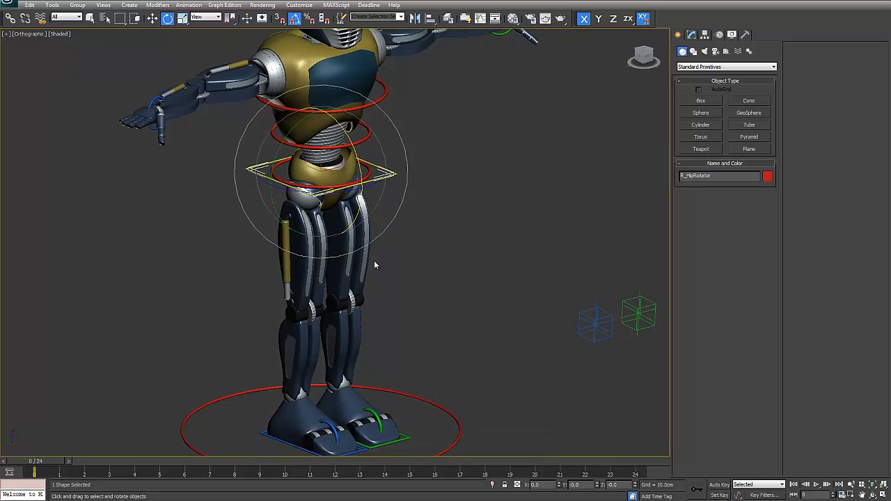
- Select the lower torso control and try rotating it about X and Y to bend the spine
middle_click_drag(307, 147, 315, 194)
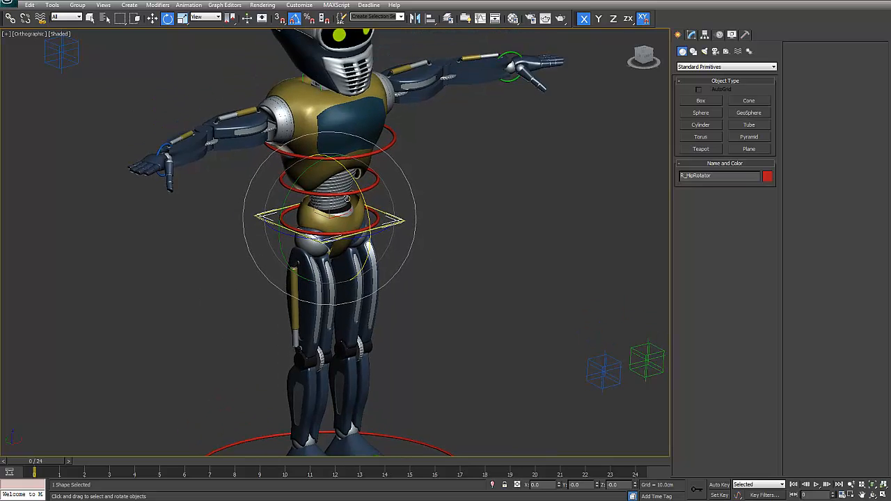
scroll(315, 193, "up", 2)
left_click(385, 167)
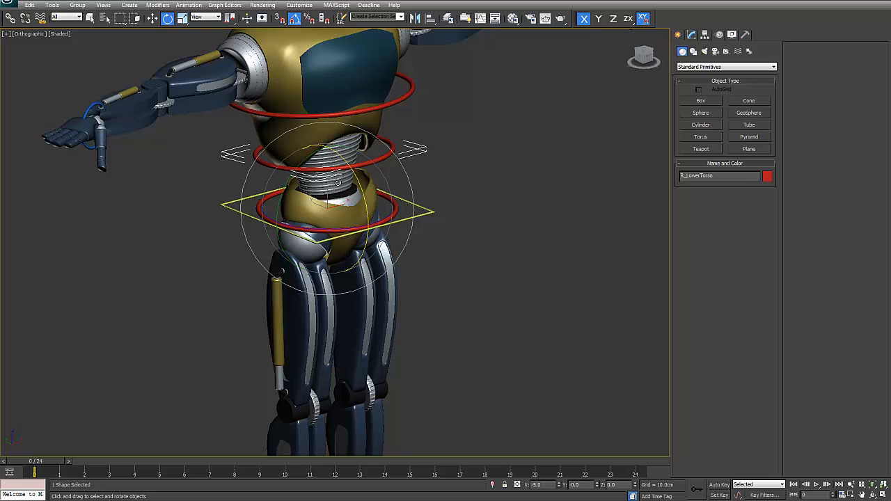
mouse_move(311, 180)
left_mouse_down()
mouse_move(292, 174)
mouse_move(319, 179)
left_mouse_up()
middle_click_drag(332, 195, 316, 298)
middle_click_drag(445, 255, 372, 255)
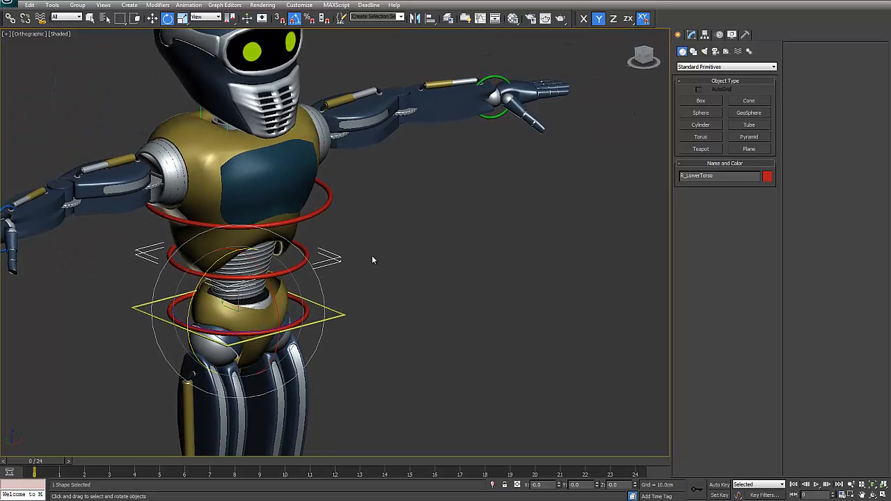
- Try leaning the lower torso control 20 degrees sideways in the front view, and undo the rotation
key("f")
middle_click_drag(390, 193, 396, 216)
scroll(432, 279, "up", 5)
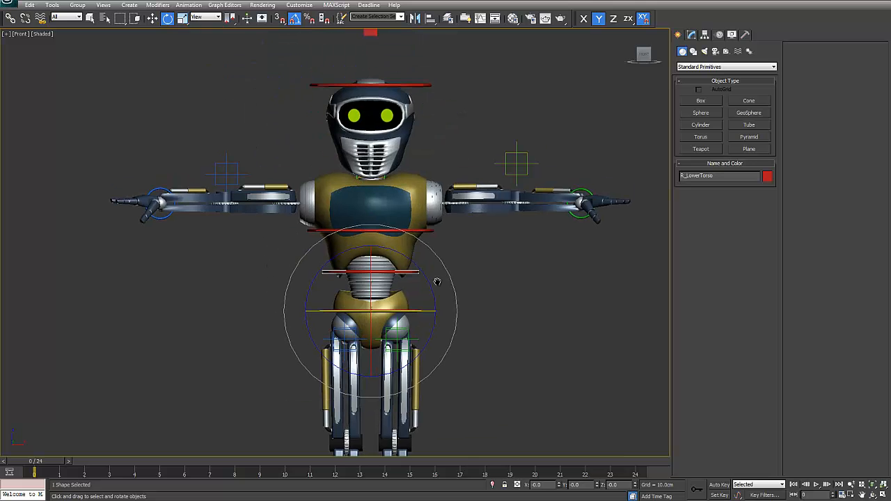
left_click_drag(432, 304, 432, 318)
scroll(152, 221, "up", 3)
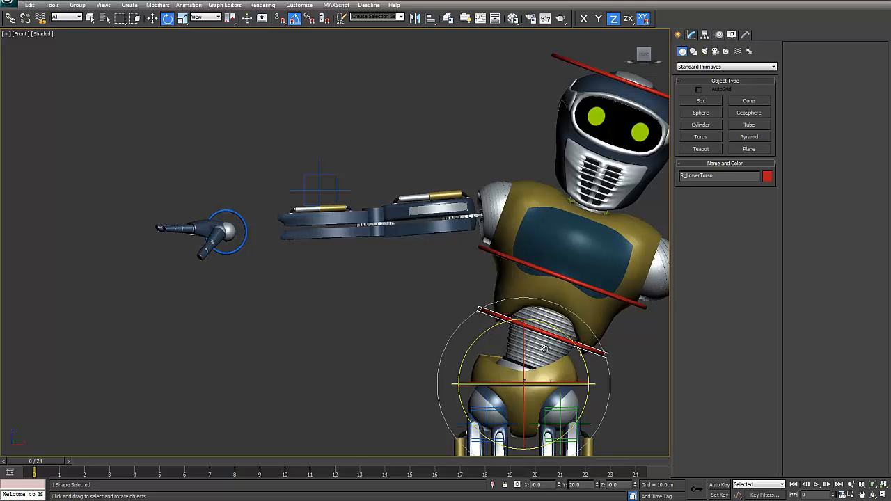
key("ctrl+z")
- Try moving the right hand control about 1 cm outward along X
middle_click_drag(341, 275, 338, 307, "alt")
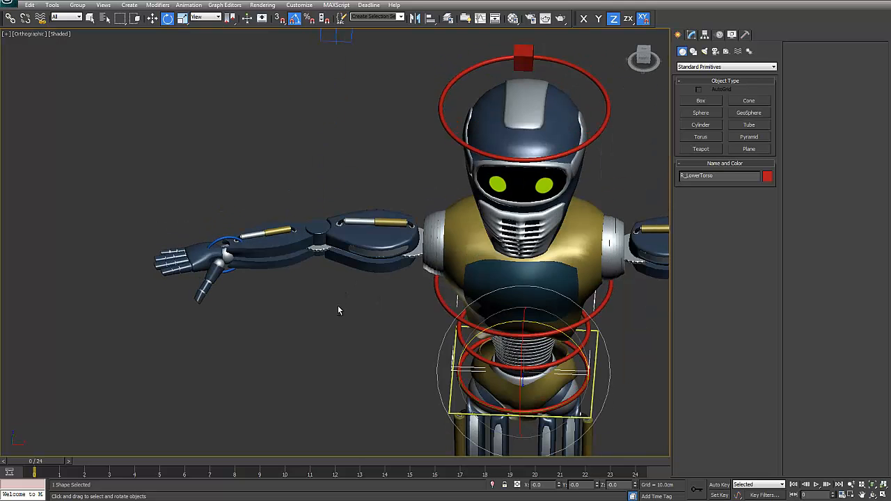
left_click(225, 239)
right_click(225, 240)
left_click(257, 253)
mouse_move(272, 255)
left_mouse_down()
mouse_move(221, 254)
mouse_move(266, 251)
left_mouse_up()
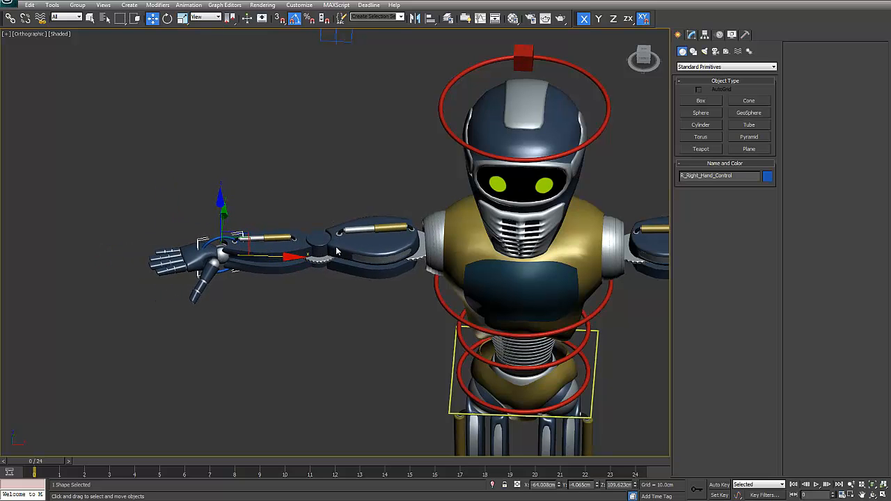
- Try moving the right elbow pointer along Z, cancel the move, and reselect the right hand control
middle_click_drag(338, 251, 357, 330, "alt")
left_click(364, 96)
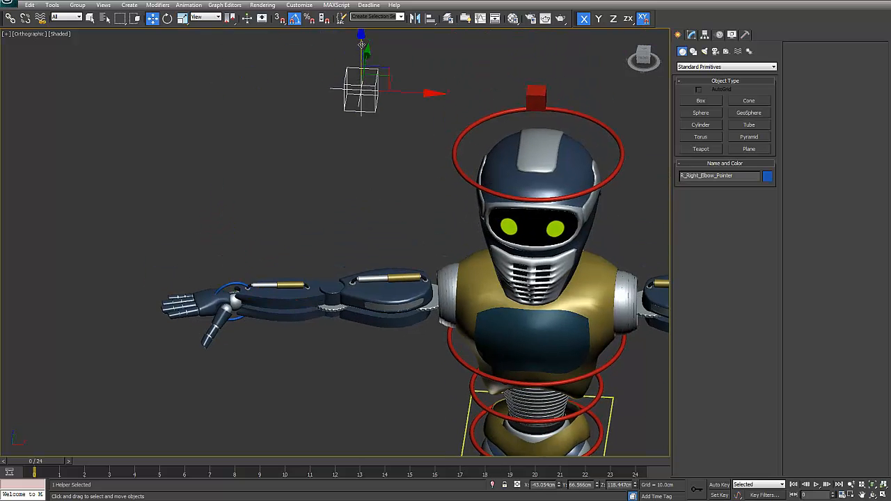
left_click_drag(376, 195, 366, 146)
right_click(366, 147)
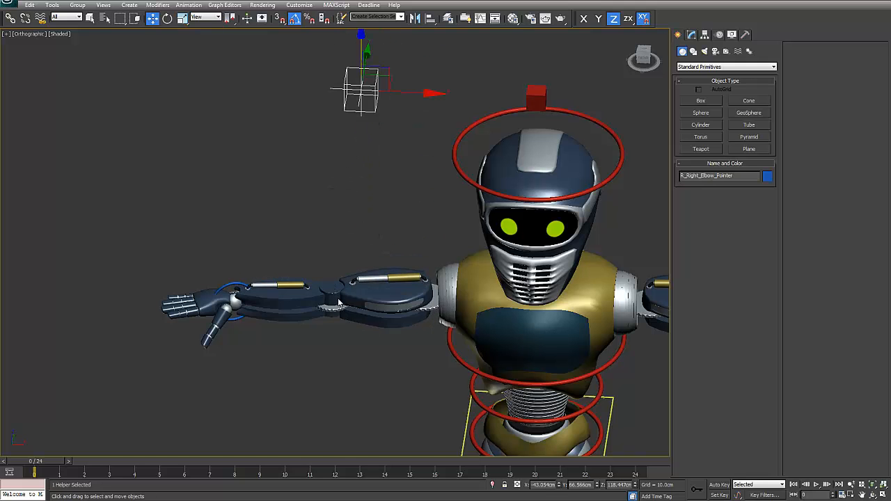
left_click(237, 284)
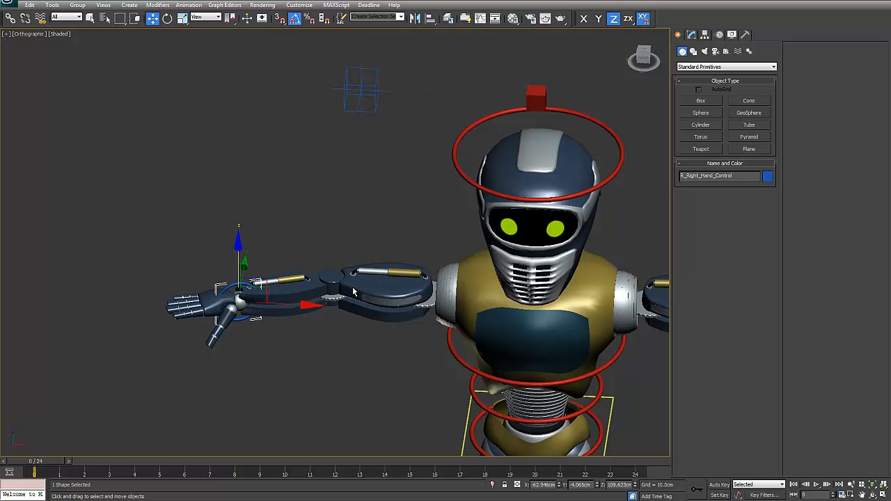
- Select the head control and try rotating it about Y, cancelling the rotation
scroll(307, 281, "down", 4)
mouse_move(386, 328)
middle_mouse_down("alt")
mouse_move(390, 308)
mouse_move(385, 314)
middle_mouse_up("alt")
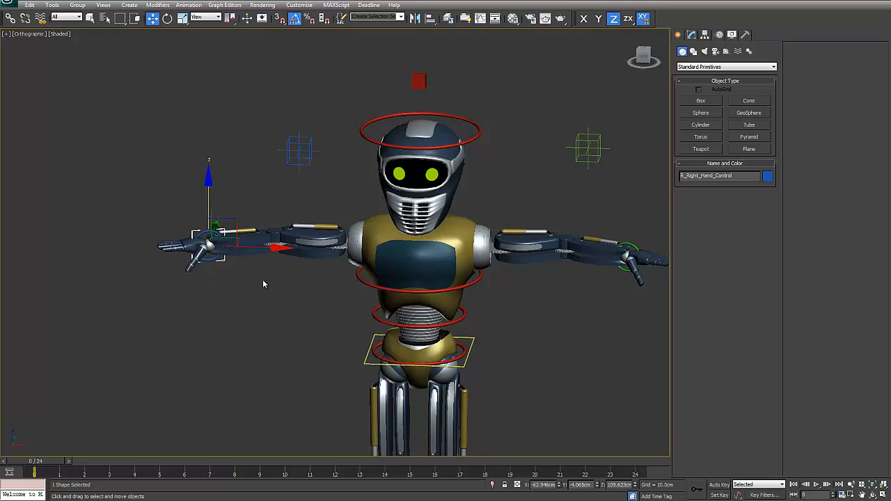
middle_click_drag(410, 282, 309, 255)
middle_click_drag(448, 272, 496, 351)
left_click(426, 199)
right_click(426, 200)
left_click(440, 208)
left_click_drag(443, 206, 394, 192)
right_click(394, 192)
- Try rotating the head control about X, cancelling the rotation
middle_click_drag(334, 293, 380, 278, "alt")
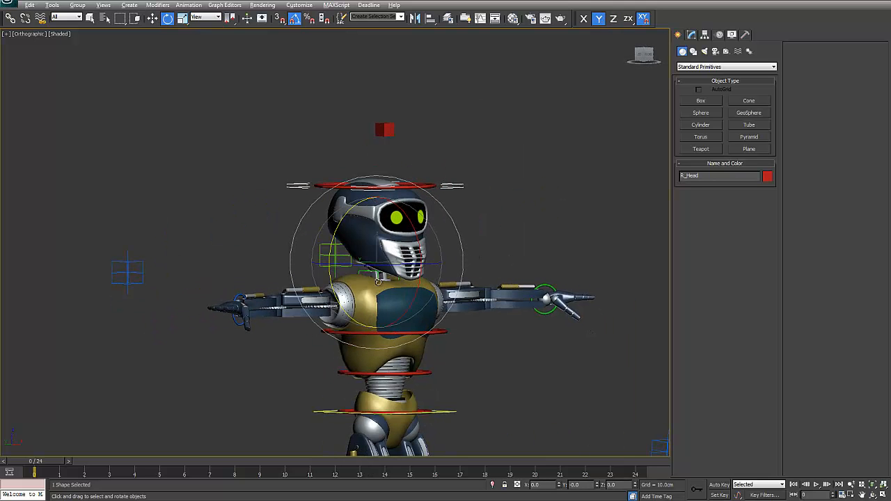
left_click(382, 276)
mouse_move(423, 271)
left_mouse_down()
mouse_move(423, 300)
mouse_move(423, 263)
mouse_move(424, 271)
left_mouse_up()
right_click(423, 271)
- Select the character master control under the feet and try moving the whole robot along Y, cancelling the move
scroll(410, 251, "down", 2)
middle_click_drag(439, 278, 406, 303, "alt")
scroll(406, 334, "down", 4)
middle_click_drag(406, 335, 440, 267, "alt")
scroll(474, 335, "up", 3)
left_click(377, 403)
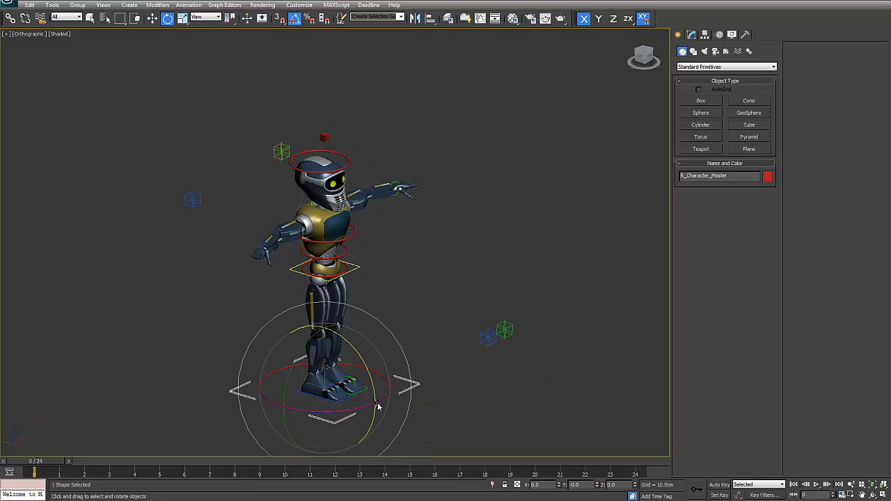
key("w")
left_click_drag(293, 379, 247, 281)
right_click(247, 280)
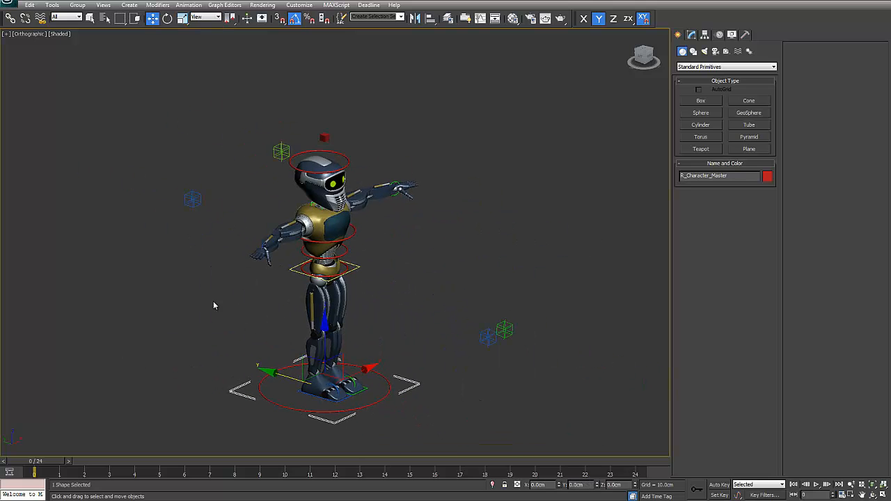
middle_click_drag(349, 310, 379, 284)
scroll(344, 272, "up", 3)
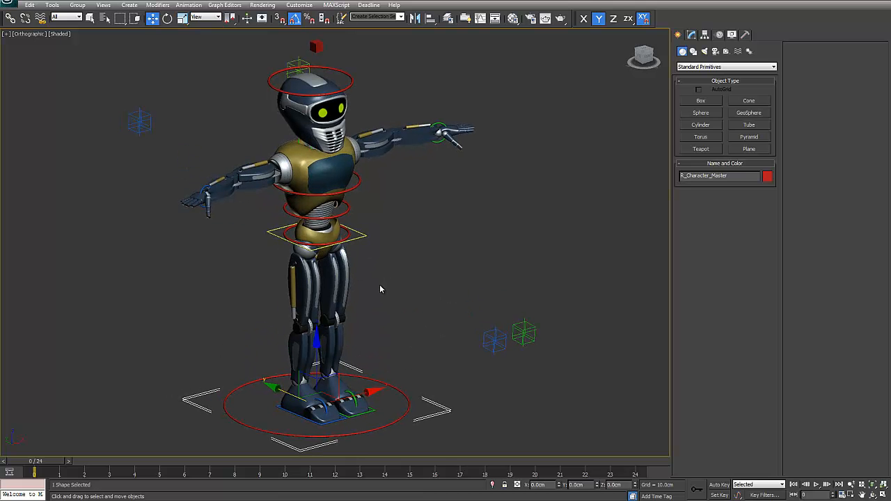
middle_click_drag(411, 285, 407, 288)
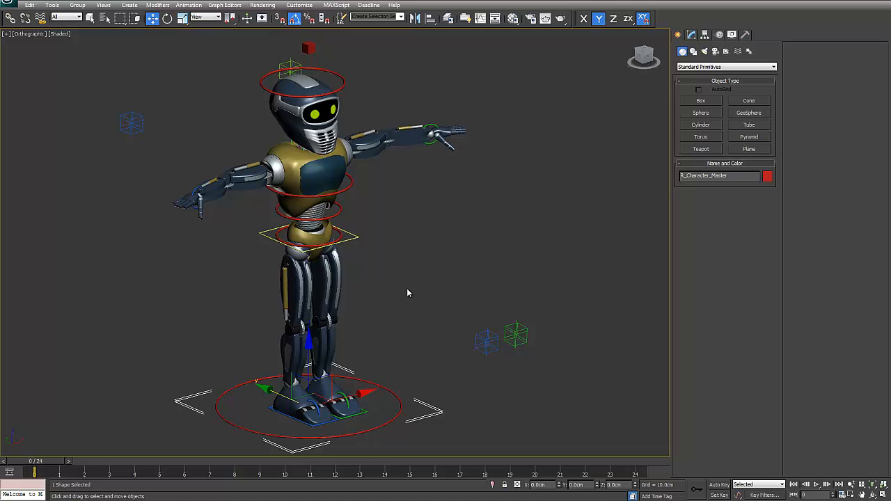
scroll(438, 317, "down", 3)
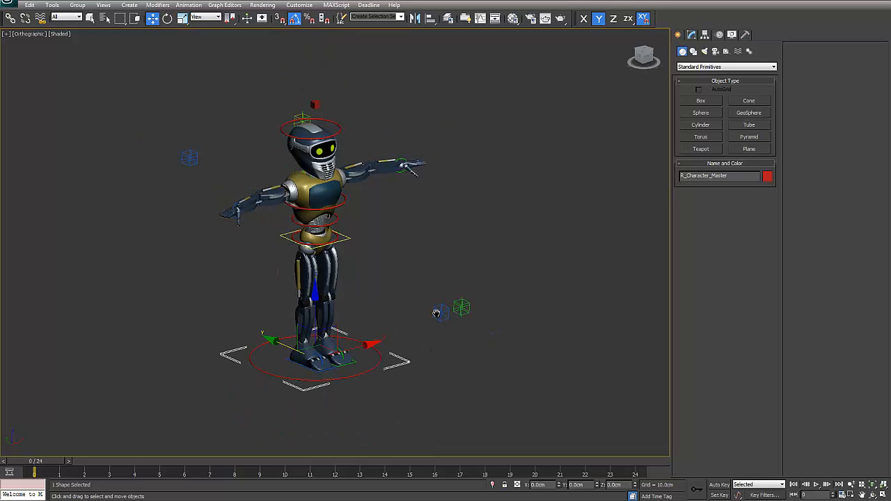
- Open the layer manager and examine the Fingers_Left and Fingers_Right layers, expanding and collapsing the right fingers' object list
left_click(448, 18)
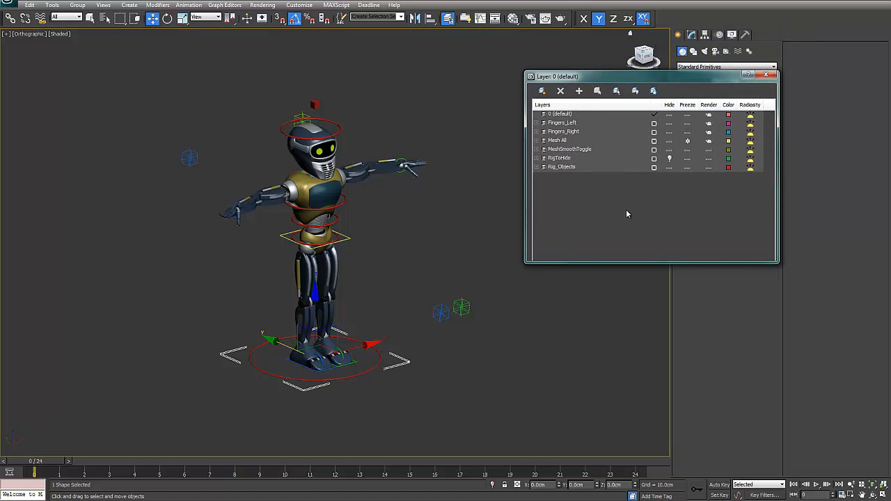
left_click(567, 124)
left_click(571, 131)
left_click(568, 124)
left_click(571, 133)
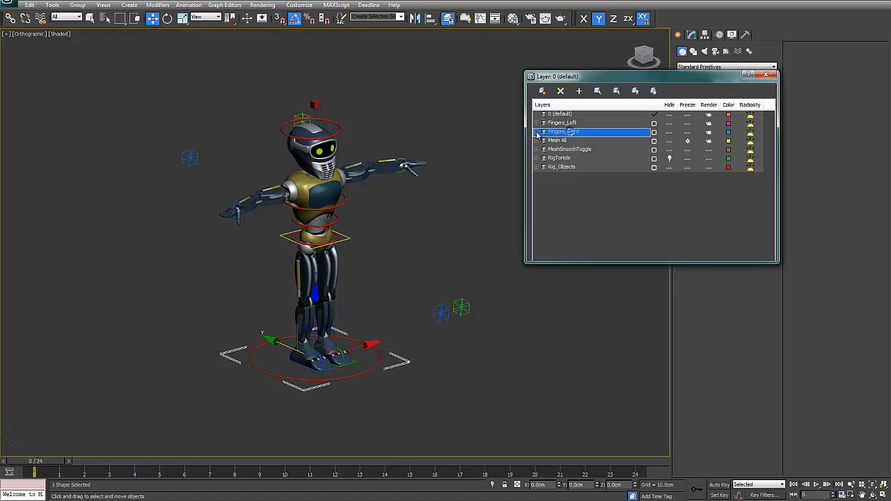
left_click(538, 132)
left_click(538, 123)
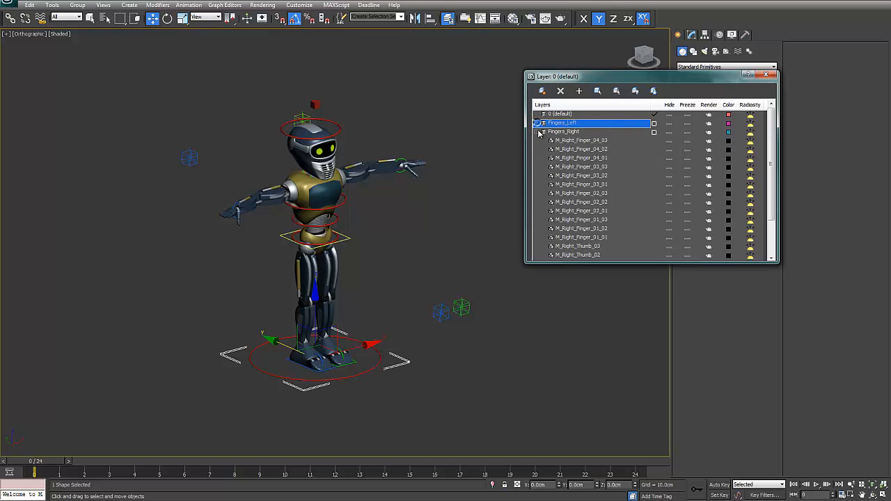
left_click(540, 132)
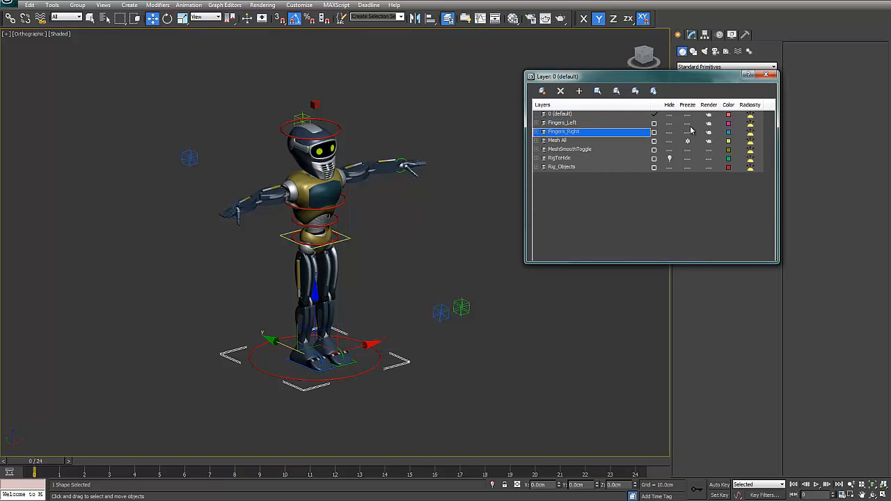
- Unfreeze the Mesh All layer and freeze it again, and clear the selection in the viewport
left_click(564, 141)
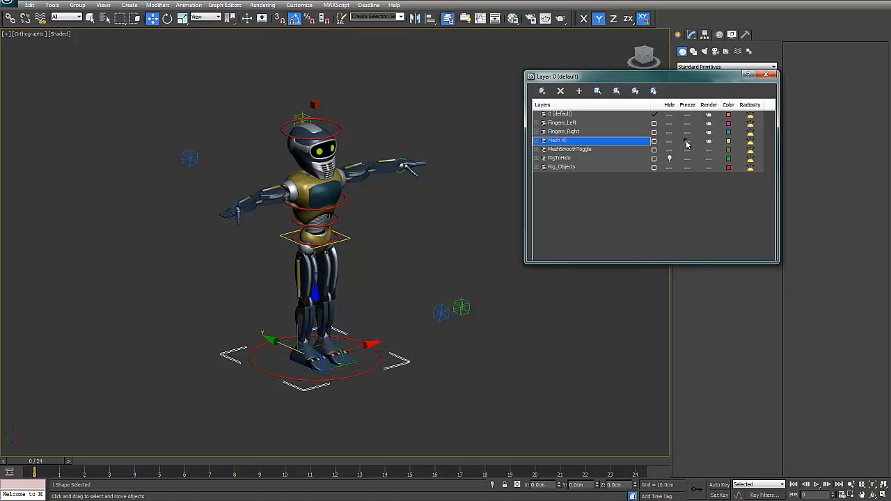
left_click(687, 143)
left_click(687, 143)
left_click(377, 162)
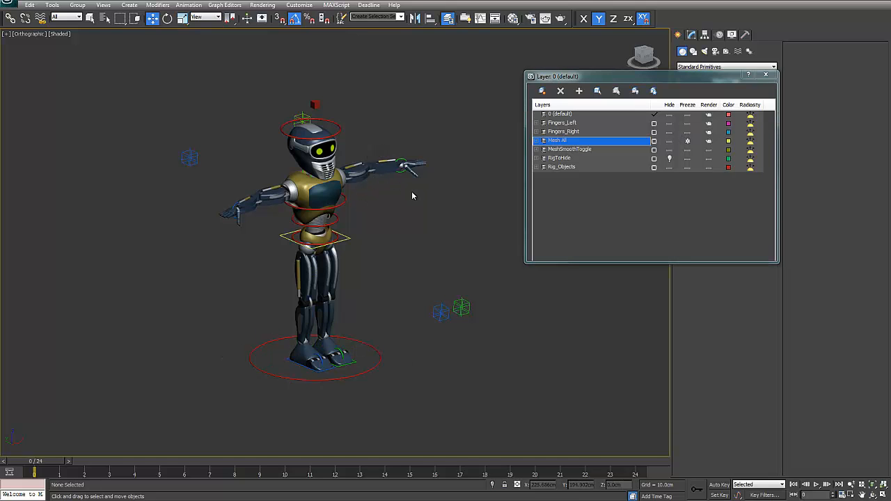
left_click(568, 141)
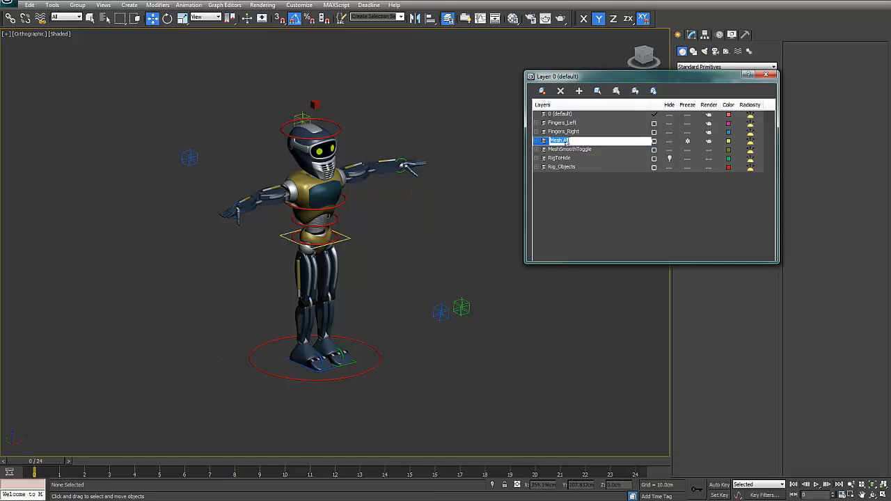
- Highlight the MeshSmoothToggle layer, select the red box above the robot's head and display its modifier settings
left_click(569, 149)
left_click(316, 105)
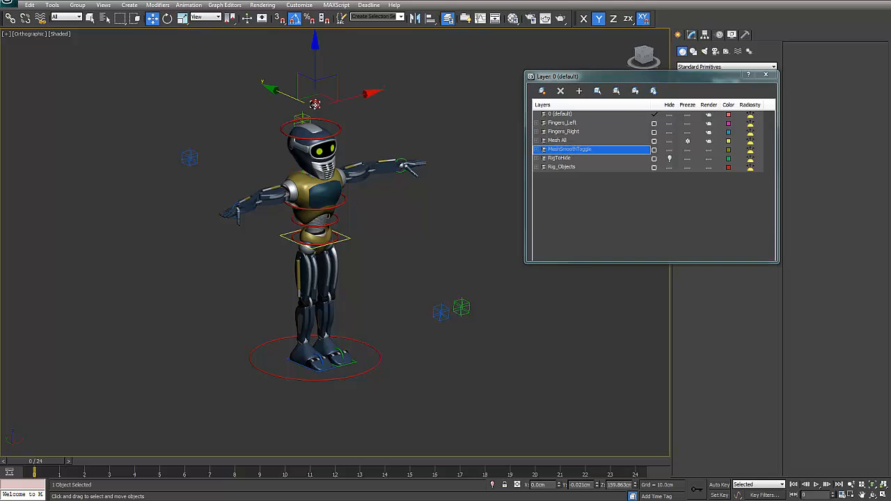
left_click_drag(606, 73, 548, 166)
left_click(691, 34)
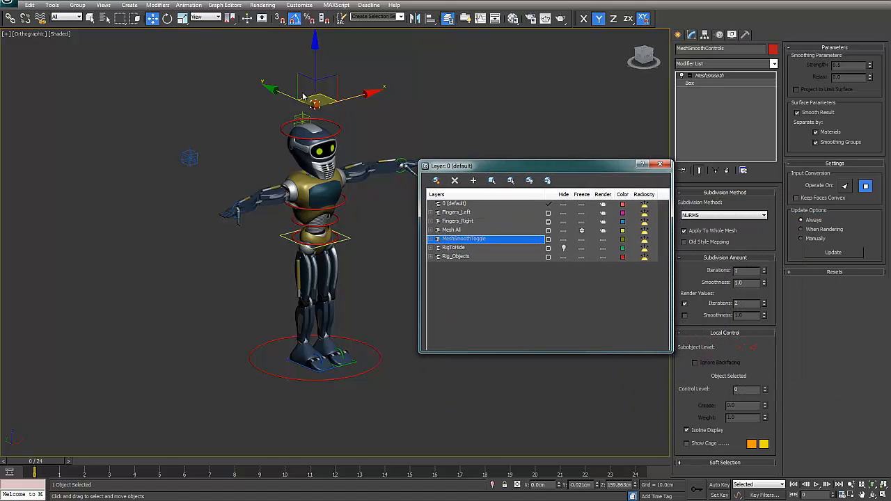
left_click_drag(324, 106, 289, 79)
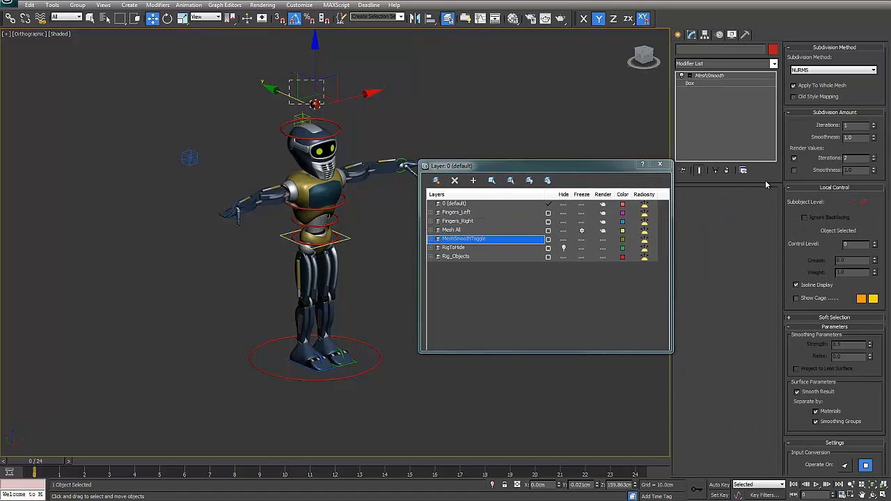
- Enter and leave the vertex level of the red box's MeshSmooth modifier, and scrub the timeline to frame 10
left_click(709, 75)
key("1")
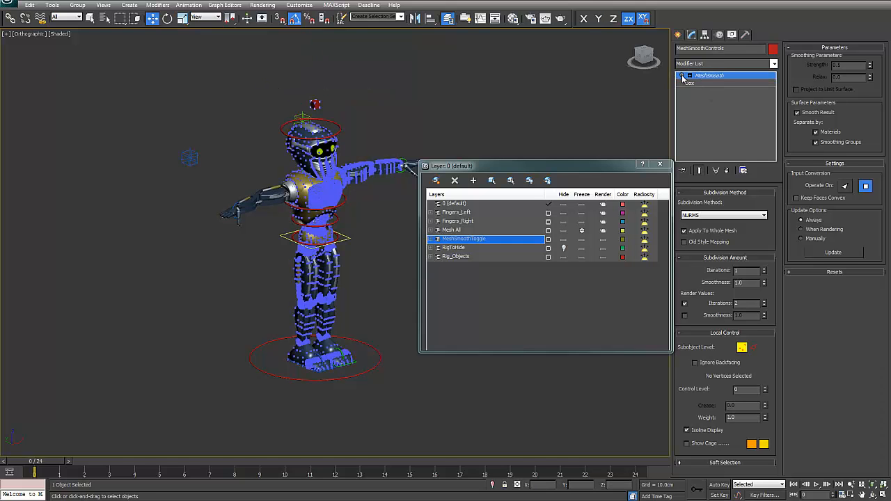
left_click(744, 348)
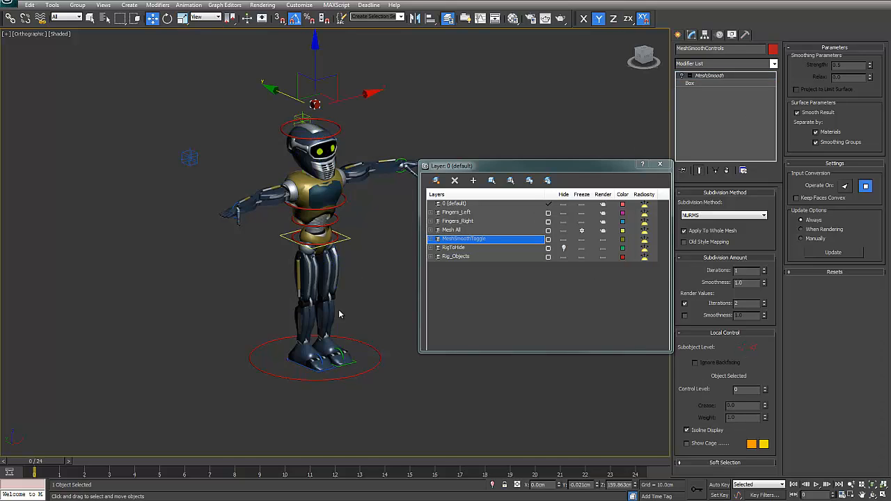
left_click_drag(59, 466, 284, 475)
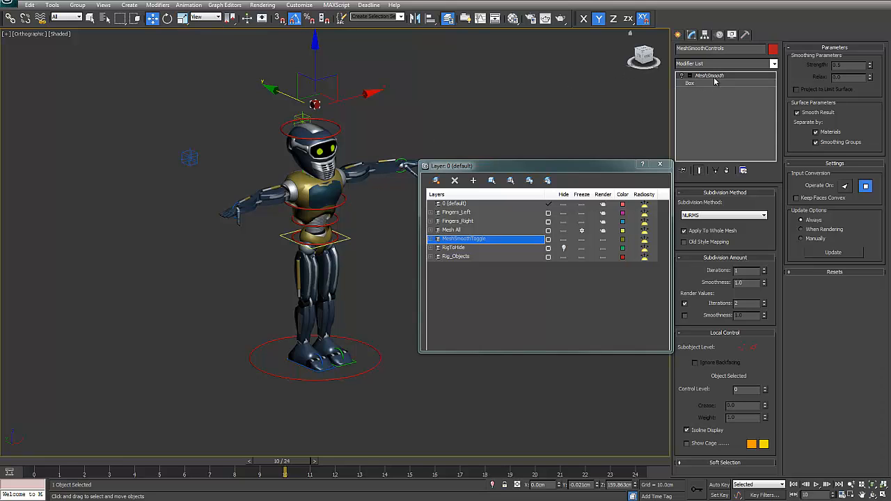
- Unhide the RigToHide layer, examine its helper objects on the robot, and hide the layer again
left_click(465, 248)
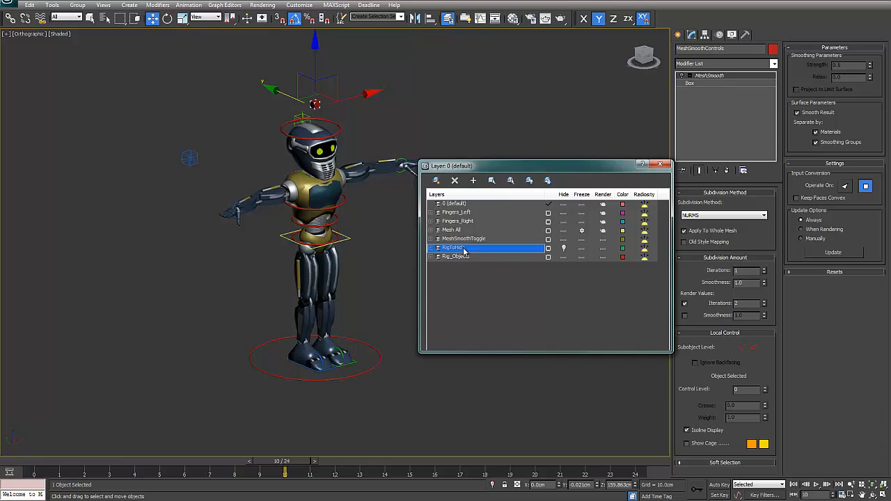
left_click(564, 248)
scroll(327, 236, "up", 5)
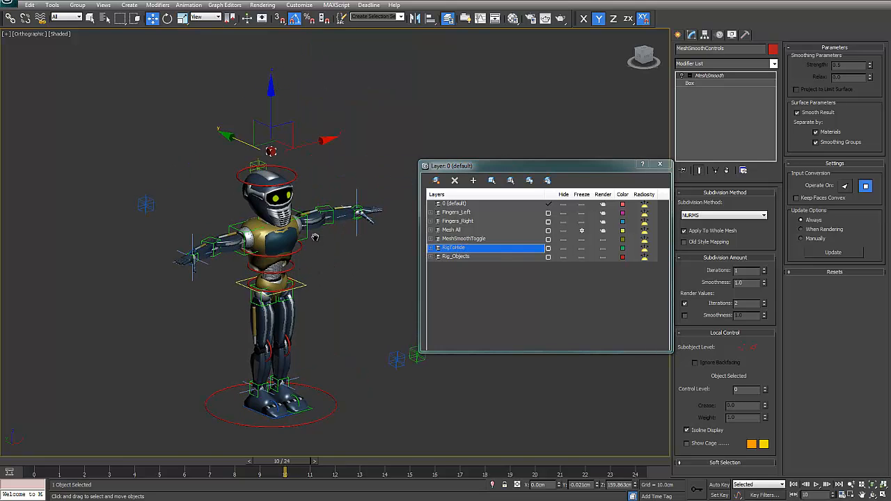
middle_click_drag(327, 237, 335, 185)
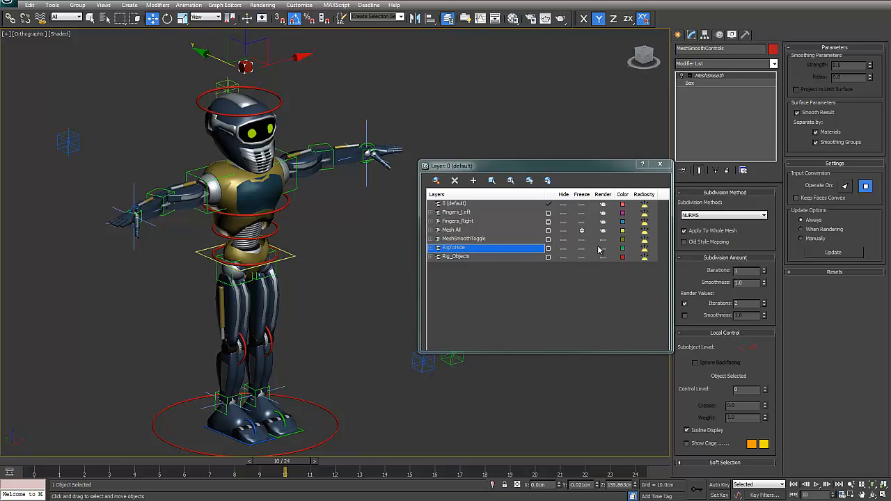
left_click(564, 248)
middle_click_drag(308, 291, 333, 256, "alt")
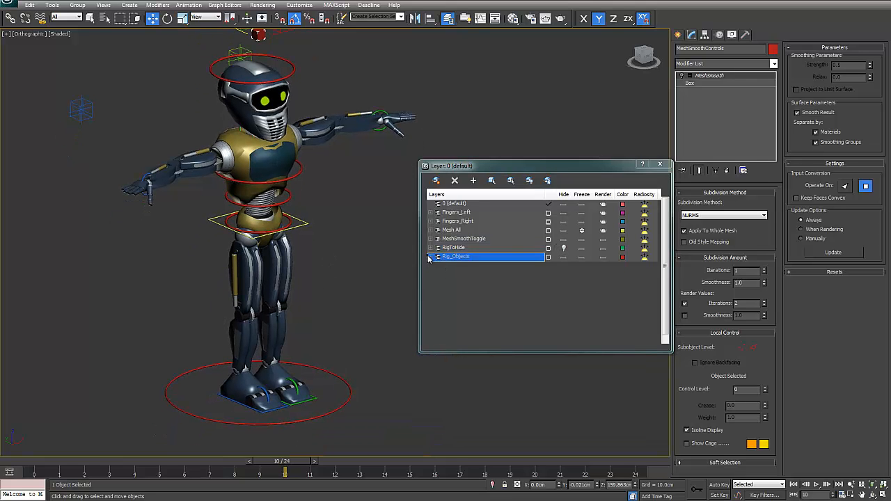
- Examine the Rig_Objects layer's control list and visibility toggle, and close the layer manager
left_click(437, 256)
scroll(478, 277, "down", 5)
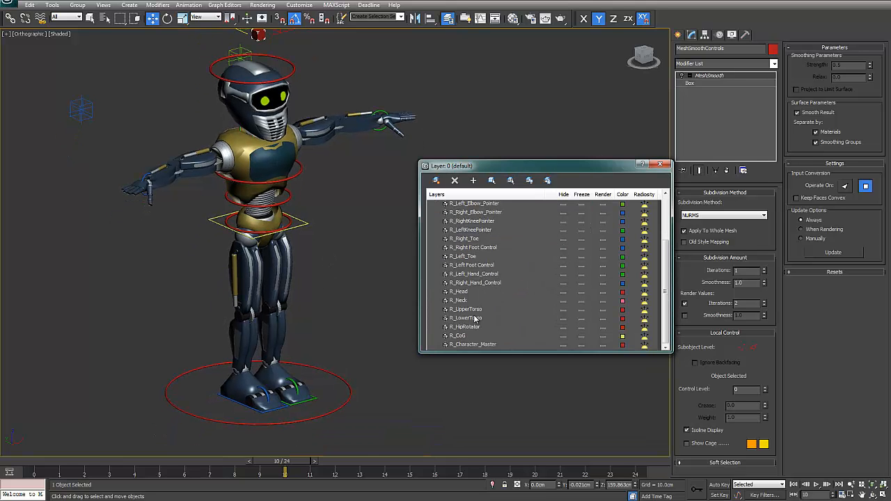
scroll(475, 318, "up", 5)
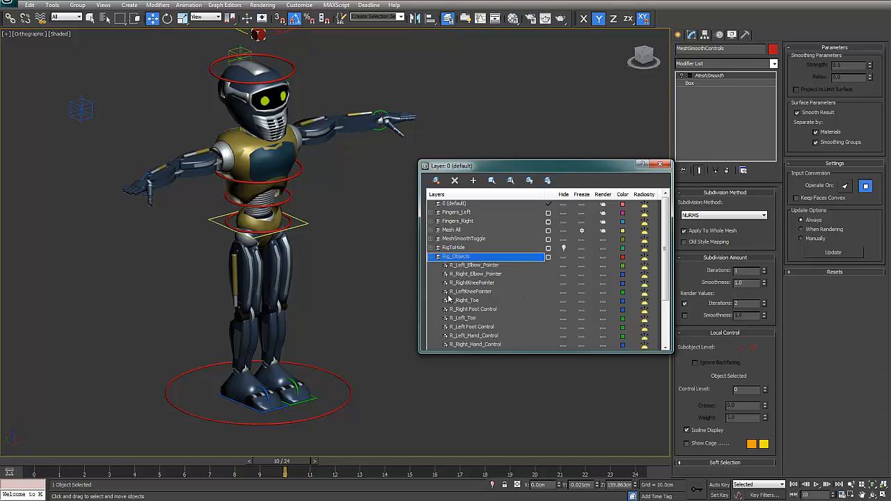
left_click(564, 257)
left_click(564, 258)
left_click(660, 165)
middle_click_drag(545, 324, 546, 330)
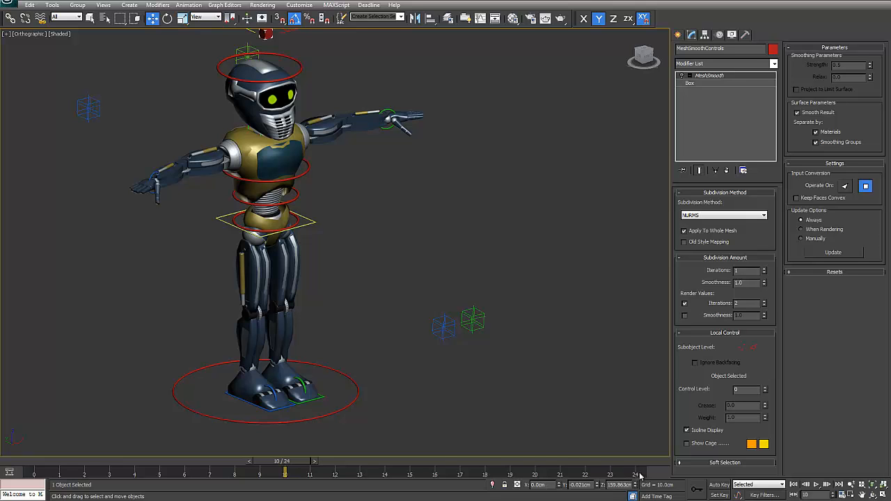
- Examine the Film and Custom frame rate options, FPS and animation length in the time configuration, and accept it
left_click(842, 494)
left_click_drag(456, 120, 447, 110)
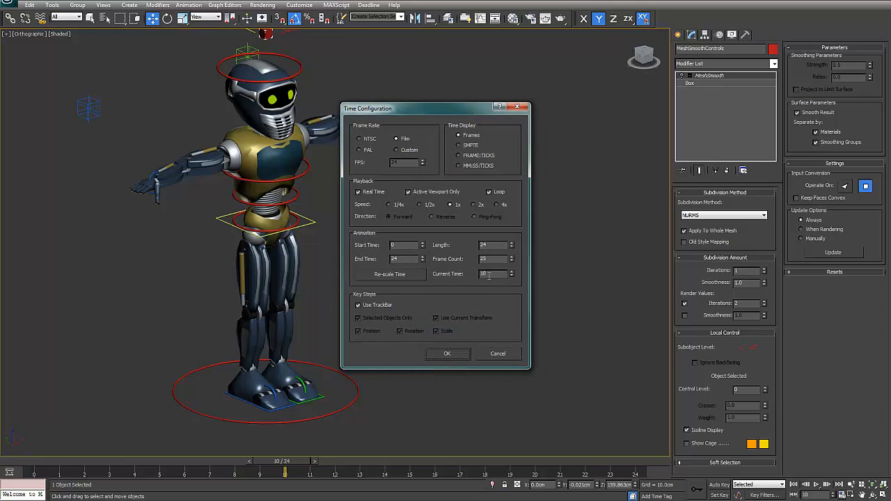
left_click(399, 149)
left_click(404, 138)
left_click(412, 150)
double_click(408, 162)
left_click(491, 245)
double_click(491, 245)
left_click(449, 356)
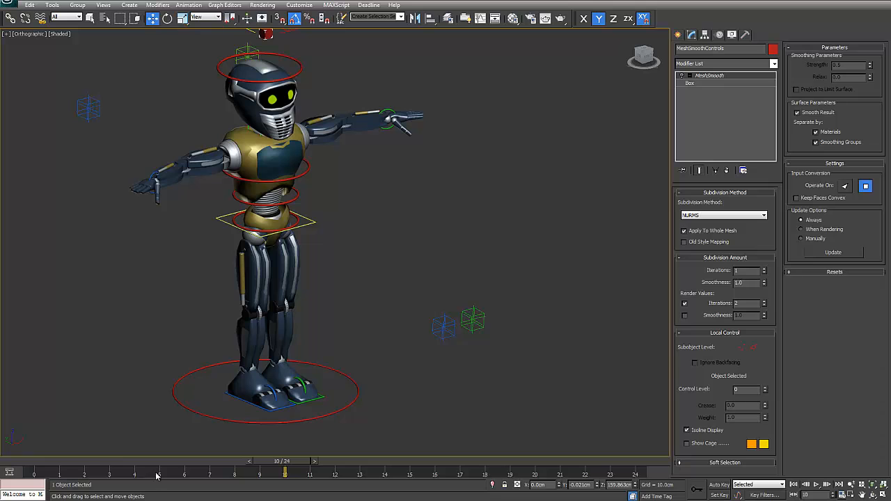
- Scrub the timeline through the whole frame range and stop at frame 24
left_click_drag(31, 467, 639, 463)
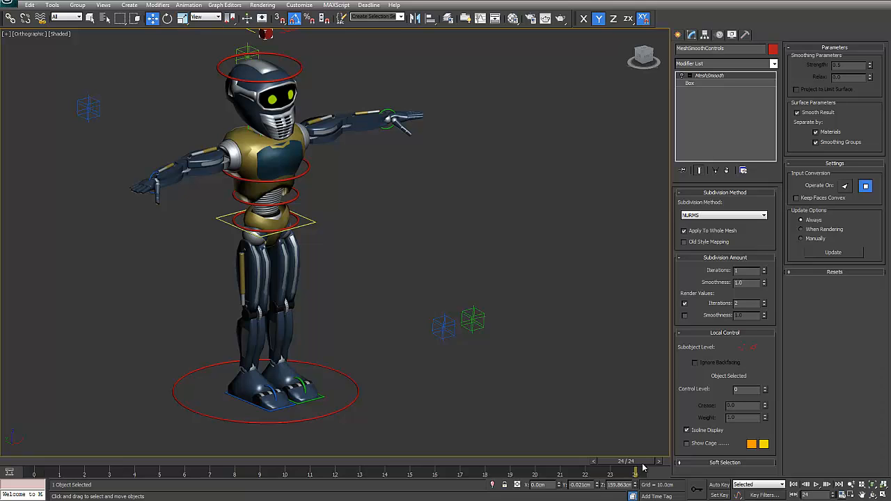
left_click_drag(644, 464, 714, 483)
key("w")
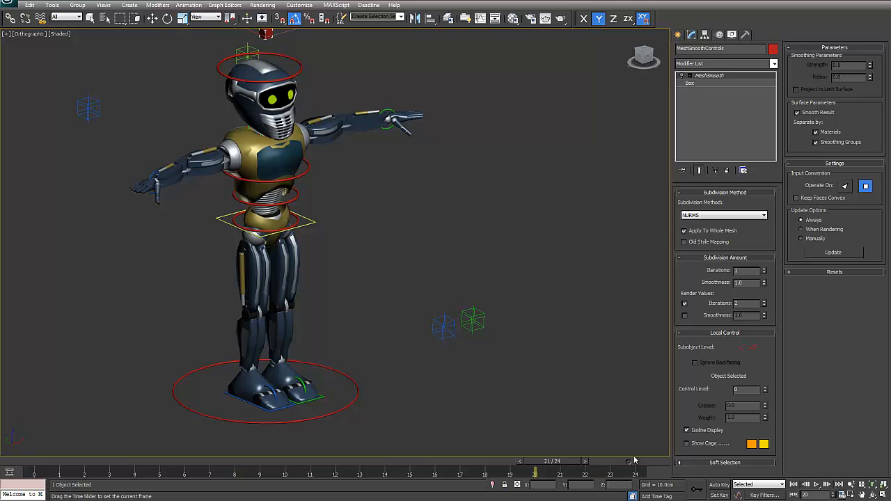
mouse_move(642, 465)
left_mouse_down()
mouse_move(39, 467)
mouse_move(637, 465)
left_mouse_up()
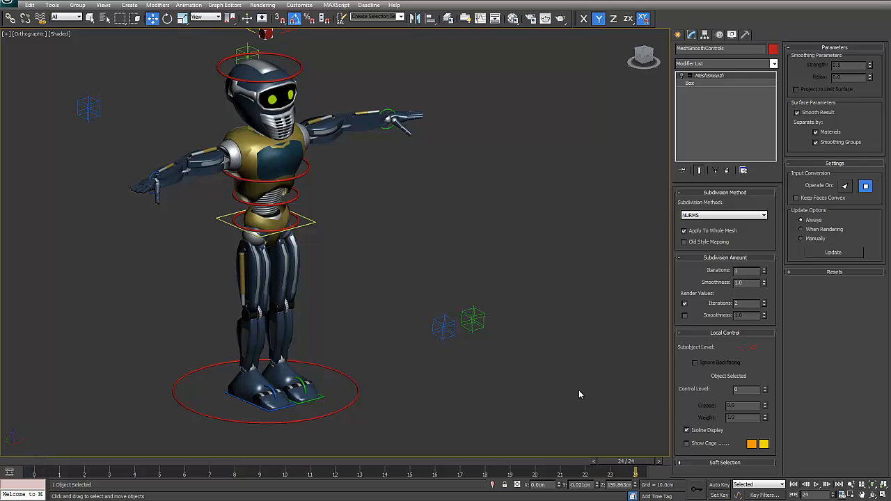
- Switch to the Left view and draw a plane about 129 cm long and 193 cm wide in front of the robot
scroll(550, 347, "down", 3)
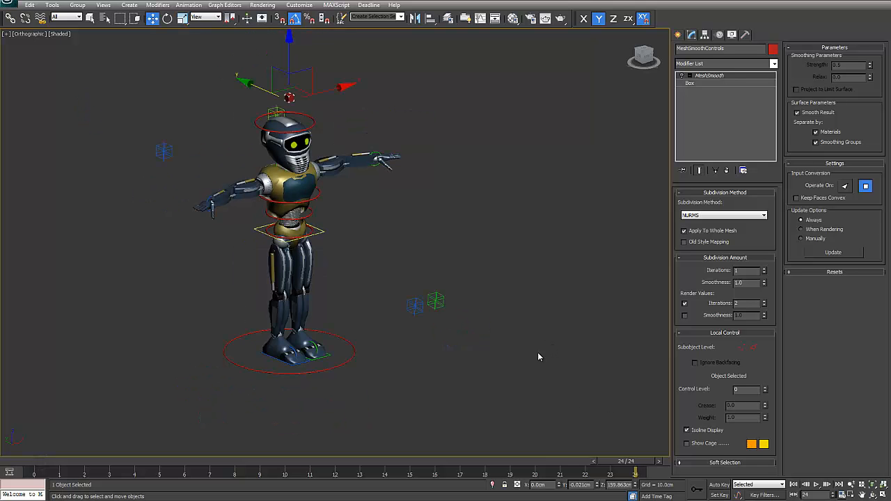
middle_click_drag(517, 356, 475, 357, "alt")
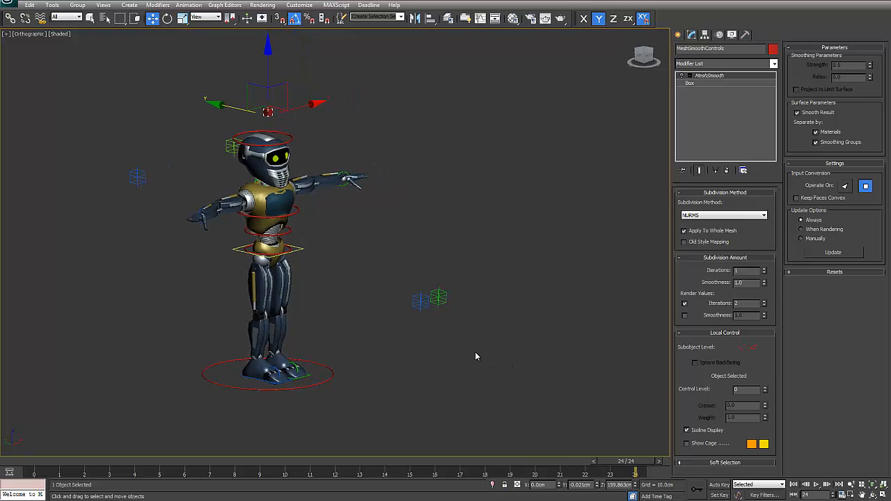
key("l")
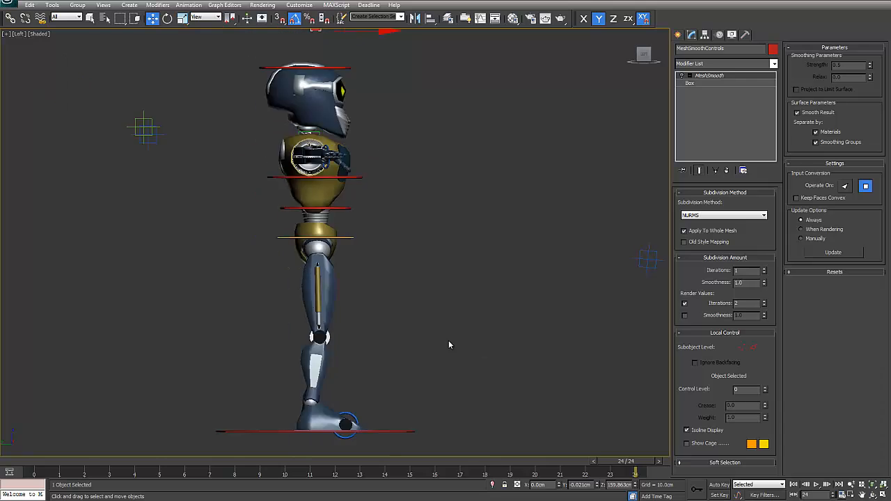
left_click(683, 35)
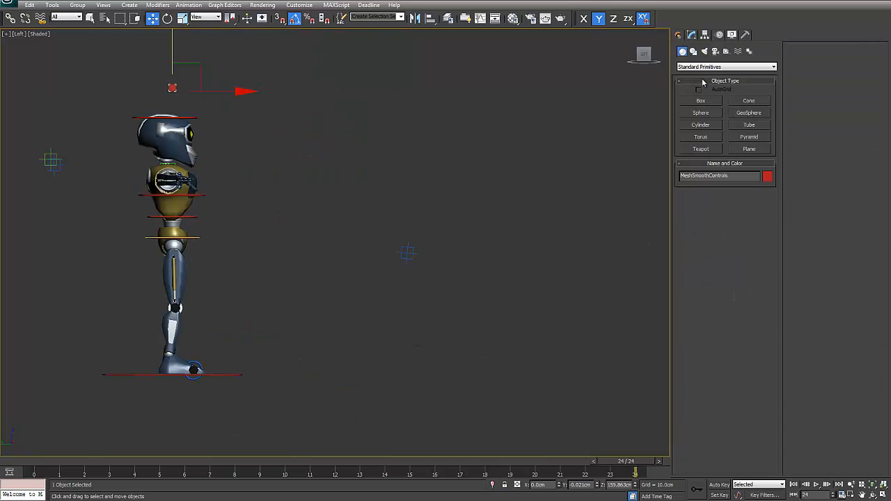
left_click(749, 148)
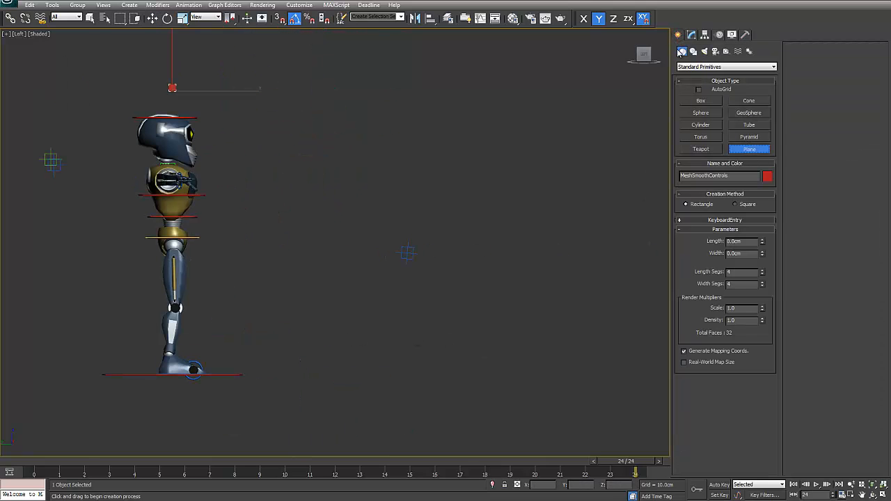
left_click_drag(314, 119, 662, 350)
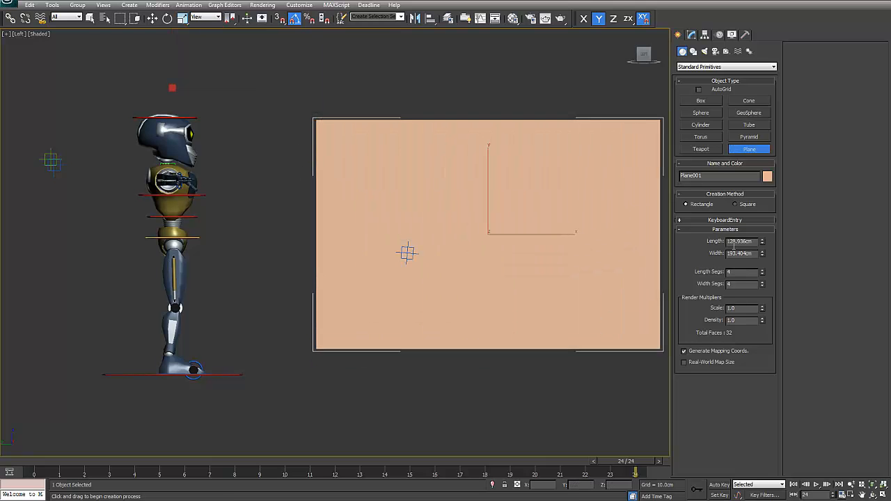
- Set the plane's width to 720 cm and its length to 407 cm, framing the result in the view
middle_click_drag(562, 292, 505, 294)
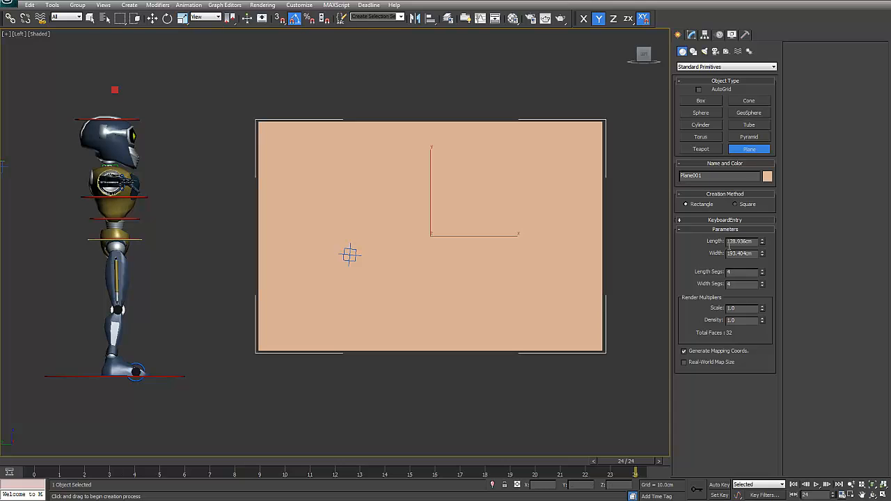
middle_click_drag(518, 241, 502, 239)
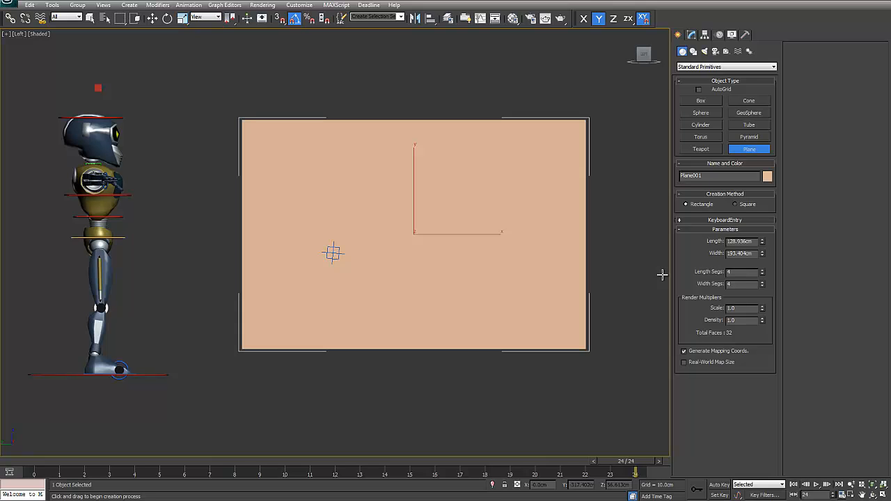
double_click(754, 254)
type("720")
double_click(744, 241)
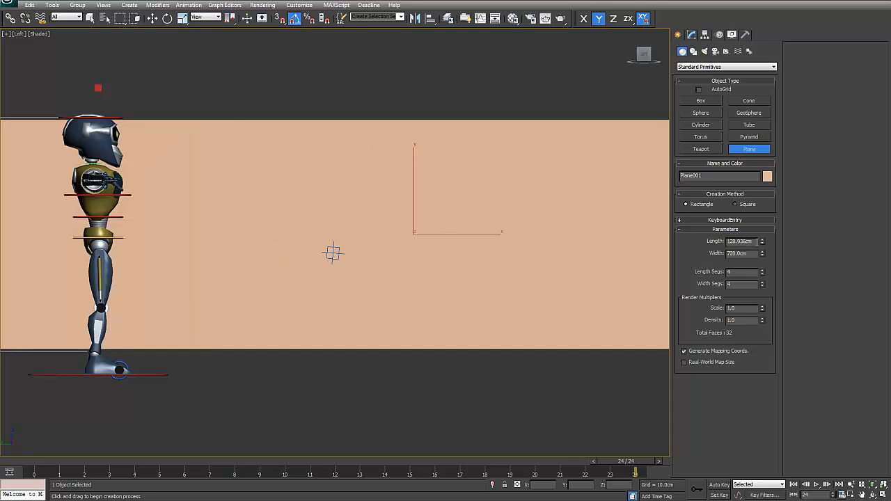
type("407")
key("Return")
key("z")
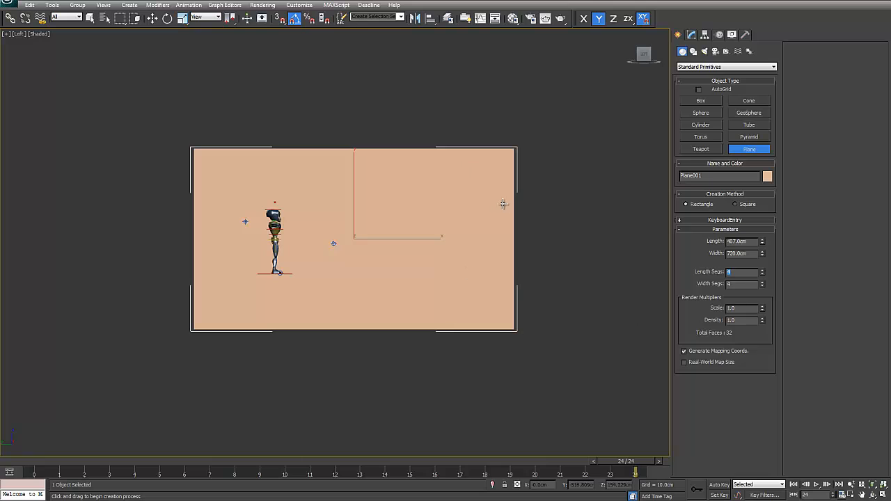
- Set the plane's length segments and width segments to 1
double_click(738, 272)
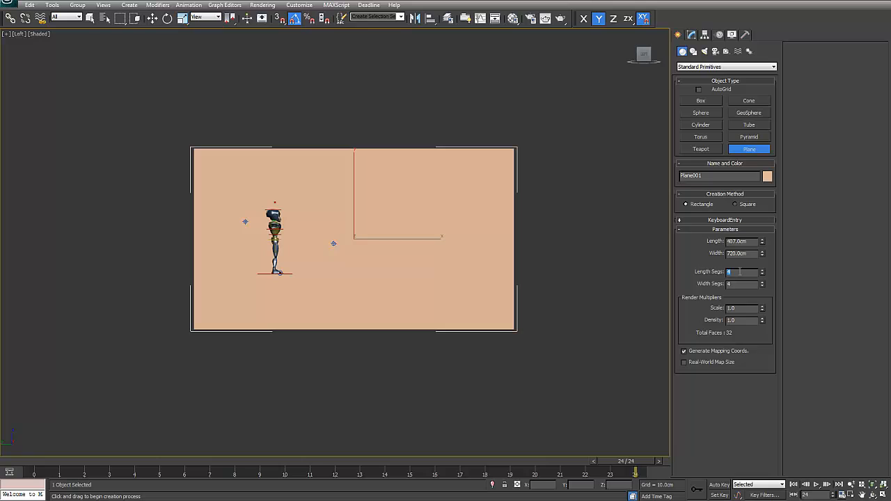
left_click(691, 35)
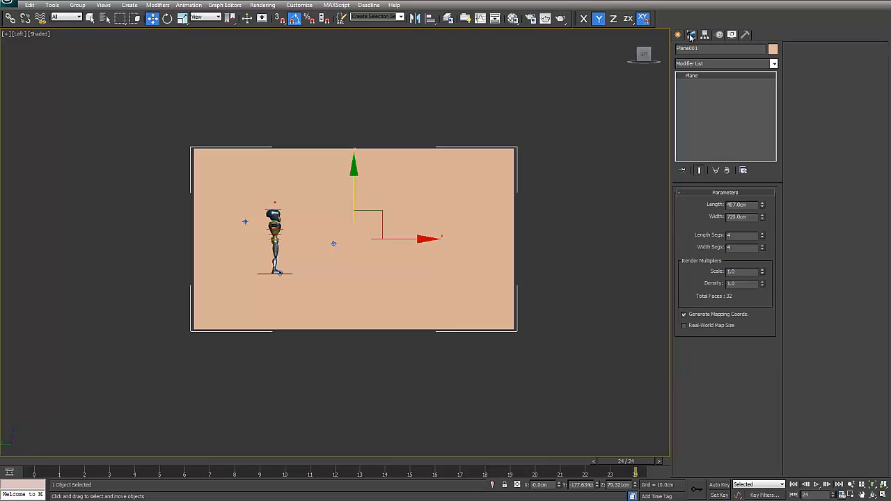
double_click(743, 235)
type("1")
double_click(738, 248)
scroll(410, 298, "up", 3)
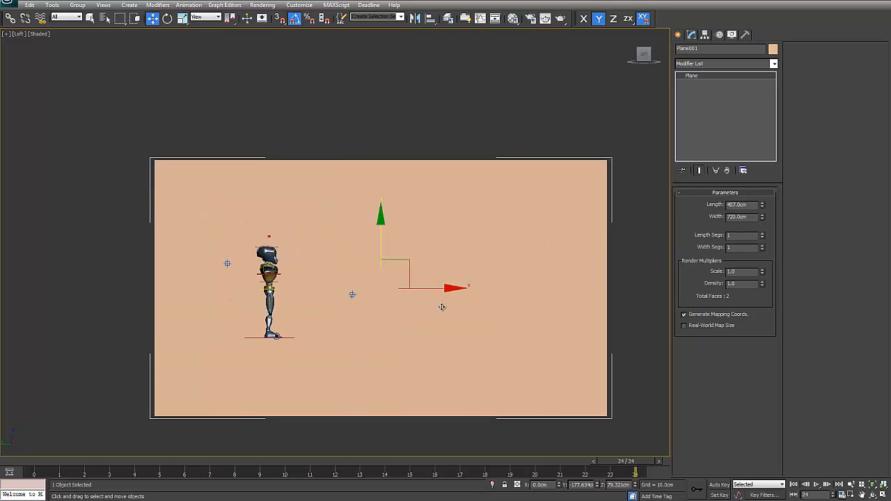
scroll(399, 282, "up", 2)
scroll(402, 282, "down", 4)
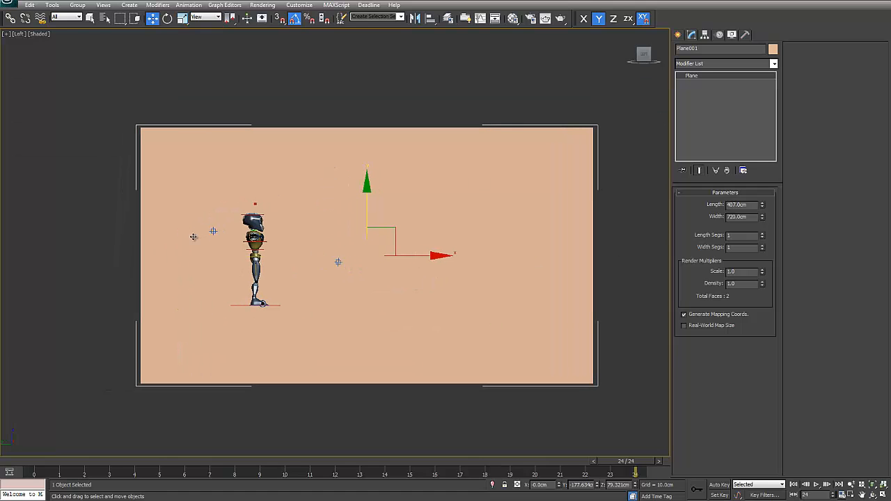
- Open the Material Editor and name the first material Ref
middle_click_drag(408, 289, 381, 304, "alt")
key("shift+z")
key("m")
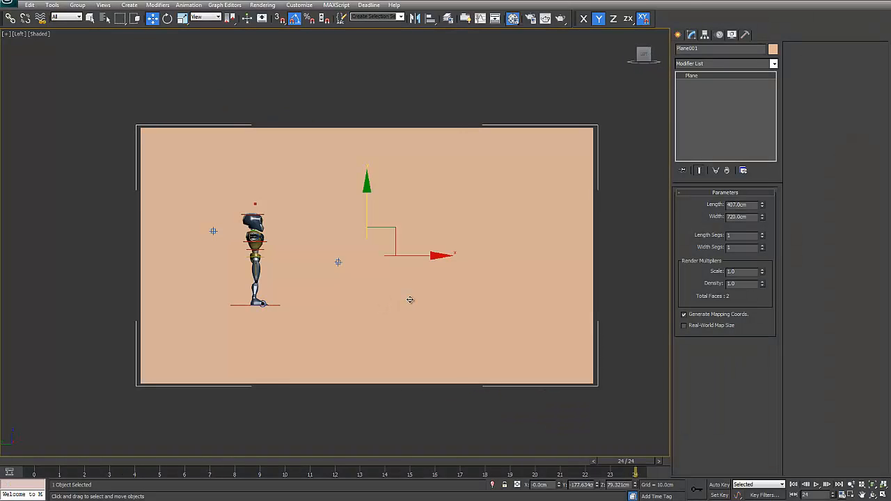
left_click_drag(555, 2, 164, 68)
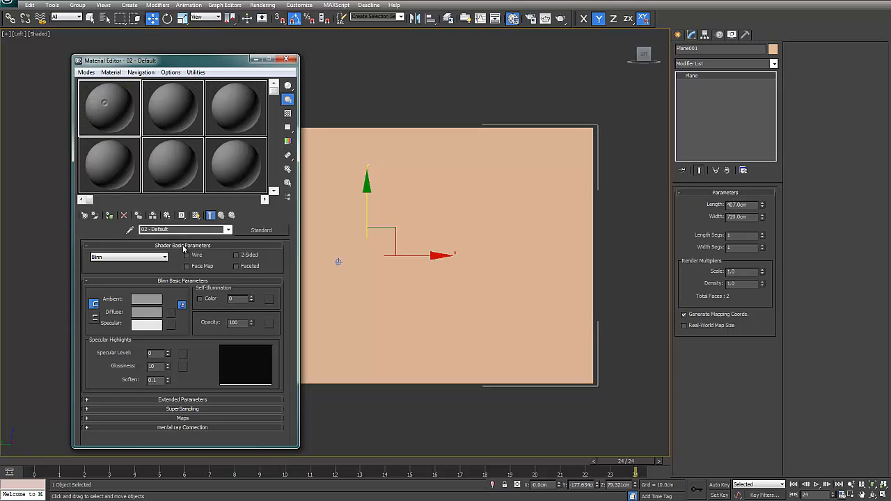
type("Ref")
key("Return")
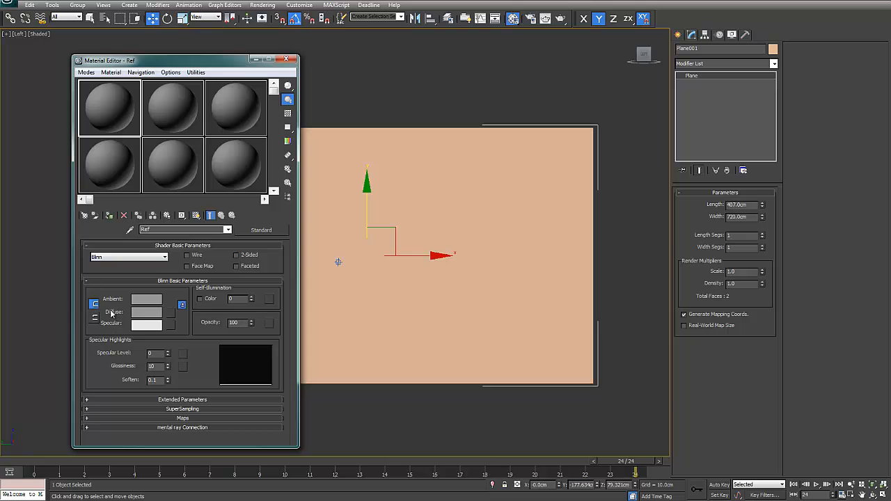
- Add a Bitmap map to the Ref material's diffuse colour, choosing WalkDouble_25Frames_000.tga from the WalkReference folder
left_click(170, 314)
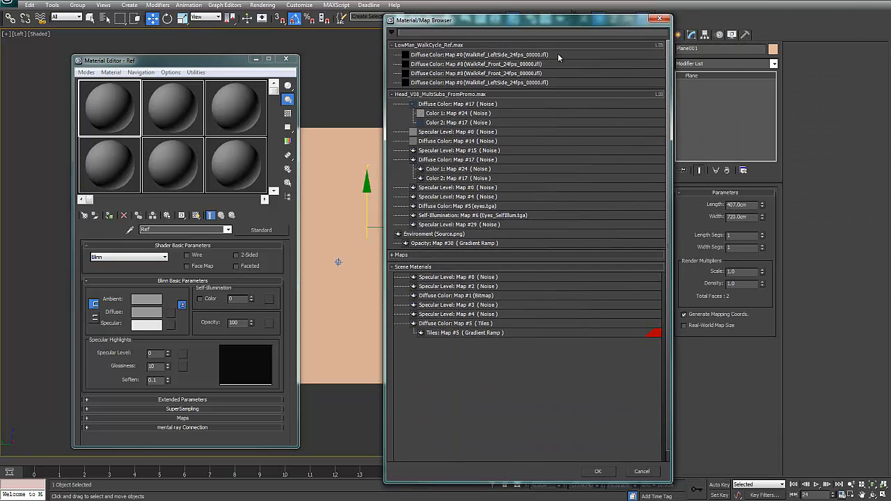
left_click(432, 256)
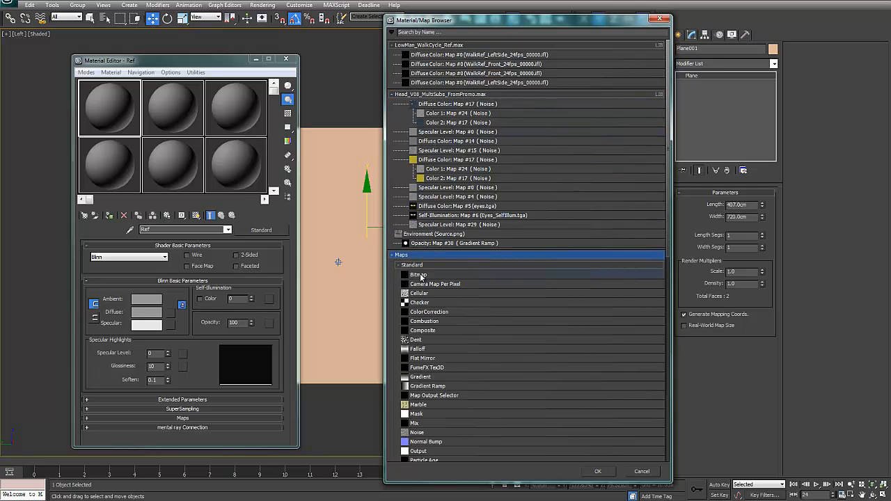
double_click(419, 275)
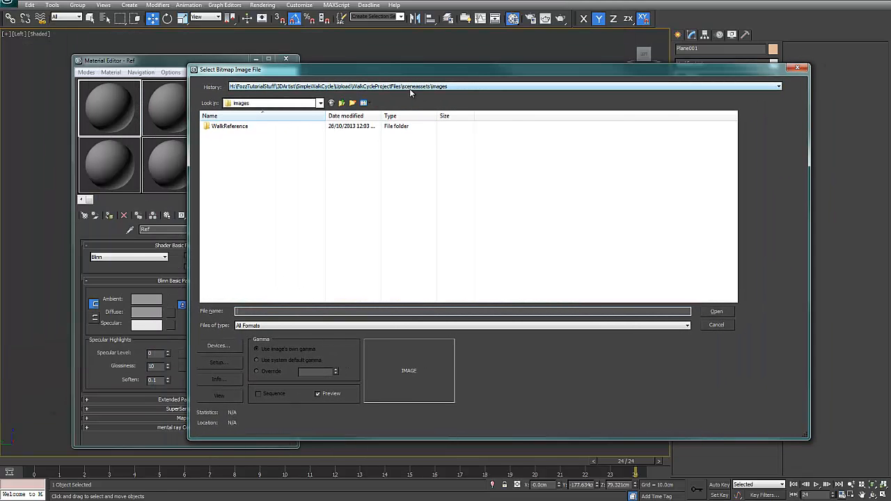
double_click(231, 127)
left_click(278, 146)
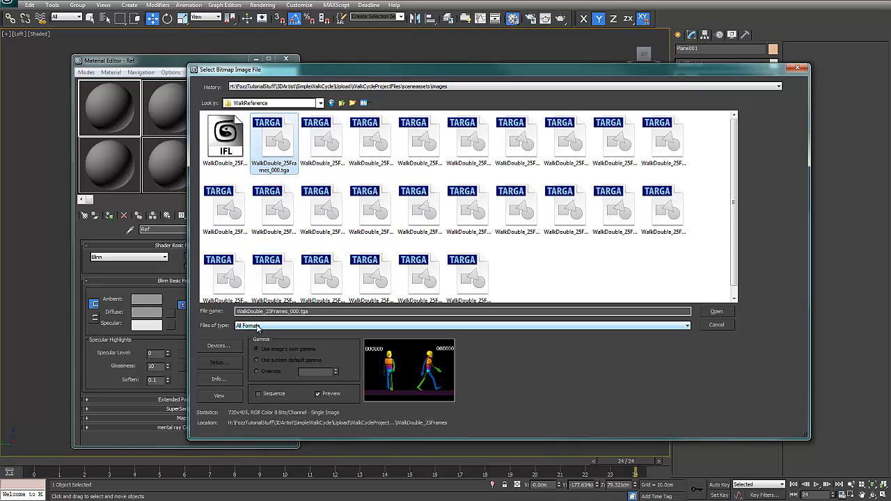
- Load the selected Targa image as a sequence covering frames 0 to 24, with the image path included
left_click(259, 395)
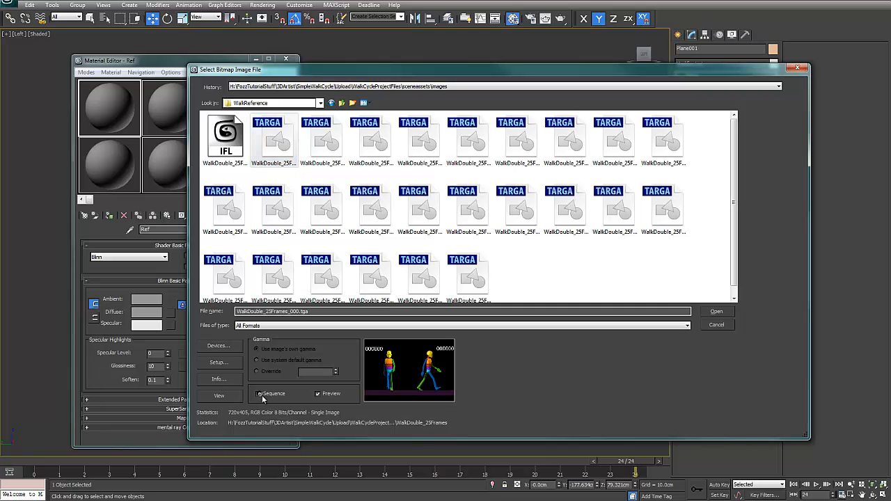
left_click(717, 312)
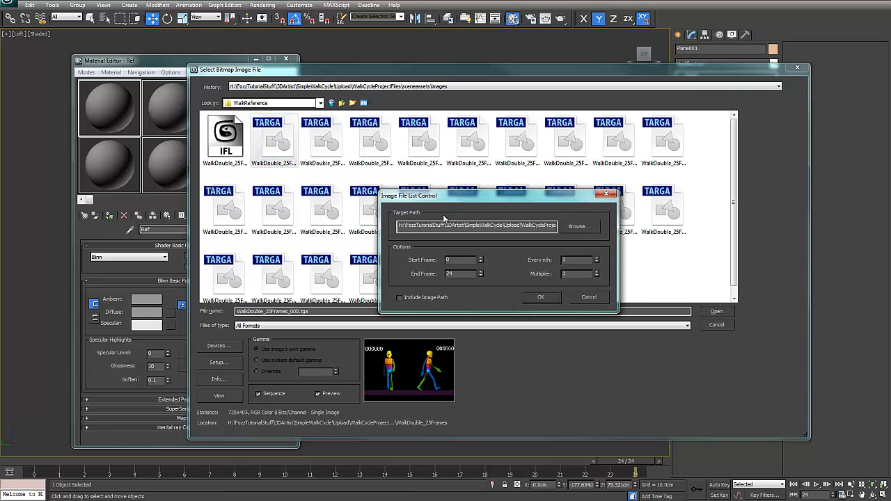
left_click_drag(491, 200, 477, 193)
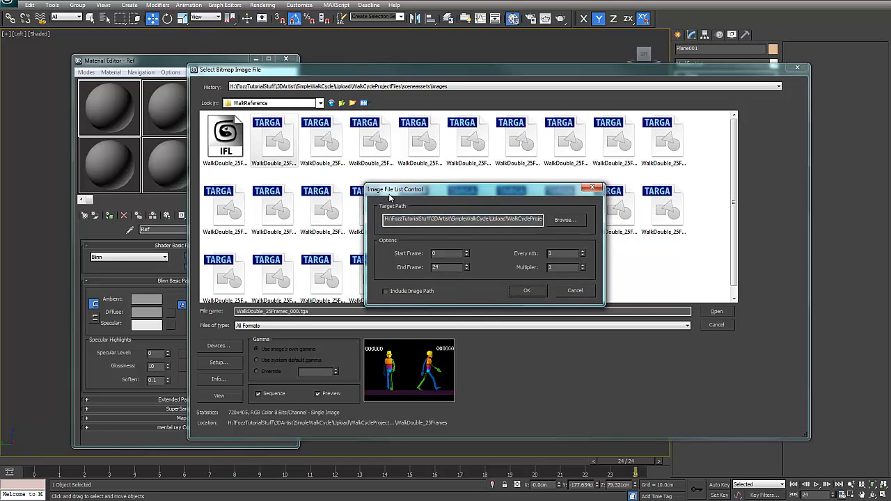
left_click(387, 291)
left_click(526, 292)
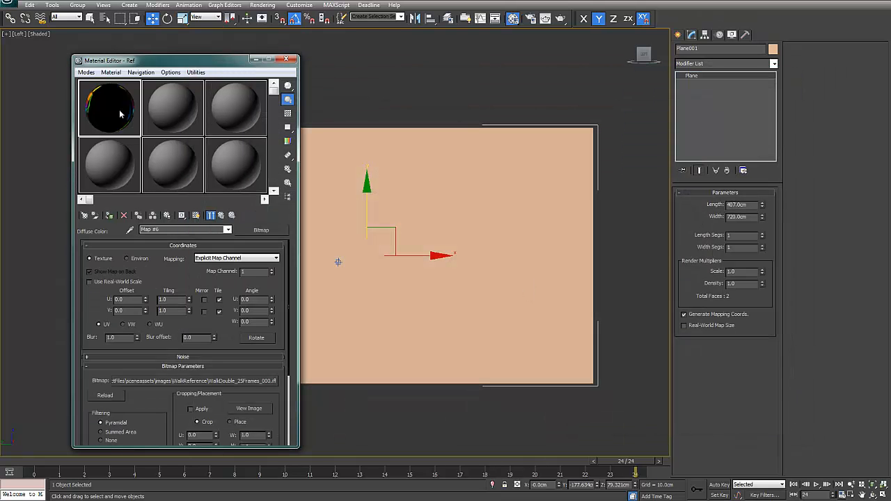
- Switch the material sample to a cube, enlarge its preview and scrub the timeline from frame 24 to frame 2
left_click_drag(288, 85, 332, 88)
double_click(114, 110)
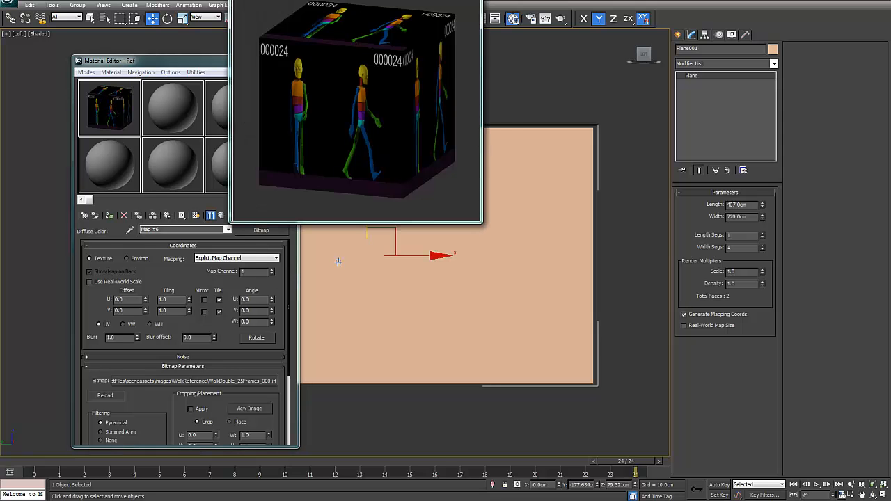
left_click_drag(519, 463, 81, 463)
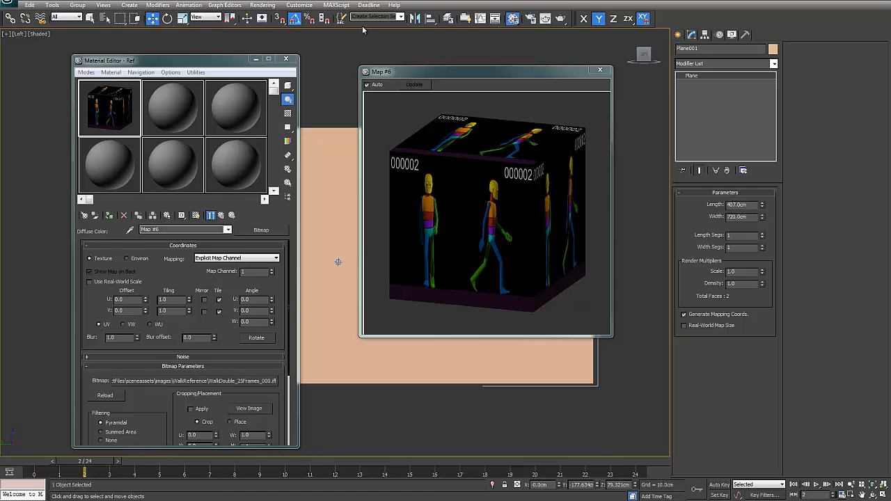
- Assign the Ref material to the plane, display its map in the viewport and close the Material Editor
left_click(600, 70)
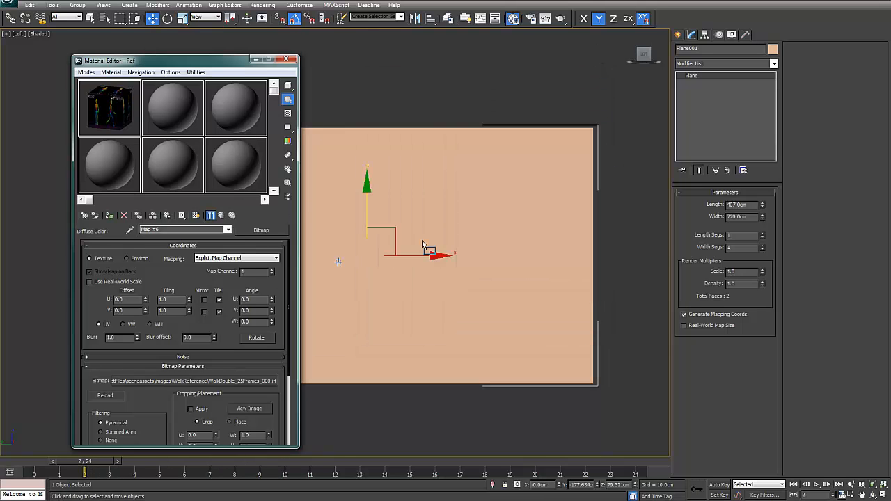
left_click(196, 217)
left_click(285, 59)
middle_click_drag(354, 252, 364, 228)
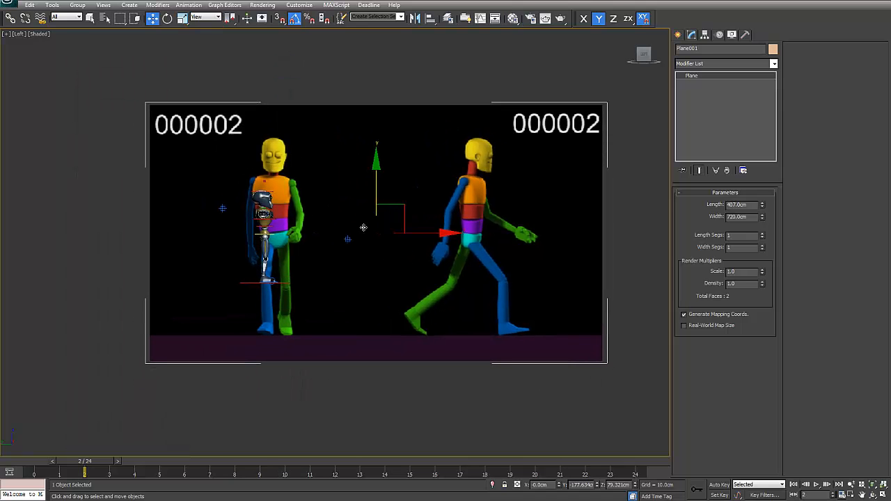
- Scale the plane uniformly to about 53 percent and shift it horizontally until the front-view figure stands behind the robot
right_click(410, 250)
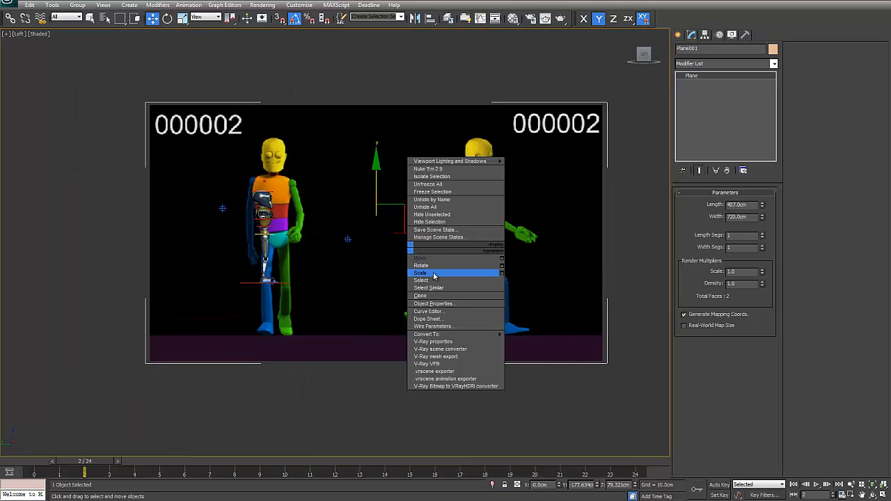
left_click(421, 273)
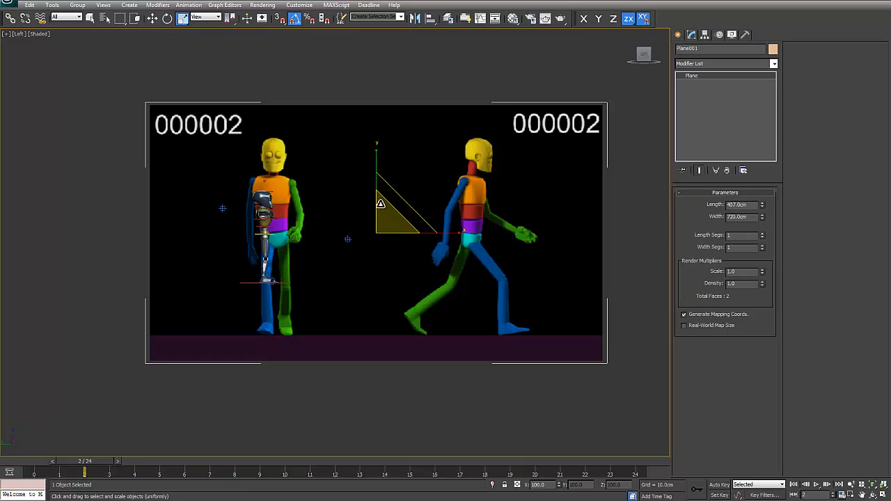
left_click_drag(384, 223, 378, 265)
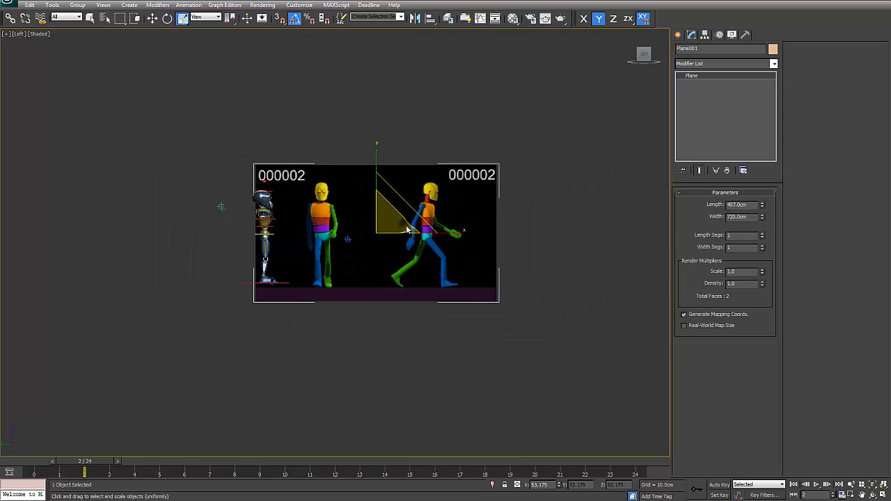
key("w")
left_click_drag(420, 237, 300, 220)
scroll(366, 231, "up", 4)
scroll(275, 215, "up", 3)
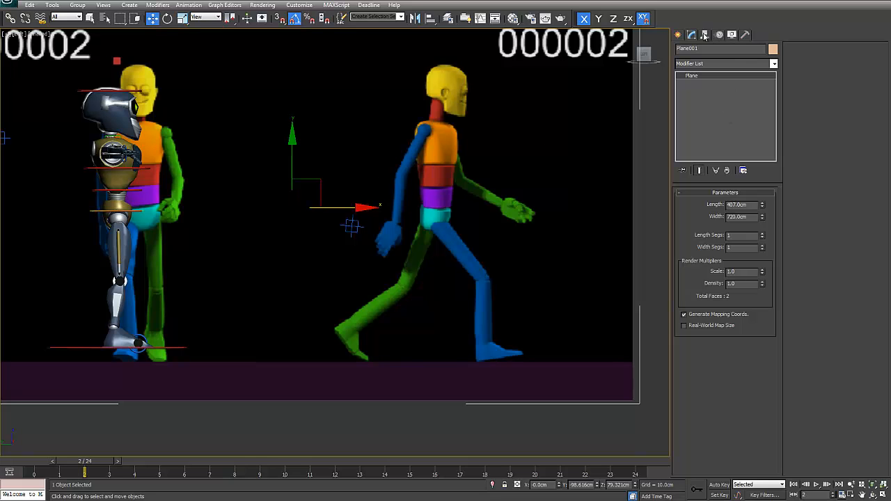
- Move only the plane's pivot down to the reference floor line and across to midway between the side-view figure's feet
left_click(705, 34)
left_click(731, 104)
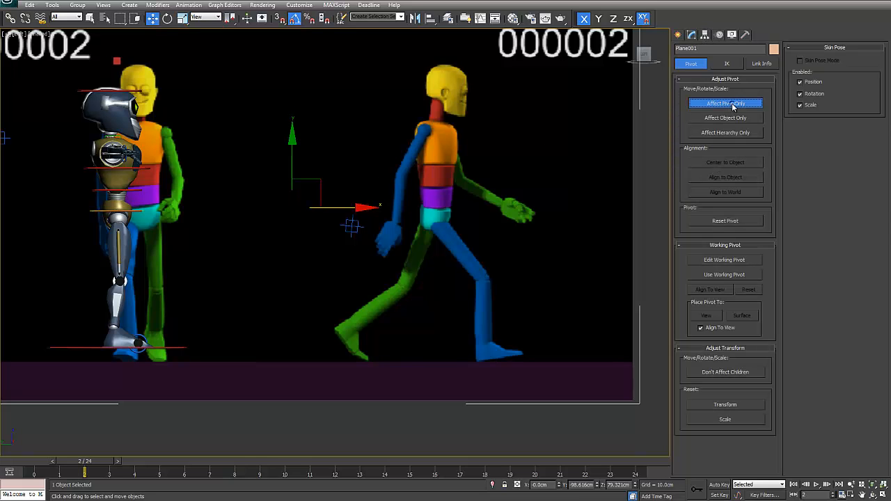
left_click_drag(297, 216, 297, 347)
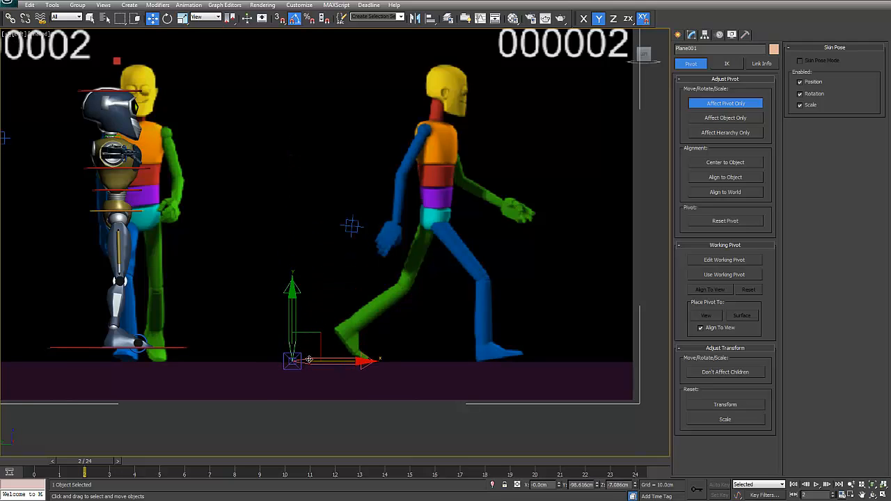
scroll(312, 346, "up", 5)
left_click_drag(289, 362, 564, 361)
scroll(565, 361, "up", 2)
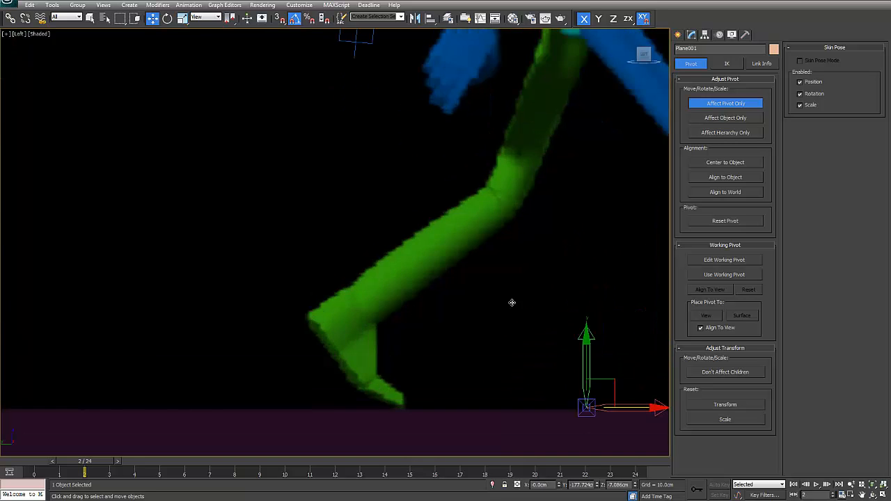
- Fine-tune the pivot's height to sit exactly on the edge of the purple floor and leave pivot editing
middle_click_drag(511, 302, 417, 231)
scroll(571, 350, "up", 2)
scroll(571, 350, "up", 2)
middle_click_drag(571, 350, 288, 207)
scroll(384, 254, "up", 5)
scroll(384, 254, "up", 2)
left_click_drag(401, 240, 401, 266)
scroll(445, 308, "down", 1)
middle_click_drag(445, 308, 428, 294)
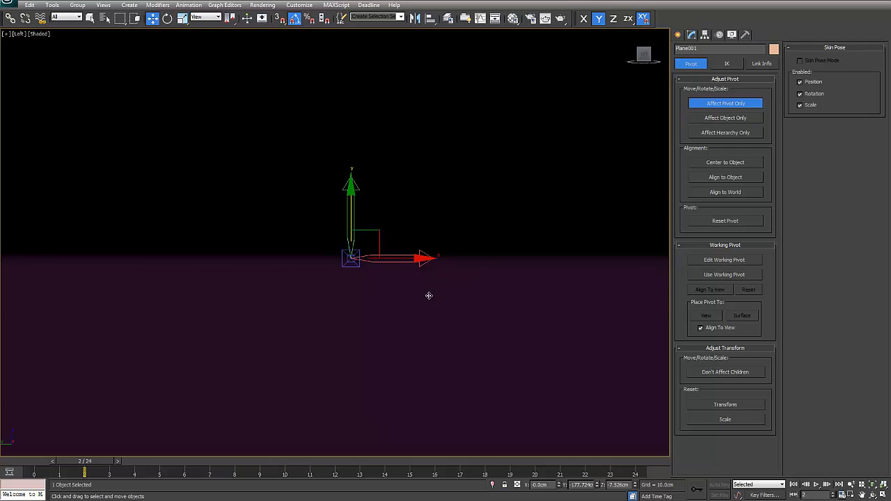
scroll(385, 270, "down", 2)
left_click(724, 102)
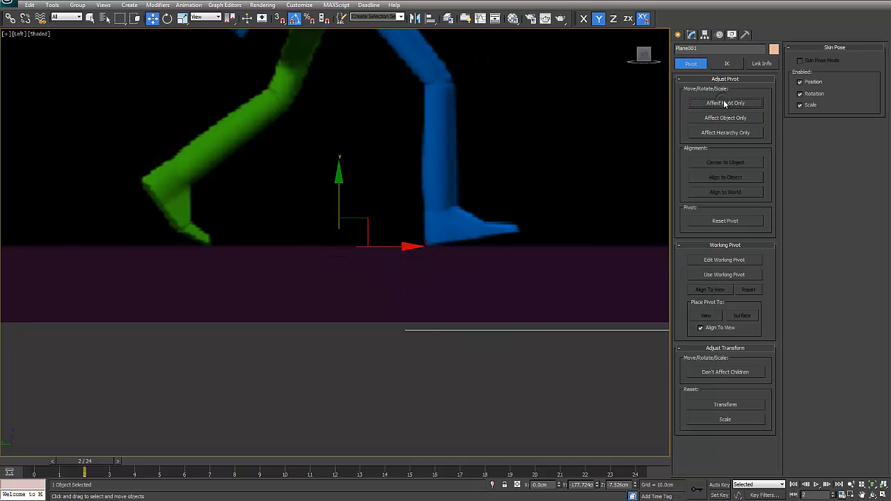
- Try to scale the plane about its relocated pivot and undo the change
scroll(372, 265, "down", 5)
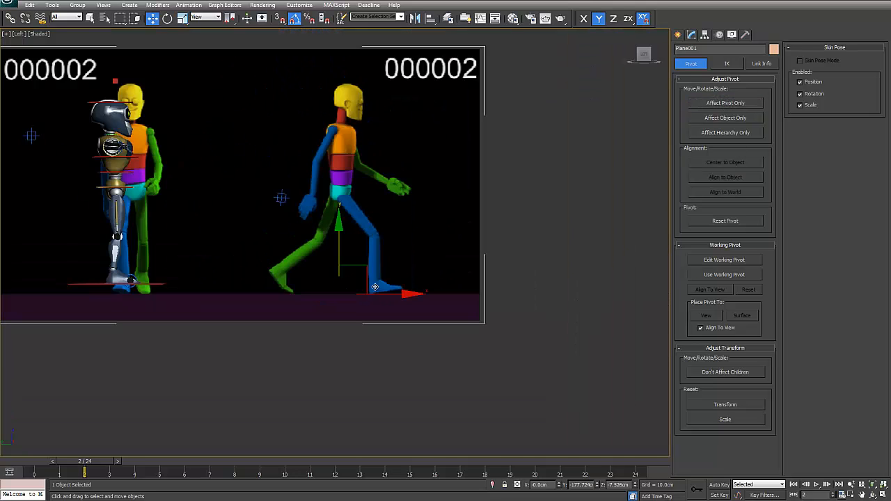
right_click(371, 288)
left_click(390, 308)
left_click_drag(348, 277, 199, 294)
right_click(392, 291)
left_click(418, 294)
key("ctrl+z")
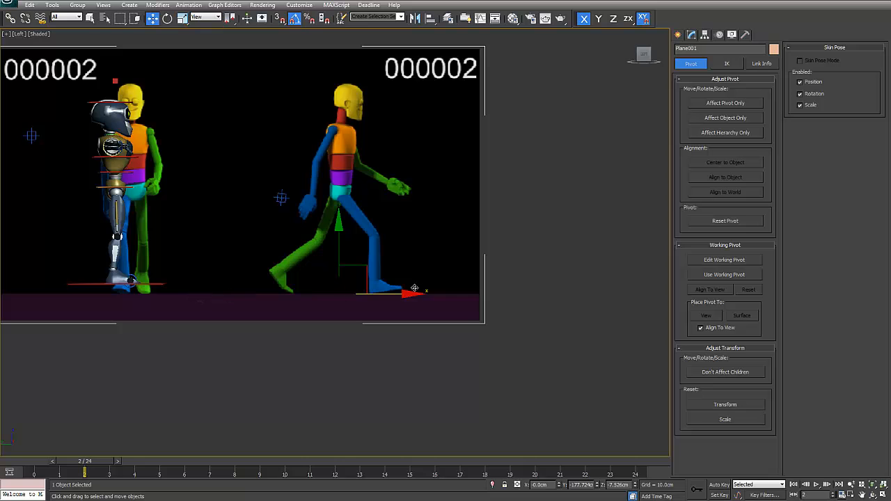
- Move the plane to about Y 1.66 cm and Z 0.42 cm, centring the side-view figure behind the robot with its floor line at the robot's feet
left_click_drag(398, 296, 175, 283)
scroll(432, 241, "up", 10)
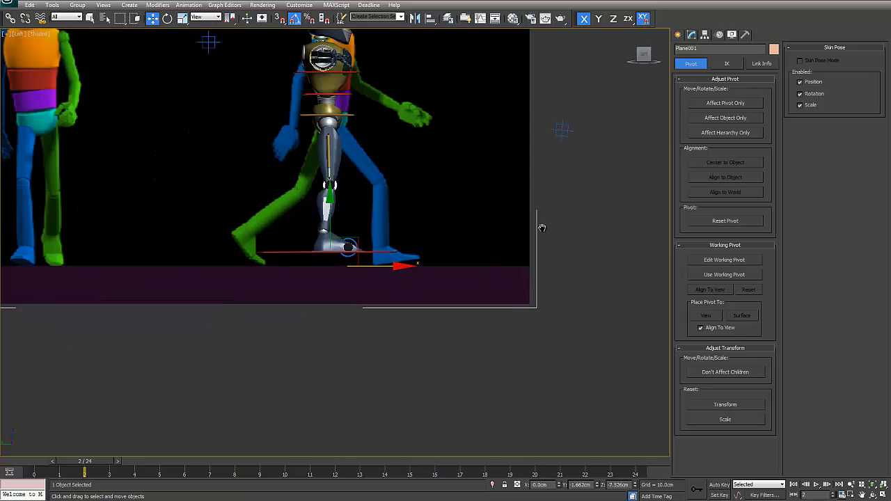
left_click_drag(437, 239, 438, 209)
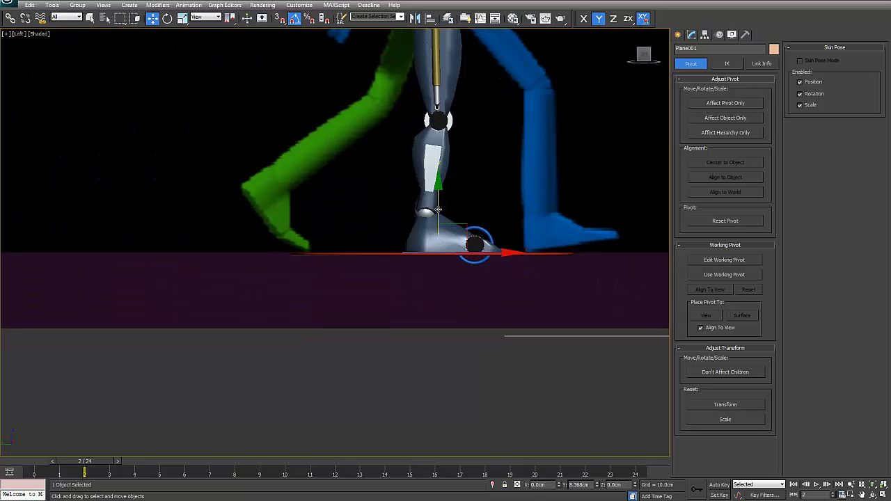
scroll(305, 266, "up", 8)
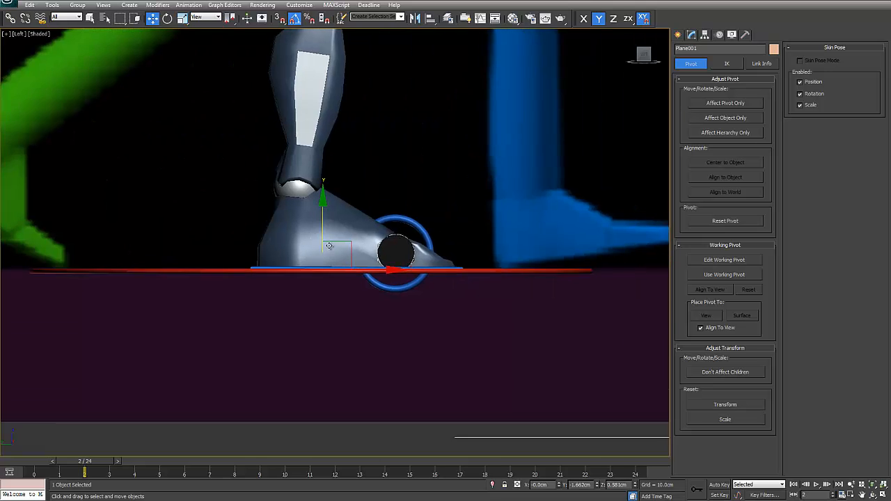
left_click_drag(301, 274, 303, 277)
scroll(303, 277, "down", 9)
middle_click_drag(365, 260, 351, 334)
- Scrub to frame 6 and scale the plane uniformly to about 45.7 percent to match the side-view figure's height to the robot
right_click(356, 333)
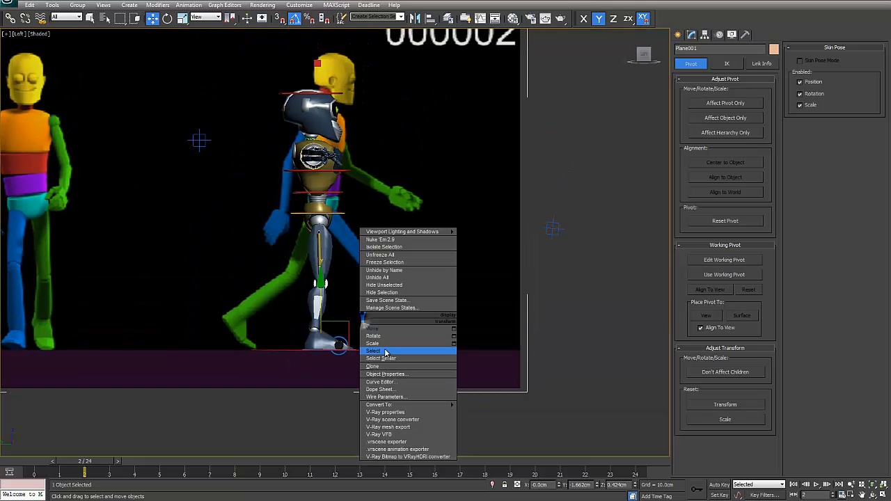
left_click(379, 341)
mouse_move(331, 337)
left_mouse_down()
mouse_move(331, 362)
mouse_move(331, 348)
left_mouse_up()
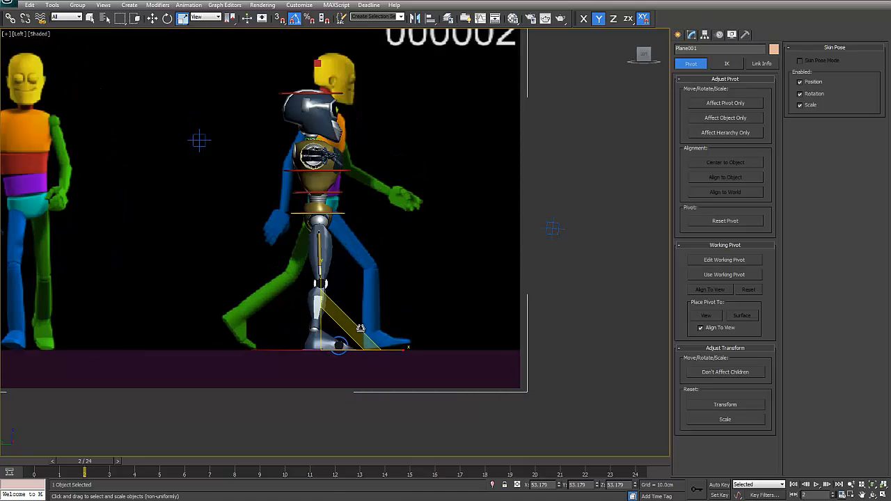
left_click_drag(84, 473, 160, 474)
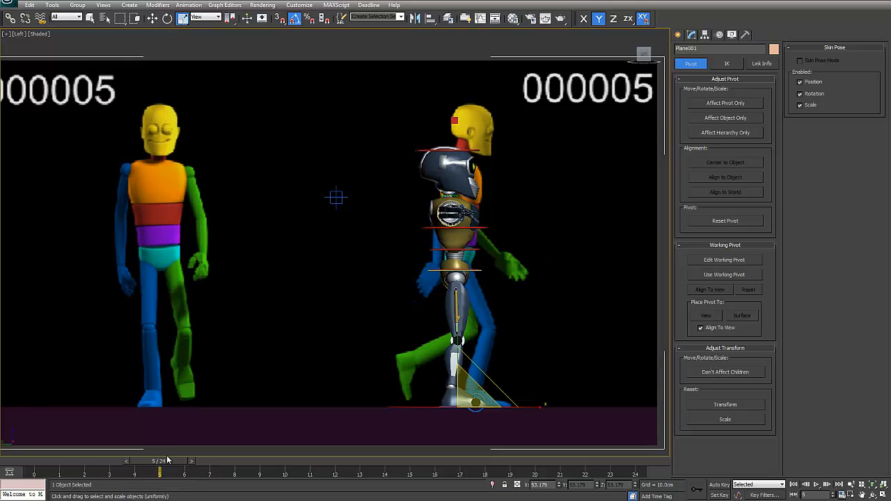
left_click(193, 461)
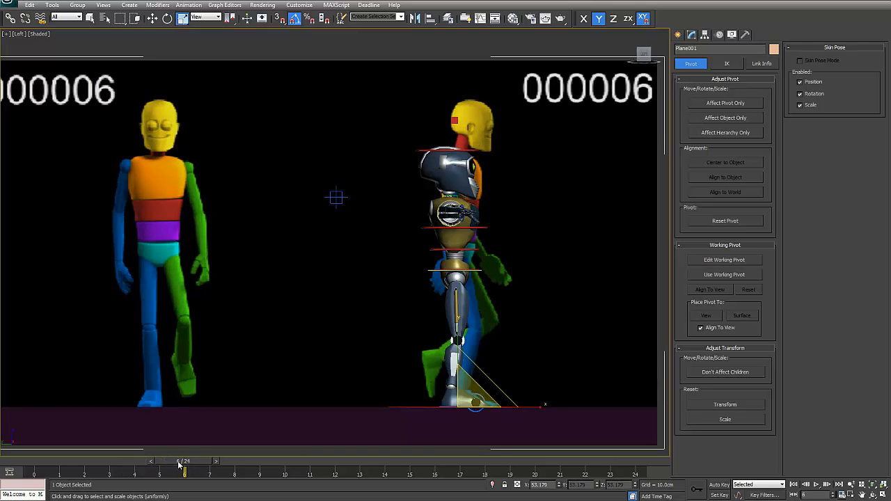
left_click_drag(181, 465, 119, 465)
key("r")
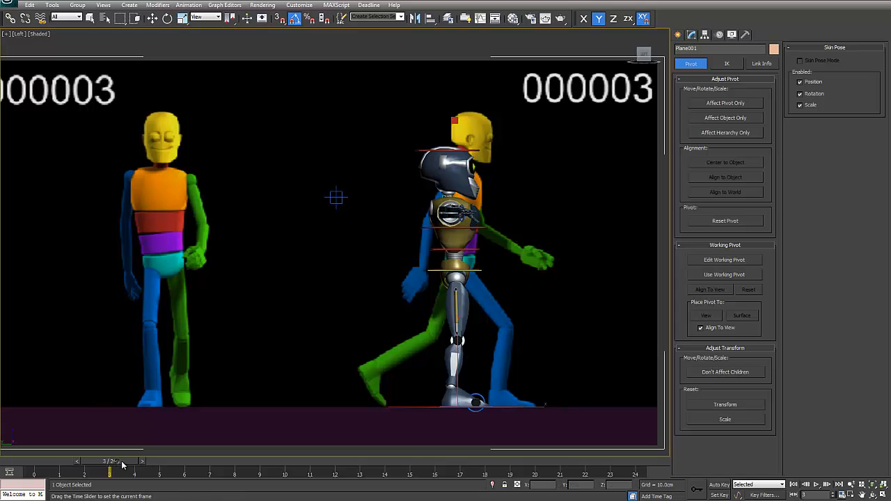
left_click_drag(118, 465, 184, 468)
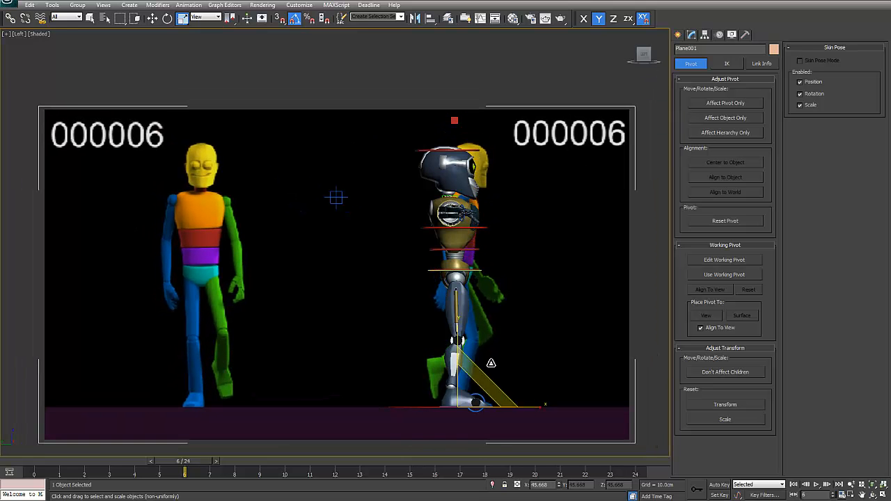
- Move the plane aside to about Y -26.75 cm and scale it uniformly to about 44.83 percent, matching the side-view figure's height to the robot
scroll(492, 363, "up", 2)
middle_click_drag(536, 398, 433, 330)
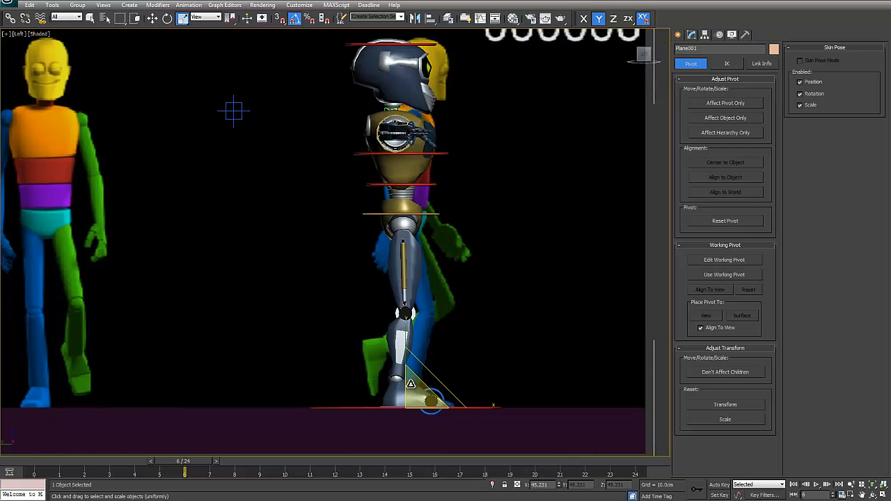
right_click(487, 379)
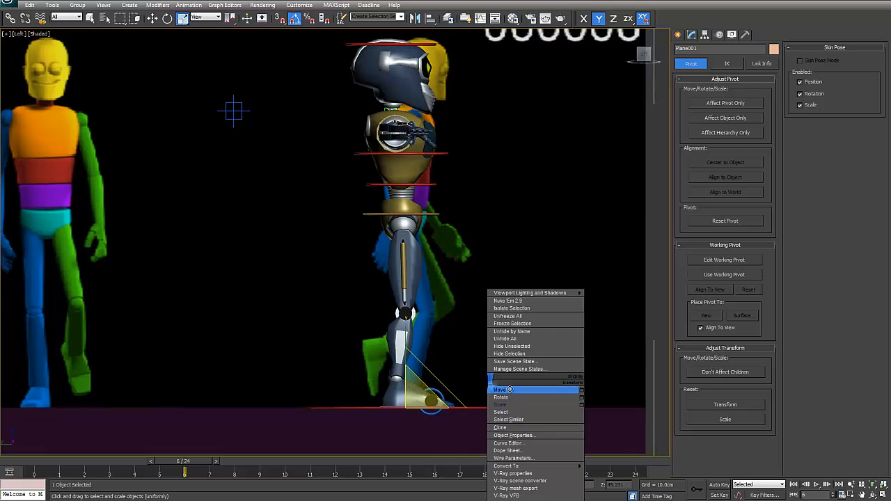
left_click(507, 387)
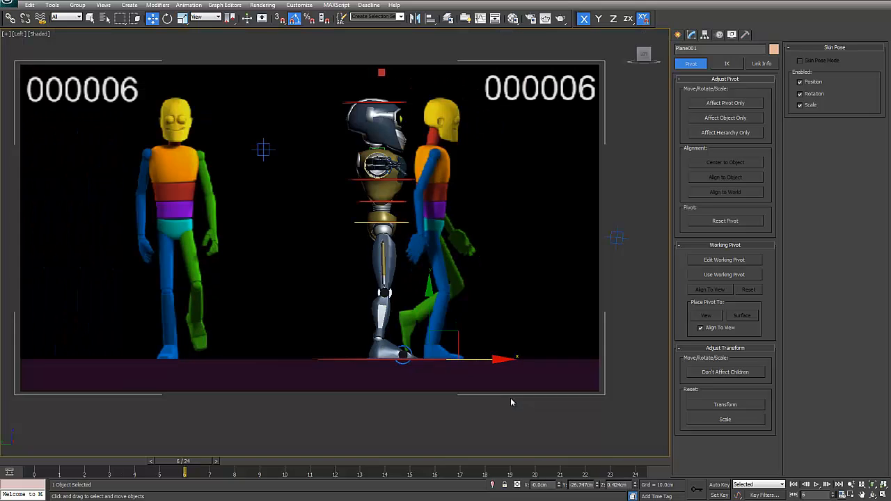
middle_click_drag(511, 402, 449, 411)
scroll(339, 230, "up", 3)
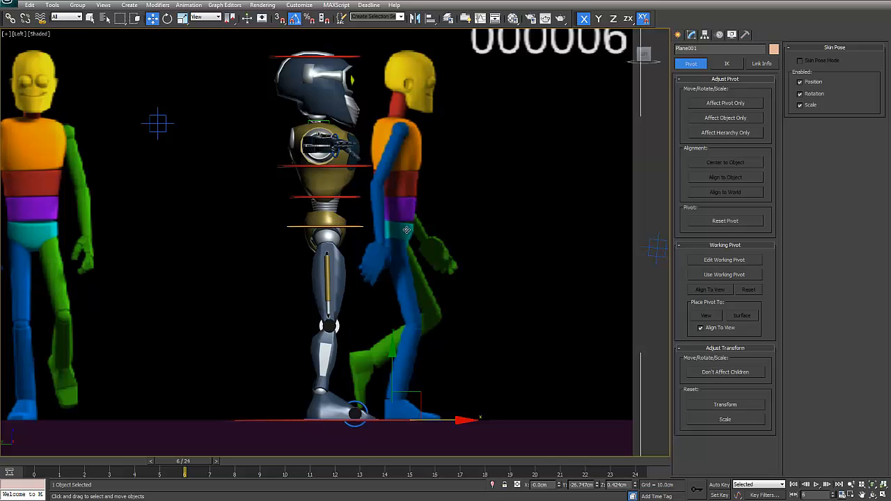
middle_click_drag(416, 211, 416, 232)
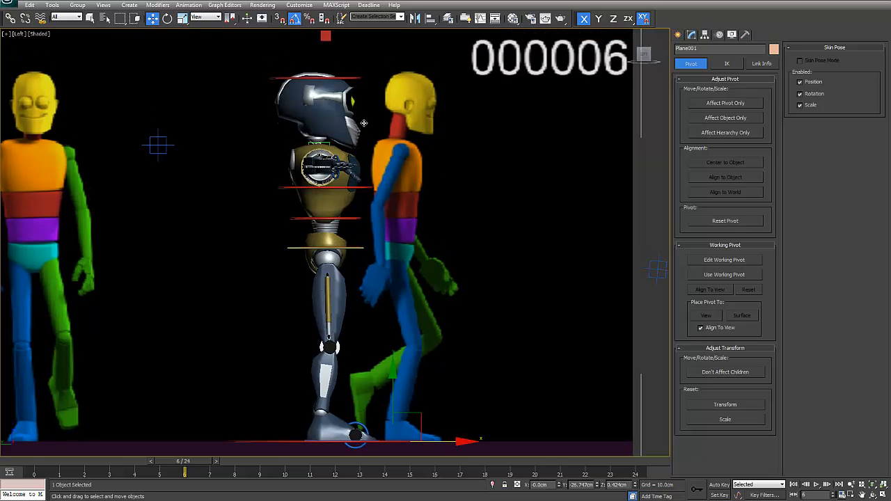
right_click(424, 401)
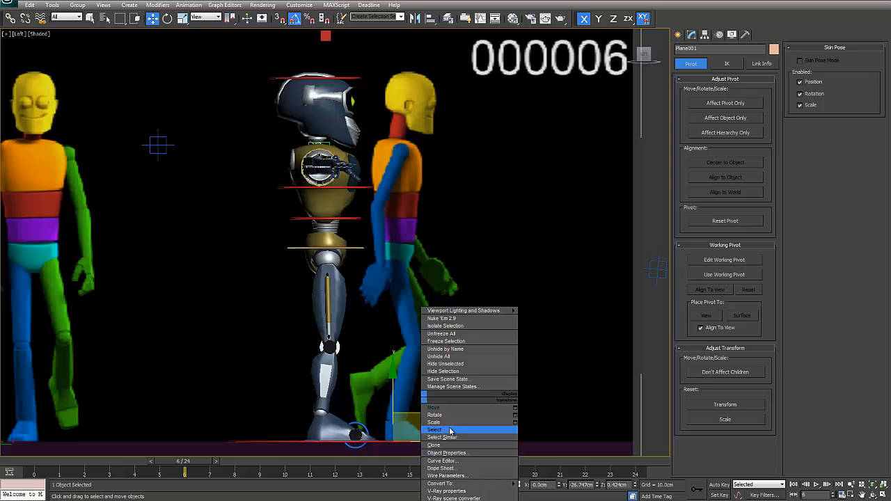
left_click(450, 423)
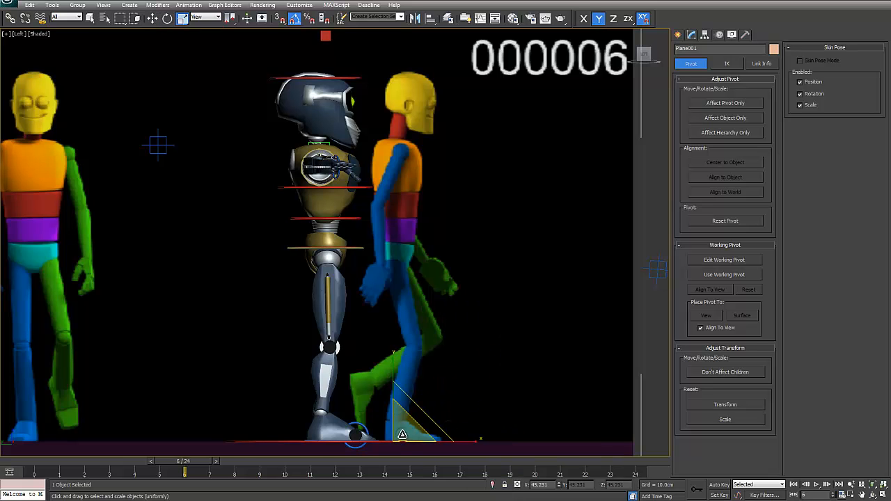
left_click_drag(400, 437, 397, 438)
left_click_drag(559, 488, 559, 488)
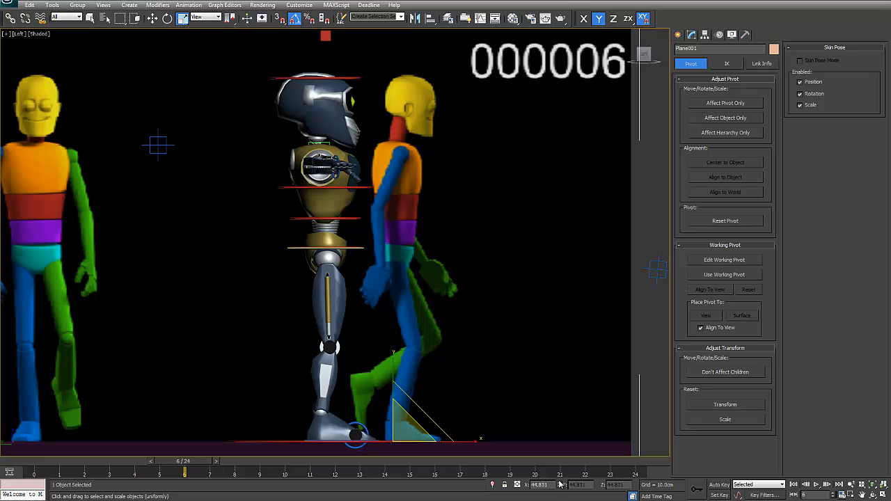
- Move the plane back along Y to about 4.82 cm so the side-view figure lines up behind the robot
right_click(496, 409)
left_click(516, 418)
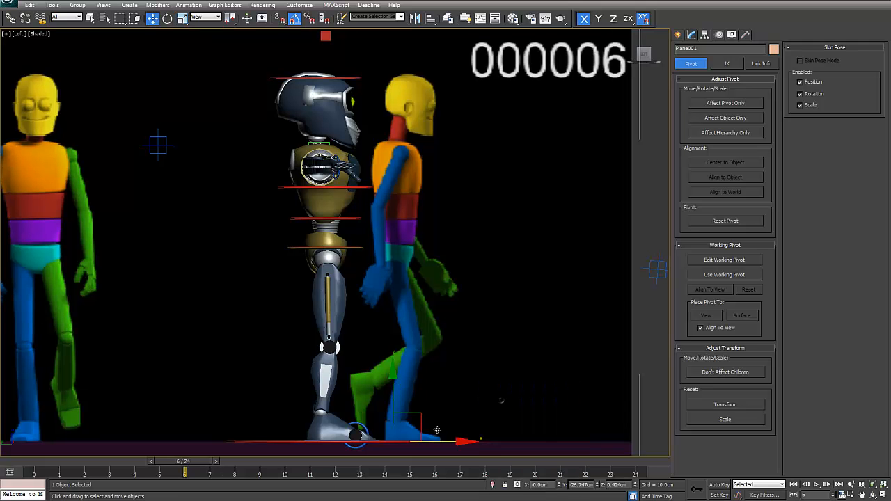
left_click_drag(439, 442, 359, 441)
middle_click_drag(426, 423, 493, 396)
scroll(440, 388, "down", 2)
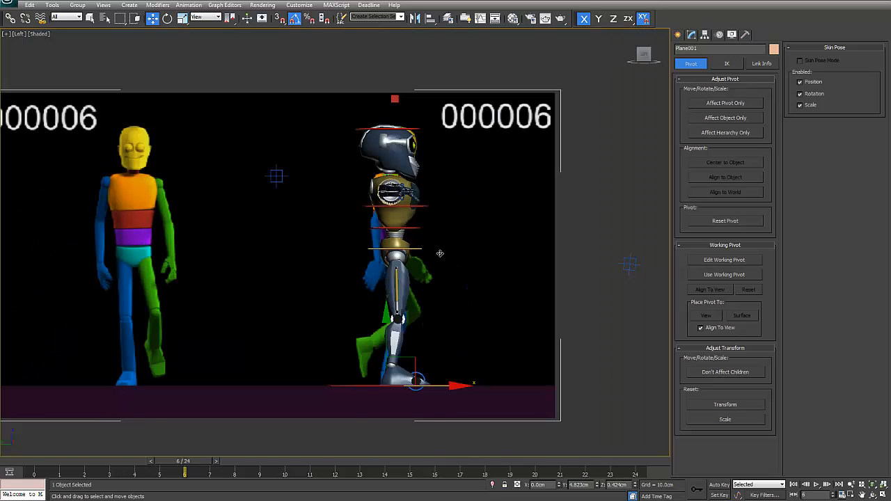
- Move the plane away behind the robot along X to about 169.5 cm and check the alignment in the left view
middle_click_drag(435, 254, 404, 253, "alt")
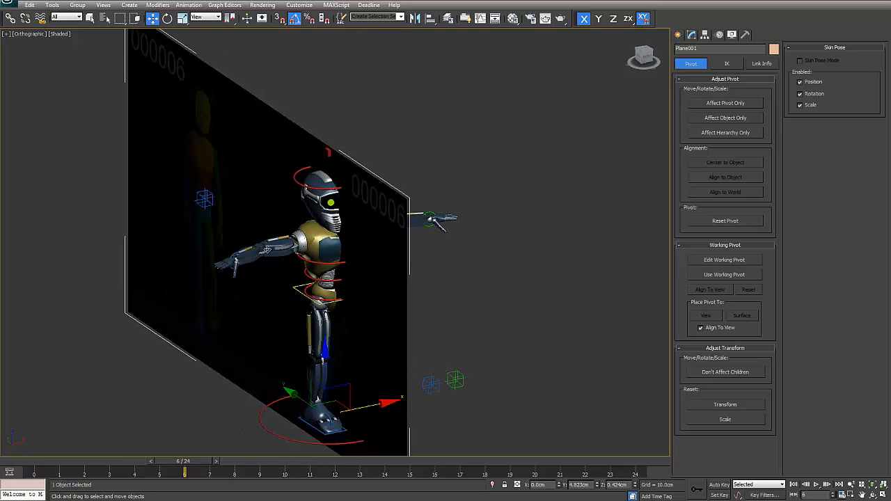
middle_click_drag(534, 433, 461, 306, "alt")
key("l")
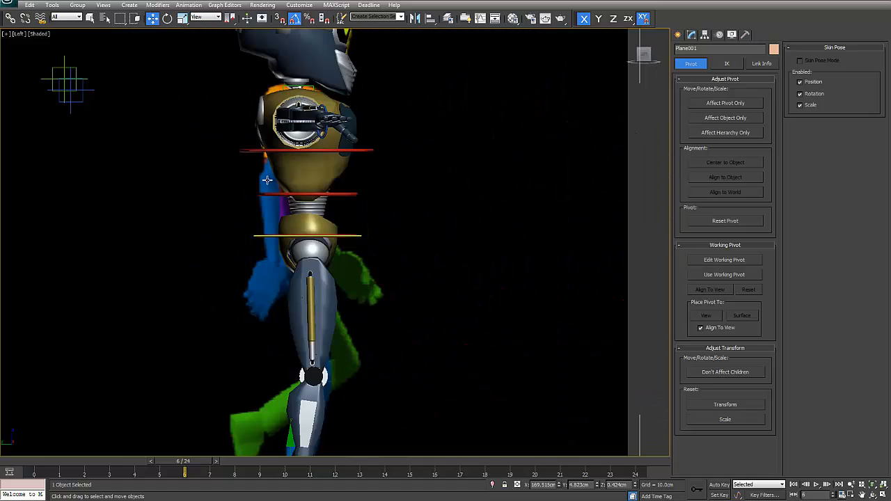
scroll(387, 274, "down", 3)
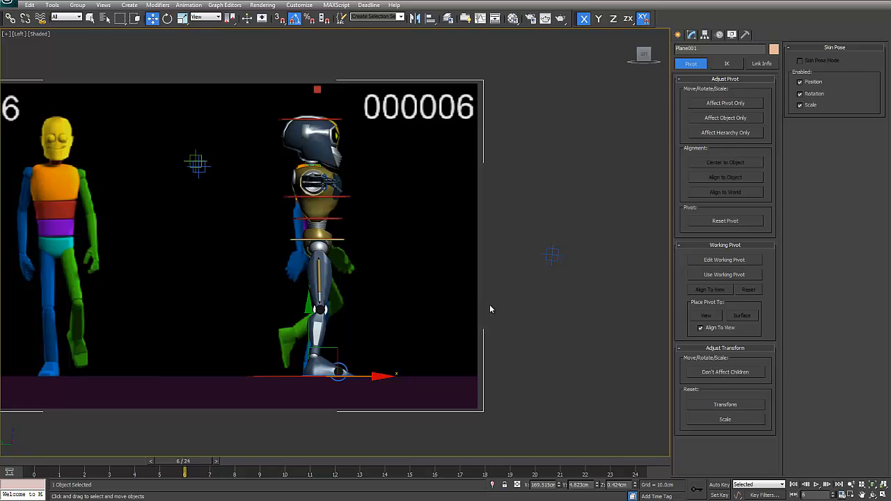
- Push the plane far behind the robot to about X 1072.56 cm and compare its apparent size in the left and perspective views
scroll(495, 296, "down", 8)
middle_click_drag(507, 287, 330, 298, "alt")
left_click_drag(330, 299, 723, 256)
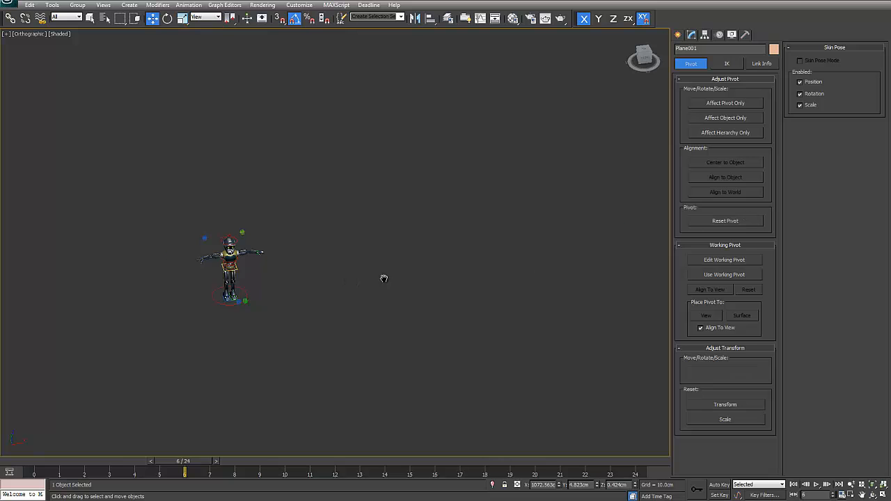
middle_click_drag(648, 288, 507, 308)
key("l")
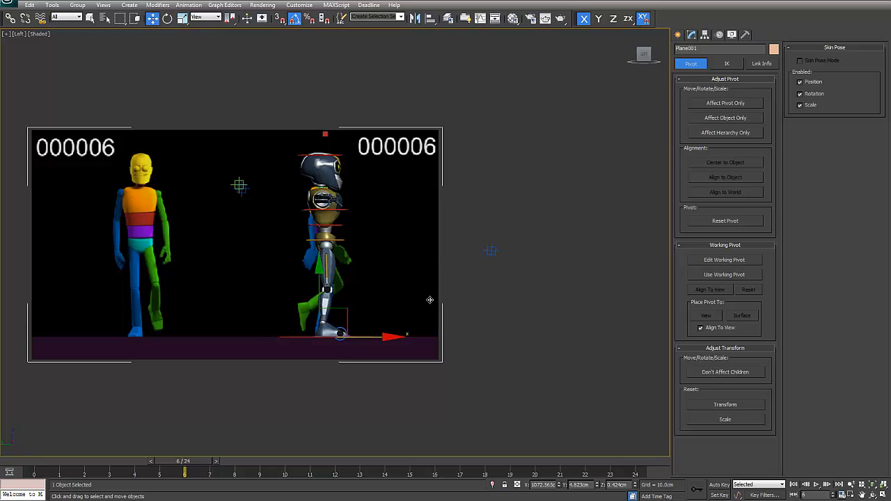
key("p")
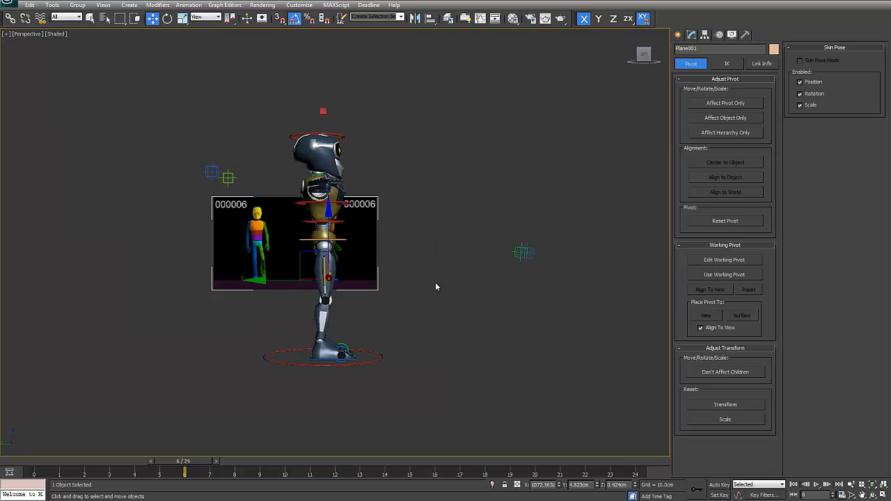
key("l")
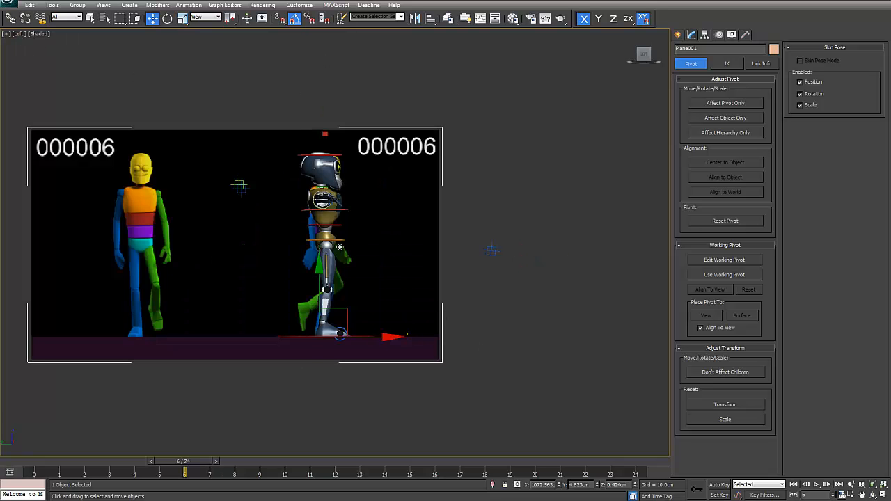
- Bring the plane closer behind the robot at about X 93.94 cm and return to the left view
key("z")
middle_click_drag(477, 249, 421, 281, "alt")
scroll(429, 278, "down", 3)
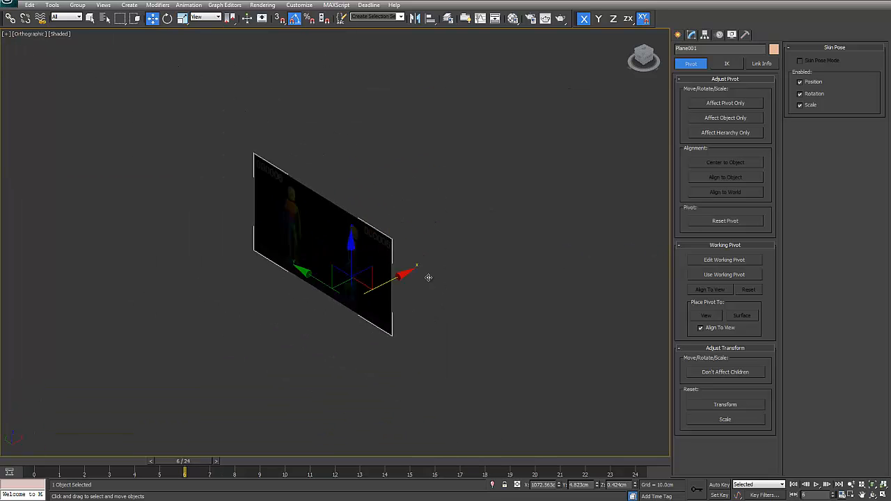
scroll(428, 278, "down", 3)
left_click_drag(446, 230, 291, 332)
scroll(291, 332, "up", 1)
middle_click_drag(355, 290, 510, 175)
scroll(423, 221, "up", 2)
middle_click_drag(422, 221, 525, 57)
scroll(457, 206, "down", 1)
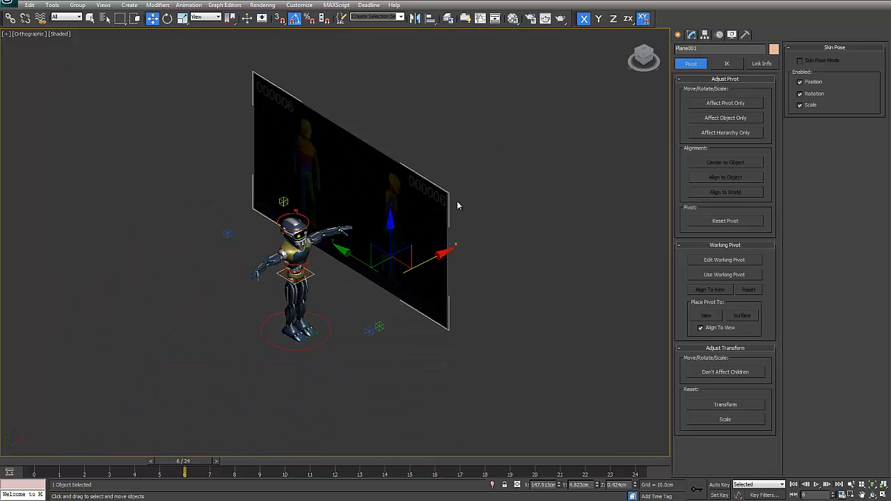
middle_click_drag(438, 268, 412, 301, "alt")
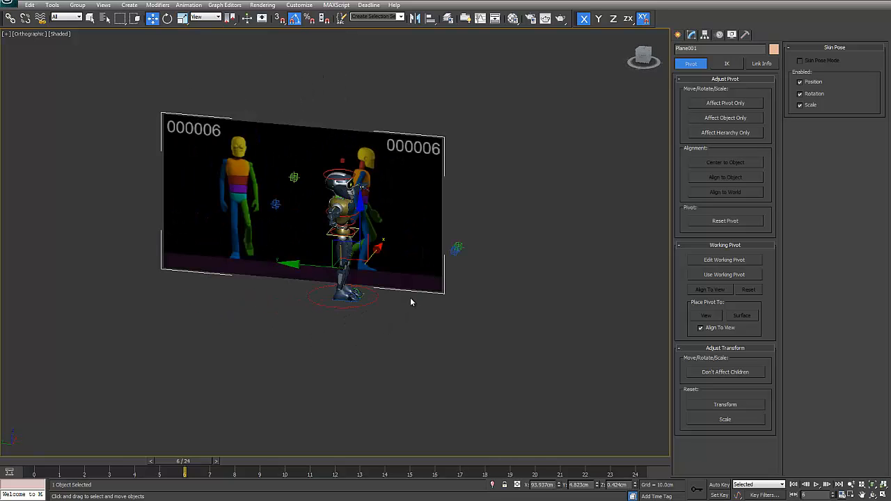
key("l")
key("z")
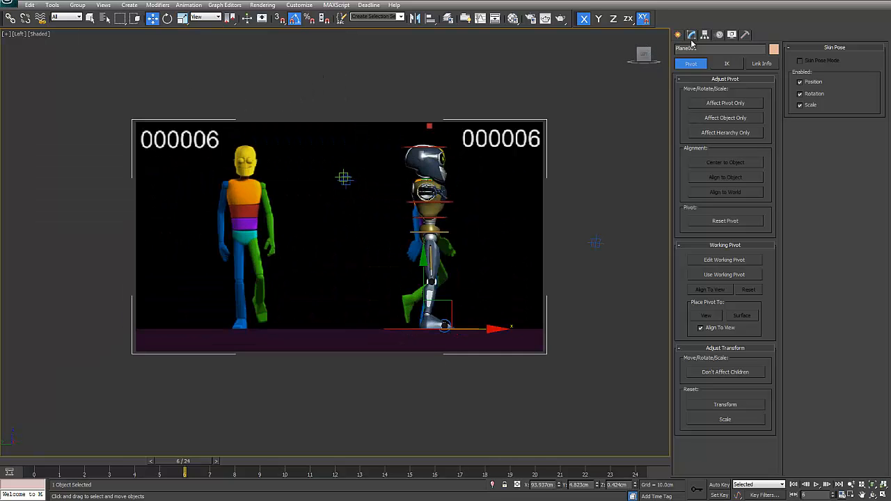
- Add an Edit Poly modifier to the plane and a UVW Map modifier with planar mapping above it
left_click(691, 35)
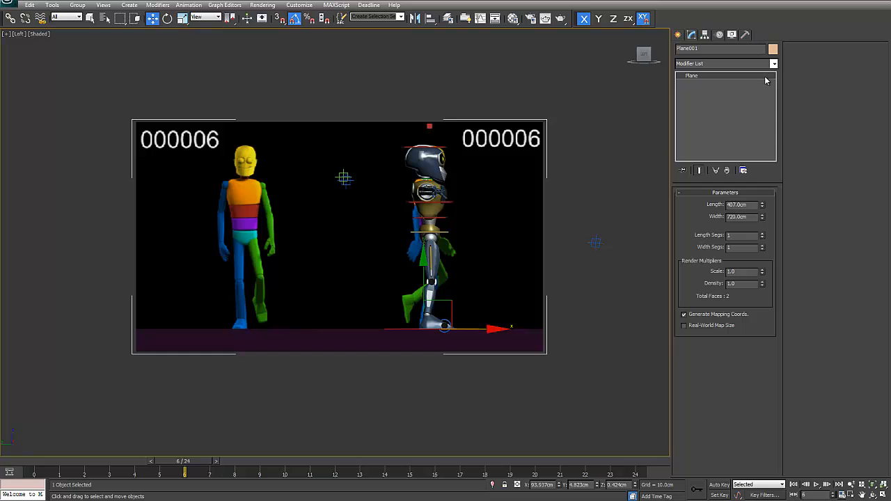
left_click(774, 63)
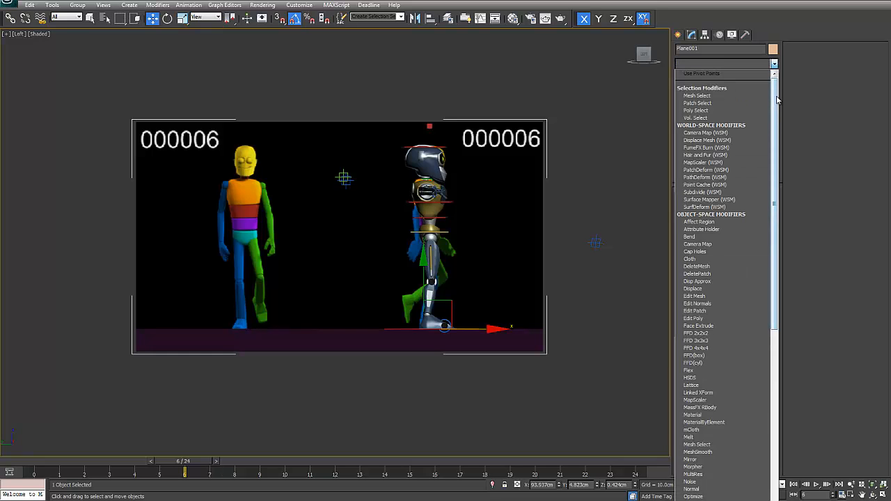
scroll(773, 112, "down", 3)
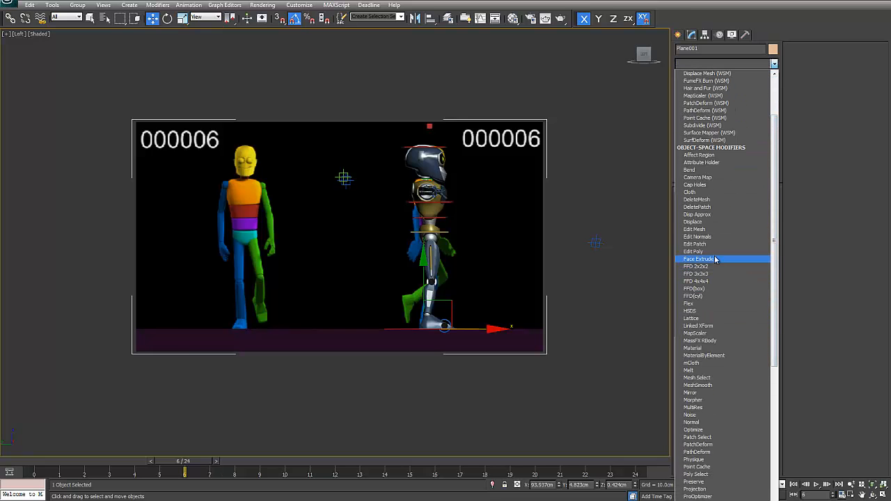
left_click(704, 251)
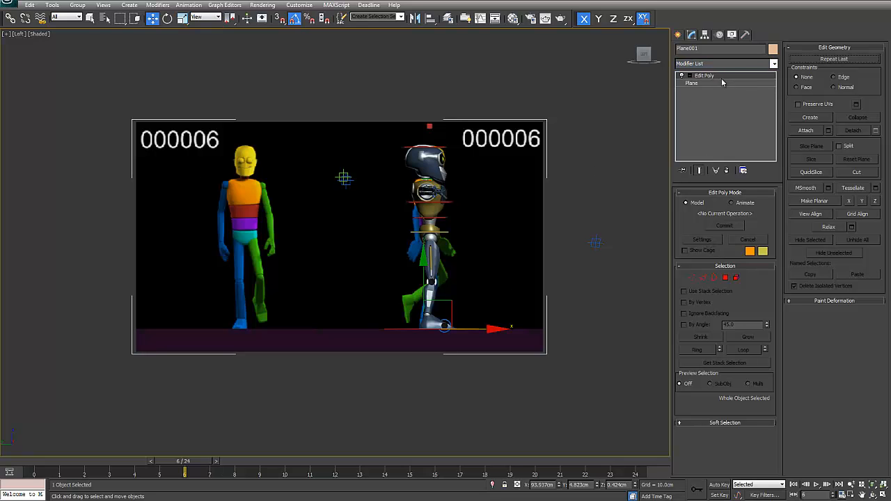
left_click(774, 65)
scroll(738, 348, "down", 12)
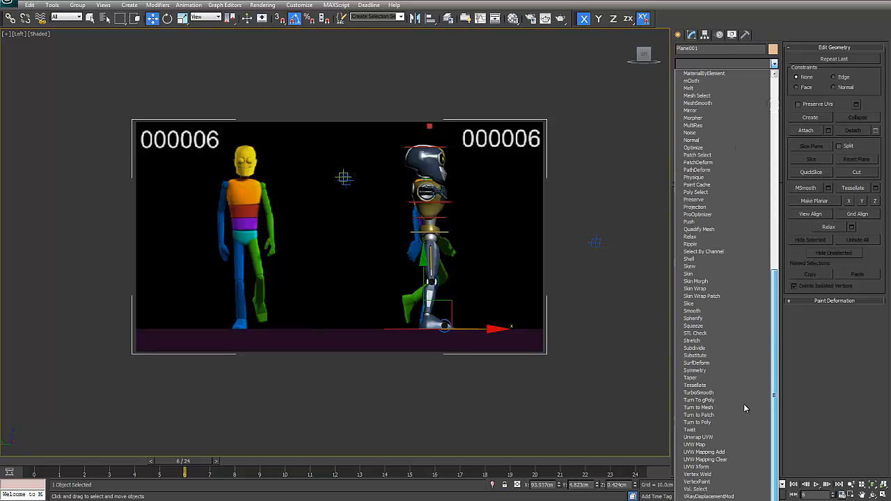
left_click(721, 445)
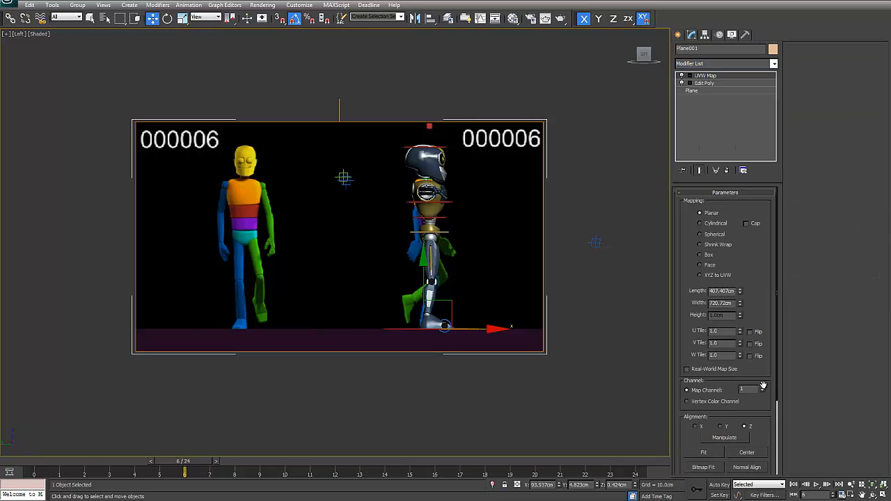
- At the Edit Poly vertex level, move the two vertices beside the front-view figure inward, cropping part of that side's frame counter
left_click(704, 84)
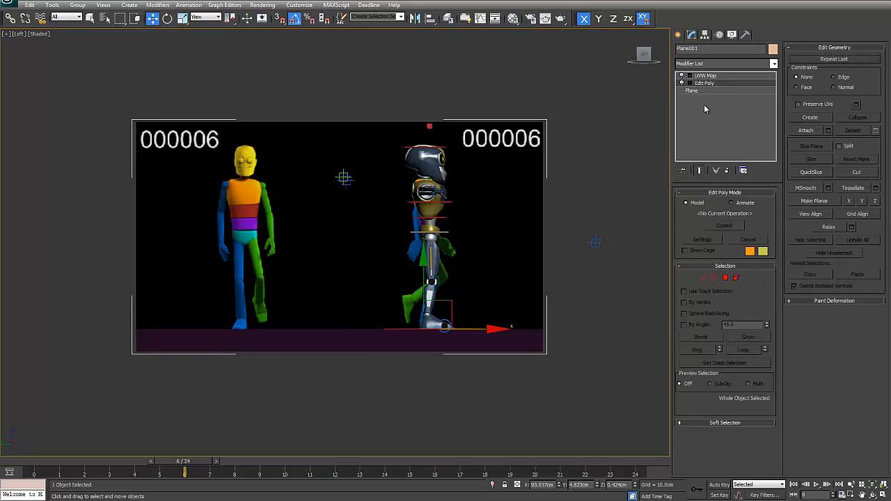
left_click(700, 172)
left_click(691, 278)
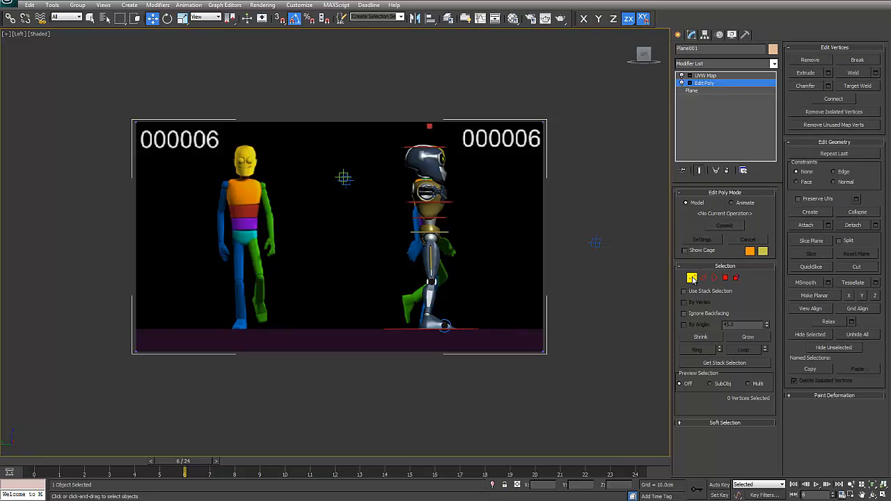
left_click_drag(89, 87, 200, 402)
mouse_move(183, 235)
left_mouse_down()
mouse_move(220, 253)
mouse_move(191, 251)
left_mouse_up()
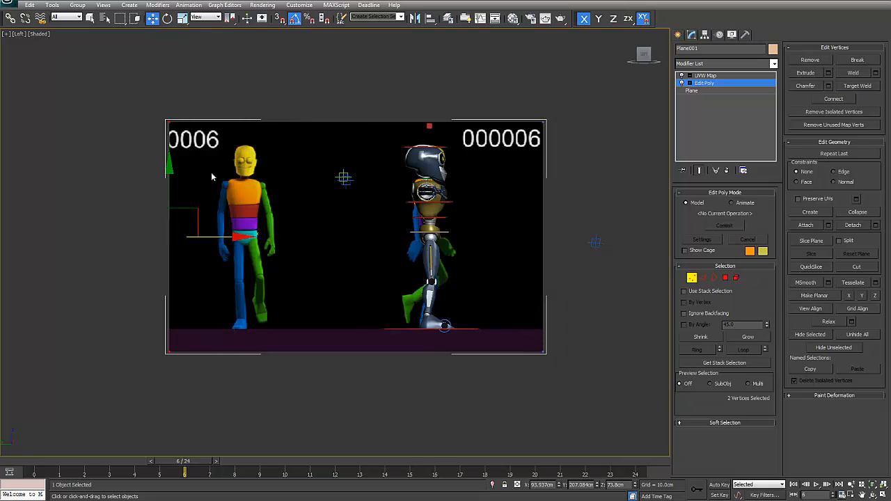
- Toggle the end-result display to compare the picture's mapping without and with the UVW Map modifier
left_click(701, 171)
left_click_drag(243, 237, 183, 234)
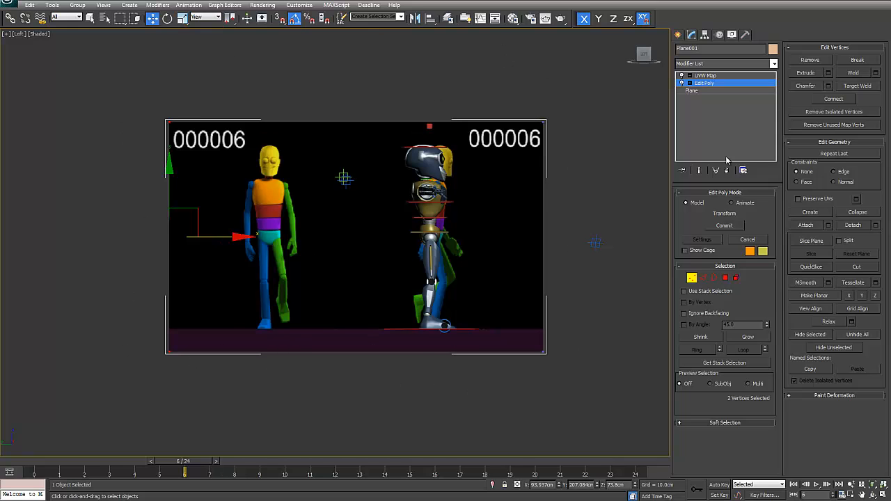
left_click(699, 170)
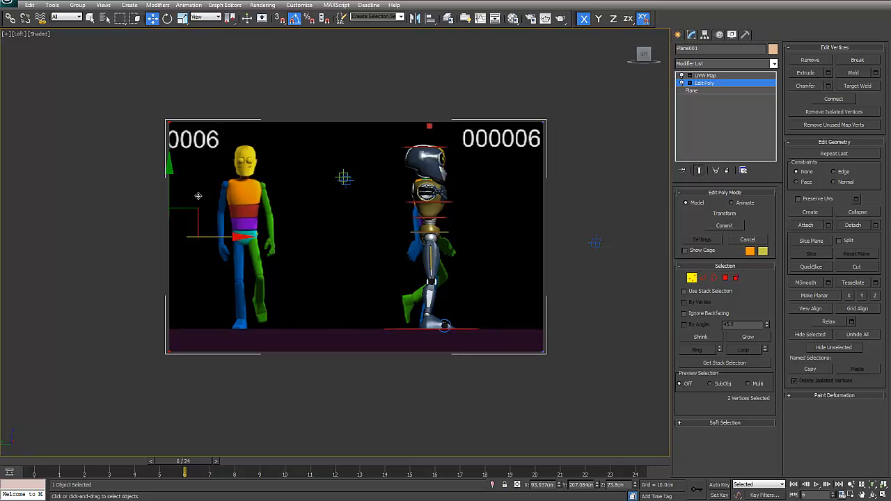
- Move the two vertices further inward to crop out the front-view figure, scrubbing frames 0 to 24 to check the fit, and leave vertex editing
left_click_drag(216, 239, 373, 239)
left_click_drag(183, 462, 32, 462)
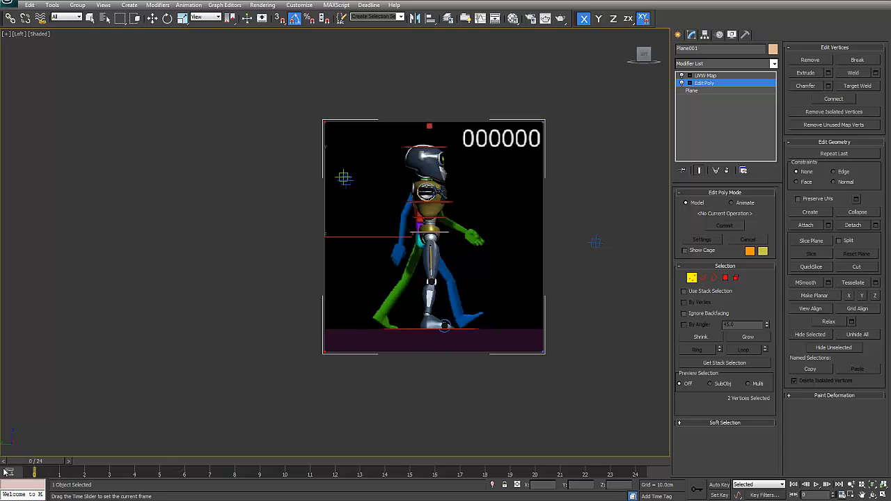
left_click_drag(375, 239, 401, 239)
left_click_drag(45, 462, 634, 462)
left_click(793, 484)
key("w")
left_click(691, 279)
- Clone the cropped side-view plane as a single copy, offset horizontally beside the original in the left view
middle_click_drag(668, 198, 565, 177)
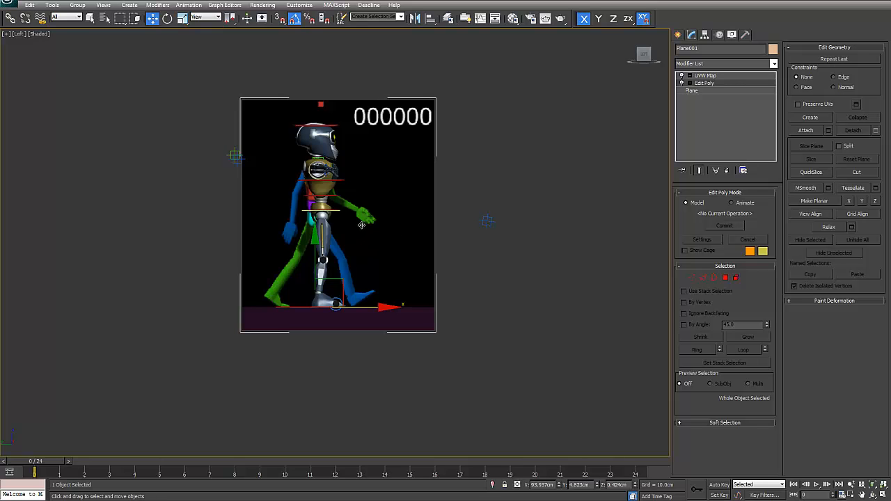
left_click_drag(368, 309, 562, 308, "shift")
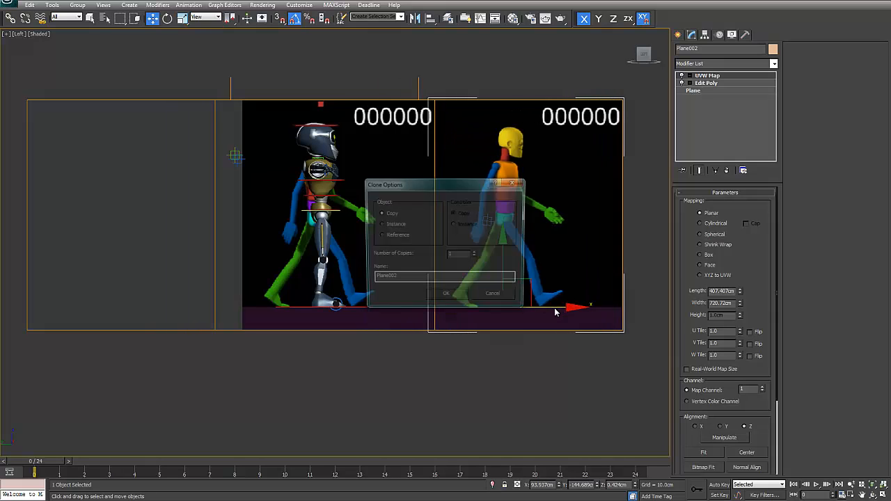
left_click(447, 298)
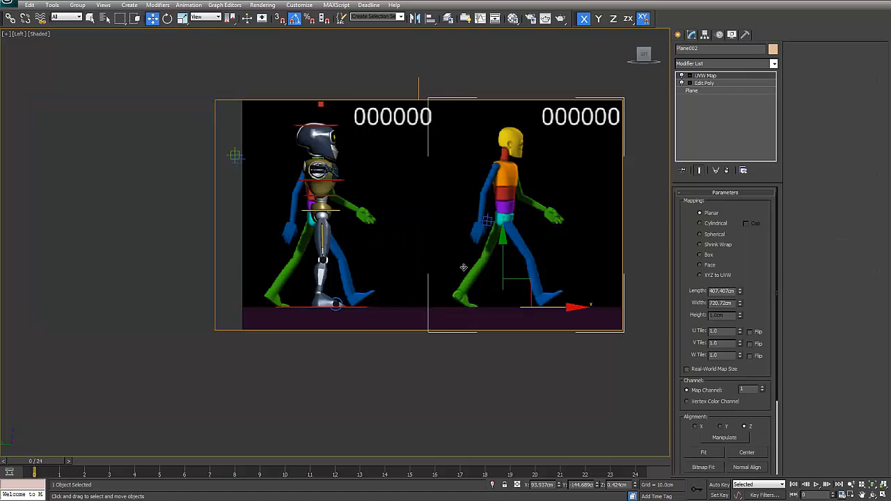
- Move the copied plane along X to about 104 cm, slightly offset in depth from the original plane
mouse_move(496, 297)
middle_mouse_down()
mouse_move(418, 299)
mouse_move(463, 303)
middle_mouse_up()
left_click_drag(444, 301, 428, 311)
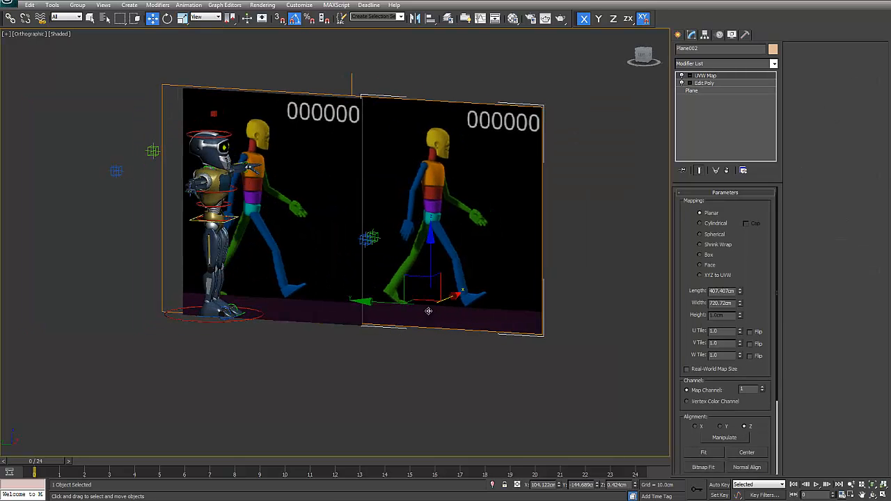
middle_click_drag(372, 212, 383, 208, "alt")
middle_click_drag(383, 245, 362, 246)
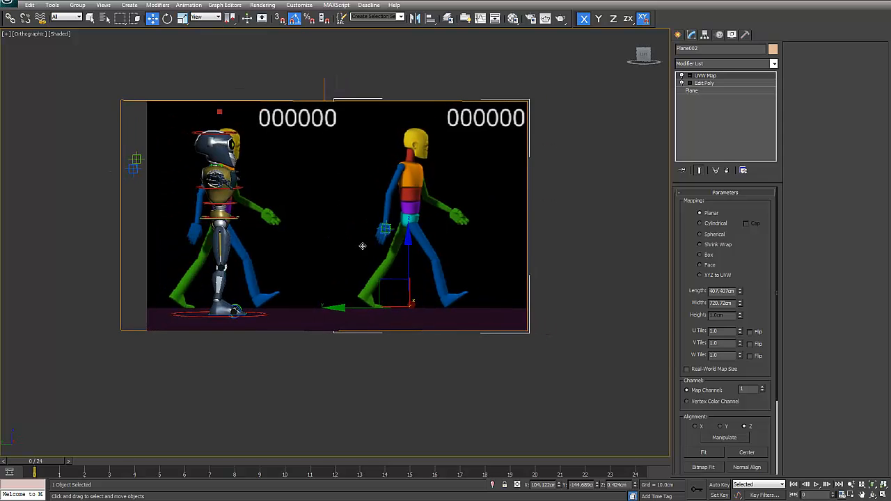
- In the left view, slide the copied plane closer to the original, to about -137 cm in Y, and compare both walk pictures
key("l")
middle_click_drag(410, 300, 346, 290)
scroll(390, 271, "up", 1)
scroll(420, 275, "down", 1)
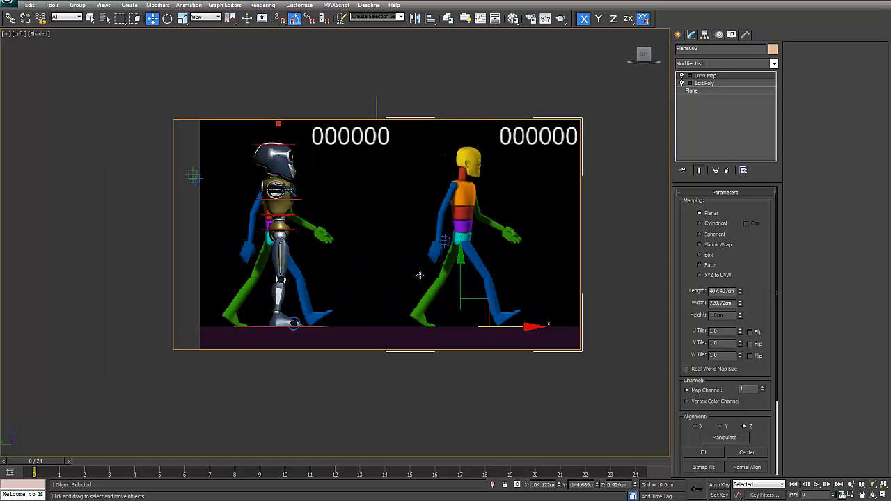
left_click_drag(516, 330, 190, 314)
key("ctrl+z")
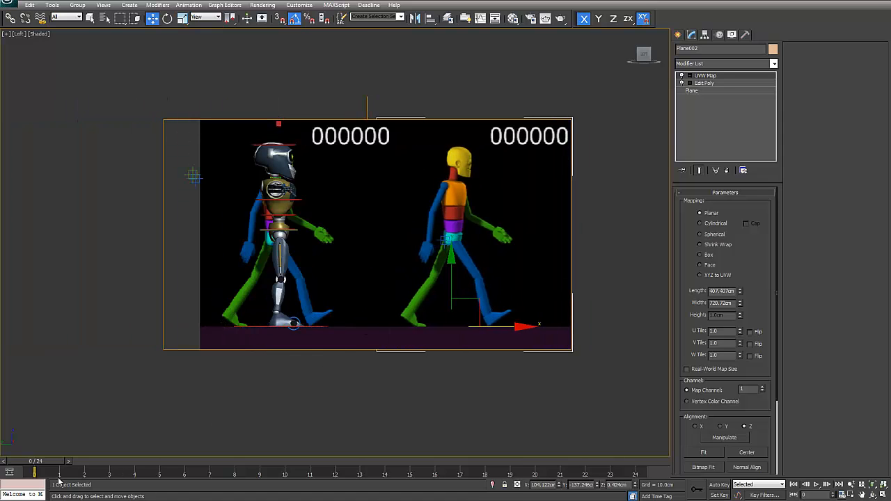
scroll(284, 293, "up", 2)
scroll(299, 286, "up", 1)
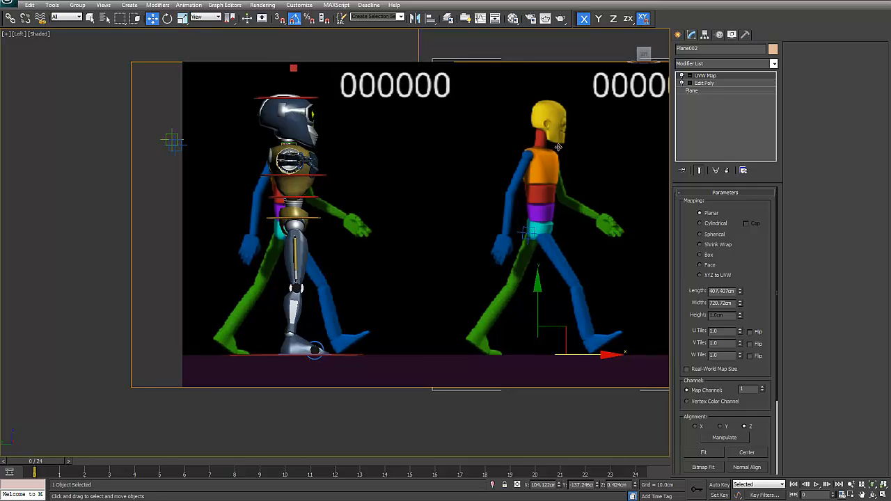
mouse_move(54, 462)
left_mouse_down()
mouse_move(635, 454)
mouse_move(54, 465)
mouse_move(340, 453)
mouse_move(47, 450)
left_mouse_up()
scroll(401, 188, "down", 3)
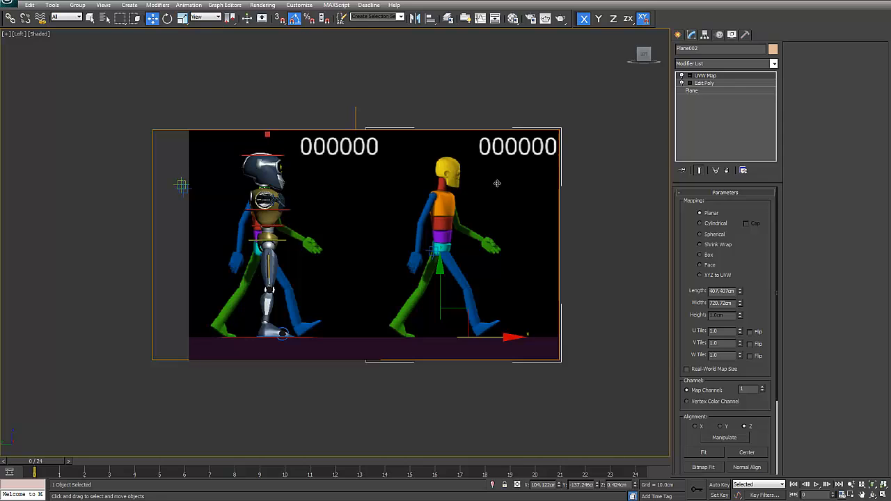
left_click(616, 251)
- Clone the original plane behind the rig as a copy rotated 90 degrees about the vertical axis
left_click(298, 139)
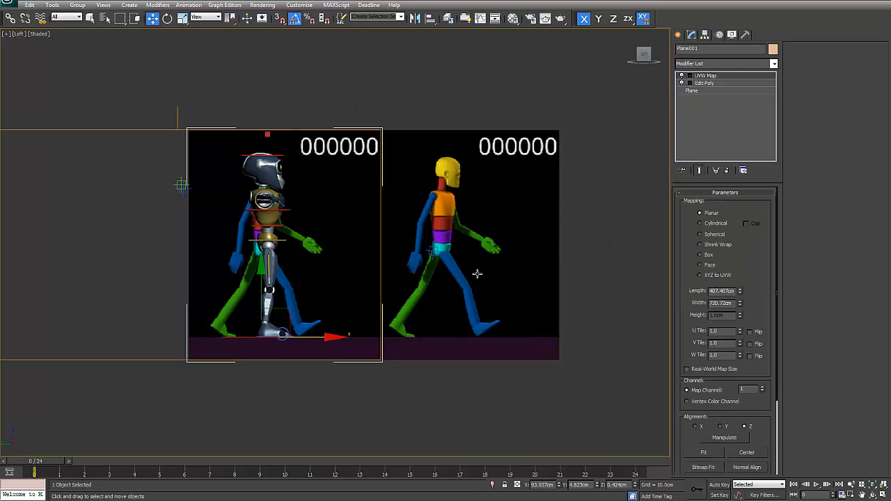
right_click(329, 240)
left_click(361, 250)
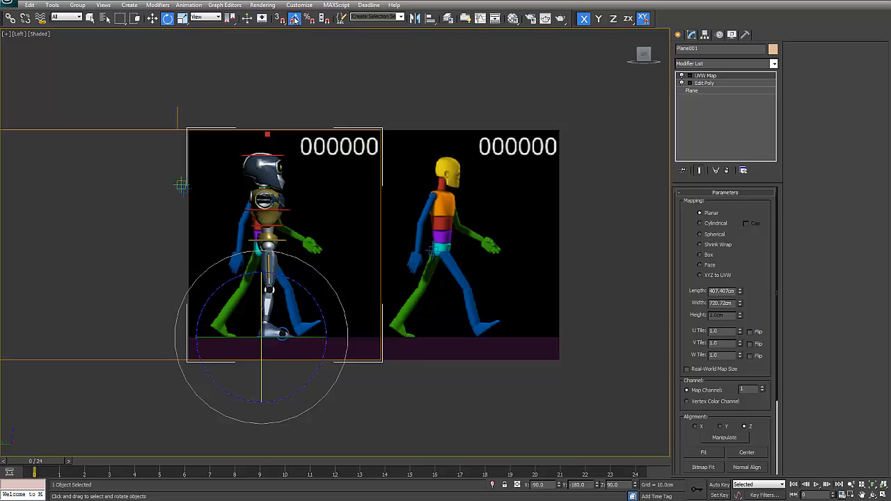
middle_click_drag(450, 195, 422, 325, "alt")
left_click_drag(408, 286, 446, 279, "shift")
left_click(456, 298)
- Move the rotated copy behind the rig to about 130 cm in Y and view it from the front
right_click(480, 198)
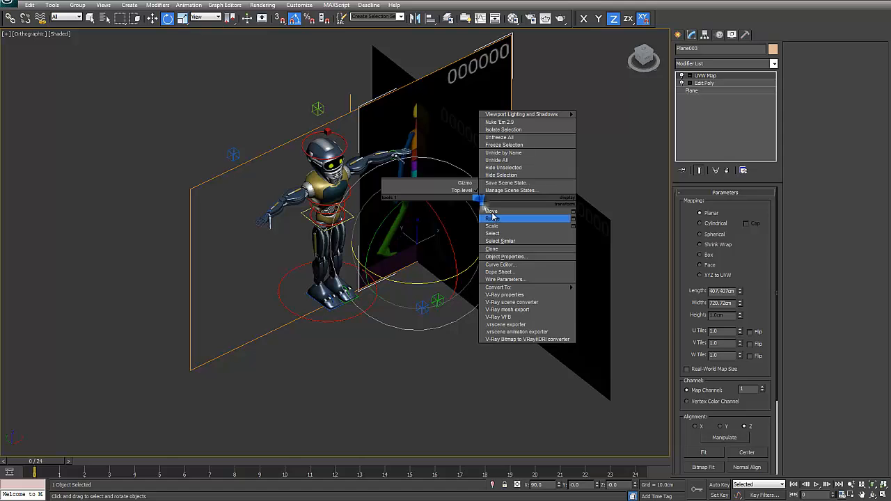
left_click(491, 211)
left_click_drag(440, 228, 256, 239)
key("f")
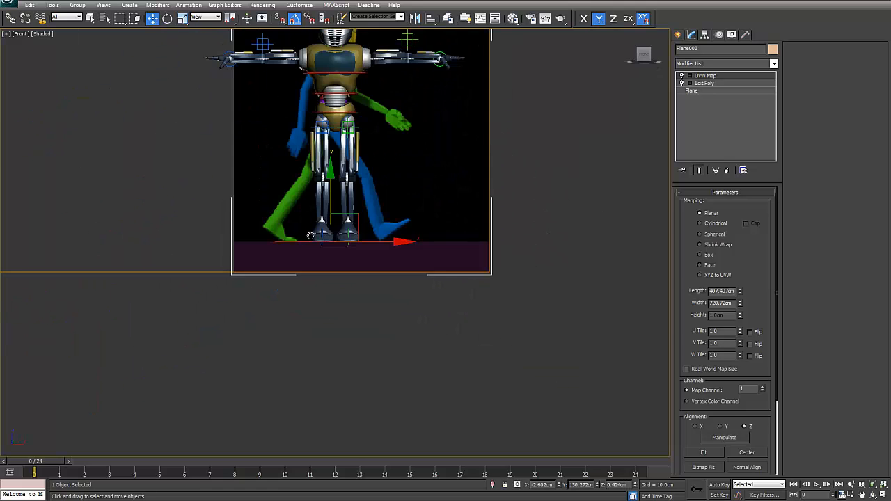
- Move the left and right edge vertices of the front reference plane along X so it frames only the front-view walking figure
left_click(711, 84)
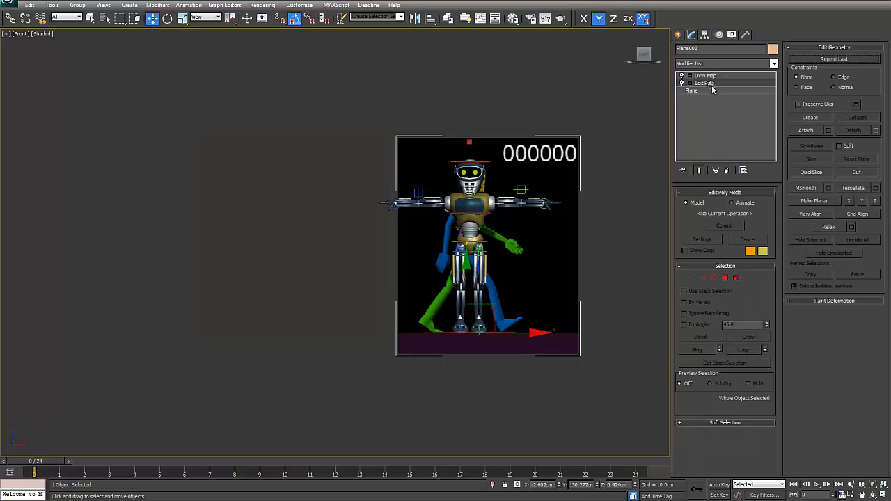
left_click(691, 278)
left_click_drag(424, 109, 339, 441)
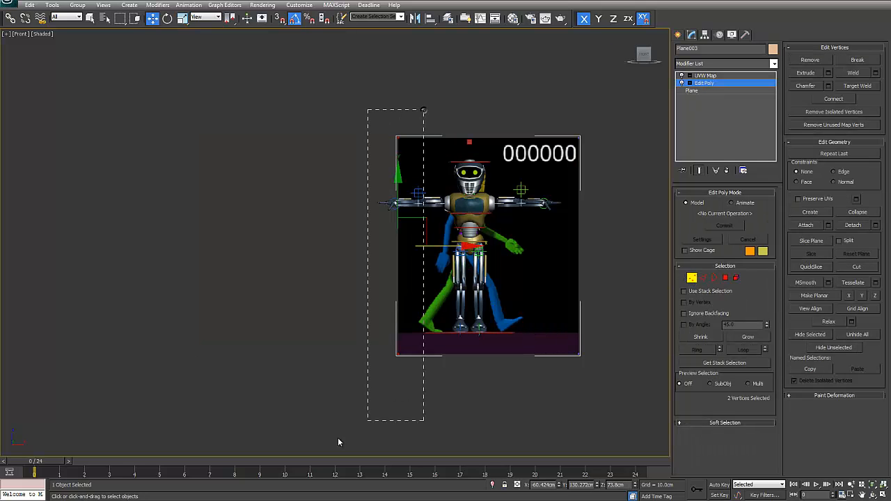
left_click_drag(442, 245, 238, 243)
left_click_drag(629, 99, 550, 331)
left_click_drag(629, 247, 393, 250)
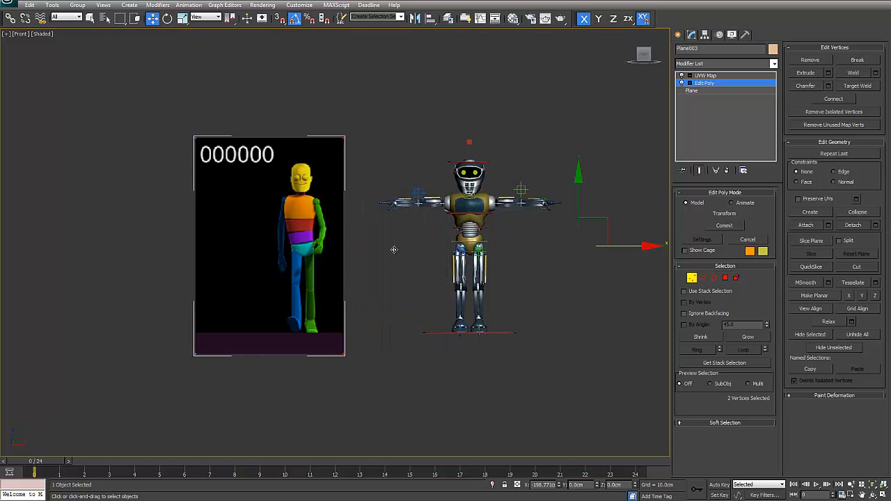
left_click(692, 279)
- Scrub through the walk frames and return to the start, then shift the front reference plane along X behind the robot
left_click_drag(33, 462, 635, 461)
key("Home")
key("w")
left_click_drag(515, 342, 679, 333)
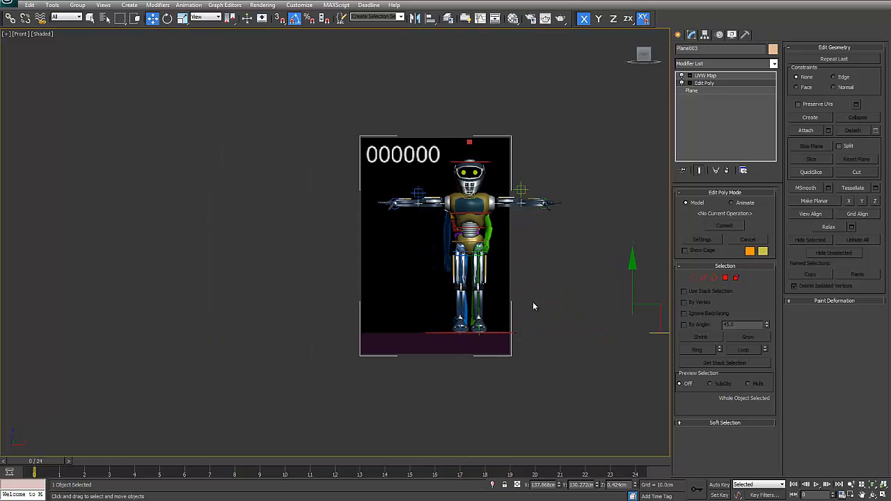
scroll(342, 287, "up", 5)
middle_click_drag(290, 297, 513, 446)
scroll(371, 288, "up", 4)
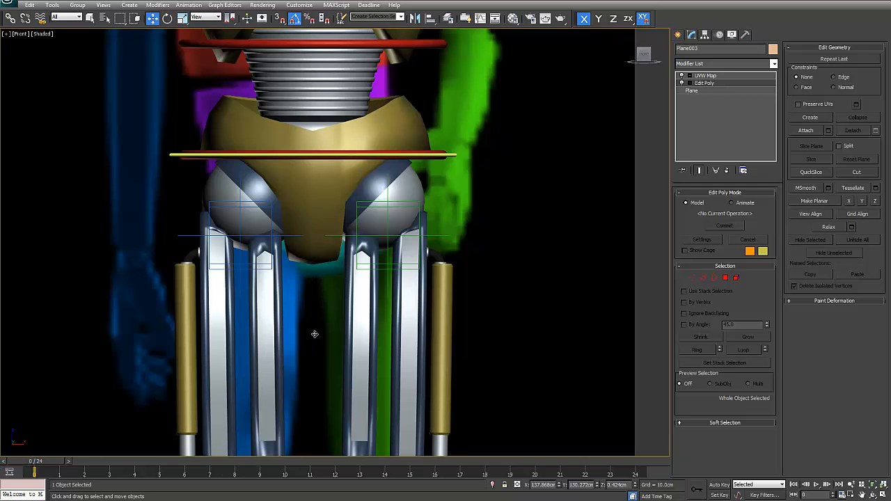
- Fine-tune the front reference plane's X position to 138.146 cm so its figure lines up with the robot
scroll(315, 335, "down", 8)
scroll(290, 292, "up", 1)
scroll(300, 297, "down", 2)
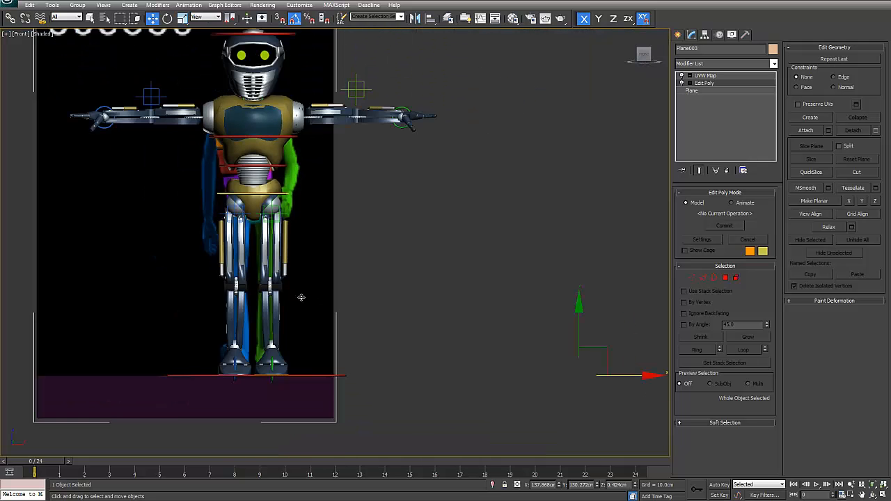
scroll(456, 391, "up", 2)
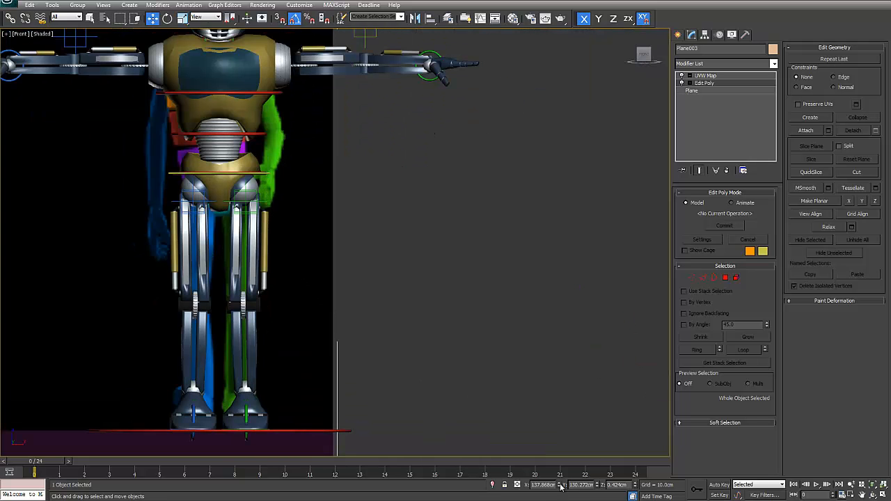
left_click_drag(559, 485, 557, 484)
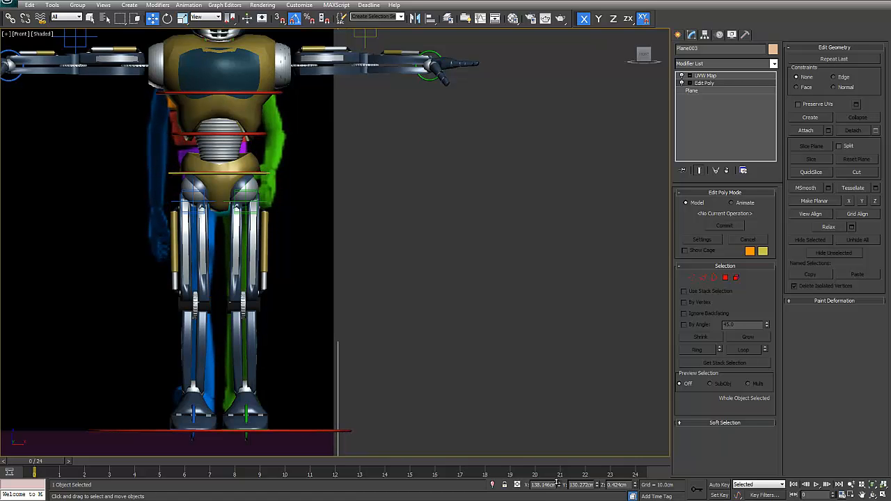
key("z")
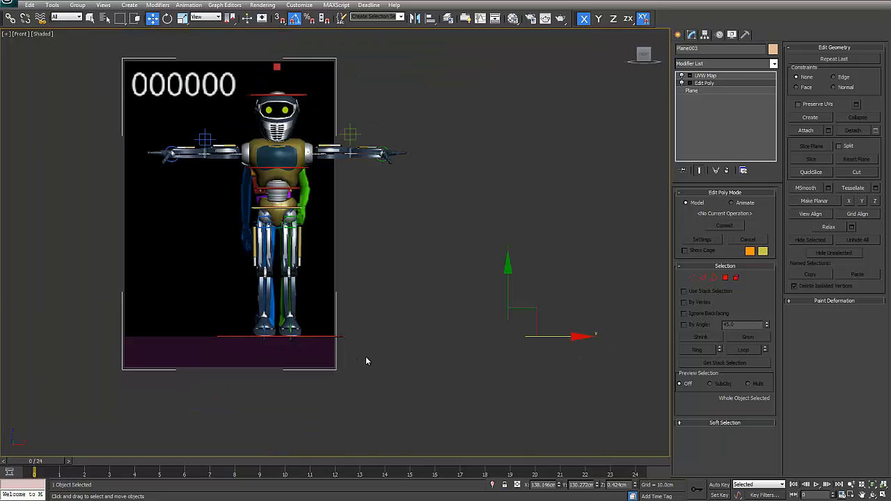
- Clone the front reference plane as a single copy beside the robot, at about X 205.8 cm
middle_click_drag(365, 356, 392, 268, "alt")
key("f")
scroll(384, 329, "down", 2)
scroll(404, 335, "down", 2)
scroll(384, 334, "up", 4)
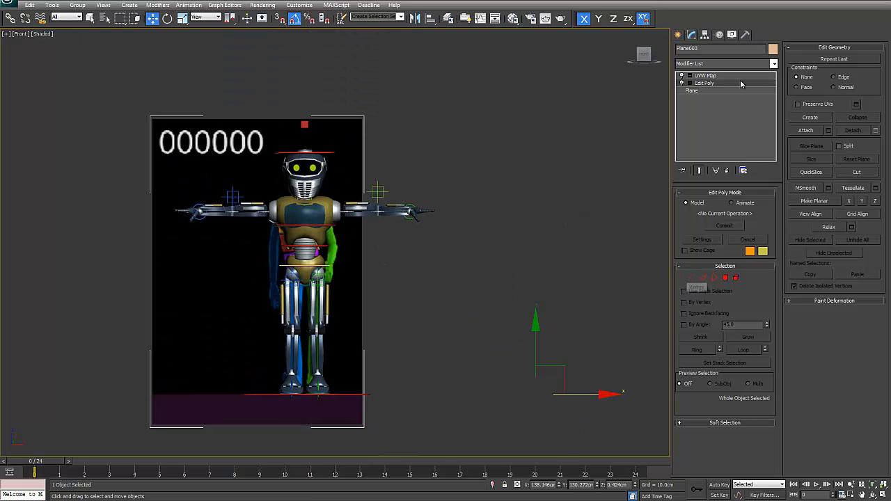
left_click_drag(580, 397, 695, 399, "shift")
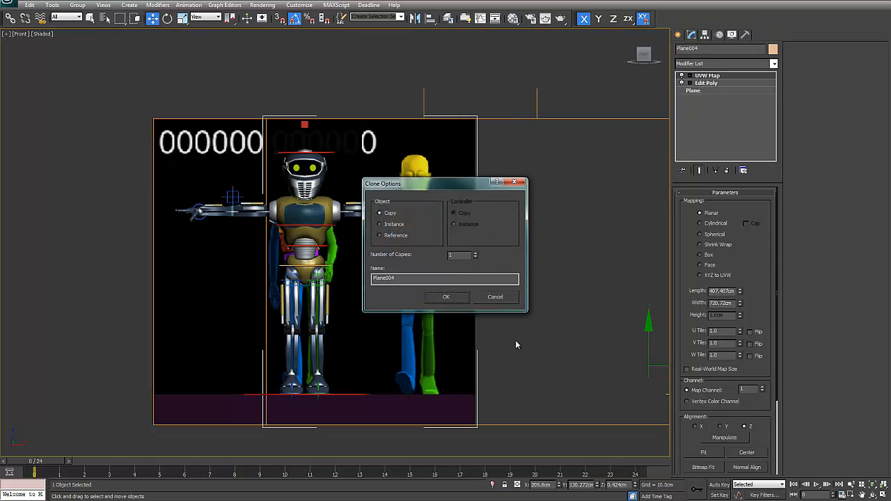
left_click(447, 297)
- Scrub through the walk animation and back to frame 0 to examine the reference planes around the robot
middle_click_drag(446, 299, 316, 300)
left_click_drag(48, 461, 425, 460)
key("w")
middle_click_drag(313, 239, 267, 241, "alt")
scroll(206, 236, "down", 4)
left_click_drag(429, 460, 42, 463)
key("w")
- Select all four reference planes and put them in a new layer named Reference
left_click_drag(159, 144, 258, 202)
left_click_drag(494, 171, 432, 222)
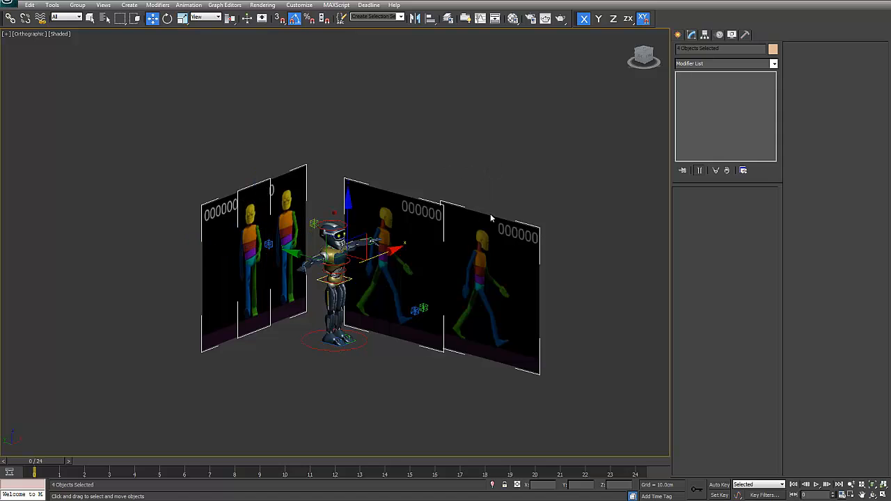
left_click(448, 18)
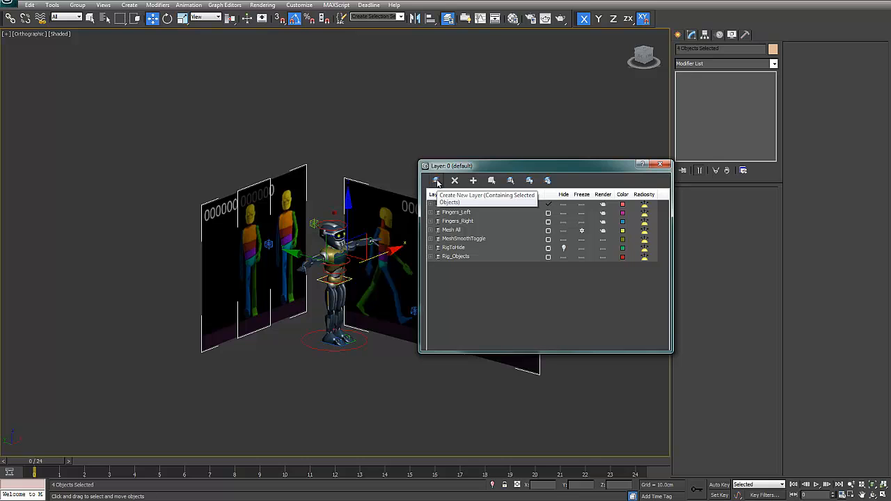
left_click(437, 181)
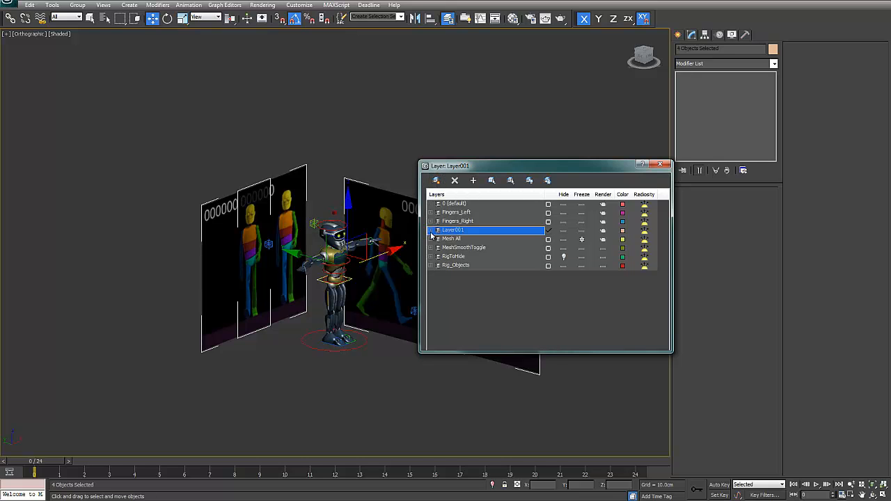
left_click(430, 231)
left_click(475, 231)
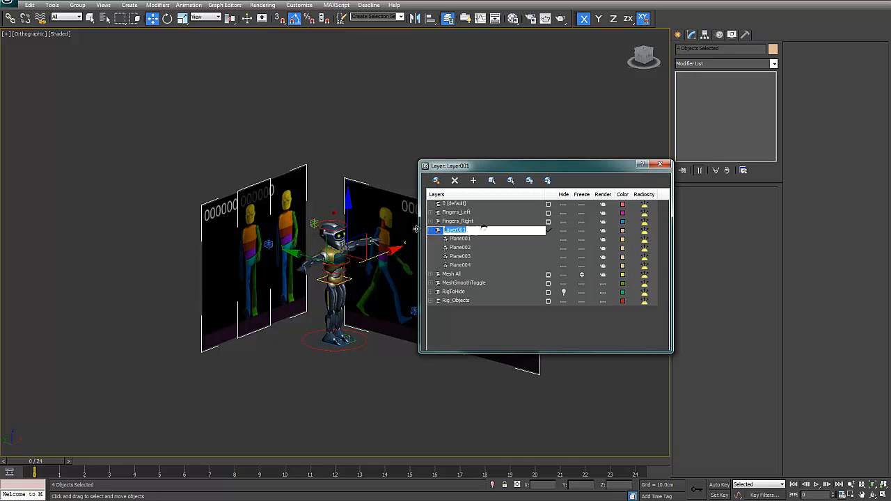
type("Reference")
left_click(495, 256)
left_click(470, 231)
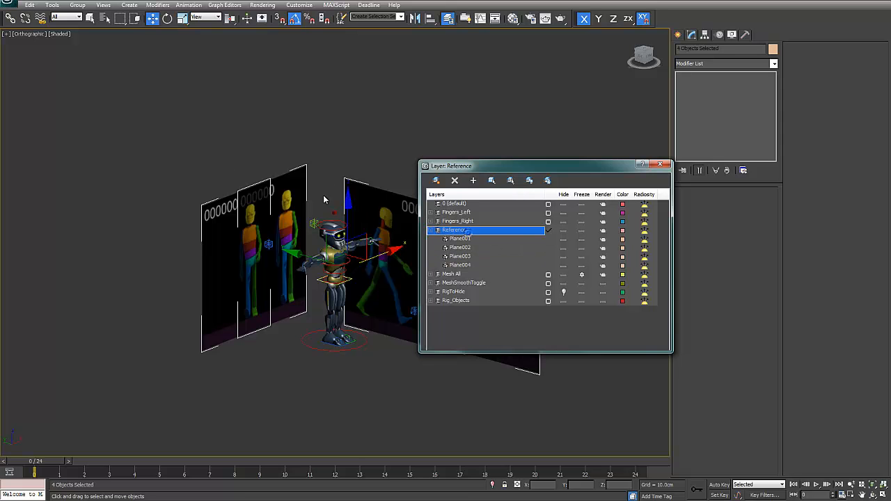
- Turn off Show Frozen in Gray in the object properties of the four reference planes
right_click(282, 185)
left_click(306, 241)
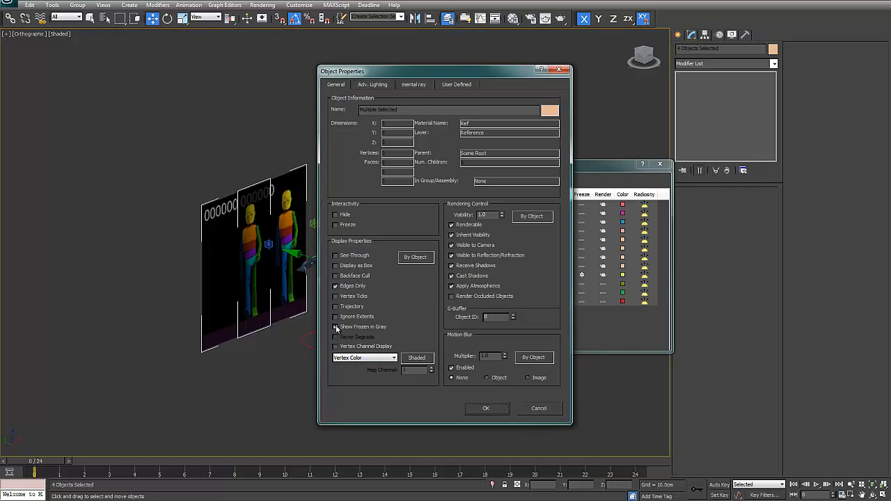
left_click(486, 408)
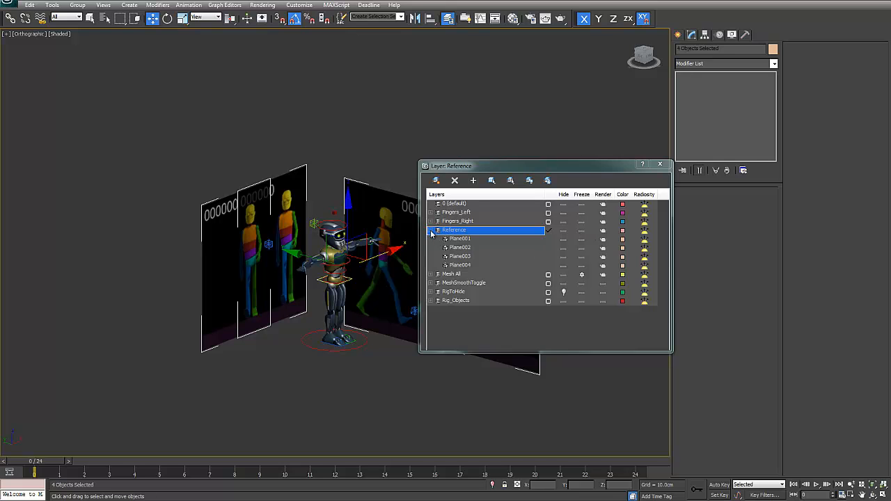
- Freeze the Reference layer and make 0 (default) the current layer
left_click(431, 231)
left_click(582, 230)
left_click(582, 239)
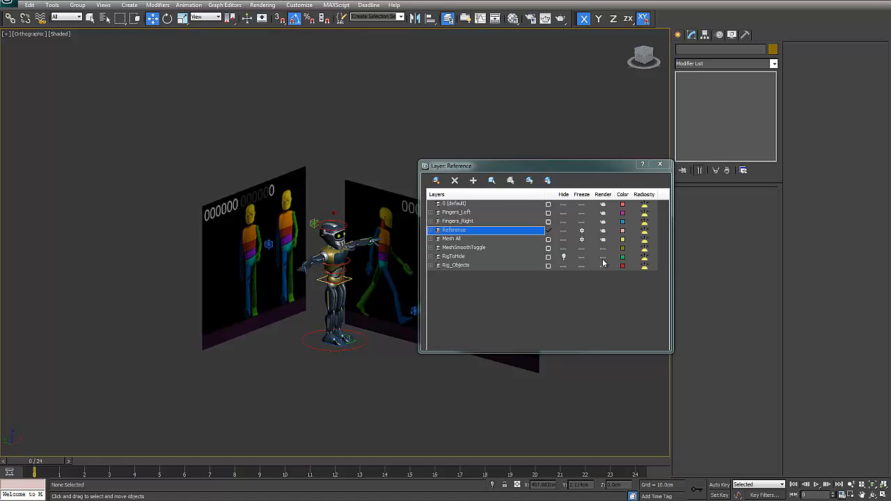
left_click(564, 301)
left_click(548, 204)
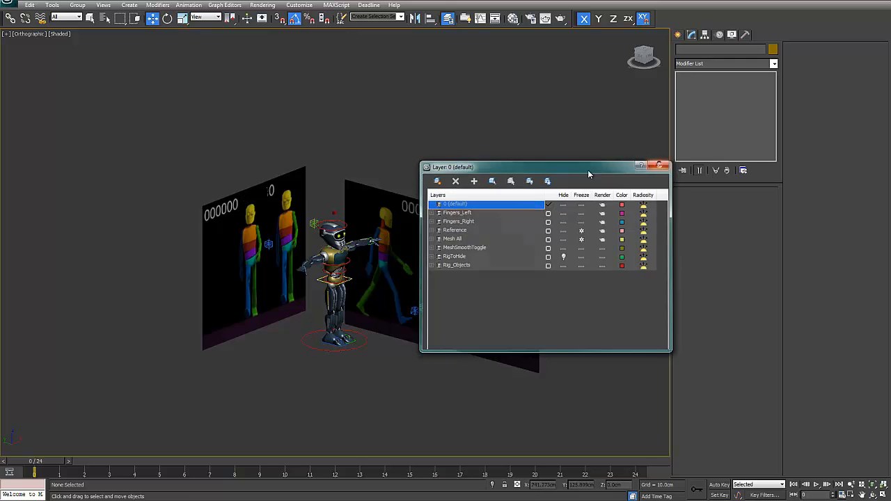
left_click(660, 166)
- Inspect the overlapping front reference planes, unfreeze the Reference layer and select the plane behind the robot for moving
middle_click_drag(495, 244, 472, 254)
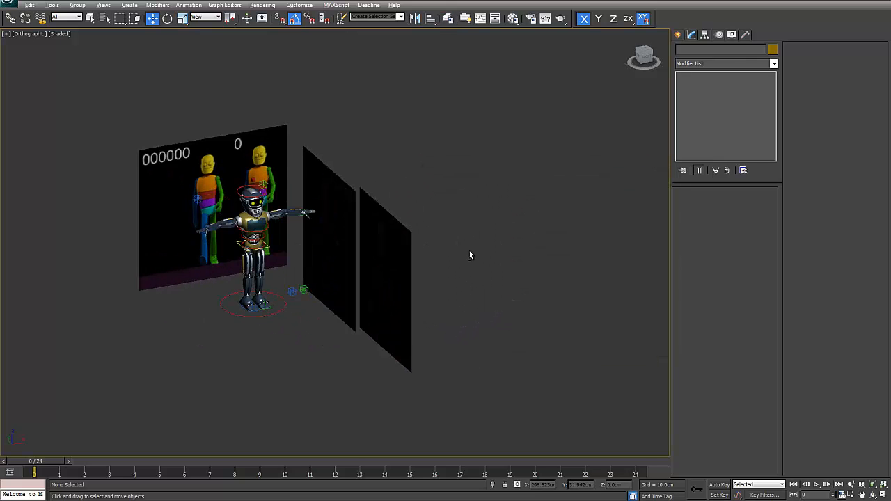
scroll(350, 241, "up", 5)
middle_click_drag(350, 241, 358, 299, "alt")
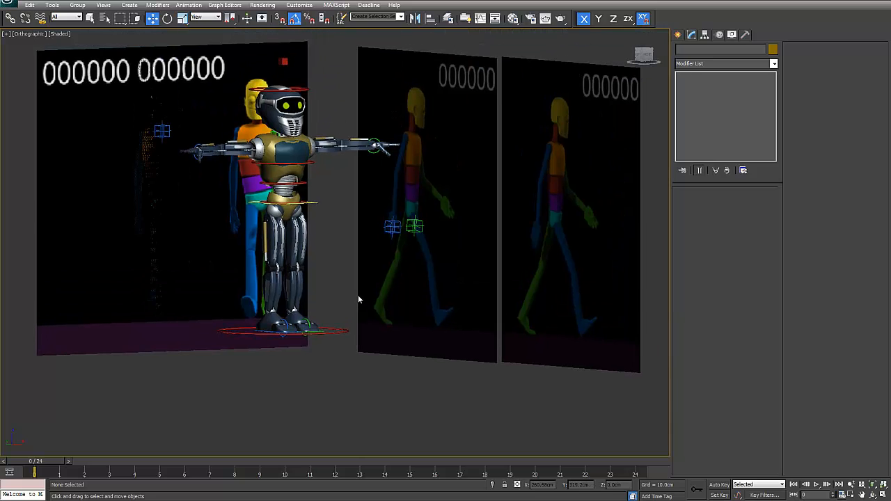
mouse_move(403, 263)
middle_mouse_down("alt")
mouse_move(354, 289)
mouse_move(411, 250)
middle_mouse_up("alt")
scroll(320, 282, "down", 5)
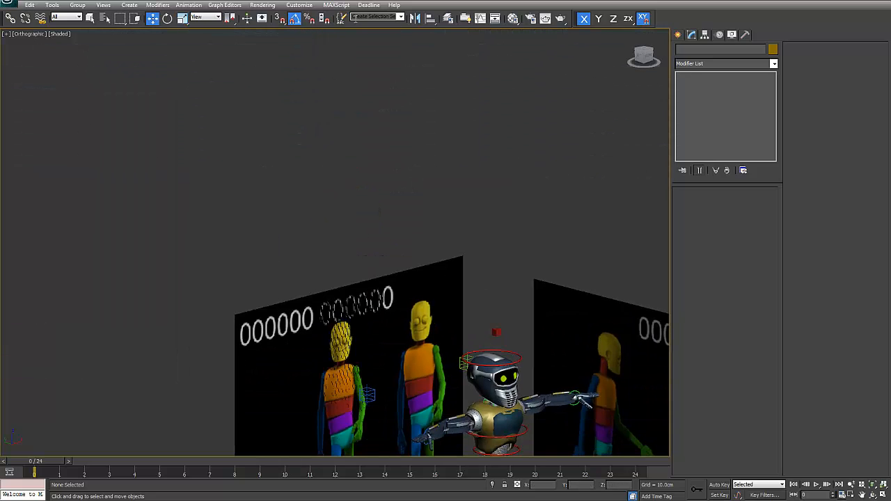
left_click(448, 18)
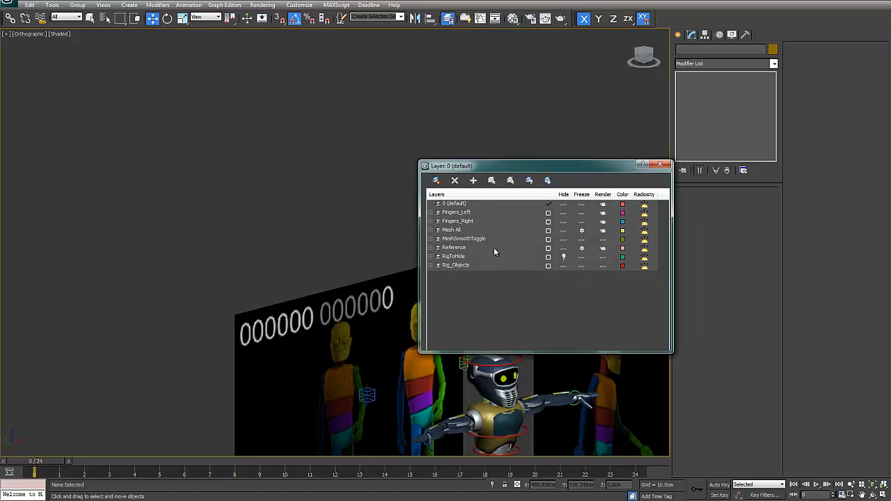
left_click(432, 248)
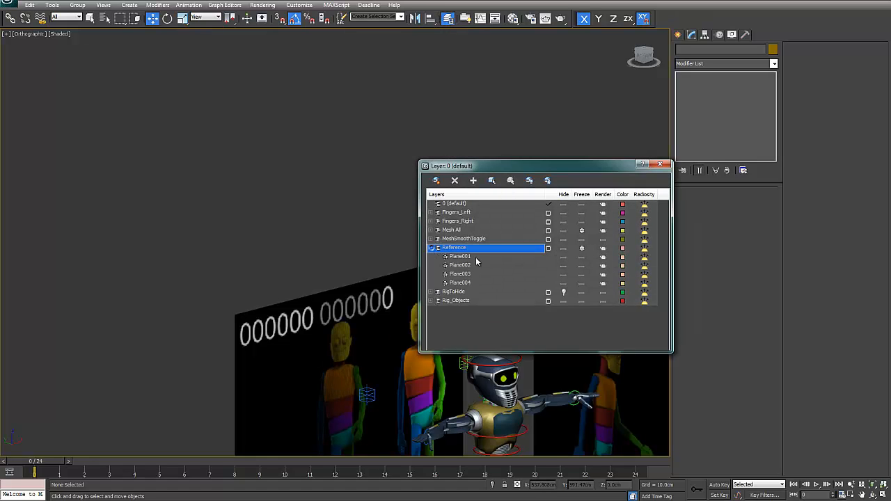
left_click(280, 366)
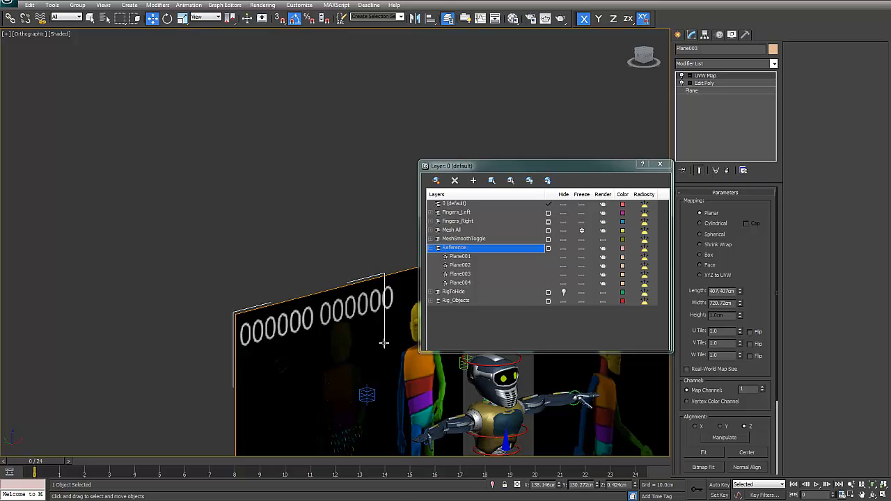
right_click(300, 372)
left_click(323, 381)
- Offset the selected front plane slightly along Y to about 129.47 cm to separate it from its copy, and refreeze the Reference layer
middle_click_drag(323, 382, 275, 352, "alt")
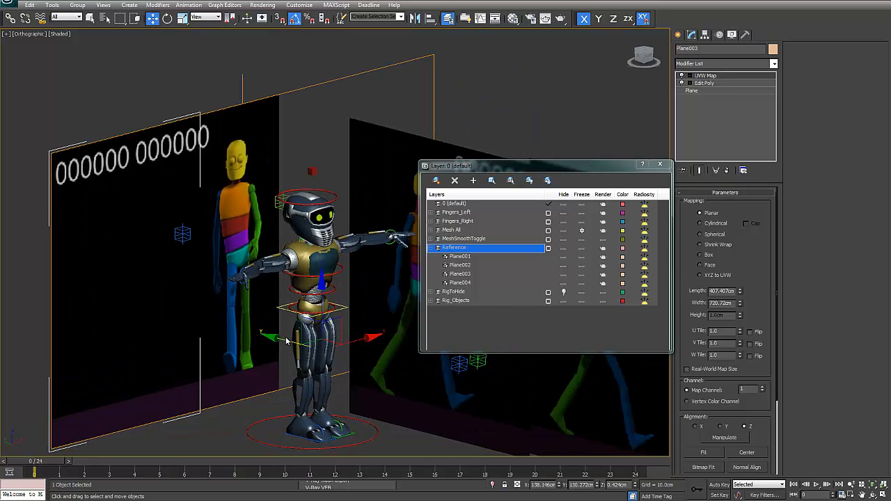
left_click_drag(285, 342, 286, 339)
middle_click_drag(296, 352, 184, 269, "alt")
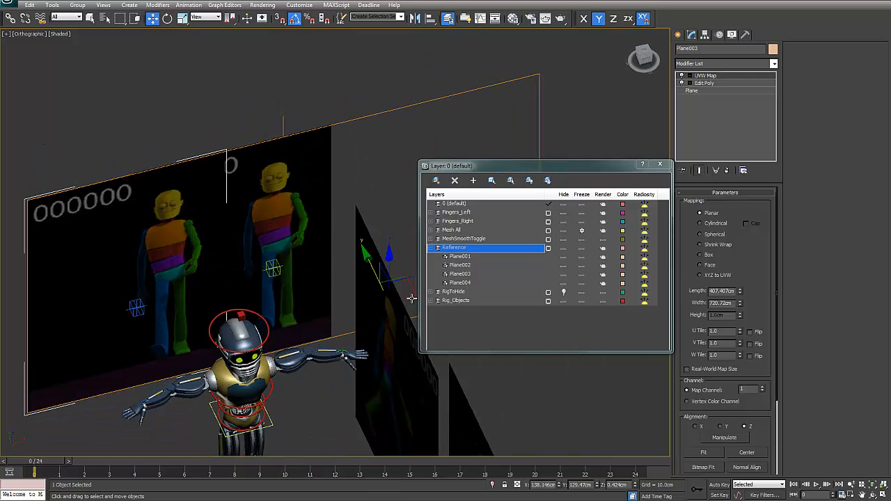
left_click(587, 250)
left_click(661, 164)
- Raise the self-illumination of the Ref material so the reference planes display brightly from any angle
middle_click_drag(411, 295, 370, 261, "alt")
key("m")
left_click_drag(183, 60, 266, 52)
left_click(304, 207)
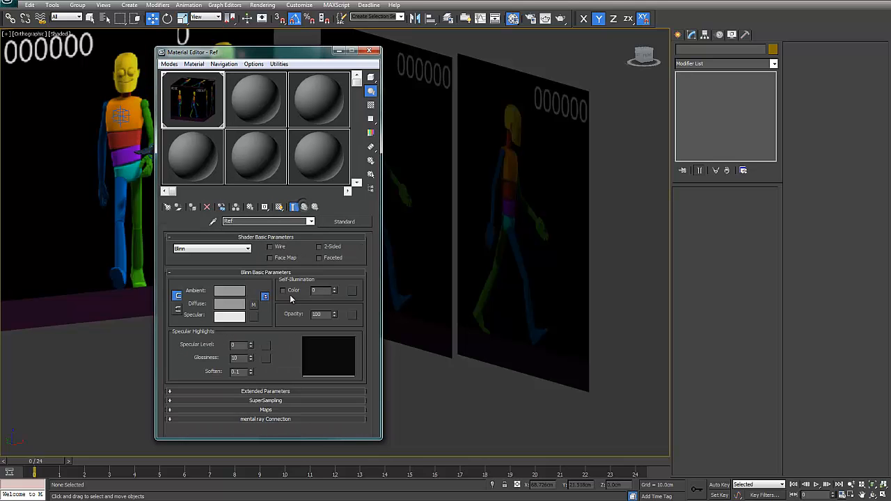
left_click_drag(335, 292, 335, 258)
left_click(372, 52)
- Configure the viewport layout as two side-by-side views, Orthographic and Front
scroll(443, 221, "down", 2)
middle_click_drag(444, 220, 490, 232)
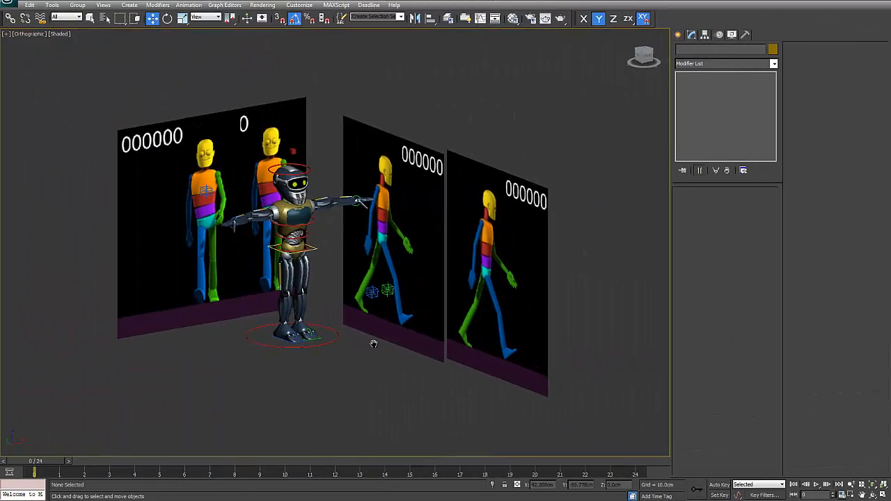
left_click(59, 34)
left_click(20, 132)
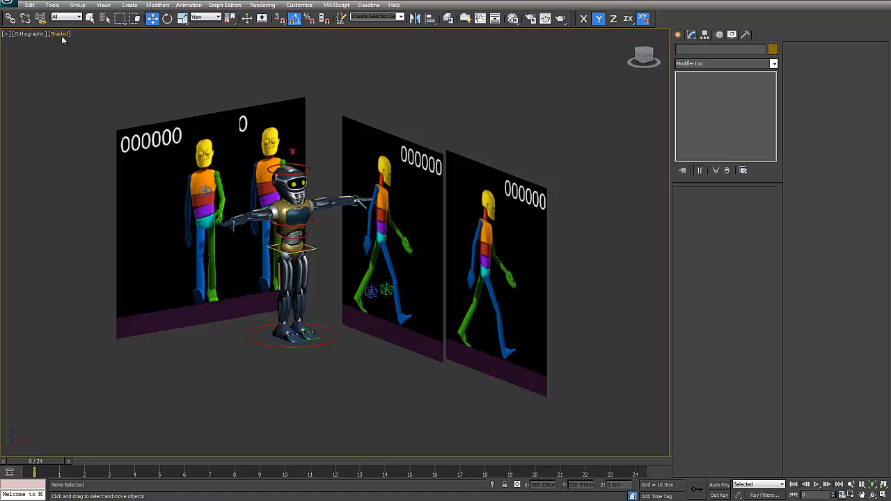
left_click(59, 34)
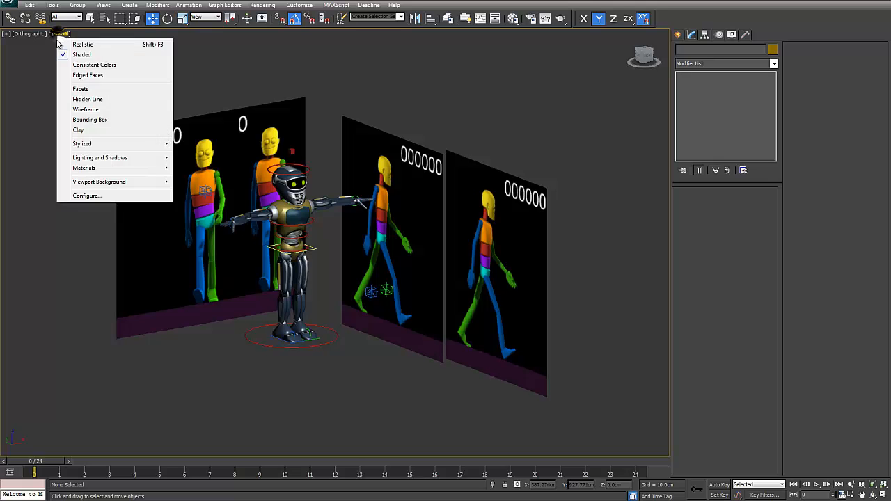
left_click(85, 195)
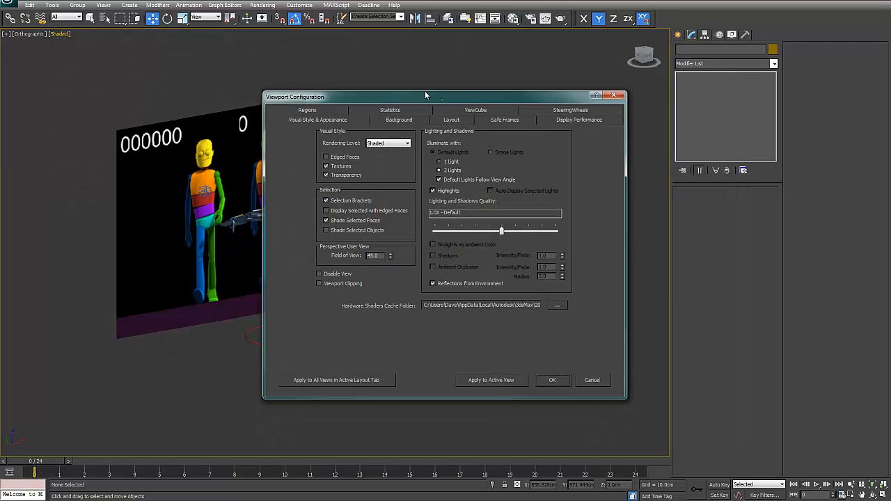
left_click_drag(425, 94, 401, 83)
left_click(427, 108)
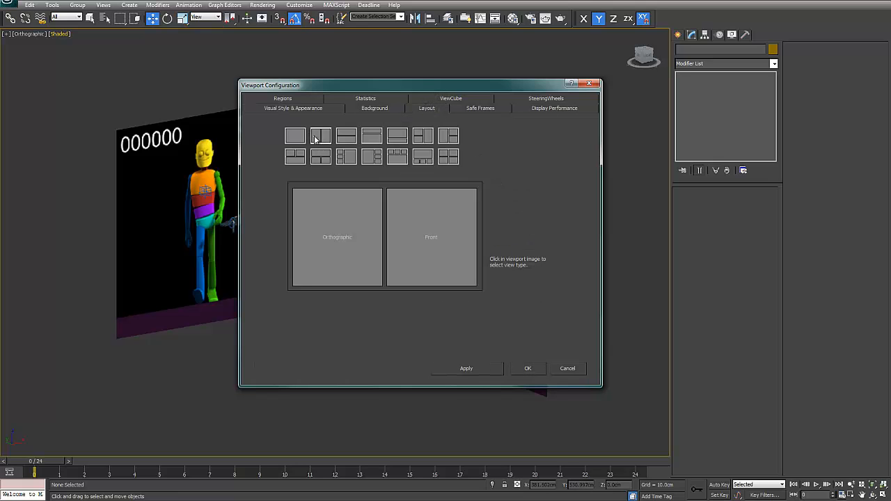
left_click(529, 369)
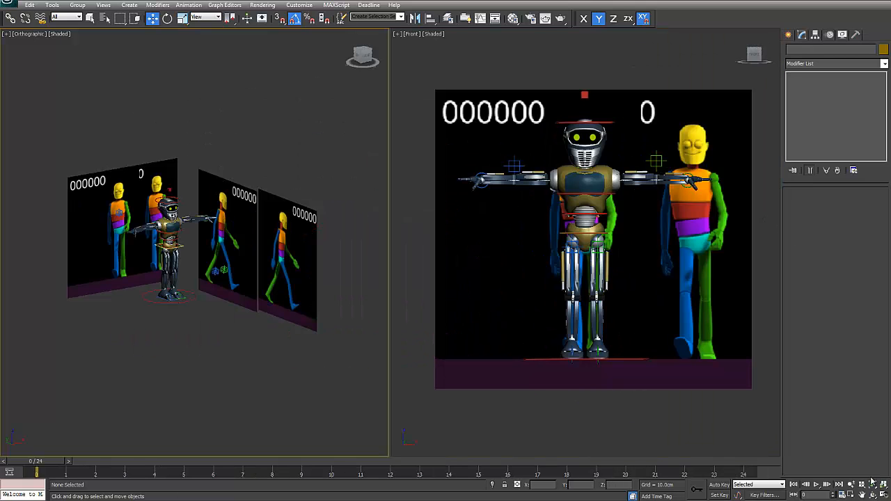
- Switch the Orthographic view to the Left view and frame the robot against the walk reference in both views
middle_click_drag(254, 237, 233, 233)
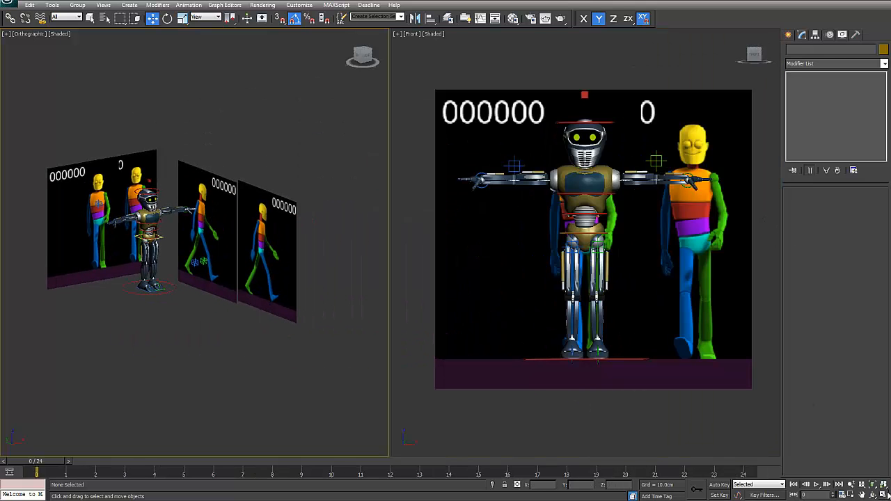
middle_click_drag(513, 263, 617, 265)
scroll(542, 262, "up", 3)
left_click(243, 295)
key("l")
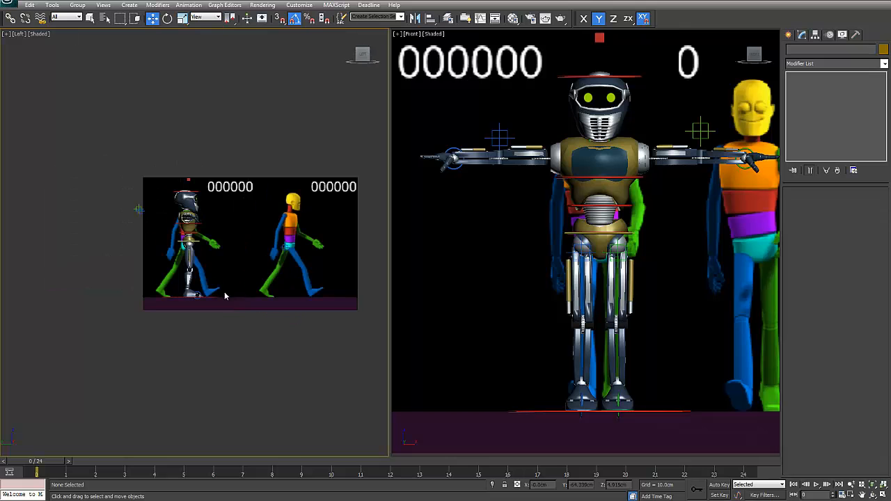
scroll(210, 256, "up", 6)
scroll(207, 262, "down", 3)
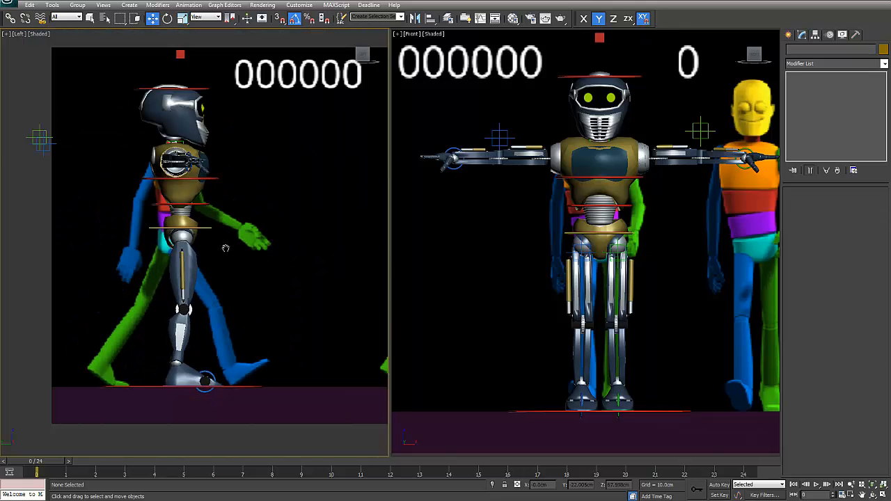
middle_click_drag(589, 222, 586, 221)
mouse_move(230, 240)
middle_mouse_down()
mouse_move(241, 240)
mouse_move(228, 240)
middle_mouse_up()
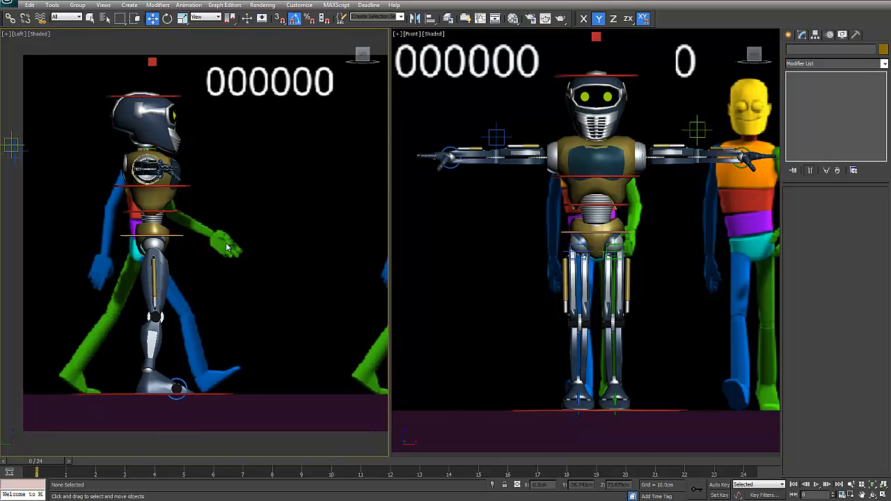
- Set the opacity of the Ref material to 50 and close the Material Editor
key("m")
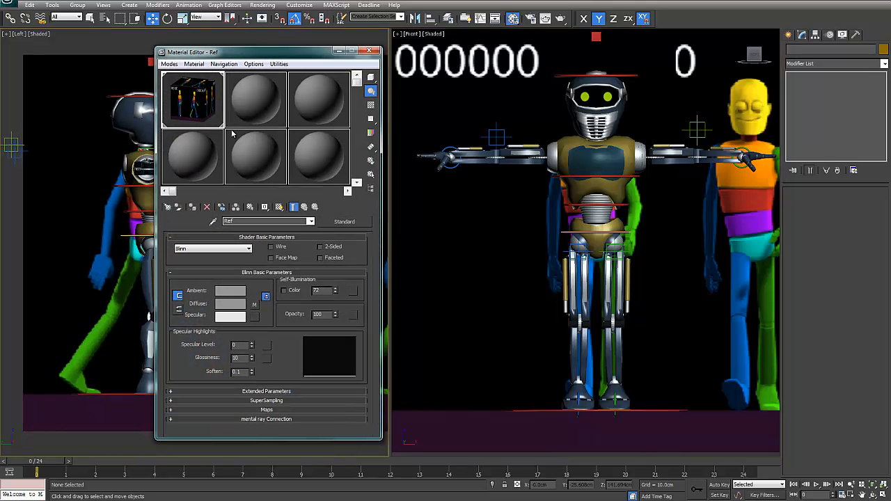
double_click(322, 315)
key("Return")
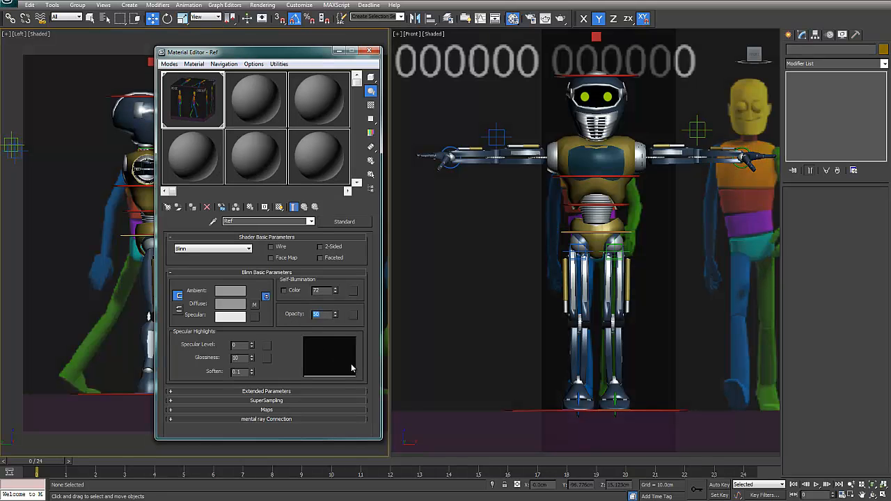
left_click(375, 51)
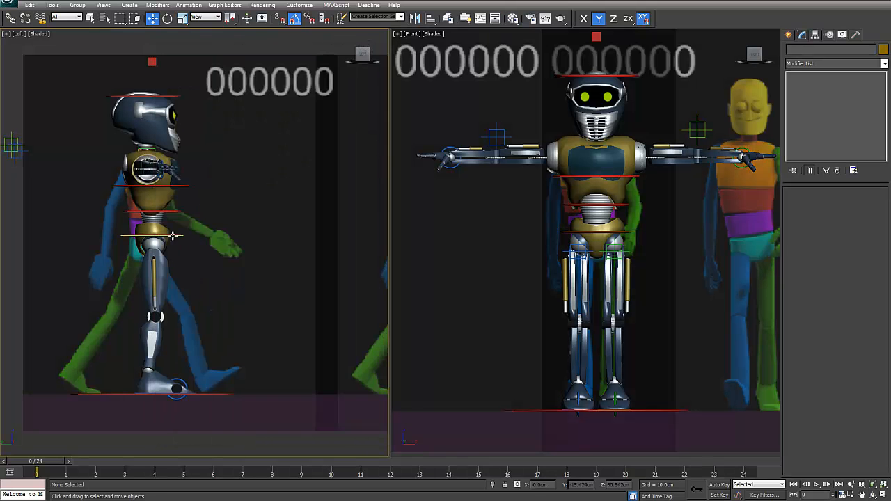
- Go to frame 24 and hide the character master control circle around the robot's feet
scroll(145, 169, "up", 4)
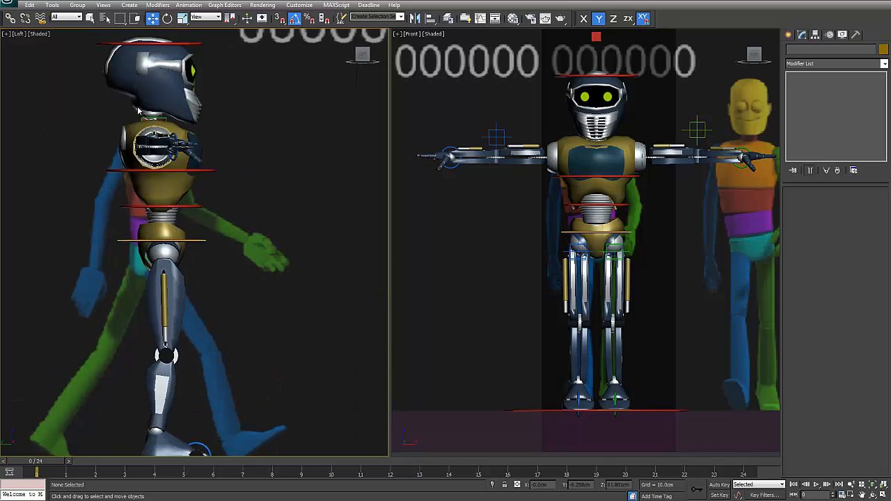
middle_click_drag(184, 303, 220, 273)
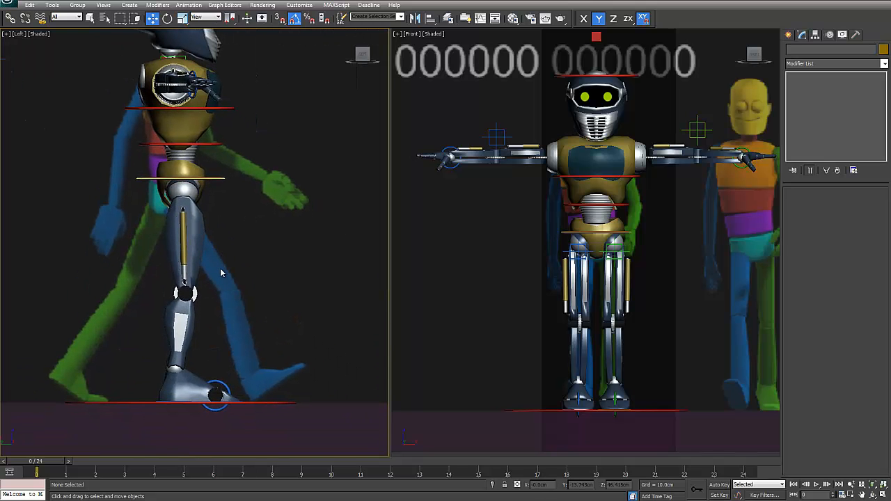
scroll(243, 298, "down", 2)
key("End")
left_click(263, 317)
middle_click_drag(271, 299, 339, 355, "alt")
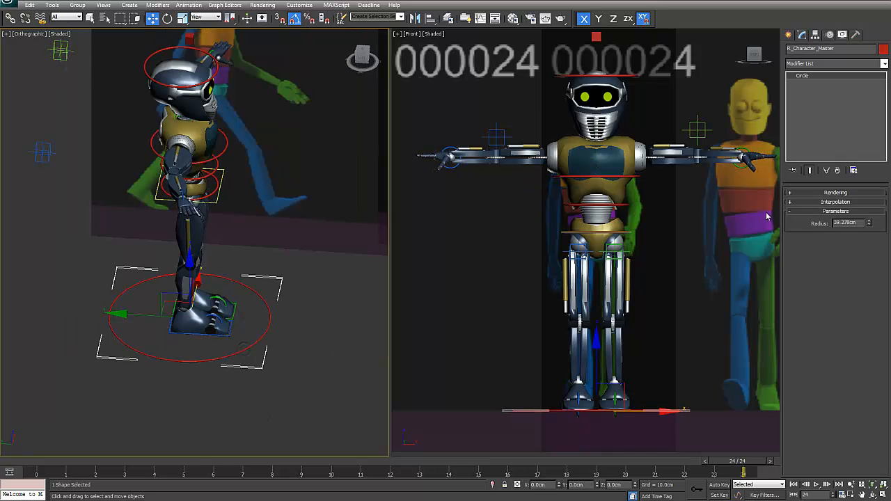
left_click(261, 332)
left_click(264, 333)
right_click(264, 333)
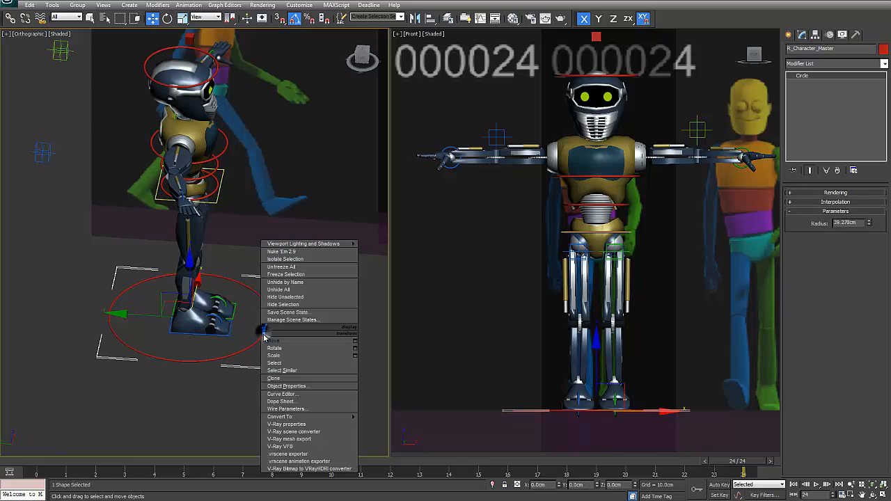
left_click(299, 305)
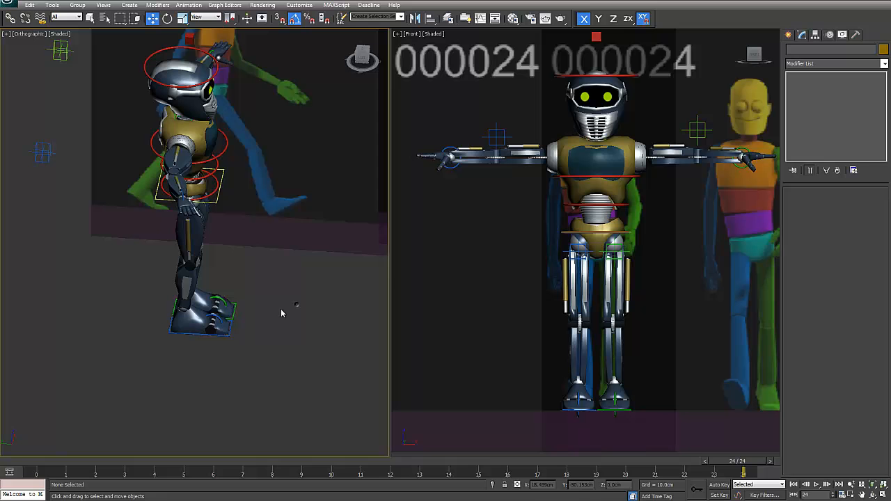
- Select the robot's right foot control, return to the Left view and turn on Auto Key at frame 24
left_click(220, 336)
key("l")
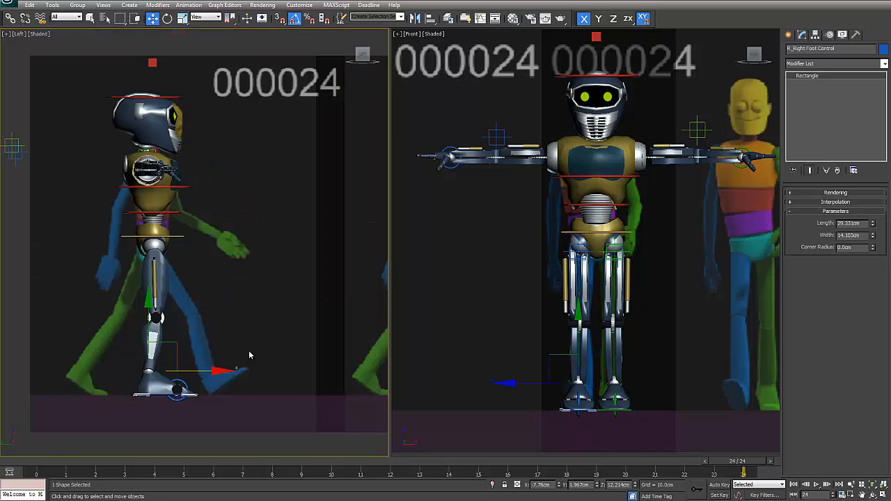
scroll(255, 318, "up", 4)
scroll(230, 349, "up", 2)
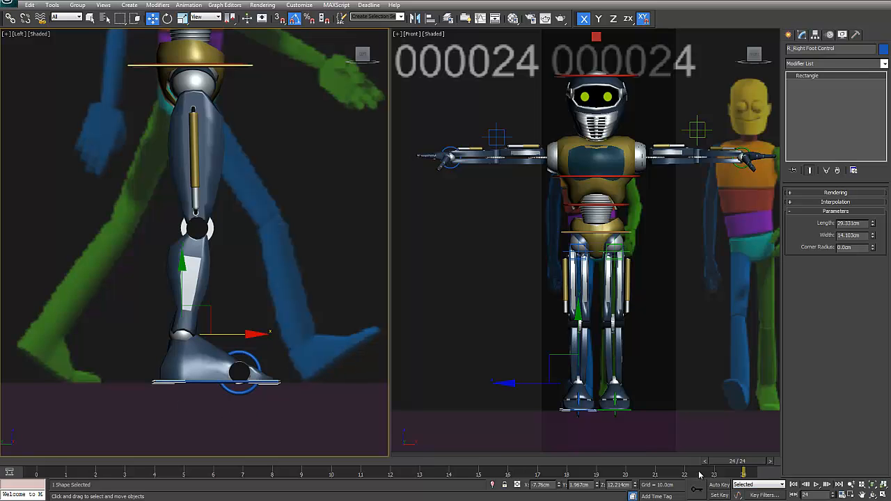
left_click(720, 485)
left_click(816, 484)
left_click_drag(790, 479, 792, 480)
key("w")
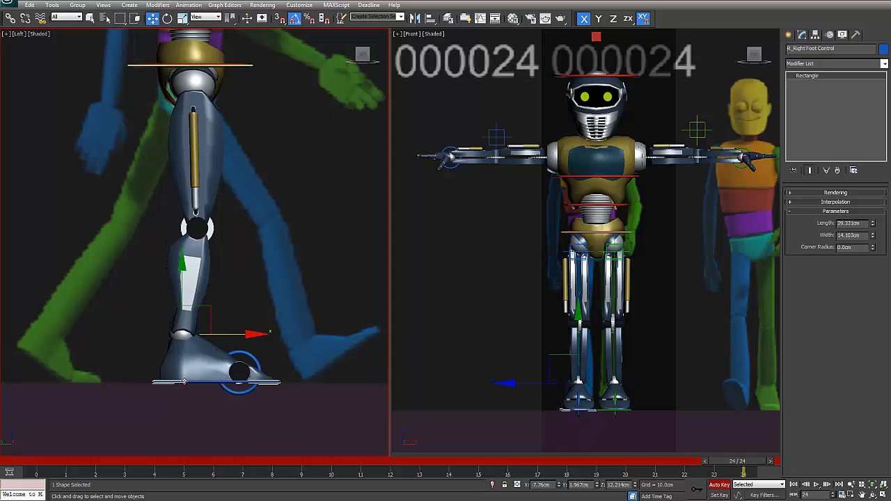
- Try moving the right foot control forward at frame 24 and scrub between frames 0 and 24 to preview the automatic keys
left_click_drag(230, 335, 274, 334)
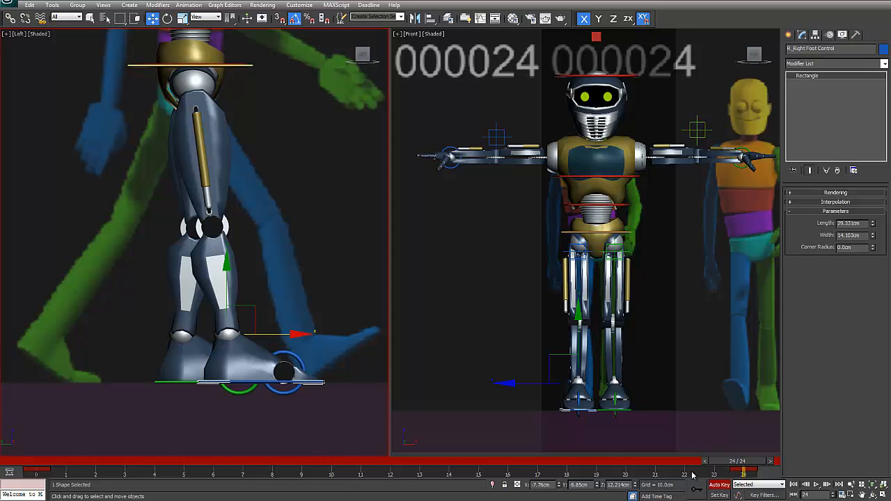
left_click(51, 464)
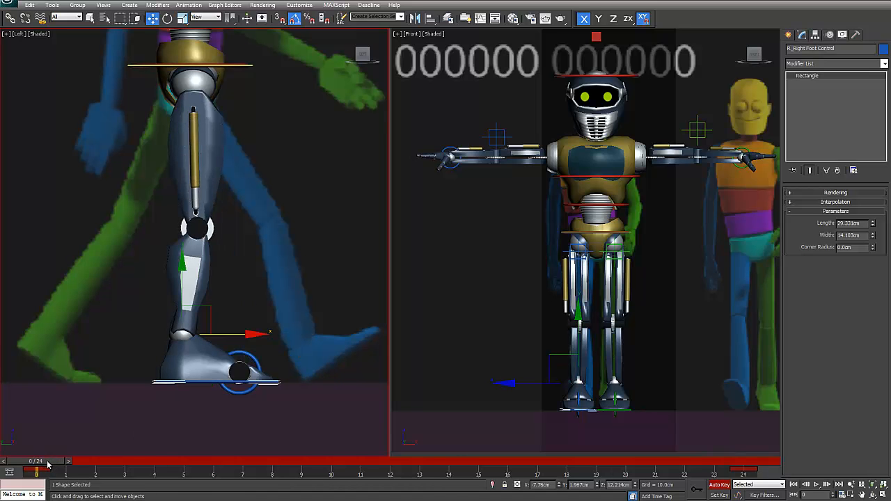
left_click_drag(47, 465, 406, 455)
key("w")
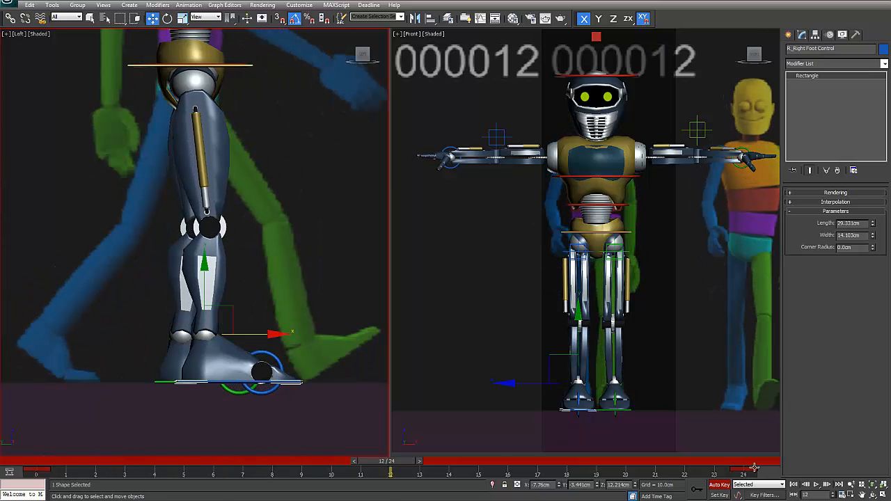
left_click(29, 463)
left_click_drag(29, 464, 781, 483)
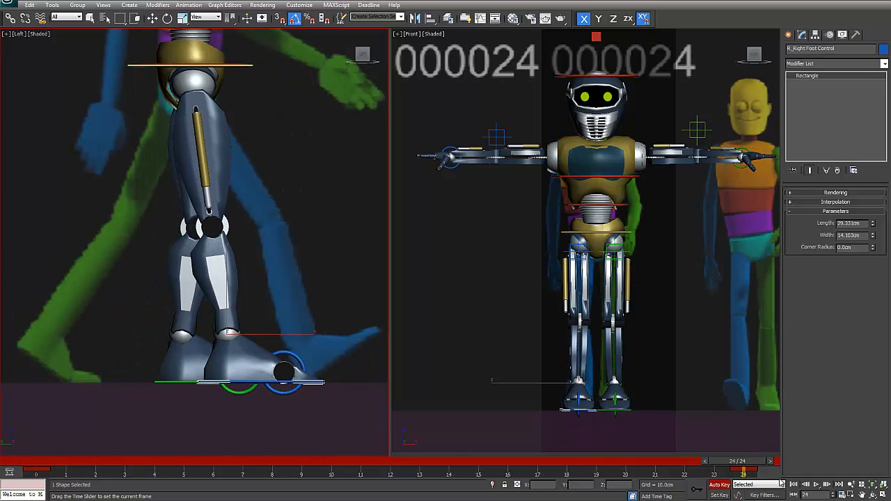
- Select the centre-of-gravity control at the robot's hips and compare the robot's body with the reference figure in the Left view
middle_click_drag(231, 99, 231, 159)
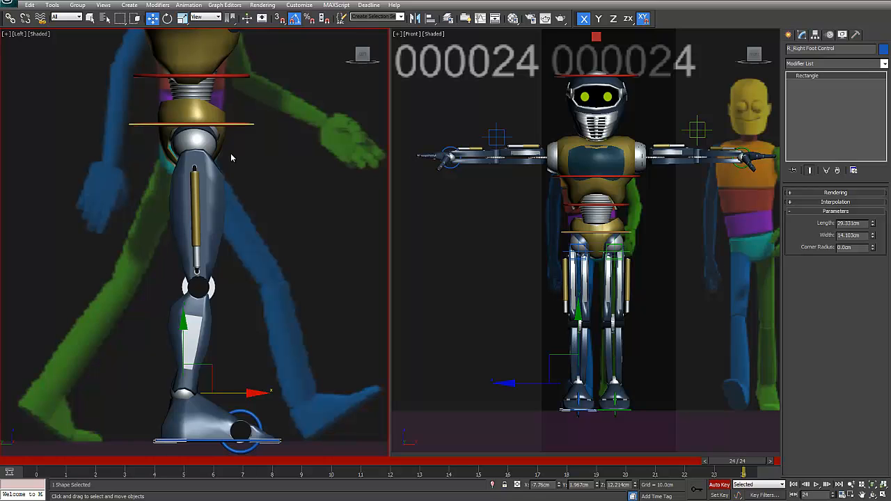
left_click(255, 126)
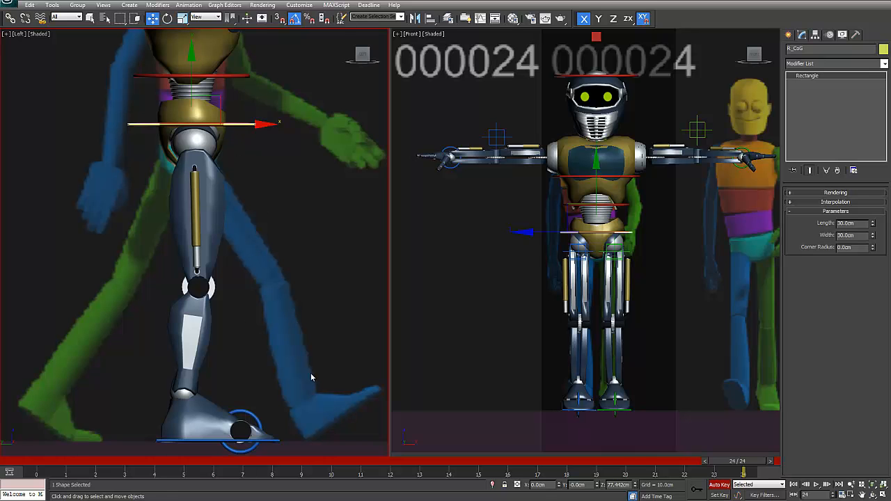
middle_click_drag(235, 314, 263, 316)
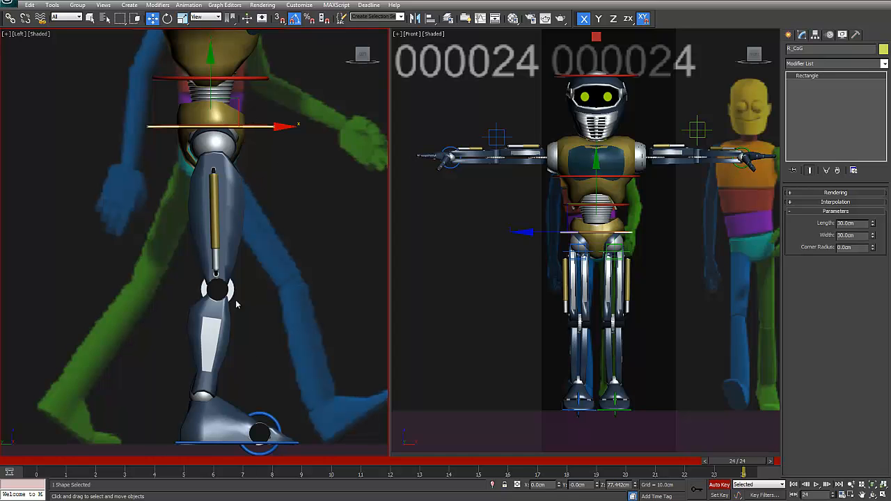
middle_click_drag(286, 185, 342, 386)
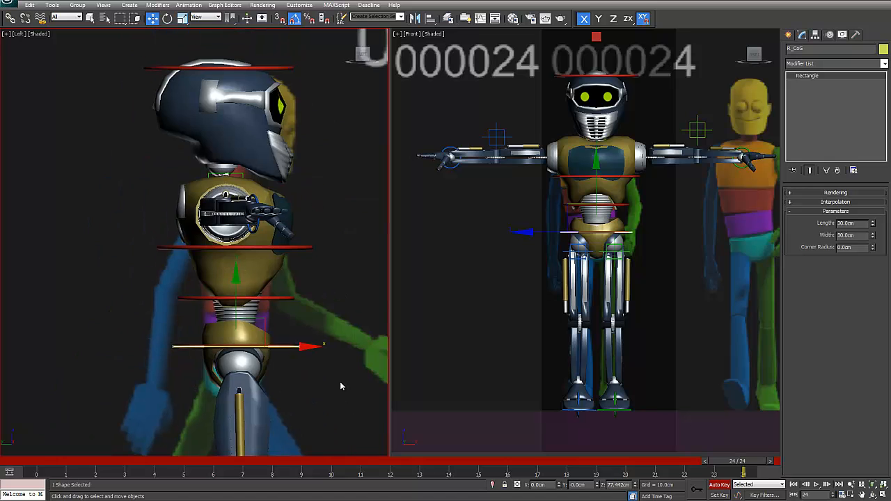
middle_click_drag(275, 314, 269, 303)
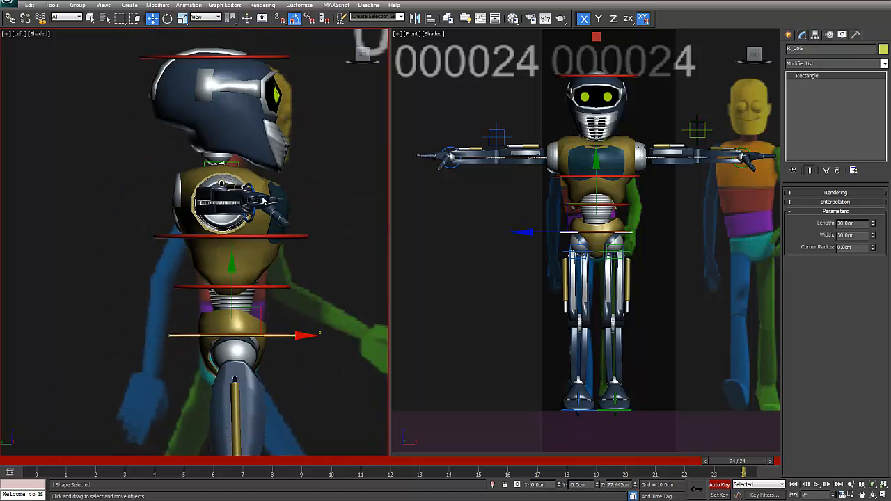
middle_click_drag(276, 270, 267, 237)
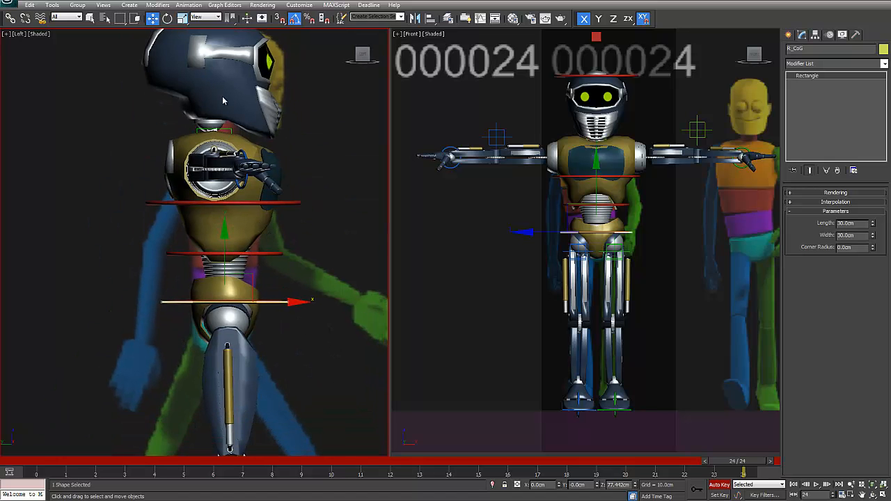
middle_click_drag(263, 279, 263, 257)
scroll(263, 257, "up", 2)
middle_click_drag(316, 300, 300, 195)
left_click(306, 268)
left_click(310, 262)
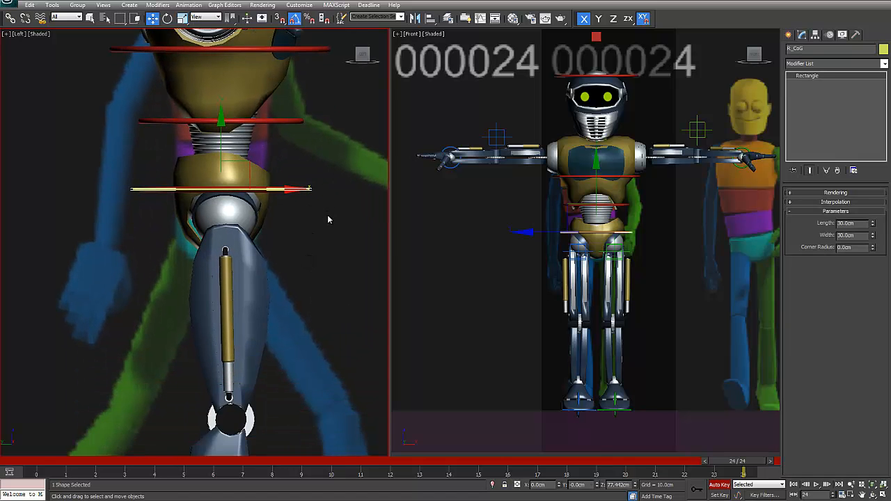
- Lower the centre-of-gravity control to a height of about 72.9 cm at frame 24, using the reference figure's body as the guide
scroll(262, 202, "down", 2)
left_click_drag(212, 156, 212, 172)
middle_click_drag(246, 178, 246, 292)
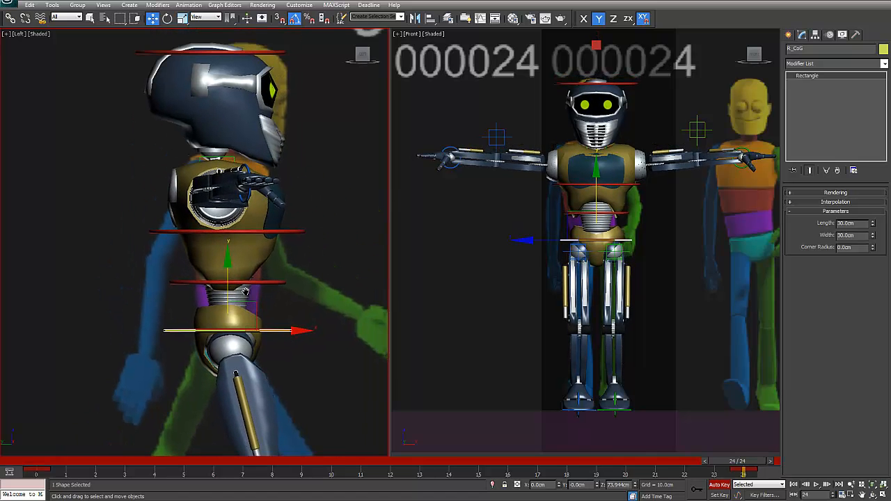
left_click_drag(227, 287, 226, 288)
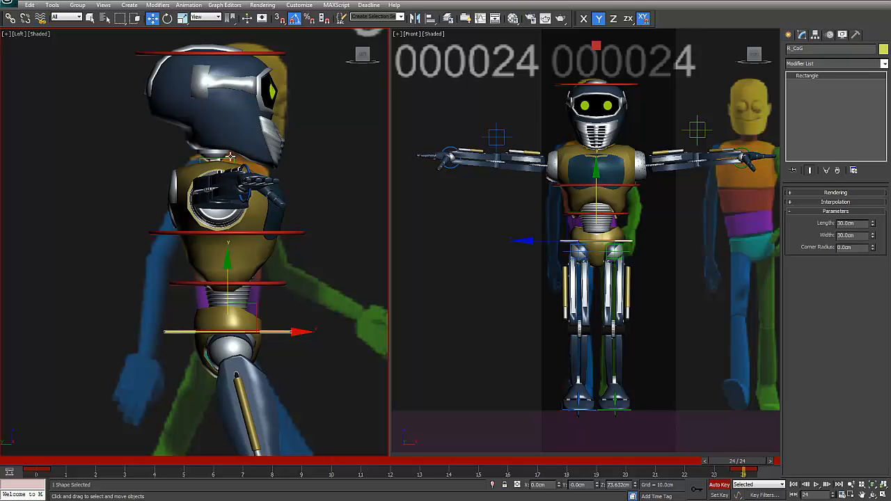
middle_click_drag(299, 167, 72, 205)
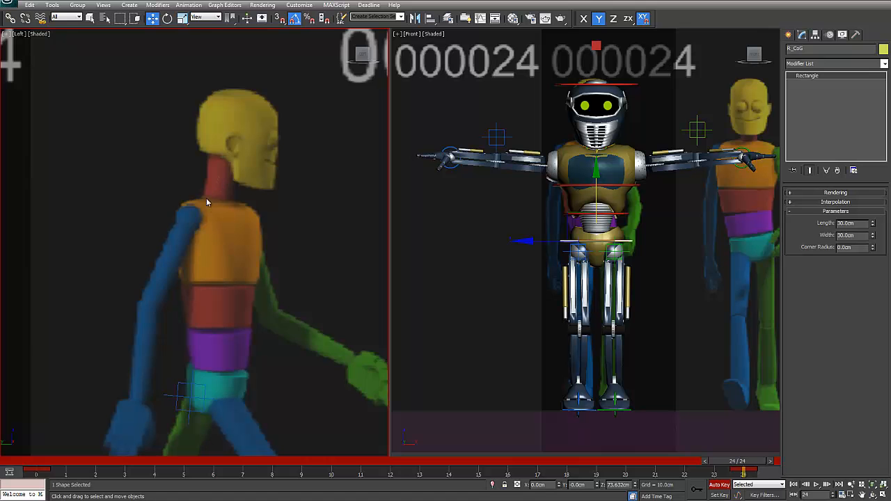
middle_click_drag(218, 209, 270, 178)
mouse_move(202, 259)
left_mouse_down()
mouse_move(204, 297)
mouse_move(205, 252)
mouse_move(207, 269)
left_mouse_up()
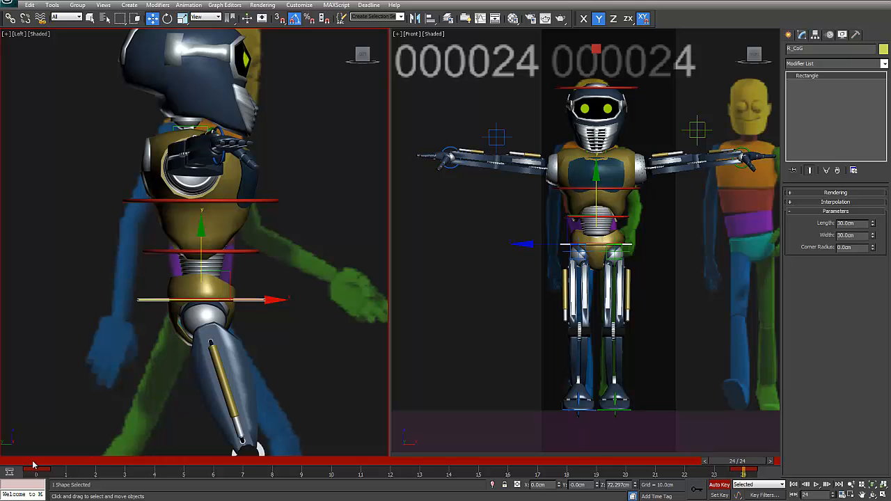
scroll(201, 349, "down", 4)
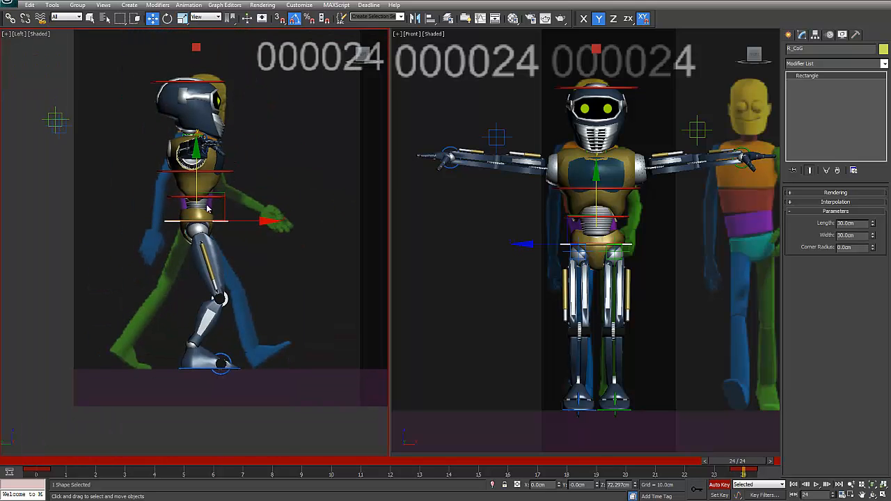
scroll(210, 183, "up", 2)
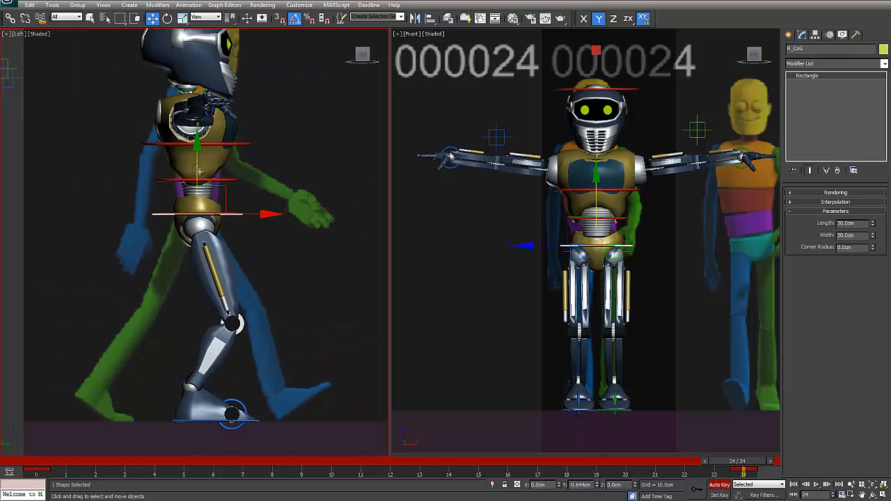
scroll(201, 176, "up", 3)
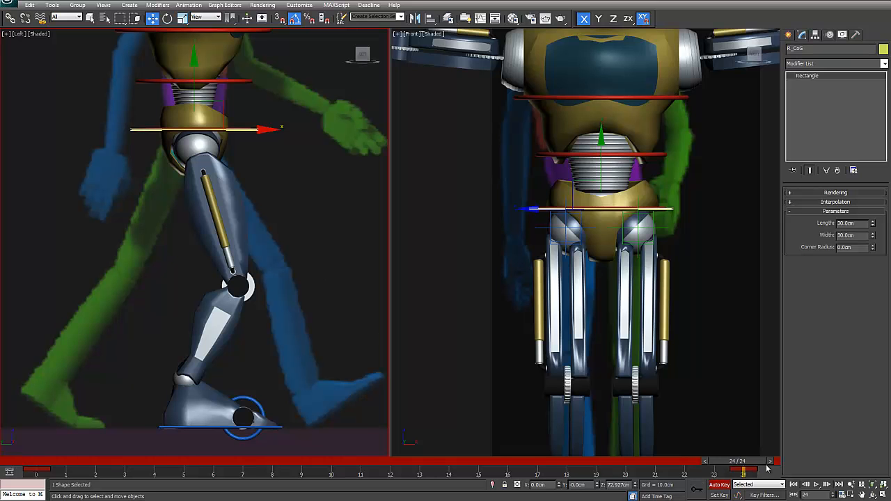
- Copy the centre-of-gravity key from frame 24 to frames 0 and 12, and move the time to frame 12
left_click(741, 471)
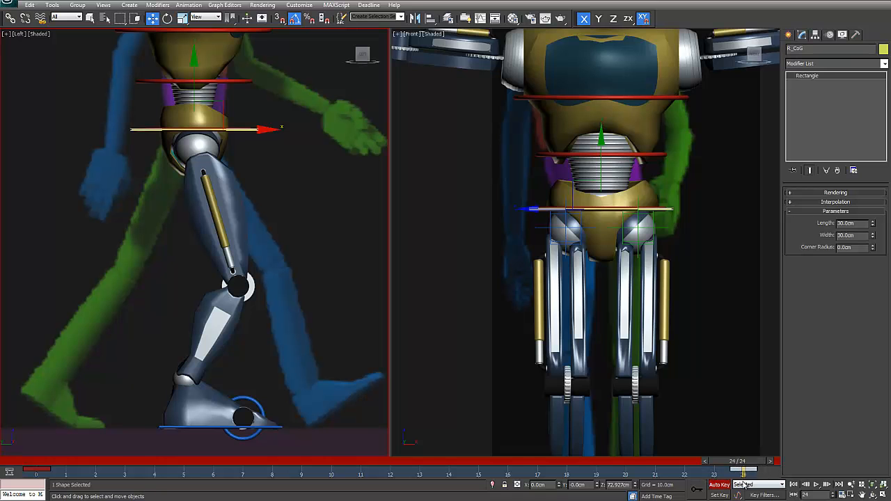
left_click_drag(744, 473, 2, 486, "shift")
left_click(49, 461)
left_click_drag(36, 462, 397, 479)
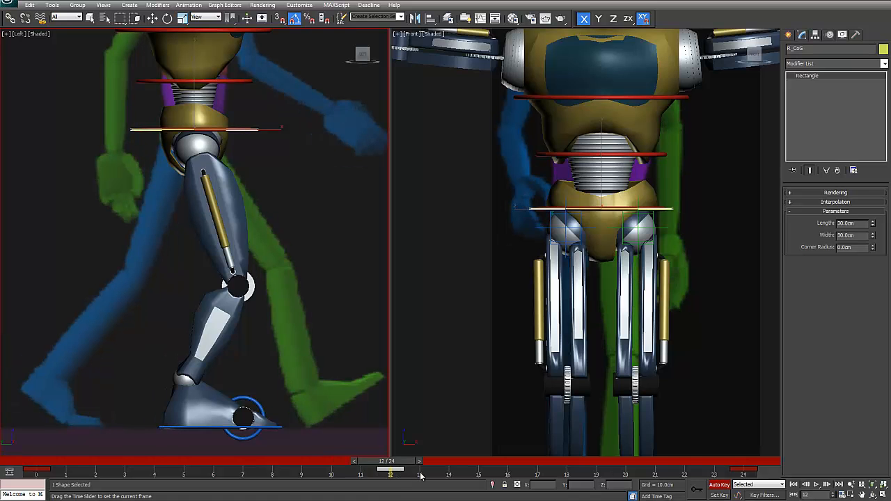
- At frame 6, move the centre-of-gravity control sideways to an X position of about -3.8 cm using the Front reference figure
key("w")
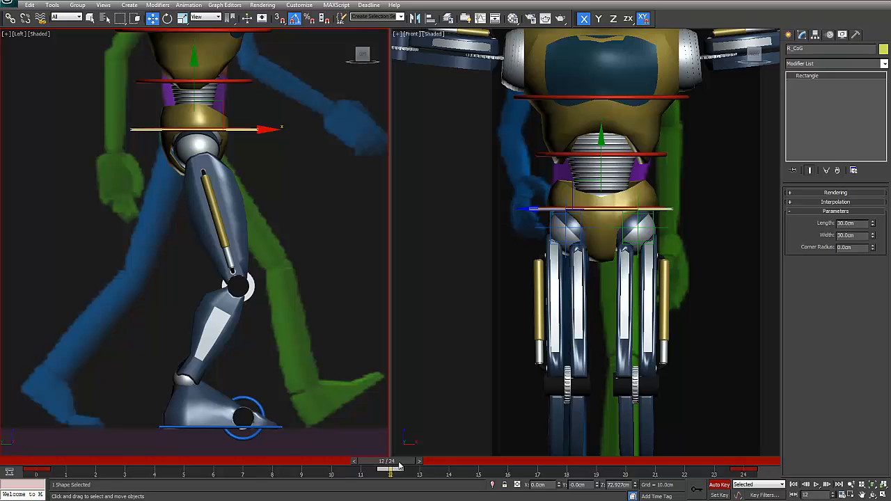
left_click_drag(401, 467, 225, 468)
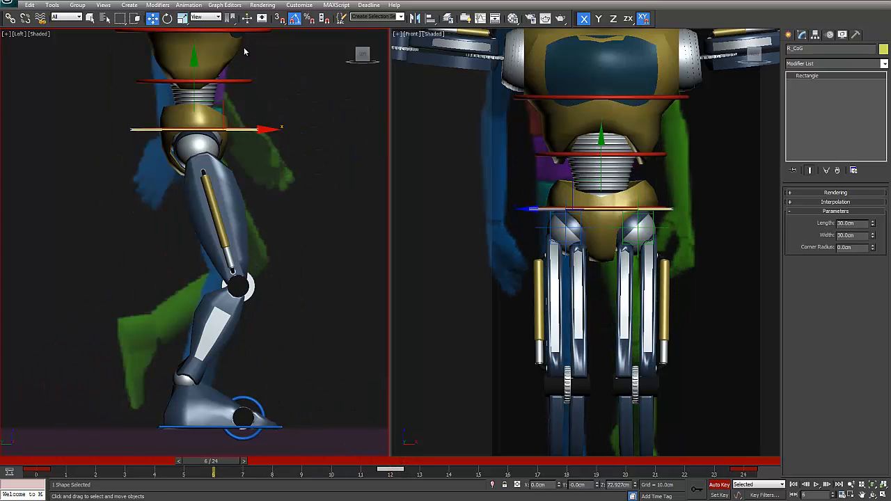
right_click(601, 207)
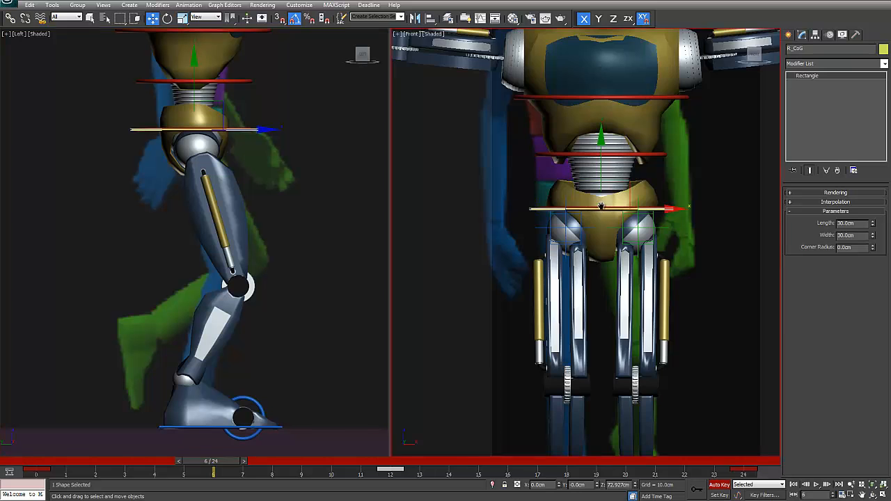
scroll(600, 206, "down", 2)
middle_click_drag(601, 207, 541, 181)
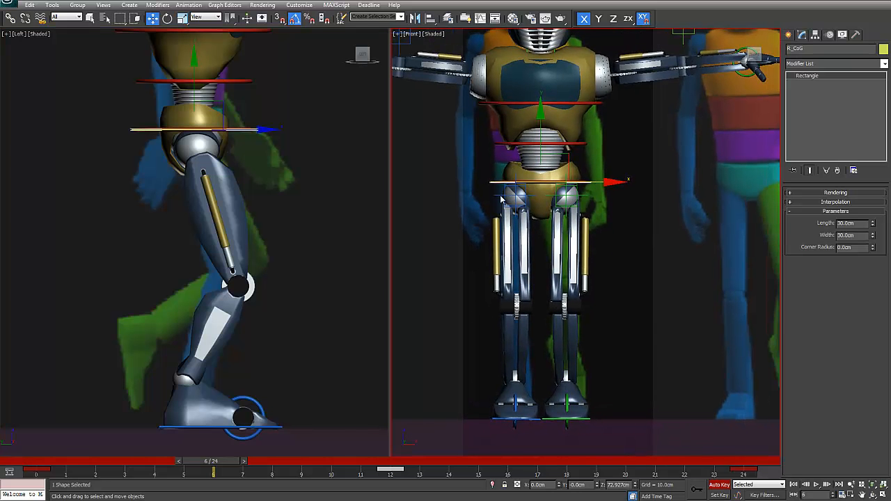
left_click_drag(602, 182, 589, 182)
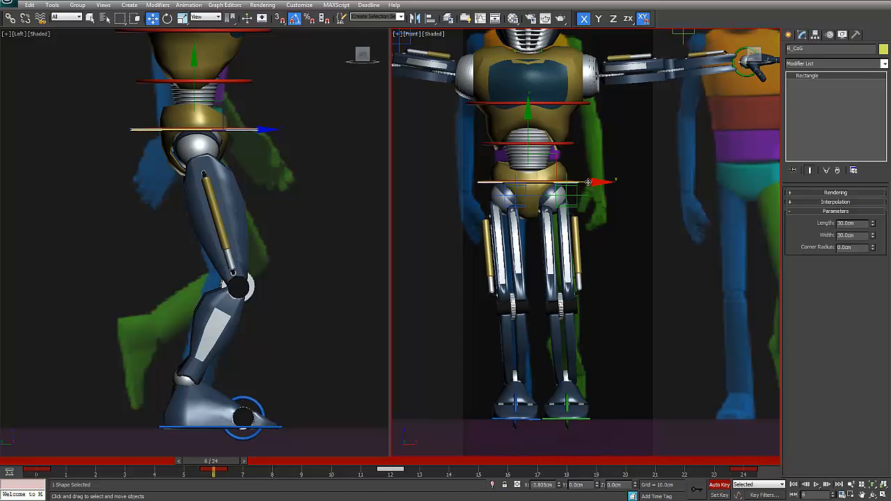
- Raise the centre-of-gravity control at frame 6 to a height of about 76.6 cm, matching the reference figure in the Left view
scroll(180, 287, "down", 3)
scroll(209, 244, "up", 2)
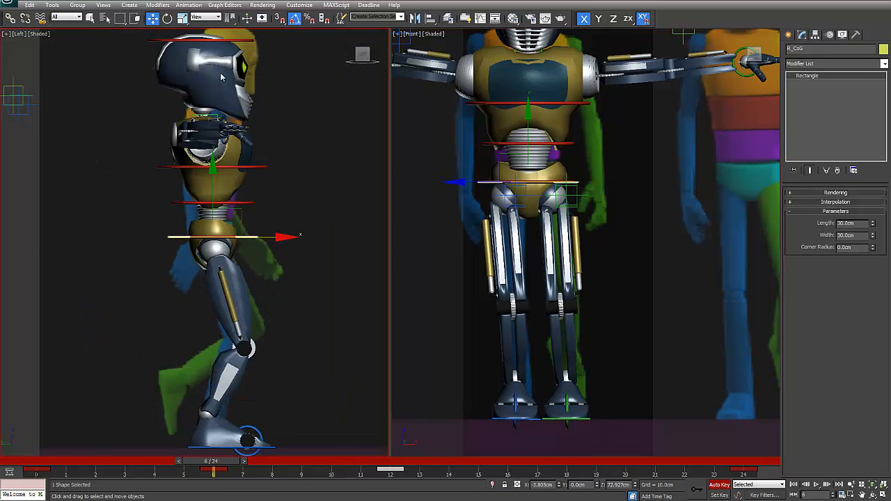
scroll(230, 181, "up", 1)
middle_click_drag(230, 181, 225, 228)
key("F6")
left_click_drag(217, 226, 217, 213)
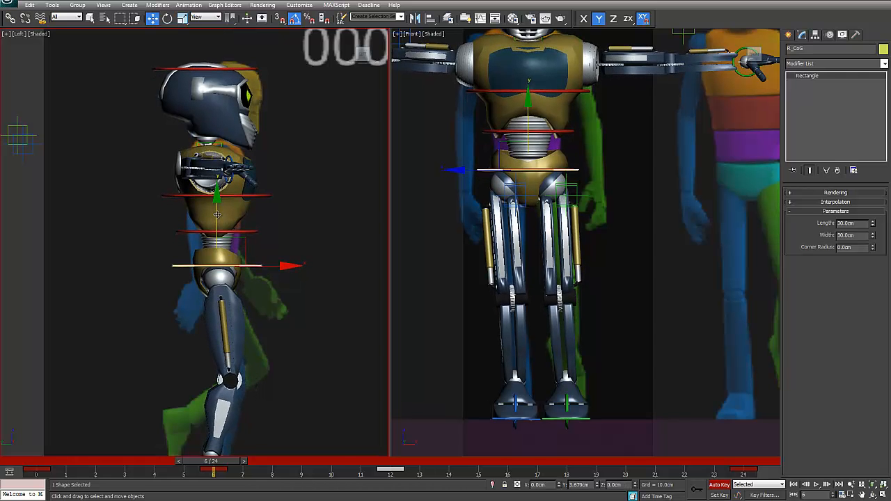
- Refine the centre-of-gravity control's sideways X position at frame 6 to about -3.4 cm in the Front view
left_click(478, 175)
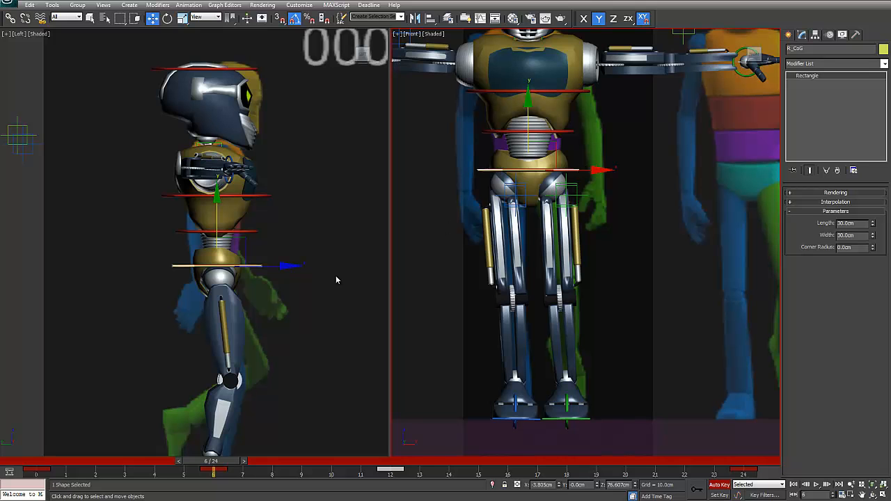
left_click_drag(266, 267, 241, 266)
key("ctrl+z")
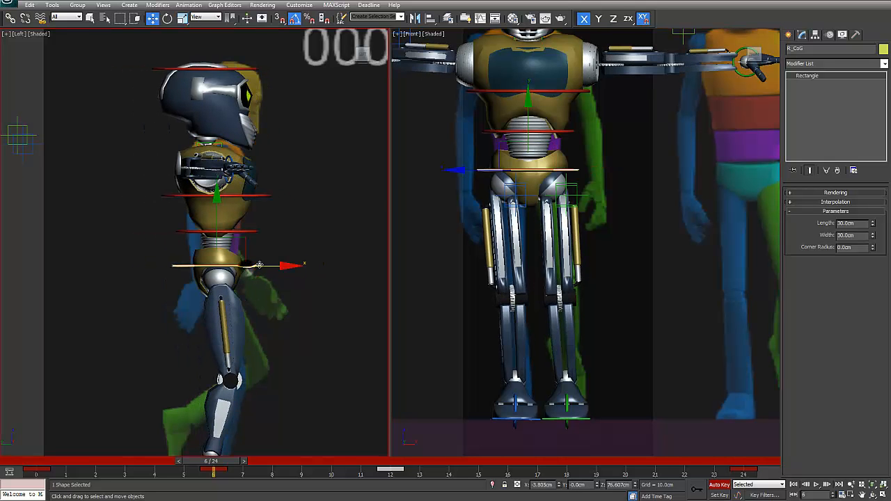
middle_click_drag(560, 174, 615, 212)
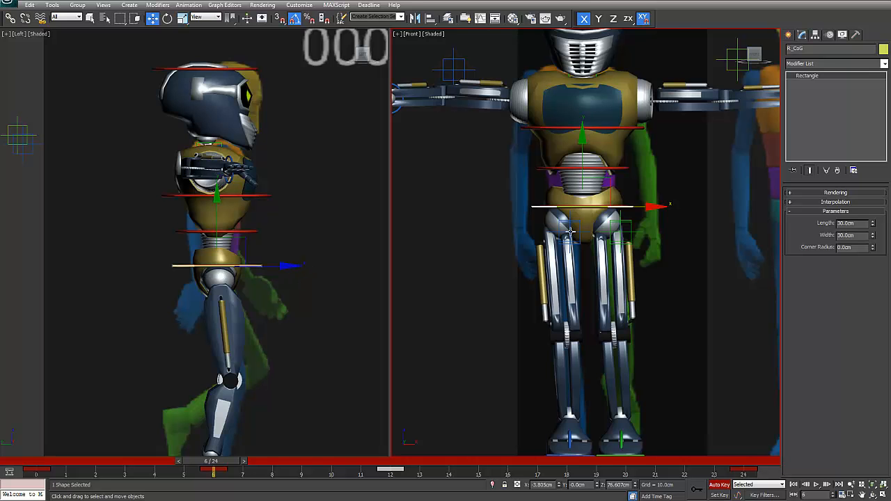
scroll(584, 208, "up", 2)
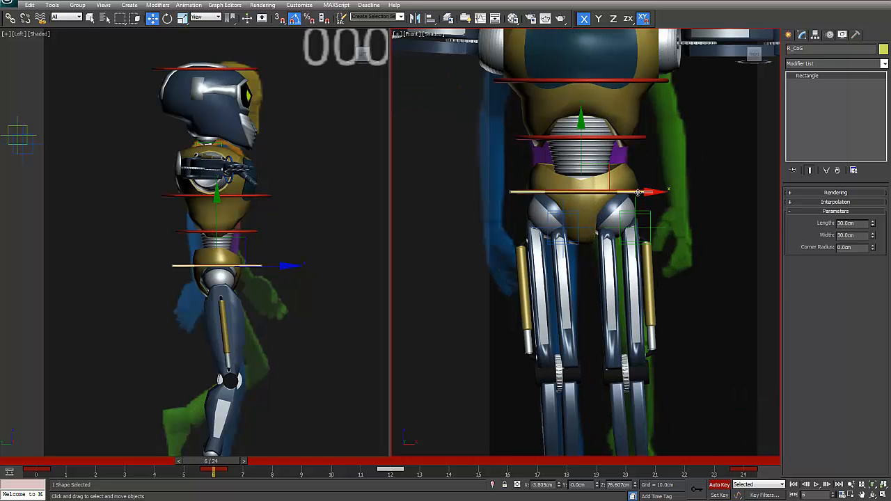
left_click_drag(638, 192, 641, 193)
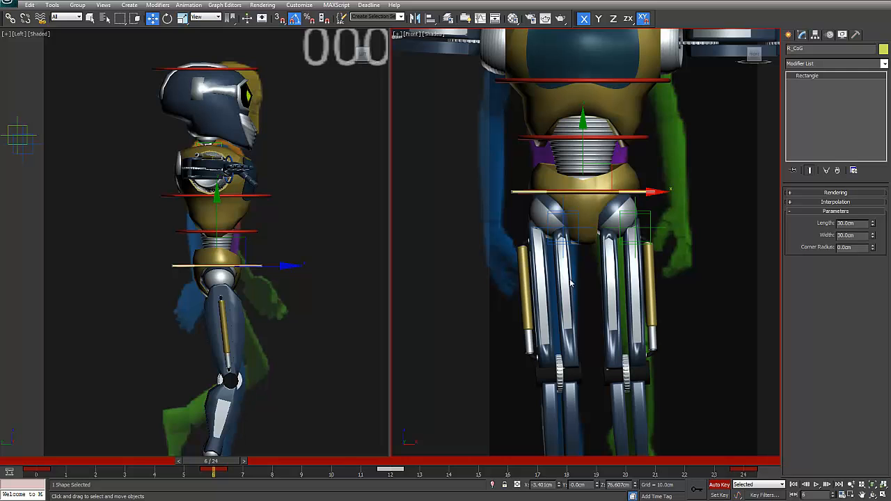
- At frame 18, raise the centre-of-gravity control to about 76.8 cm and shift it sideways toward the Front reference figure's body
left_click_drag(225, 468, 567, 462)
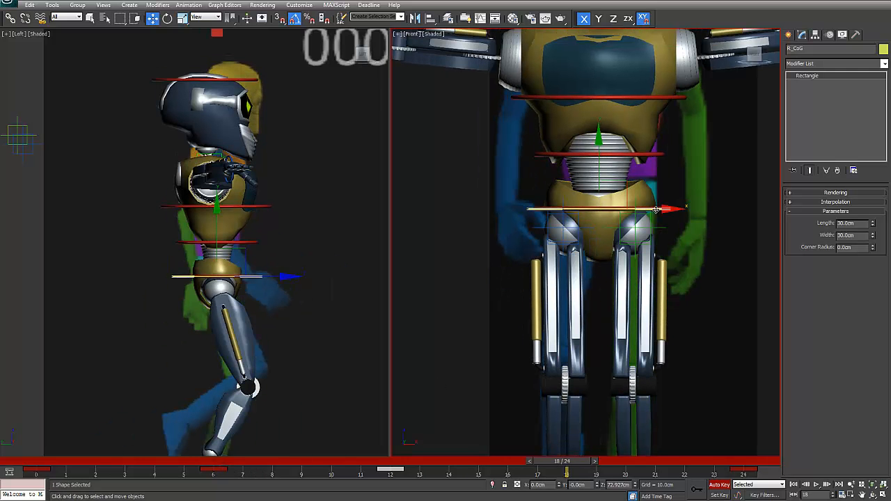
left_click_drag(218, 224, 219, 213)
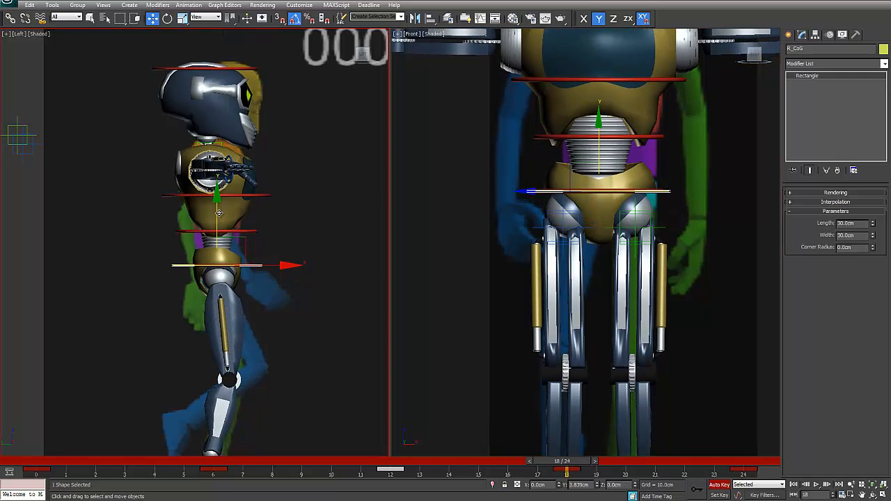
right_click(562, 200)
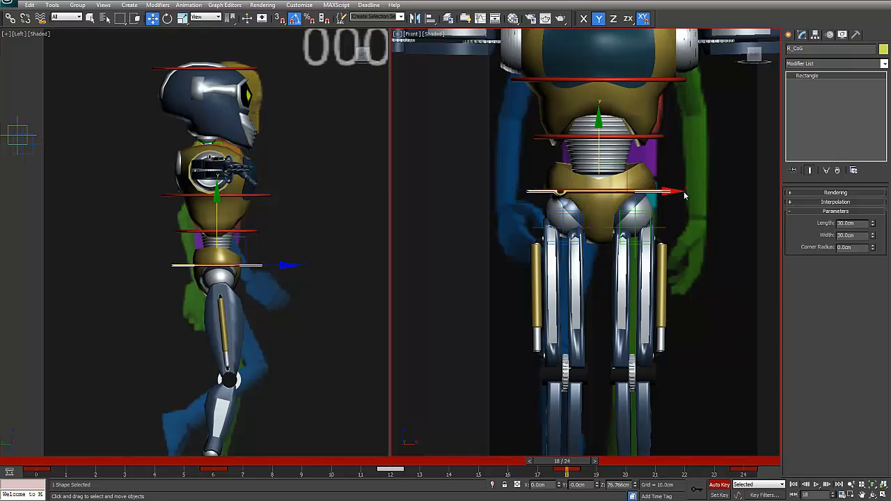
left_click_drag(650, 192, 660, 192)
- At frame 3, lower the centre-of-gravity control to about 71 cm and set its sideways X position to about -1.6 cm
left_click_drag(546, 462, 143, 491)
key("w")
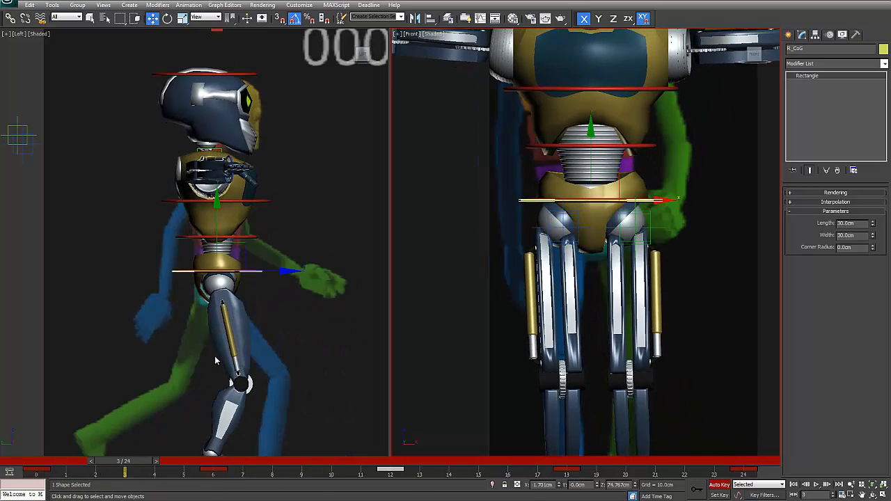
mouse_move(219, 200)
middle_mouse_down()
mouse_move(223, 148)
mouse_move(231, 204)
middle_mouse_up()
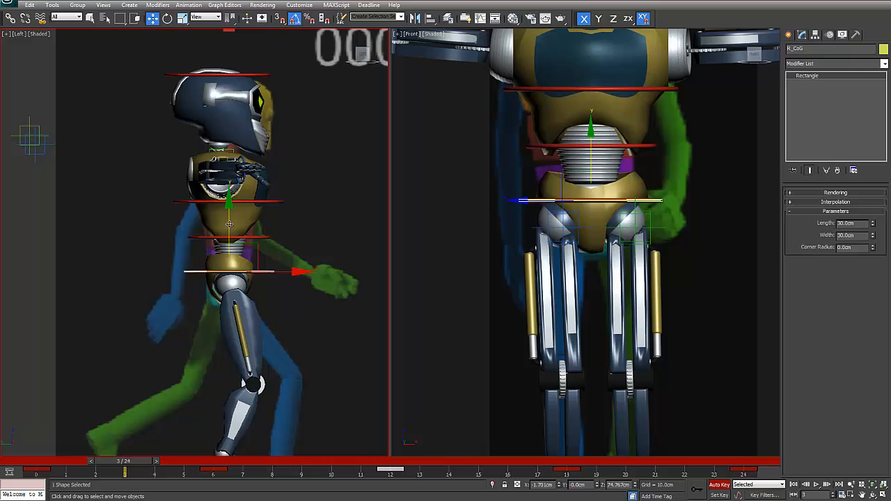
left_click_drag(230, 224, 228, 235)
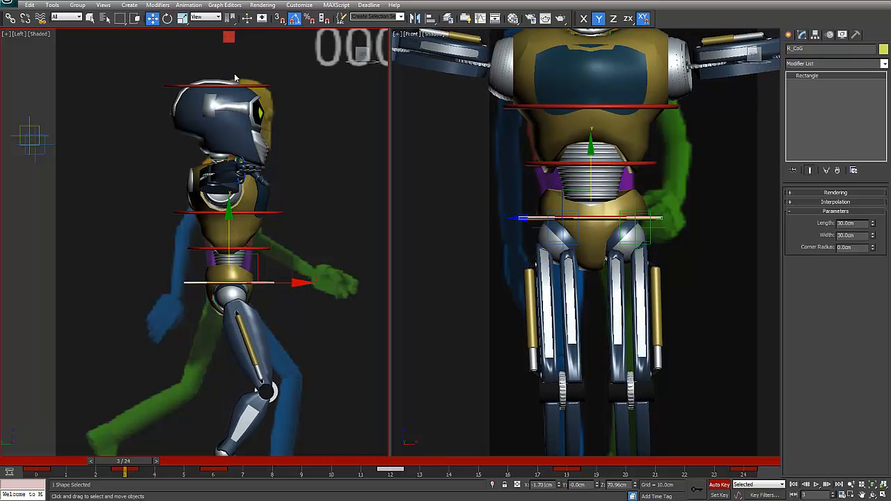
middle_click_drag(273, 244, 258, 154)
middle_click_drag(261, 190, 255, 248)
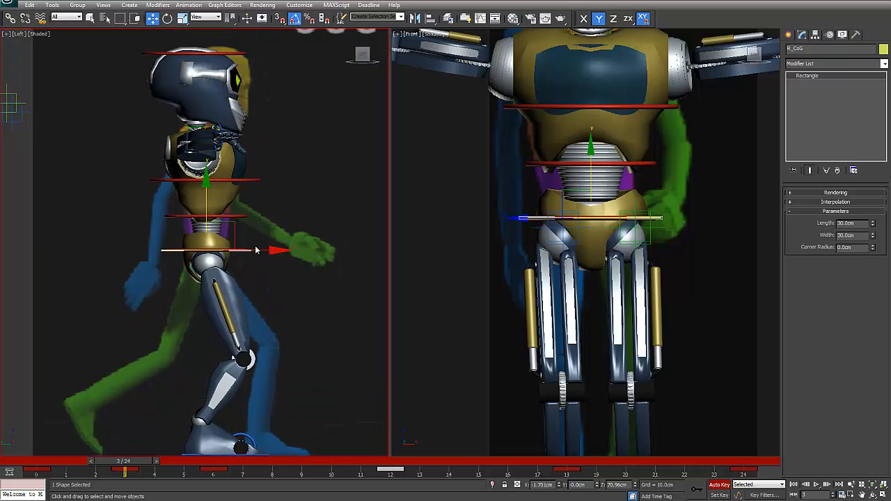
left_click(537, 220)
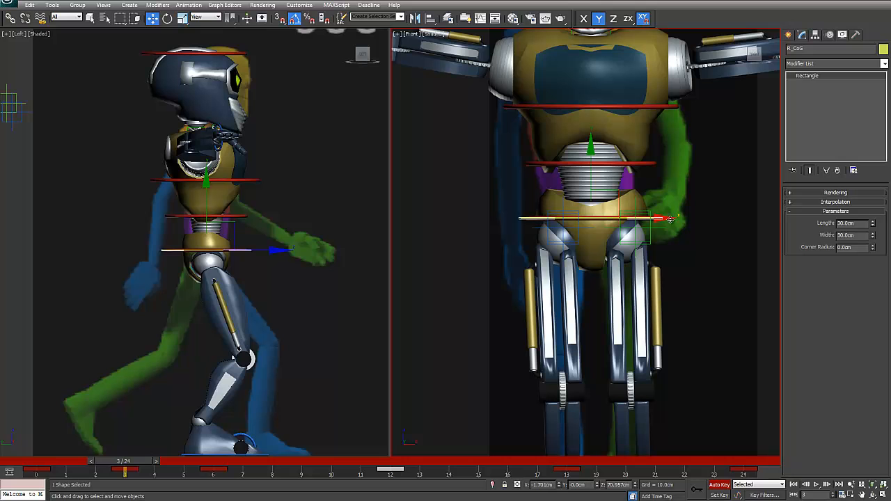
left_click_drag(654, 220, 655, 220)
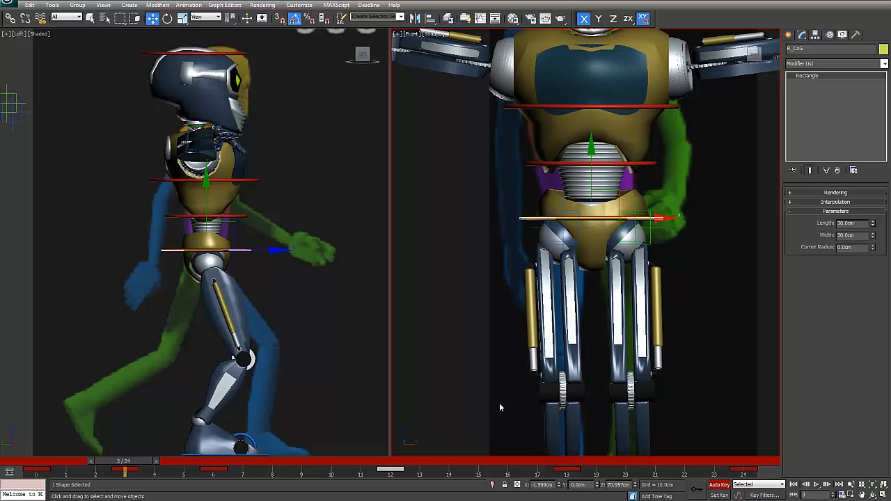
- At frame 9, raise the centre-of-gravity control to a height of about 78.9 cm to match the Left reference figure
left_click(304, 463)
scroll(225, 317, "up", 2)
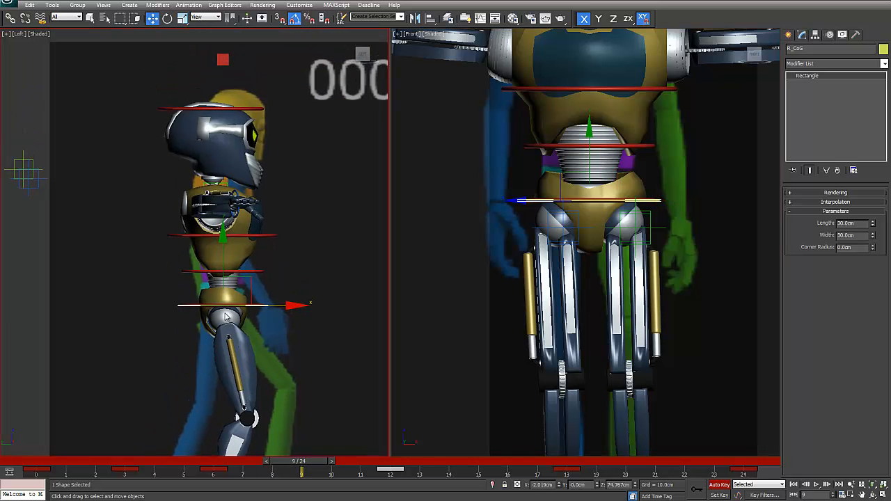
left_click_drag(228, 253, 224, 241)
middle_click_drag(225, 241, 199, 74)
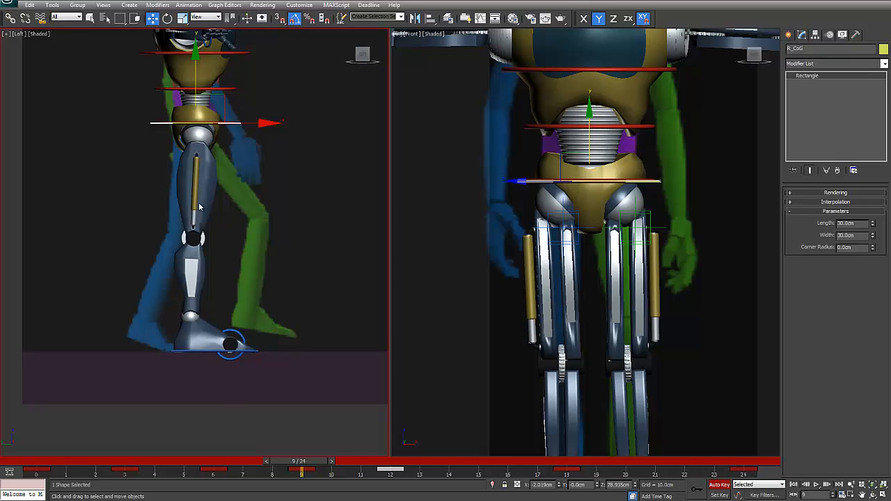
middle_click_drag(199, 207, 187, 258)
middle_click_drag(202, 212, 205, 327)
scroll(206, 243, "up", 3)
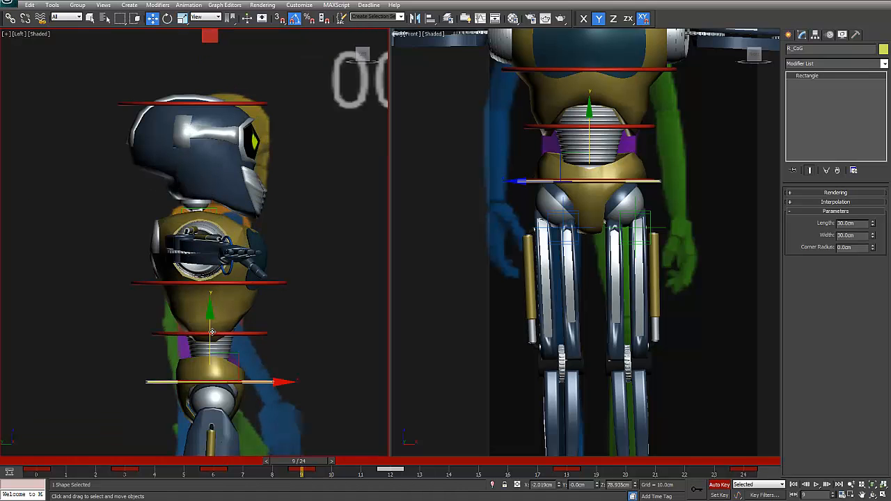
left_click_drag(211, 341, 211, 341)
- Shift the centre-of-gravity control sideways at frame 9 to an X position of about -2.8 cm in the Front view
middle_click_drag(562, 334, 527, 346)
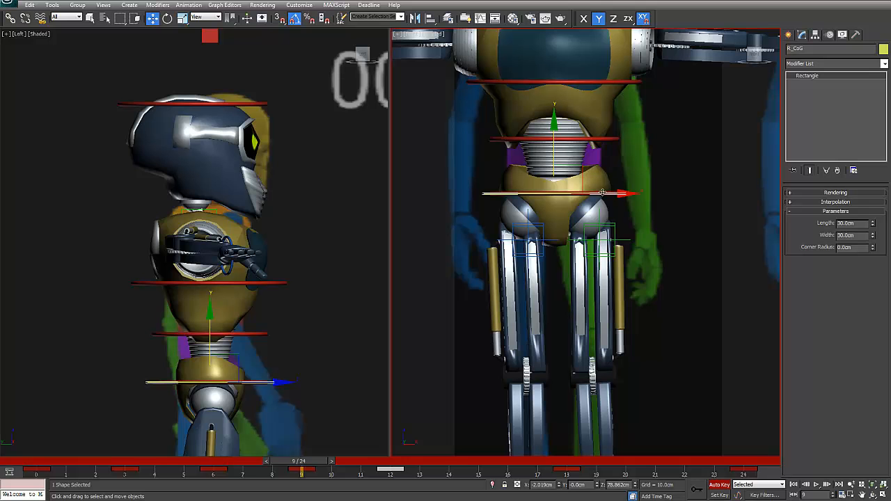
left_click_drag(603, 193, 602, 196)
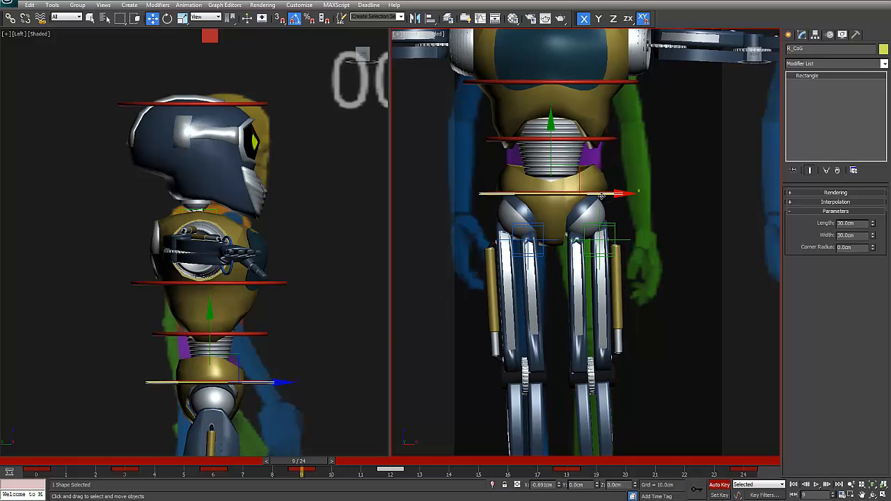
middle_click_drag(372, 324, 215, 198)
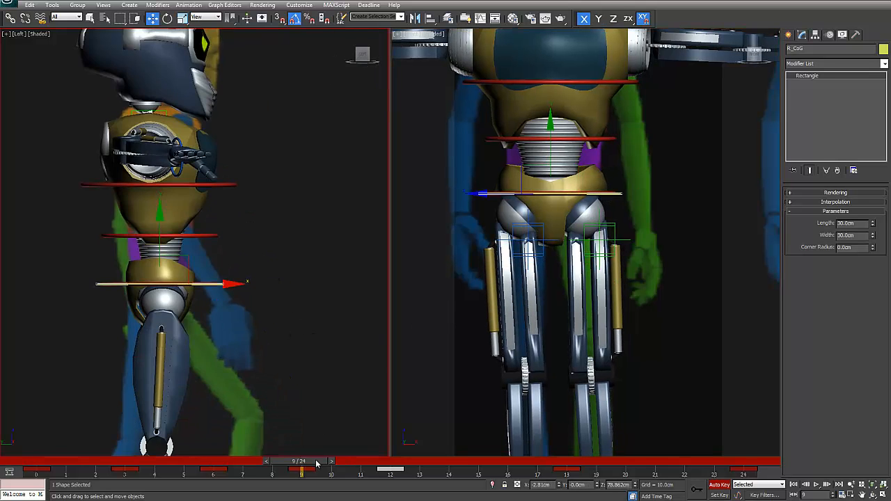
- At frame 15, lower the centre-of-gravity control to match the Left reference figure and adjust it slightly sideways in the Front view
left_click_drag(317, 462, 478, 461)
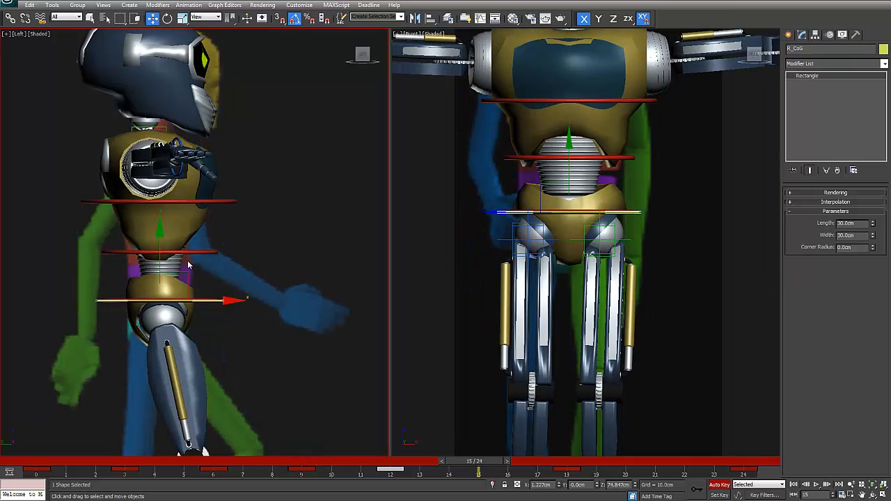
middle_click_drag(188, 264, 207, 322)
left_click_drag(201, 300, 197, 318)
middle_click_drag(255, 362, 237, 259)
left_click(508, 231)
left_click_drag(618, 231, 613, 232)
- At frame 21, raise the centre-of-gravity control to a height of about 78.8 cm to match the Left reference figure
left_click_drag(492, 465, 658, 470)
key("w")
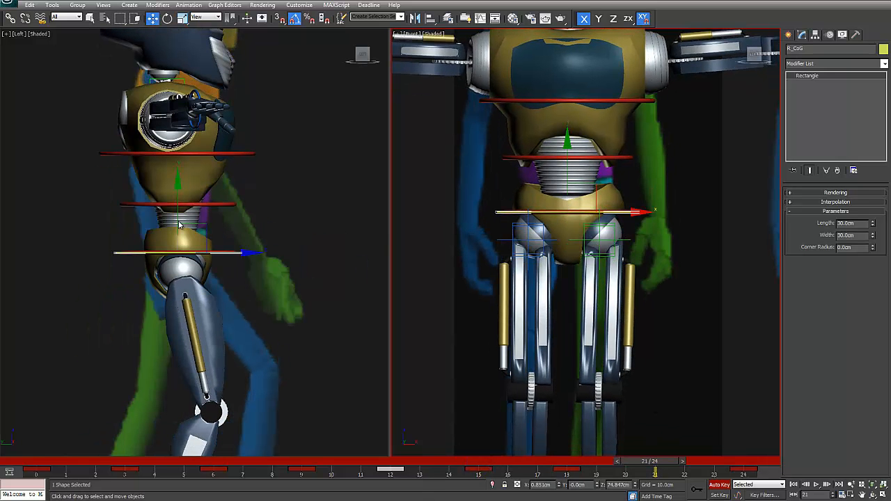
scroll(179, 224, "down", 3)
scroll(202, 250, "up", 5)
left_click_drag(211, 273, 211, 265)
middle_click_drag(211, 265, 233, 324)
left_click_drag(227, 316, 227, 309)
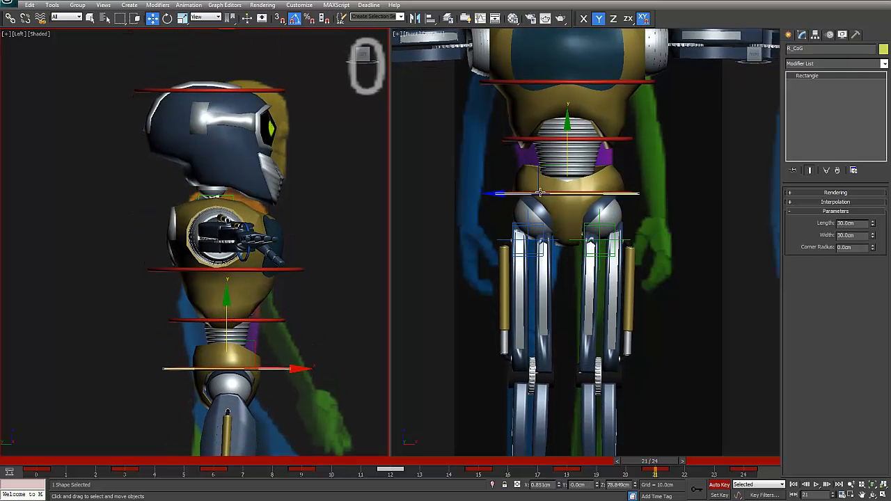
- Shift the centre-of-gravity control sideways at frame 21 to an X position of about 1.4 cm in the Front view
left_click_drag(632, 195, 628, 194)
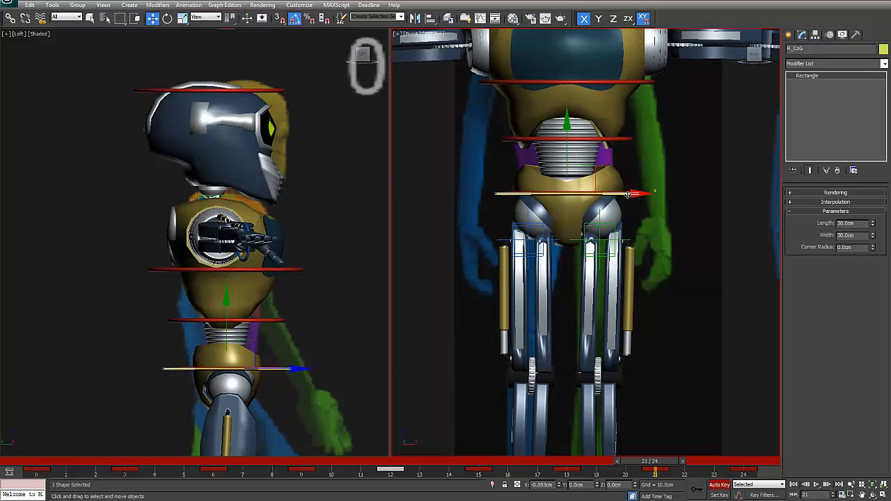
scroll(573, 349, "down", 2)
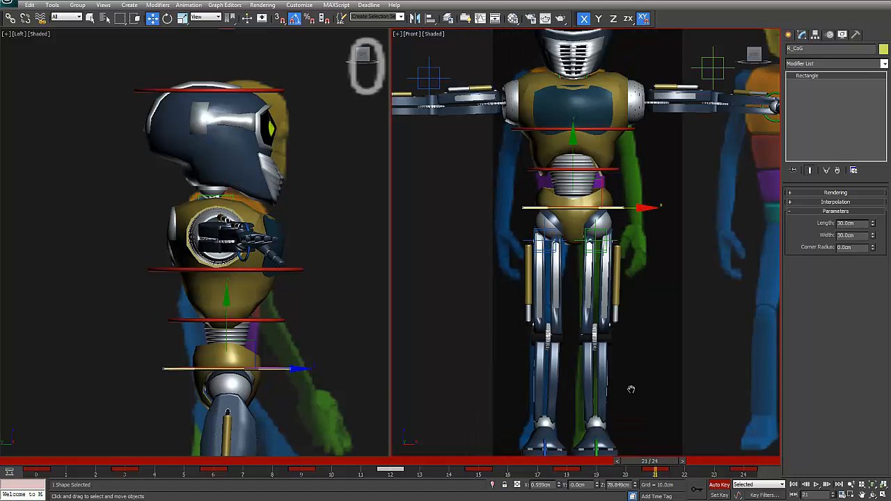
middle_click_drag(630, 389, 602, 373)
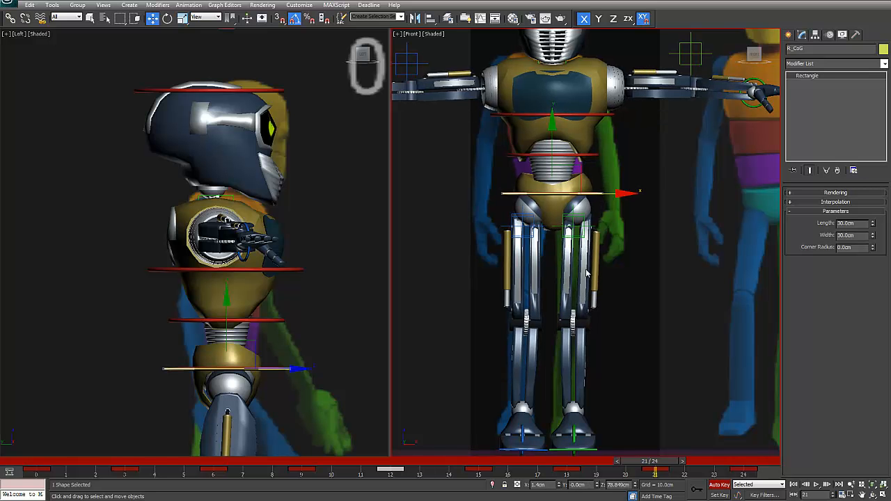
- Scrub and play the animation to review the centre-of-gravity motion against the reference figure, stopping at frame 12
scroll(599, 216, "down", 2)
middle_click_drag(571, 441, 564, 429)
left_click_drag(650, 461, 446, 461)
key("/")
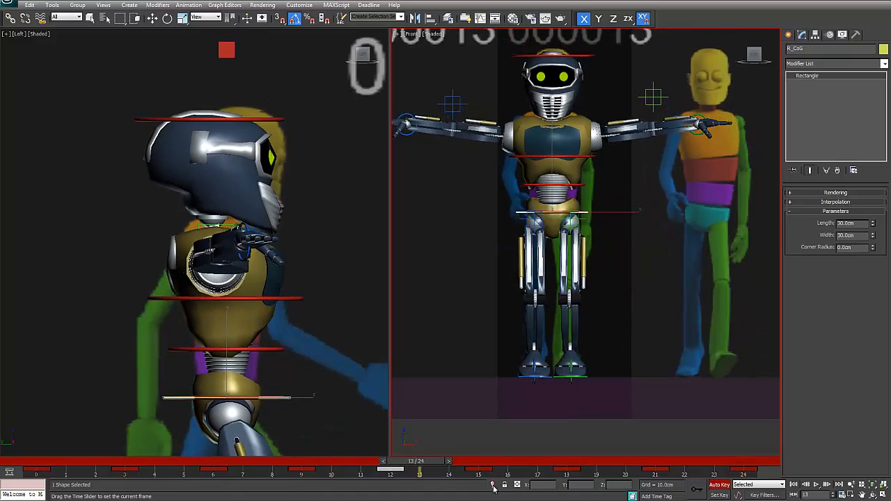
key("w")
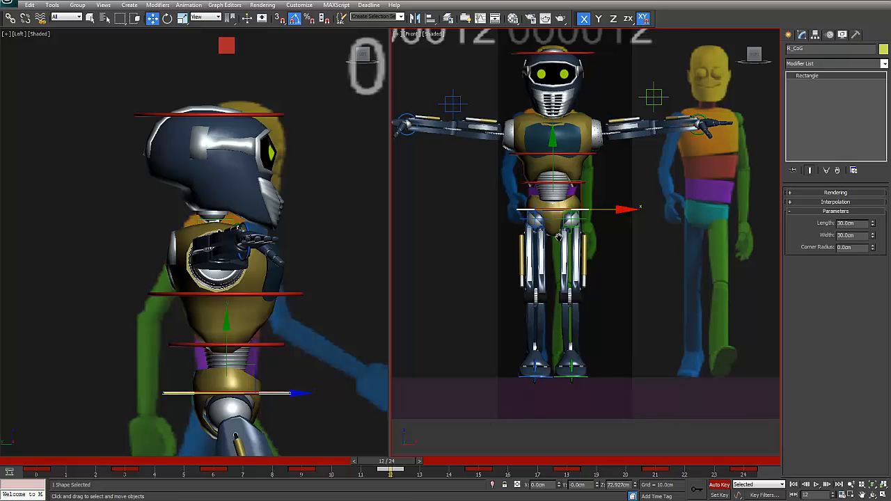
- At frame 12, shift the centre-of-gravity control sideways in the Front view to an X position of about -1.5 cm
scroll(564, 235, "up", 2)
left_click_drag(598, 198, 590, 199)
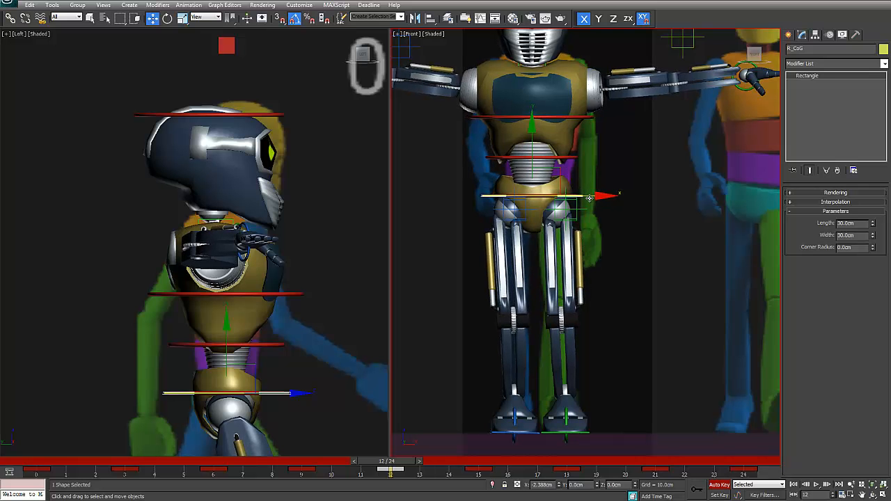
left_click_drag(591, 198, 591, 197)
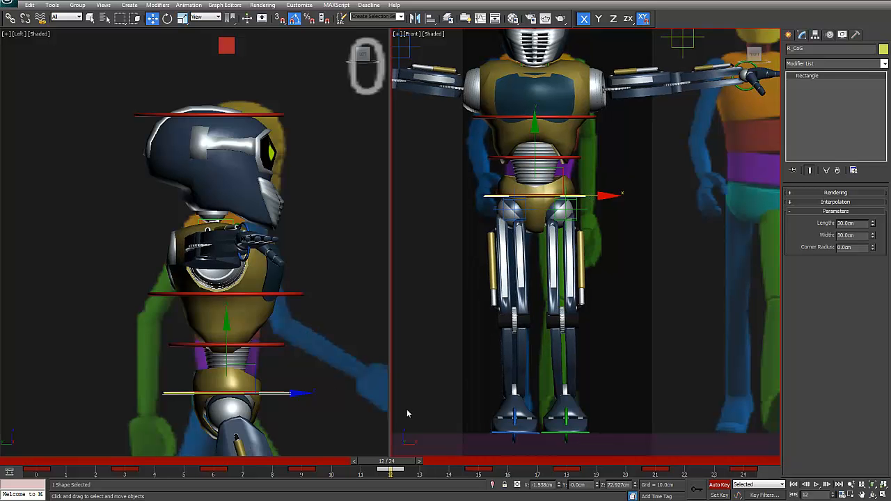
- Copy the centre-of-gravity control's key from frame 0 to frame 24 so the cycle starts and ends alike
left_click_drag(387, 461, 797, 490)
key("w")
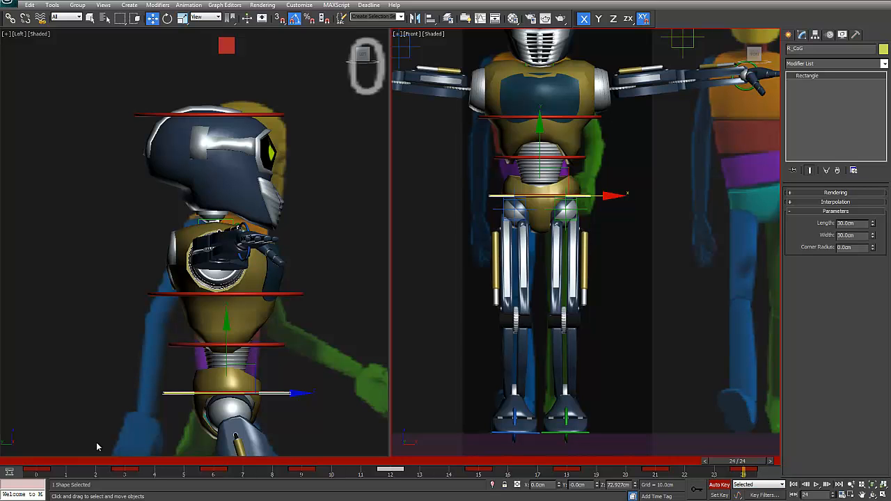
left_click_drag(63, 474, 31, 469)
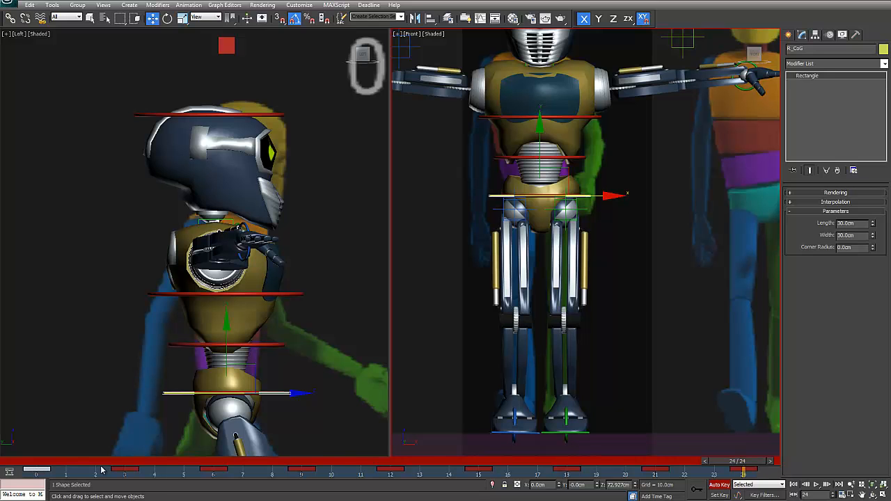
key("ctrl+s")
left_click_drag(36, 470, 799, 461, "shift")
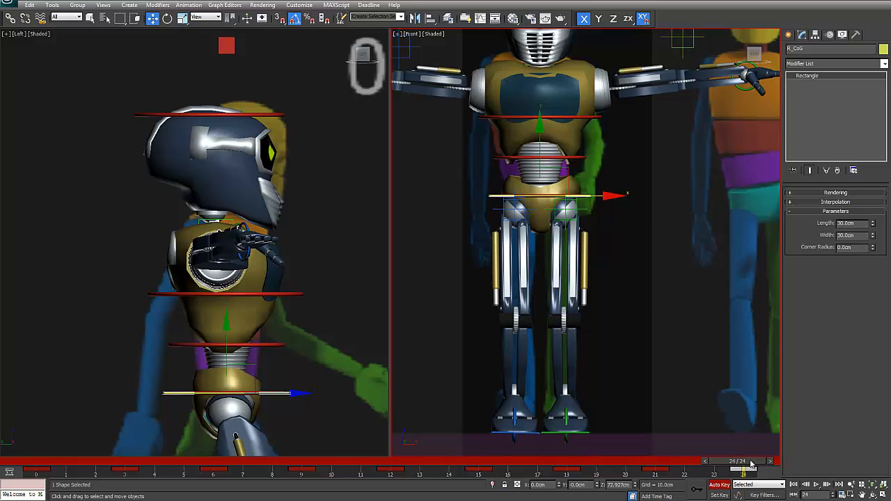
- Select the right foot control and move it forward at frame 24 towards the leading blue foot of the Left reference figure
key("Home")
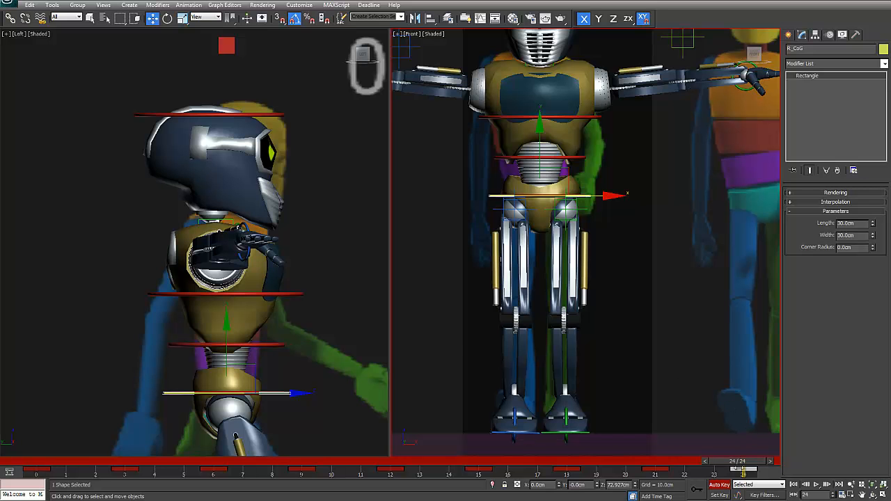
middle_click_drag(245, 303, 236, 164)
left_click(228, 388)
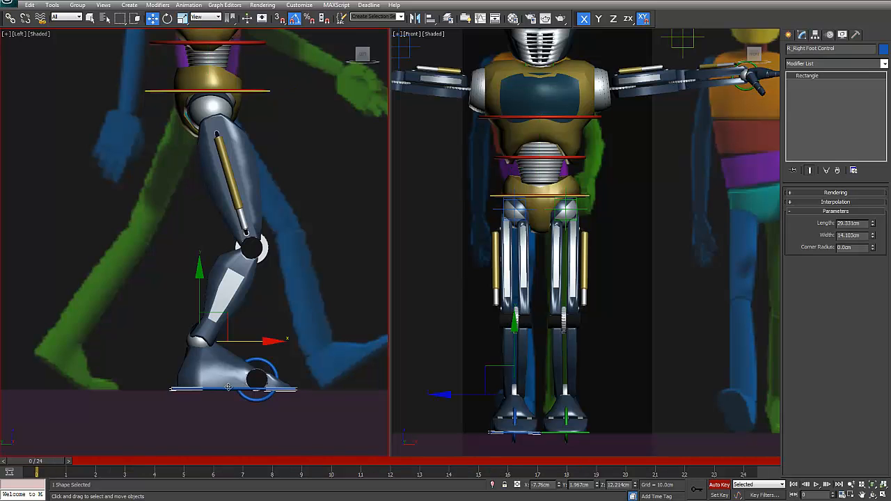
middle_click_drag(263, 388, 235, 378)
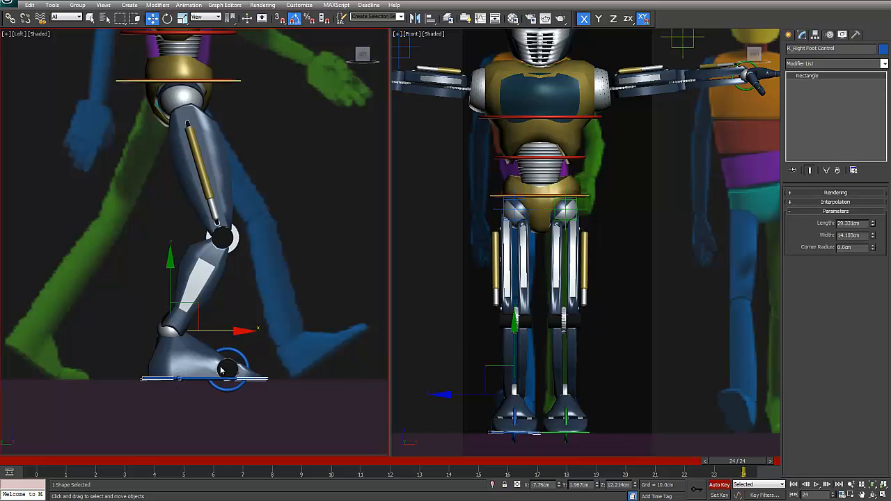
left_click_drag(221, 331, 357, 320)
middle_click_drag(341, 350, 246, 221)
scroll(239, 354, "up", 2)
scroll(241, 292, "up", 2)
- Rotate the right foot control toe-up to match the angle of the blue reference foot at frame 24
right_click(243, 237)
left_click(269, 256)
mouse_move(270, 227)
left_mouse_down()
mouse_move(266, 199)
mouse_move(273, 229)
left_mouse_up()
right_click(275, 236)
left_click(278, 239)
right_click(293, 251)
left_click(313, 259)
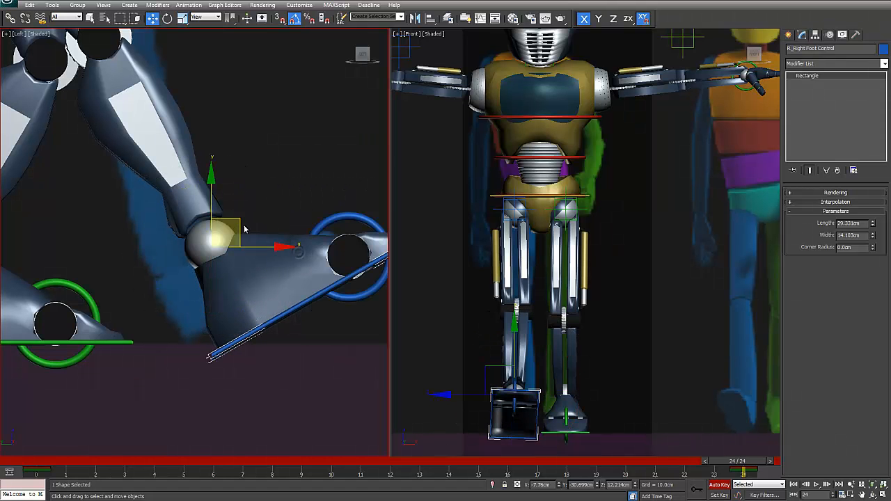
- Reposition the right foot control and fine-tune its toe-up rotation with angle snap turned off
left_click_drag(259, 245, 210, 294)
right_click(154, 289)
left_click(181, 300)
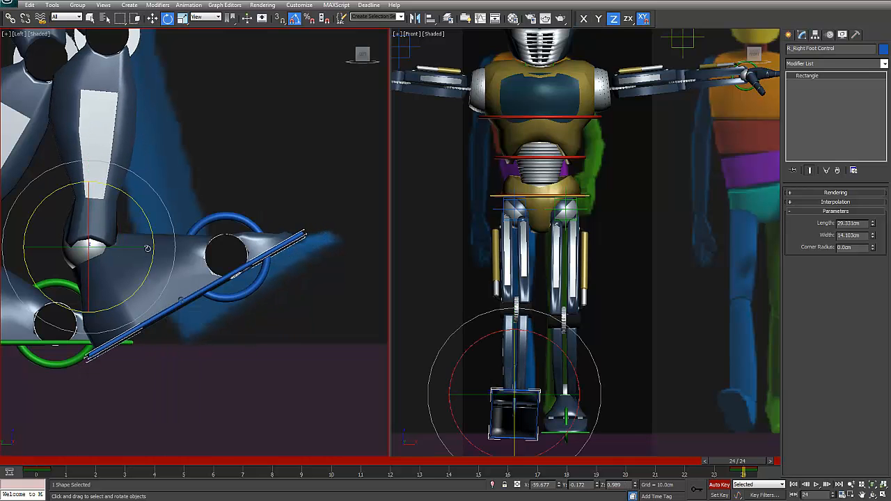
left_click_drag(155, 238, 156, 244)
left_click(294, 19)
left_click_drag(152, 235, 155, 233)
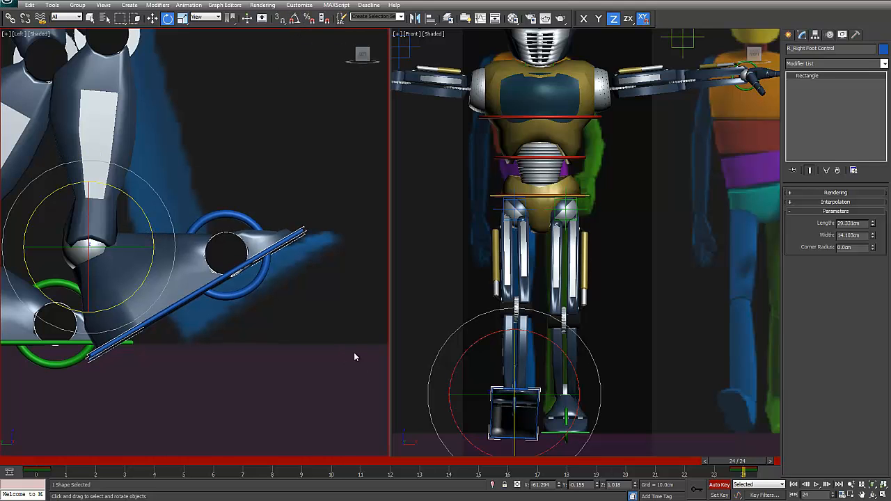
- Set the rotation coordinate system to Local and move the right foot control to about Y -25.9 cm, Z 13.2 cm
left_click(205, 17)
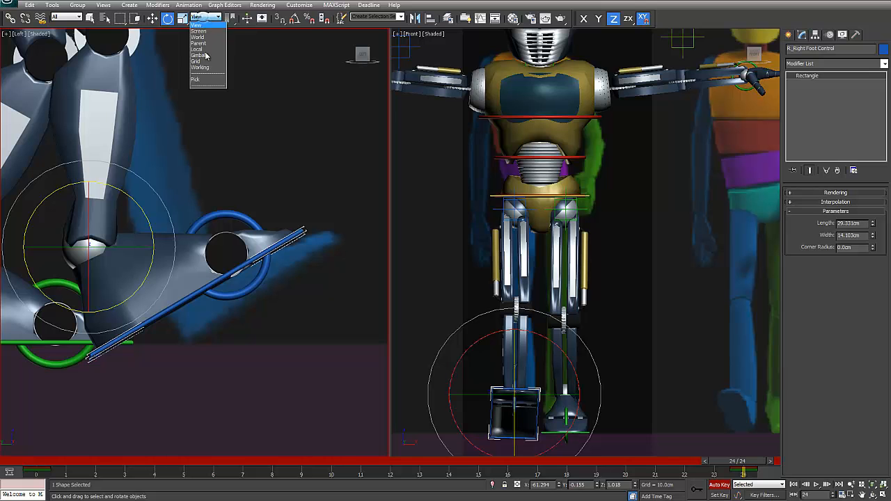
left_click(205, 50)
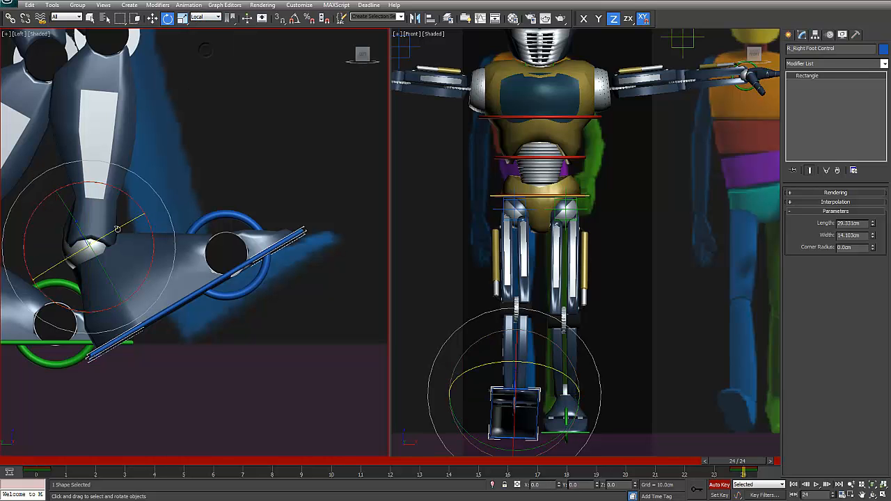
left_click_drag(154, 237, 213, 246)
key("w")
left_click_drag(171, 197, 173, 189)
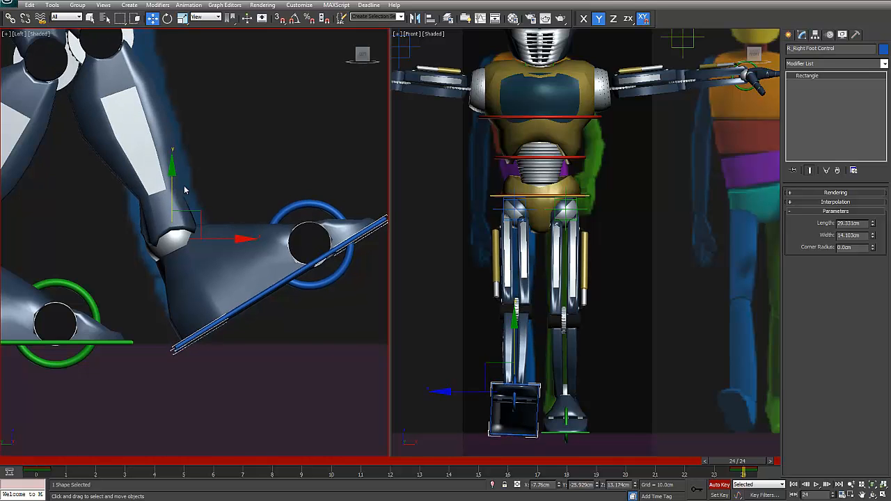
middle_click_drag(185, 189, 205, 298)
scroll(206, 296, "down", 5)
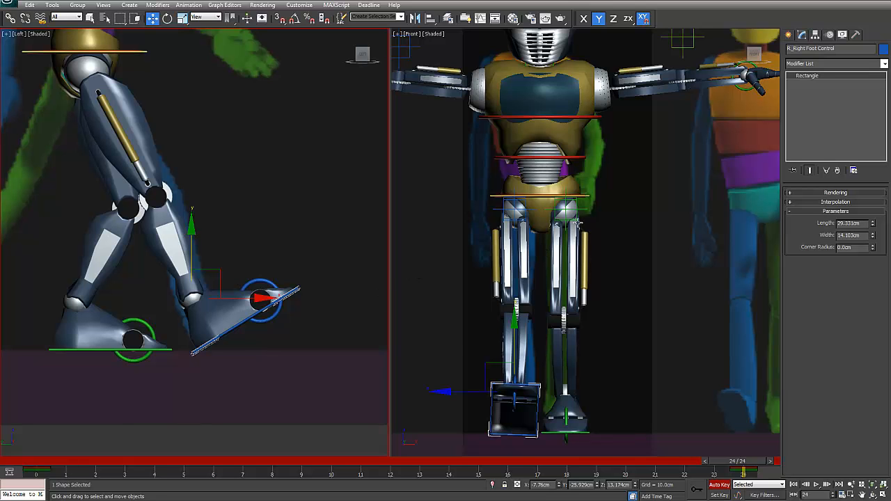
- Select the R_HipRotator circle around the pelvis and activate Rotate for it in the Front view
left_click(550, 197)
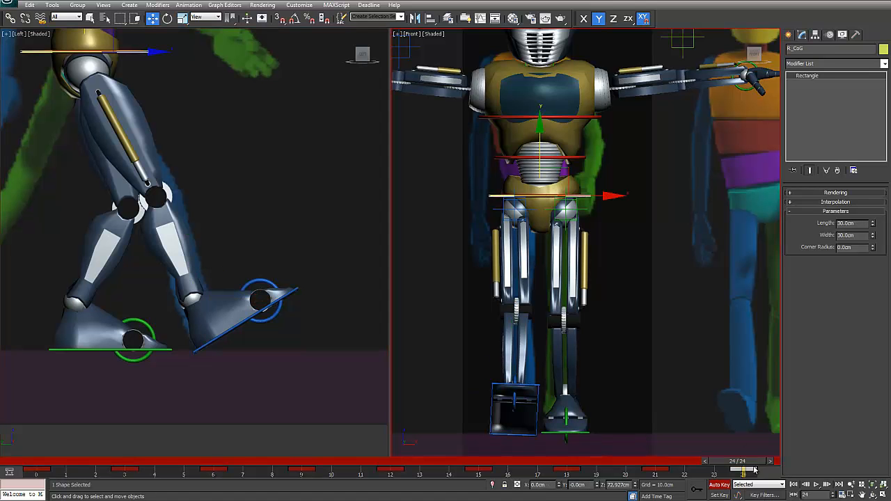
left_click(563, 202)
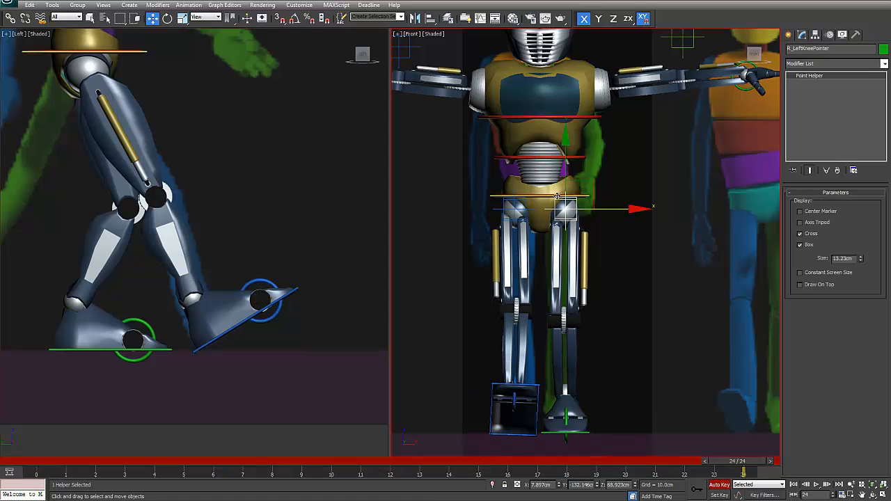
middle_click_drag(568, 203, 691, 192, "alt")
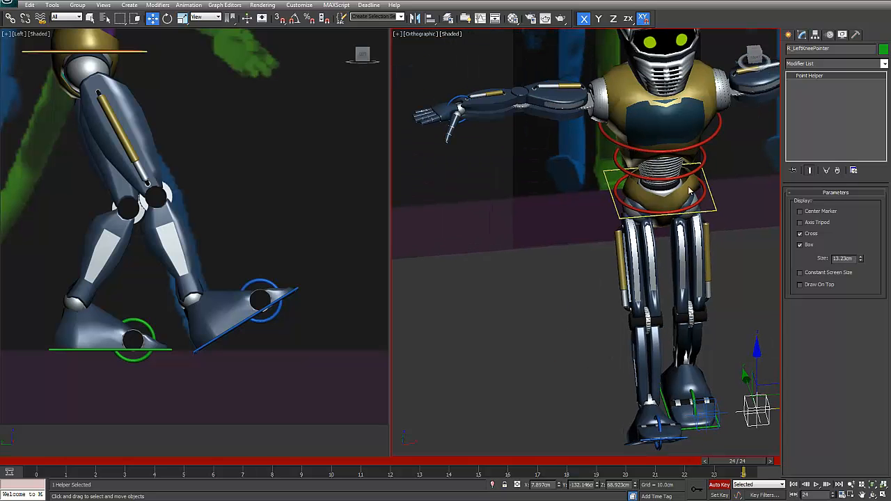
left_click(700, 200)
middle_click_drag(700, 328, 626, 320, "alt")
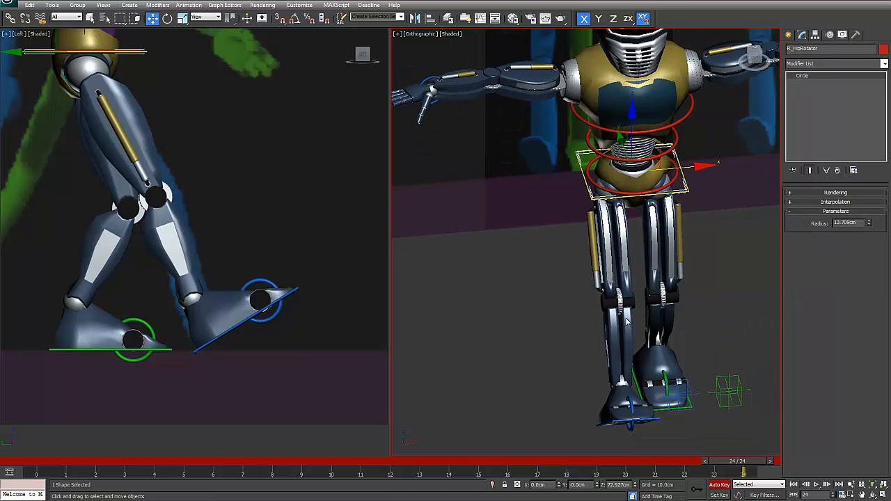
key("f")
scroll(683, 291, "up", 6)
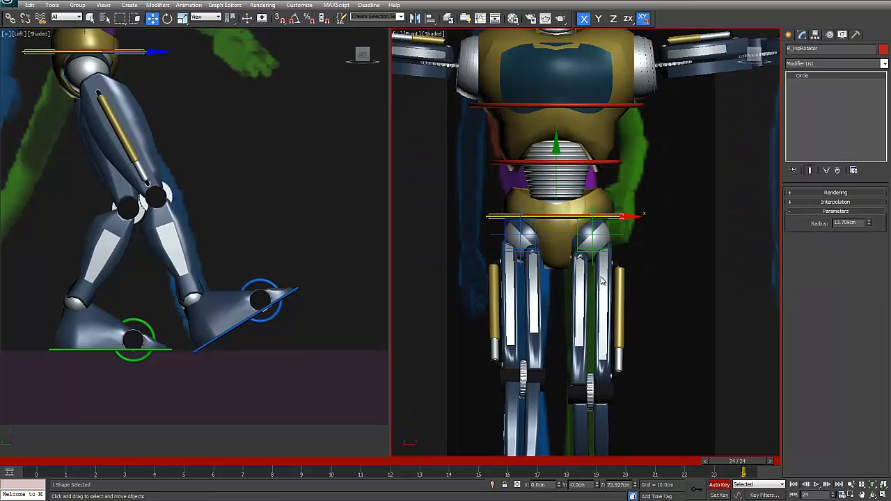
left_click_drag(54, 462, 844, 404)
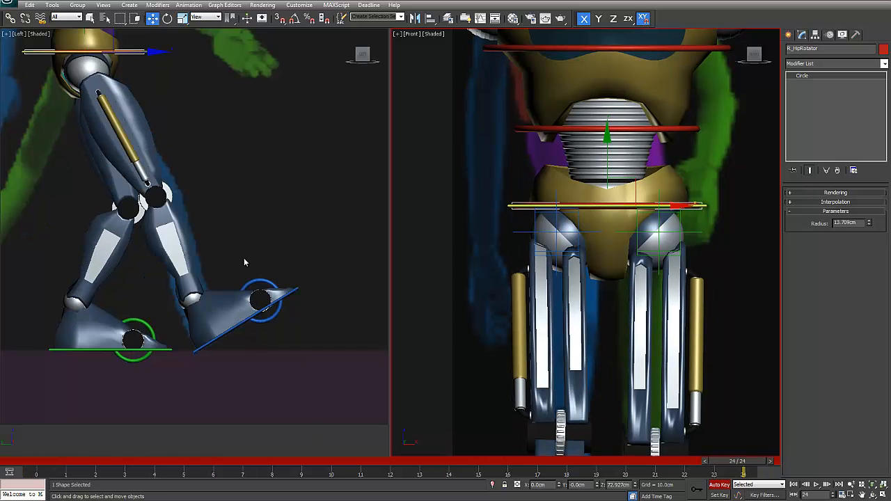
scroll(245, 263, "down", 3)
middle_click_drag(240, 229, 238, 279)
right_click(613, 223)
left_click(657, 227)
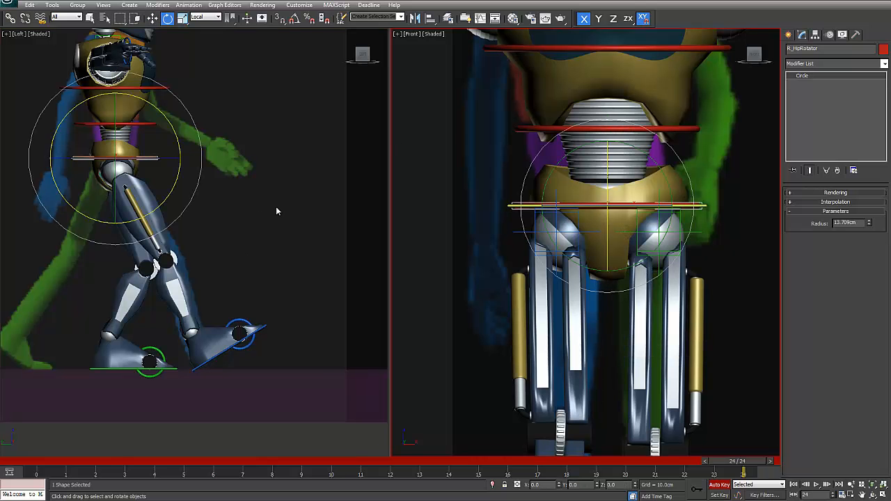
- Scrub between frames 0 and 24 to examine the reference figure's pelvis tilt and rotation in the Left and Front views
middle_click_drag(275, 206, 86, 227)
middle_click_drag(542, 215, 622, 219, "alt")
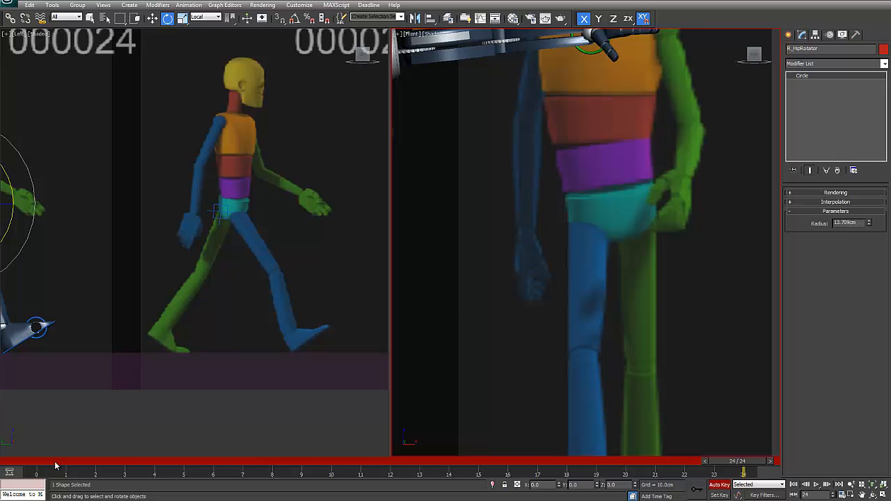
left_click(24, 465)
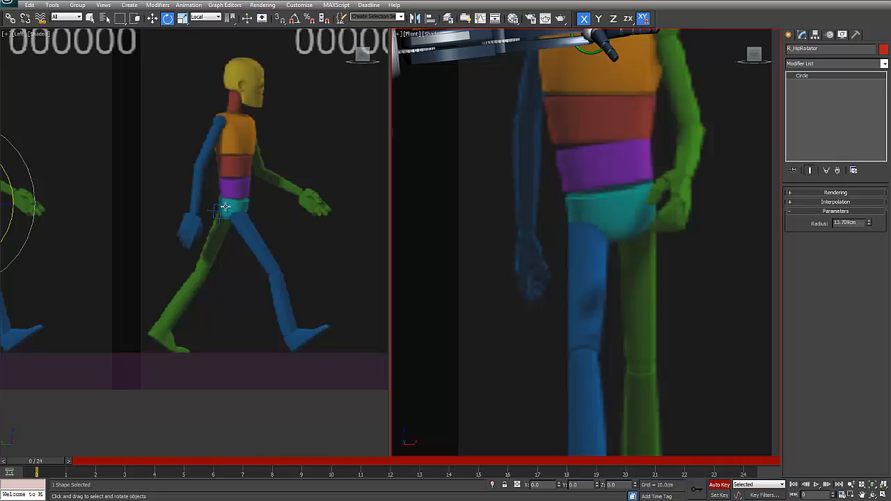
left_click_drag(57, 461, 738, 463)
left_click_drag(868, 485, 28, 462)
key("e")
middle_click_drag(184, 305, 233, 287)
scroll(209, 302, "up", 4)
key("z")
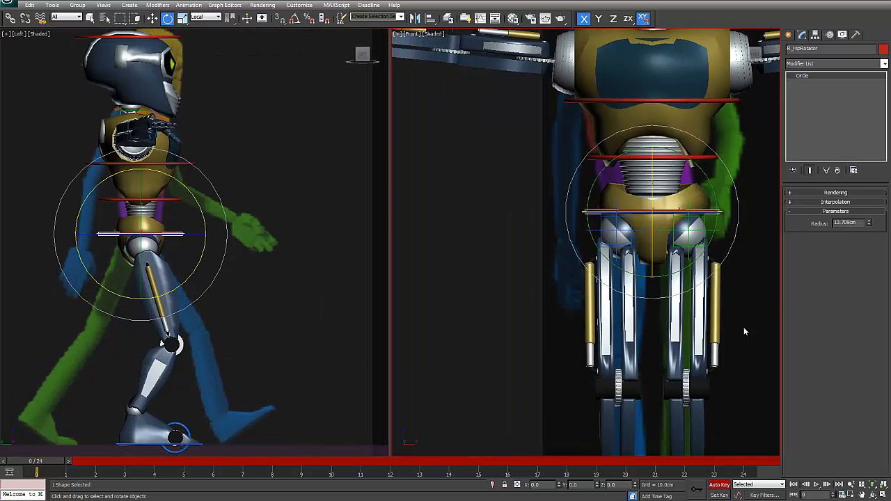
scroll(694, 305, "up", 4)
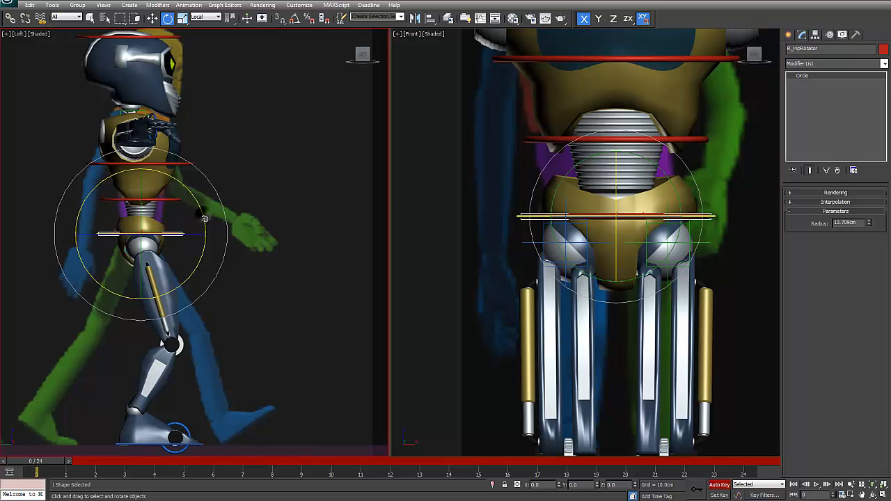
- With Auto Key turned off, tilt the hip rotator slightly forward in the Left view and check the pose across the timeline
middle_click_drag(213, 232, 216, 225)
left_click(721, 485)
left_click_drag(206, 215, 208, 220)
right_click(208, 220)
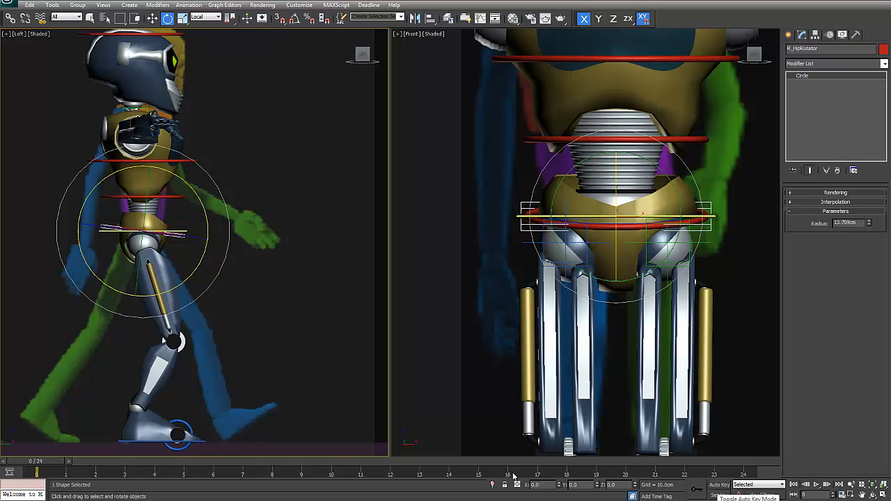
left_click_drag(31, 461, 741, 461)
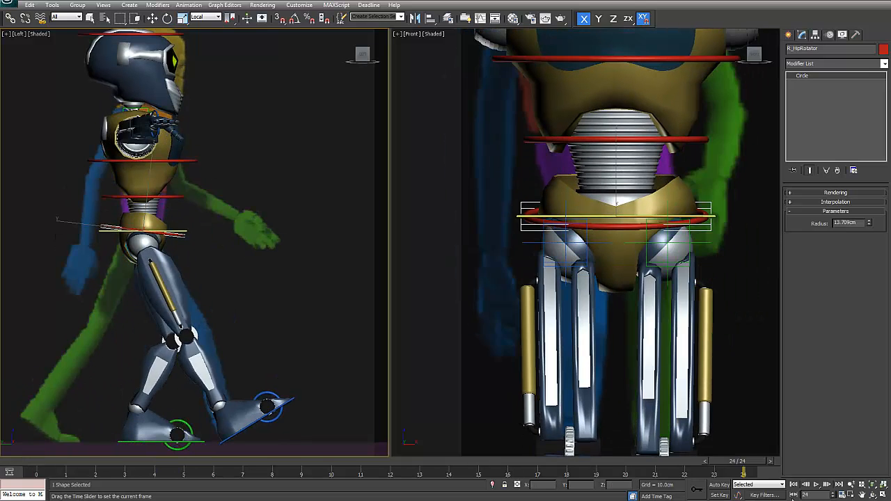
key("Home")
key("e")
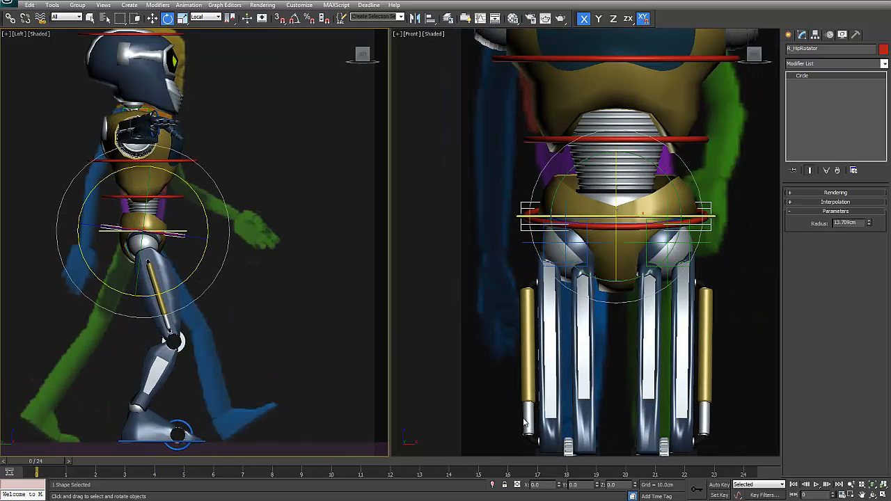
- Turn Auto Key on and, at frame 24, twist and sideways-tilt the hip rotator to match the reference pelvis
left_click(719, 485)
left_click(742, 461)
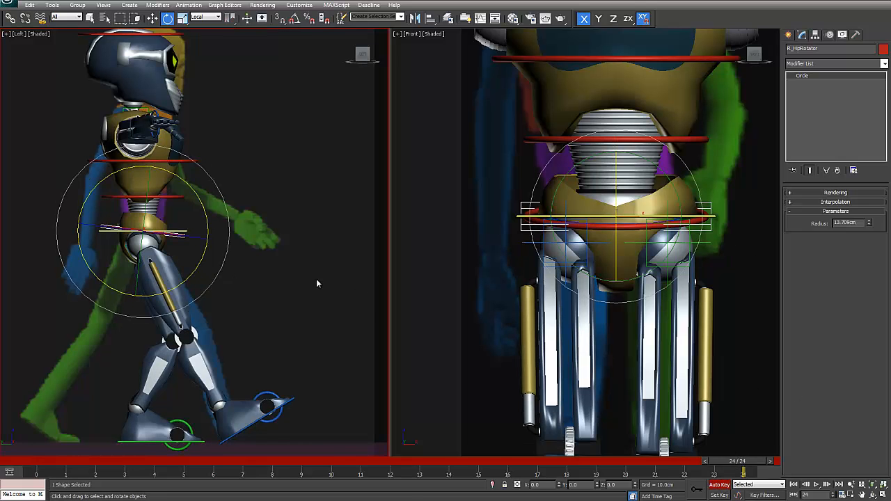
left_click_drag(188, 236, 206, 245)
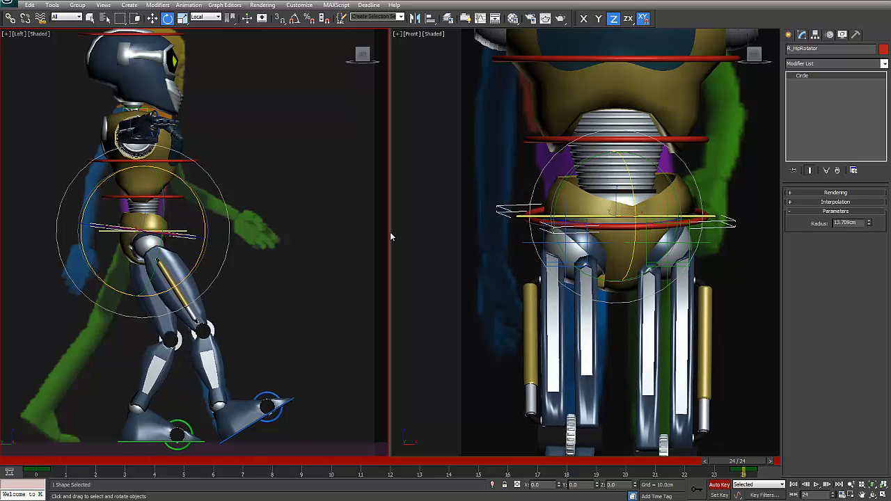
left_click_drag(568, 181, 562, 187)
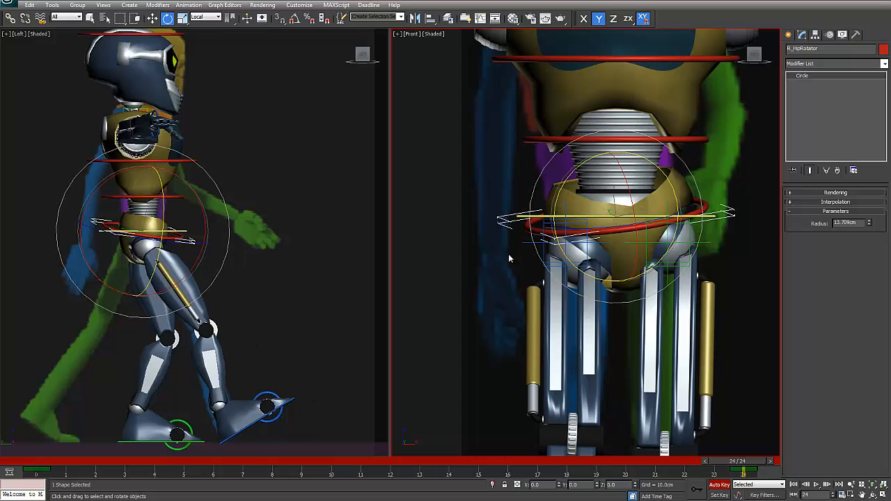
right_click(622, 239)
left_click(624, 235)
left_click_drag(621, 229, 620, 232)
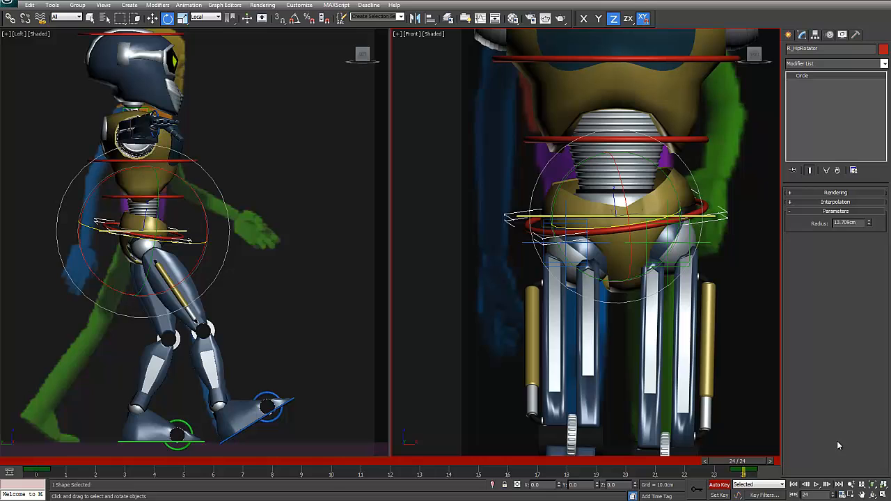
- Copy the hip rotator's key from frame 24 to frame 0
left_click(743, 471)
left_click_drag(744, 470, 211, 461, "shift")
- At frame 12, rotate the hip rotator to its opposite side to match the reference pelvis in the Front view
left_click_drag(273, 471, 390, 471)
key("e")
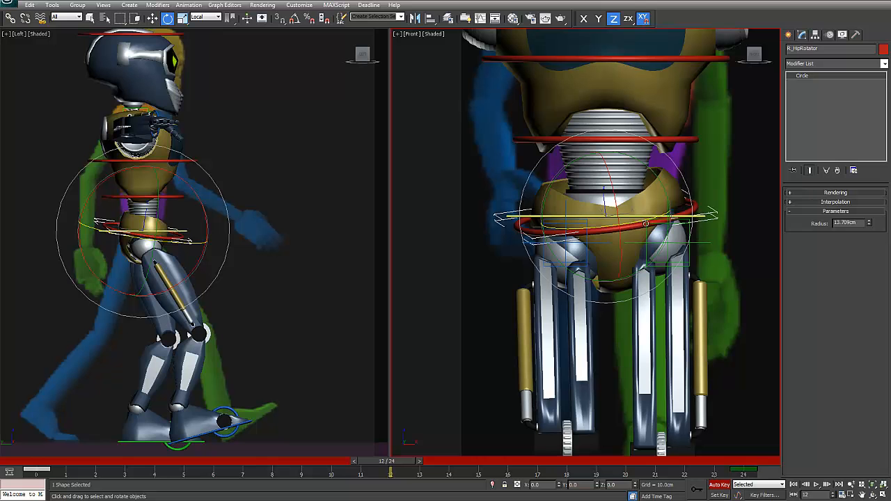
left_click_drag(631, 223, 665, 192)
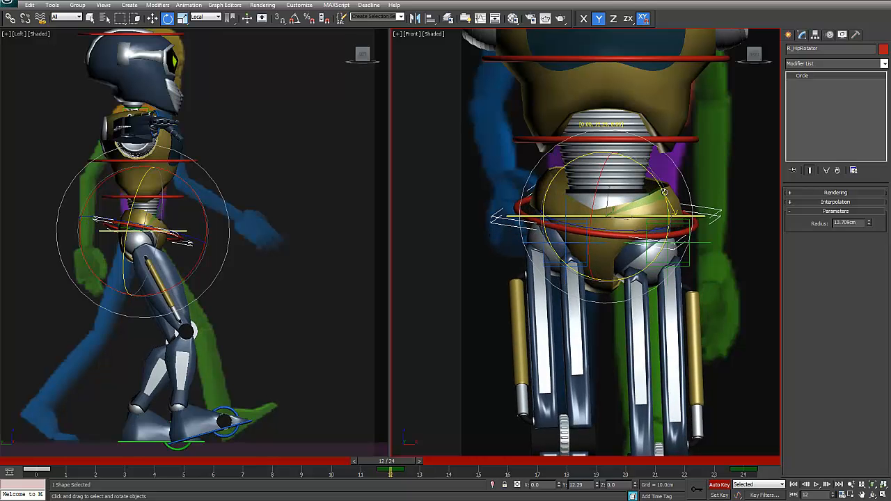
- Scrub the timeline and compare frames 0, 1 and 24 to examine the hip rotator's motion against the reference
left_click_drag(403, 468, 770, 471)
key("e")
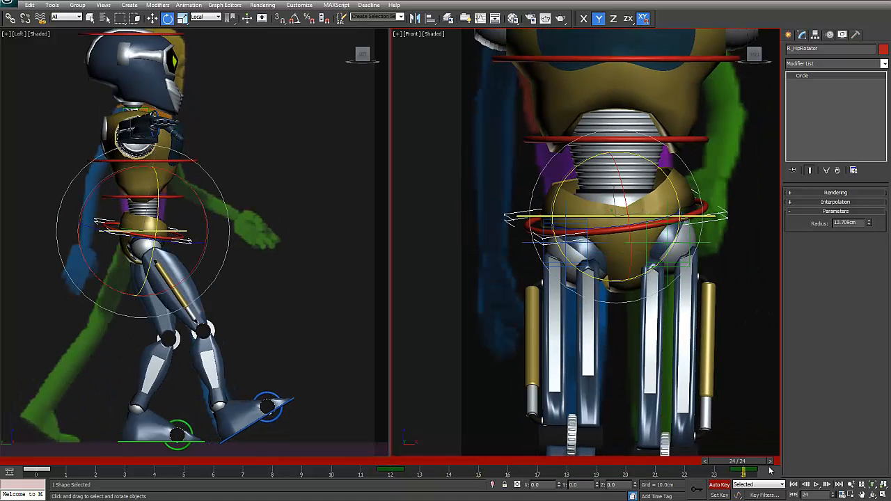
key("Home")
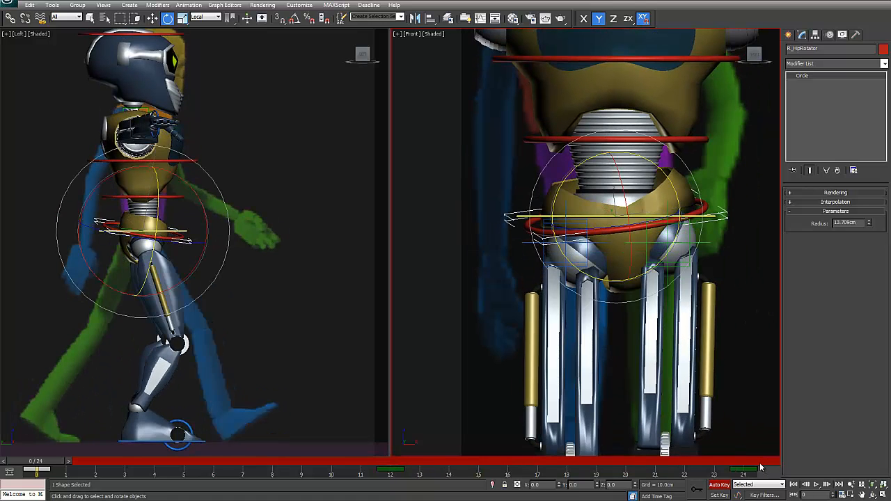
key("End")
left_click(761, 467)
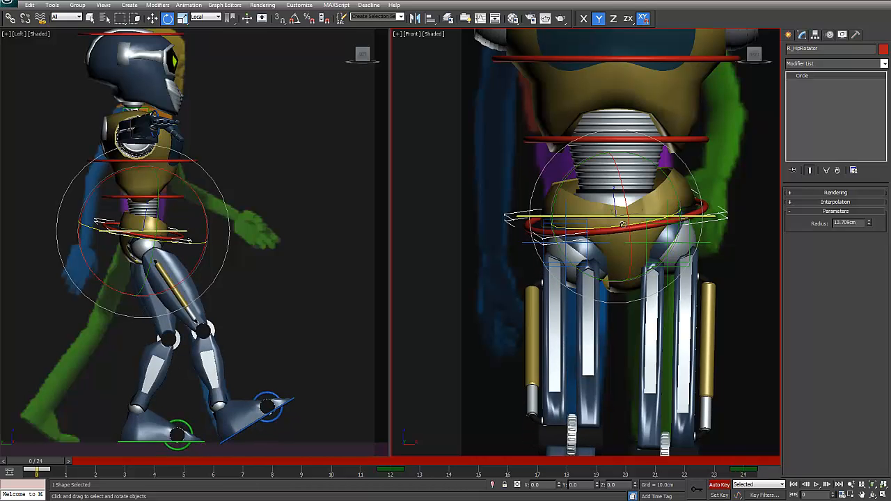
left_click(684, 466)
left_click_drag(691, 463, 75, 472)
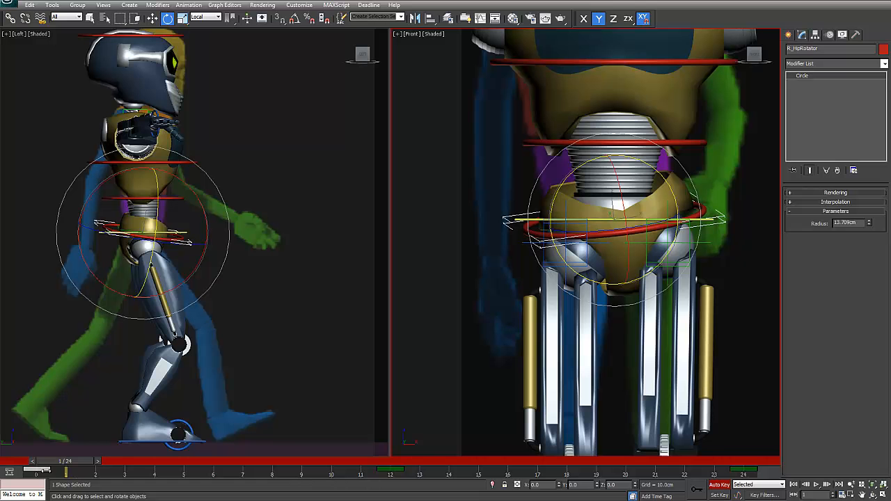
mouse_move(51, 463)
left_mouse_down()
mouse_move(411, 464)
mouse_move(67, 468)
left_mouse_up()
key("e")
scroll(598, 244, "down", 2)
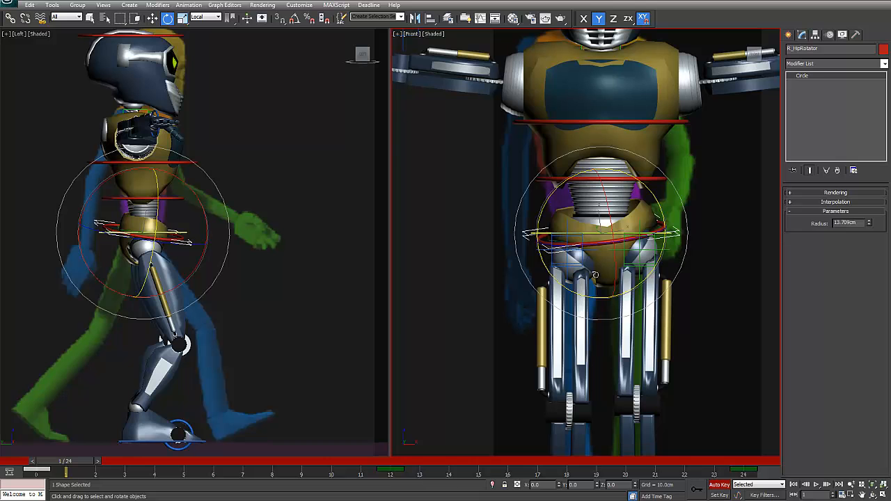
left_click_drag(76, 466, 727, 489)
key("e")
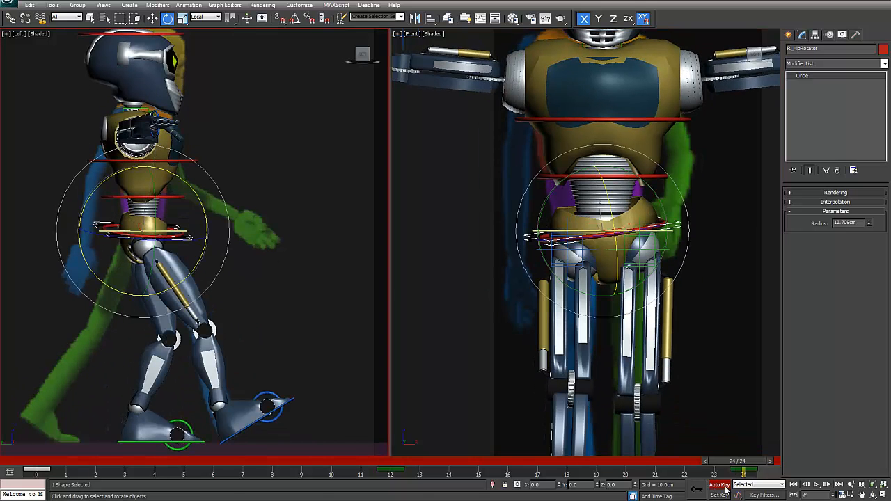
- At frame 24, shift the right foot control slightly back in the Left view to about Y -25.3 cm to match the reference leg
mouse_move(281, 336)
middle_mouse_down()
mouse_move(306, 278)
mouse_move(296, 342)
middle_mouse_up()
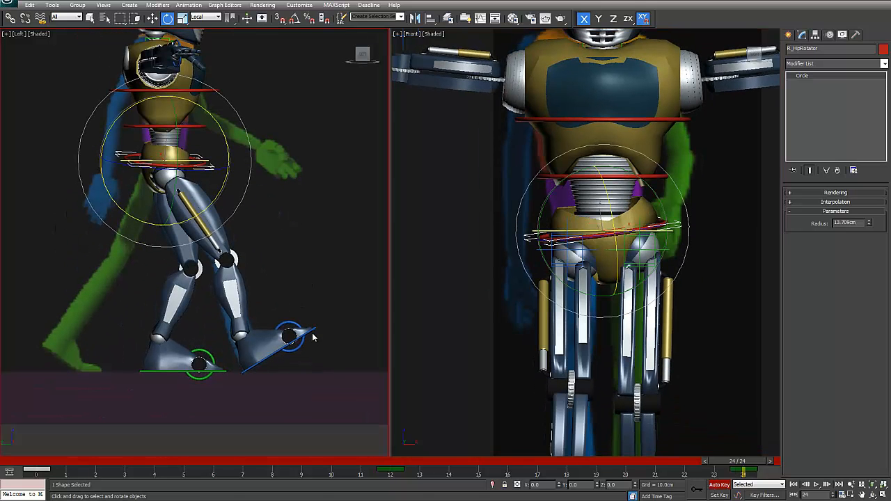
left_click(313, 337)
scroll(216, 309, "up", 4)
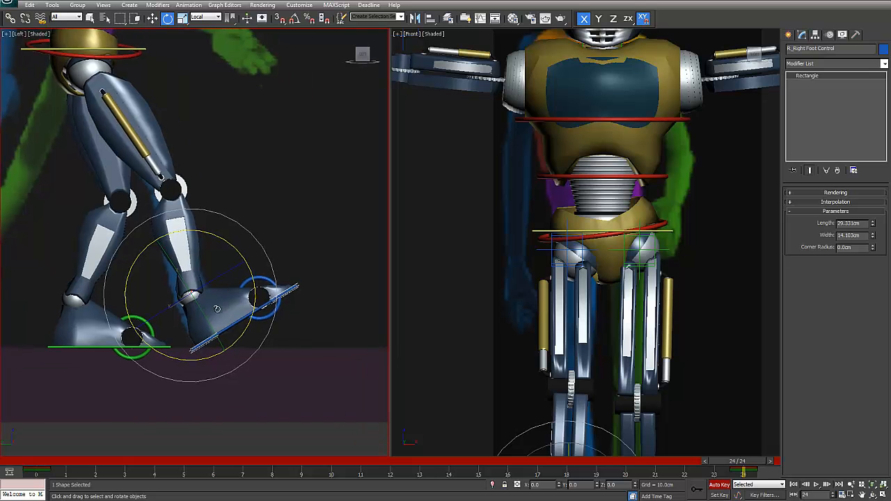
middle_click_drag(217, 308, 212, 305)
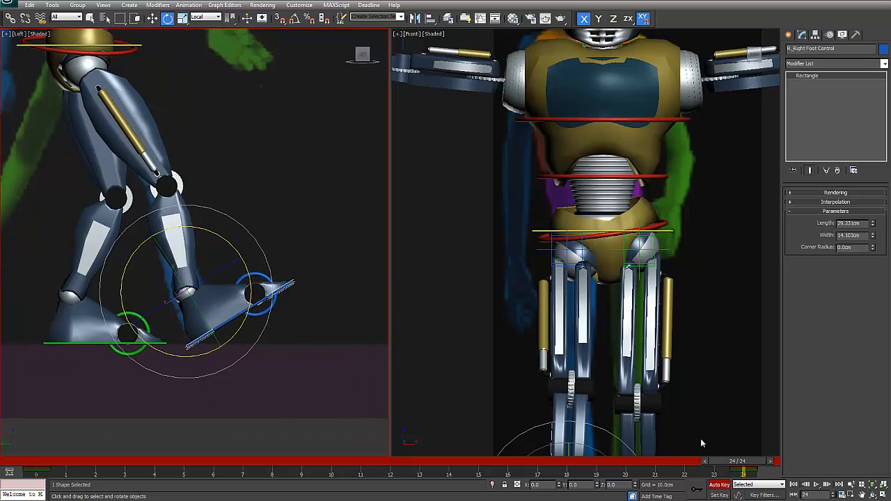
right_click(243, 319)
left_click(259, 334)
scroll(230, 331, "up", 2)
middle_click_drag(227, 340, 241, 328)
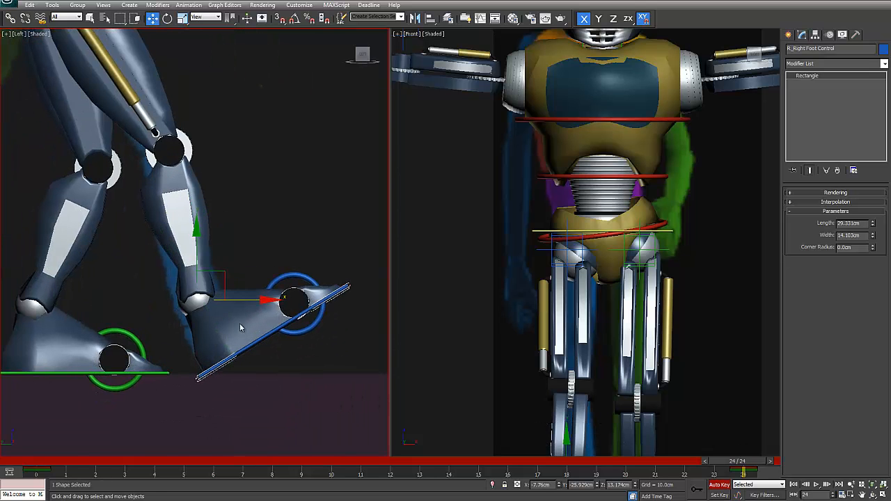
left_click_drag(251, 299, 244, 297)
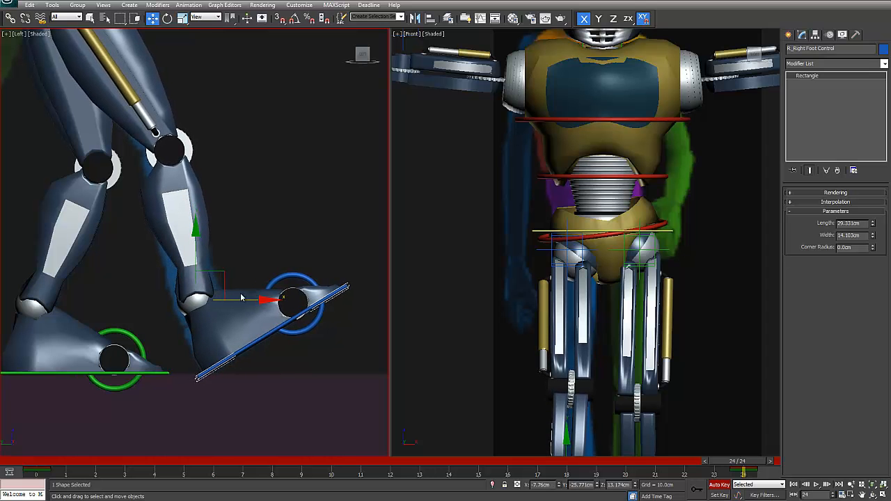
middle_click_drag(209, 296, 285, 395)
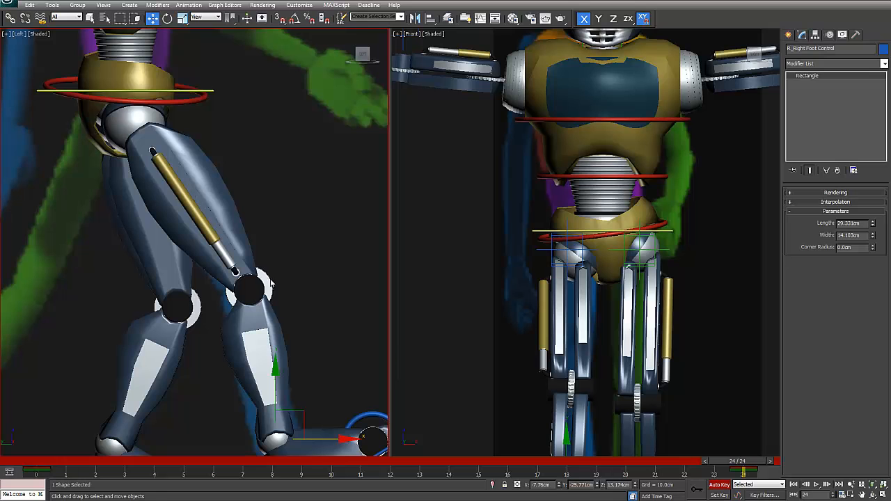
left_click_drag(328, 438, 324, 438)
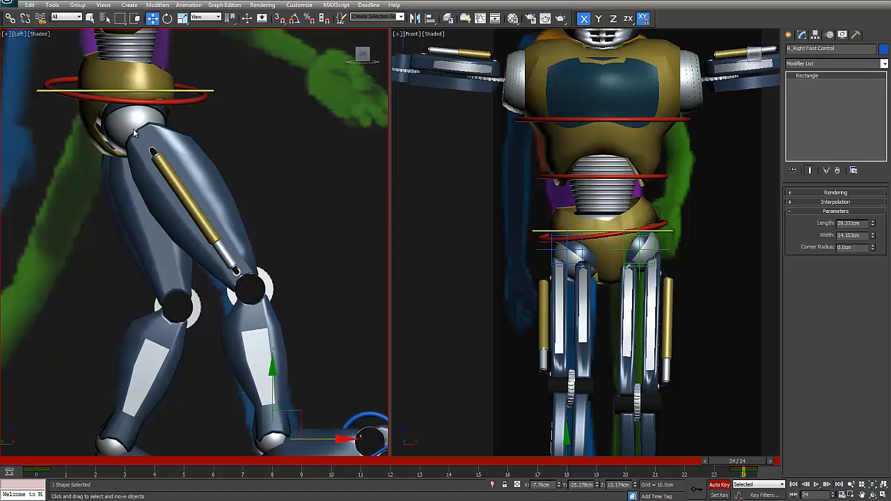
middle_click_drag(135, 142, 91, 110)
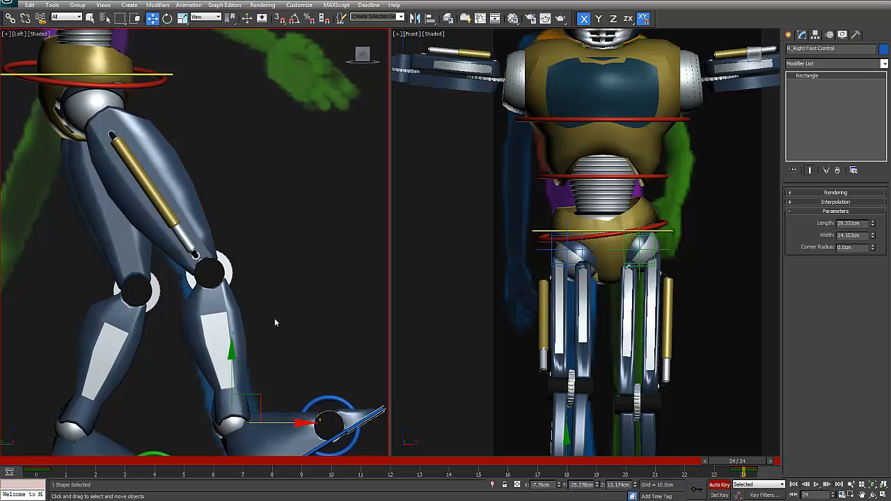
- Move the left foot control backward along the ground toward the green reference foot at frame 24
middle_click_drag(275, 318, 239, 242)
middle_click_drag(202, 328, 340, 242)
left_click(204, 329)
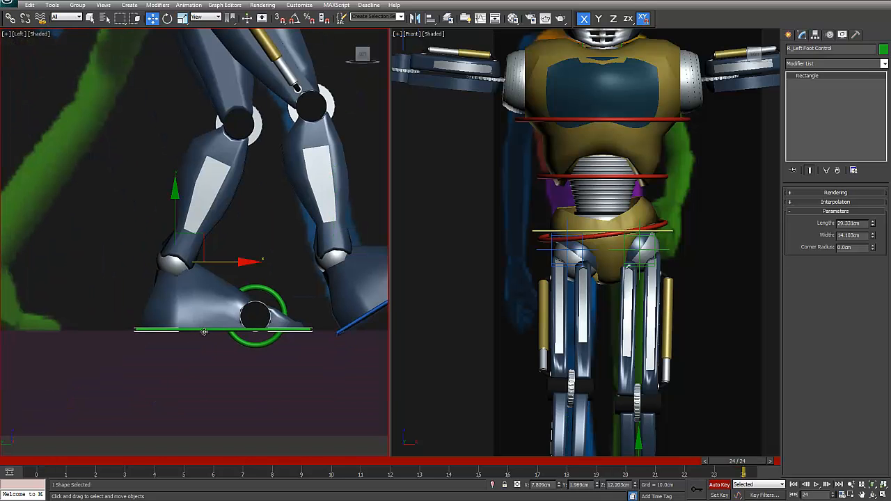
left_click_drag(230, 262, 110, 265)
middle_click_drag(167, 318, 313, 328)
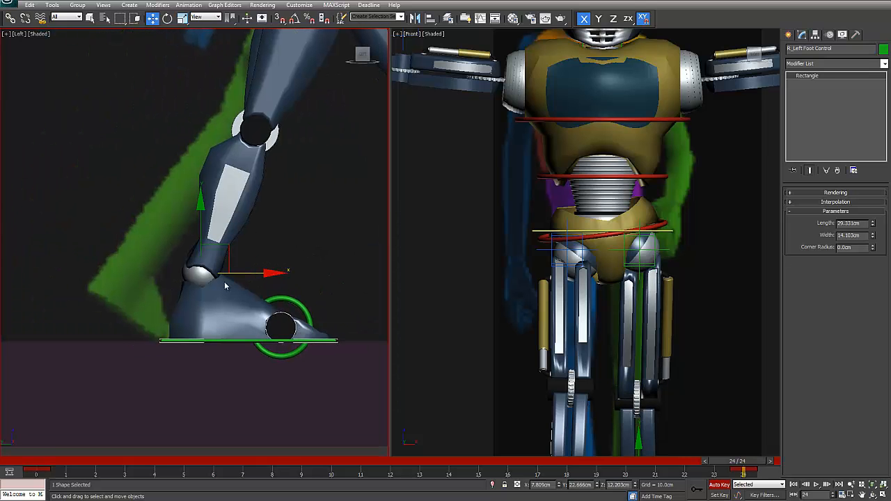
- Rotate the left foot control heel-up in the Left view to follow the angle of the green reference foot
right_click(255, 284)
left_click(276, 298)
left_click_drag(276, 298, 175, 223)
right_click(239, 278)
left_click(250, 282)
left_click(211, 323)
right_click(217, 333)
left_click(239, 346)
left_click_drag(247, 318, 242, 291)
- Fine-position the left foot control over the reference foot at about Y 33.2 cm and Z 18.4 cm
right_click(222, 324)
left_click(218, 375)
left_click(218, 377)
right_click(218, 377)
left_click(241, 383)
left_click_drag(150, 201, 151, 196)
left_click_drag(207, 238, 199, 236)
middle_click_drag(258, 202, 244, 227)
scroll(244, 227, "down", 2)
left_click_drag(197, 277, 183, 279)
right_click(182, 279)
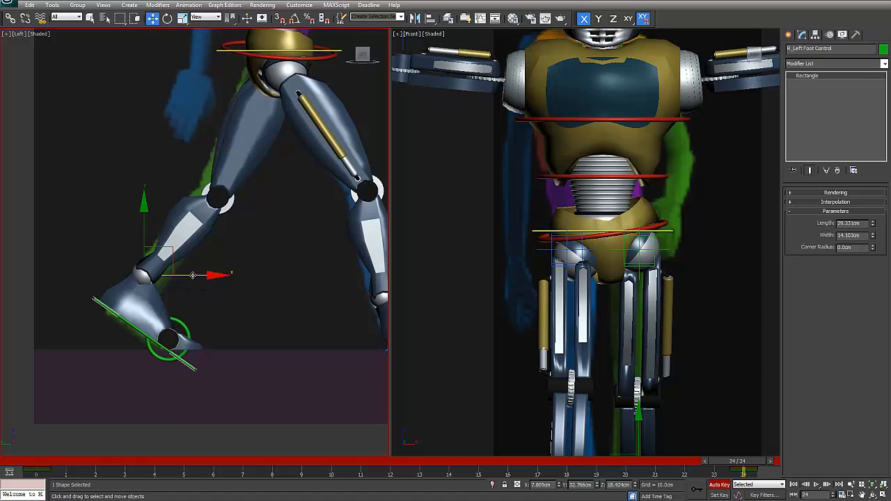
left_click_drag(192, 275, 190, 276)
middle_click_drag(247, 293, 245, 287)
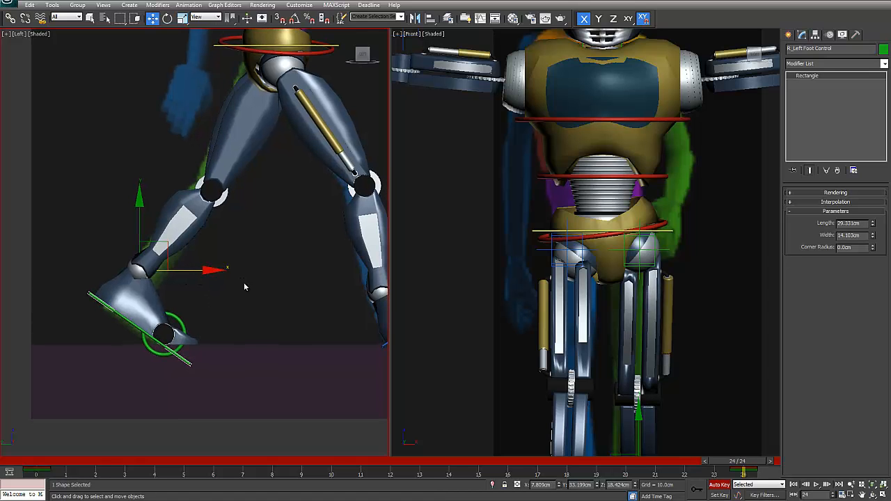
scroll(319, 319, "down", 2)
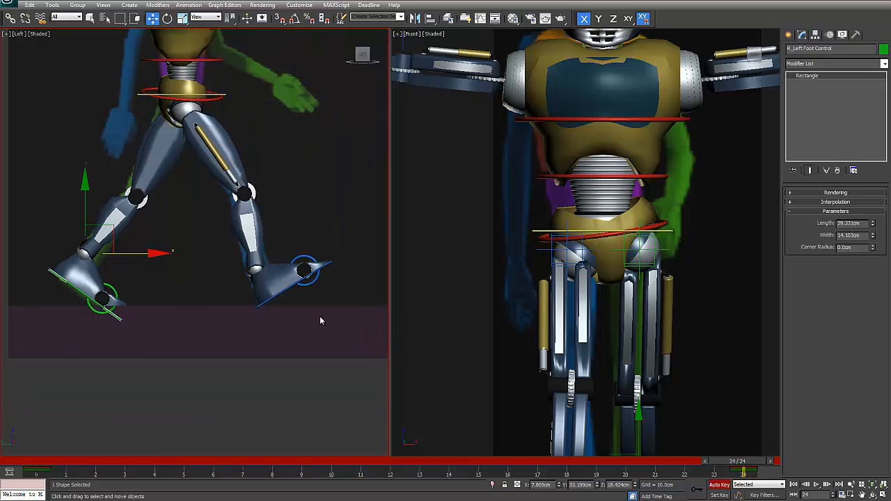
- Copy the keys of both foot controls from frame 24 to frame 0 and compare the two end poses
left_click(262, 305, "ctrl")
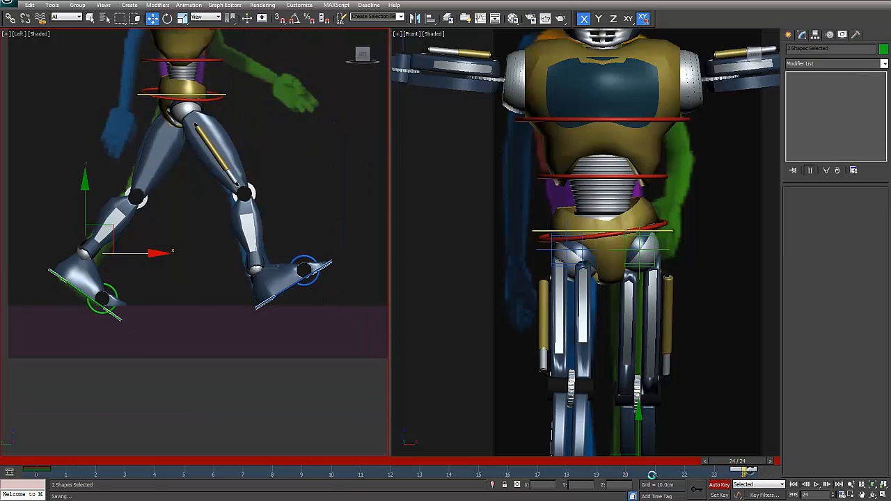
left_click_drag(747, 471, 44, 474, "shift")
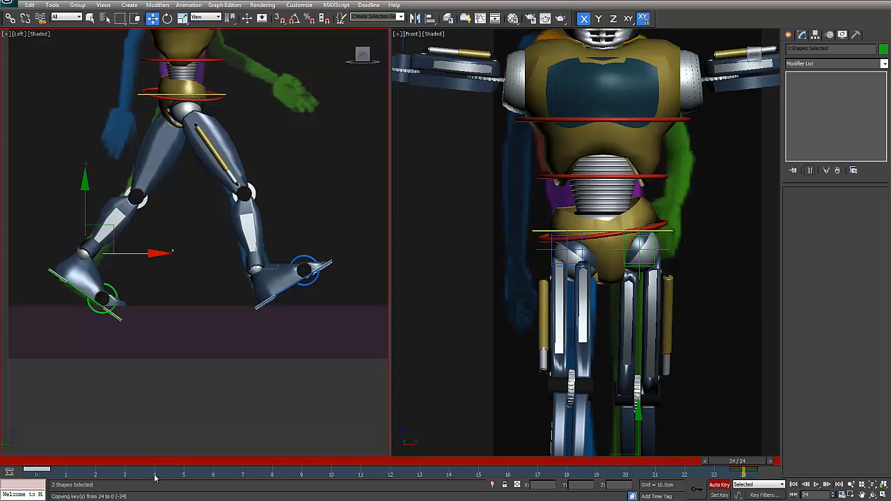
key("Home")
key("End")
key("Home")
key("End")
key("Home")
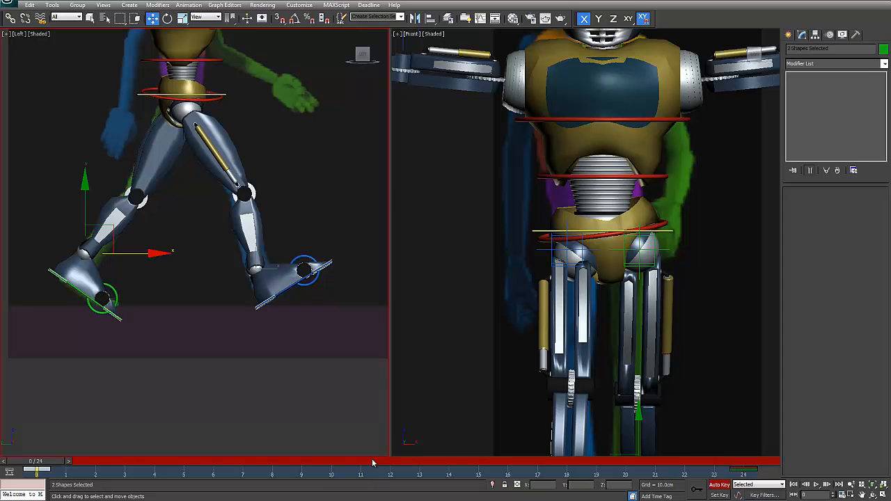
key("End")
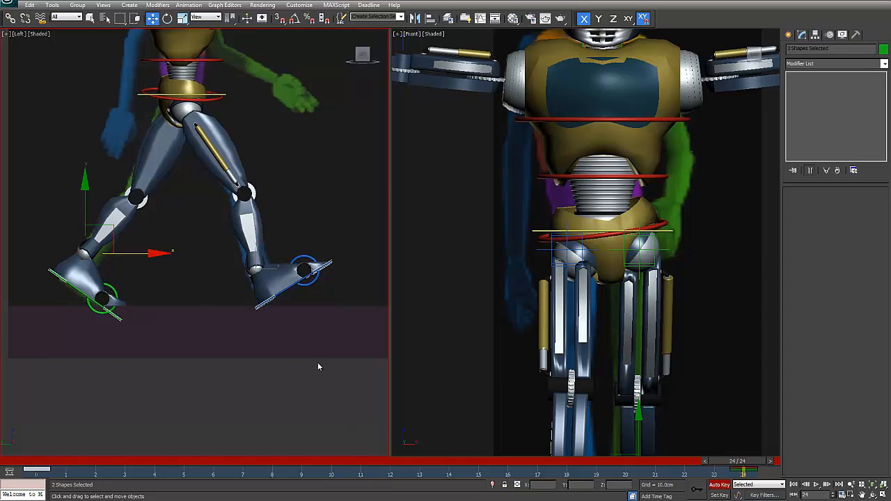
- Copy the left toe control's key from frame 24 to frame 0
left_click(114, 290)
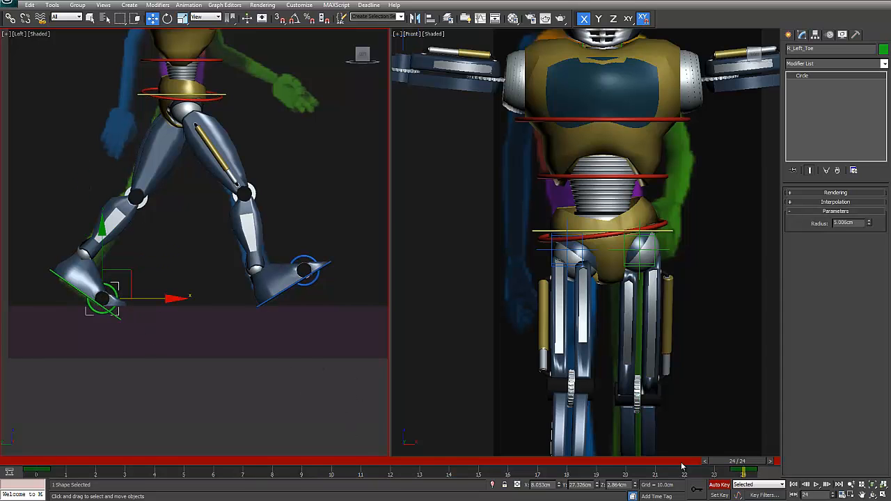
left_click_drag(771, 473, 36, 471)
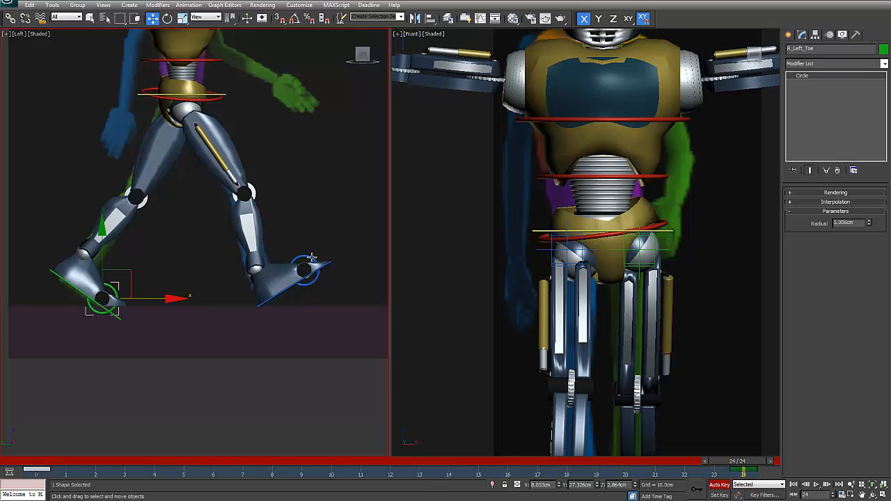
- Rotate the right toe control slightly at frame 24 and copy its key to frame 0
left_click(312, 257)
scroll(312, 257, "up", 5)
right_click(248, 315)
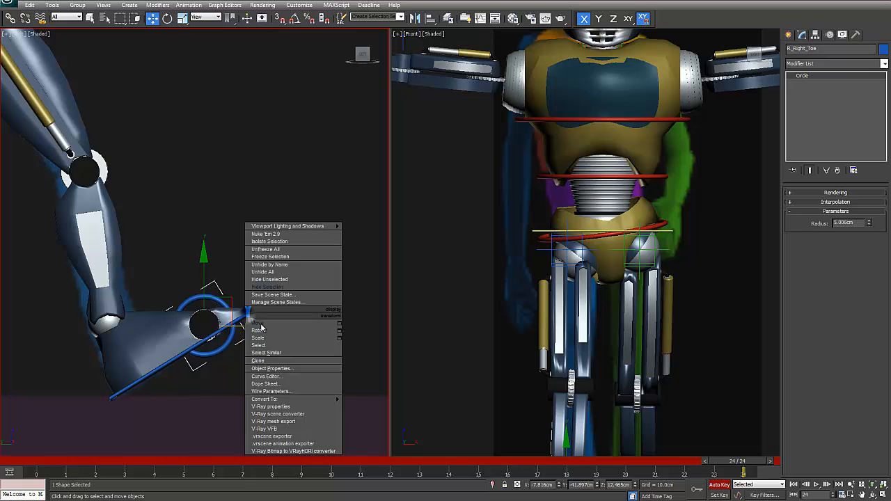
left_click(257, 330)
left_click_drag(259, 291, 261, 288)
left_click_drag(775, 471, 39, 487)
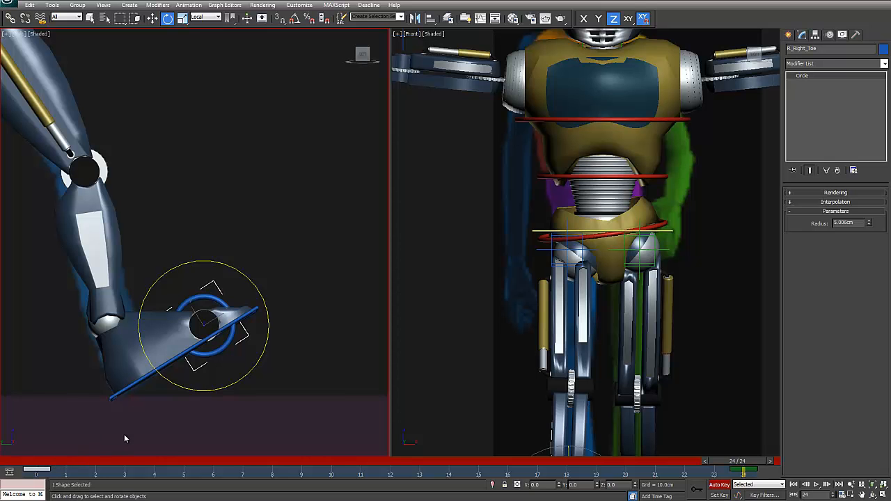
- Play back the walk cycle in the Left view to examine the leg and foot motion against the reference
middle_click_drag(126, 439, 220, 399)
scroll(262, 362, "down", 3)
scroll(149, 390, "up", 2)
key("/")
key("/")
scroll(161, 327, "down", 2)
middle_click_drag(161, 328, 101, 333)
- Go to frame 3 and maximize the Left viewport around the feet
left_click_drag(59, 461, 124, 465)
key("e")
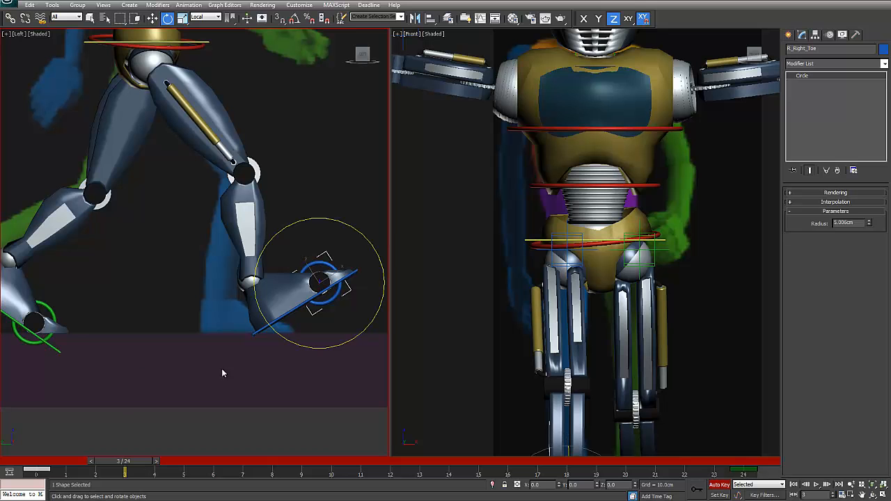
right_click(315, 308)
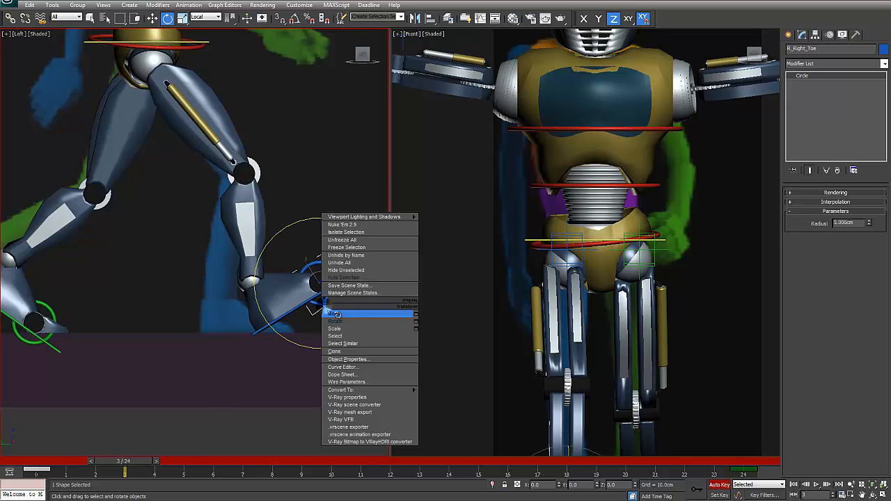
left_click(355, 307)
middle_click_drag(233, 350, 216, 387)
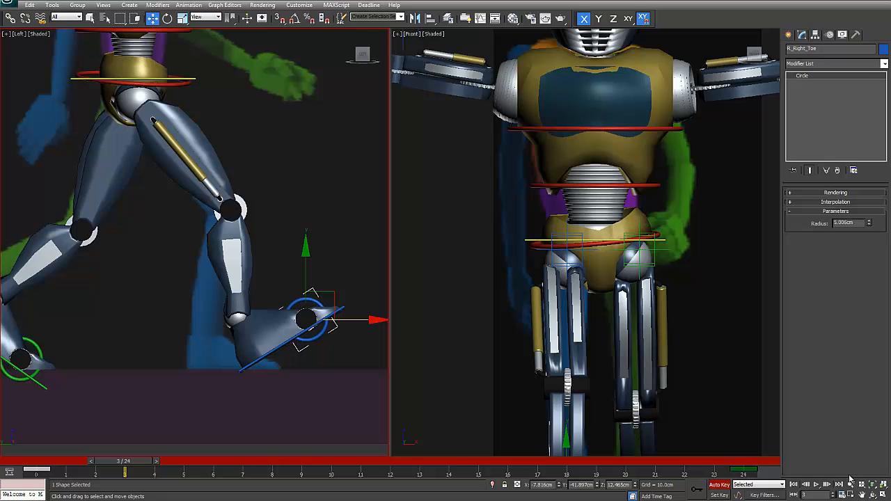
left_click(883, 495)
scroll(582, 300, "down", 3)
scroll(593, 278, "up", 5)
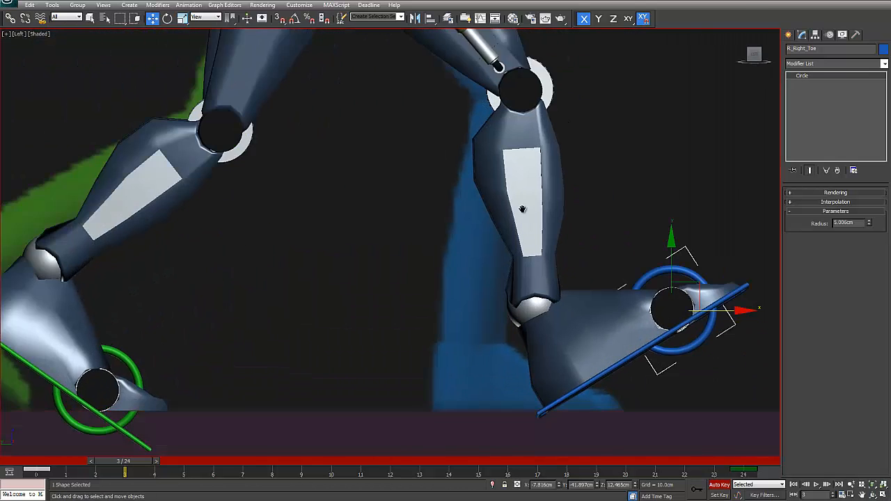
scroll(571, 323, "down", 5)
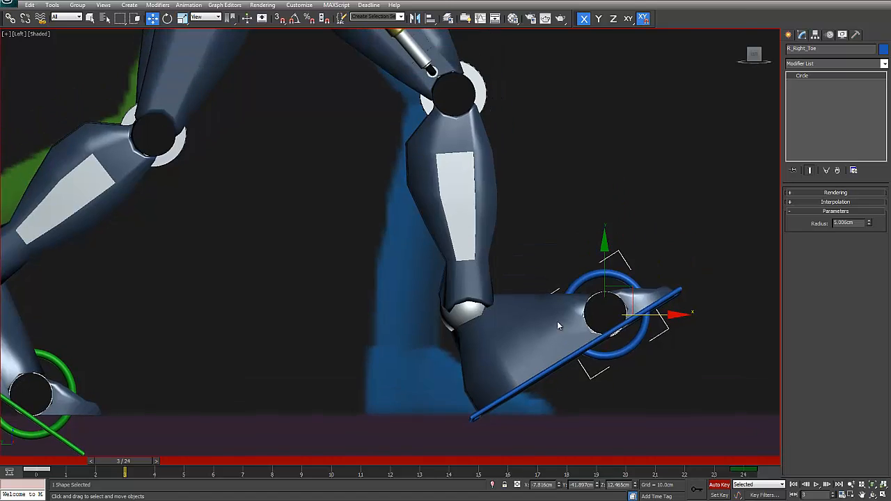
scroll(543, 301, "up", 6)
- At frame 3, rotate the right foot control flat to the ground and move it back over the blue reference foot
left_click(487, 417)
right_click(488, 417)
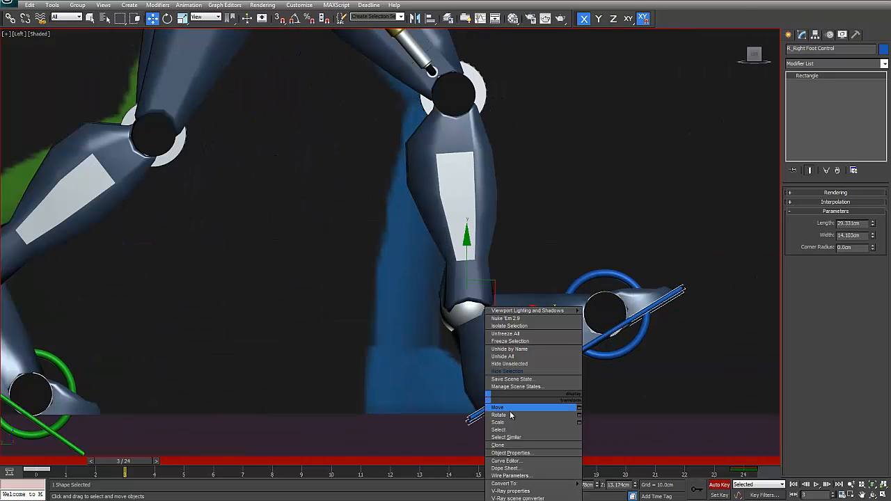
left_click(529, 417)
left_click_drag(533, 297, 545, 322)
right_click(515, 339)
left_click(525, 349)
left_click_drag(493, 282, 427, 290)
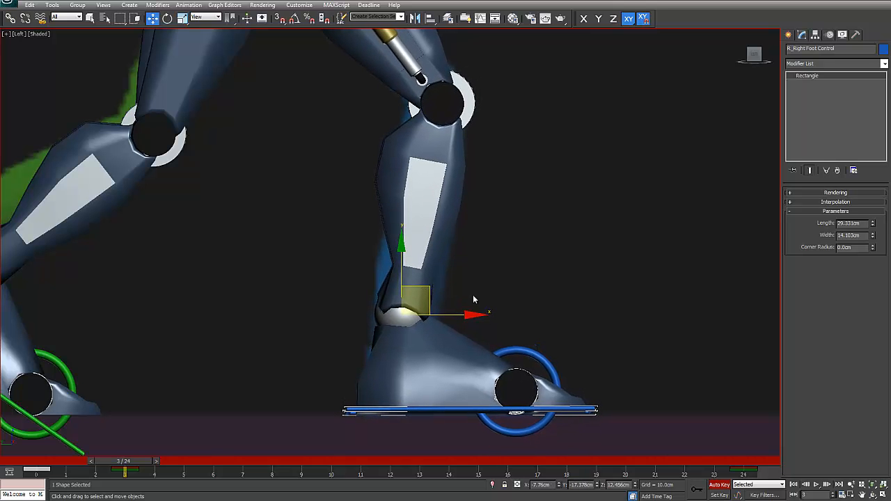
- Copy the right toe control's key from frame 0 to frame 3 and scrub the nearby frames to check the foot
left_click(550, 369)
key("e")
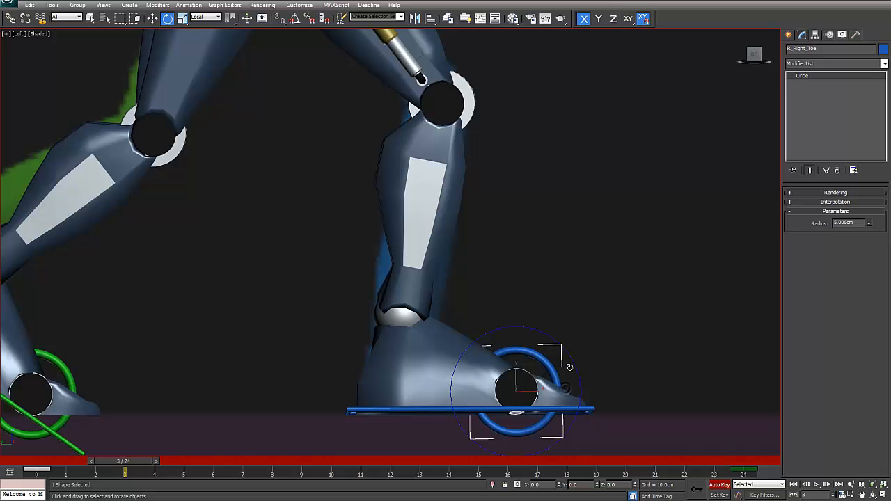
left_click_drag(576, 366, 577, 367)
right_click(577, 367)
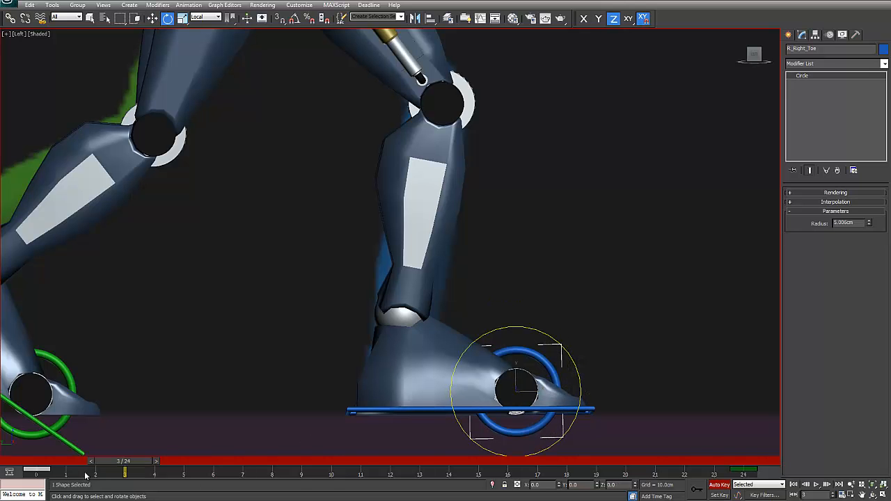
left_click_drag(73, 473, 41, 483)
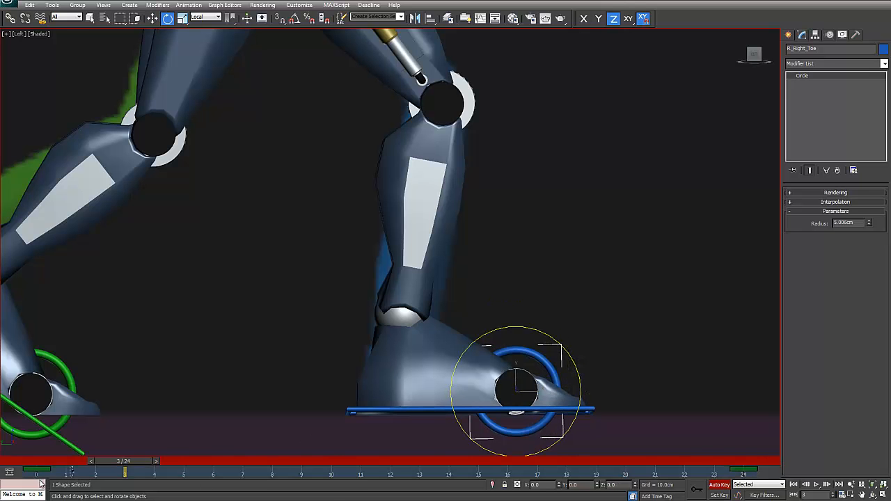
left_click(121, 463)
key("Home")
key("period")
key("period")
key("period")
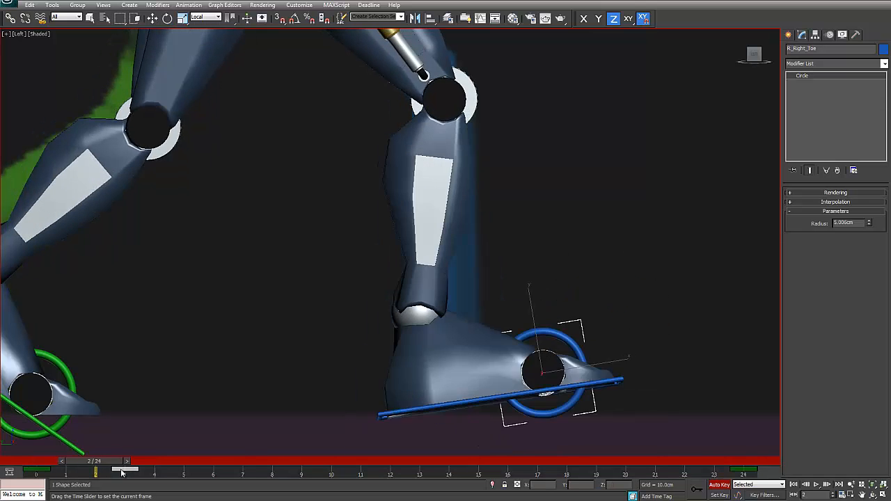
- At frame 3, rotate the left foot control steeper with the heel raised and move it up and back onto the green reference
middle_click_drag(128, 417, 322, 418)
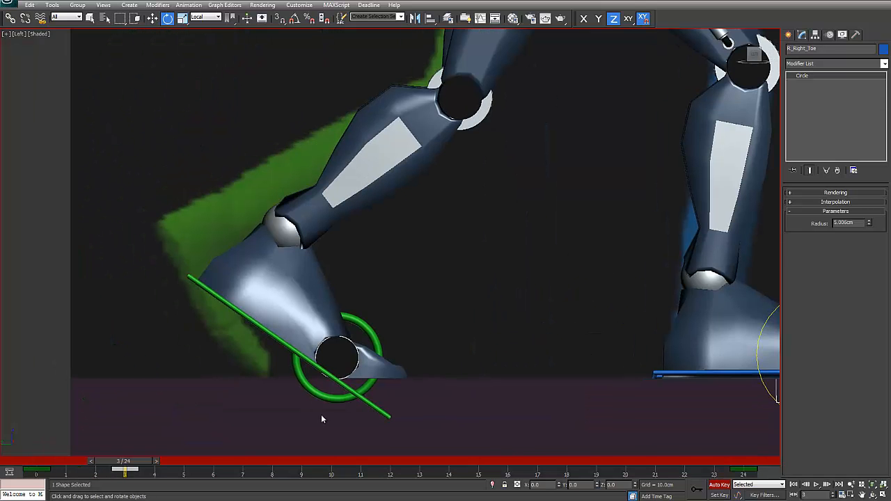
left_click(375, 409)
right_click(381, 392)
left_click(398, 402)
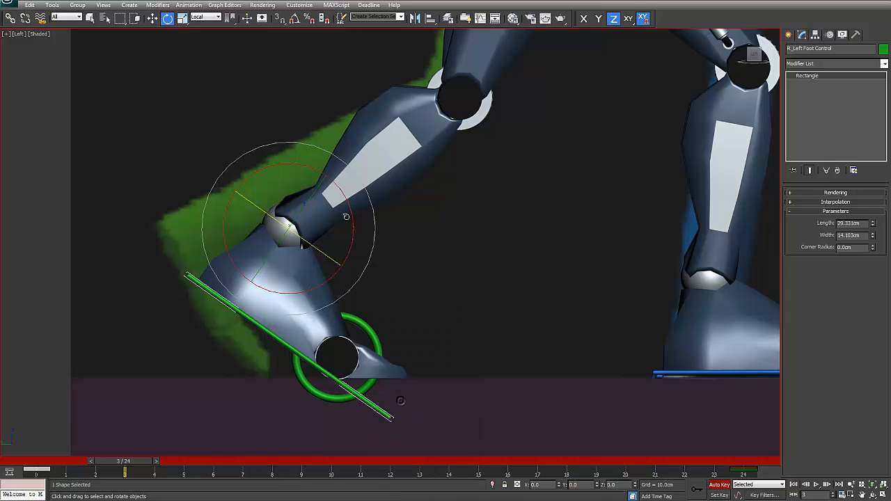
left_click_drag(351, 218, 354, 255)
right_click(354, 255)
left_click(367, 260)
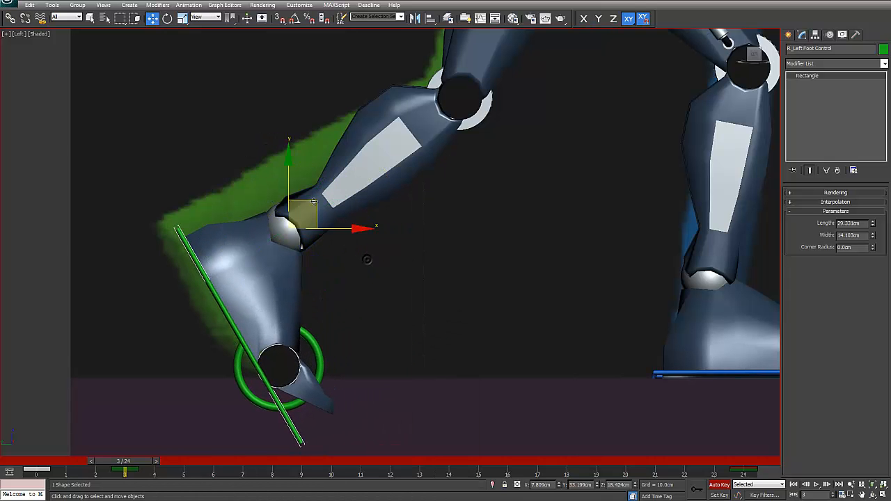
left_click_drag(299, 193, 281, 182)
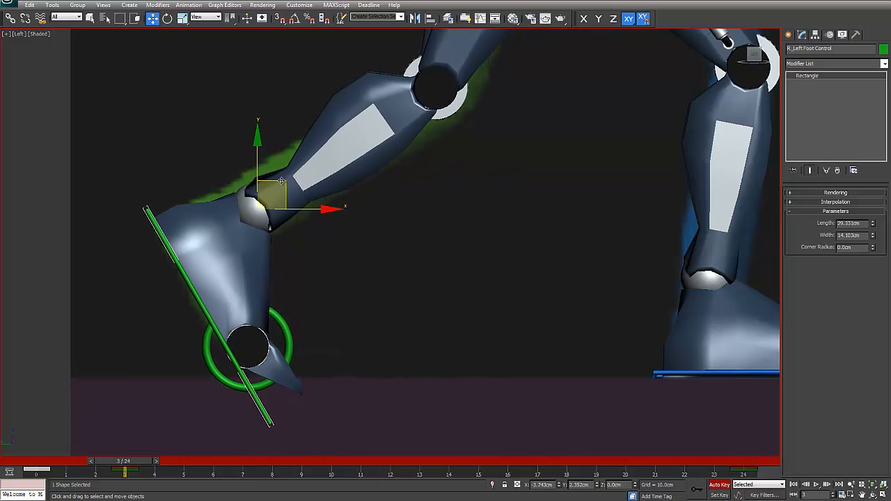
left_click(291, 341)
right_click(307, 353)
left_click(319, 371)
left_click_drag(312, 332, 313, 326)
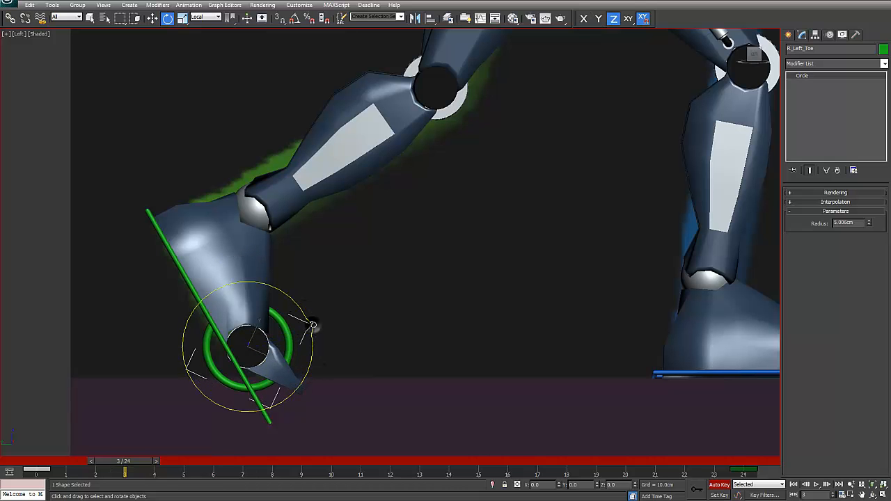
right_click(306, 339)
left_click(326, 352)
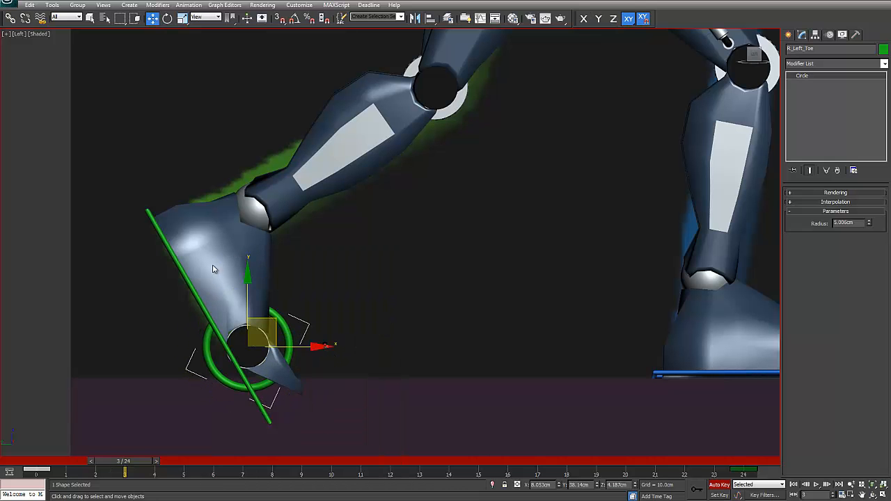
- At frame 3, nudge the left foot control up and back, and rotate the left toe control slightly to key its pose
left_click(165, 240)
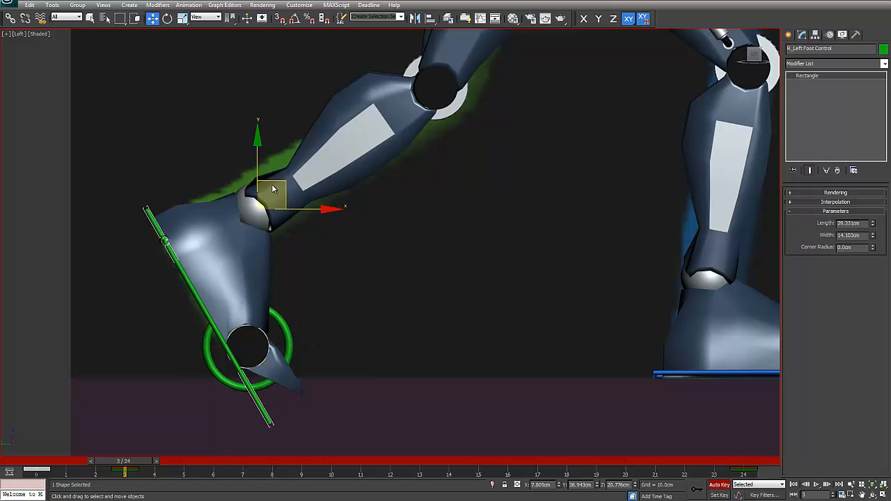
left_click_drag(286, 185, 274, 170)
left_click(286, 342)
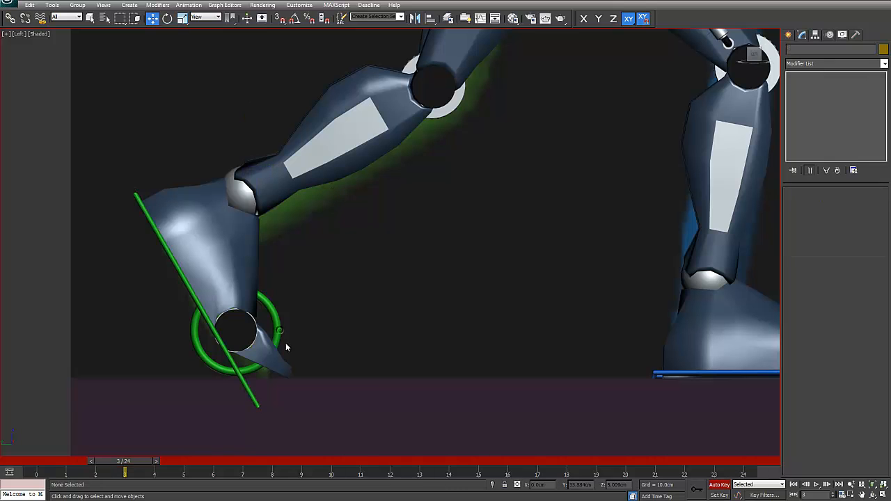
left_click(280, 334)
key("e")
left_click_drag(295, 307, 299, 304)
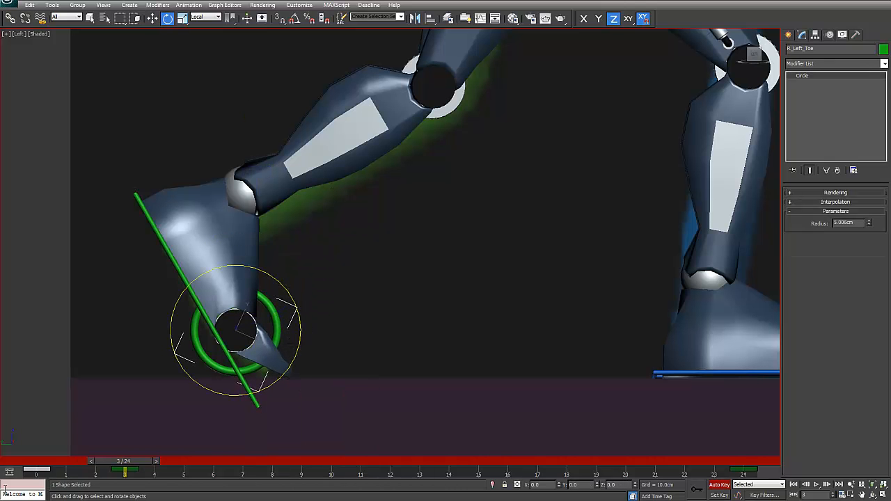
- Return to frame 0, restore the side-by-side viewports and examine both feet in the Front view
key("w")
left_click_drag(124, 461, 36, 461)
key("e")
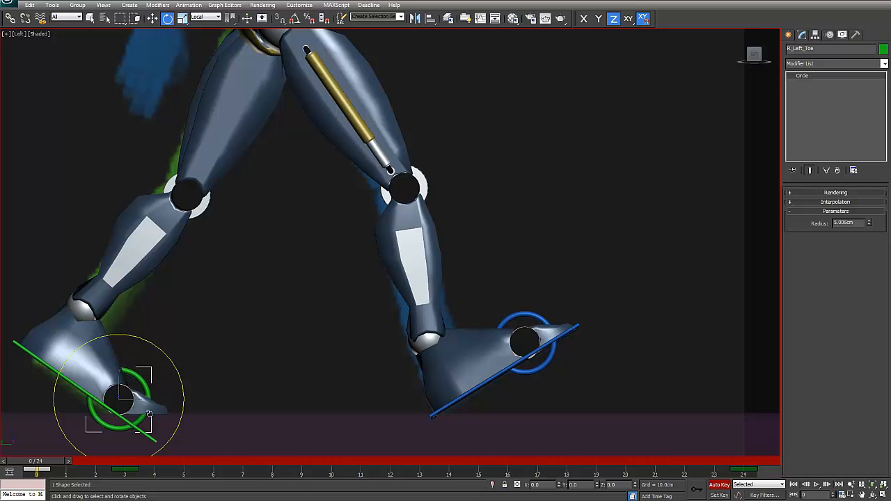
scroll(370, 387, "down", 3)
middle_click_drag(591, 366, 555, 309)
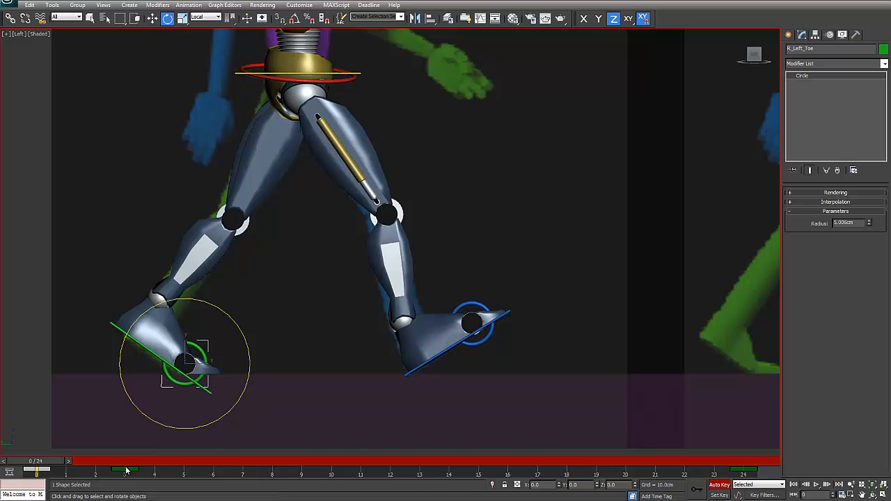
middle_click_drag(303, 376, 311, 345)
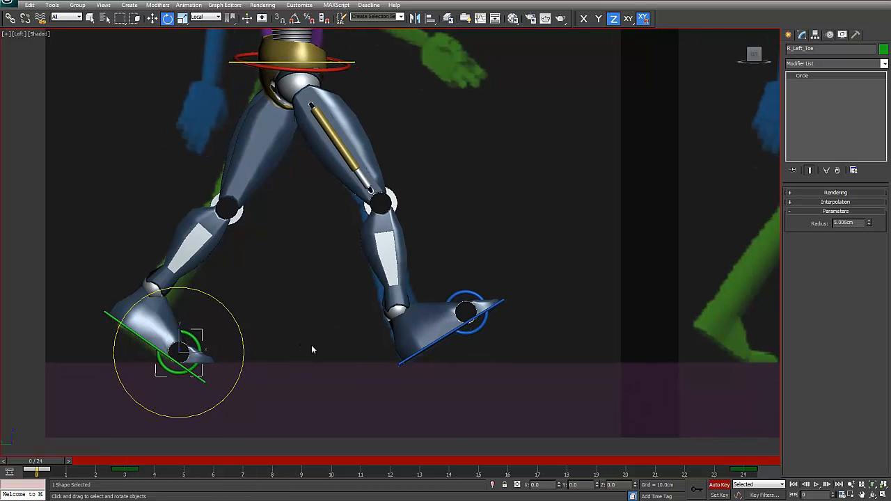
left_click(882, 493)
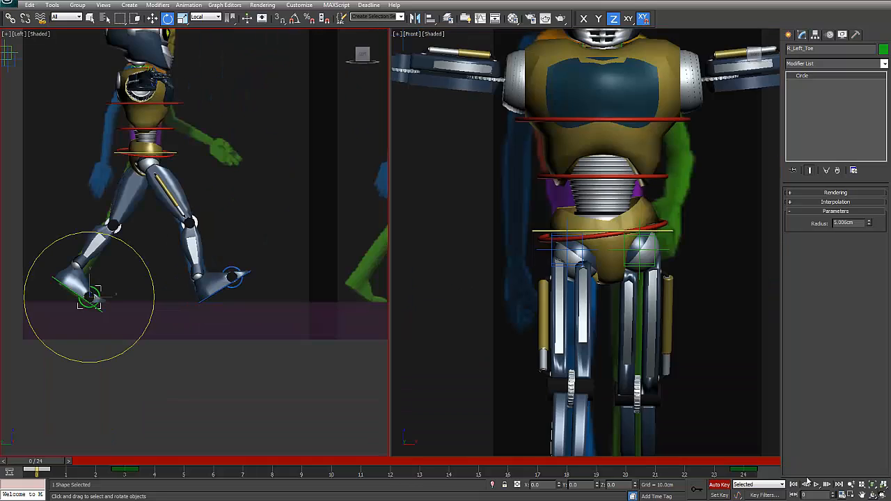
middle_click_drag(588, 446, 589, 286)
scroll(588, 304, "up", 2)
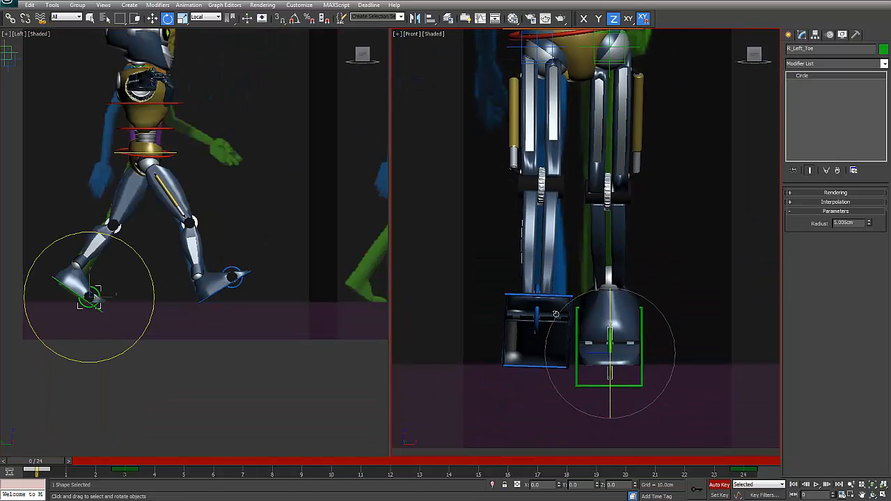
scroll(555, 314, "up", 3)
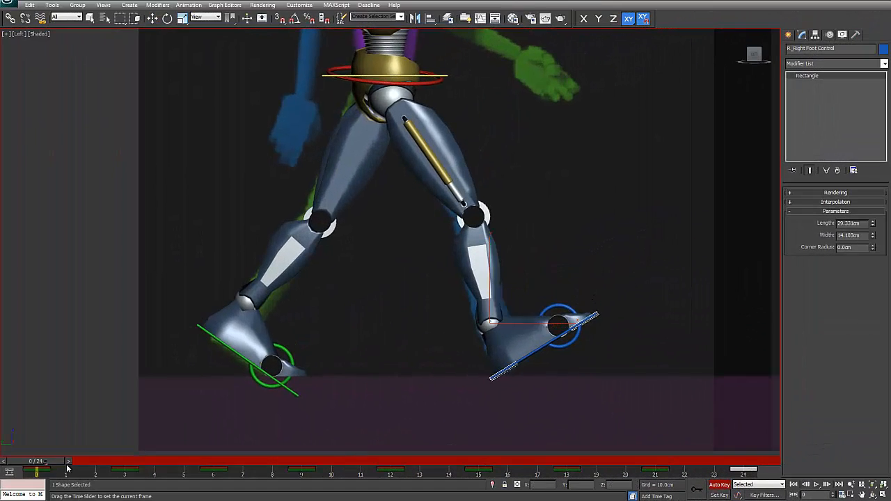
- Scrub between frames 0 and 10 in the Left view to compare the keyed leg poses with the reference
left_click_drag(76, 473, 333, 484)
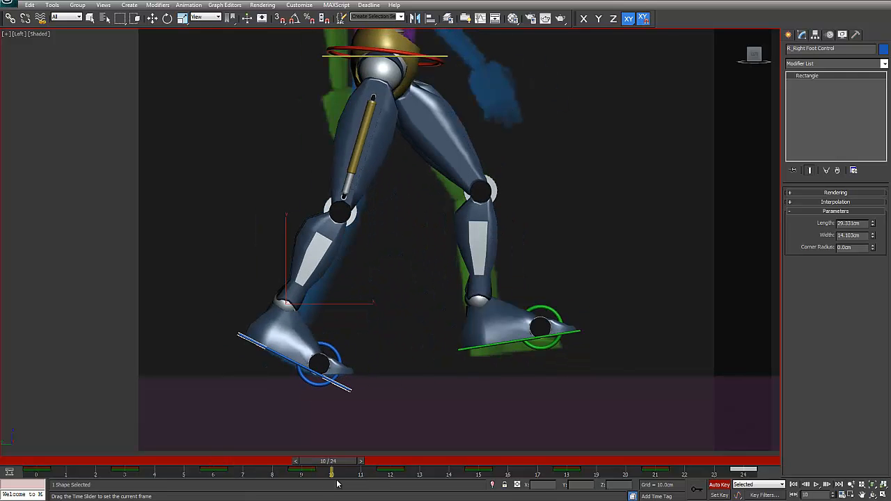
key("w")
scroll(341, 227, "down", 1)
middle_click_drag(399, 89, 401, 181)
scroll(402, 181, "up", 1)
scroll(473, 271, "down", 1)
middle_click_drag(462, 271, 226, 247)
key("shift+z")
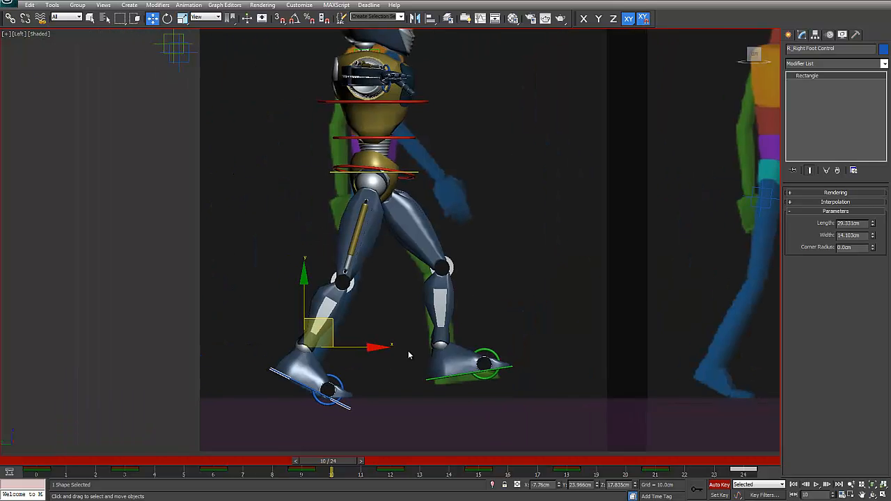
scroll(432, 368, "up", 3)
left_click_drag(339, 466, 242, 473)
key("w")
key("slash")
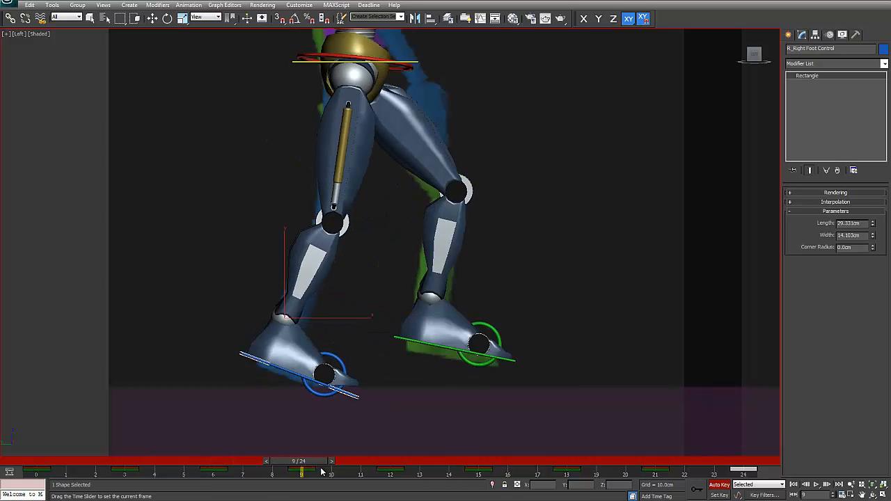
key("w")
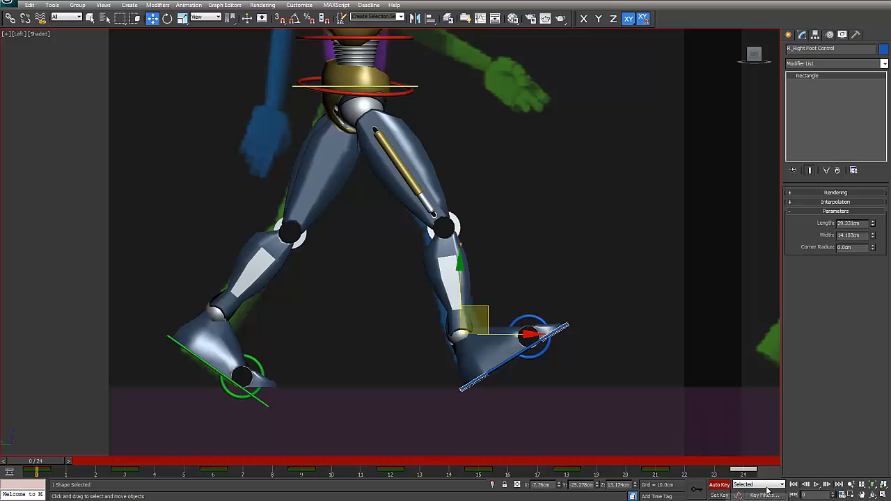
- Play back and scrub the walk cycle to check the foot motion in the Left view, ending at frame 0
left_click(817, 485)
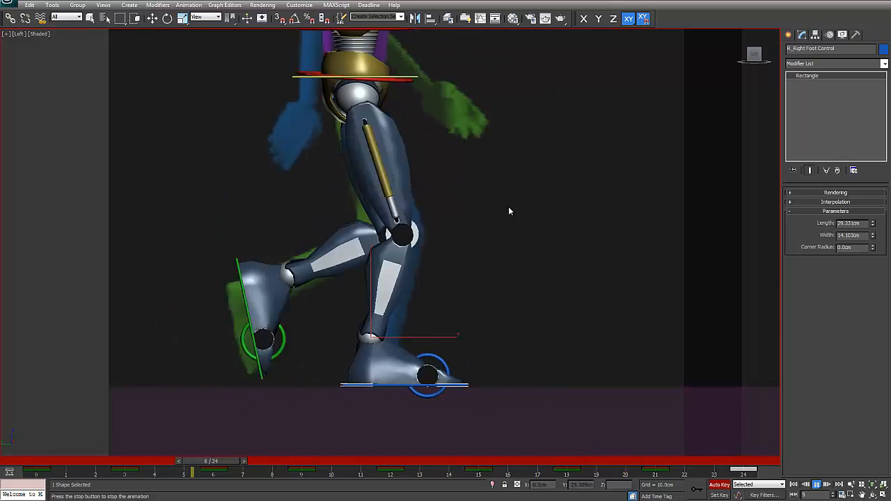
left_click(452, 468)
key("w")
left_click_drag(451, 468, 503, 468)
key("w")
left_click(817, 485)
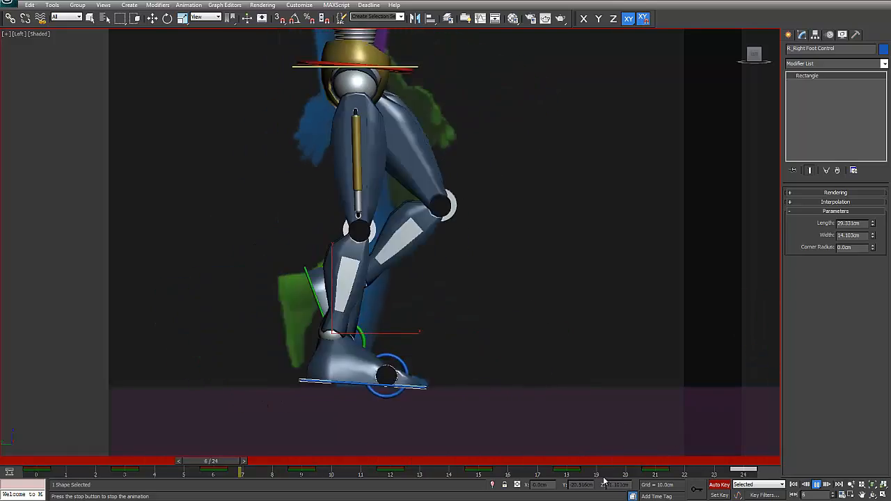
left_click(816, 485)
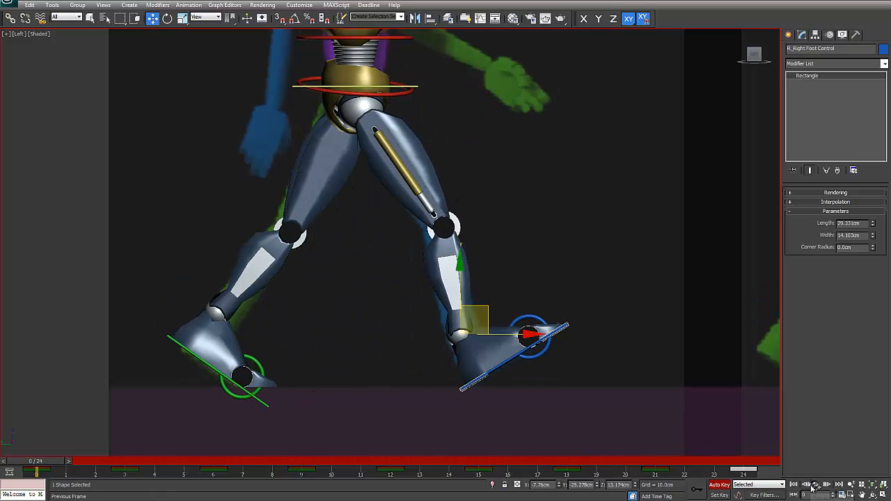
left_click(667, 464)
mouse_move(667, 465)
left_mouse_down()
mouse_move(497, 464)
mouse_move(679, 464)
left_mouse_up()
left_click_drag(360, 486, 34, 470)
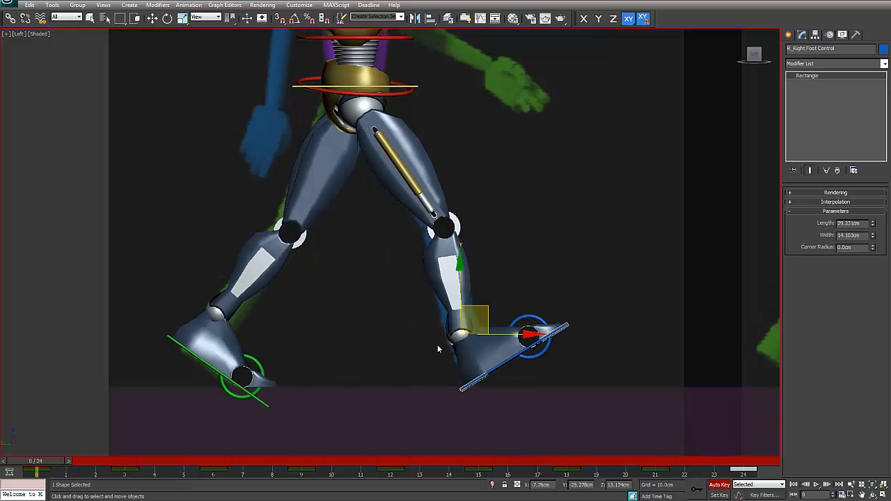
middle_click_drag(400, 330, 370, 330)
scroll(397, 341, "down", 2)
middle_click_drag(425, 351, 488, 409)
scroll(473, 390, "up", 2)
middle_click_drag(456, 364, 414, 266)
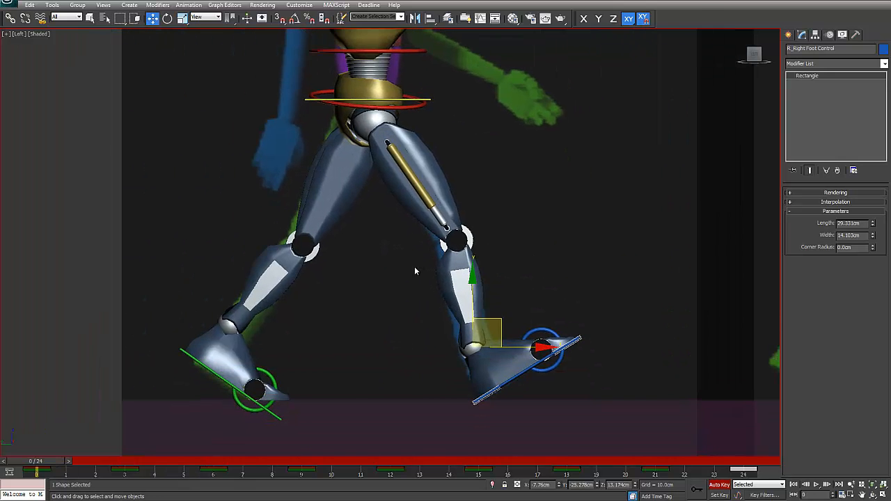
- Play back the walk cycle in the Front view to check both feet against the reference
key("f")
middle_click_drag(411, 363, 377, 437)
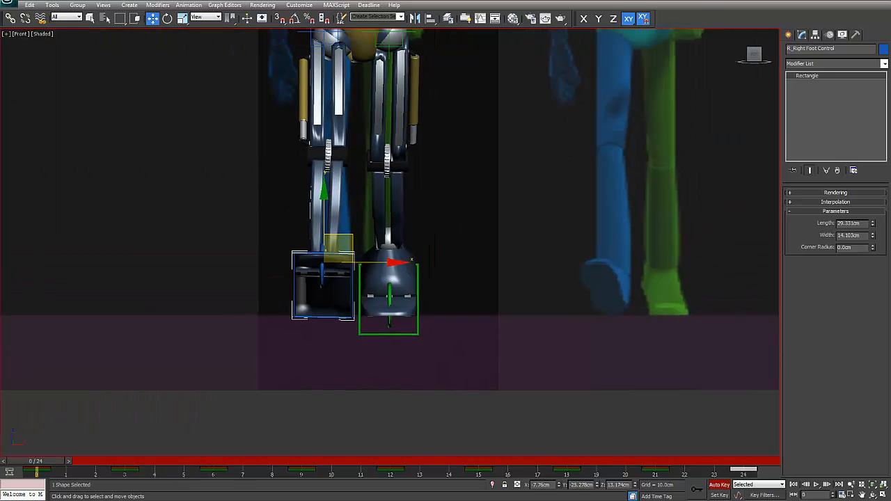
left_click(815, 485)
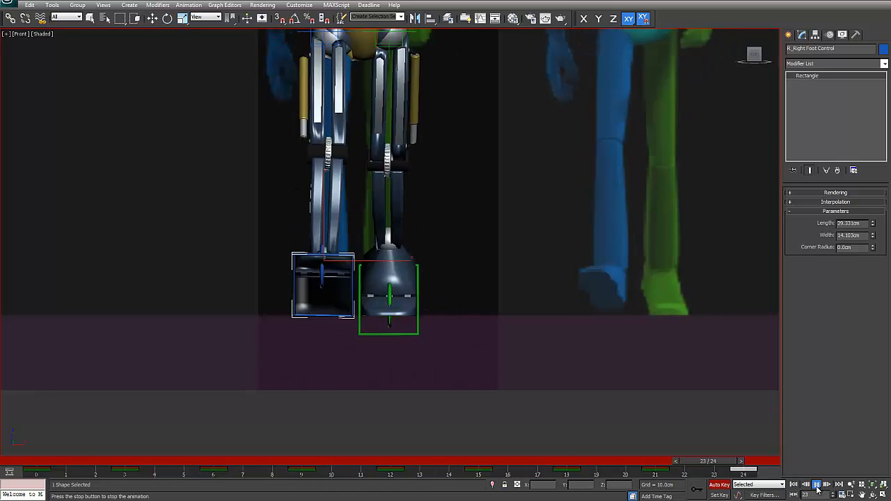
left_click(816, 485)
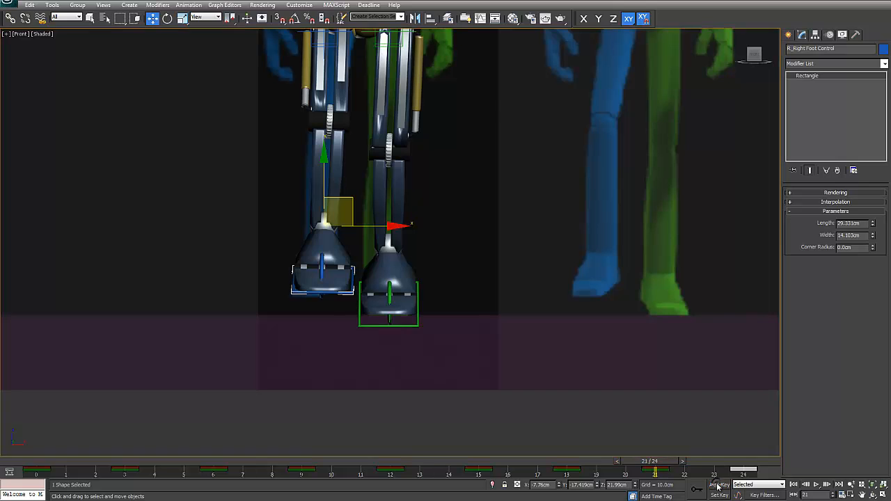
- With Auto Key off at frame 0, rotate the right foot control outward about Y in the View coordinate system and scrub to check it
left_click_drag(408, 457, 3, 464)
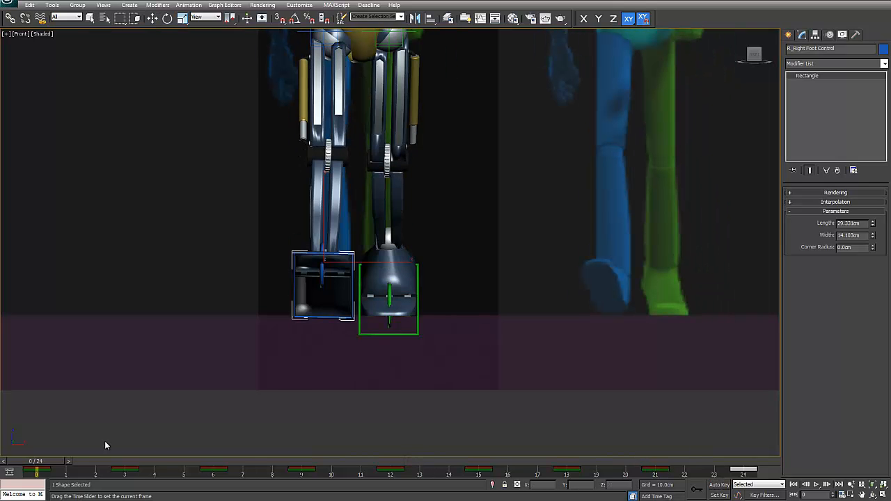
right_click(315, 268)
left_click(340, 295)
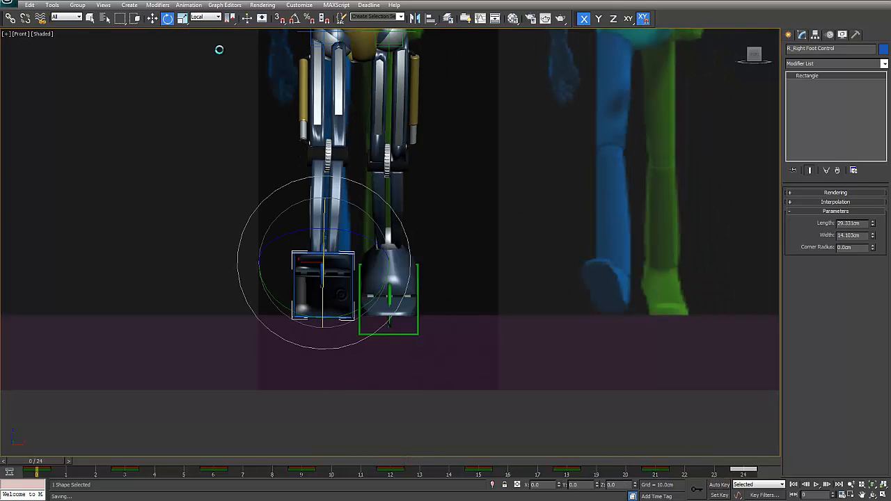
left_click(206, 17)
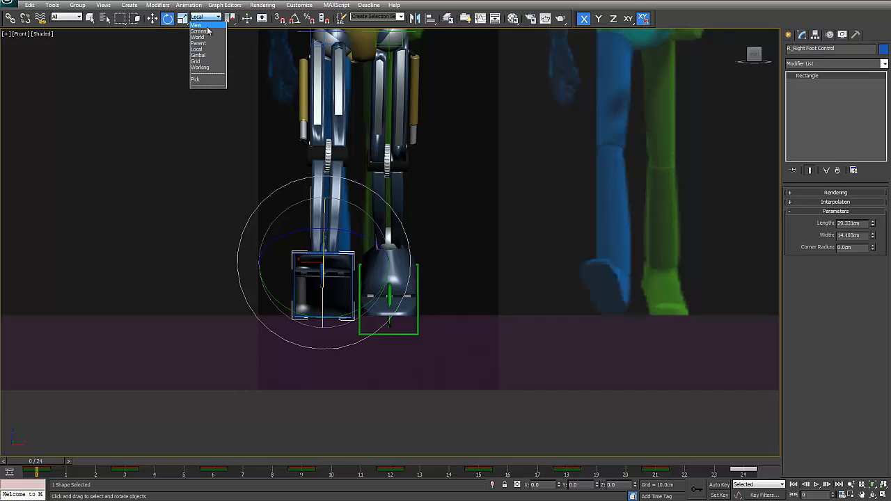
left_click(201, 25)
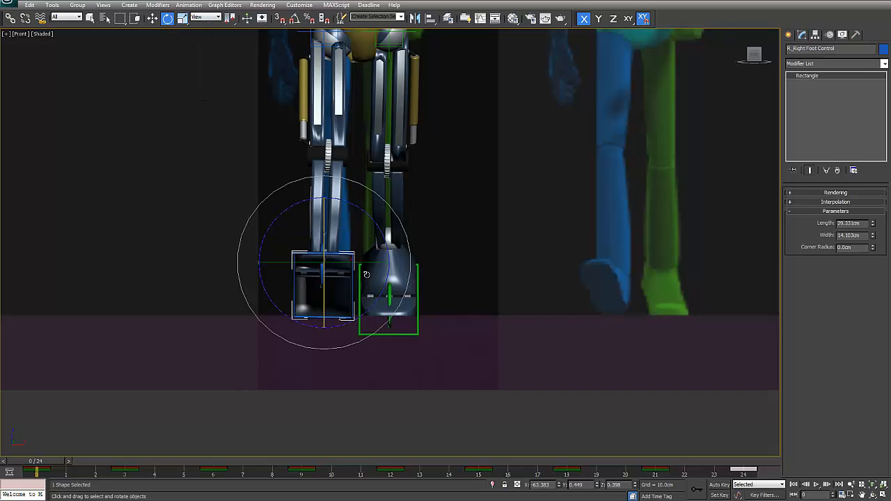
left_click_drag(372, 261, 364, 262)
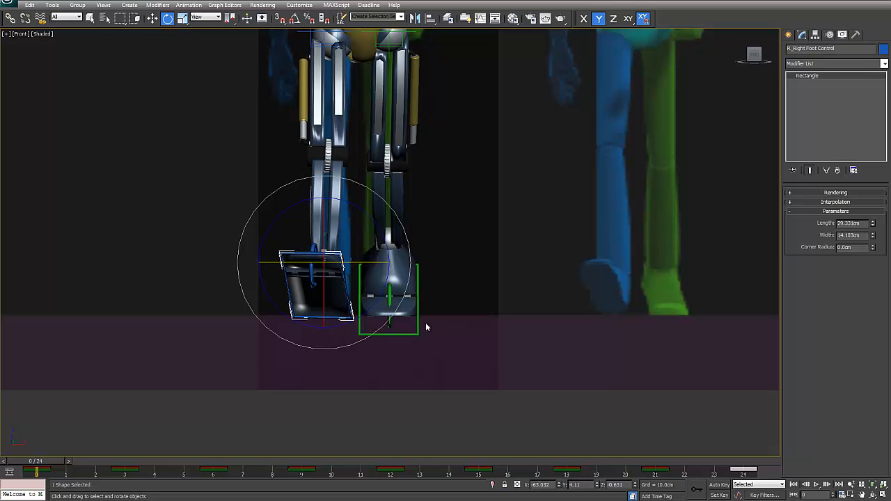
left_click_drag(52, 464, 36, 481)
key("/")
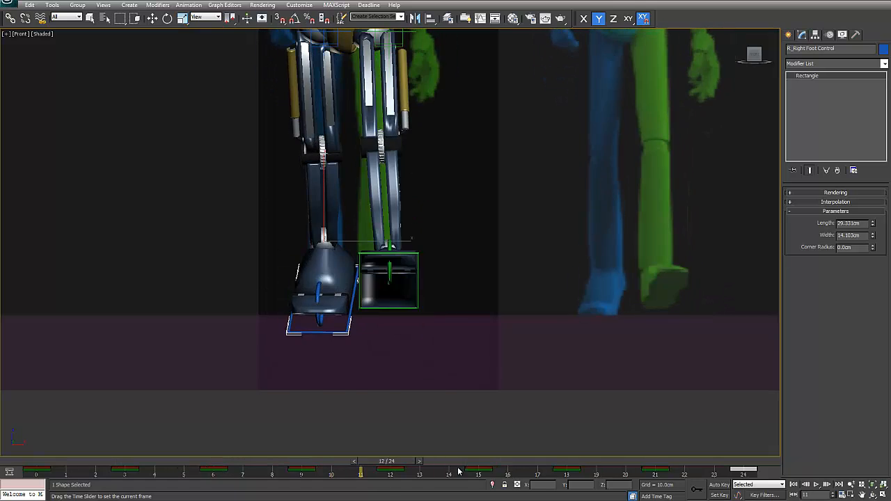
key("e")
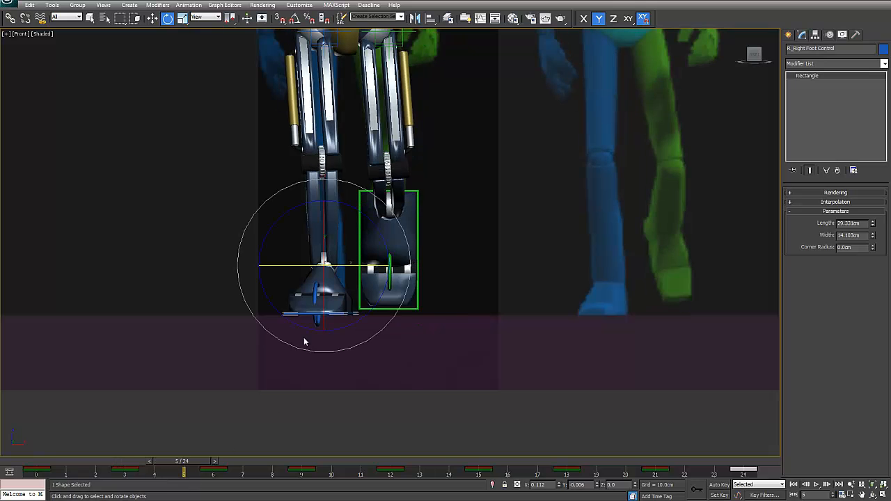
- At frame 12, rotate the left foot control outward about Y, then scrub back to frame 0
left_click_drag(198, 472, 380, 489)
key("e")
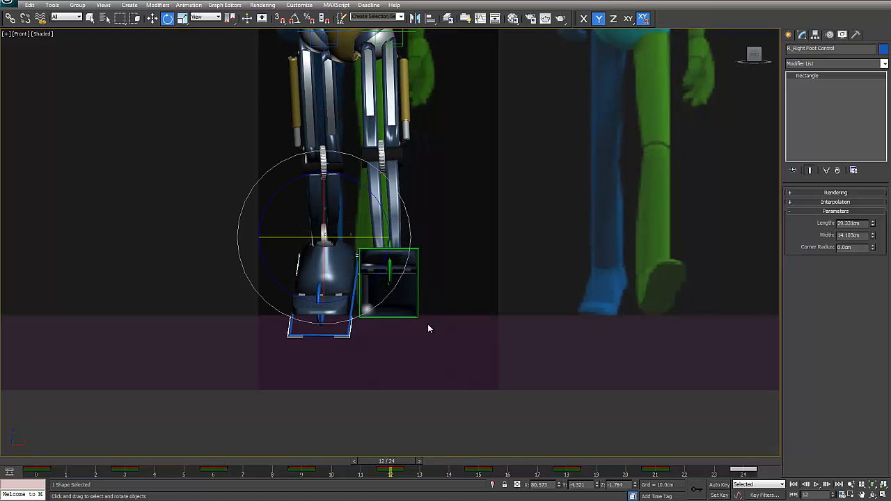
left_click(414, 317)
left_click_drag(431, 265, 437, 265)
left_click_drag(362, 464, 49, 479)
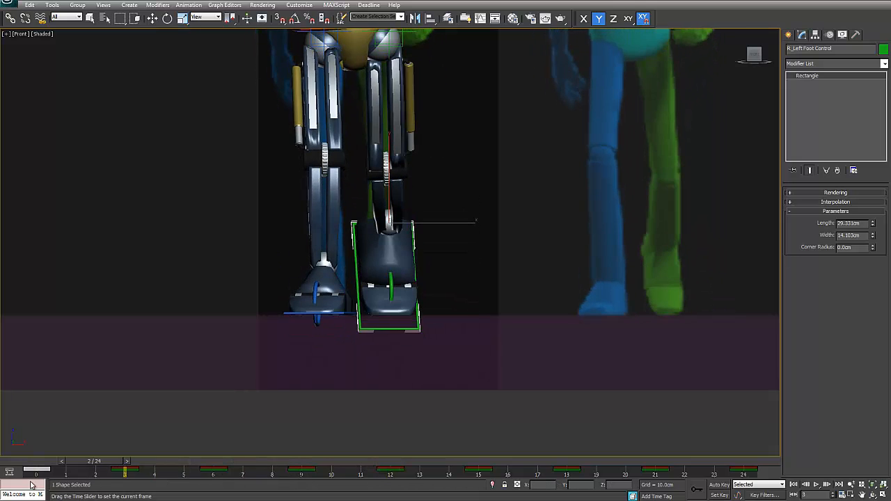
key("e")
- Move the right and left knee pointer helpers outward along X at frame 0, and scrub the cycle to check the knees
scroll(362, 356, "up", 3)
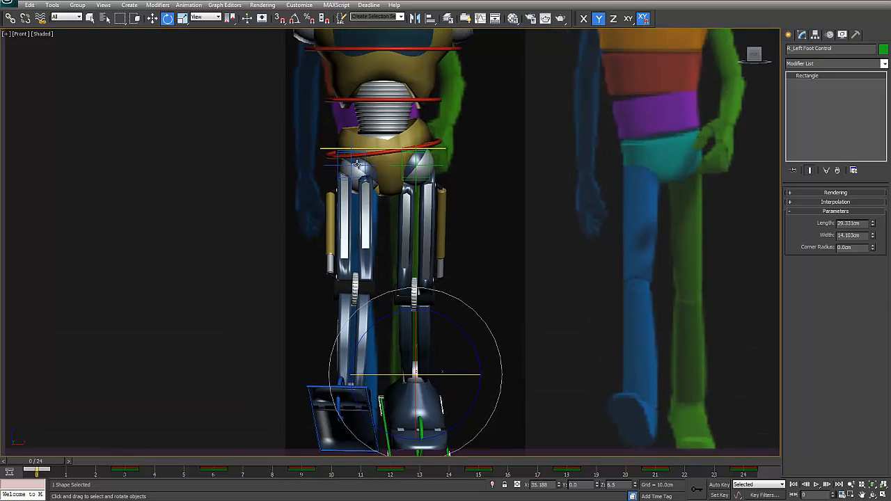
left_click(357, 165)
right_click(367, 167)
left_click(389, 175)
left_click_drag(388, 164, 335, 165)
left_click(433, 165)
left_click_drag(433, 166, 474, 165)
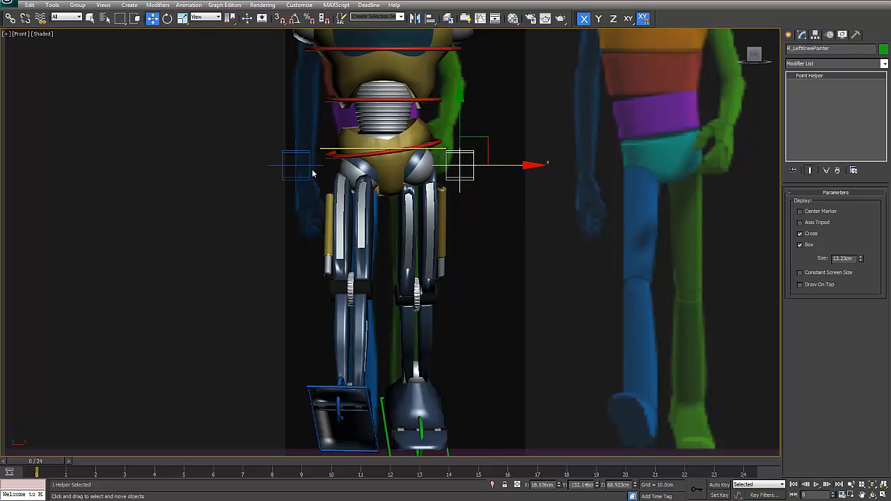
left_click_drag(46, 463, 332, 462)
key("/")
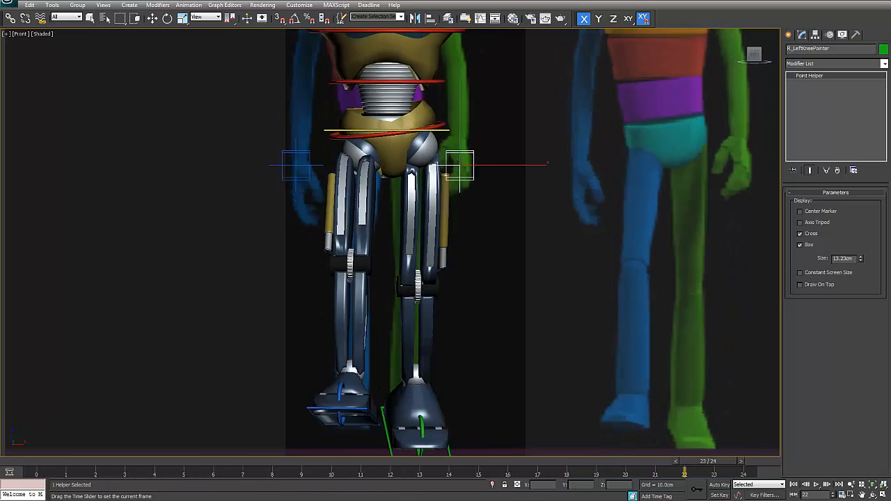
key("w")
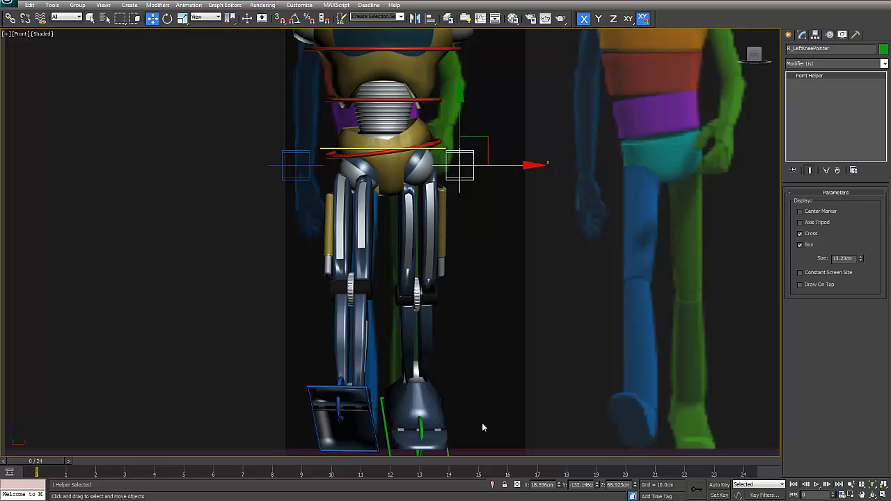
- Turn Auto Key on and, at frame 18, shift the right foot control about 1 cm outward along X
left_click(376, 430)
left_click(719, 484)
left_click_drag(55, 463, 590, 490)
key("w")
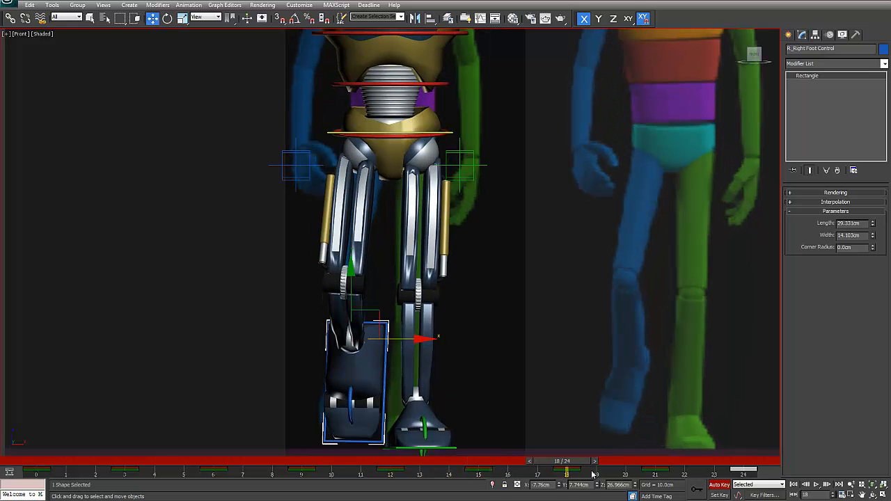
middle_click_drag(513, 420, 515, 358)
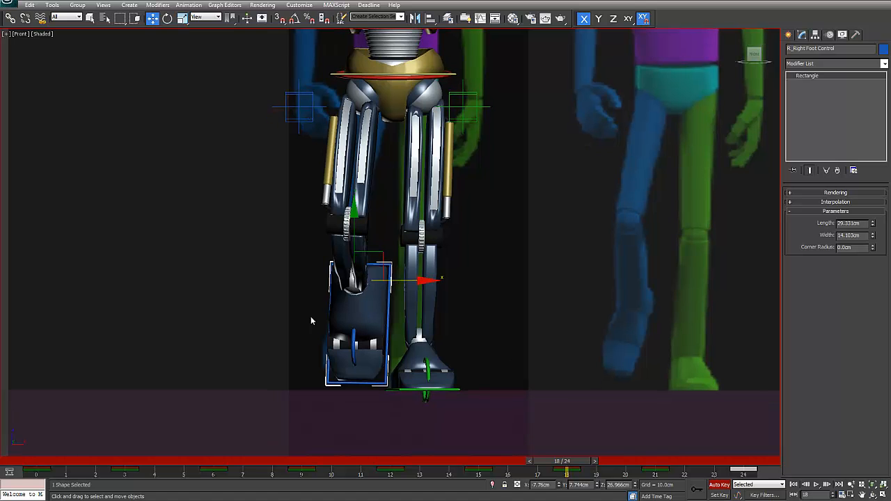
mouse_move(571, 465)
left_mouse_down()
mouse_move(563, 468)
mouse_move(569, 465)
left_mouse_up()
key("w")
left_click_drag(396, 281, 394, 281)
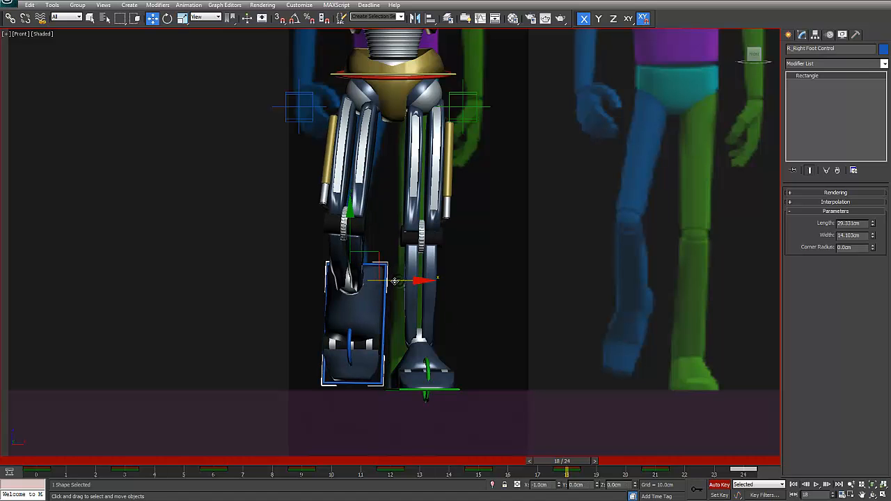
- At frame 21, move the right foot control slightly outward along X to match the Front reference, and advance to frame 24
left_click_drag(576, 465, 654, 463)
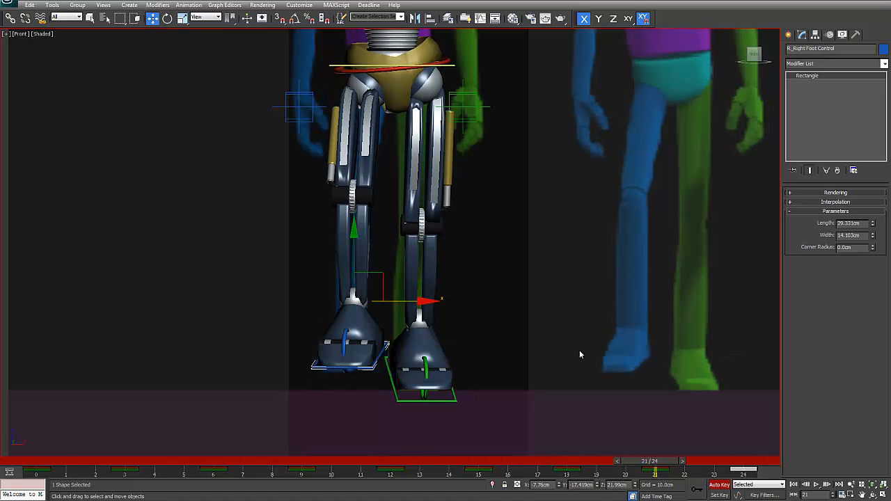
left_click_drag(403, 304, 397, 303)
left_click_drag(637, 466, 728, 465)
key("w")
- At frame 6, move the left foot control slightly outward along X to match the Front reference
left_click(395, 403)
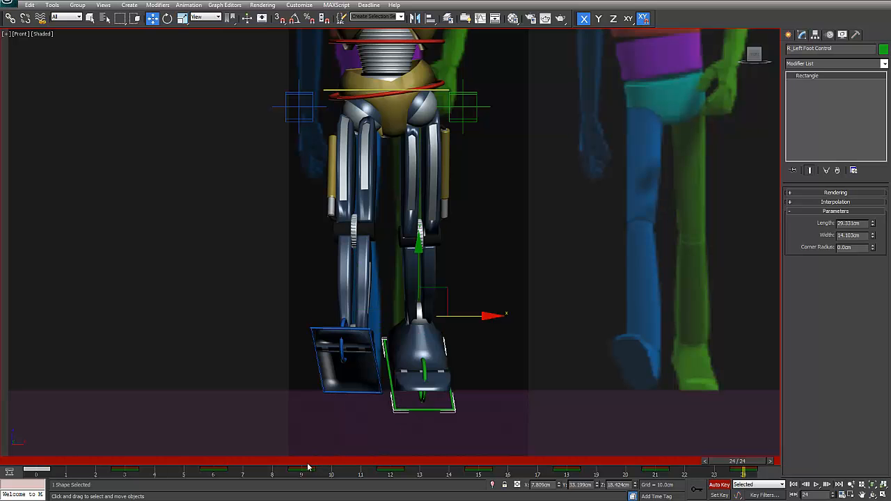
left_click(308, 467)
left_click_drag(314, 466, 232, 487)
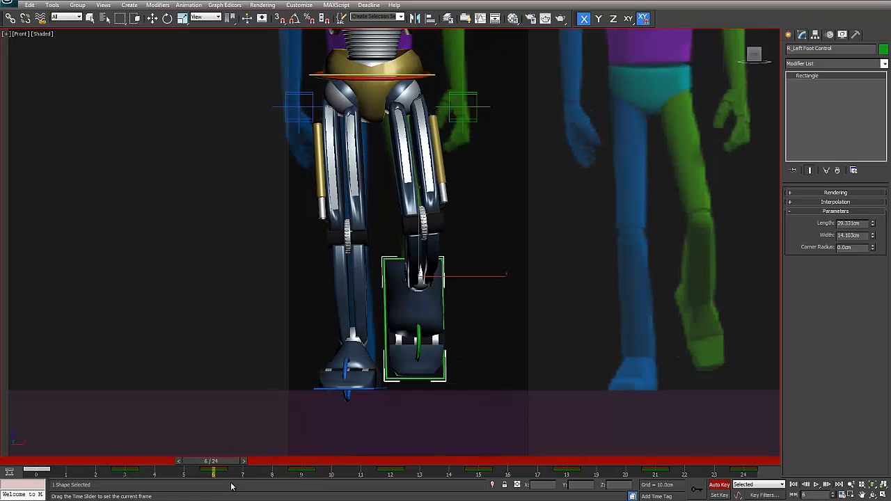
key("w")
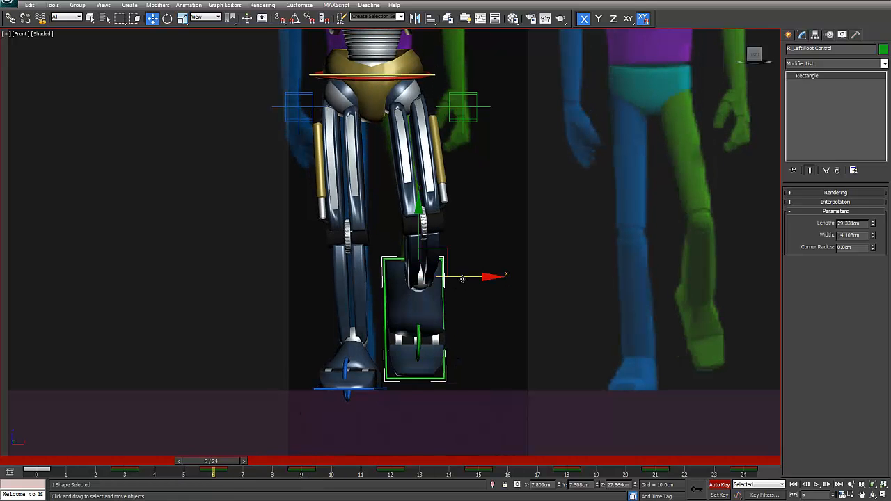
left_click_drag(463, 279, 467, 278)
- At frame 9, move the left foot control outward to about 10.6 cm in X, and scrub the whole cycle to check the feet
key("period")
key("period")
key("period")
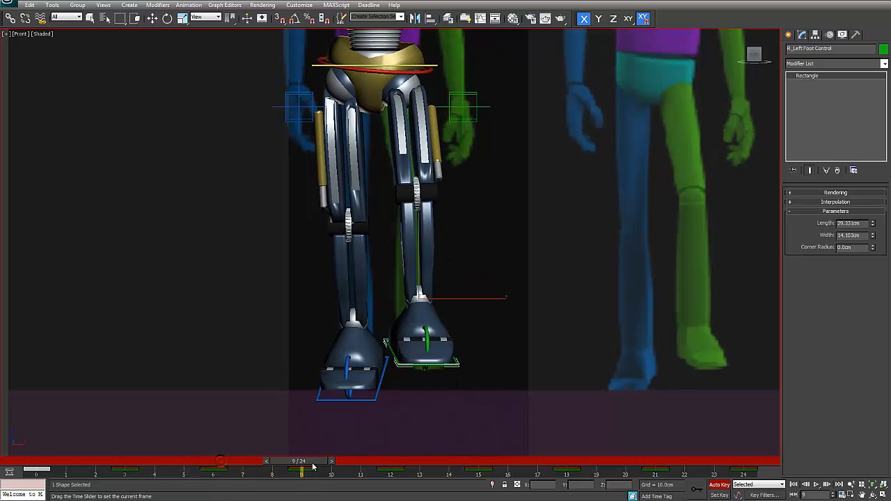
left_click_drag(468, 299, 458, 335)
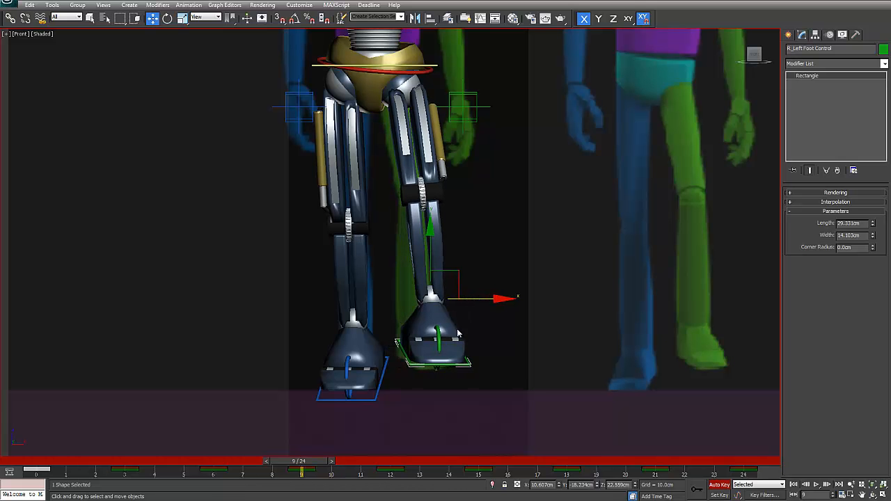
left_click_drag(286, 460, 679, 461)
key("Home")
left_click_drag(85, 483, 738, 460)
key("Home")
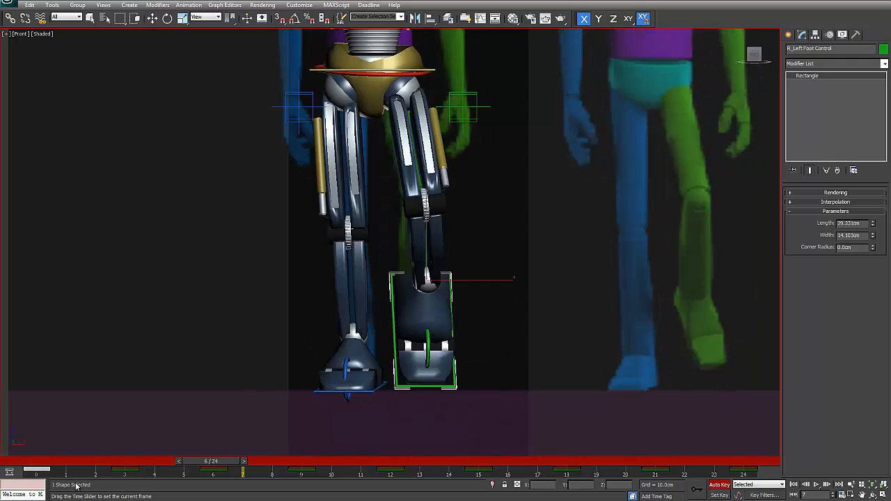
- Examine the robot's torso, head and arms beside the Front reference figure at frame 0
middle_click_drag(513, 125, 545, 368)
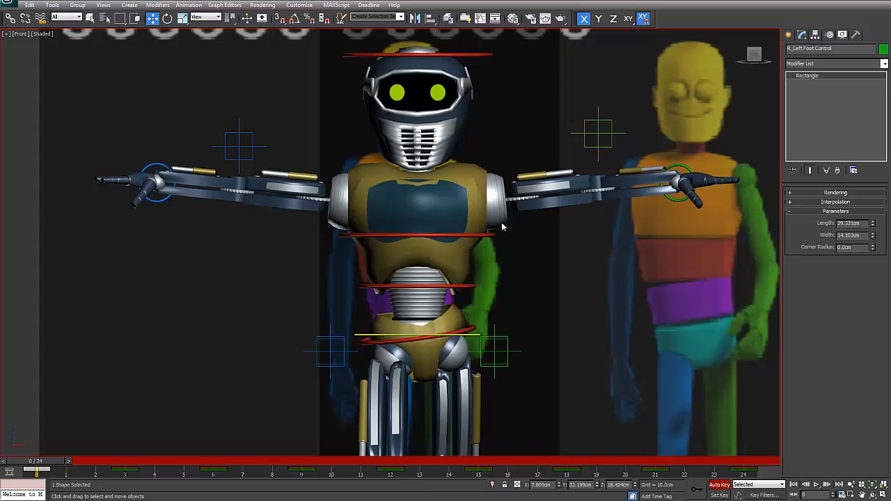
middle_click_drag(655, 230, 605, 235)
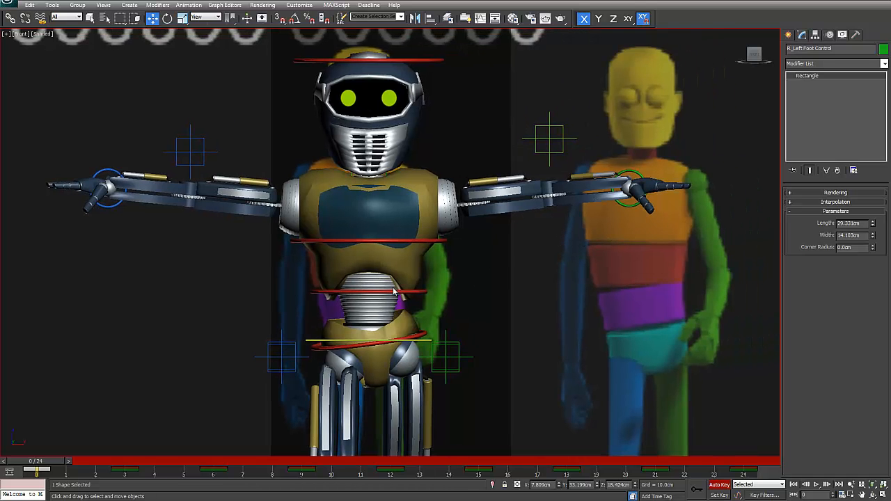
middle_click_drag(571, 268, 487, 233)
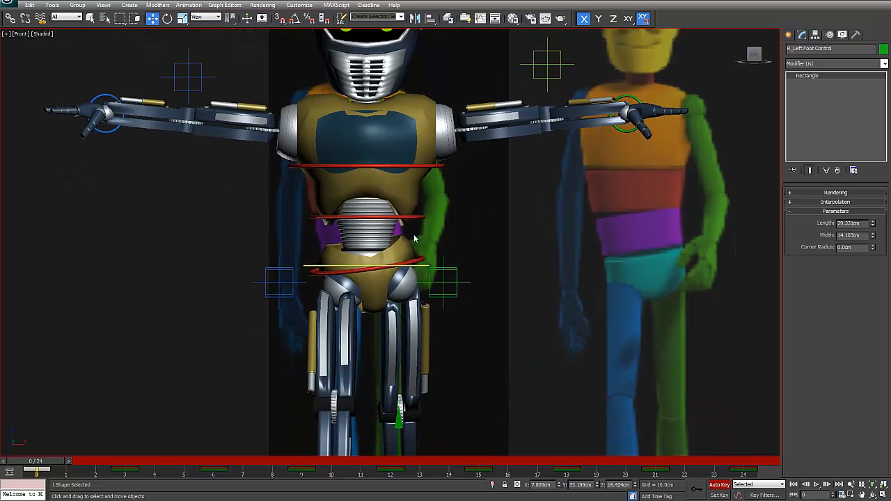
middle_click_drag(675, 270, 501, 321)
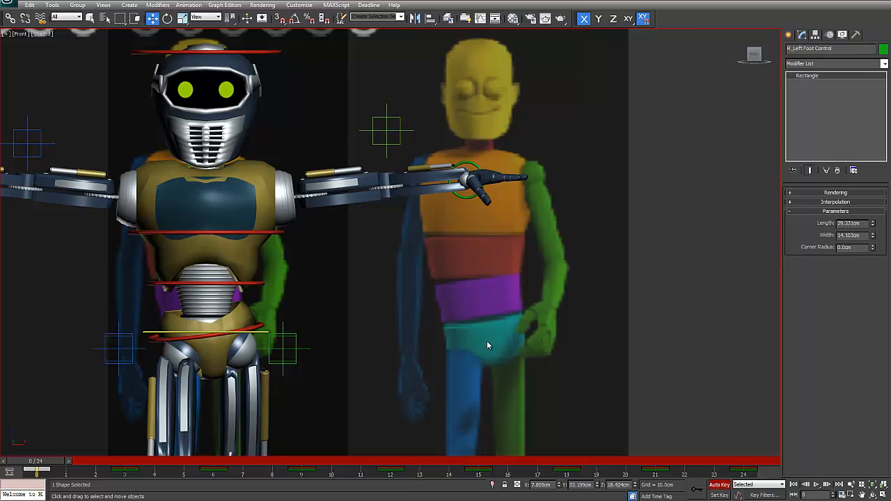
mouse_move(45, 466)
left_mouse_down()
mouse_move(390, 462)
mouse_move(36, 465)
left_mouse_up()
middle_click_drag(316, 280, 323, 277)
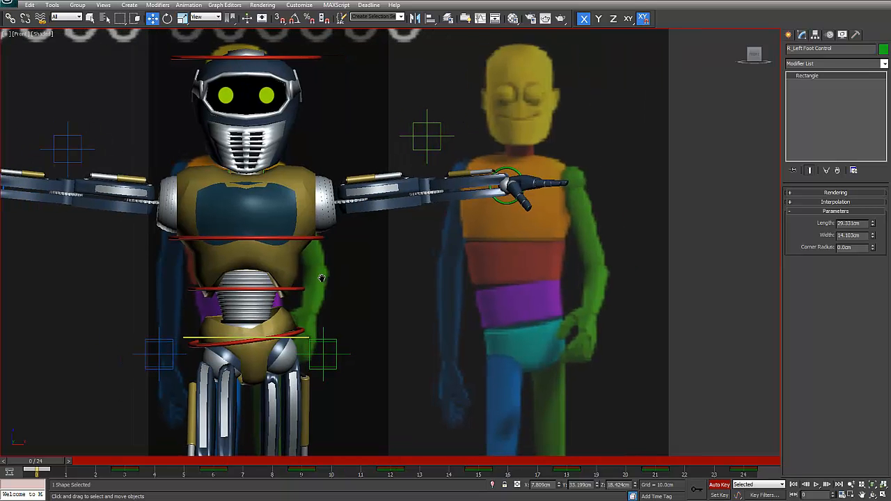
middle_click_drag(464, 282, 432, 280)
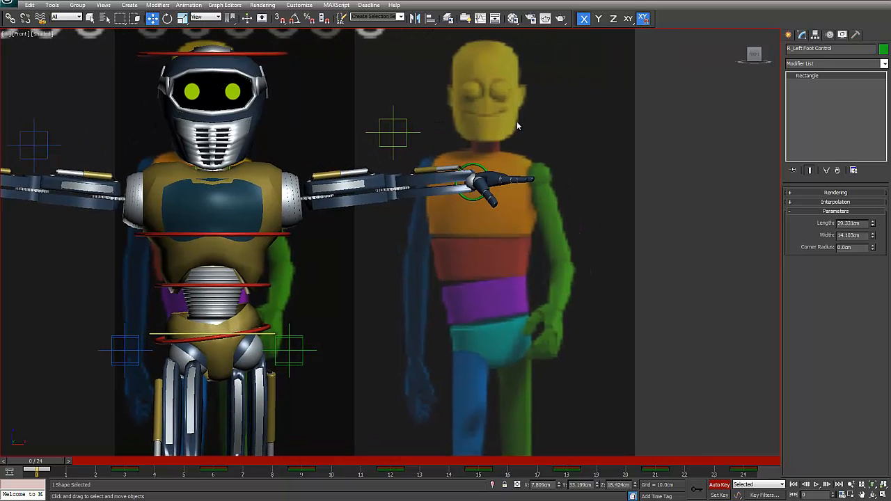
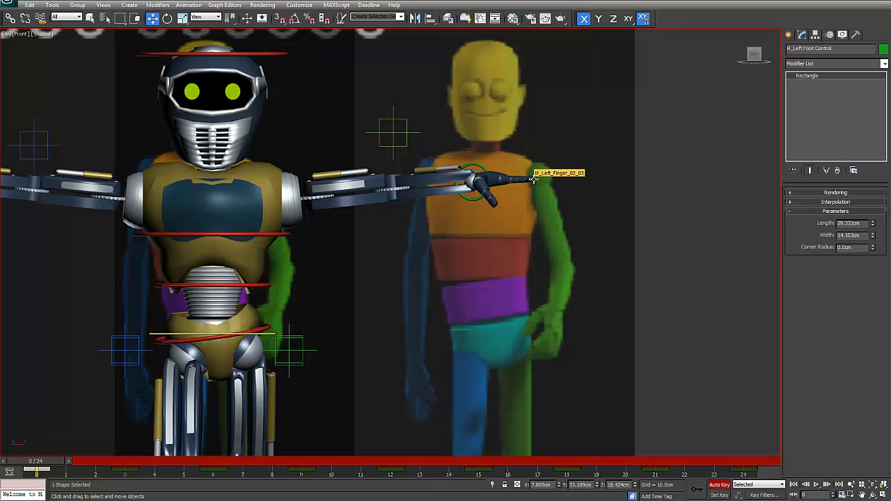
middle_click_drag(348, 219, 446, 211)
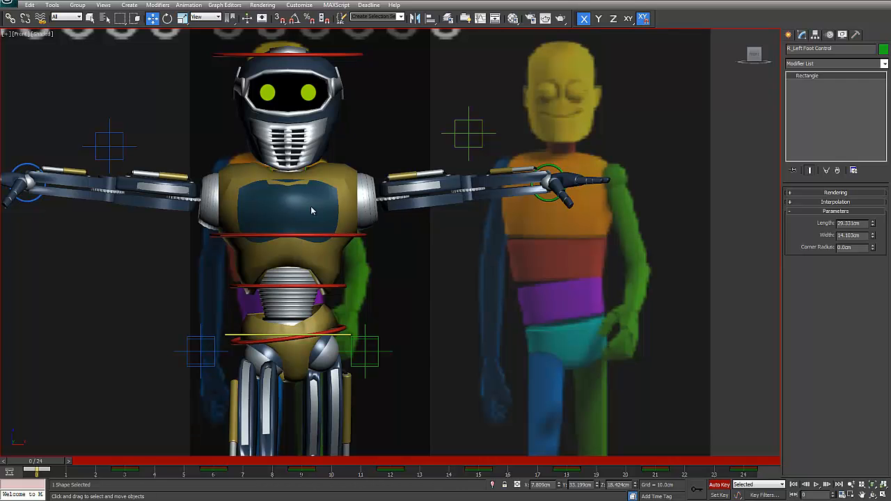
- At frame 24, rotate the lower torso control about 8 degrees to match the waist tilt in the Front reference
left_click(356, 236)
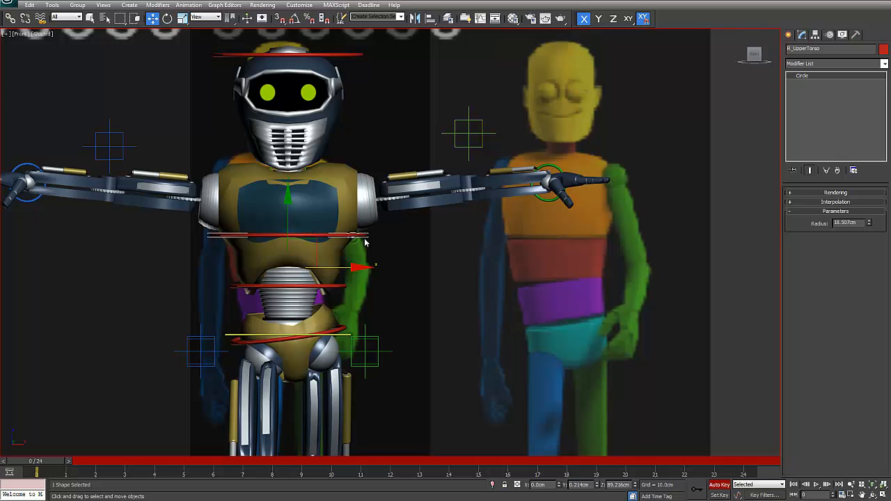
left_click(371, 271)
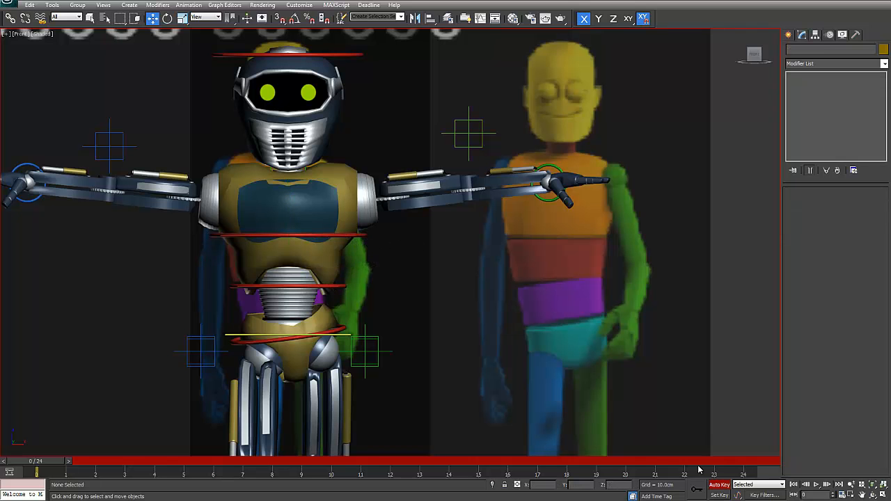
left_click(700, 462)
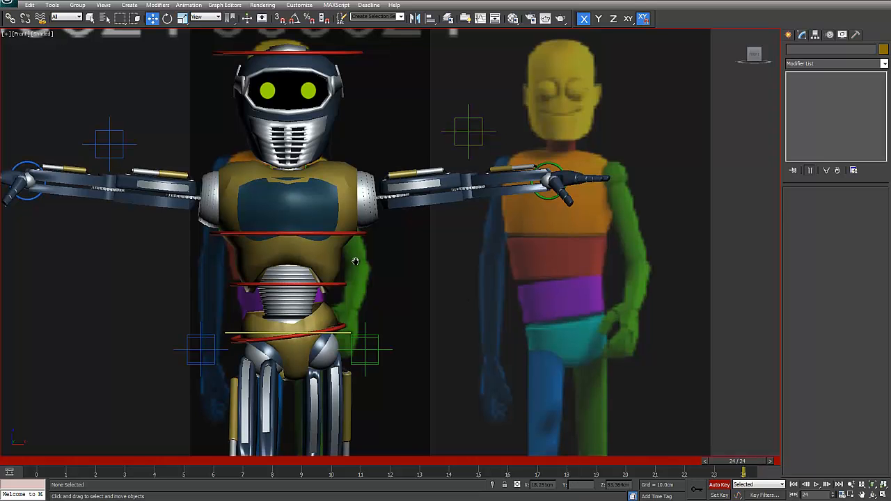
scroll(365, 289, "up", 2)
left_click(338, 256)
right_click(340, 261)
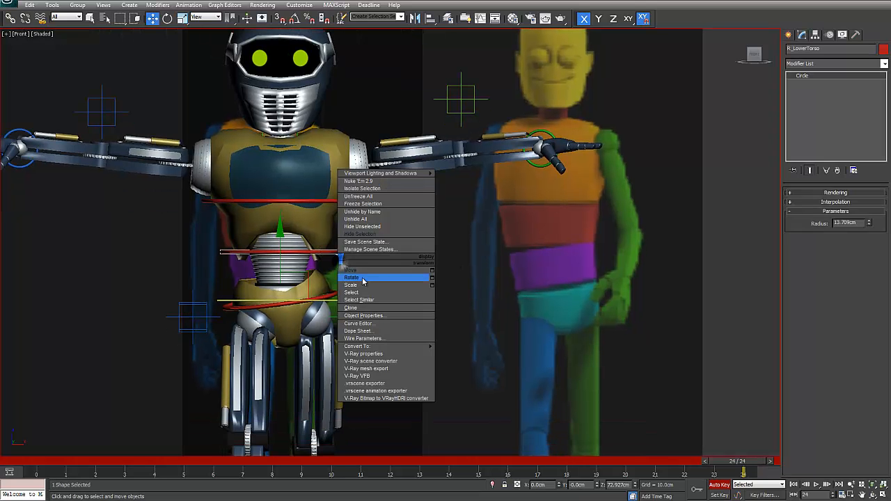
left_click(351, 277)
left_click_drag(344, 283, 342, 273)
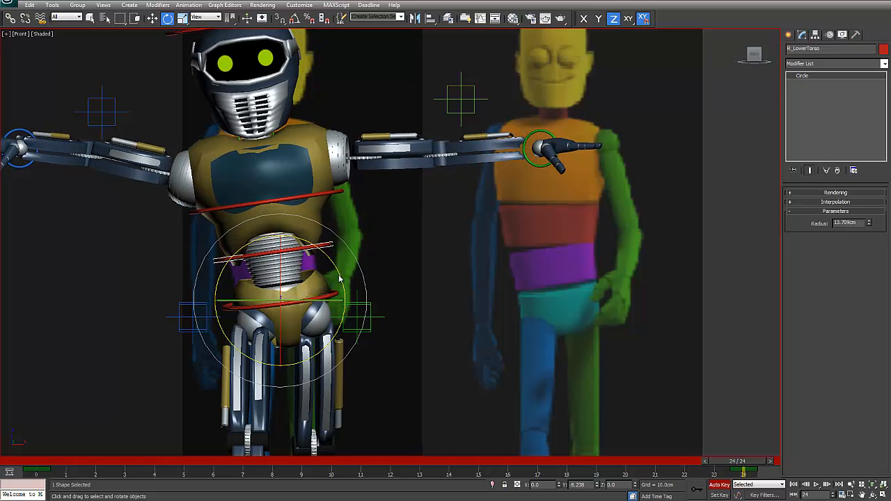
- At frame 24, counter-rotate the upper torso control to level the chest and shoulders against the Front reference
left_click(331, 193)
left_click_drag(331, 208, 337, 218)
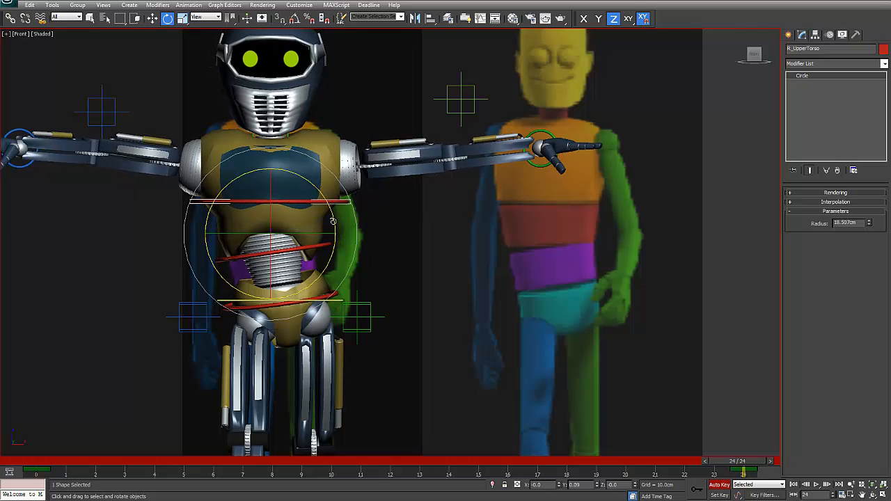
middle_click_drag(337, 217, 381, 298)
left_click_drag(381, 302, 382, 303)
middle_click_drag(412, 341, 412, 263)
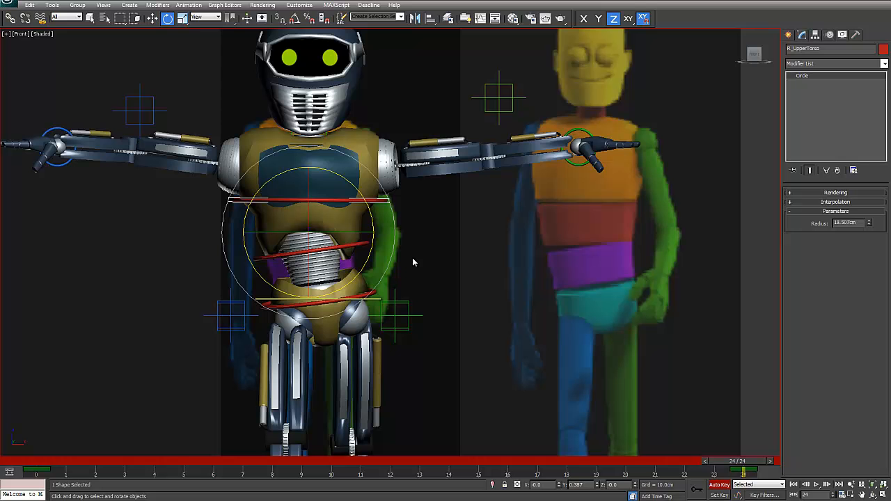
- Set the rotation reference coordinate system to Local
left_click(205, 17)
left_click(209, 53)
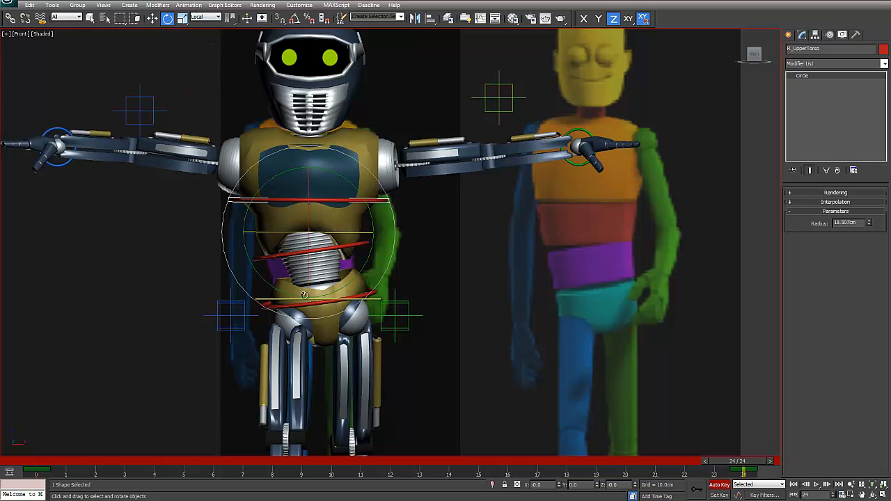
middle_click_drag(360, 270, 357, 264)
middle_click_drag(431, 260, 409, 252)
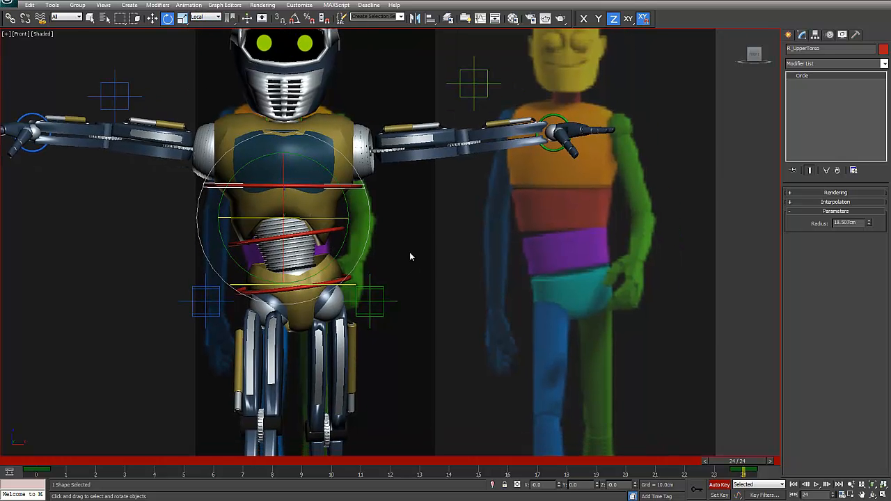
- At frame 24, twist the upper torso control around its vertical axis in the Left view to match the reference's shoulder swing
key("l")
middle_click_drag(415, 178, 411, 386)
scroll(431, 217, "up", 2)
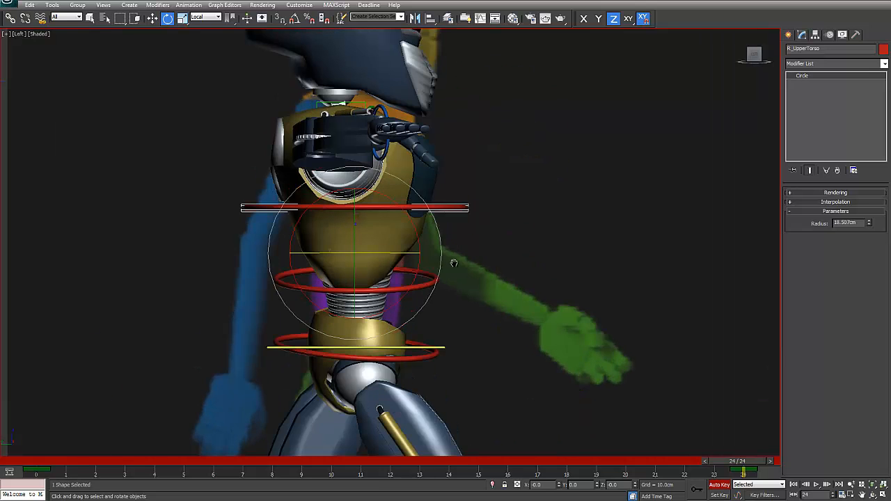
middle_click_drag(454, 263, 454, 274)
scroll(454, 274, "down", 2)
middle_click_drag(525, 277, 244, 293)
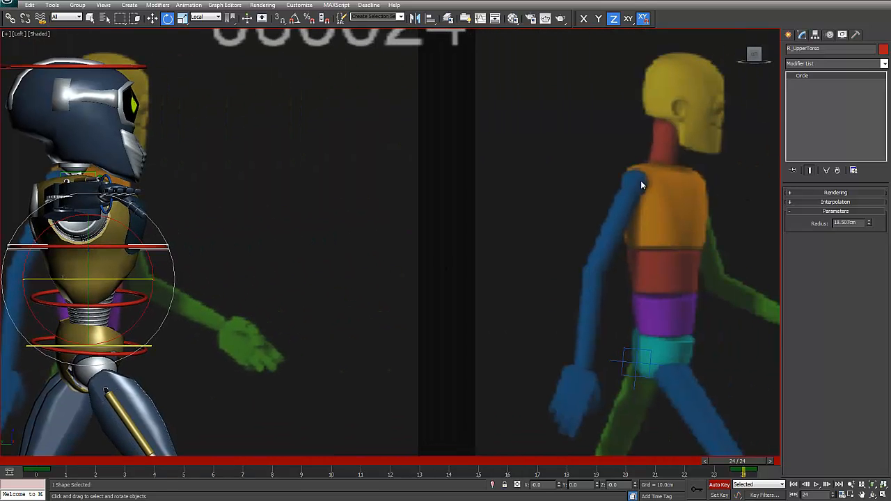
middle_click_drag(439, 233, 479, 229)
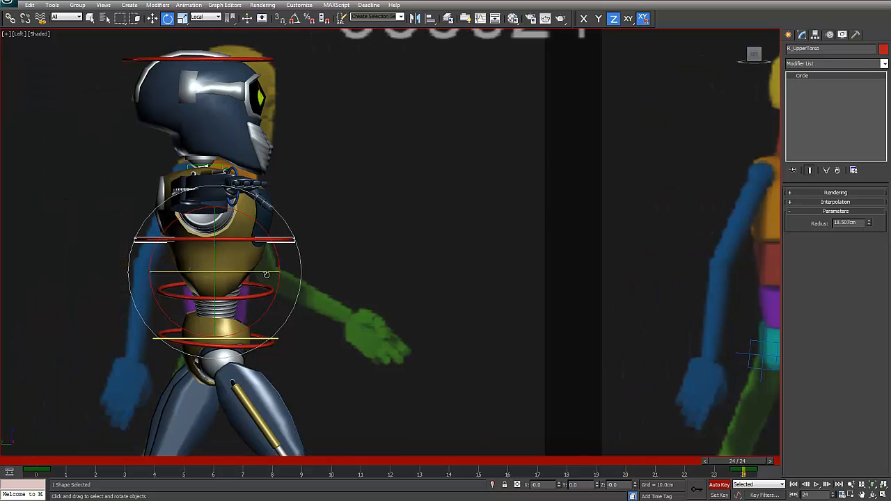
left_click_drag(267, 274, 249, 274)
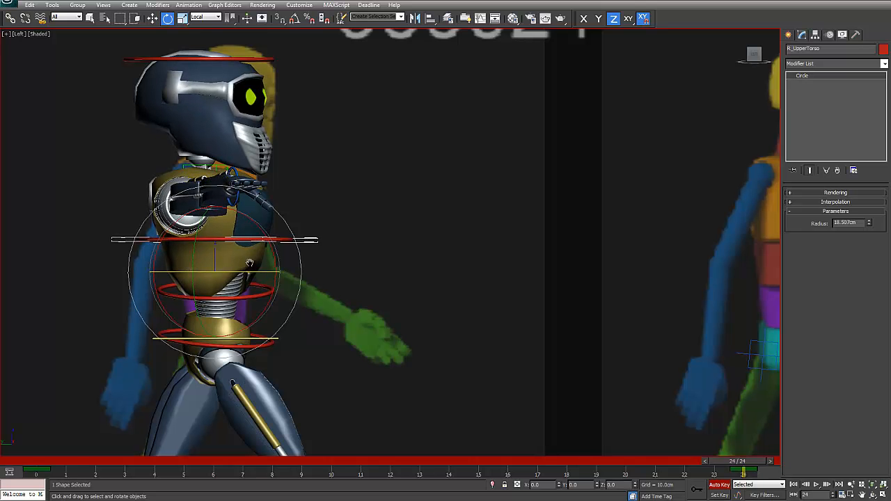
middle_click_drag(250, 263, 286, 263)
middle_click_drag(368, 253, 353, 242)
middle_click_drag(416, 267, 372, 275, "alt")
key("shift+z")
key("f")
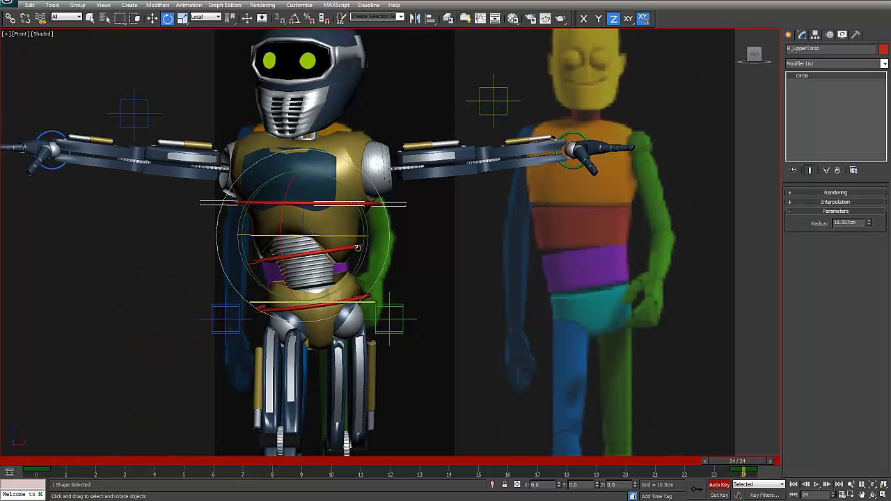
- At frame 24, rotate the head control around its vertical axis so the face points straight forward
middle_click_drag(347, 190, 373, 274)
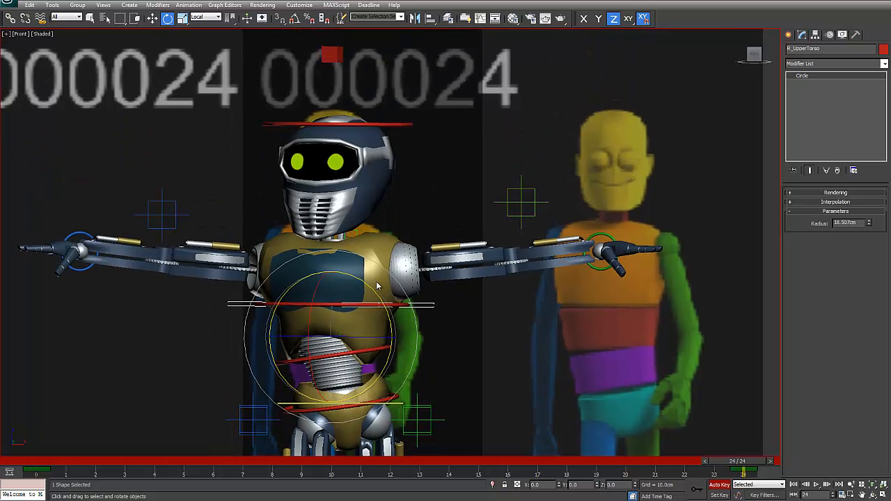
left_click(382, 125)
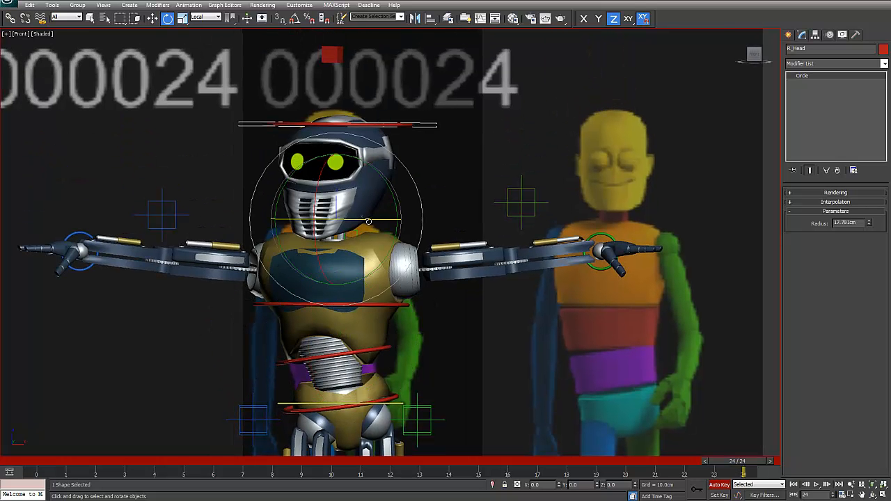
left_click_drag(369, 221, 387, 221)
- Copy the frame 24 keys of the lower torso, upper torso and head controls to frame 0
middle_click_drag(389, 369, 393, 279)
left_click(392, 258)
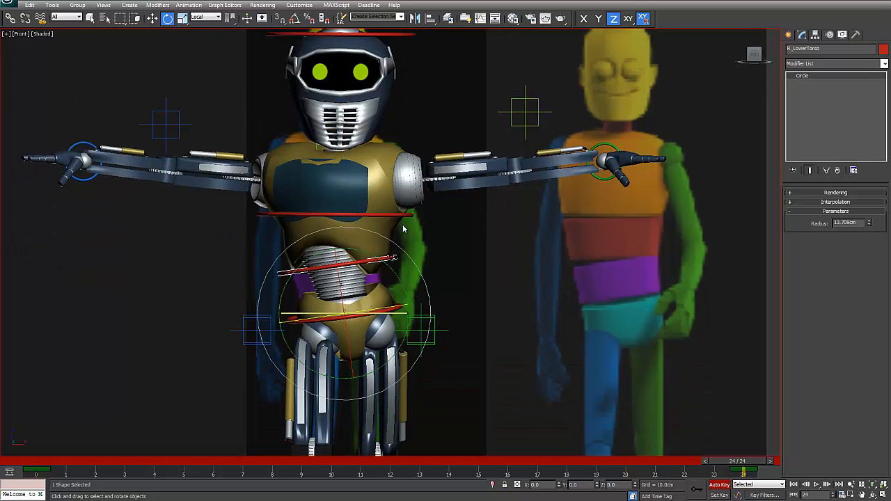
left_click(402, 215, "ctrl")
middle_click_drag(395, 81, 420, 136)
left_click(413, 109, "ctrl")
left_click_drag(744, 470, 36, 471, "shift")
- At frame 12, rotate the lower torso control to the opposite tilt to match the Front reference
left_click_drag(384, 465, 401, 466)
key("e")
middle_click_drag(383, 354, 350, 220)
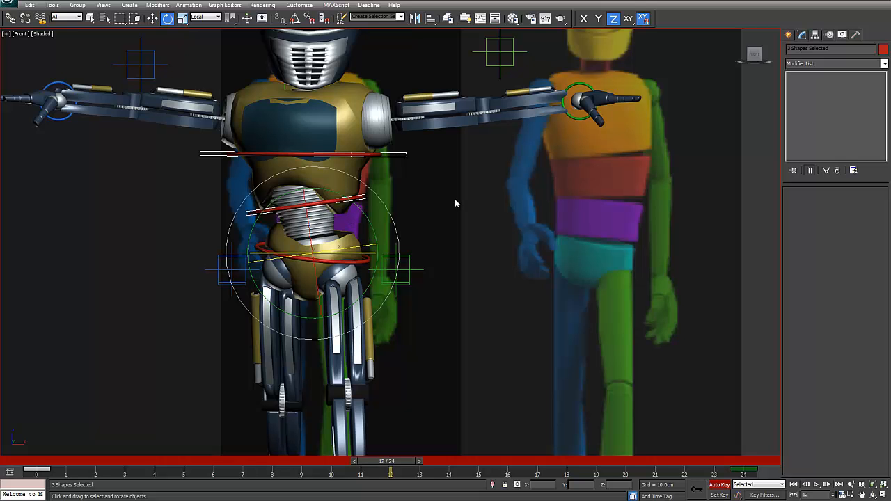
left_click(362, 204)
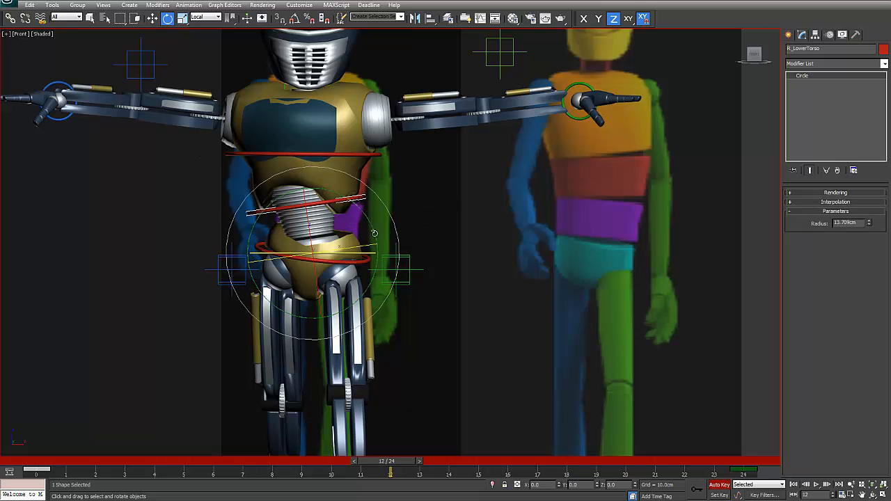
left_click_drag(376, 234, 383, 249)
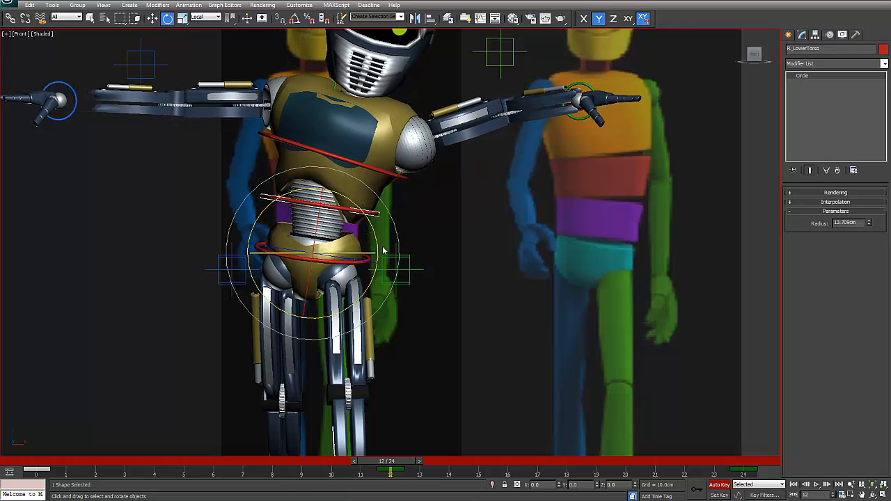
- At frame 12, level the upper torso control and twist it toward the opposite side in the Front view
left_click(387, 171)
left_click_drag(341, 192, 377, 171)
key("F6")
middle_click_drag(380, 174, 383, 270)
left_click_drag(385, 250, 465, 286)
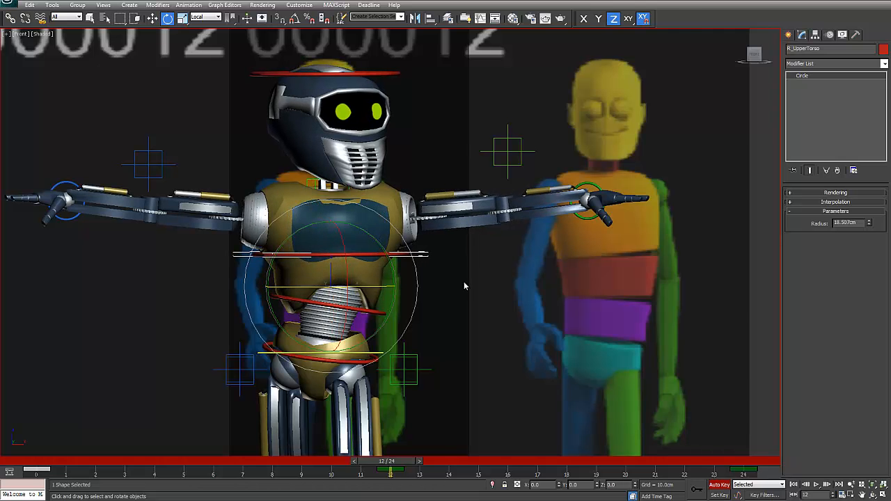
- At frame 12, twist the upper torso control about 6 degrees further around Z against the Left reference
key("l")
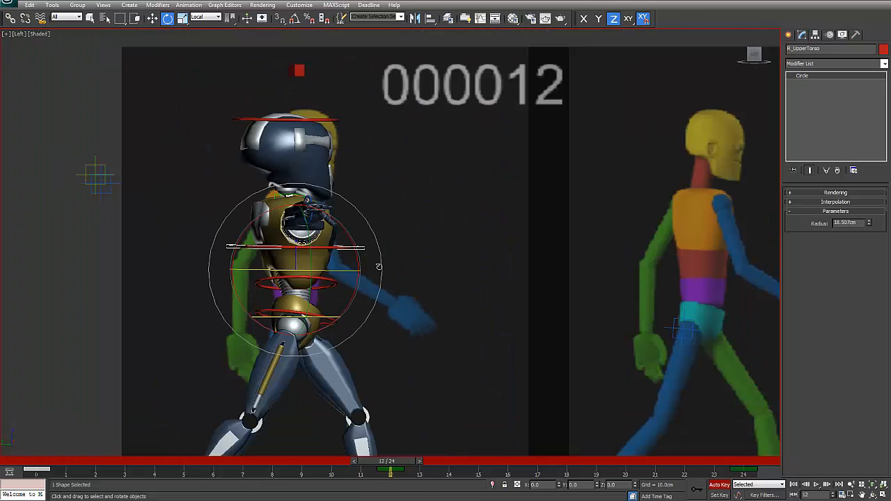
scroll(378, 267, "up", 3)
left_click_drag(300, 285, 307, 284)
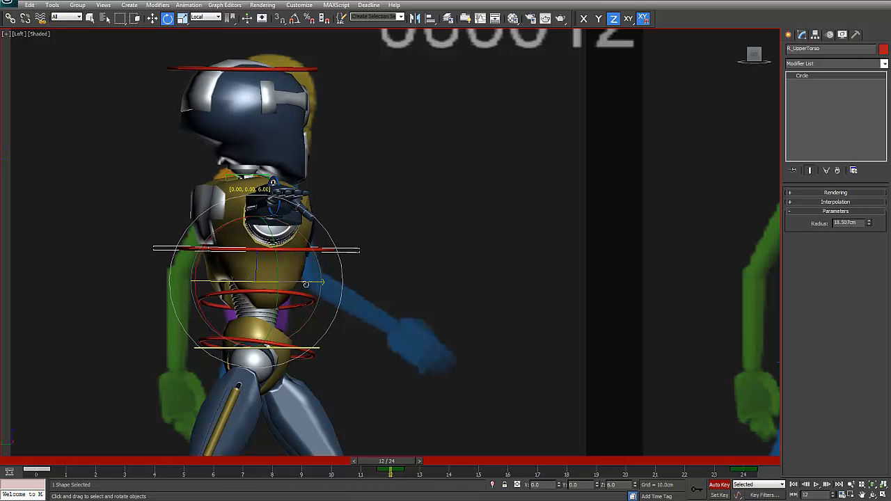
middle_click_drag(365, 241, 259, 267, "alt")
key("l")
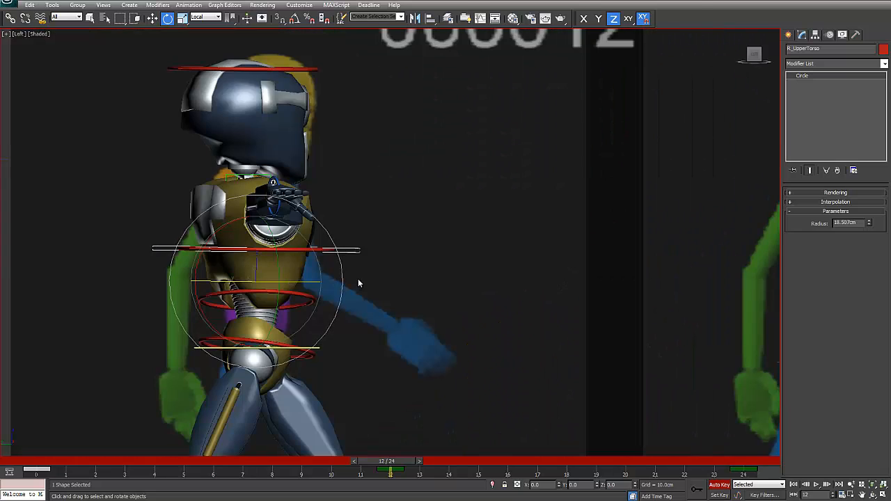
- Scrub and play the cycle in the Top and Front views to check the torso's twist
key("t")
left_click_drag(45, 461, 309, 468)
key("/")
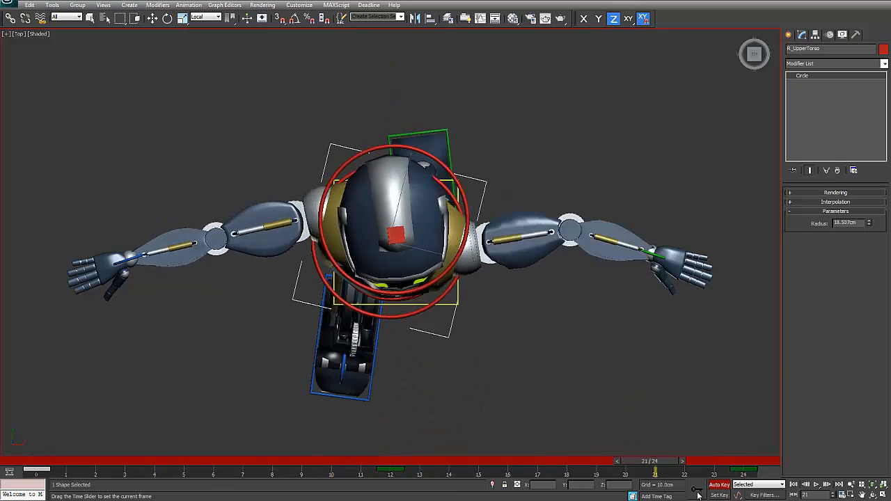
key("e")
key("/")
key("f")
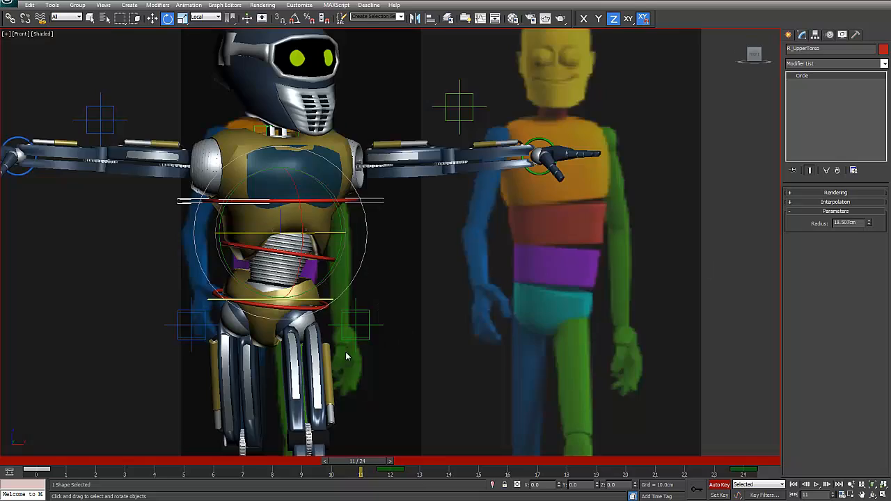
left_click(59, 462)
left_click(816, 485)
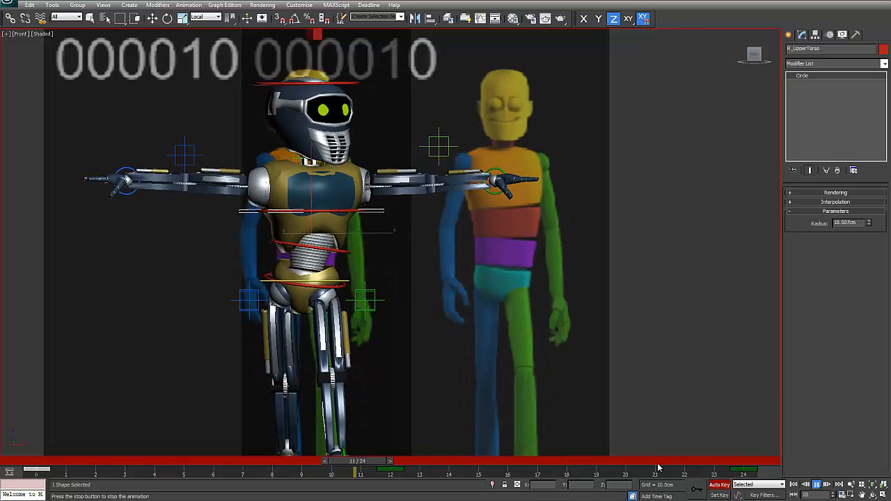
- At frame 12, rotate the head control about -43 degrees around Z to face forward, and play back the cycle
left_click(404, 464)
key("e")
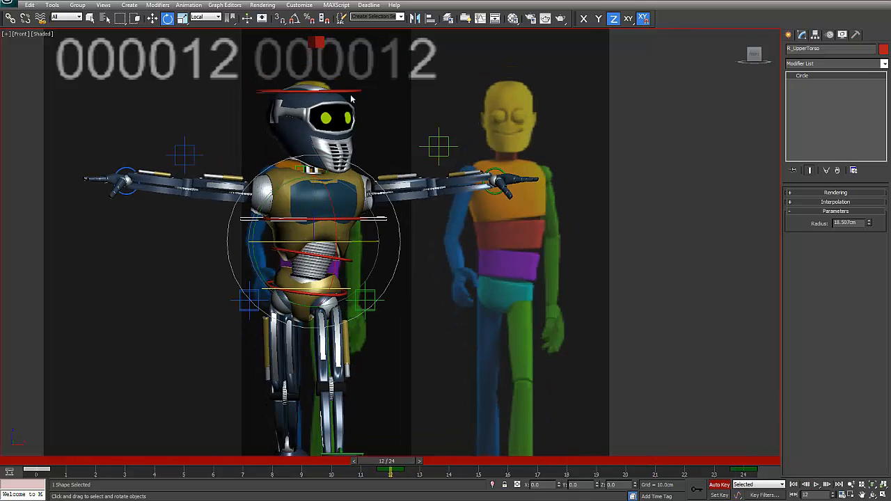
left_click(352, 91)
left_click_drag(357, 161, 333, 162)
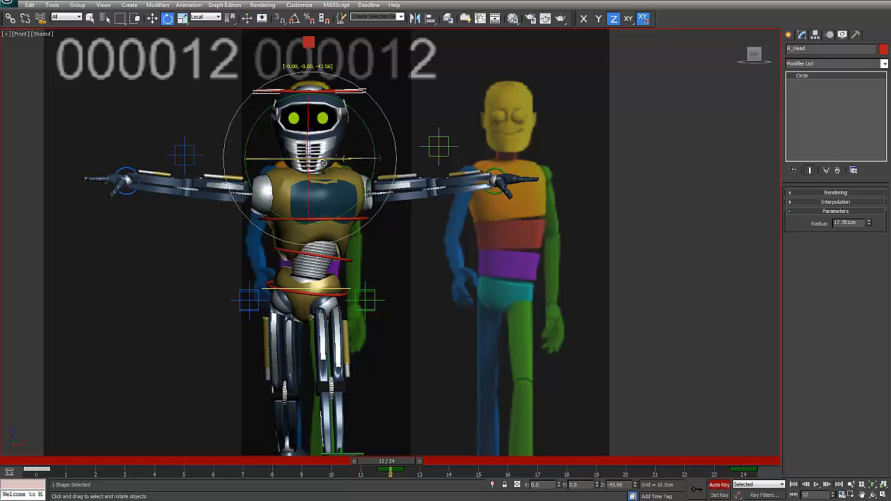
key("/")
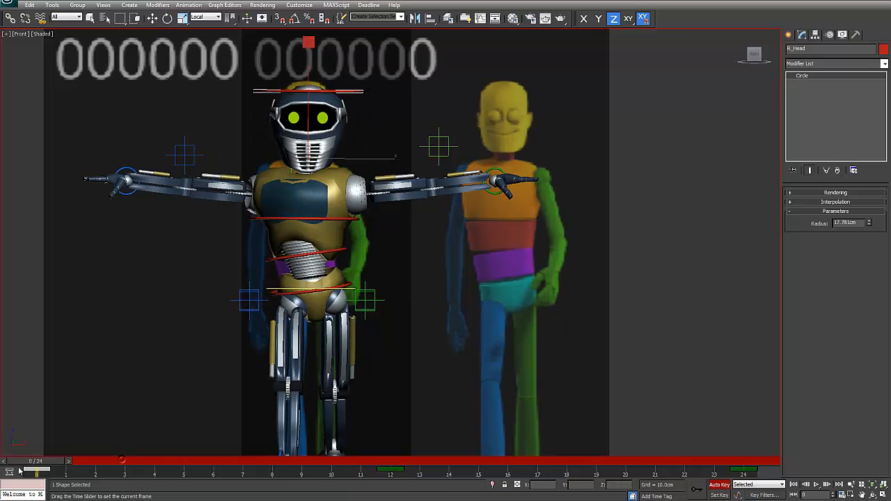
left_click(817, 485)
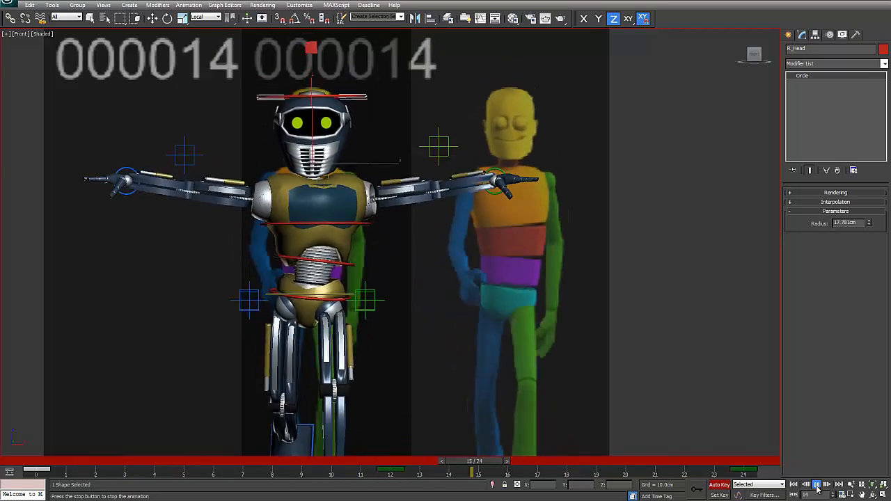
left_click(817, 485)
- At frame 24, move the right hand control down beside the right hip, following the arm in the Front reference
middle_click_drag(536, 300, 560, 301)
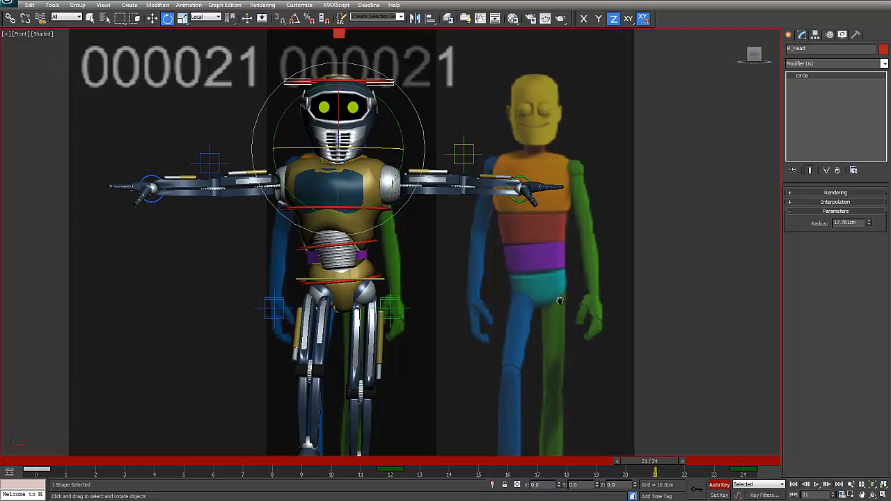
left_click(156, 197)
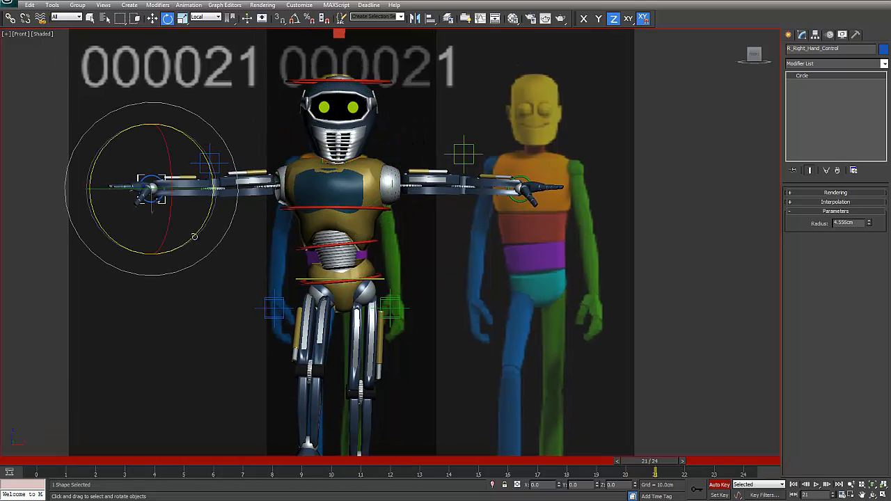
middle_click_drag(268, 260, 269, 248)
middle_click_drag(369, 249, 350, 220)
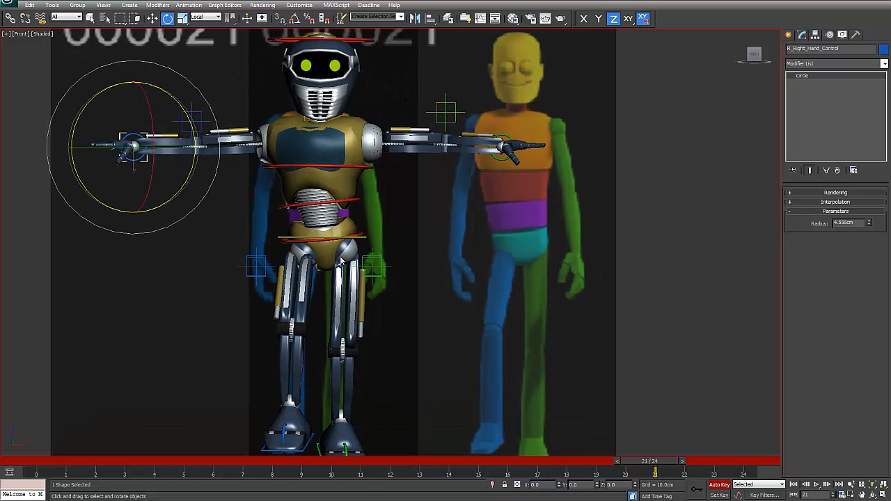
left_click_drag(638, 467, 726, 467)
right_click(241, 179)
left_click(270, 187)
left_click_drag(157, 127, 293, 244)
scroll(270, 268, "up", 3)
middle_click_drag(270, 268, 418, 243)
scroll(453, 258, "up", 3)
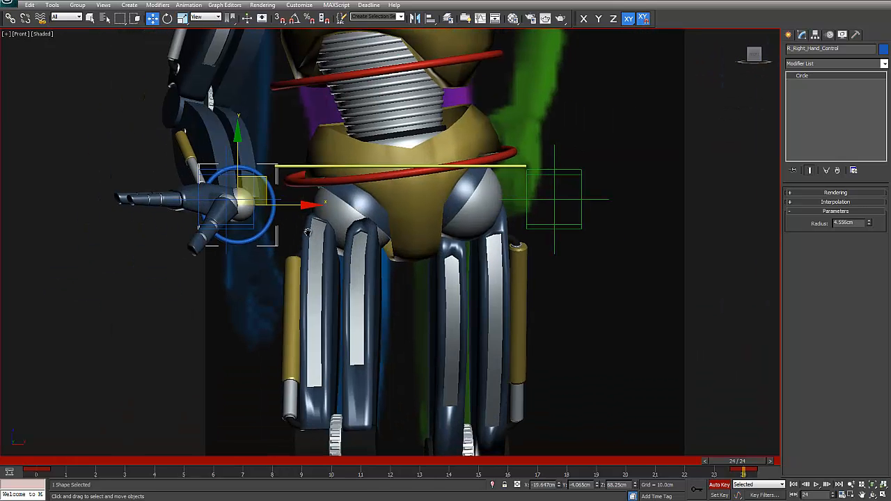
- Hide the left and right knee pointer helpers beside the hips
left_click(560, 201)
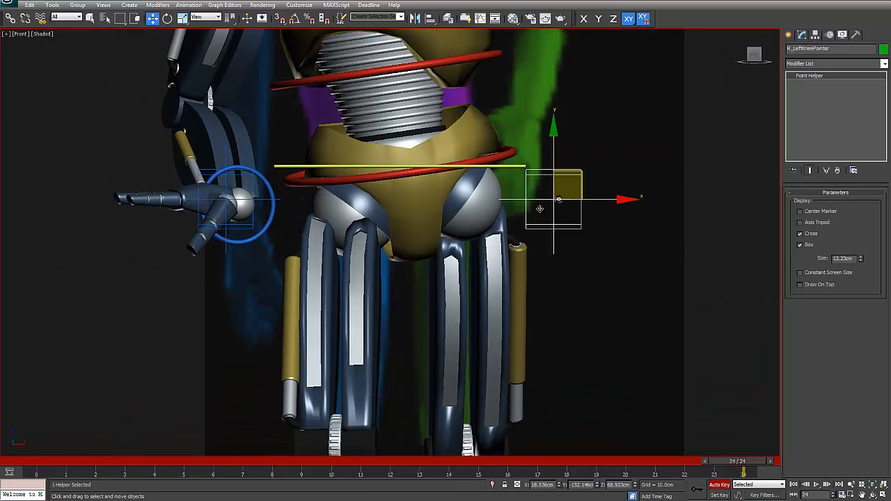
left_click(252, 225, "ctrl")
right_click(567, 230)
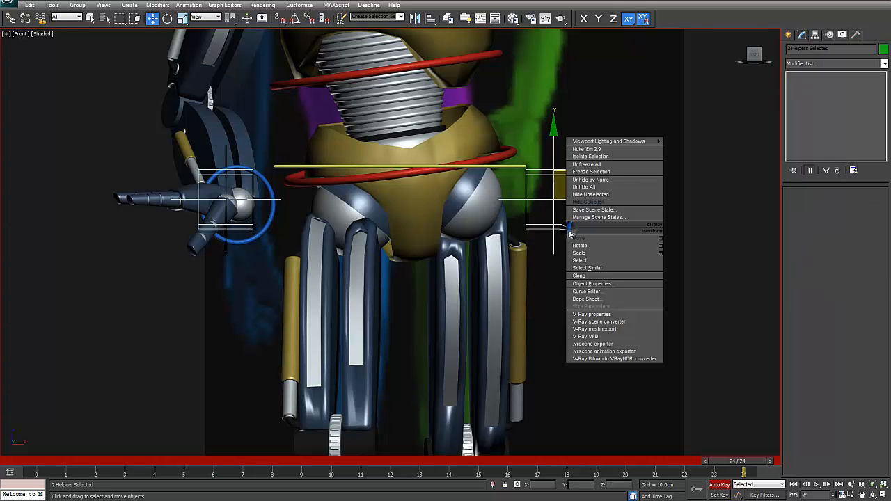
left_click(611, 203)
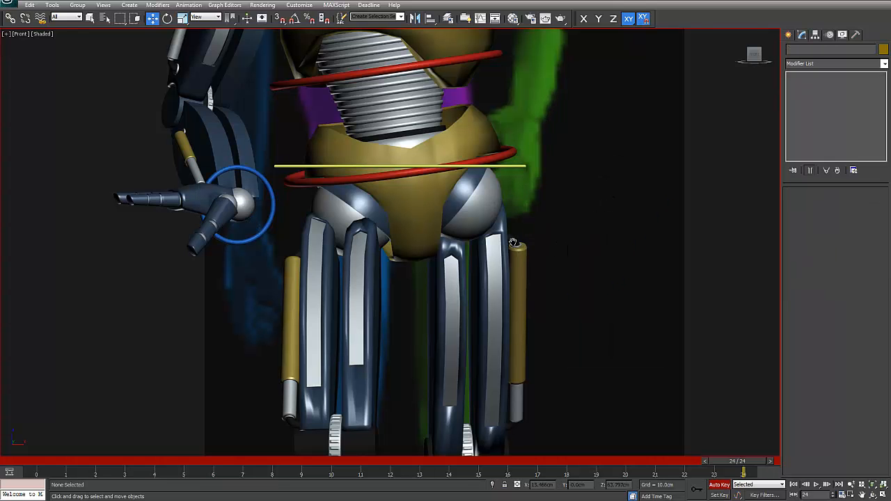
- At frame 24, refine the right hand control's position beside the hip in the Front view to about X -19.1 cm, Z 65.4 cm
middle_click_drag(513, 243, 516, 253)
left_click(276, 218)
left_click_drag(228, 177, 230, 147)
left_click_drag(279, 187, 246, 137)
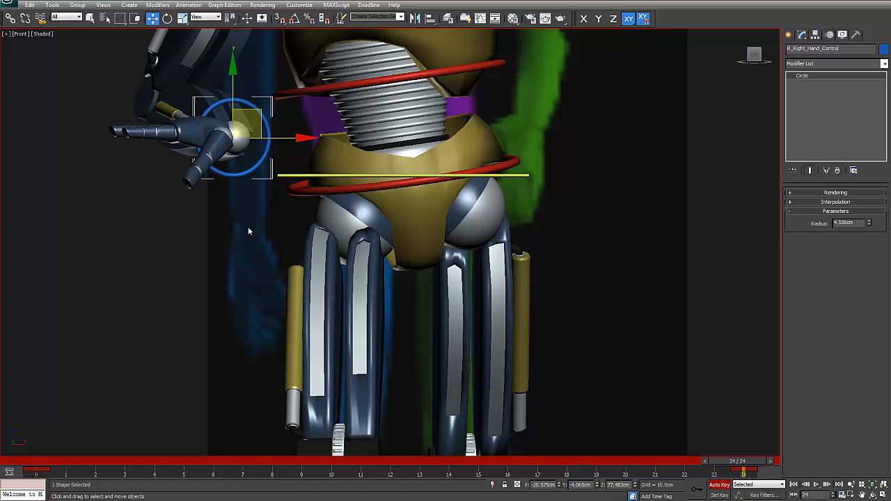
left_click_drag(248, 104, 253, 197)
left_click_drag(284, 237, 295, 237)
left_click_drag(244, 189, 244, 196)
middle_click_drag(270, 242, 269, 230)
left_click_drag(242, 188, 242, 184)
middle_click_drag(437, 202, 298, 260)
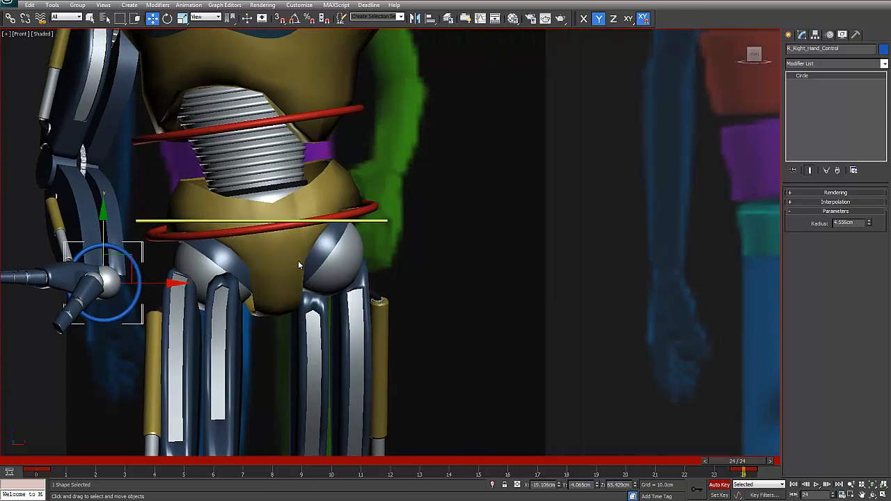
- Lower the left hand control beside the left hip, following the Front reference, to about X 14.9 cm, Z 78.9 cm
scroll(298, 261, "down", 4)
scroll(611, 59, "up", 1)
left_click(622, 77)
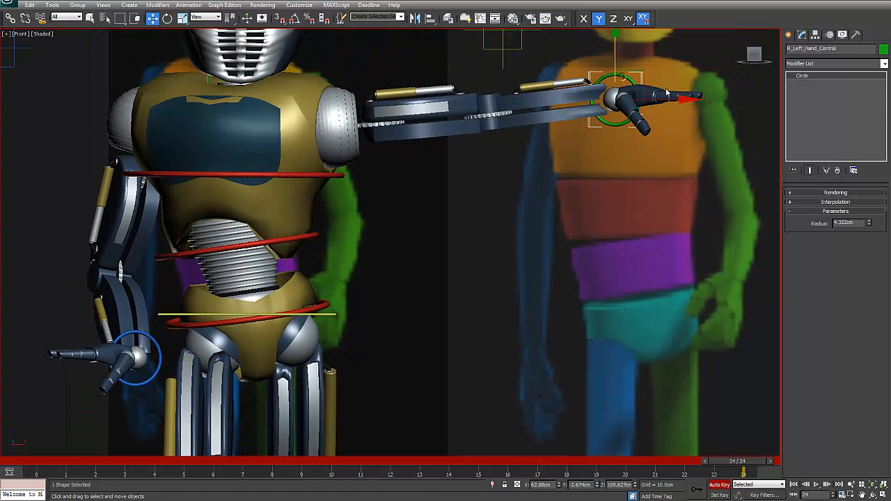
left_click_drag(622, 78, 476, 128)
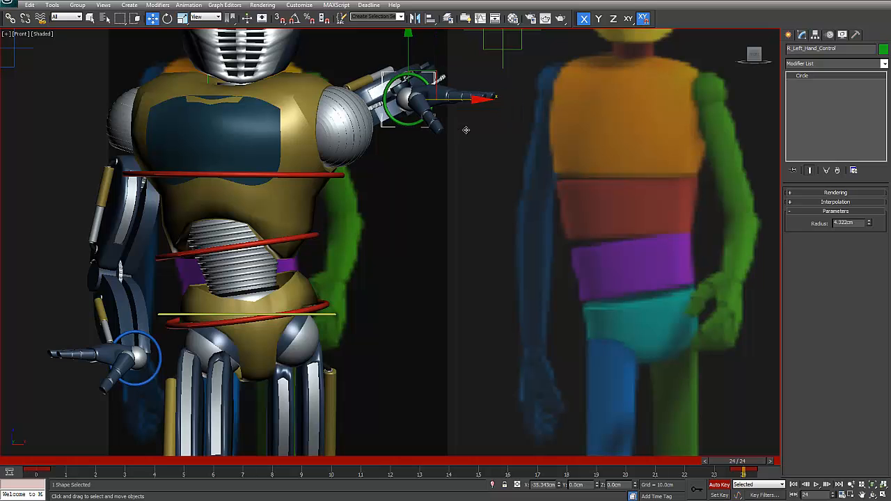
left_click_drag(449, 84, 360, 253)
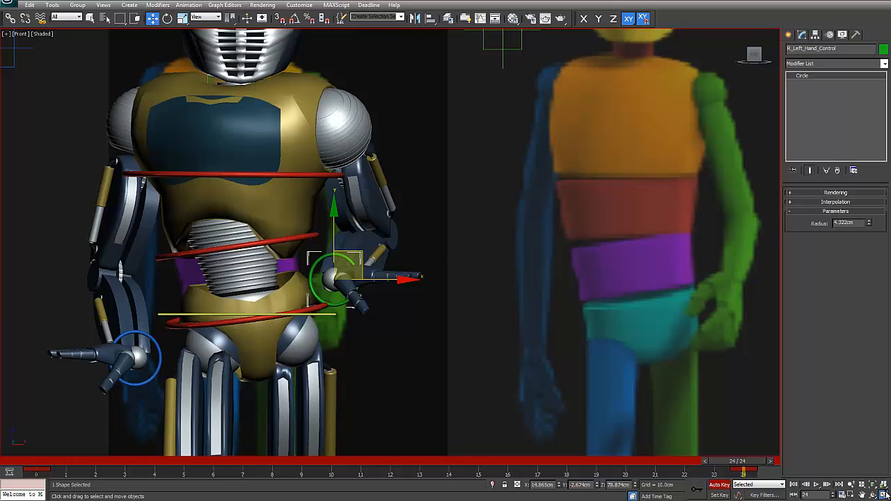
- Show the Left and Front views side by side, with the robot's torso and arms framed in both
left_click(885, 493)
middle_click_drag(181, 288, 257, 240)
scroll(260, 244, "up", 2)
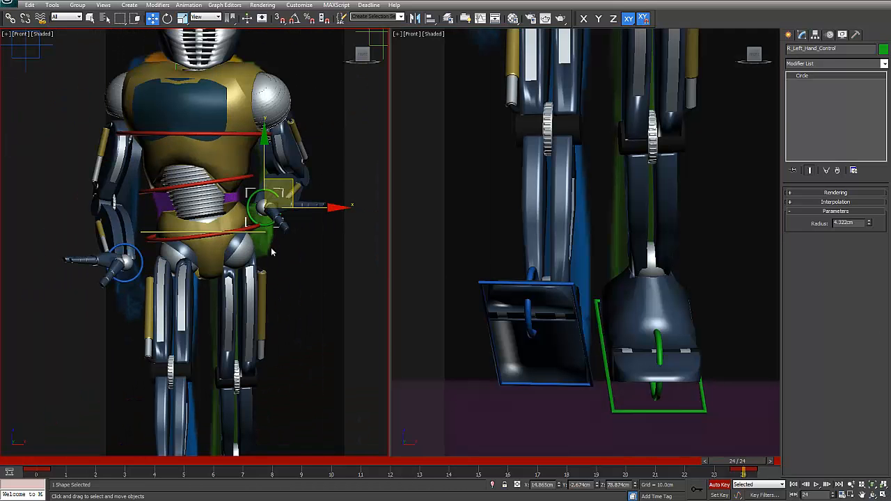
middle_click_drag(580, 179, 561, 260)
mouse_move(298, 235)
middle_mouse_down()
mouse_move(280, 247)
mouse_move(311, 231)
middle_mouse_up()
middle_click_drag(620, 184, 628, 418)
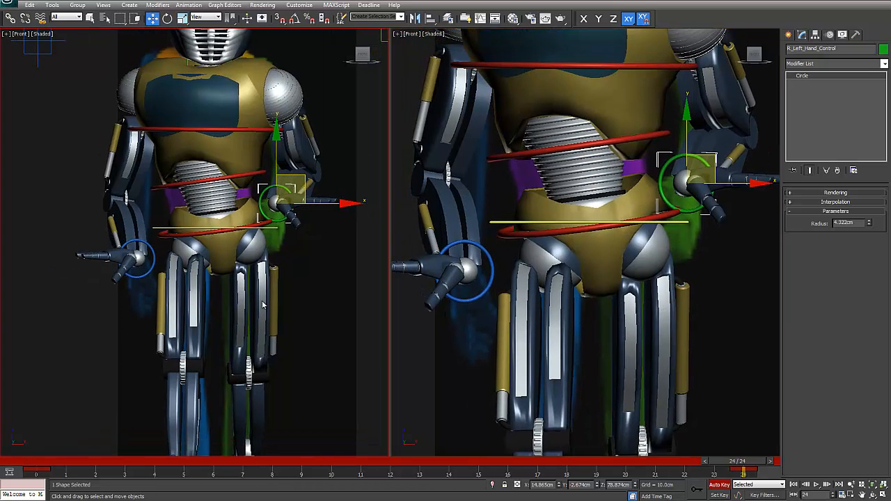
key("l")
middle_click_drag(240, 292, 184, 280)
scroll(278, 289, "up", 4)
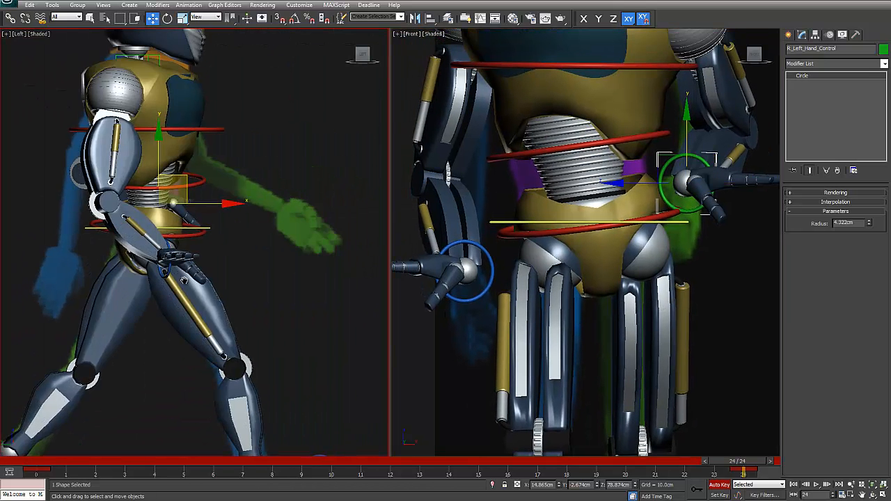
- Move the right hand control behind the hip against the Left reference, to about Y 21.1 cm, Z 63.5 cm
left_click(167, 272)
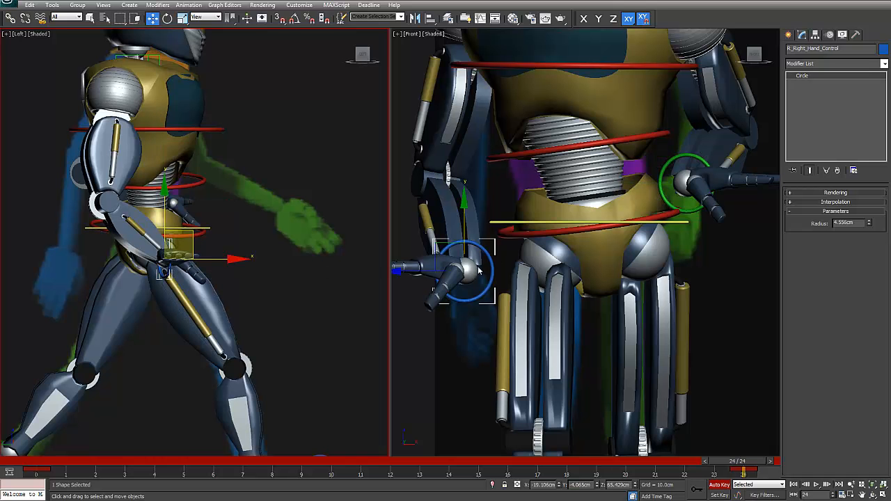
left_click_drag(222, 259, 117, 251)
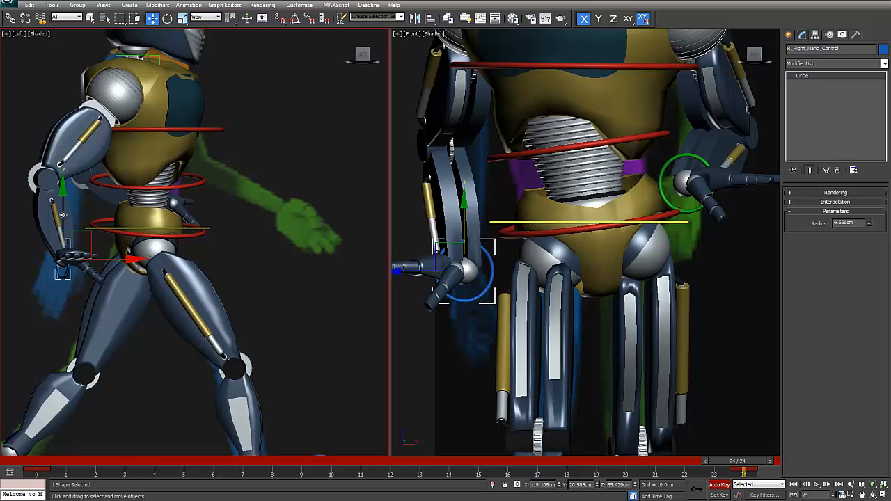
left_click_drag(63, 214, 63, 222)
left_click_drag(114, 268, 108, 267)
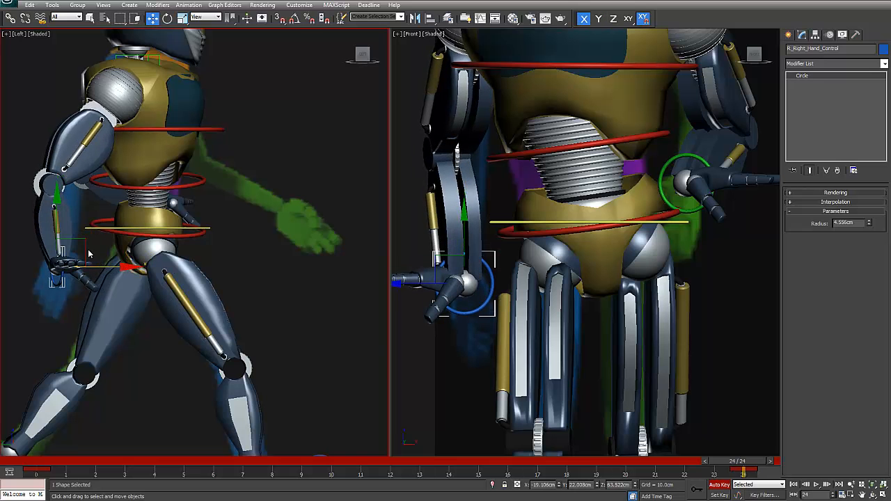
middle_click_drag(72, 208, 106, 243)
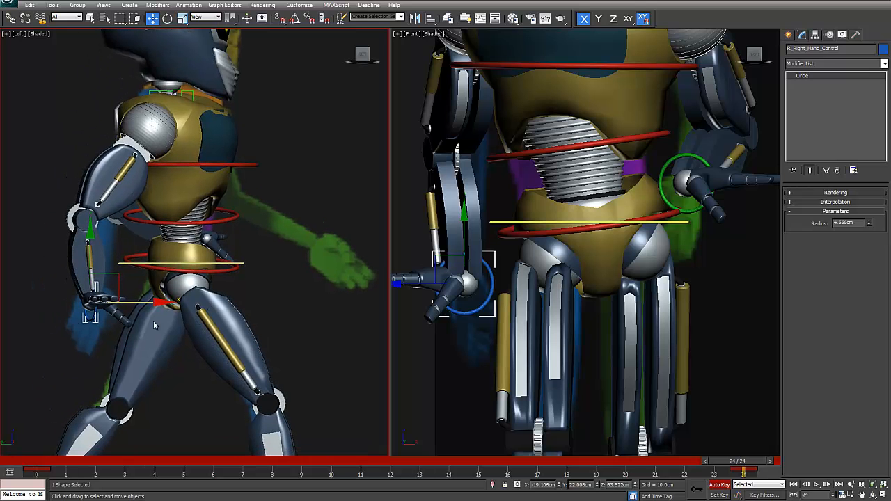
left_click_drag(135, 304, 135, 316)
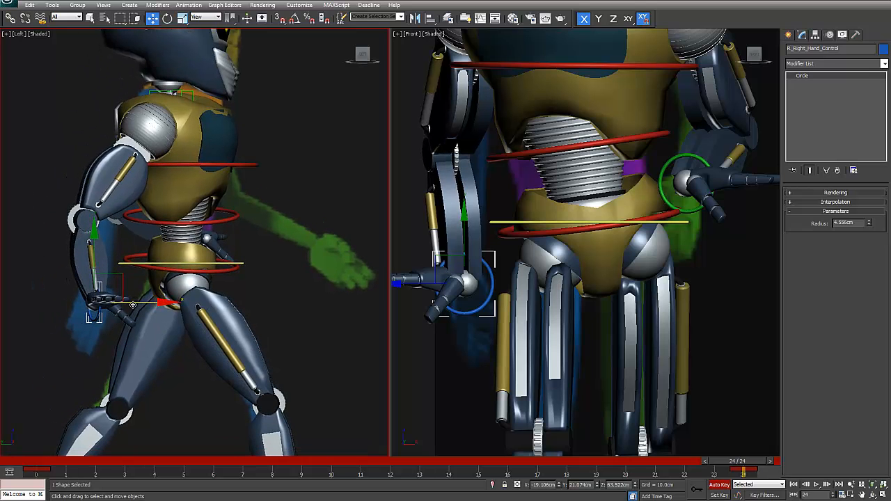
- Rotate the right hand control in its local axes so the fingers point down, in line with the reference hand
right_click(133, 307)
left_click(148, 315)
left_click_drag(115, 271, 111, 356)
left_click_drag(120, 320, 124, 306)
right_click(127, 308)
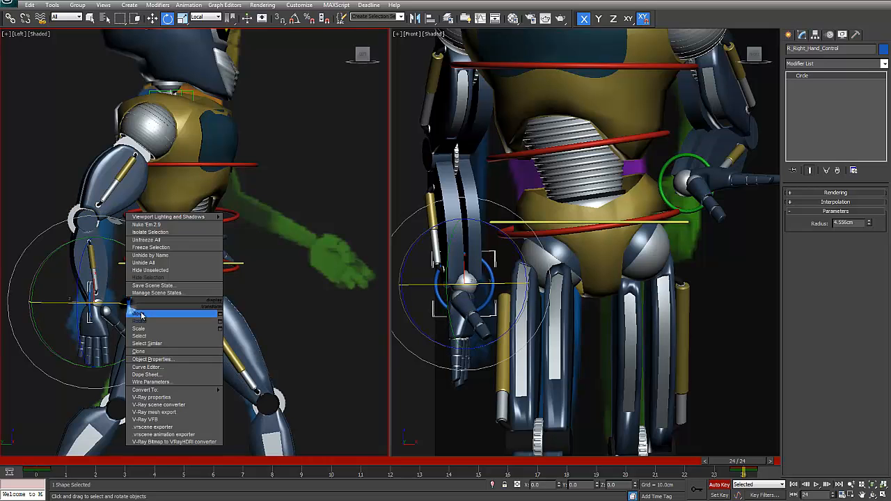
- Move the right elbow pointer inward toward the body in the Front view at frame 24
left_click(141, 316)
right_click(416, 282)
middle_click_drag(504, 284, 511, 345)
scroll(505, 305, "down", 3)
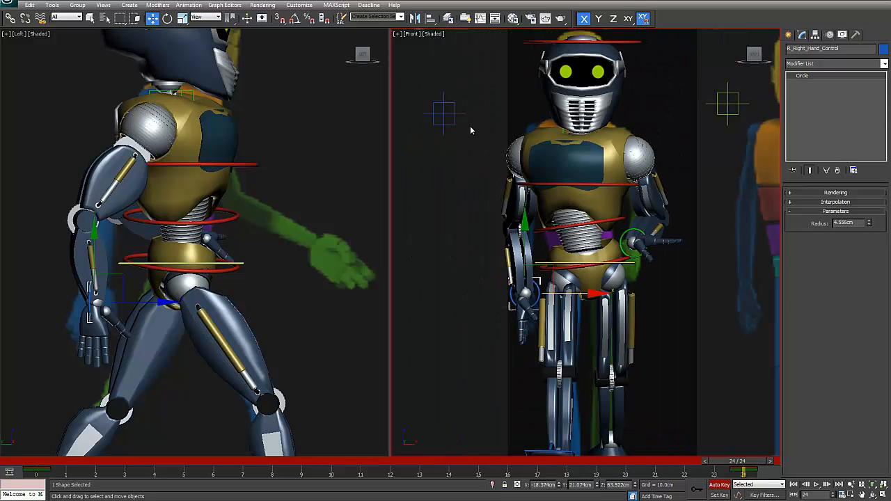
left_click(445, 113)
left_click_drag(497, 114, 562, 114)
- Rotate the left hand control about its local Z axis at frame 24 so the hand hangs downward in the Front view
middle_click_drag(602, 306, 563, 281)
left_click(603, 211)
right_click(603, 210)
left_click(627, 230)
left_click_drag(650, 196, 652, 288)
- Move the left hand control forward onto the green reference hand in the Left view and rotate it to match
middle_click_drag(263, 305, 204, 322)
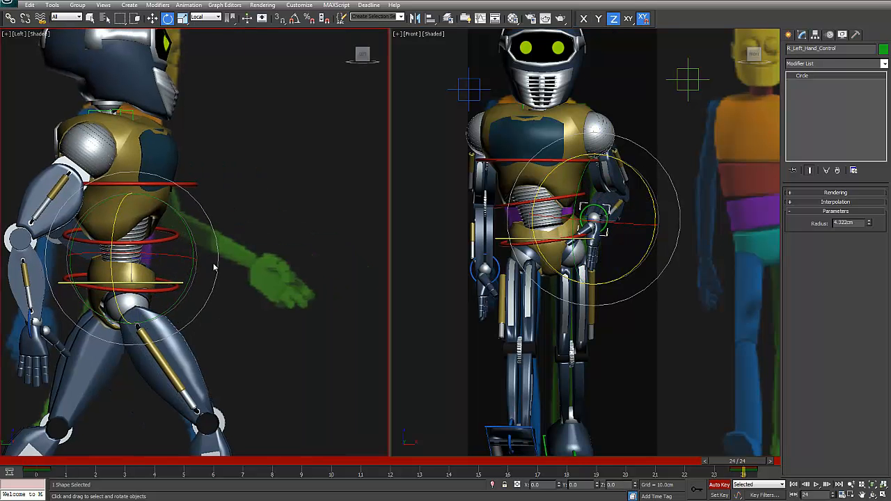
key("w")
left_click_drag(185, 259, 318, 242)
right_click(307, 264)
left_click(328, 277)
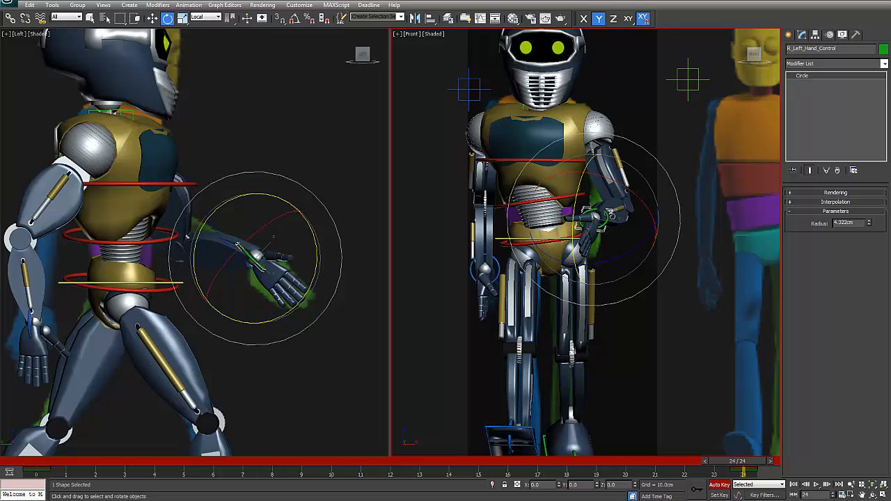
left_click_drag(646, 207, 644, 196)
left_click_drag(639, 234, 639, 234)
- Fine-tune the left hand control's position at frame 24, shifting it forward and slightly down over the green reference hand
middle_click_drag(265, 266, 246, 298)
right_click(286, 288)
left_click(299, 297)
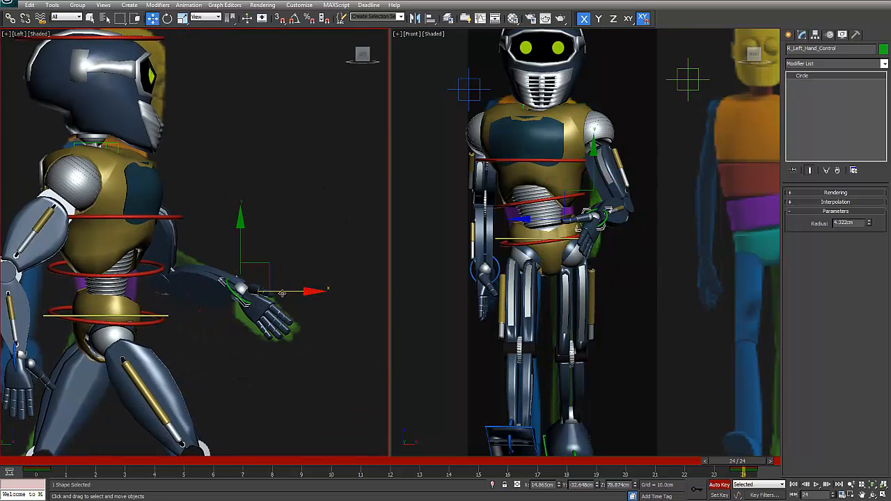
left_click_drag(282, 293, 296, 293)
left_click_drag(258, 251, 257, 268)
left_click_drag(303, 318, 298, 318)
- Move the left elbow pointer inward toward the body in the Front view at frame 24
middle_click_drag(558, 255, 557, 301)
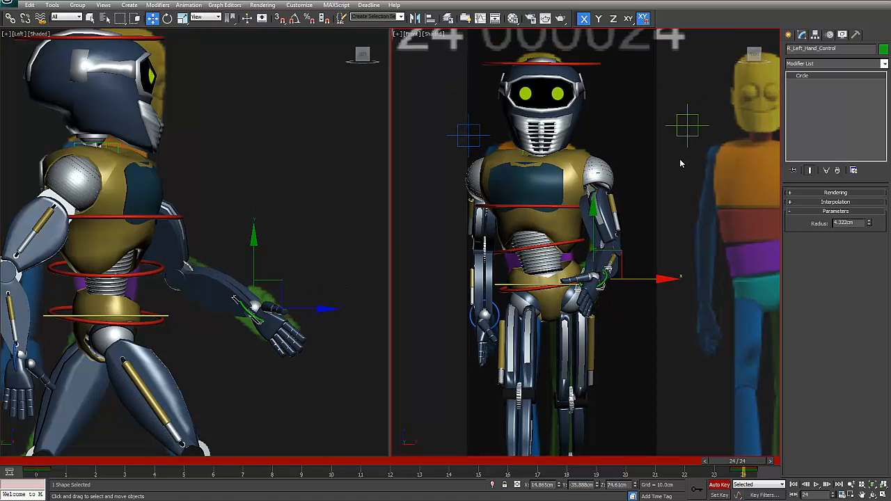
left_click(690, 125)
left_click_drag(724, 126, 670, 128)
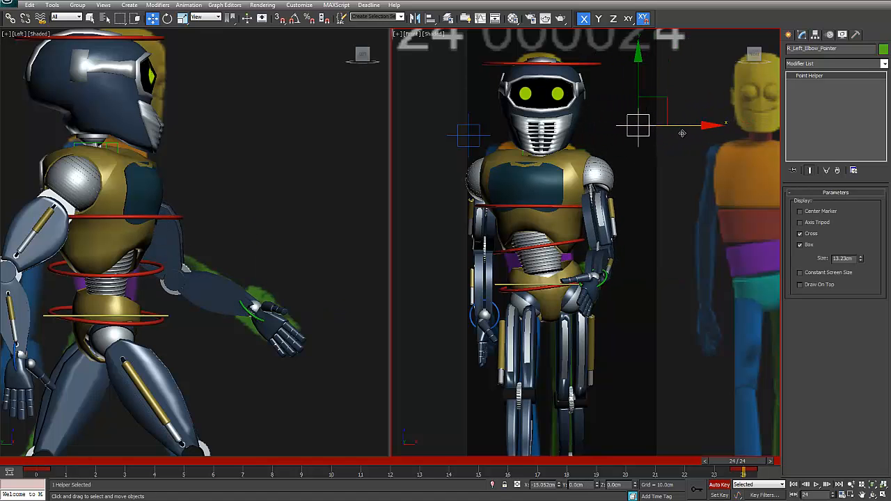
scroll(642, 274, "down", 2)
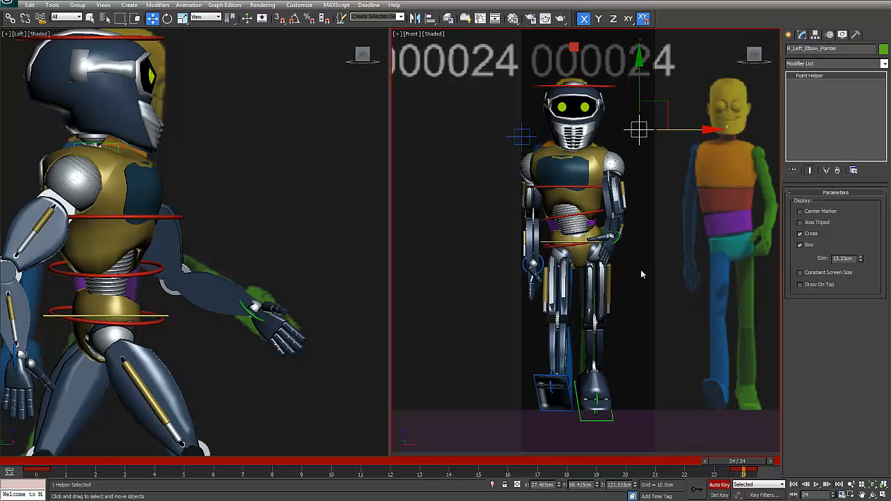
- Copy the frame 24 keys of both hand controls and both elbow pointers to frame 0 and play the animation
left_click(254, 315)
left_click(13, 354, "ctrl")
middle_click_drag(340, 209, 574, 224)
left_click_drag(88, 185, 89, 185, "ctrl")
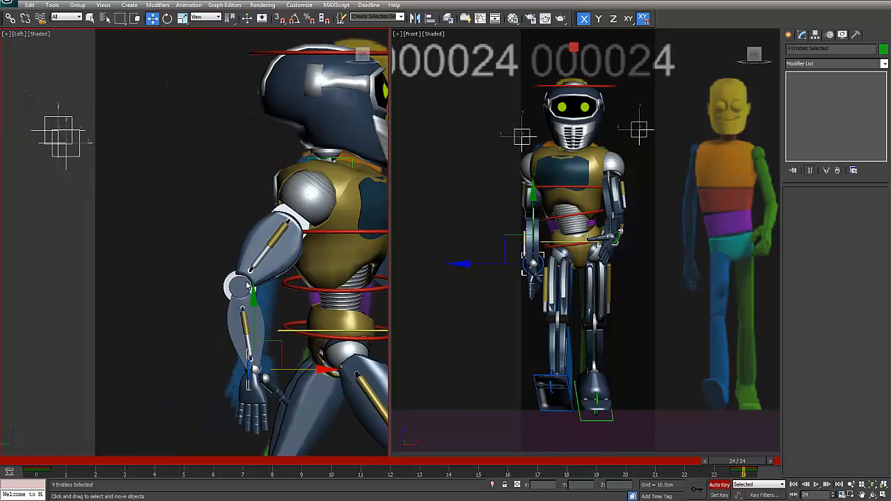
left_click_drag(744, 472, 96, 474, "shift")
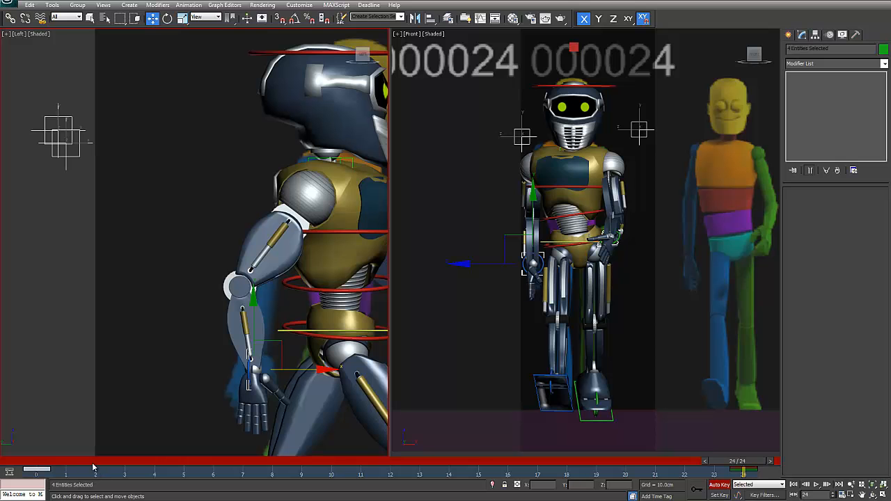
key("slash")
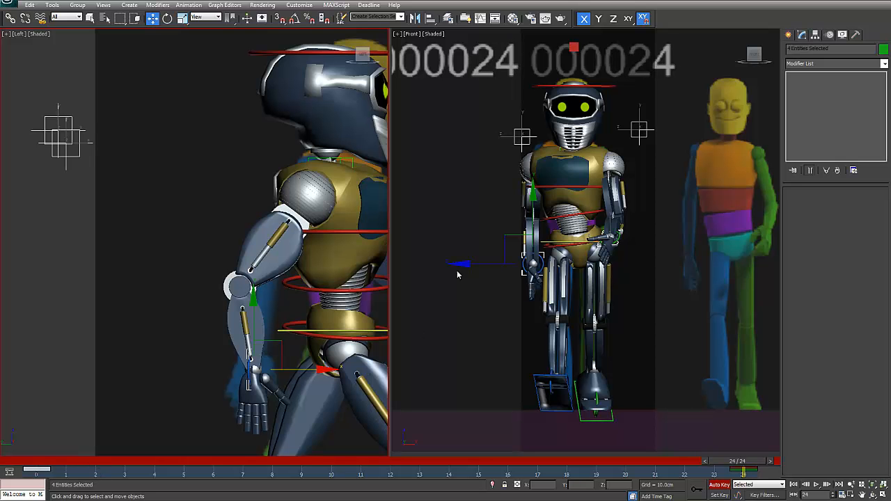
key("slash")
- At frame 3, move the selected hand controls and elbow pointers down and slightly back to follow the blue reference arm
middle_click_drag(618, 254, 591, 249)
middle_click_drag(298, 301, 154, 260)
left_click_drag(53, 467, 144, 467)
key("w")
middle_click_drag(98, 295, 192, 274)
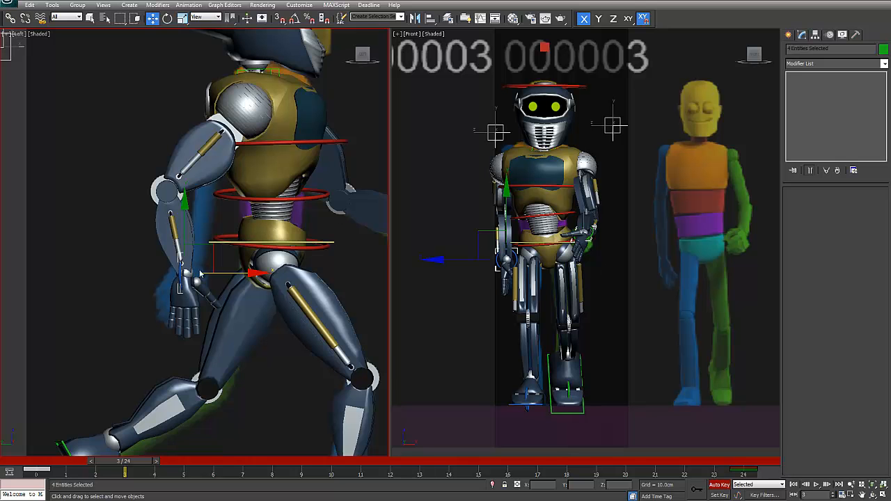
scroll(199, 273, "up", 3)
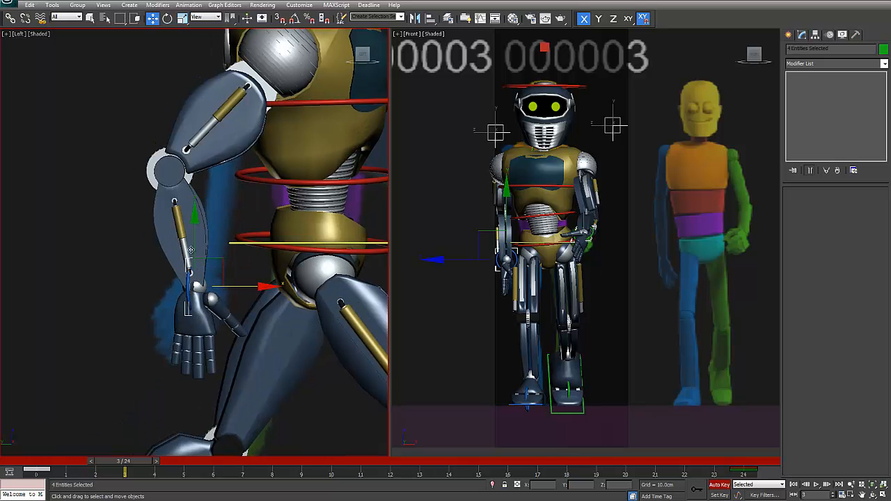
left_click_drag(195, 243, 196, 259)
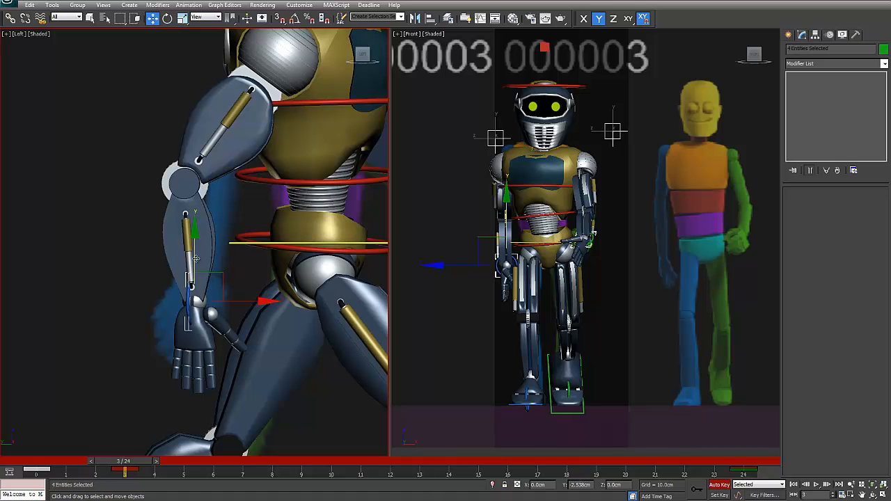
left_click_drag(243, 302, 230, 316)
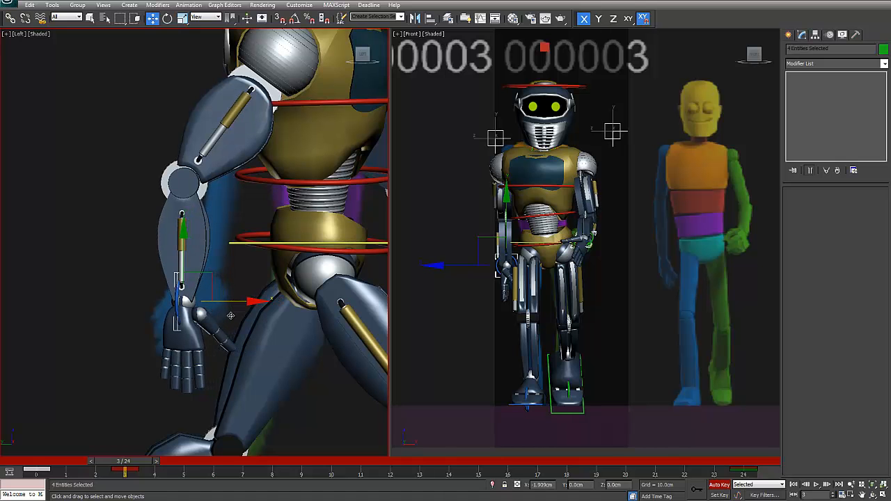
left_click_drag(184, 264, 189, 275)
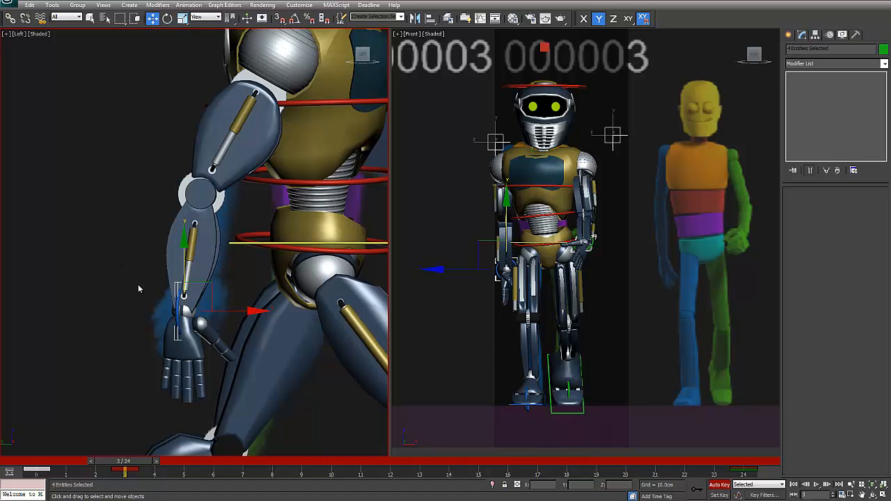
- Rotate the selected hand controls at frame 3 so the right hand swings backward
right_click(229, 305)
left_click(245, 314)
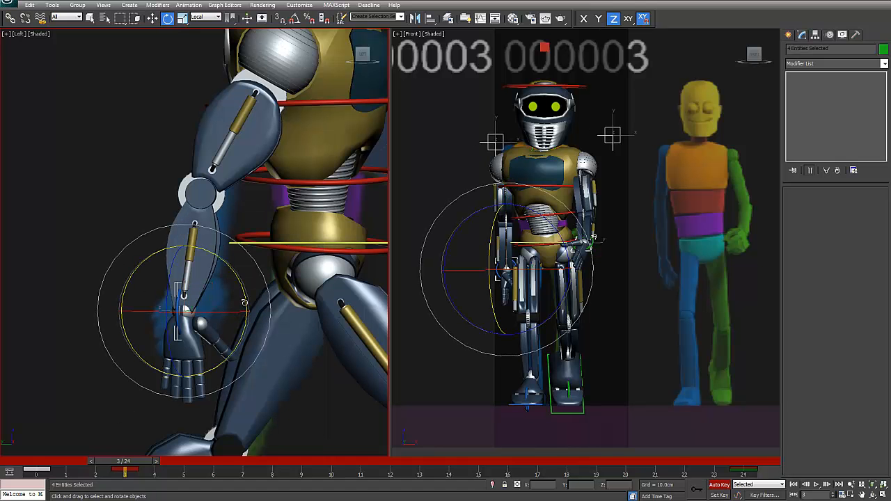
left_click_drag(244, 304, 218, 347)
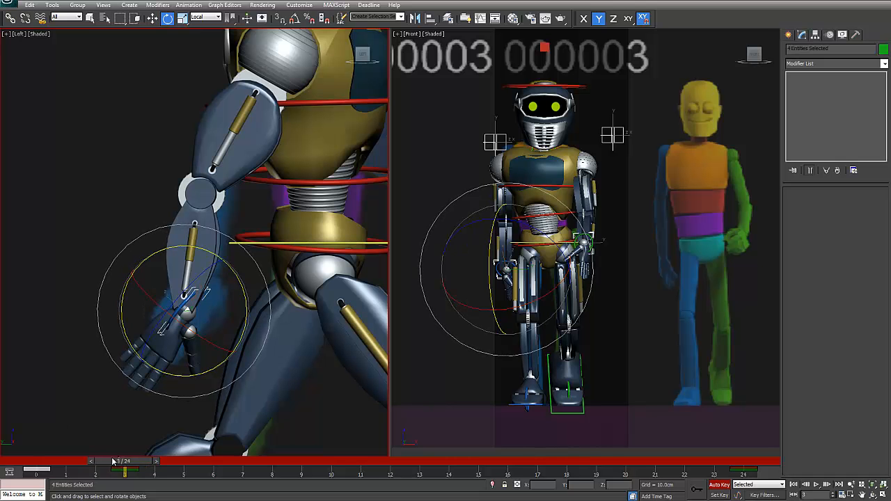
- At frame 0, rotate the selected hand controls and elbow pointers slightly to adjust the starting hand pose
left_click_drag(113, 462, 39, 461)
left_click_drag(258, 277, 256, 279)
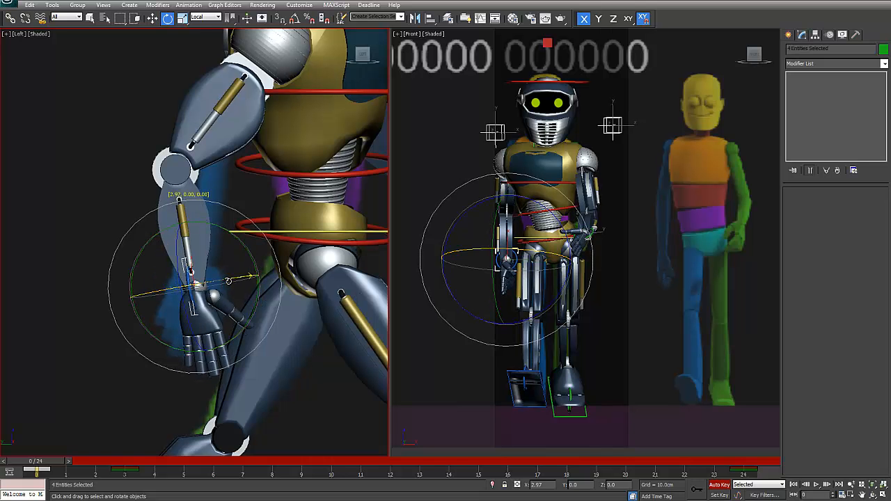
left_click_drag(180, 259, 183, 282)
- Return to frame 3 and rotate the selected hand controls slightly forward to reduce the right hand's backward swing
left_click_drag(48, 468, 124, 463)
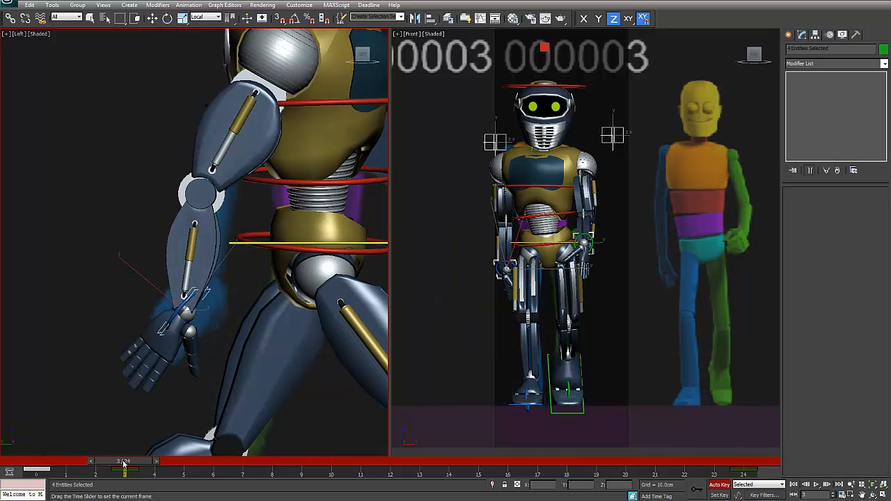
key("e")
left_click_drag(243, 324, 250, 301)
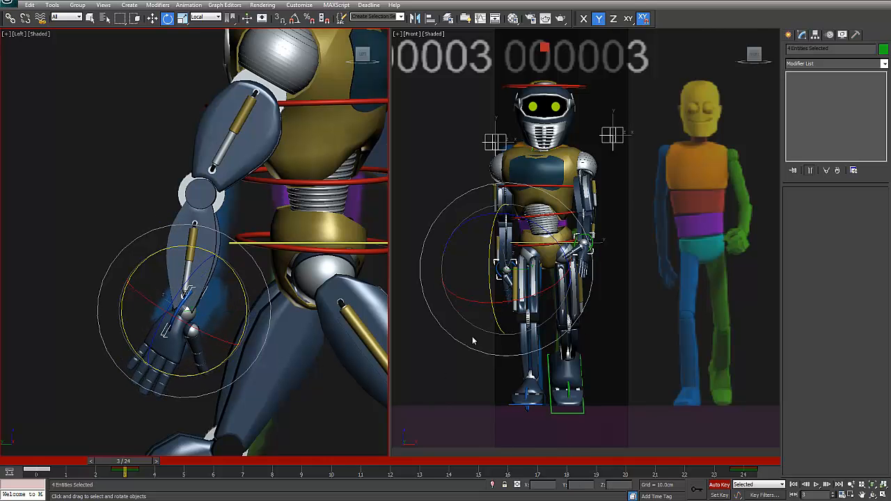
key("q")
- At frame 0, move the selected hand controls and elbow pointers down and back to match the blue reference hand
left_click_drag(128, 461, 9, 494)
key("e")
right_click(218, 260)
left_click(236, 270)
left_click_drag(195, 242, 240, 305)
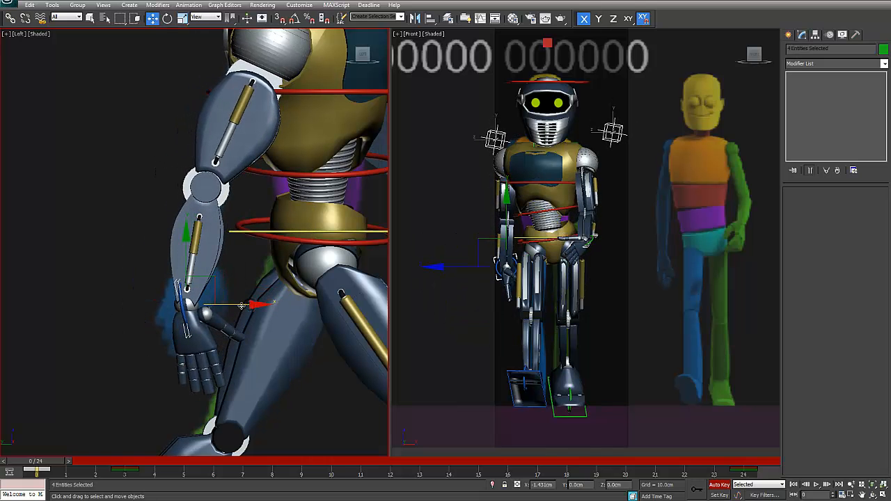
- Adjust the height of the R_CoG control at frame 0 to about 73.18 cm to align the body with the reference
middle_click_drag(219, 259, 206, 327)
middle_click_drag(221, 98, 228, 231)
middle_click_drag(252, 156, 248, 359)
middle_click_drag(307, 348, 299, 151)
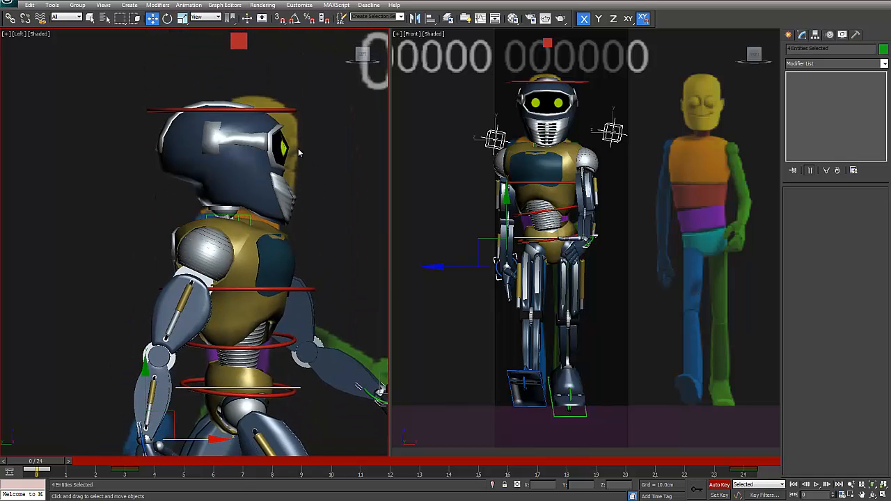
left_click(300, 389)
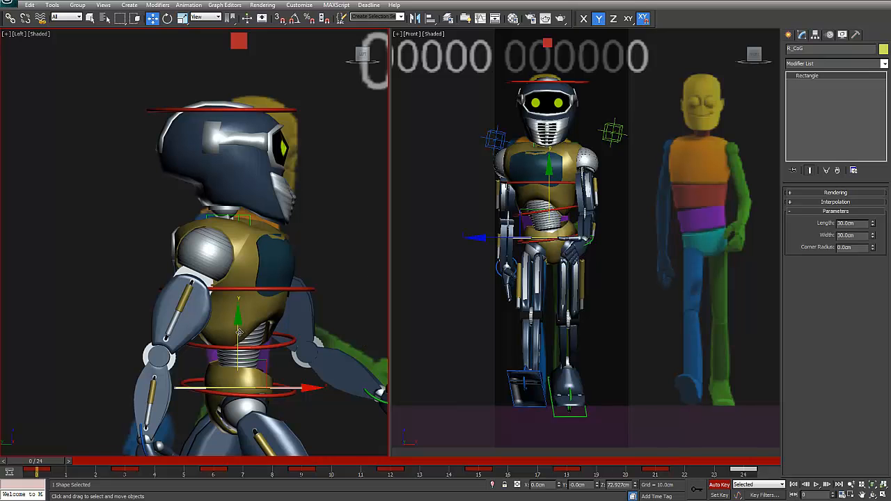
left_click_drag(239, 330, 239, 329)
middle_click_drag(238, 336, 249, 200)
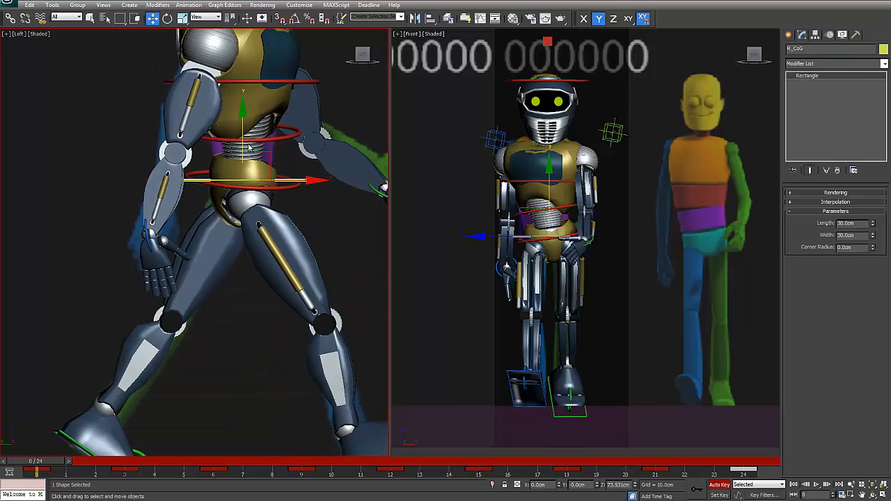
left_click_drag(243, 143, 243, 143)
middle_click_drag(235, 213, 235, 285)
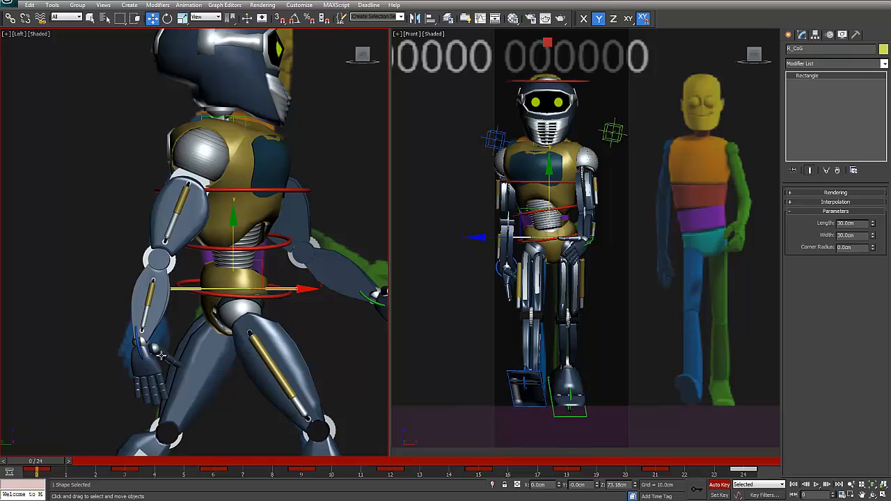
- Rotate the right hand control at frame 0 so the hand tilts backward
left_click(137, 351)
left_click(138, 348)
right_click(139, 347)
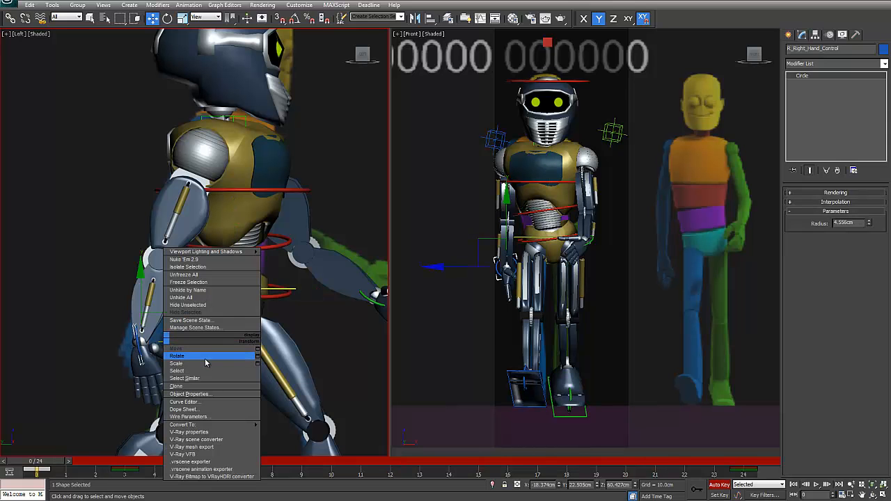
left_click(206, 358)
left_click_drag(200, 315, 209, 349)
- At frame 3, rotate the left hand control upward so the hand points forward along the green reference
left_click_drag(46, 461, 127, 465)
mouse_move(137, 468)
left_mouse_down()
mouse_move(226, 468)
mouse_move(128, 482)
left_mouse_up()
key("e")
middle_click_drag(217, 267, 186, 327)
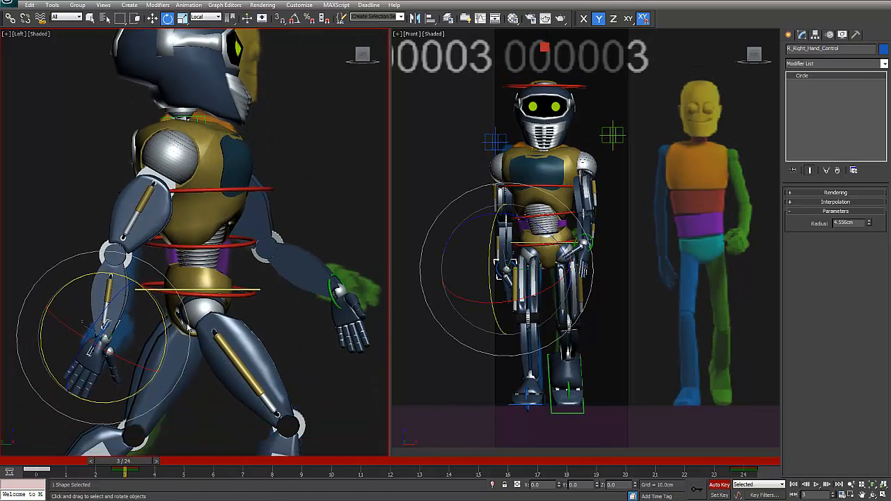
left_click(334, 296)
middle_click_drag(334, 296, 225, 315)
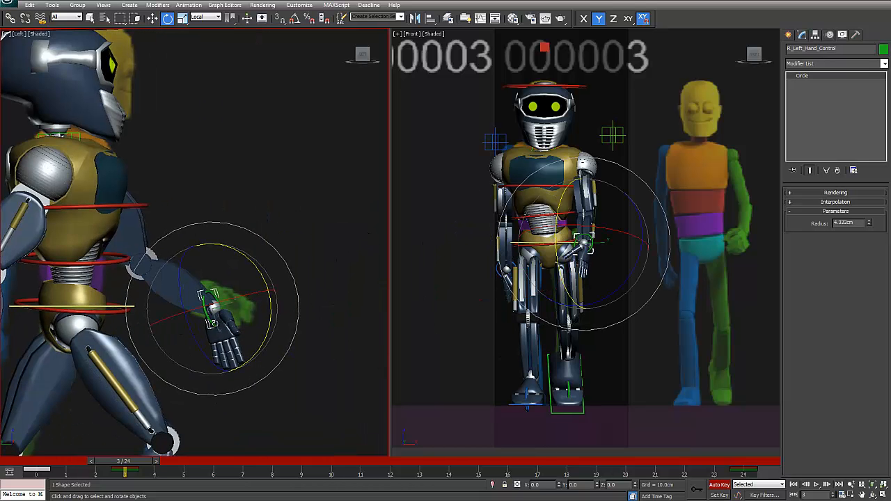
scroll(268, 361, "up", 3)
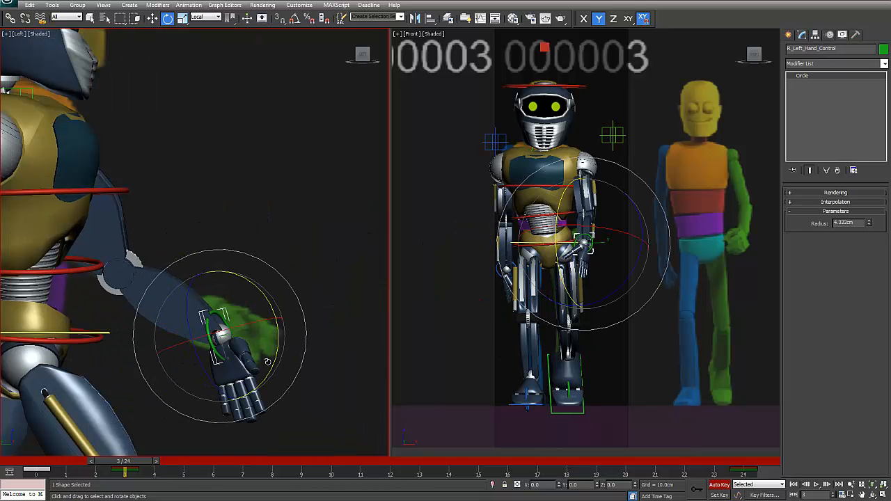
left_click(44, 464)
left_click_drag(53, 464, 140, 464)
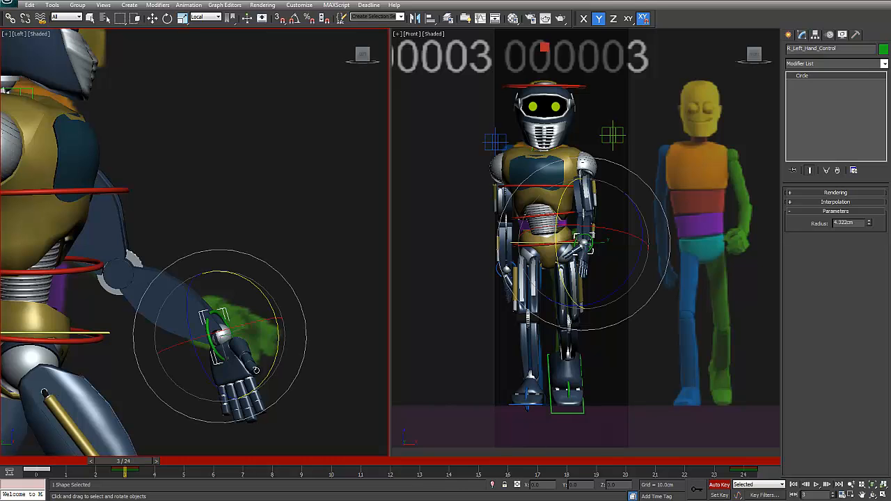
left_click_drag(273, 365, 271, 299)
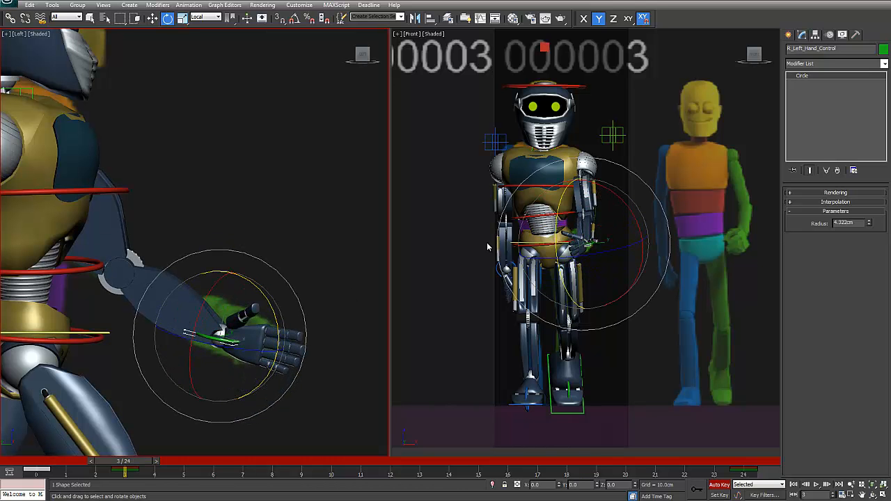
- At frame 6, move the left hand control back to the green reference hand and rotate the hand downward
left_click_drag(126, 471, 212, 482)
middle_click_drag(232, 341, 300, 339)
right_click(298, 317)
left_click(317, 320)
left_click_drag(344, 301, 230, 342)
middle_click_drag(231, 348, 301, 324)
right_click(301, 325)
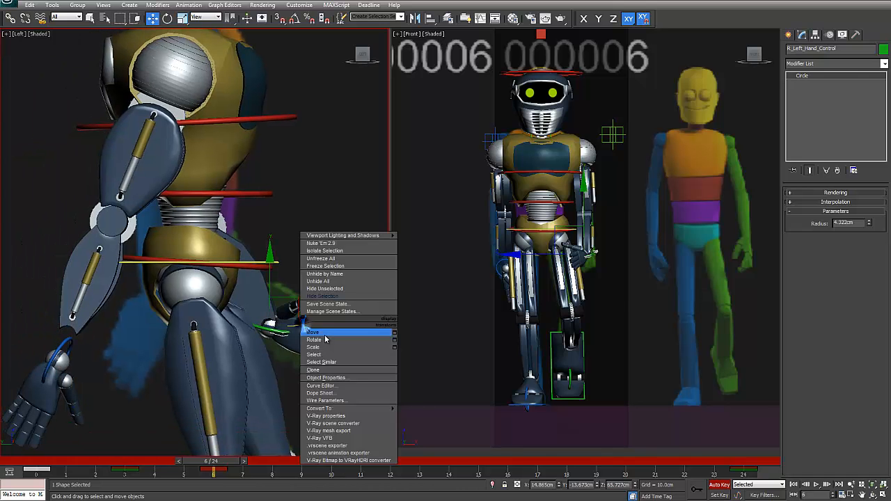
left_click(324, 340)
left_click_drag(329, 314, 334, 345)
- Move the right hand control forward onto the blue reference hand at frame 6, then switch to Rotate and go back to frame 0
left_click(64, 343)
right_click(65, 341)
left_click(82, 336)
left_click_drag(82, 335, 160, 320)
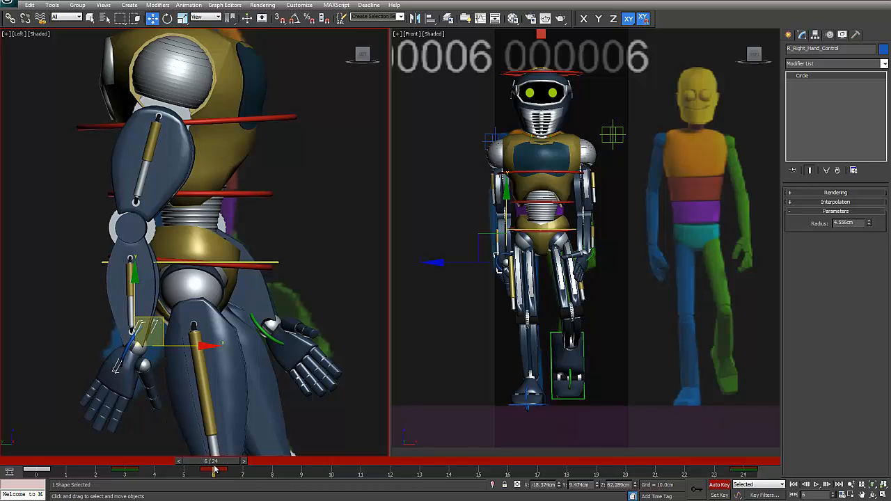
right_click(193, 376)
left_click(204, 388)
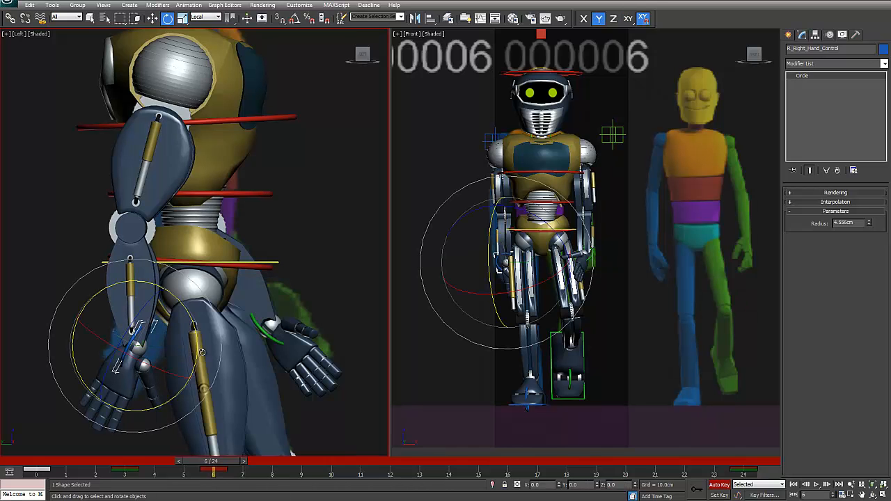
left_click_drag(242, 462, 69, 480)
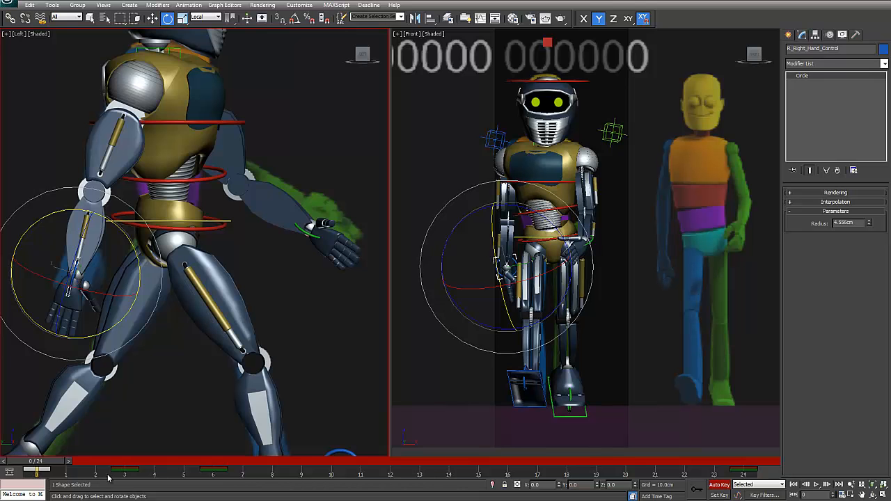
- Select both elbow pointers behind the robot at frame 0 to inspect their keys, then clear the selection
middle_click_drag(202, 201, 256, 283)
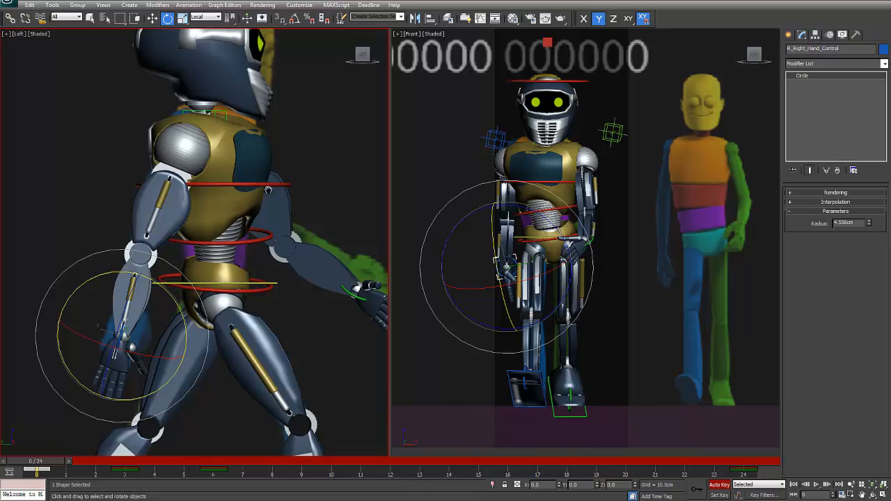
middle_click_drag(268, 189, 262, 243)
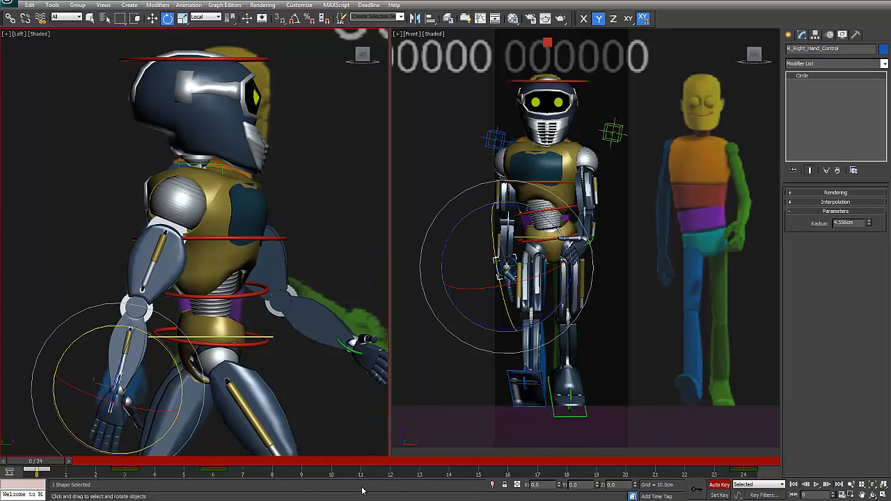
scroll(213, 263, "down", 2)
middle_click_drag(214, 262, 282, 286)
scroll(218, 291, "down", 2)
scroll(144, 247, "up", 2)
left_click_drag(79, 189, 123, 270)
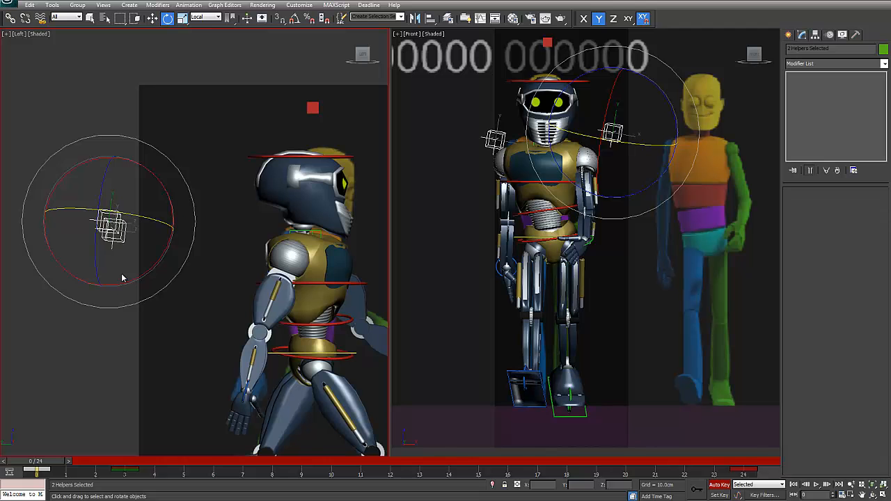
left_click(79, 350)
- Select the left hand control and step forward from frame 0 to compare the arm swing with the reference
middle_click_drag(121, 321, 14, 244)
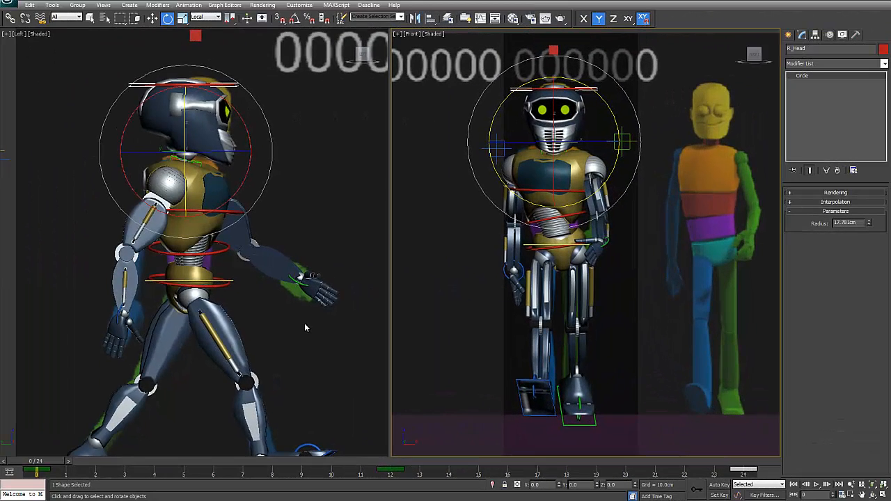
middle_click_drag(304, 327, 315, 331)
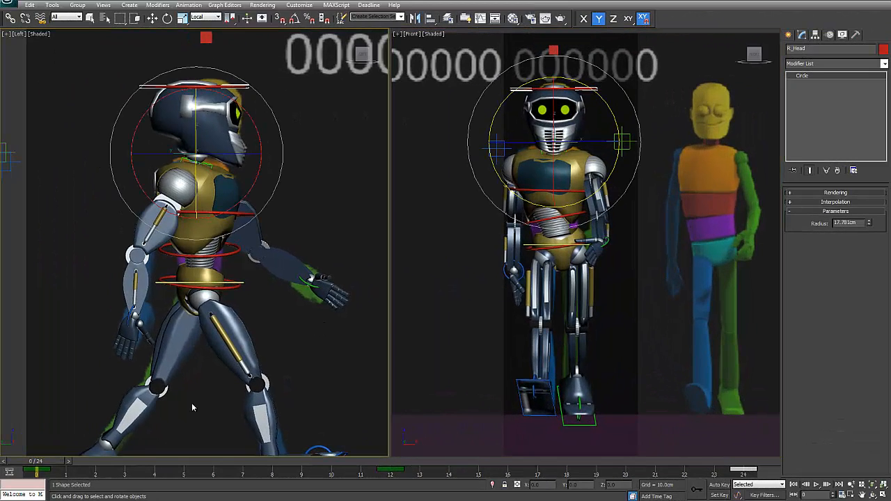
key("period")
key("period")
left_click(312, 293)
key("period")
key("period")
key("period")
key("period")
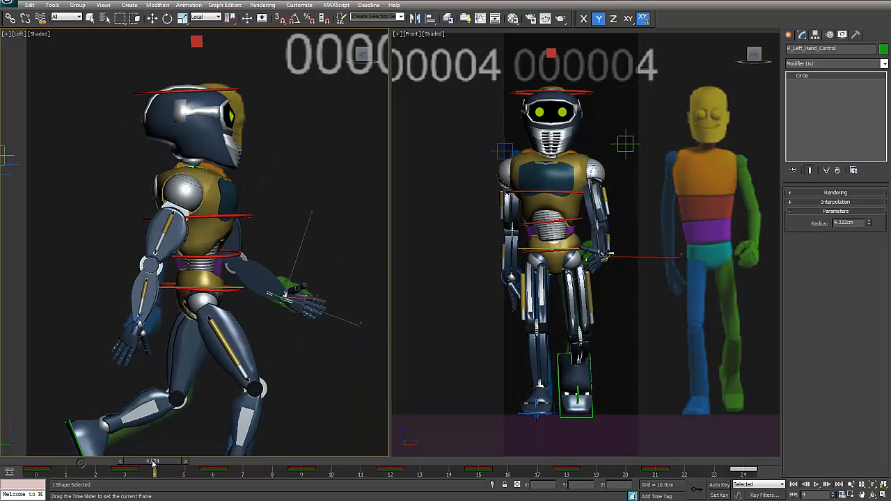
left_click_drag(195, 468, 242, 468)
- Examine the arm poses at frames 12 and 24 against the reference figure in the side view
scroll(291, 345, "down", 2)
middle_click_drag(292, 345, 151, 317)
left_click_drag(53, 468, 411, 468)
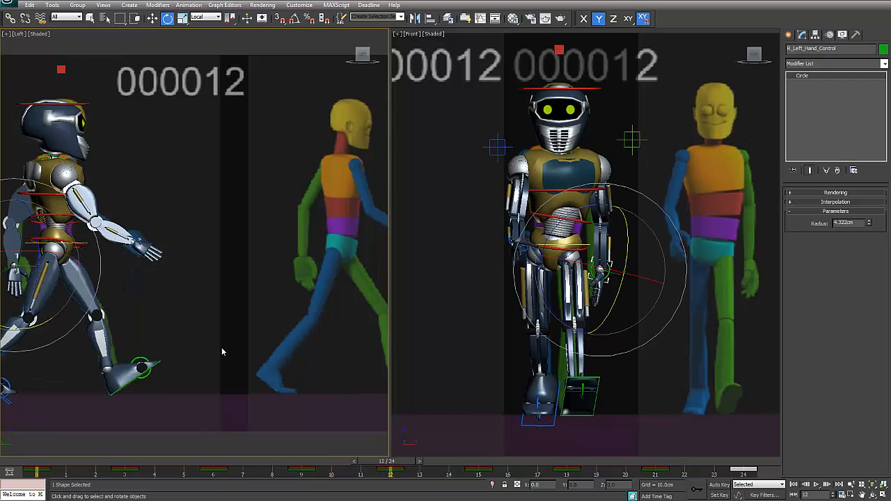
middle_click_drag(137, 440, 156, 442)
left_click_drag(54, 468, 749, 468)
middle_click_drag(247, 317, 370, 306)
scroll(379, 291, "up", 3)
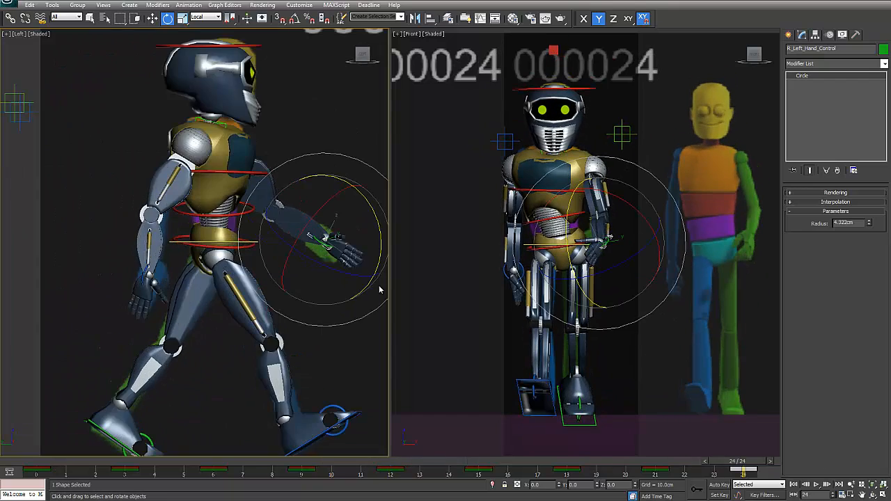
- Examine the left hand's motion between frames 10 and 15 in a closer front view
left_click_drag(178, 470, 496, 462)
key("e")
scroll(453, 236, "up", 5)
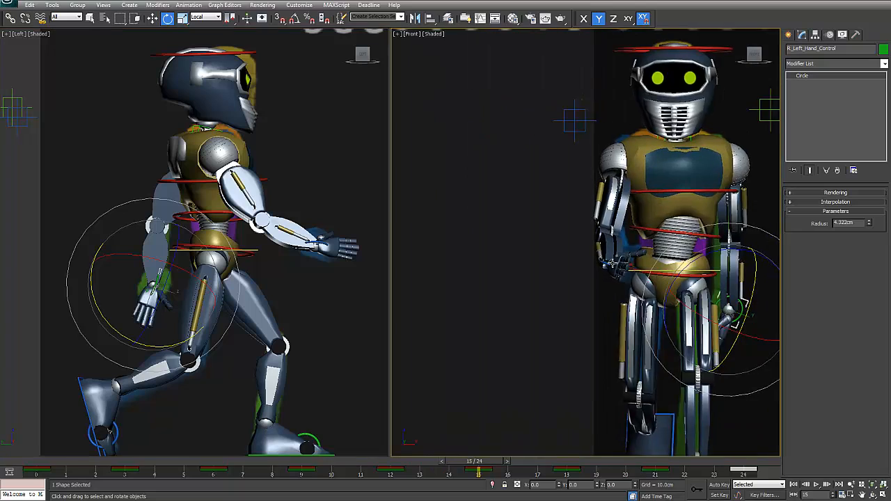
left_click_drag(387, 460, 331, 473)
key("e")
middle_click_drag(525, 367, 414, 303)
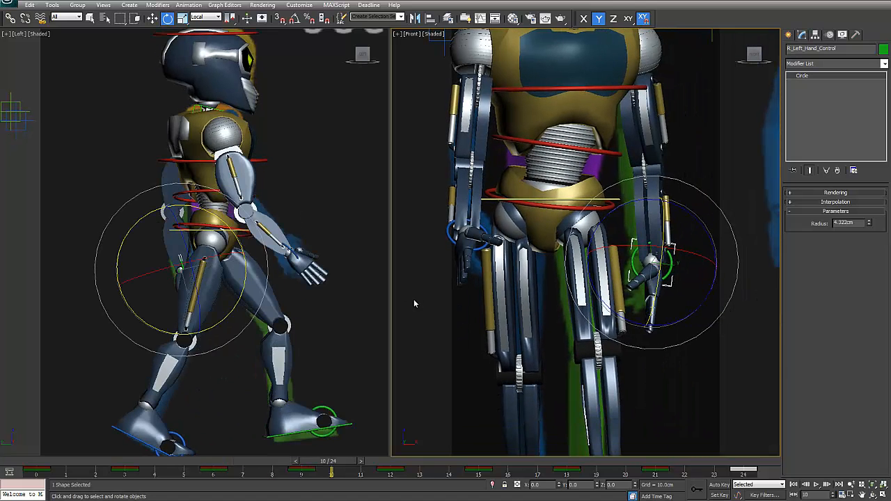
left_click_drag(334, 463, 449, 468)
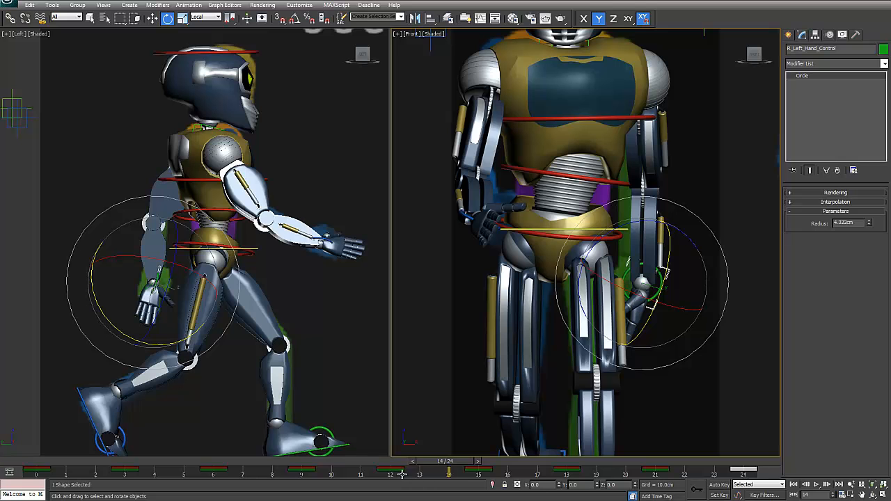
key("q")
left_click_drag(445, 465, 401, 468)
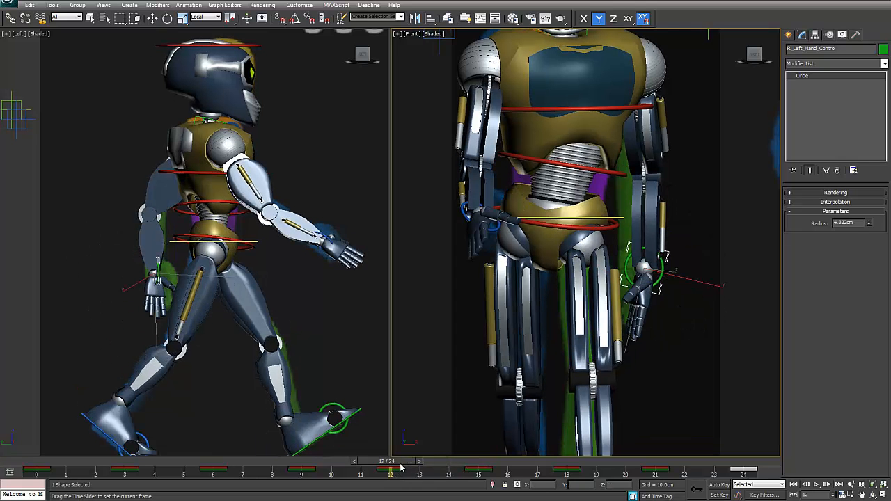
key("e")
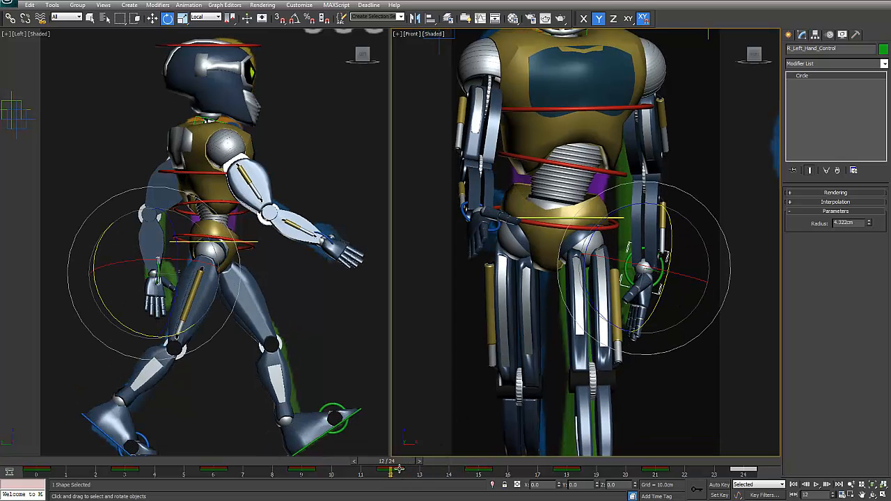
key("q")
left_click_drag(401, 465, 431, 491)
key("comma")
key("e")
key("q")
- Review the arm swing across the cycle from frame 1 and stop at frame 22
left_click_drag(396, 463, 68, 466)
key("e")
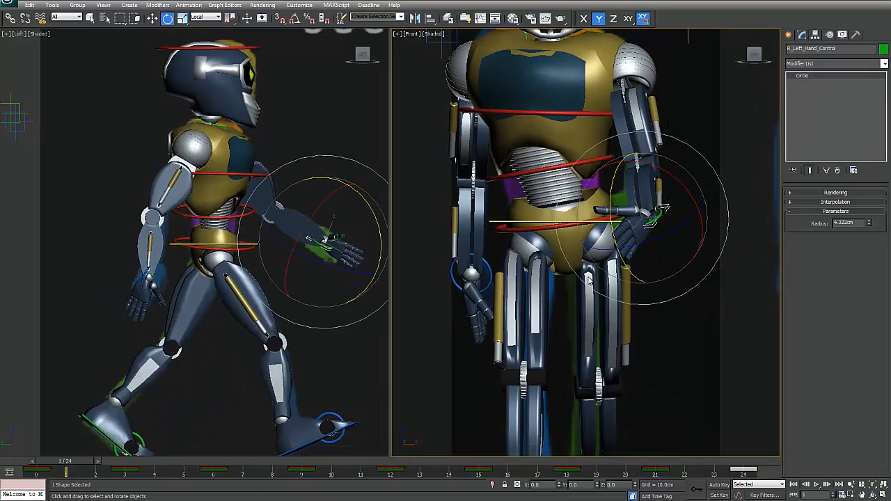
key("q")
left_click_drag(285, 464, 739, 463)
key("slash")
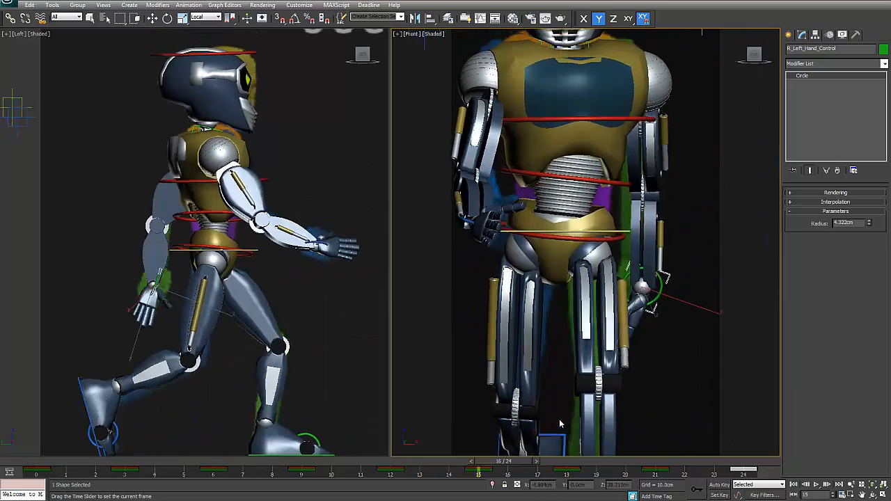
key("slash")
key("e")
scroll(611, 293, "down", 5)
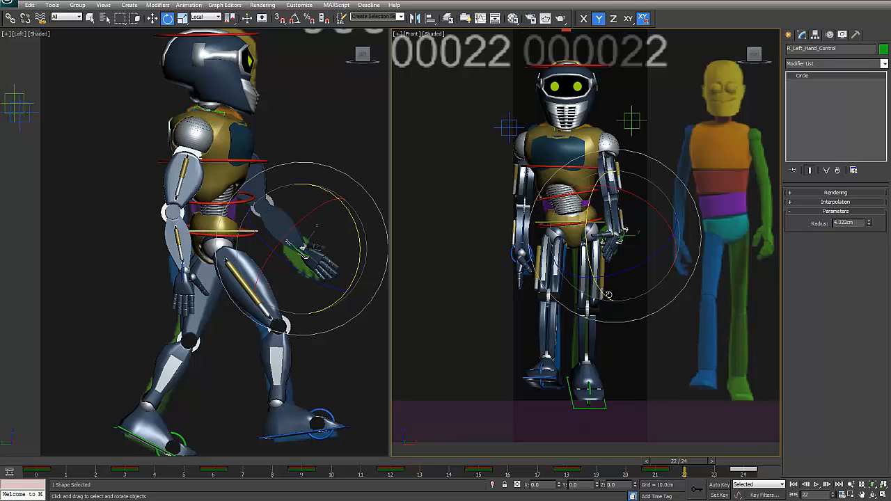
- Maximize the front viewport and hide the Reference layer so only the robot is shown
scroll(609, 295, "up", 3)
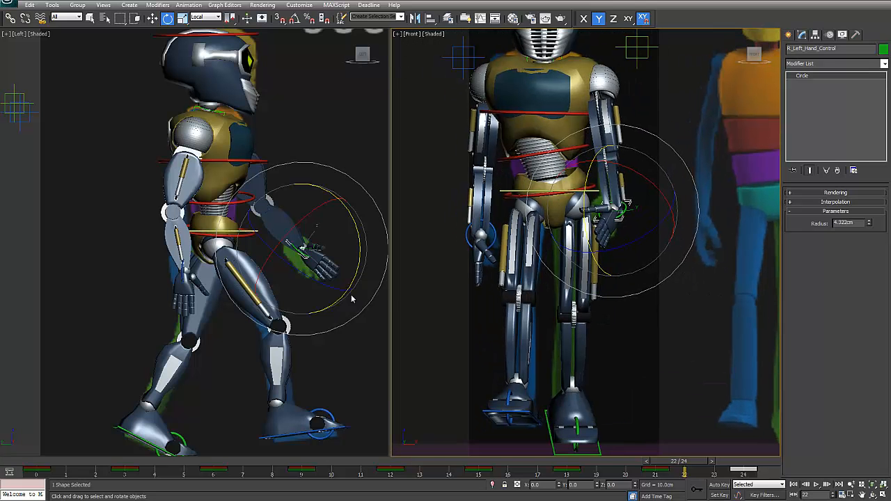
middle_click_drag(475, 308, 477, 334)
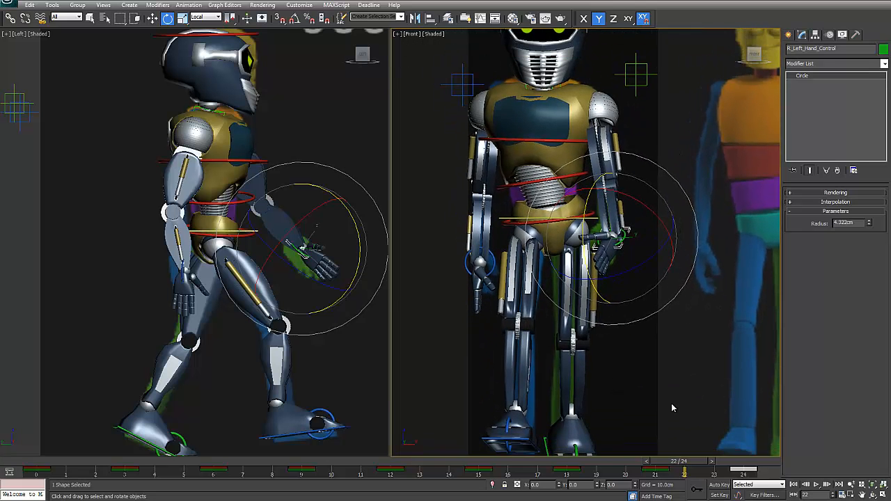
left_click(883, 495)
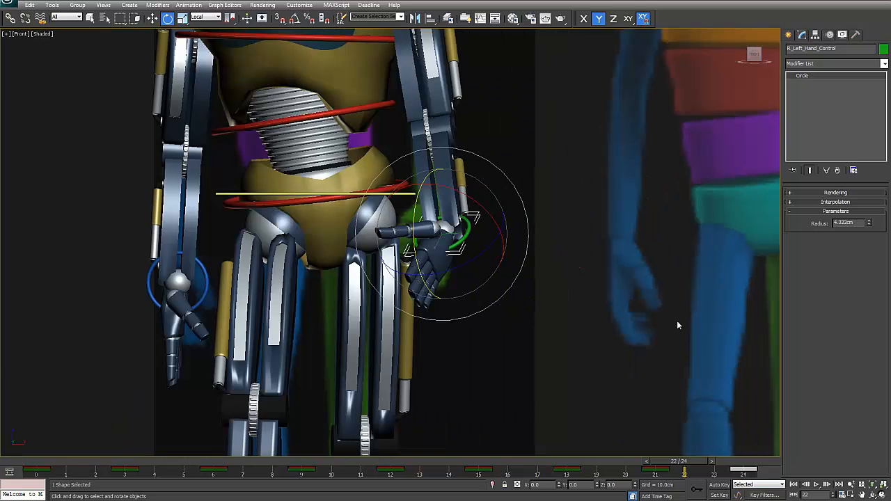
scroll(677, 320, "down", 3)
scroll(634, 331, "up", 2)
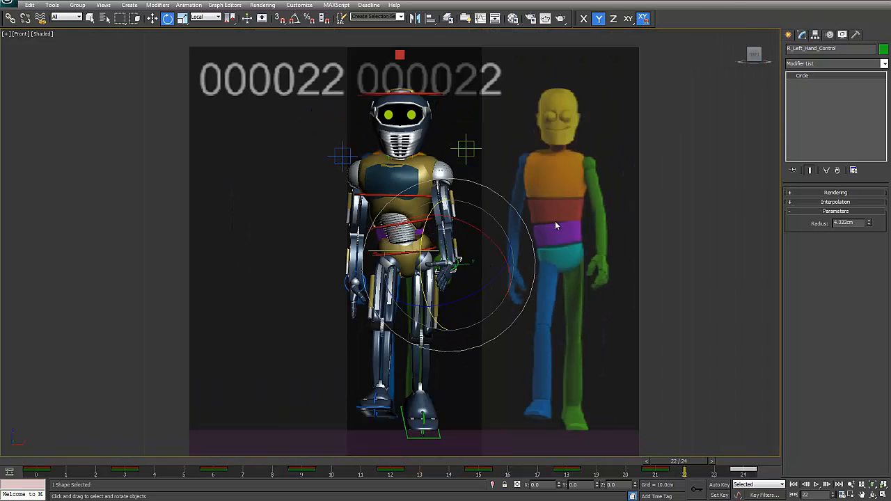
left_click(449, 19)
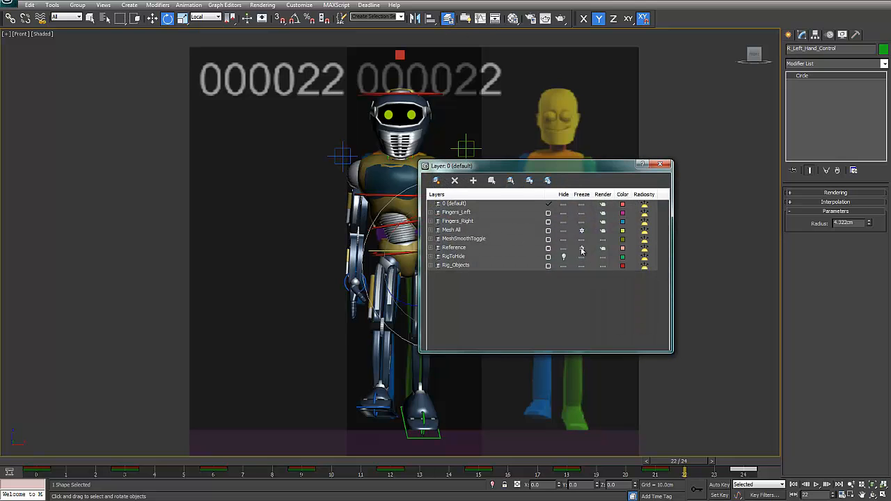
left_click(564, 249)
left_click_drag(584, 167, 720, 146)
left_click(796, 143)
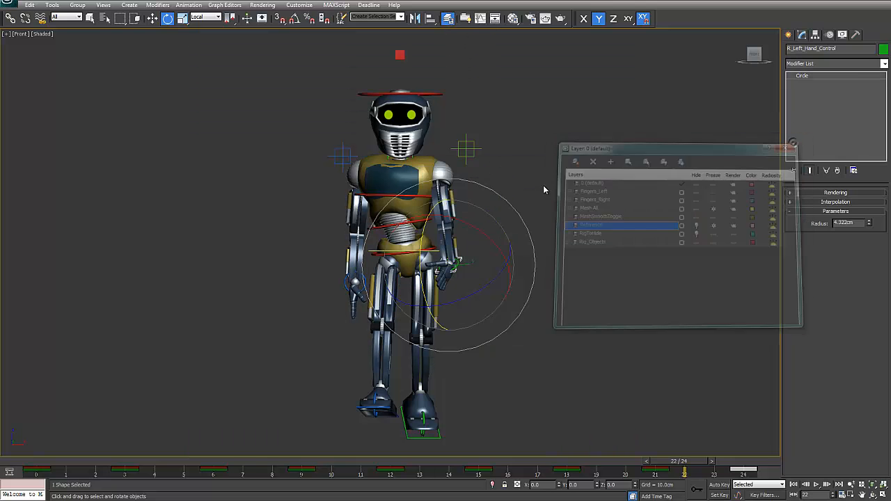
- Inspect the robot's walk without the reference from perspective and angled views, then return to the front view at frame 10
scroll(537, 139, "up", 2)
key("p")
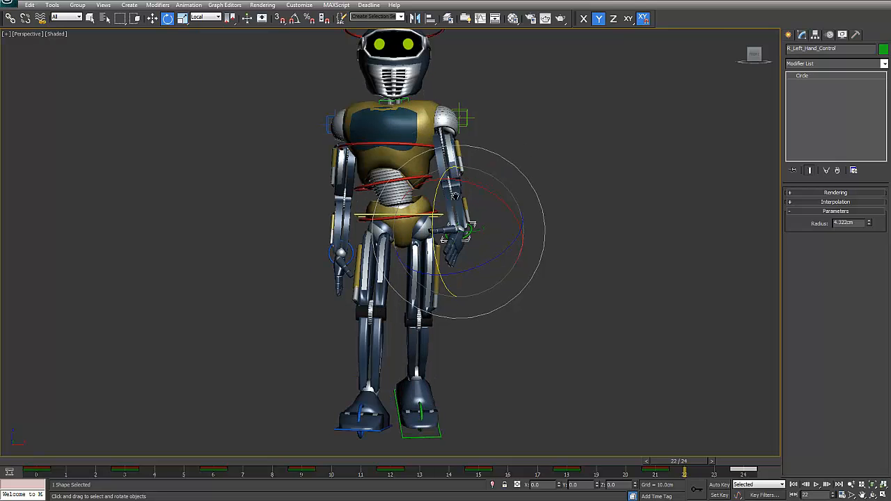
key("f")
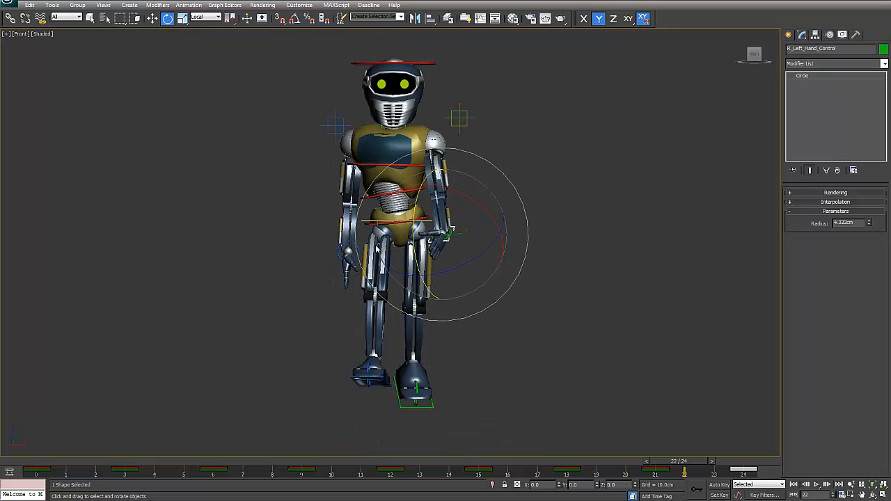
mouse_move(371, 222)
middle_mouse_down("alt")
mouse_move(423, 236)
mouse_move(376, 230)
middle_mouse_up("alt")
left_click_drag(90, 462, 330, 466)
key("e")
middle_click_drag(490, 284, 514, 291, "alt")
key("f")
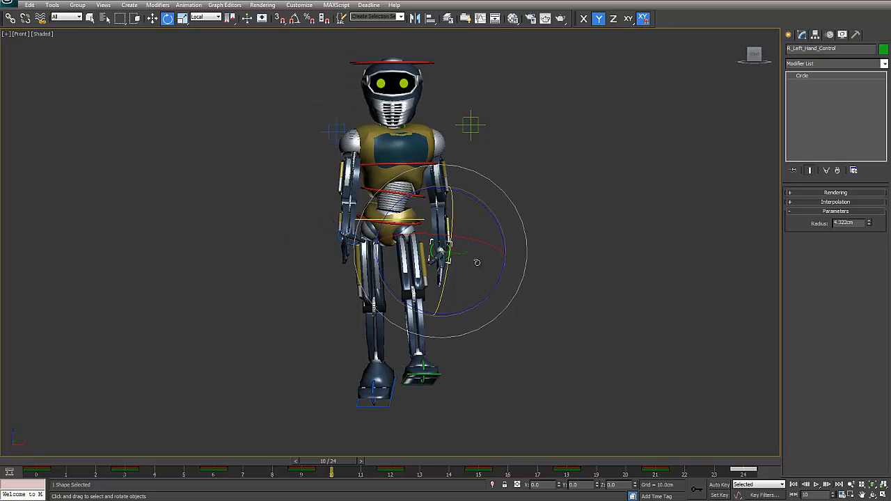
- At frame 12, select the three segments of the left hand's index finger
scroll(486, 257, "up", 3)
scroll(411, 278, "up", 4)
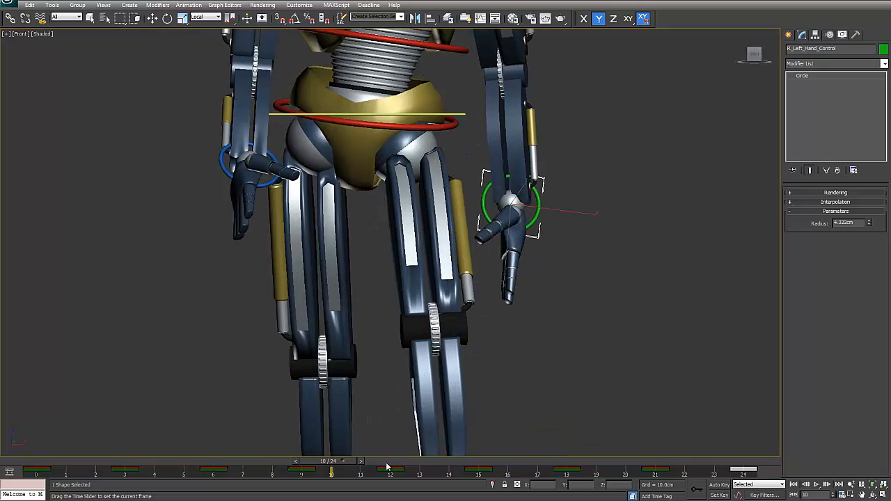
key("period")
key("period")
scroll(457, 258, "up", 3)
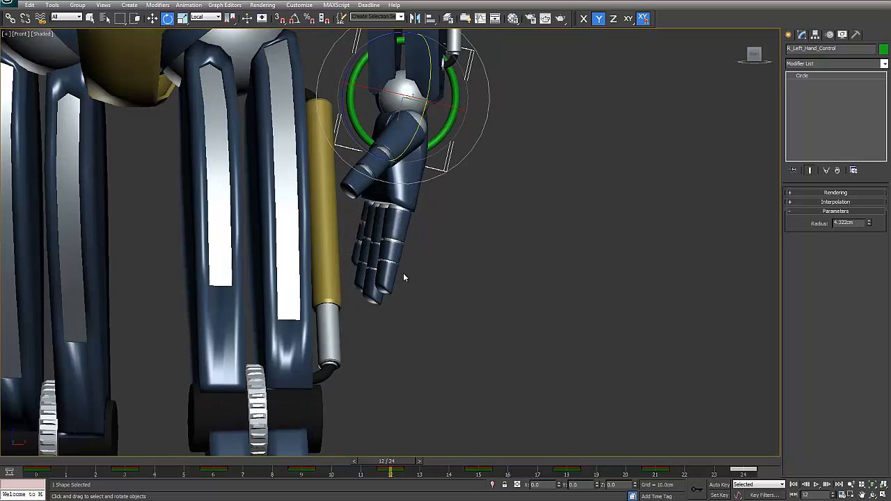
scroll(397, 223, "up", 2)
left_click(397, 221)
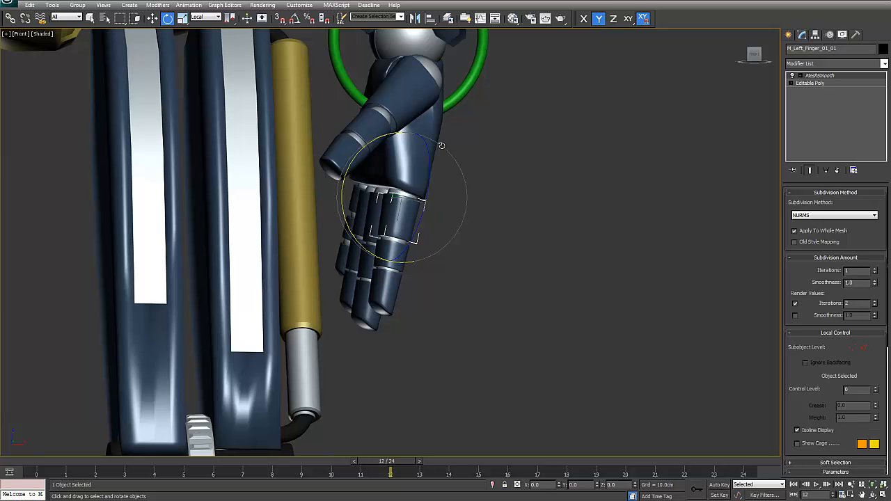
middle_click_drag(384, 257, 471, 323, "alt")
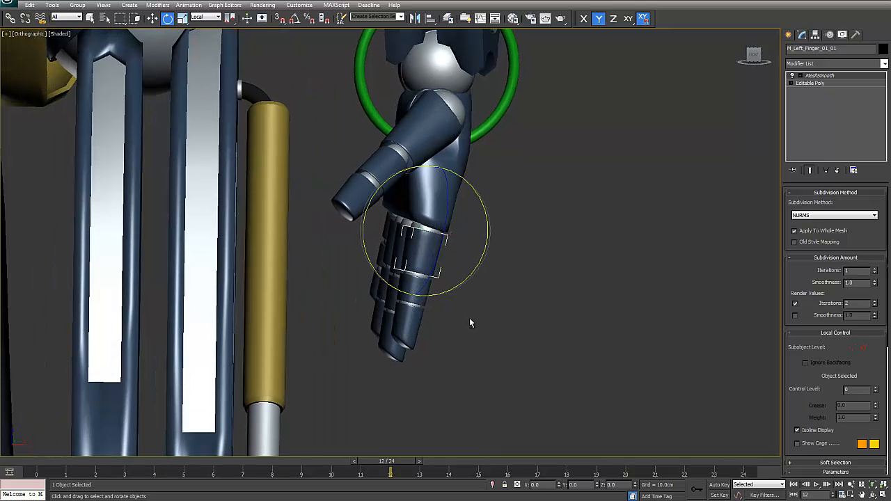
left_click(536, 329)
left_click(424, 253)
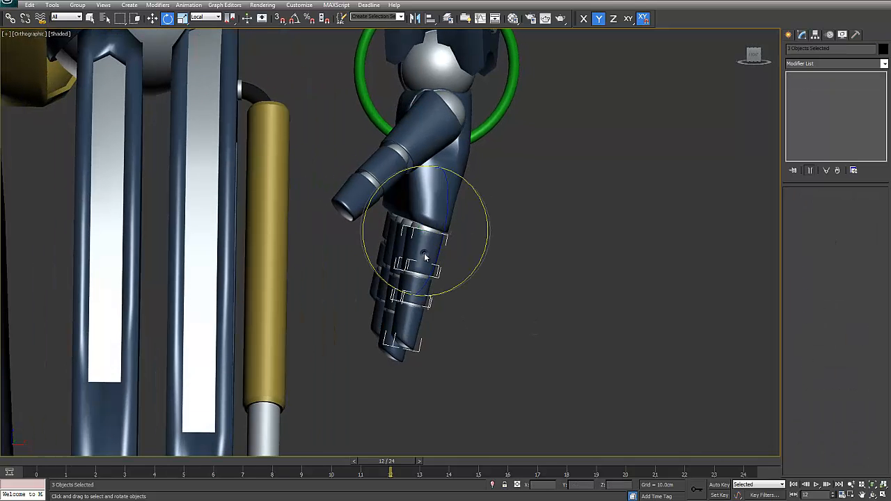
left_click(515, 320)
left_click(425, 256)
- Try rotating the index finger segments with a different transform center, then switch back to Use Pivot Point Center
left_click_drag(488, 214, 484, 247)
left_click(232, 18)
left_click_drag(233, 20, 232, 36)
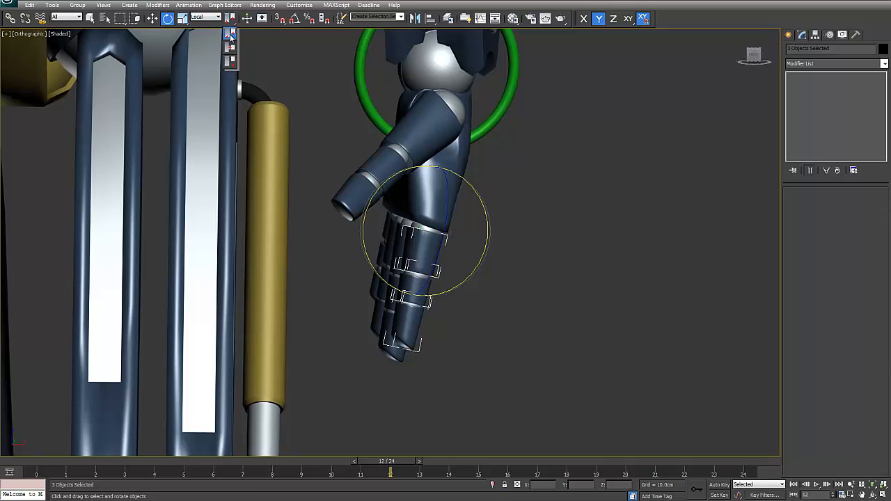
left_click_drag(232, 36, 234, 64)
left_click_drag(486, 218, 497, 244)
right_click(497, 243)
left_click_drag(231, 19, 231, 36)
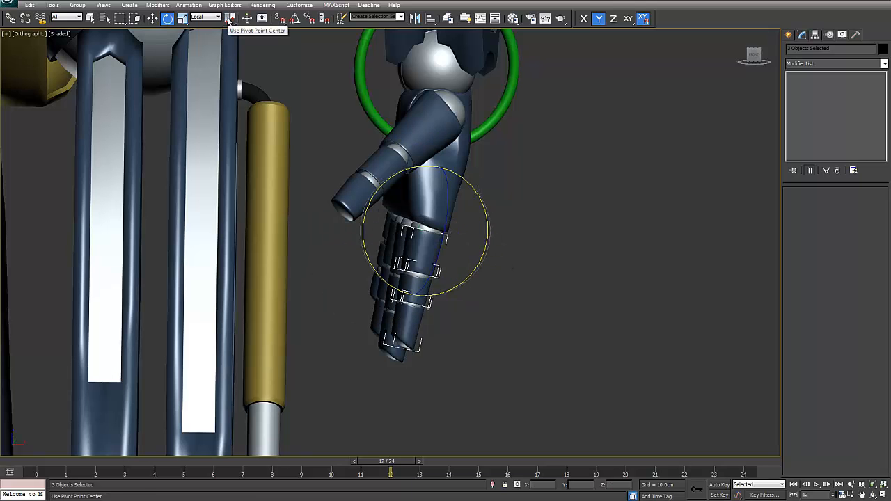
- Reselect the left index finger's segments and rotate them around their own pivots to curl the finger inward
mouse_move(485, 213)
left_mouse_down()
mouse_move(496, 256)
mouse_move(487, 208)
mouse_move(492, 233)
mouse_move(486, 216)
mouse_move(488, 224)
left_mouse_up()
left_click_drag(488, 228, 489, 229)
left_click(512, 297)
left_click(430, 249)
middle_click_drag(492, 265, 490, 265, "alt")
left_click_drag(489, 252, 492, 245)
- Curl the left hand's middle and ring fingers inward by rotating each finger's three segments together
mouse_move(499, 285)
middle_mouse_down("alt")
mouse_move(474, 283)
mouse_move(499, 276)
middle_mouse_up("alt")
double_click(435, 273)
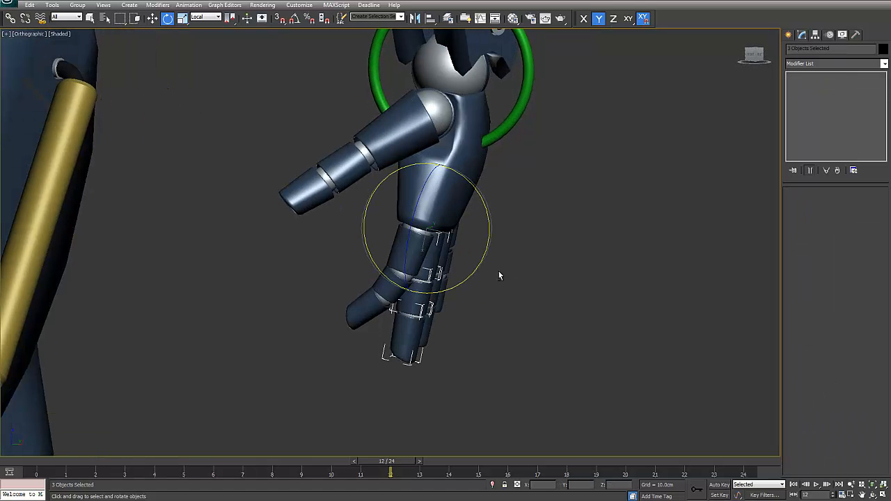
left_click_drag(488, 236, 495, 268)
double_click(445, 257)
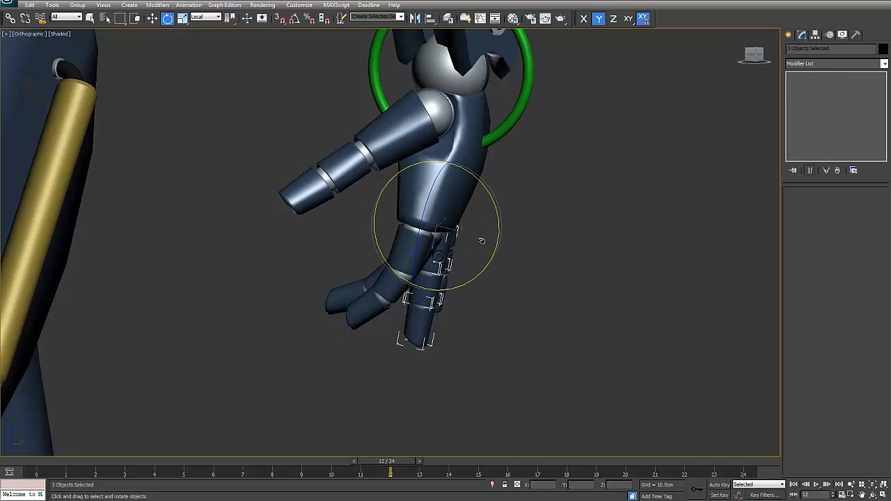
left_click_drag(498, 224, 500, 255)
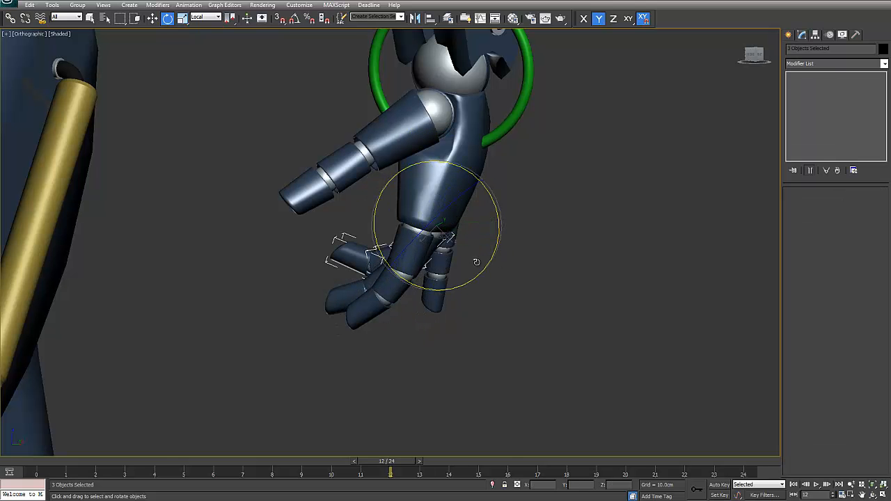
- Curl the left hand's little finger inward by rotating its three segments together
double_click(450, 241)
left_click_drag(506, 221, 483, 270)
middle_click_drag(482, 270, 448, 283, "alt")
- Rotate the left thumb's base segment so the thumb points down alongside the palm
left_click(439, 155)
middle_click_drag(475, 194, 464, 249, "alt")
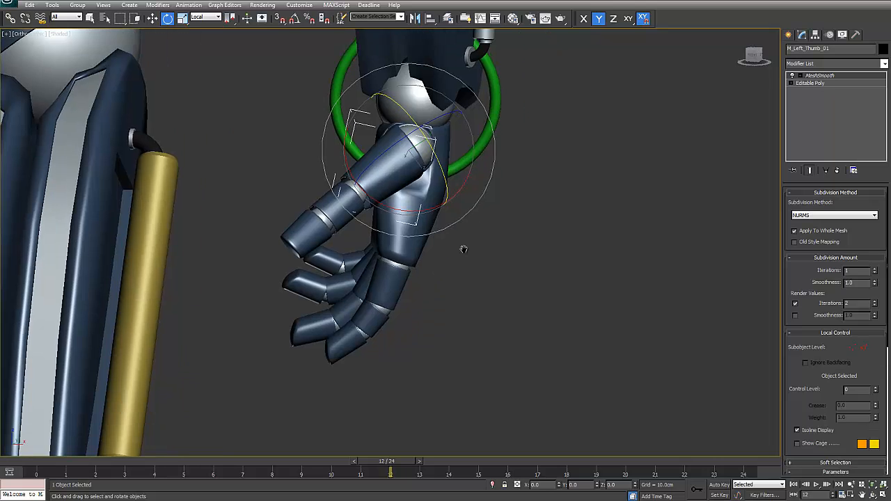
key("f")
scroll(452, 243, "up", 6)
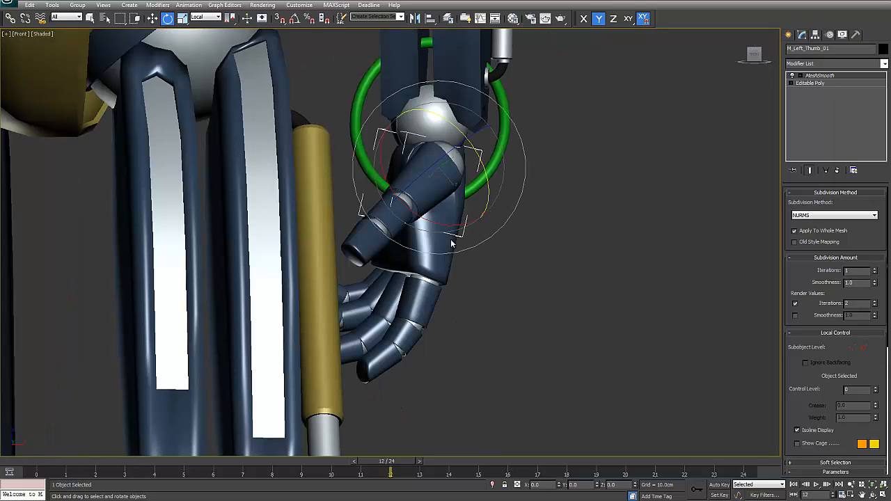
left_click_drag(443, 224, 483, 252)
middle_click_drag(483, 252, 516, 230, "alt")
mouse_move(487, 211)
left_mouse_down()
mouse_move(486, 222)
mouse_move(489, 214)
left_mouse_up()
middle_click_drag(487, 215, 501, 233, "alt")
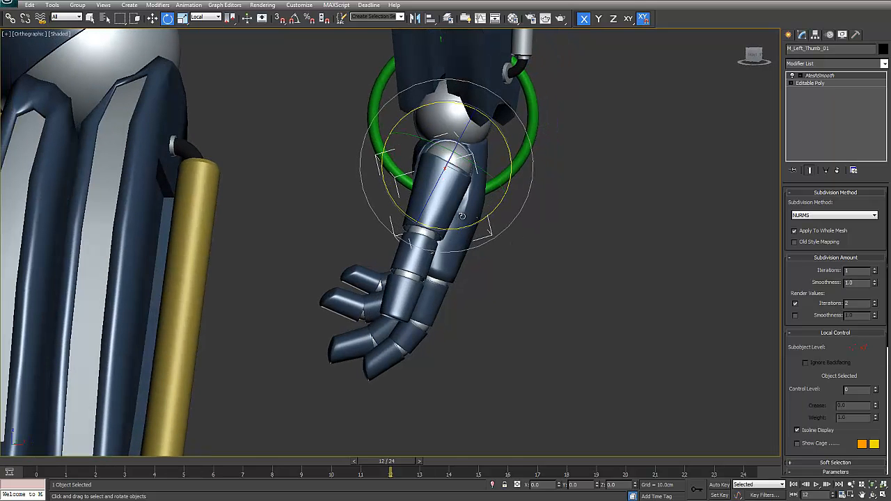
- Bend the left thumb by rotating its middle segment about 18 degrees and its tip about 10 degrees around local Z
left_click(416, 260)
middle_click_drag(506, 270, 414, 253, "alt")
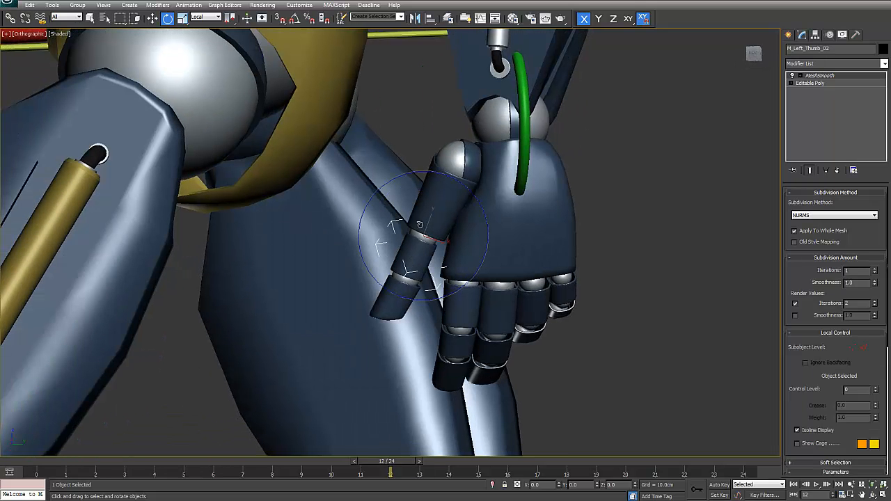
left_click_drag(489, 238, 479, 238)
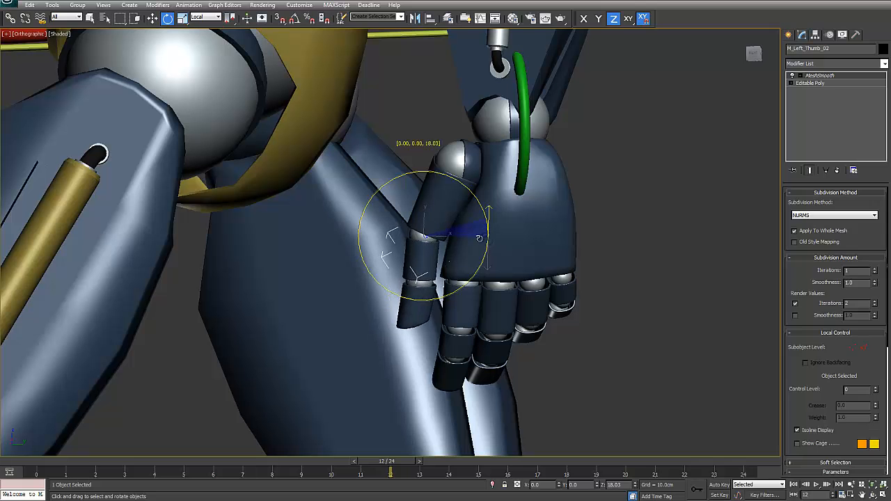
left_click(415, 308)
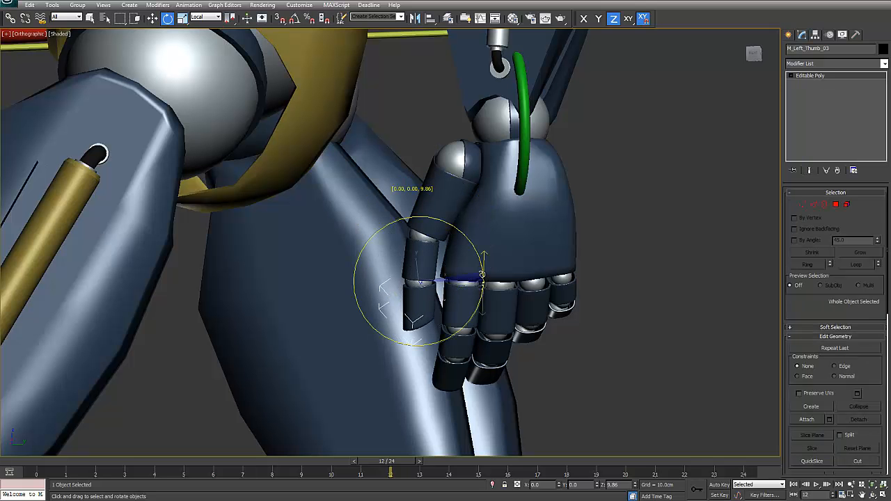
middle_click_drag(479, 311, 434, 250, "alt")
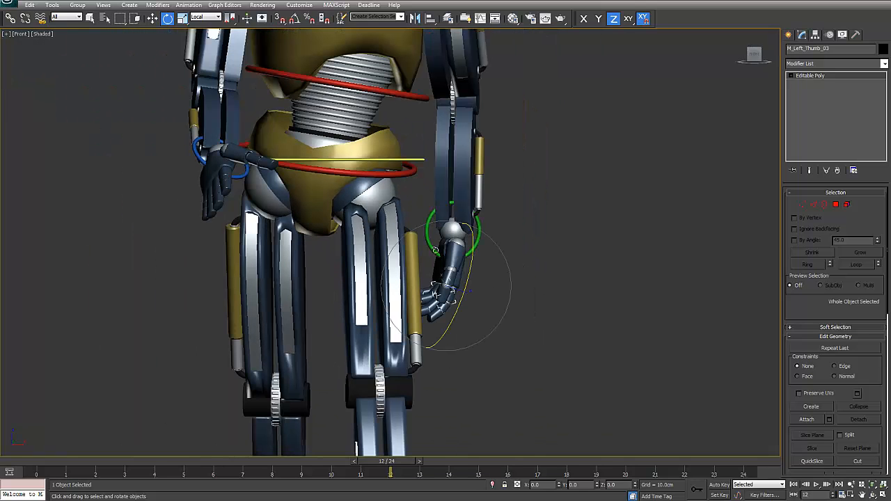
- Play and scrub the walk cycle to check the left hand's new finger pose in motion
left_click(817, 486)
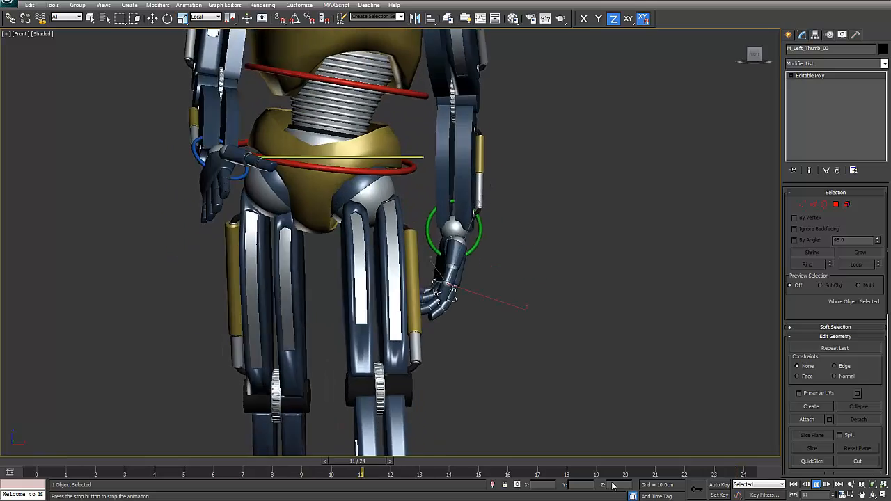
left_click(621, 461)
left_click_drag(621, 461, 211, 461)
mouse_move(271, 486)
left_mouse_down()
mouse_move(302, 486)
mouse_move(265, 482)
left_mouse_up()
key("e")
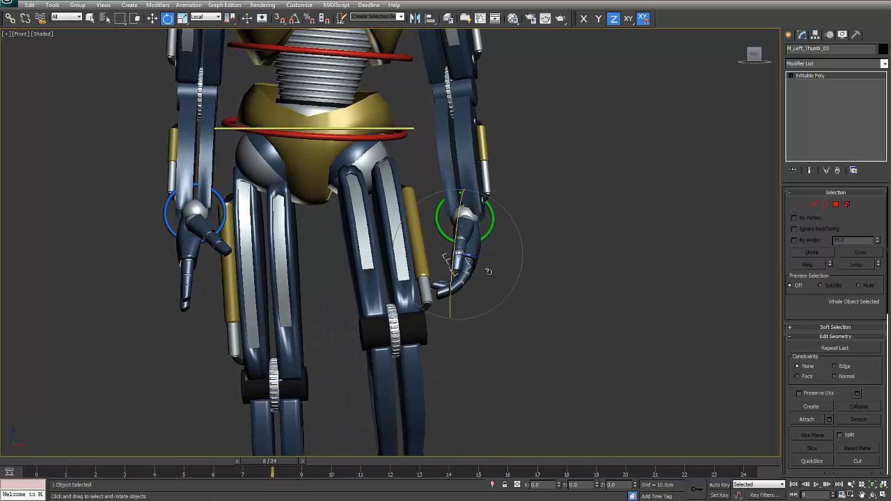
- Select the left hand control, turn on Auto Key and rotate the hand at frame 18
left_click(489, 249)
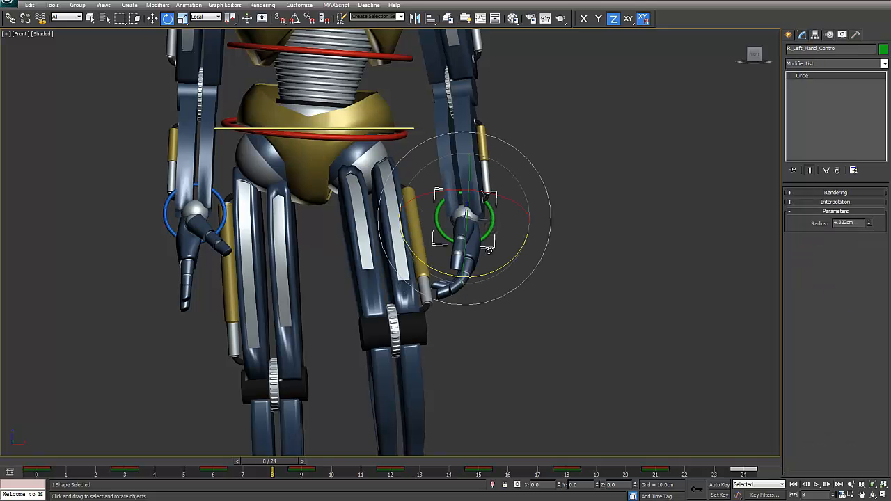
left_click_drag(111, 461, 562, 467)
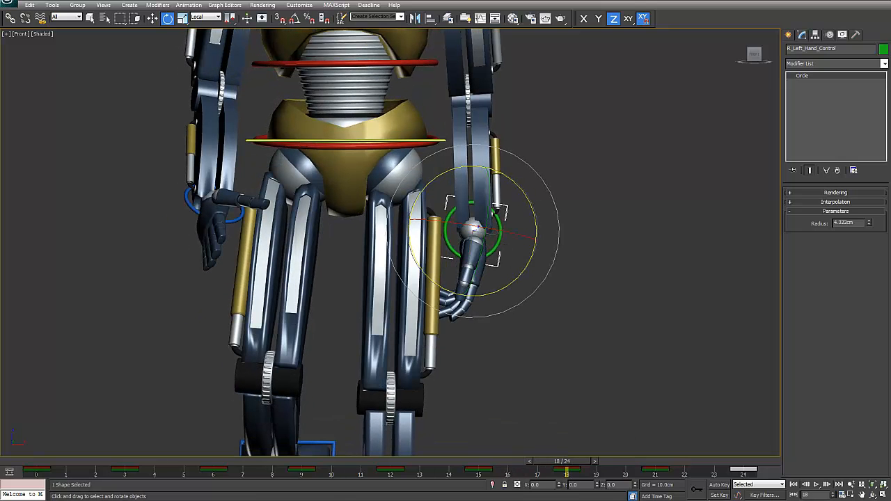
left_click(720, 485)
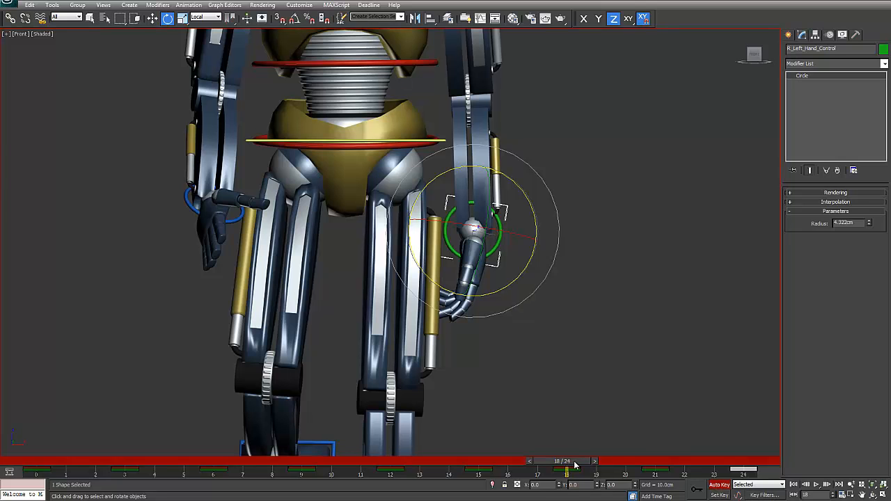
left_click_drag(525, 270, 537, 250)
- Key adjusted rotations of the left hand control at frames 15, 12 and 21, turning it about 14 degrees around Z at 21
left_click_drag(568, 470, 481, 475)
key("e")
left_click_drag(506, 225, 499, 213)
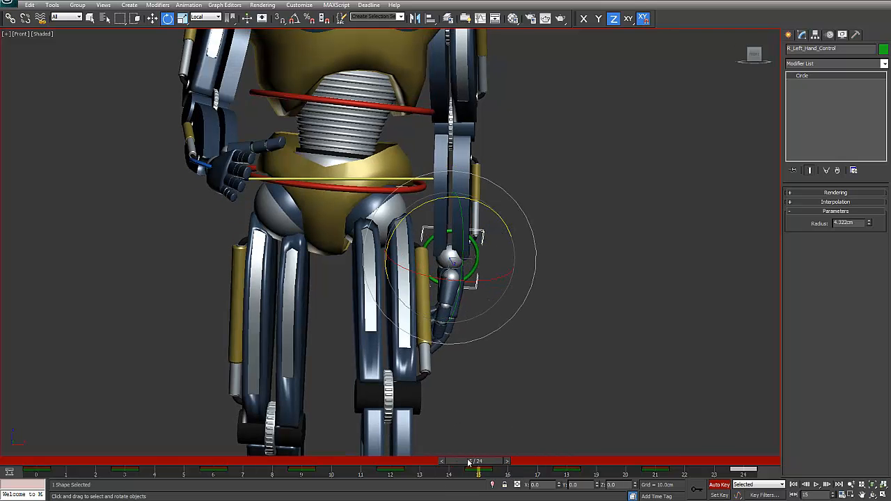
left_click_drag(470, 463, 392, 467)
key("e")
left_click_drag(403, 266, 403, 304)
left_click_drag(388, 463, 654, 468)
key("e")
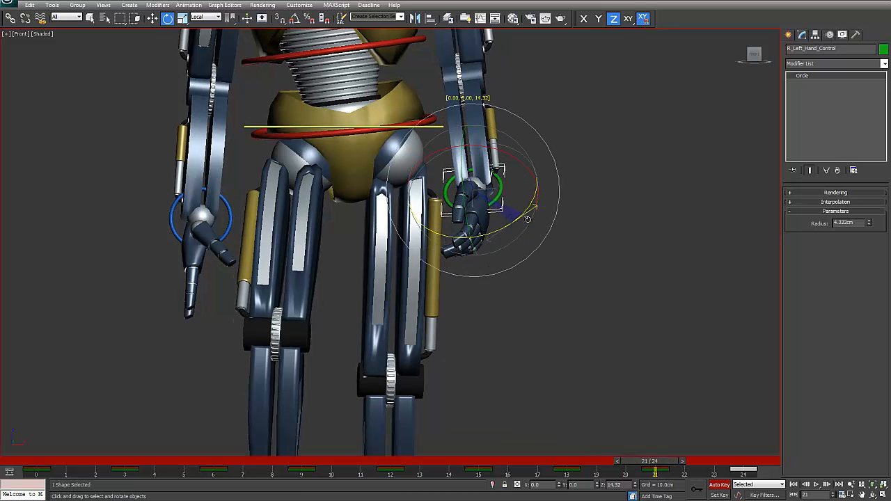
- Play and scrub the walk cycle to examine the left hand's rotation, particularly around frames 19 and 20
left_click_drag(662, 466, 46, 491)
left_click(816, 485)
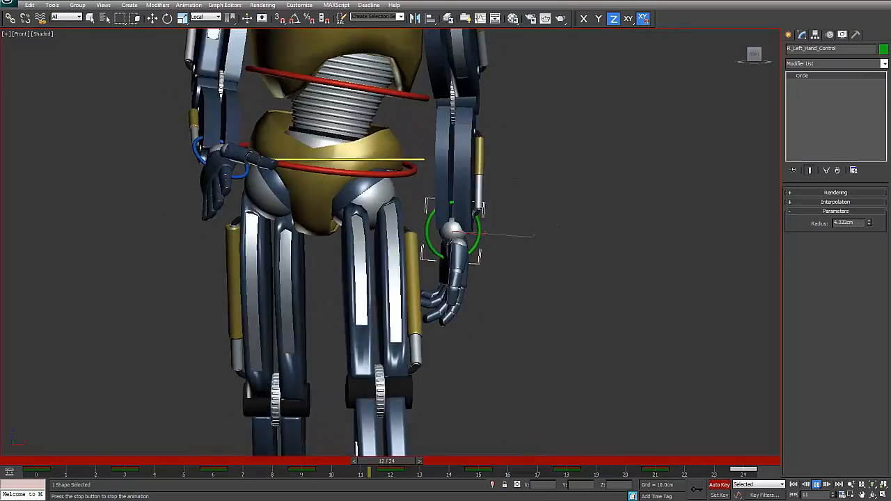
left_click(711, 466)
left_click_drag(711, 465, 585, 475)
mouse_move(305, 482)
left_mouse_down()
mouse_move(153, 479)
mouse_move(295, 492)
left_mouse_up()
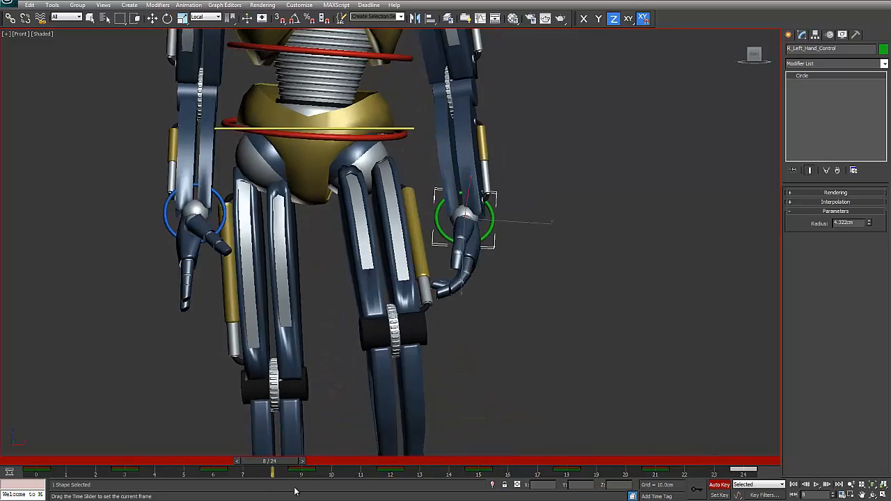
left_click_drag(420, 494, 592, 494)
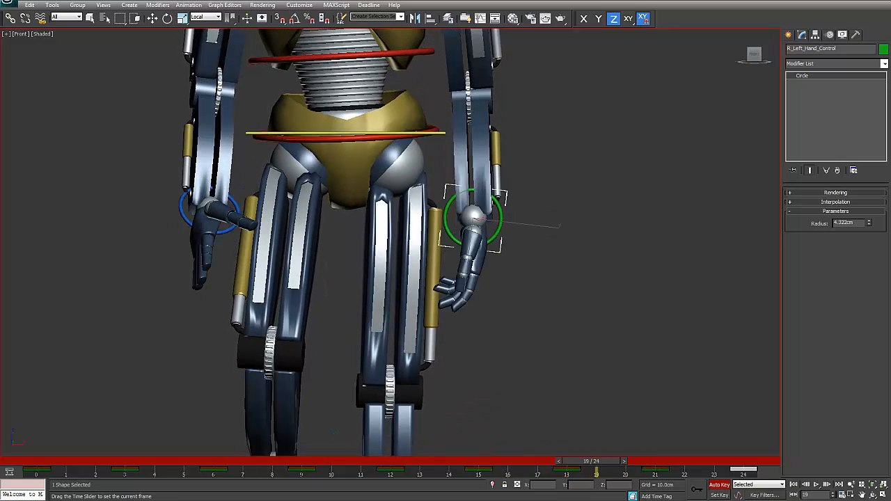
left_click_drag(590, 462, 620, 461)
key("e")
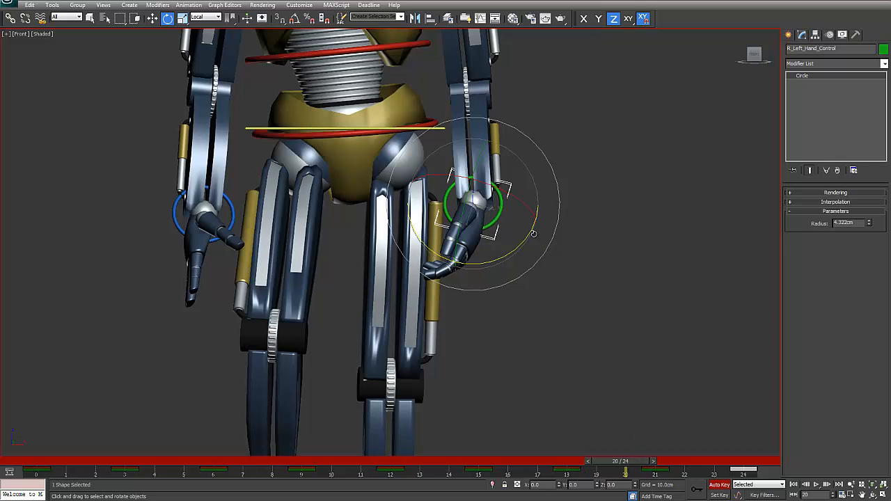
middle_click_drag(596, 303, 575, 326)
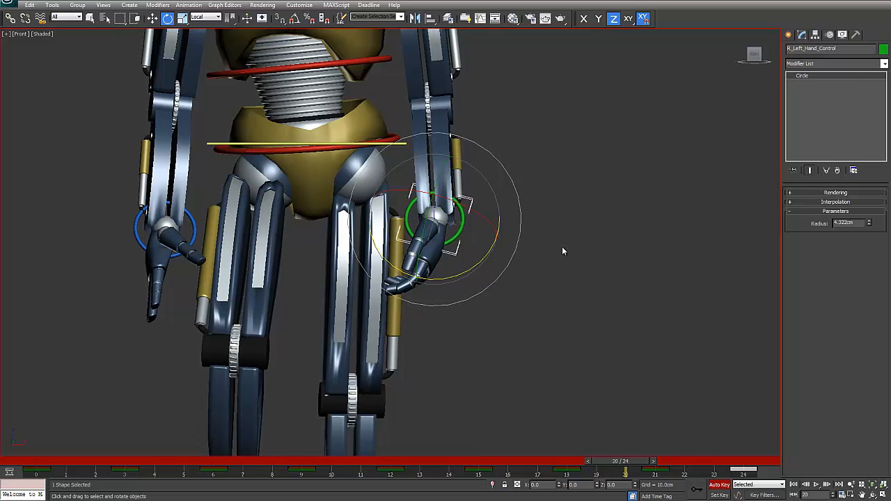
- Open the Curve Editor for the left hand control and fit all its animation curves in the graph
right_click(564, 250)
left_click(592, 314)
middle_click_drag(668, 209, 880, 289)
left_click_drag(456, 127, 435, 63)
middle_click_drag(624, 273, 646, 298)
scroll(422, 194, "down", 1)
middle_click_drag(423, 194, 362, 185)
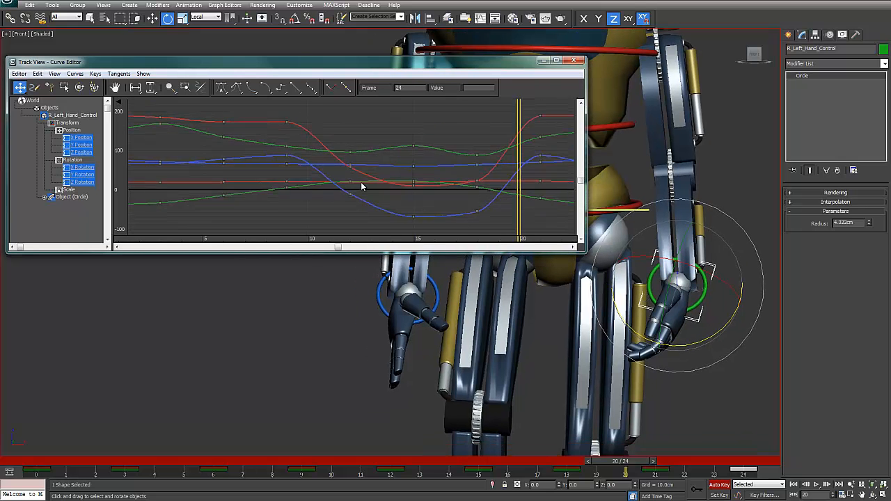
left_click(135, 87)
left_click(150, 87)
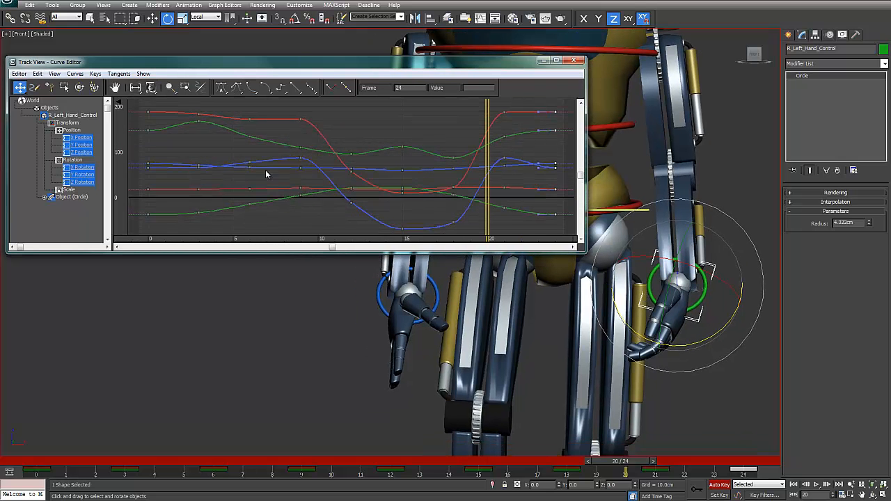
- Show only the X, Y and Z Rotation curves and lower their keys at frame 21
left_click(81, 182)
left_click(86, 169, "shift")
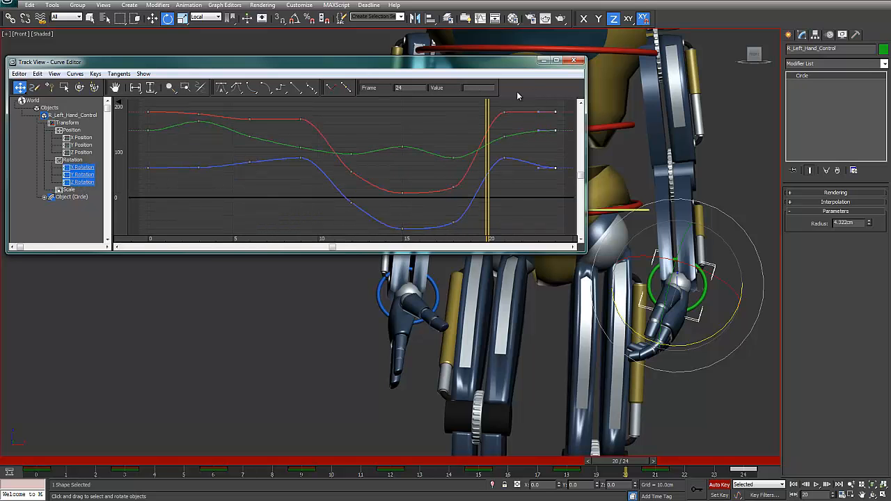
left_click_drag(491, 101, 503, 167)
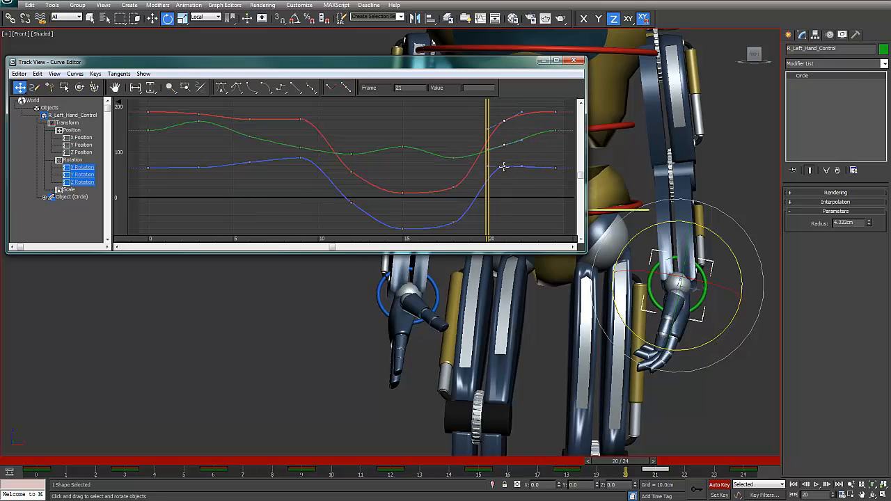
- Raise the left hand's X and Z Rotation keys at frames 18 and 15 to shallow the curve's dip
left_click_drag(628, 462, 557, 473)
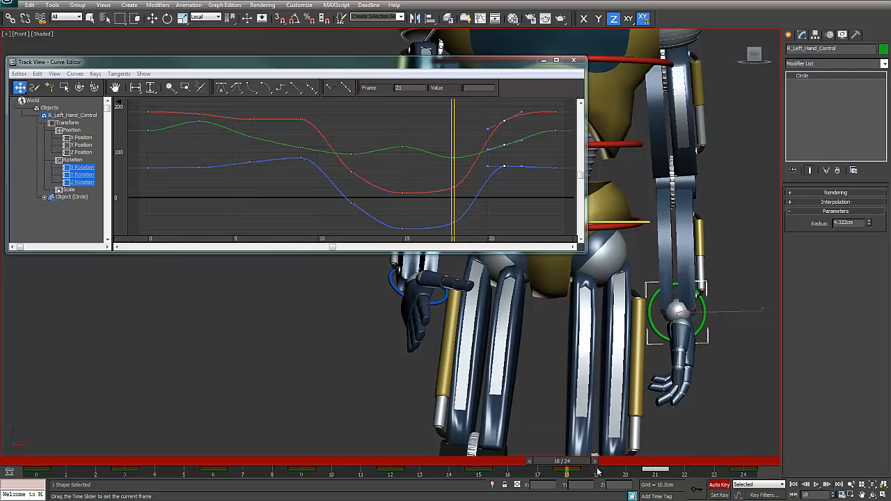
key("e")
left_click_drag(443, 178, 477, 255)
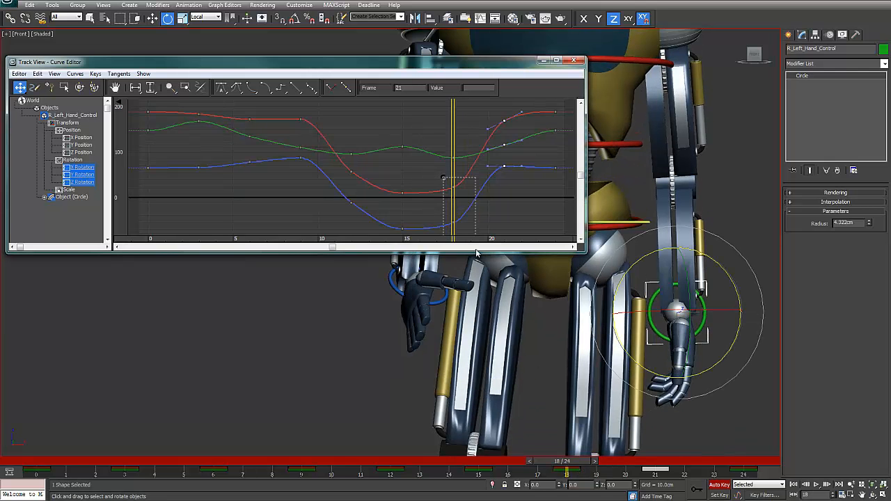
left_click_drag(453, 223, 453, 209)
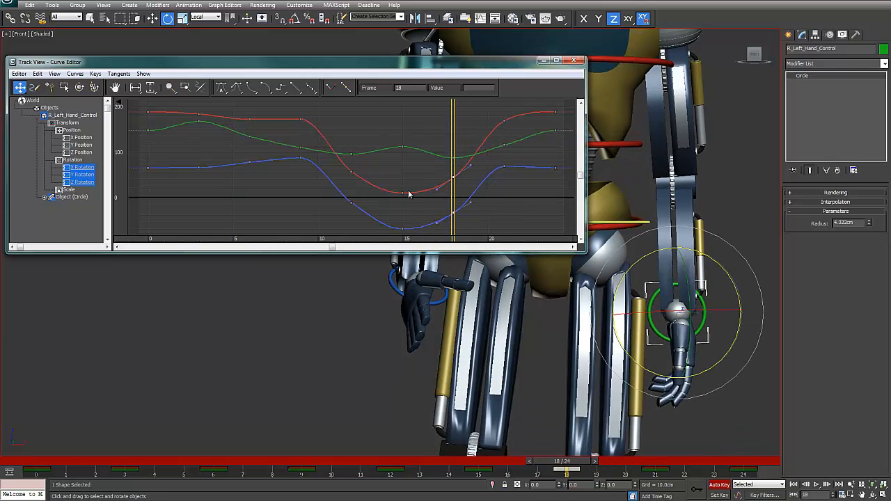
left_click_drag(395, 228, 404, 224)
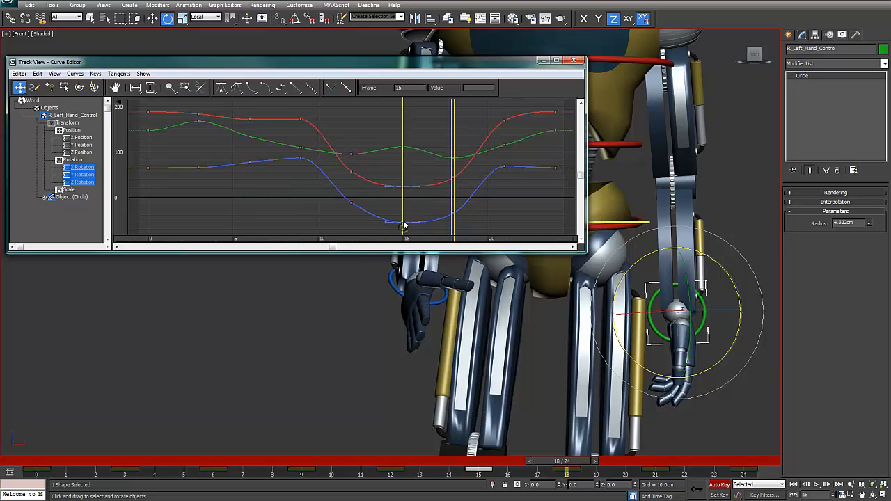
key("comma")
key("comma")
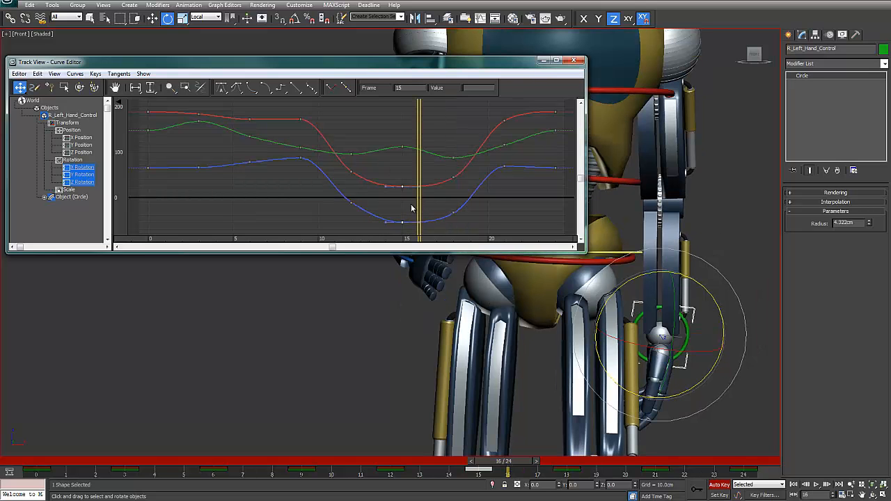
- At frame 18, rotate the left hand control slightly around its local X axis
left_click_drag(512, 470, 579, 480)
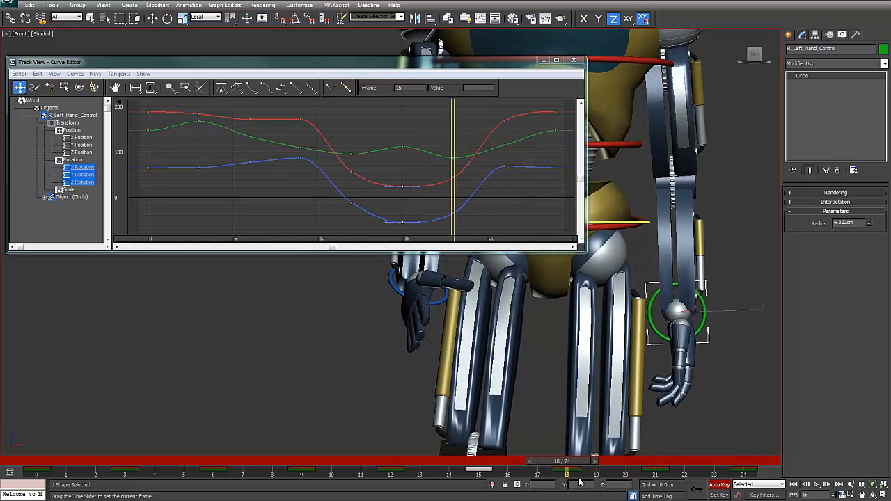
key("e")
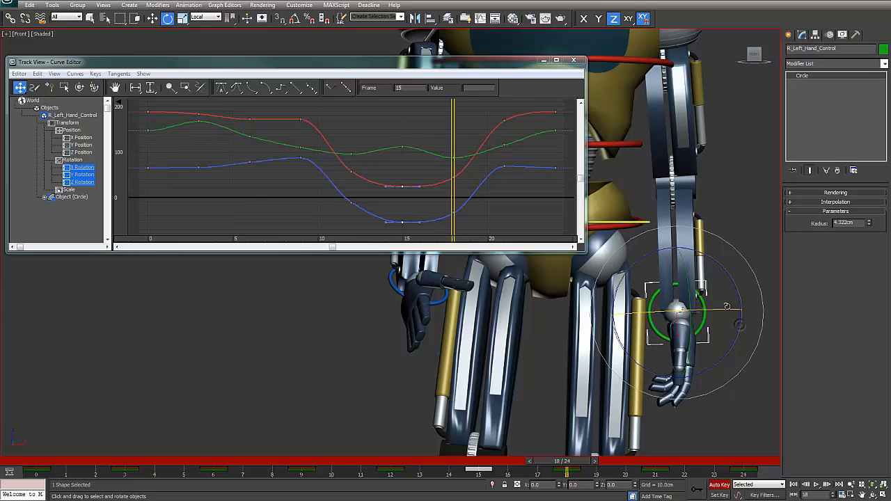
left_click_drag(727, 311, 718, 311)
- Scrub through the cycle, close the Curve Editor and play the animation to review the hands' motion
left_click_drag(601, 463, 195, 465)
left_click_drag(95, 454, 714, 465)
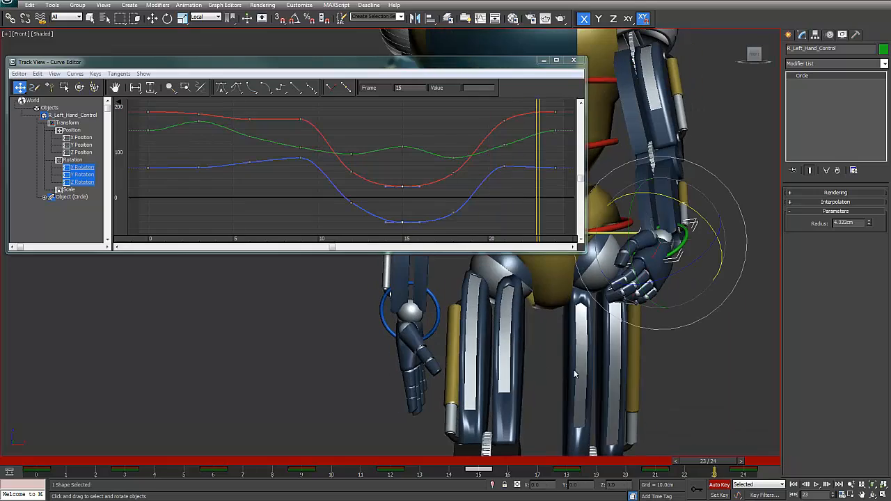
left_click(572, 62)
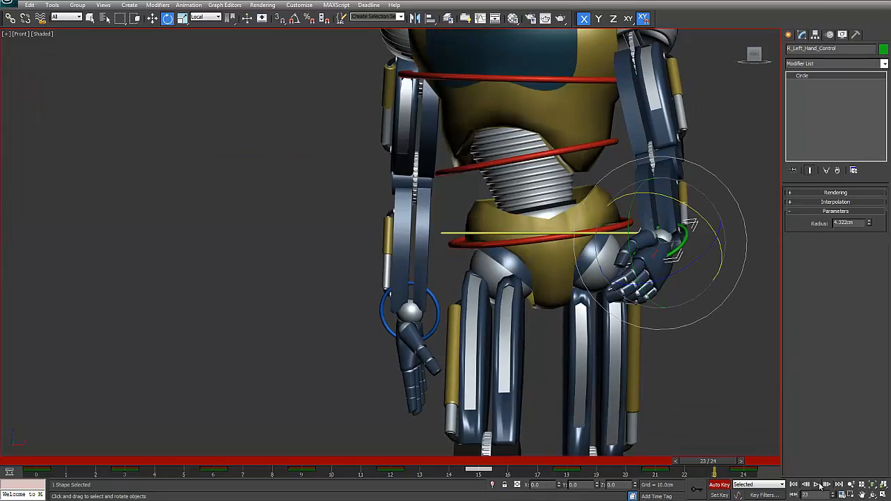
left_click(817, 485)
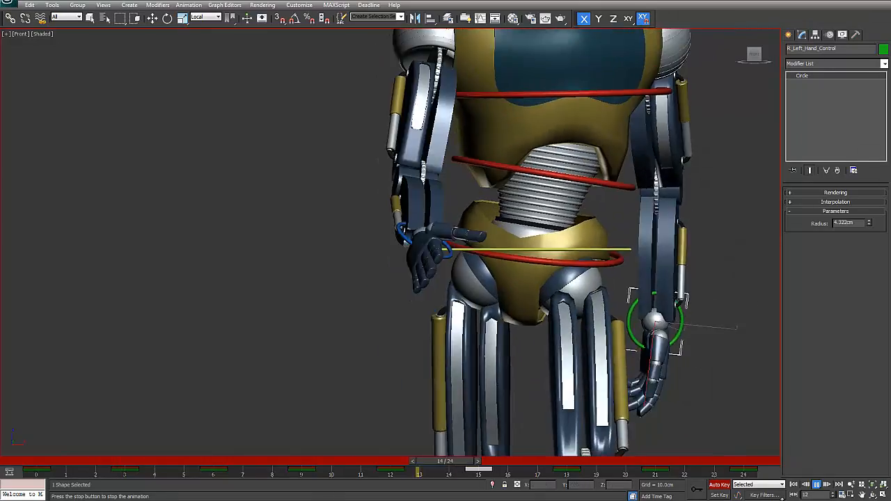
key("e")
middle_click_drag(618, 381, 528, 357)
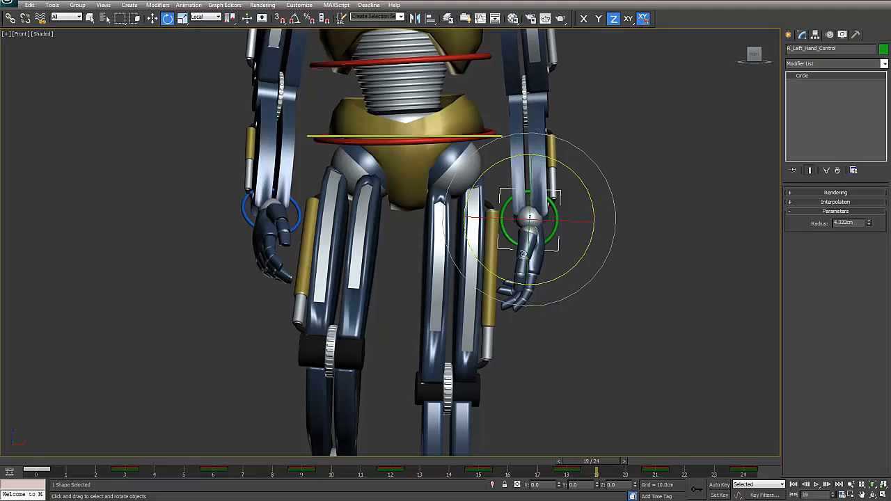
left_click(817, 486)
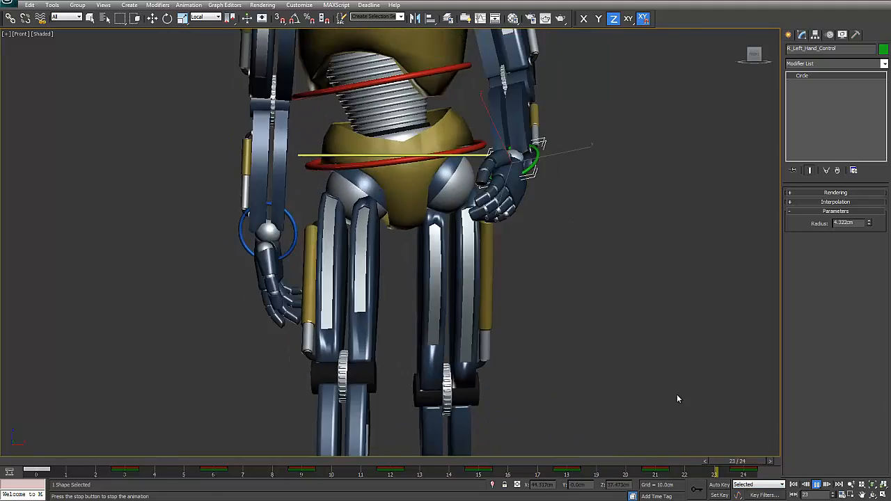
- Review the playing walk cycle from the front and left views, framing the whole robot, and stop the playback
scroll(602, 316, "down", 3)
scroll(591, 307, "up", 3)
key("l")
middle_click_drag(566, 310, 550, 417)
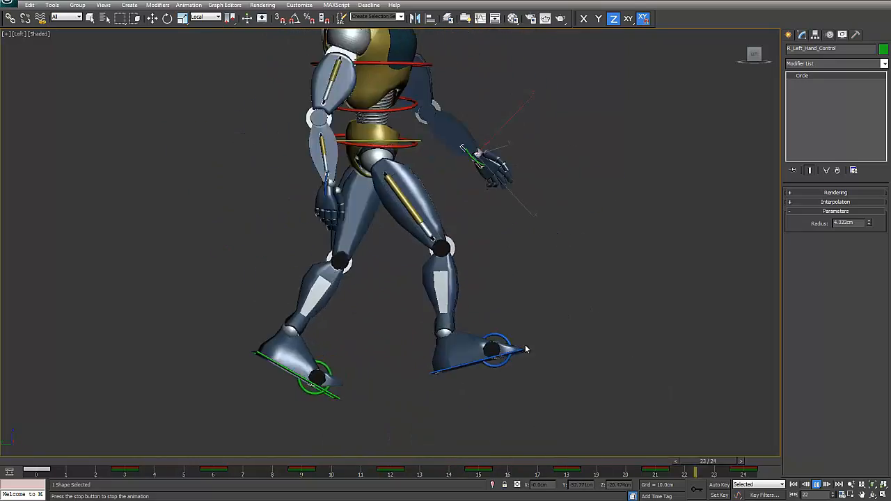
middle_click_drag(527, 326, 526, 369)
scroll(514, 323, "up", 3)
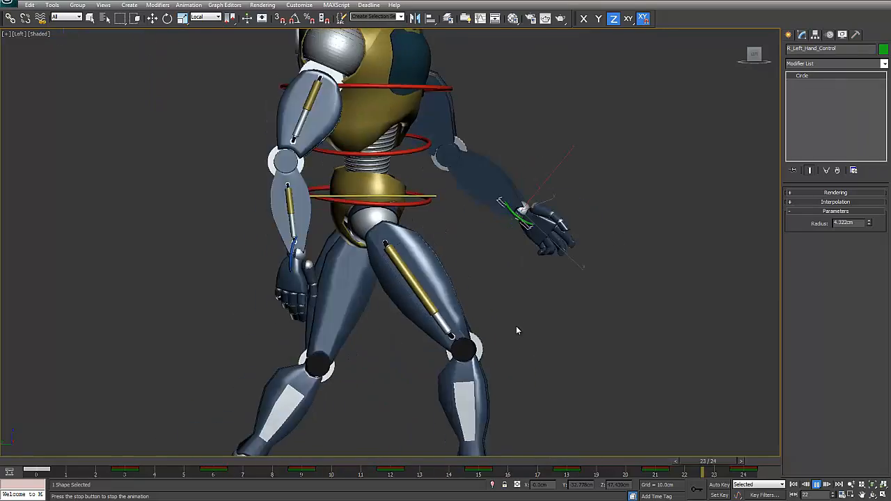
left_click(816, 485)
middle_click_drag(575, 358, 558, 353)
scroll(578, 370, "down", 3)
scroll(539, 340, "up", 2)
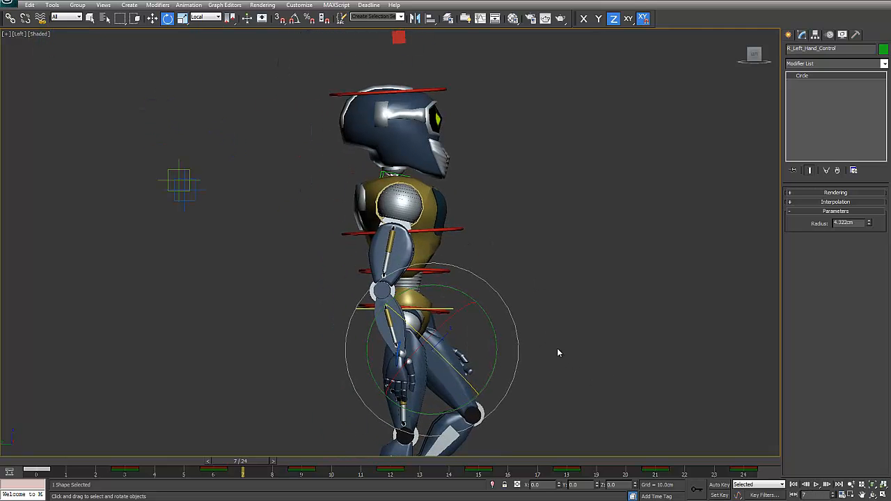
- With Auto Key on, tilt the head control slightly forward around its local X axis at frames 12 and 0
left_click(430, 90)
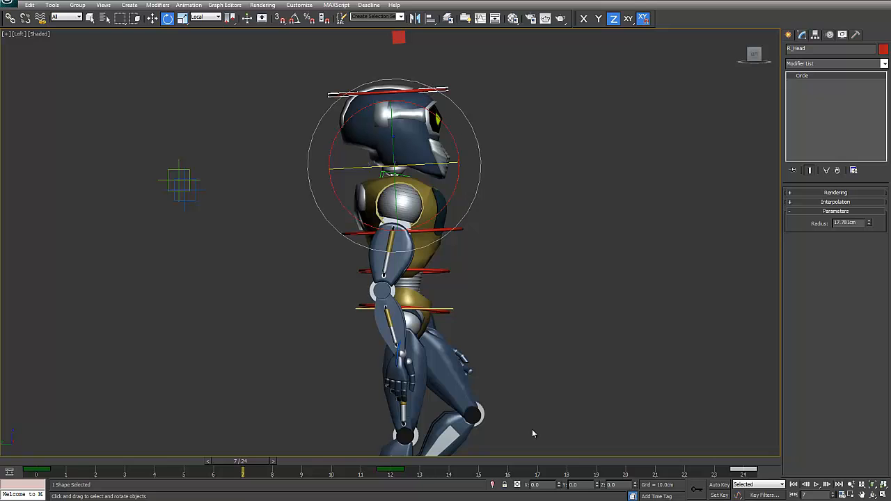
left_click(394, 462)
left_click(719, 484)
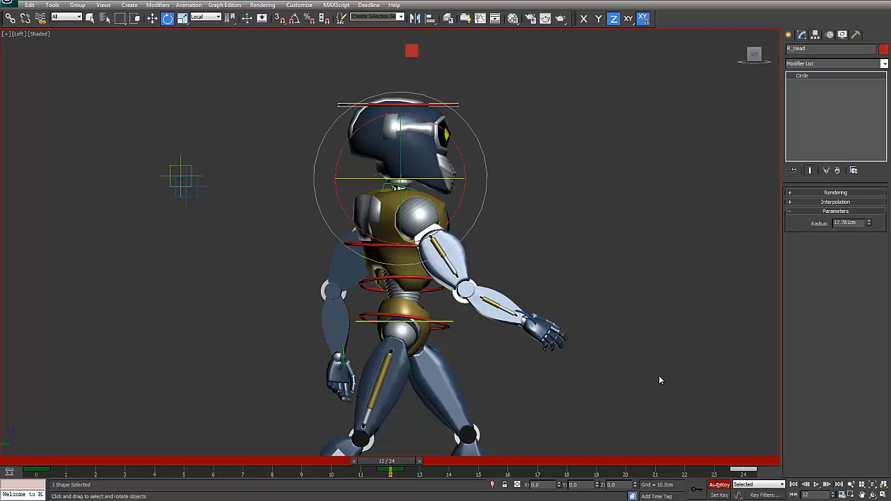
left_click_drag(462, 161, 465, 165)
left_click(34, 462)
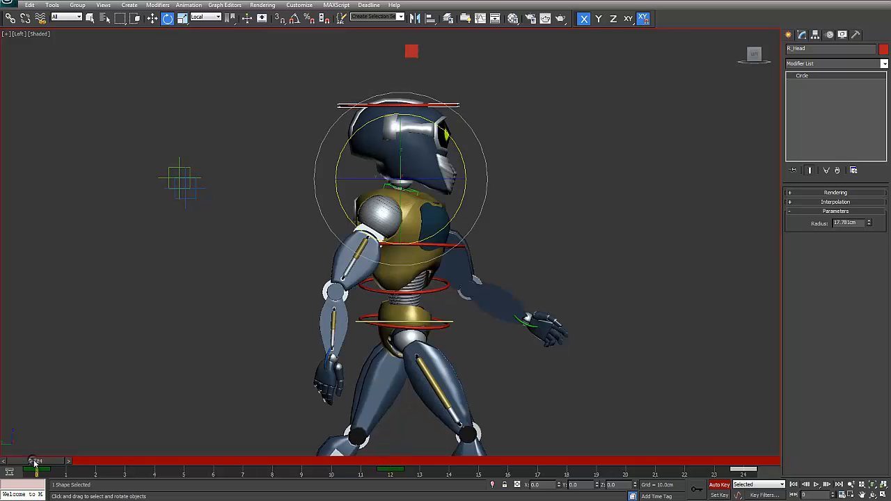
left_click_drag(459, 151, 462, 160)
- Copy the head control's frame 0 key to frame 24 and compare the poses at both ends of the cycle
left_click_drag(31, 489, 736, 470)
left_click(49, 459)
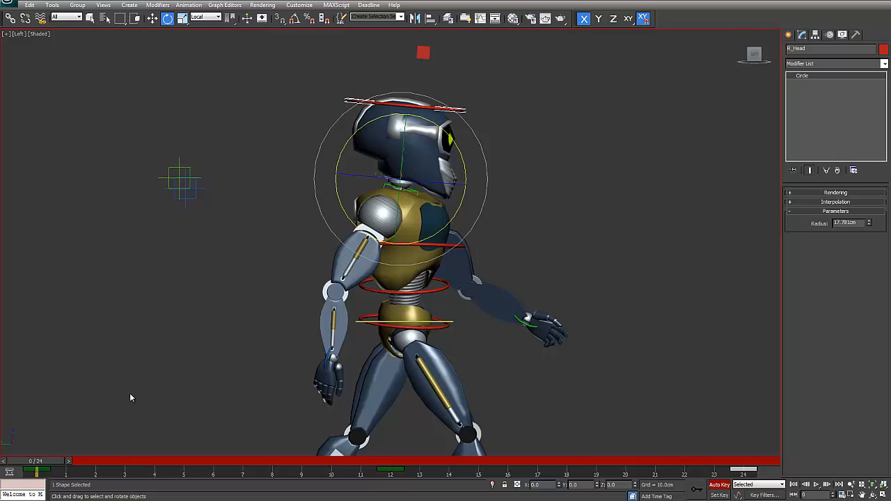
key("slash")
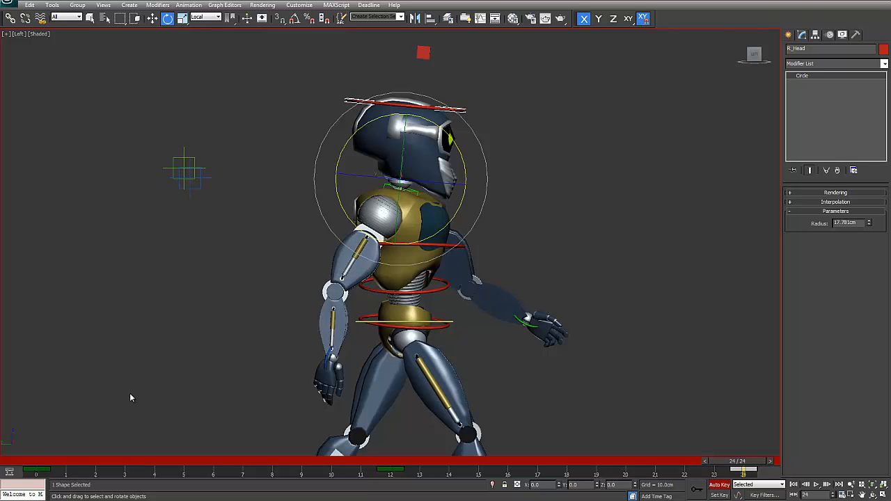
- Delete the frame 3 key of the two helpers behind the robot and check the arm motion through the cycle
left_click_drag(149, 143, 236, 243)
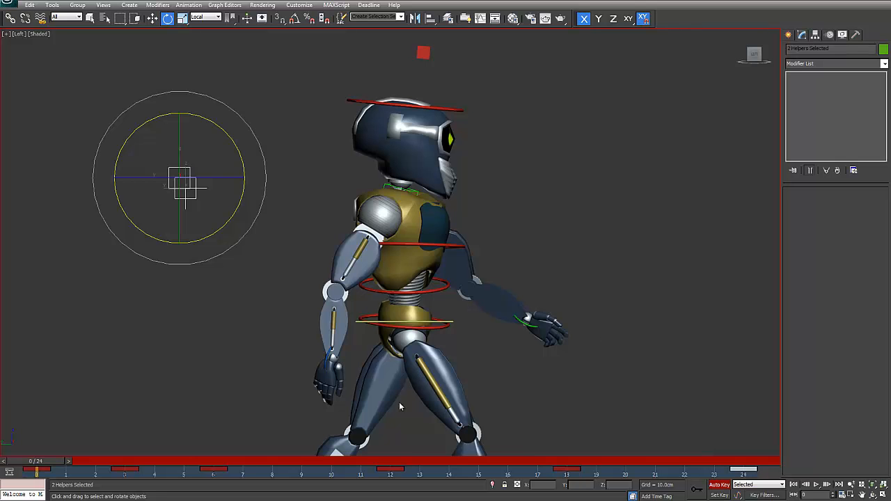
left_click(567, 463)
left_click_drag(188, 465, 160, 499)
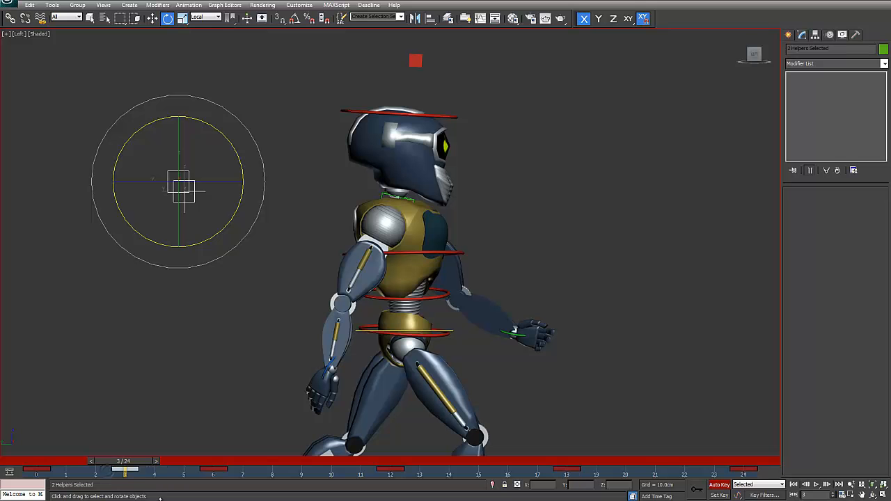
key("Delete")
left_click_drag(139, 464, 510, 489)
key("slash")
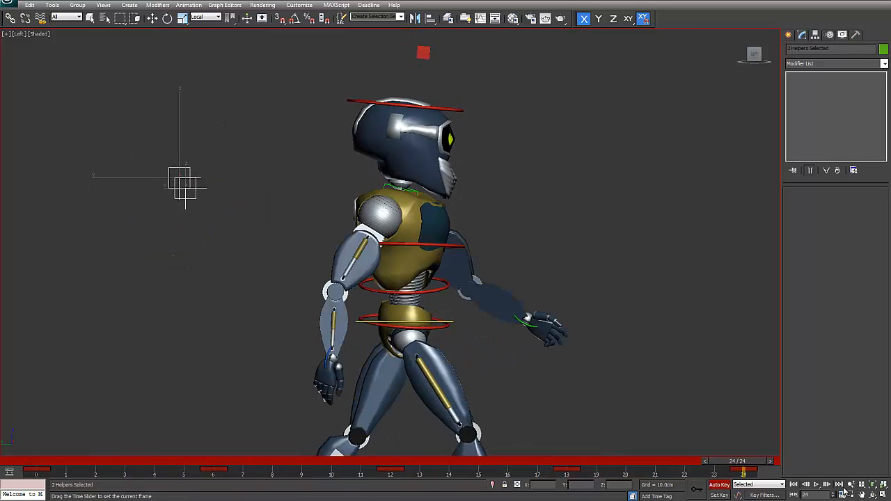
- Examine the full-body walk from the left and front views by playing the animation, stopping it at frame 22
key("e")
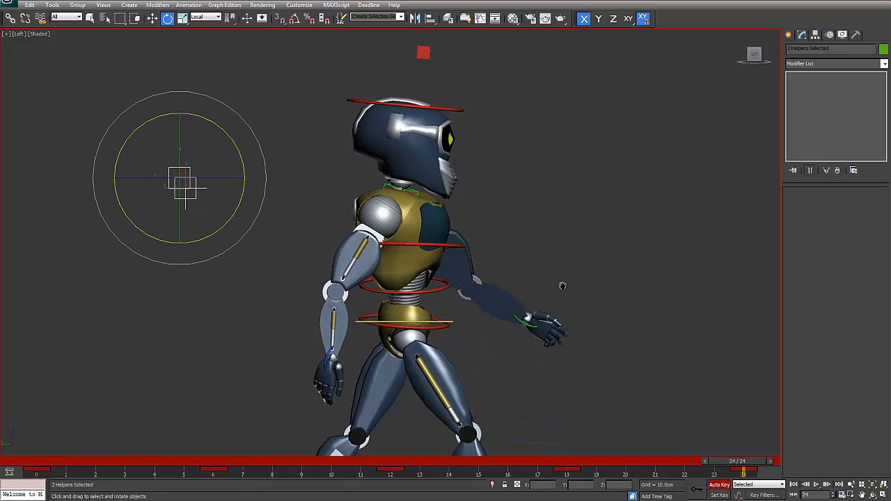
scroll(563, 285, "down", 4)
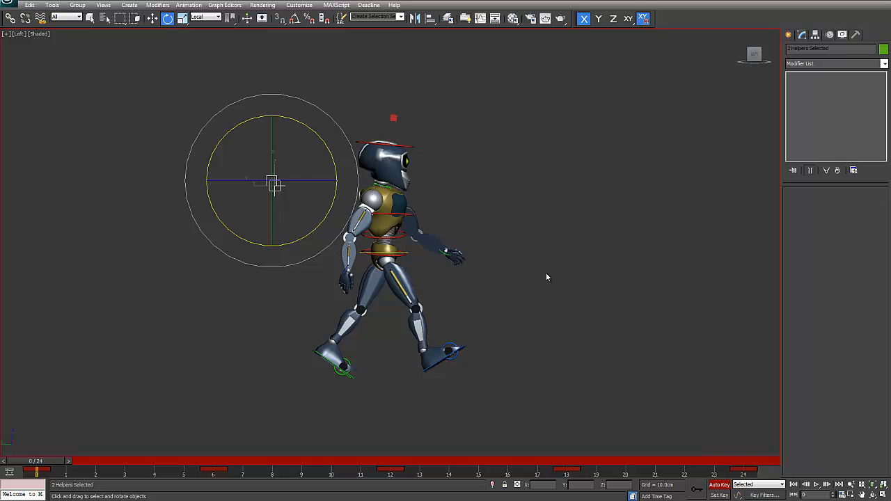
middle_click_drag(545, 293, 537, 294)
key("f")
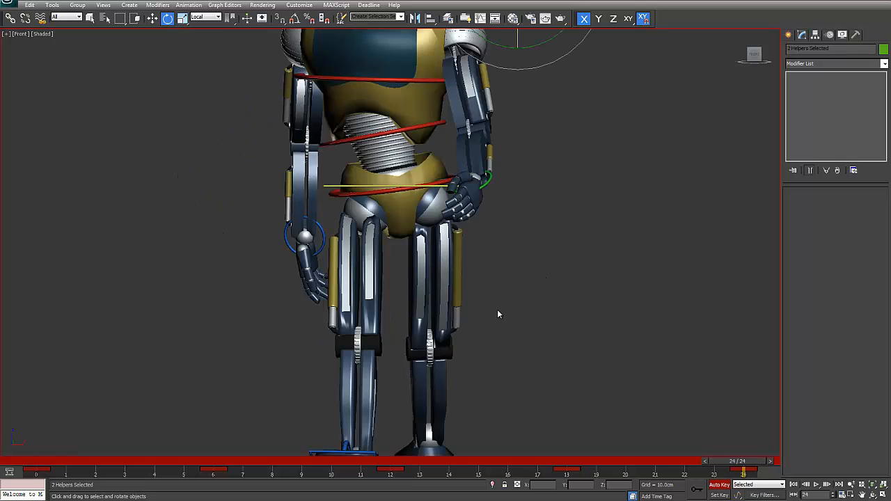
left_click(816, 484)
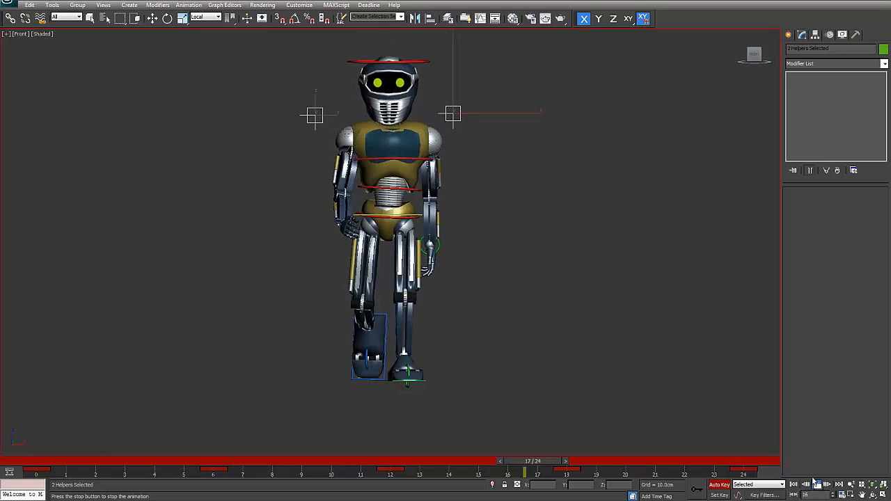
key("e")
left_click(816, 485)
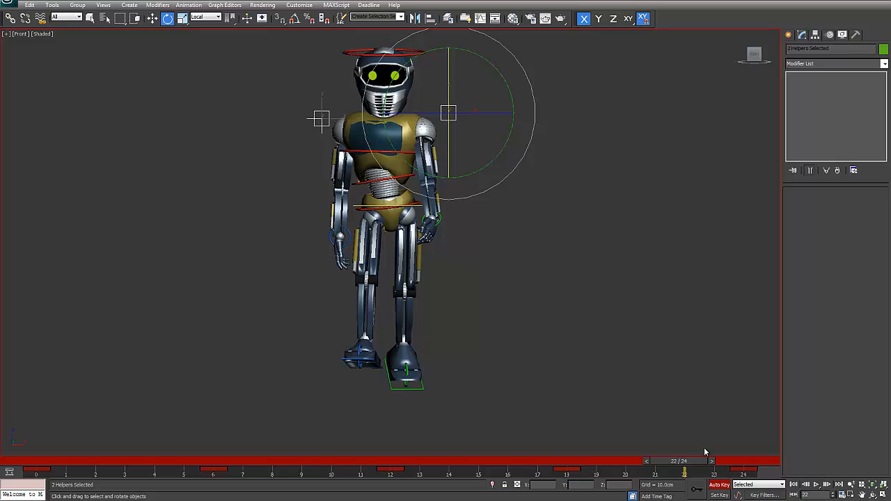
- Turn off Auto Key and enable the Trajectory display property for the left hand control
middle_click_drag(398, 287, 424, 348)
scroll(408, 333, "up", 2)
left_click(465, 291)
left_click(468, 287)
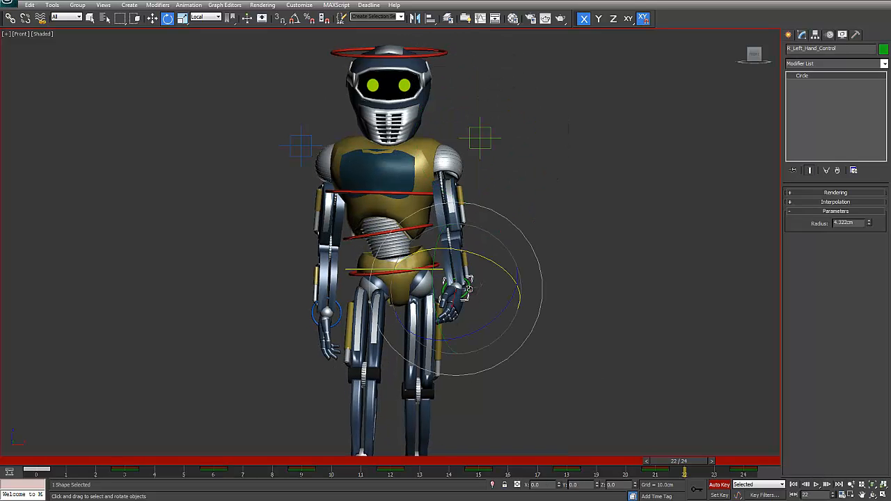
left_click(341, 320, "ctrl")
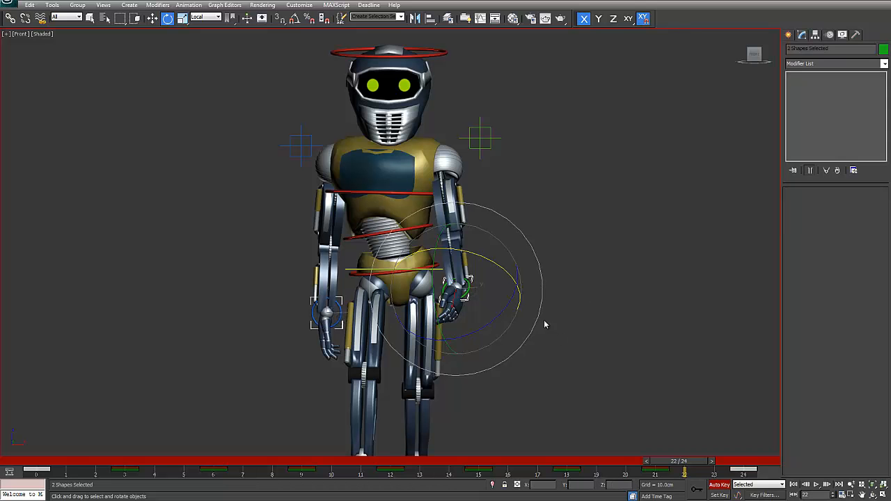
left_click(479, 301)
left_click(467, 290)
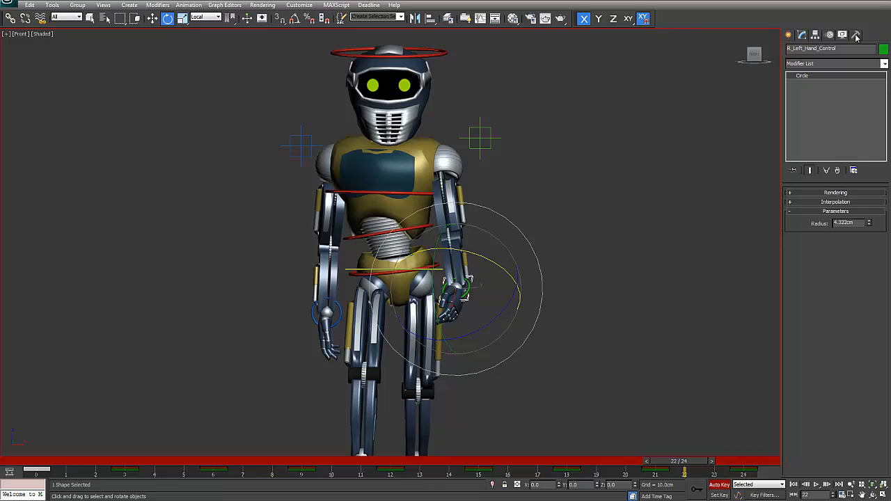
left_click(717, 486)
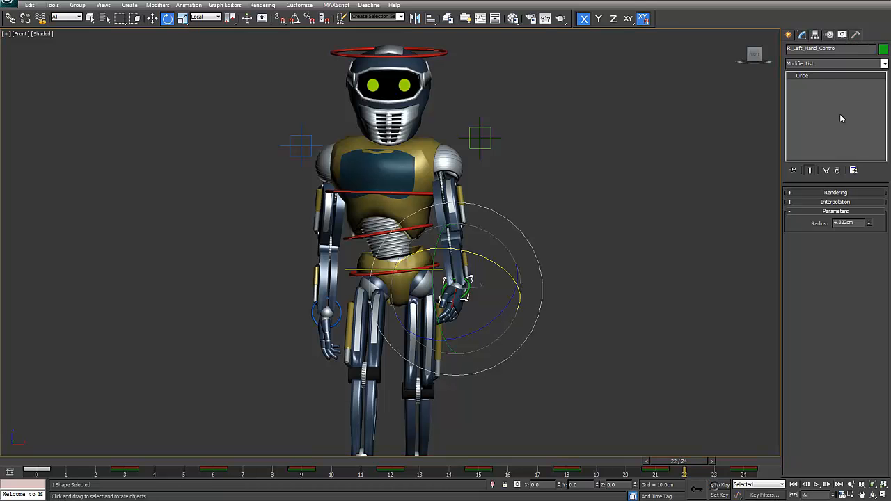
left_click(843, 35)
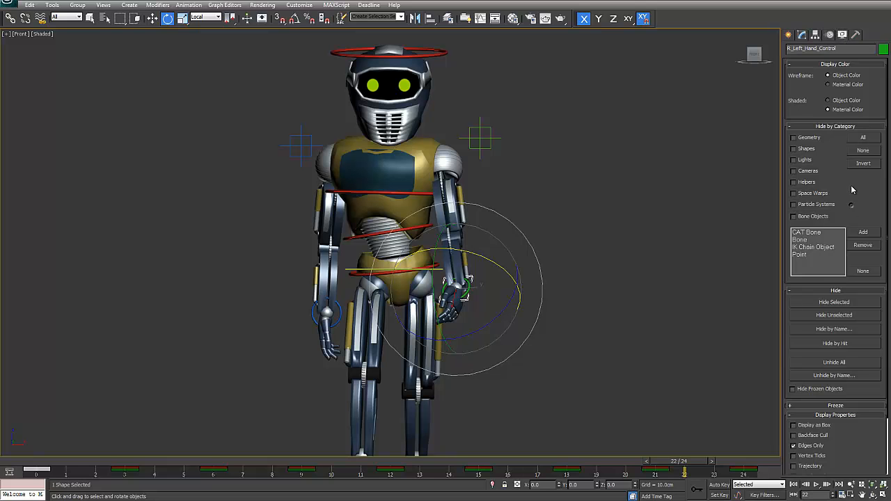
left_click_drag(860, 428, 848, 382)
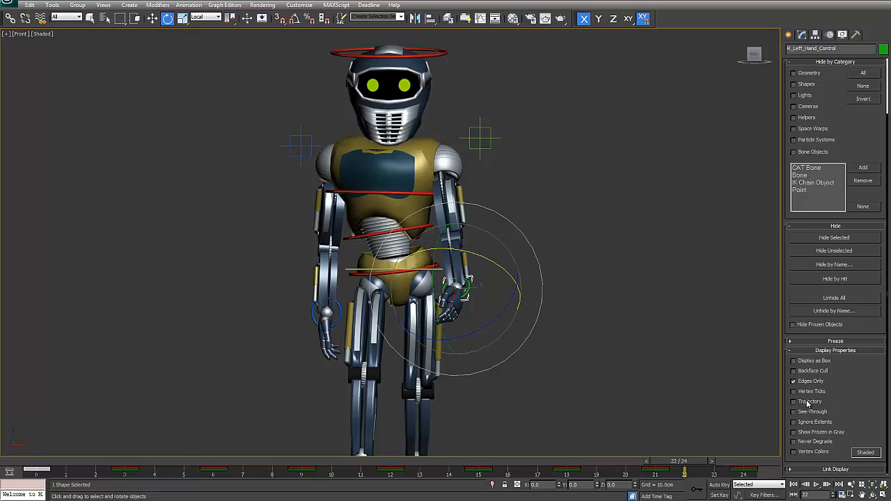
middle_click_drag(606, 332, 518, 331, "alt")
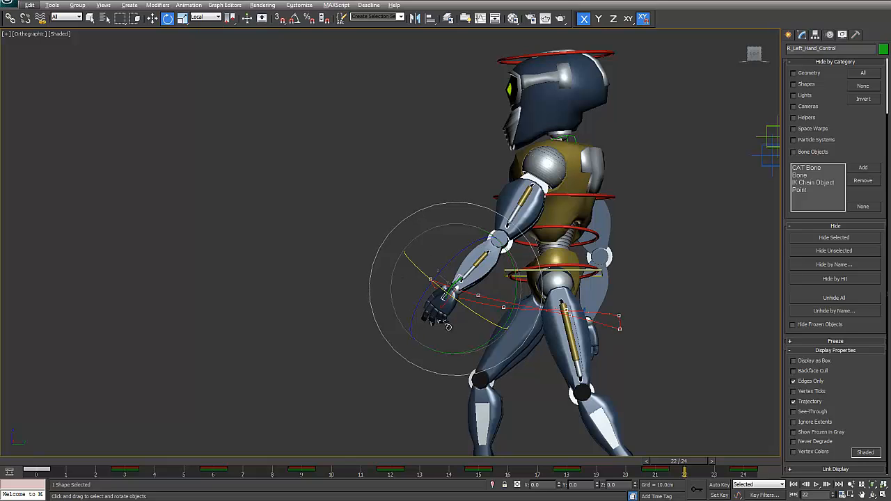
- Examine the left hand's trajectory in the left wireframe view while scrubbing the first part of the cycle
key("l")
scroll(412, 277, "up", 4)
key("F3")
middle_click_drag(492, 261, 490, 241)
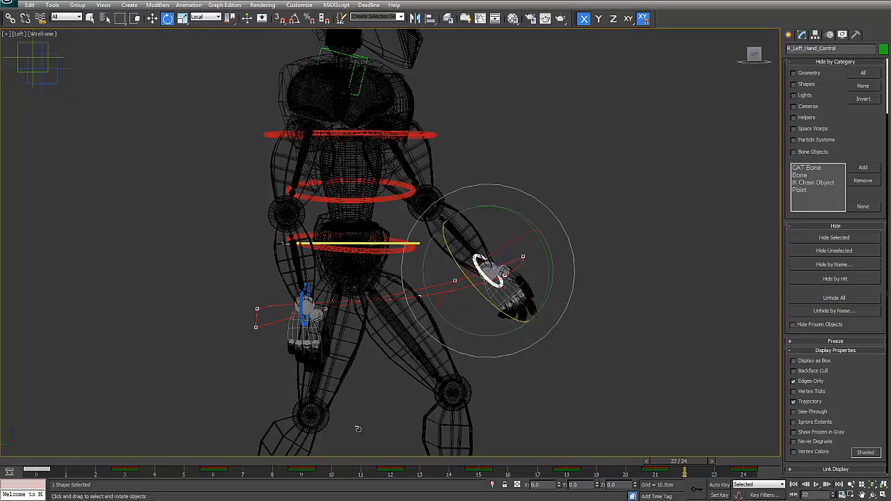
left_click_drag(45, 462, 213, 452)
left_click_drag(129, 442, 242, 462)
key("e")
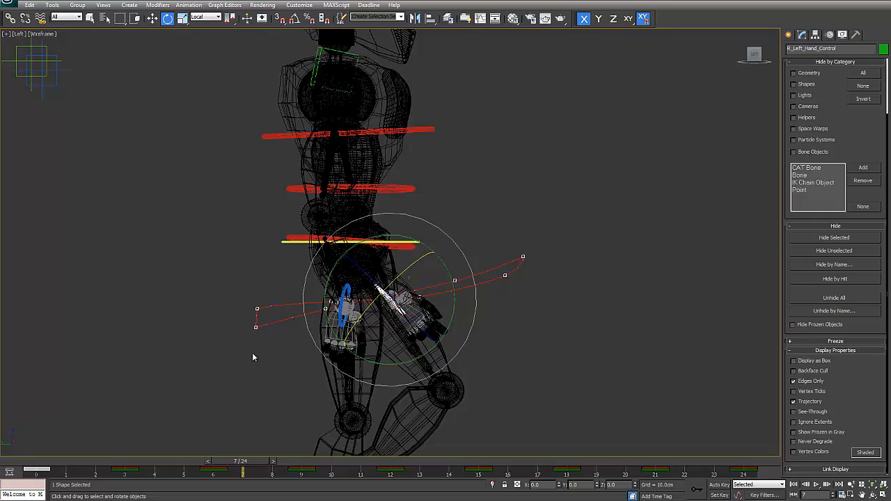
left_click_drag(233, 462, 29, 498)
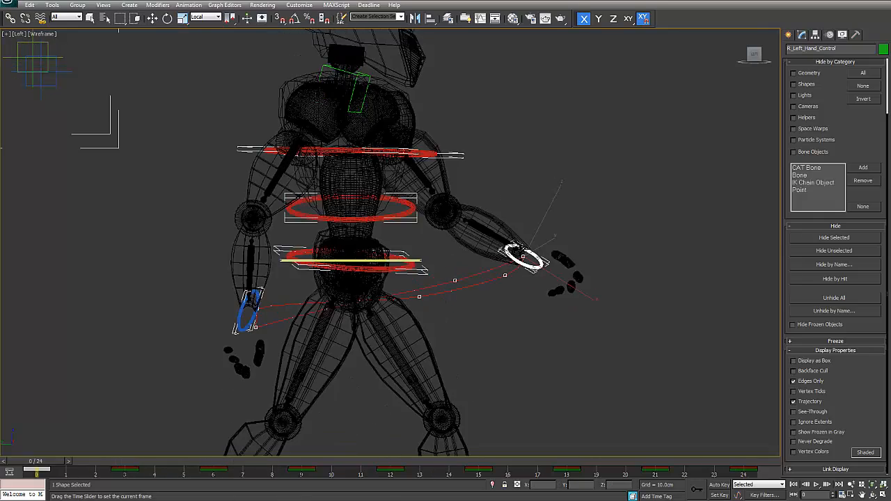
mouse_move(25, 464)
left_mouse_down()
mouse_move(540, 465)
mouse_move(35, 462)
left_mouse_up()
key("e")
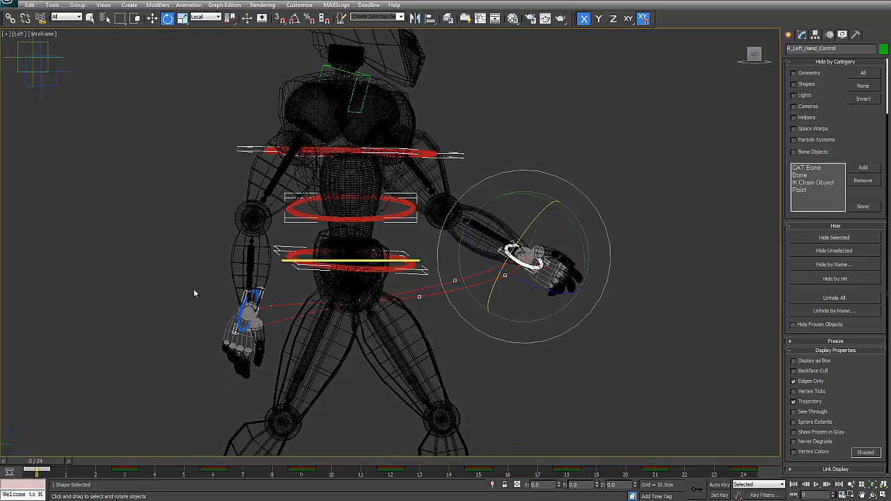
scroll(465, 318, "up", 4)
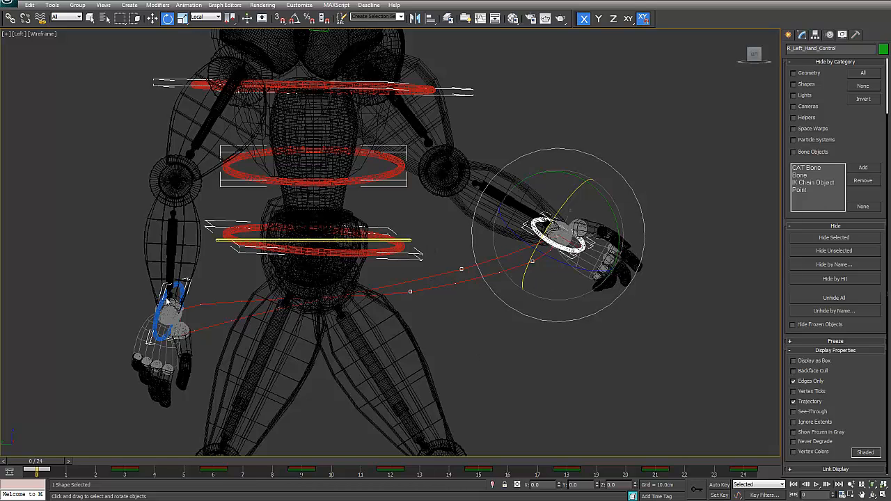
- Turn on the Trajectory display for the right hand control and scrub to frame 10 to compare both hand paths
left_click(167, 301)
left_click(794, 401)
left_click_drag(55, 462, 347, 466)
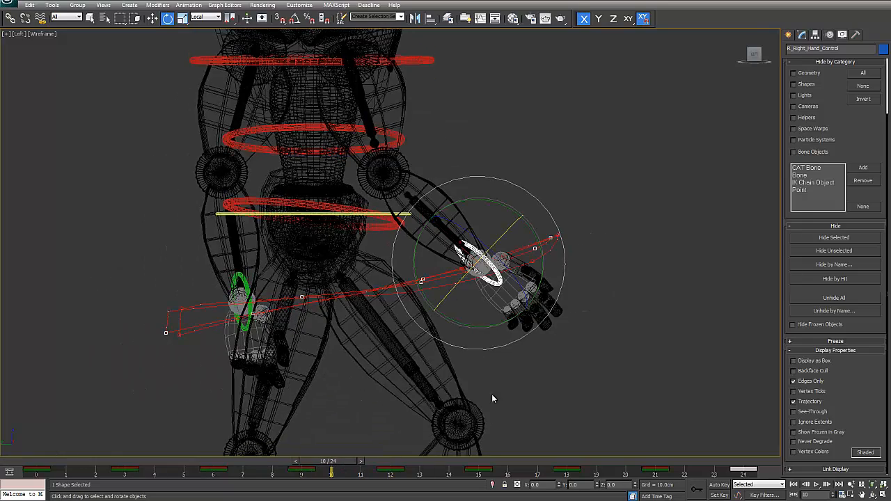
left_click(600, 309)
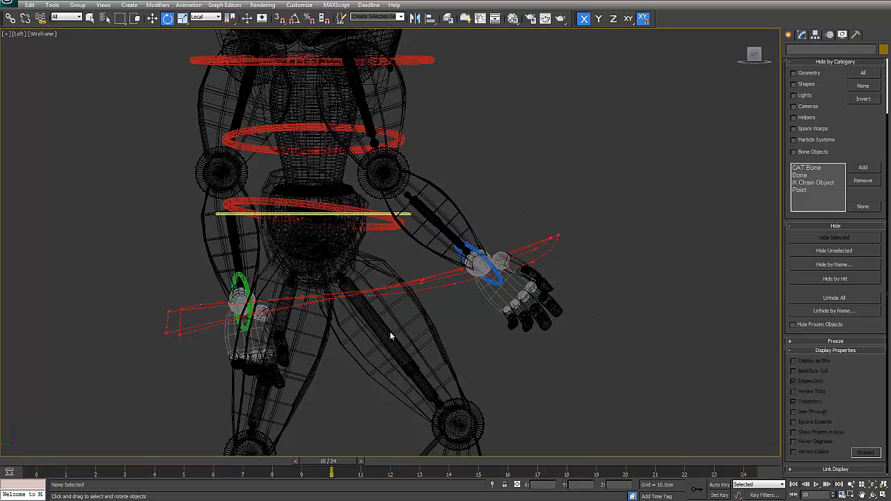
- With Auto Key on, move the right hand control down and slightly back at frame 15 to reshape its trajectory
left_click(492, 266)
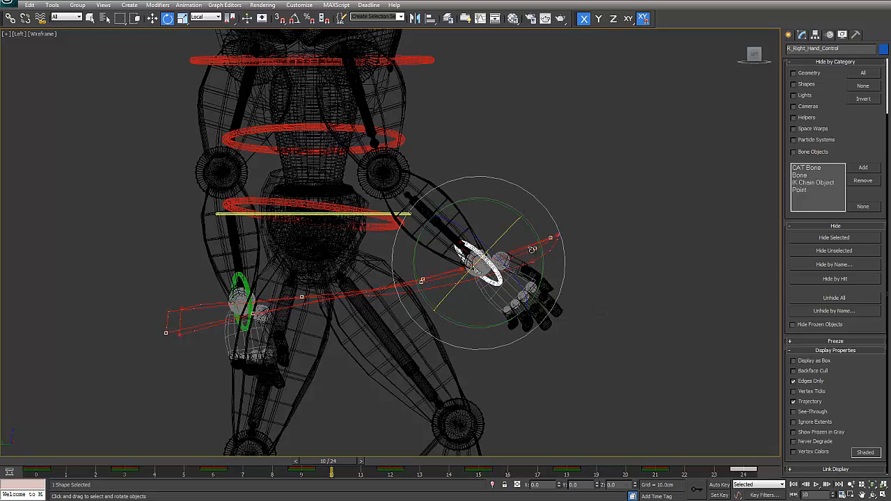
scroll(533, 250, "up", 4)
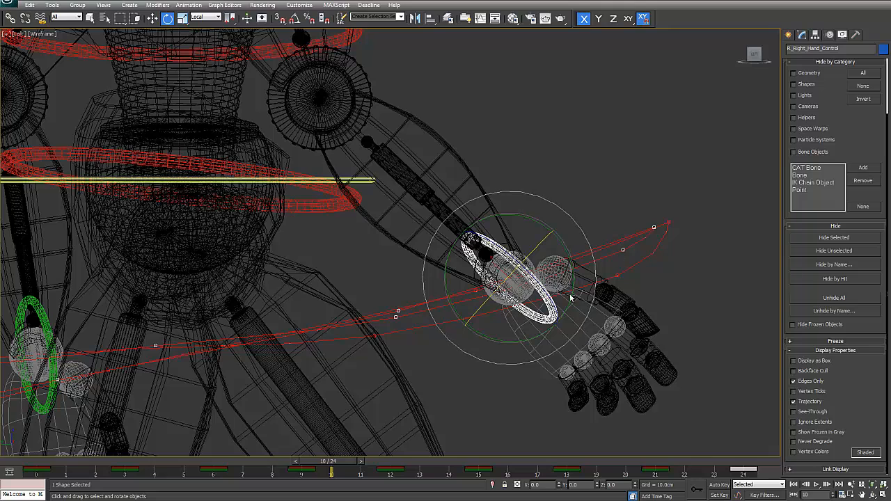
left_click(719, 485)
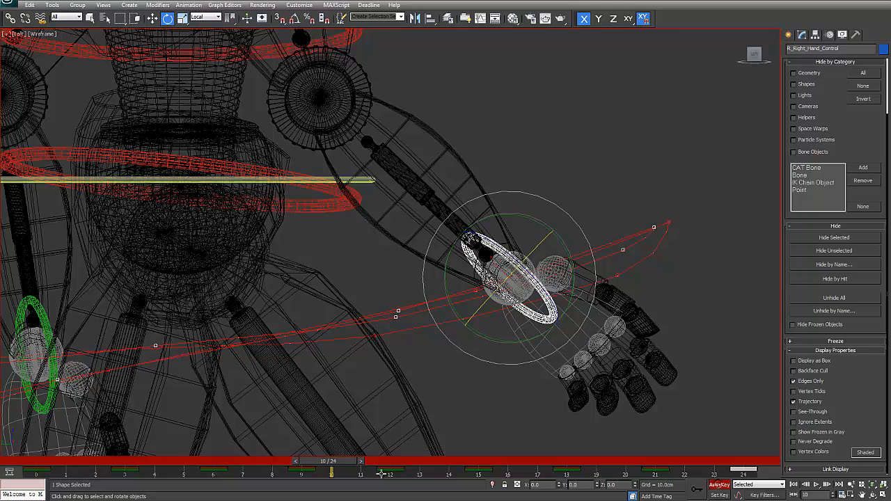
left_click_drag(342, 463, 492, 466)
right_click(656, 243)
left_click(705, 245)
key("w")
left_click_drag(624, 204, 626, 229)
left_click_drag(659, 275, 650, 277)
- At frame 12, nudge the right hand control slightly up and back to refine the front end of its path
left_click_drag(471, 465, 382, 465)
left_click_drag(661, 184, 665, 179)
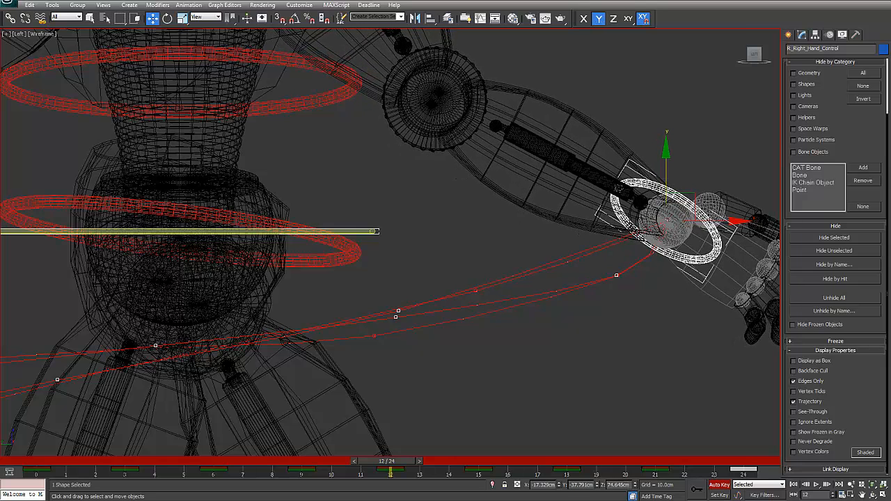
left_click_drag(717, 221, 713, 223)
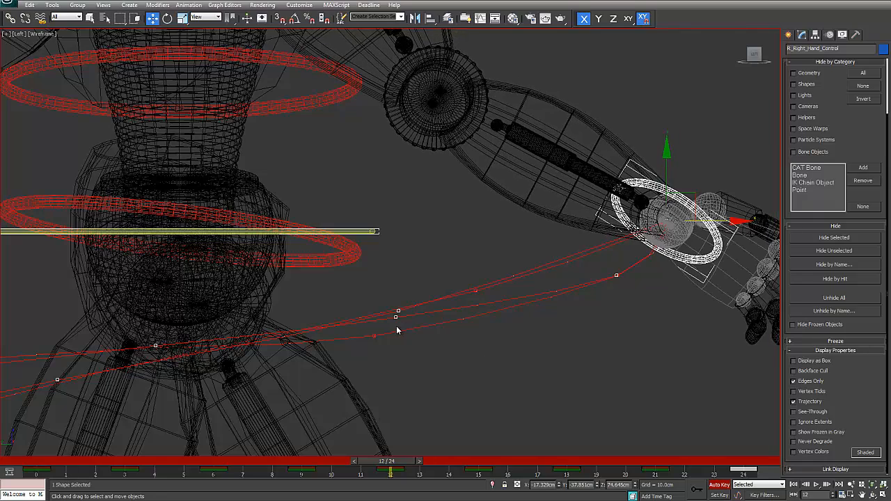
- At frame 18, lower the right hand control slightly to smooth its trajectory, then scrub back to frame 0 to review the arc
left_click_drag(390, 465, 566, 466)
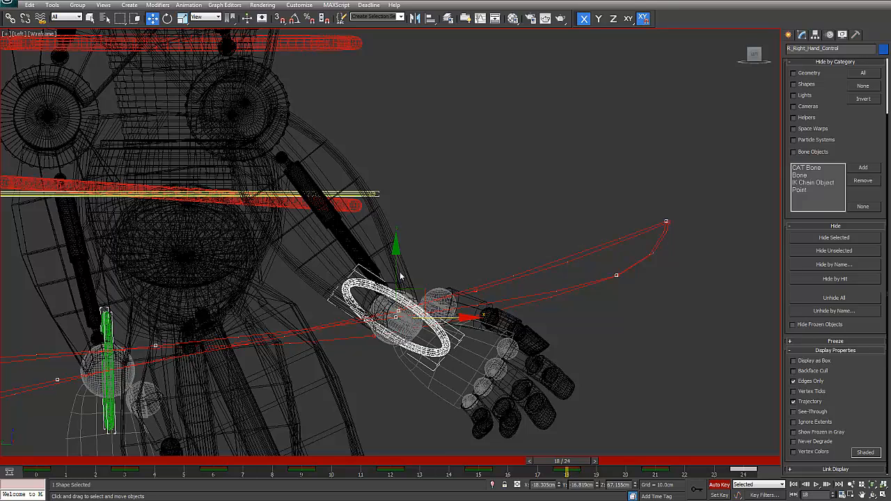
left_click_drag(394, 275, 395, 289)
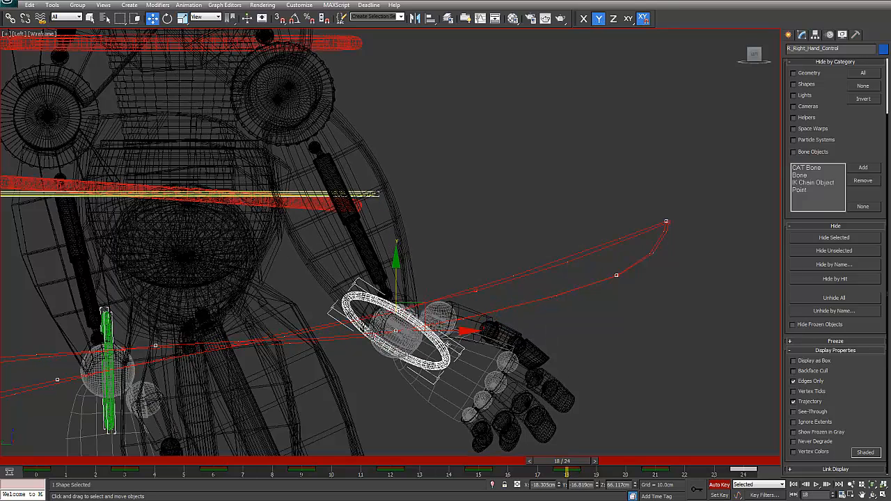
left_click_drag(441, 330, 407, 345)
middle_click_drag(408, 346, 621, 260)
left_click_drag(540, 463, 14, 496)
key("w")
scroll(453, 294, "down", 4)
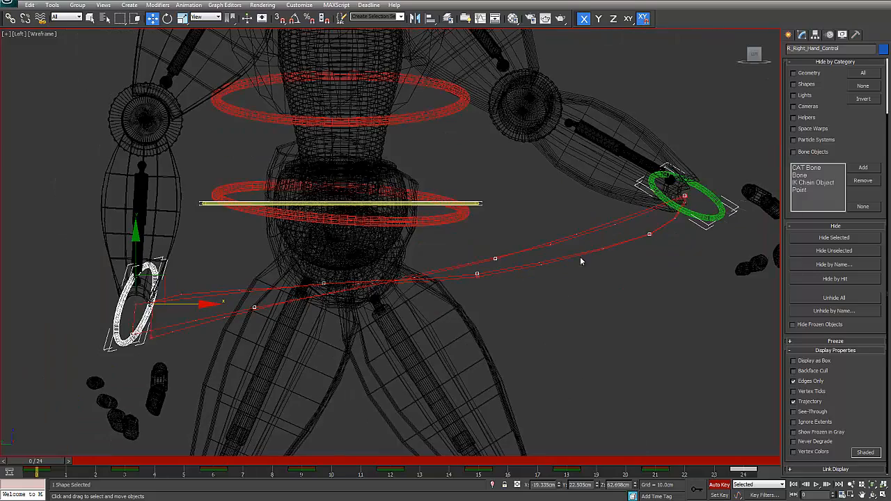
- At frame 12, move the left hand control back about 2 cm to widen the rear end of its path
left_click(697, 209)
middle_click_drag(153, 436, 295, 415)
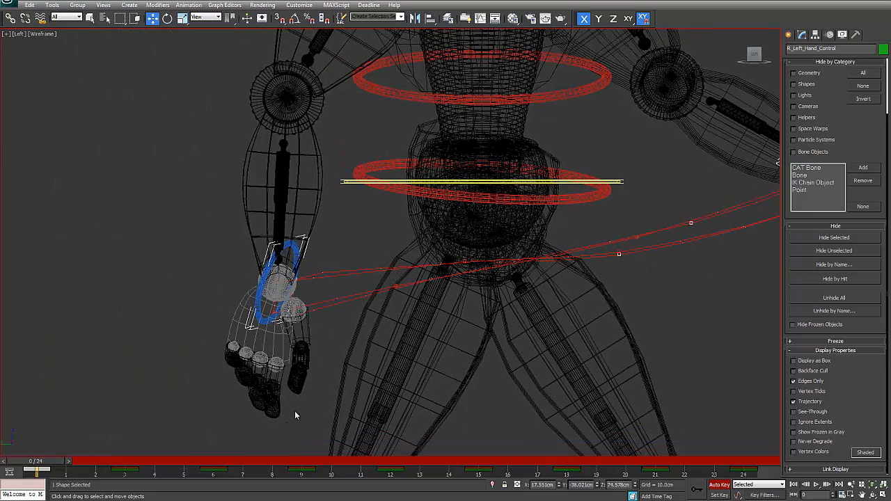
left_click_drag(38, 461, 390, 461)
scroll(318, 310, "up", 4)
scroll(374, 296, "down", 4)
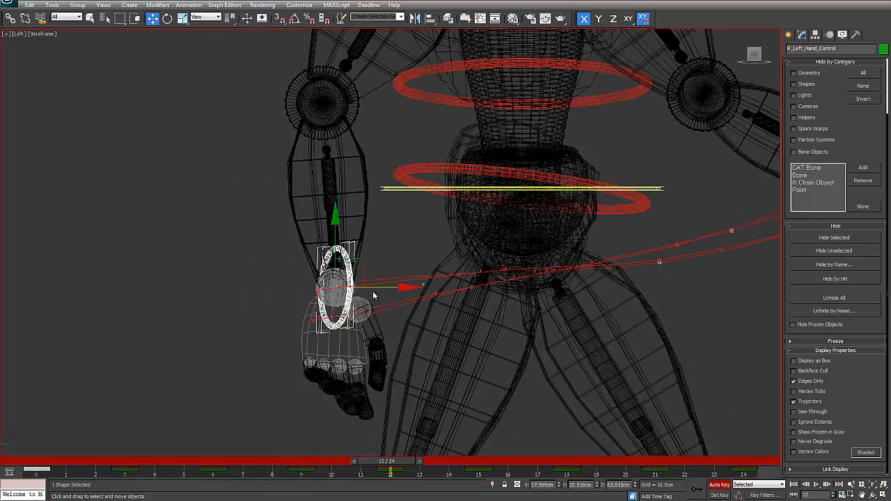
left_click_drag(375, 288, 355, 288)
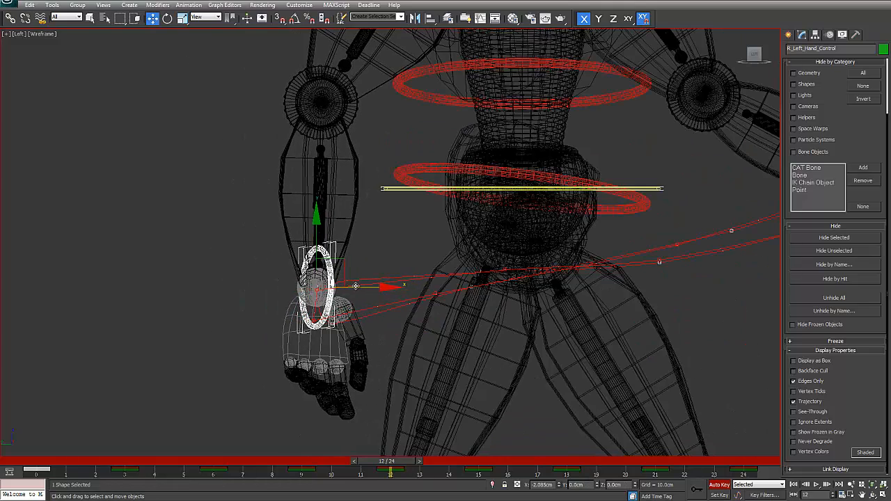
- At frame 15, move the left hand control back about 1.4 cm and nudge it slightly up
left_click_drag(395, 461, 479, 486)
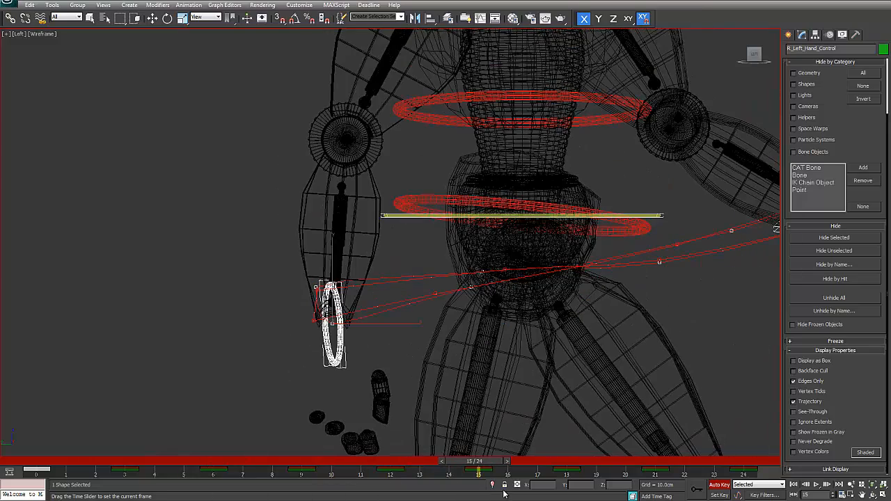
key("w")
left_click_drag(372, 325, 361, 324)
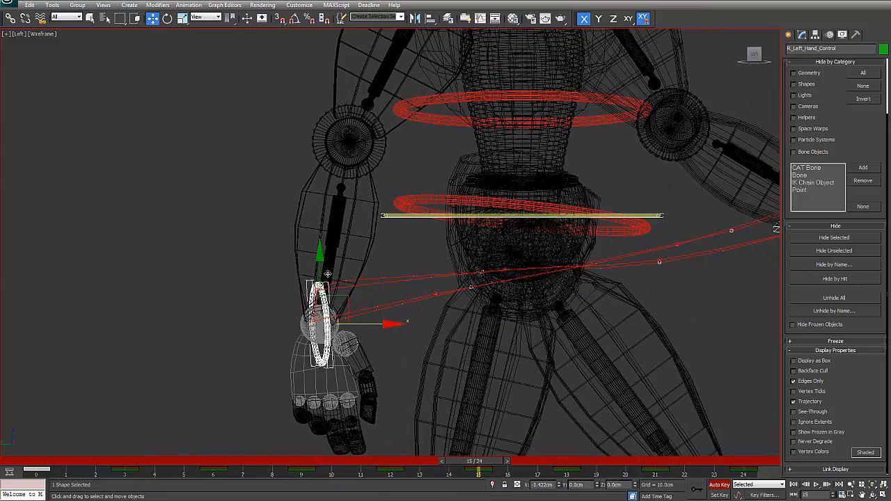
left_click_drag(319, 276, 319, 273)
- Turn on the Trajectory display for the left foot control and scrub to frame 12 to examine its path
left_click_drag(478, 465, 336, 465)
scroll(336, 340, "down", 5)
scroll(449, 338, "up", 2)
middle_click_drag(449, 338, 415, 223)
left_click(457, 337)
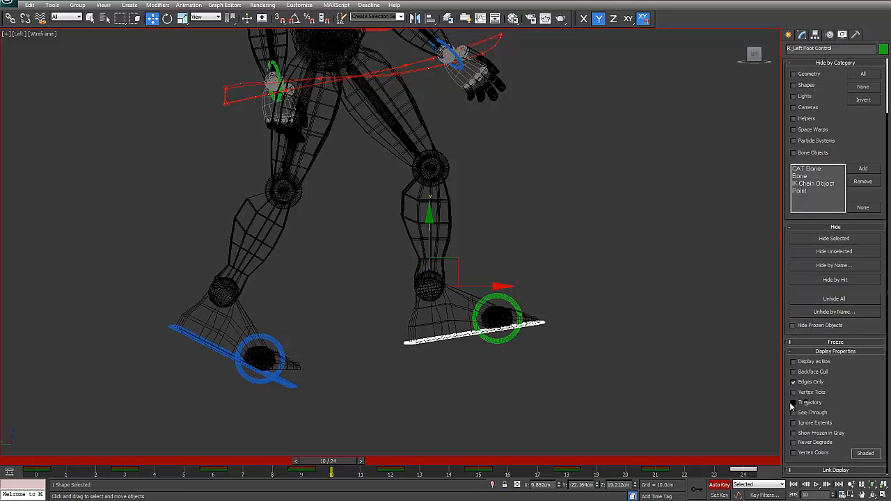
key("Home")
left_click_drag(67, 462, 273, 468)
left_click_drag(365, 464, 387, 463)
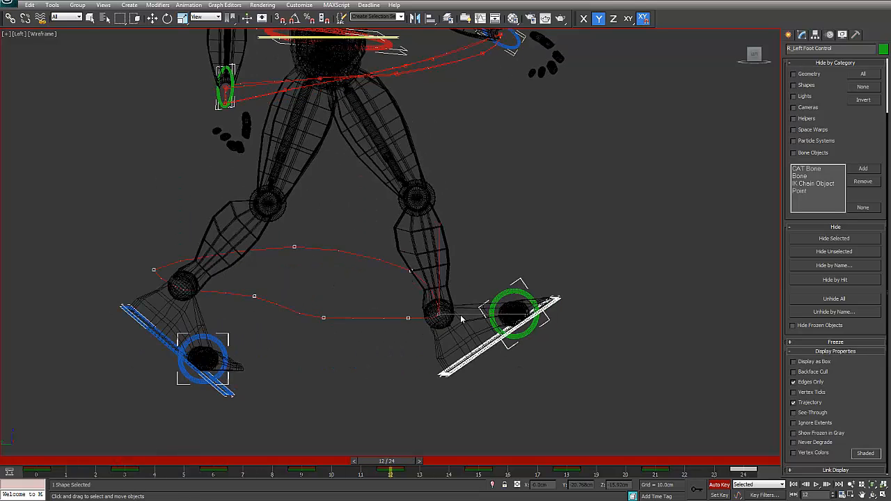
- In the front view, select the CoG control and turn on its Trajectory display
scroll(461, 315, "down", 2)
key("w")
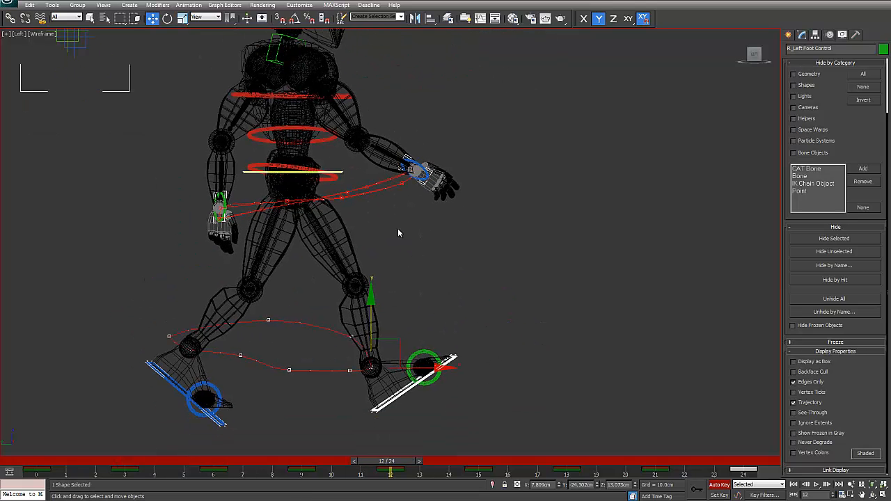
key("f")
left_click(453, 188)
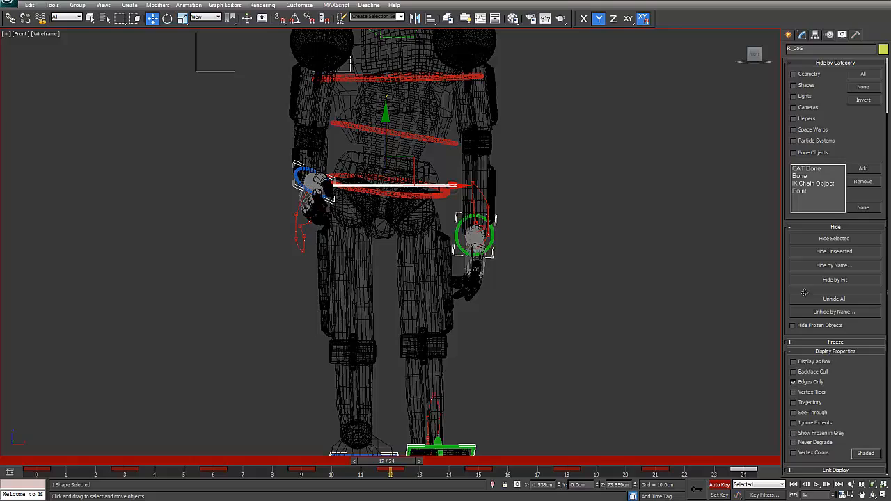
left_click(794, 403)
scroll(408, 171, "up", 10)
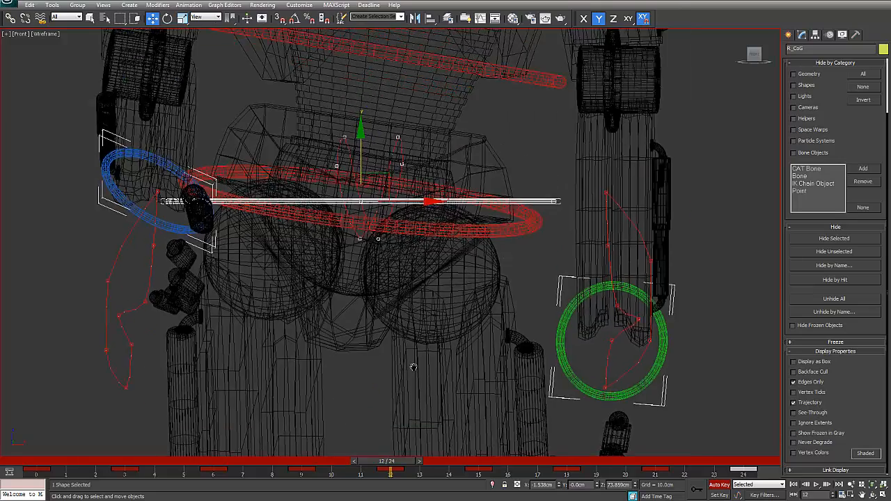
- Examine the CoG and hand trajectories up close at frame 0, then turn off the CoG's Trajectory display
left_click_drag(126, 463, 14, 467)
key("w")
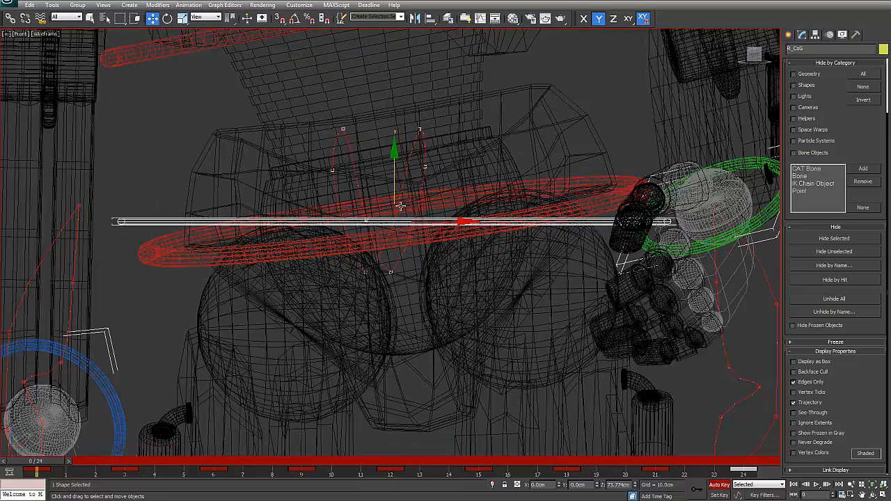
scroll(369, 274, "up", 5)
left_click_drag(54, 464, 36, 468)
key("w")
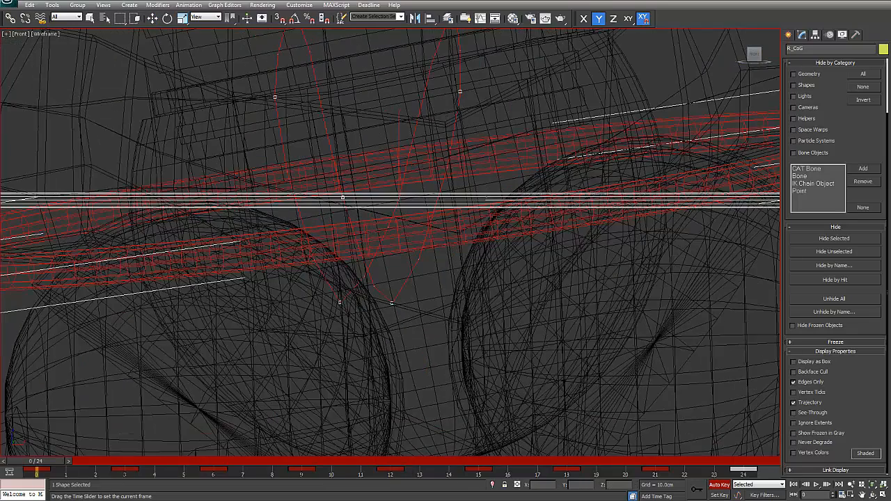
scroll(390, 237, "up", 5)
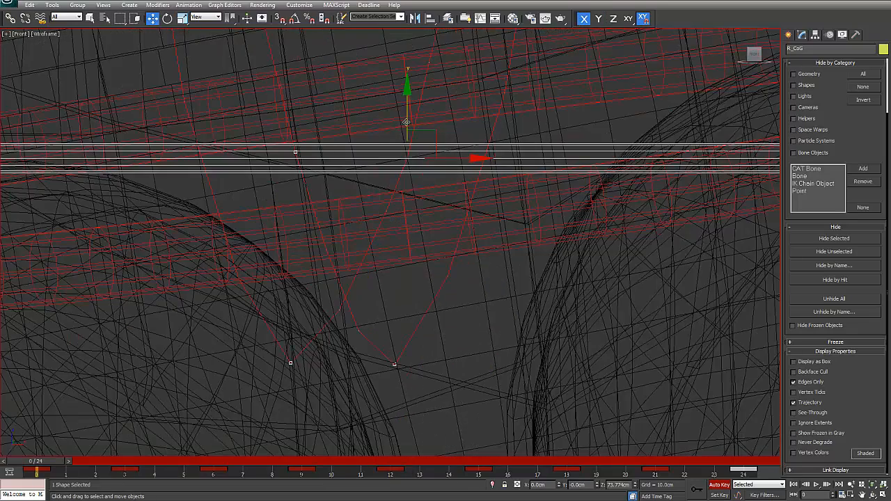
scroll(376, 230, "down", 8)
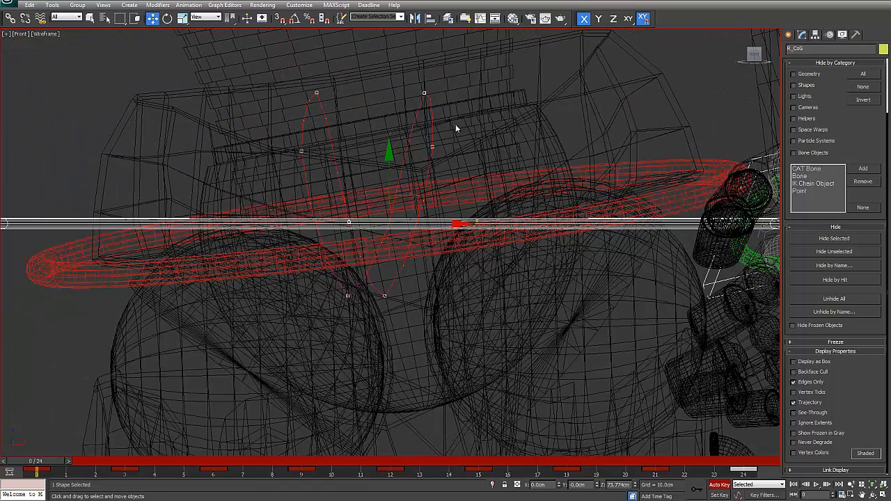
scroll(522, 262, "down", 4)
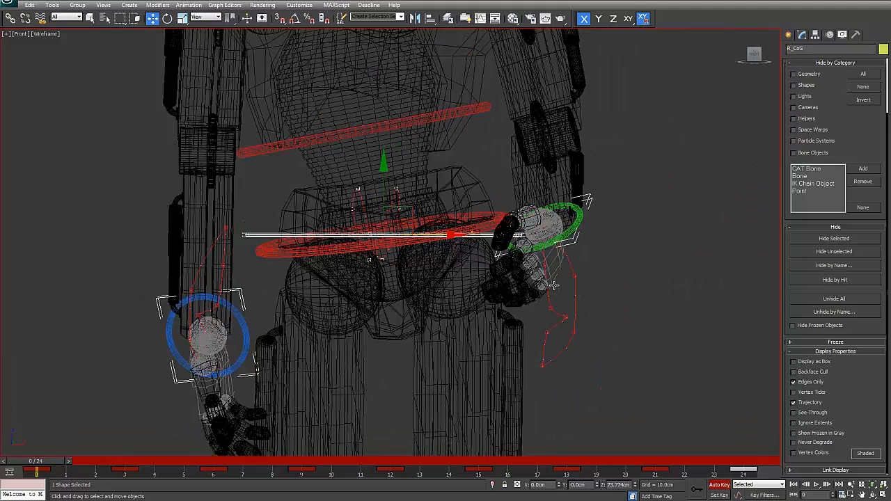
scroll(417, 209, "up", 2)
scroll(541, 304, "down", 6)
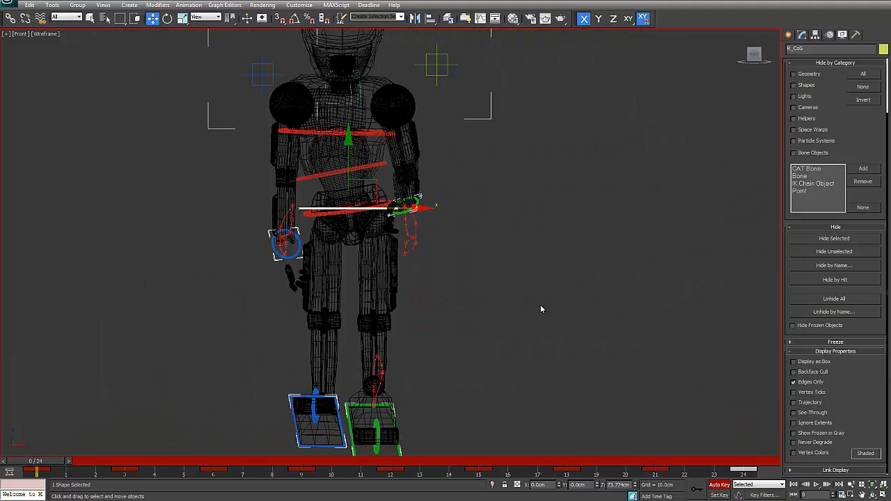
middle_click_drag(594, 208, 322, 181)
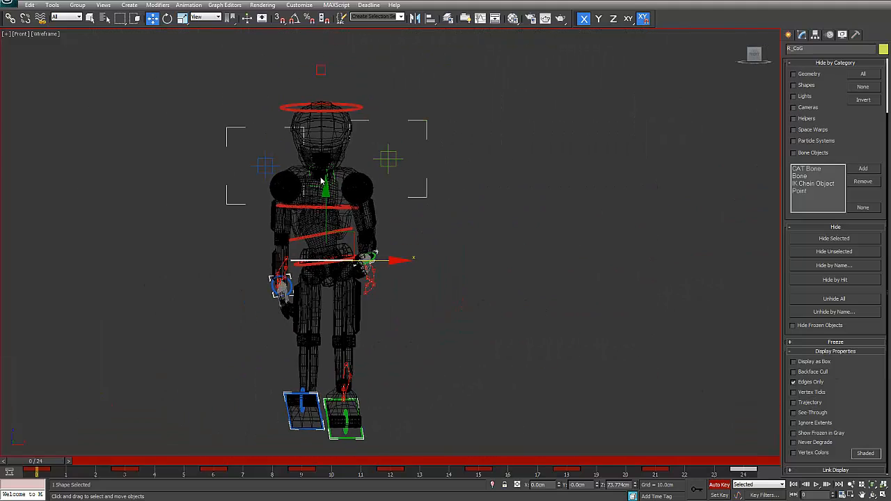
- Turn off the Trajectory display for all controls at once and clear the selection
key("ctrl+a")
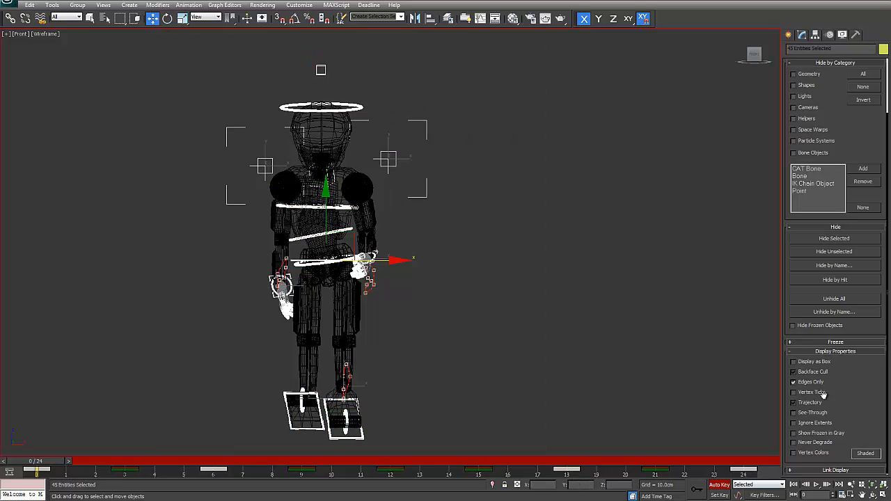
left_click(794, 403)
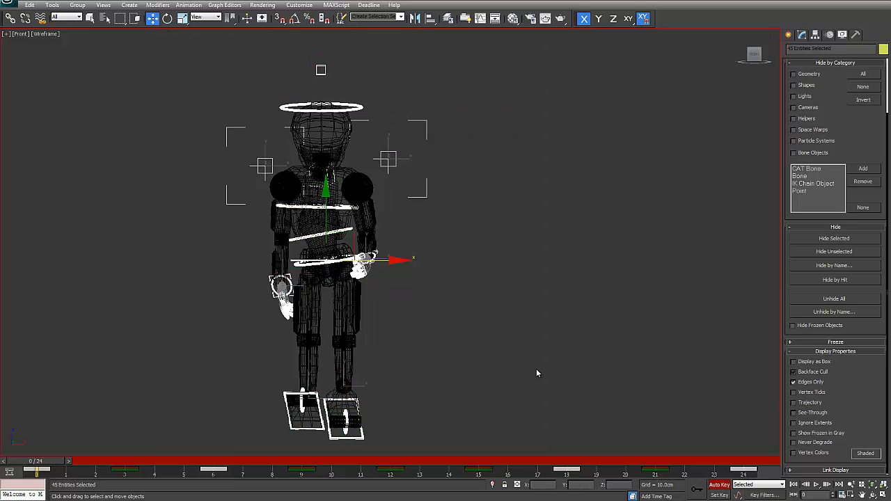
left_click(567, 380)
- Turn off Auto Key and return the front view to shaded display with the whole robot framed
middle_click_drag(596, 390, 615, 348)
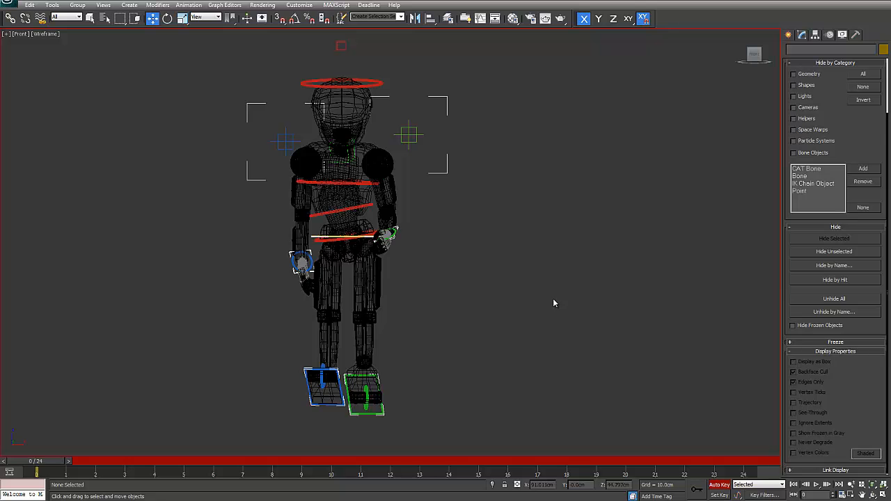
scroll(449, 320, "up", 3)
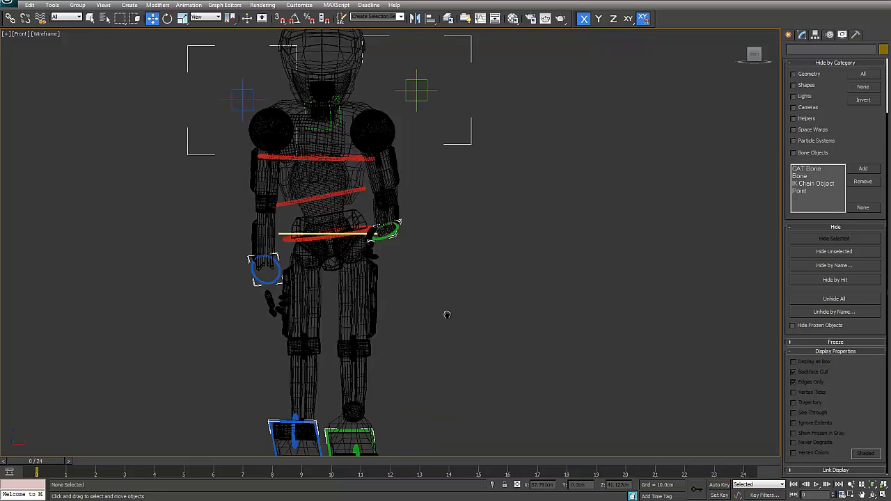
middle_click_drag(446, 314, 518, 309)
scroll(518, 309, "down", 2)
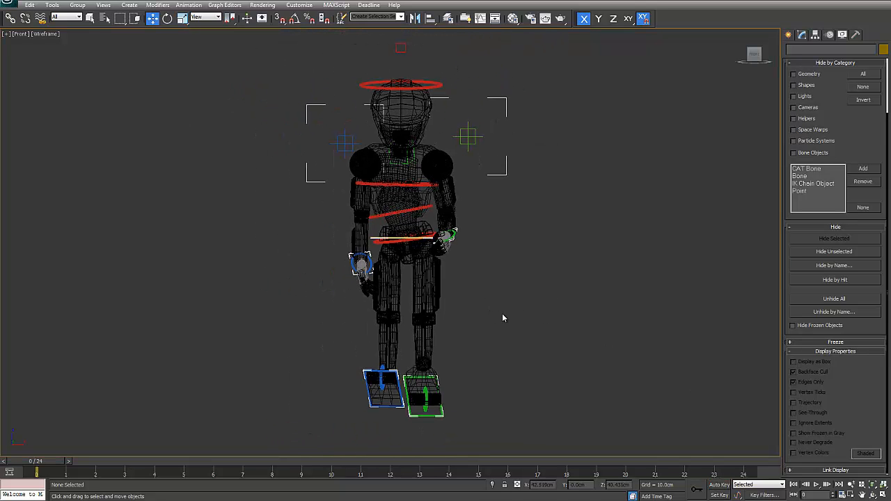
key("F3")
middle_click_drag(474, 300, 470, 300)
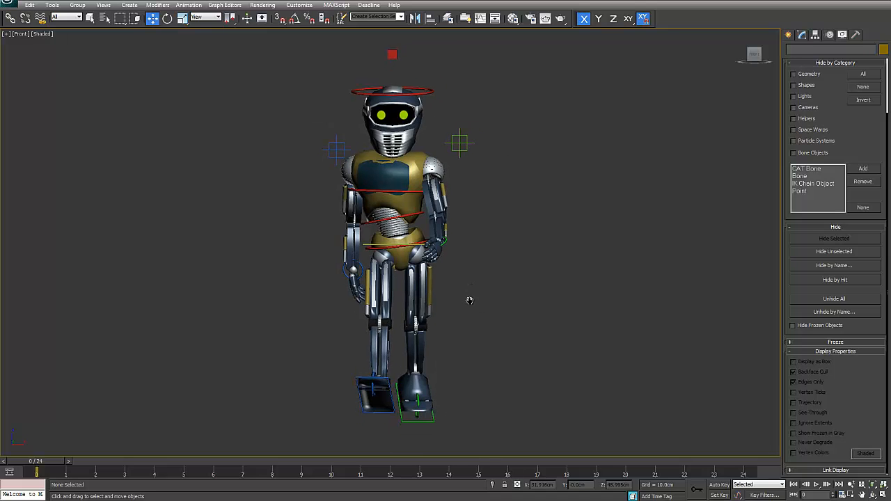
- Create a large box in the top view around the robot to serve as the floor
left_click(789, 34)
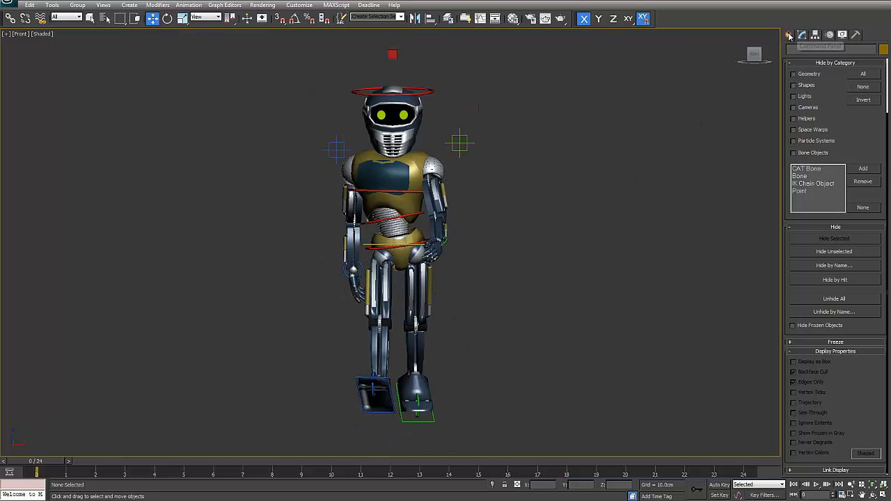
left_click(815, 102)
key("t")
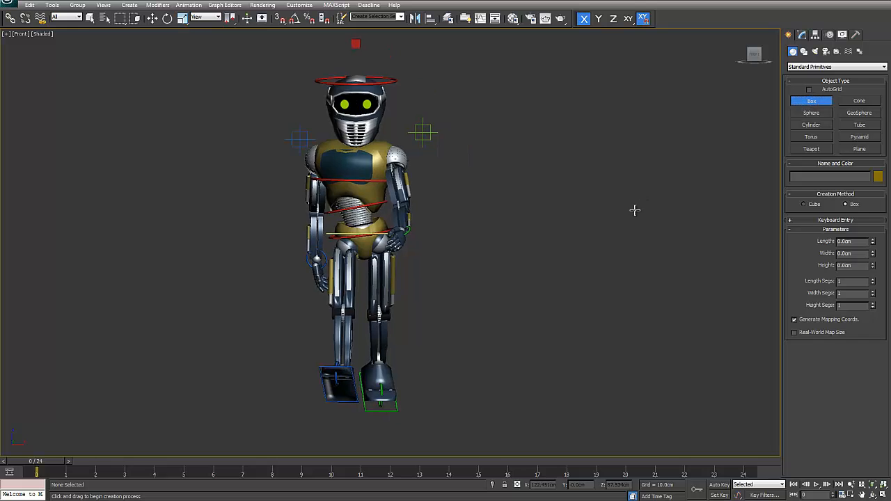
left_click_drag(339, 92, 463, 439)
right_click(545, 324)
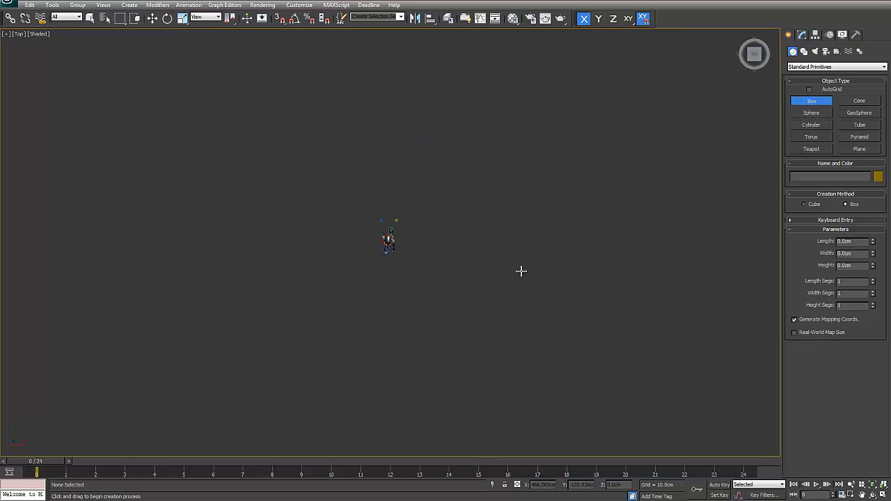
left_click_drag(310, 63, 466, 418)
left_click(465, 457)
right_click(481, 437)
- Check the floor against the feet in the front view, then frame the robot from the front in Perspective at frame 0
key("f")
middle_click_drag(483, 320, 507, 246)
scroll(487, 265, "up", 2)
middle_click_drag(456, 293, 477, 355)
key("p")
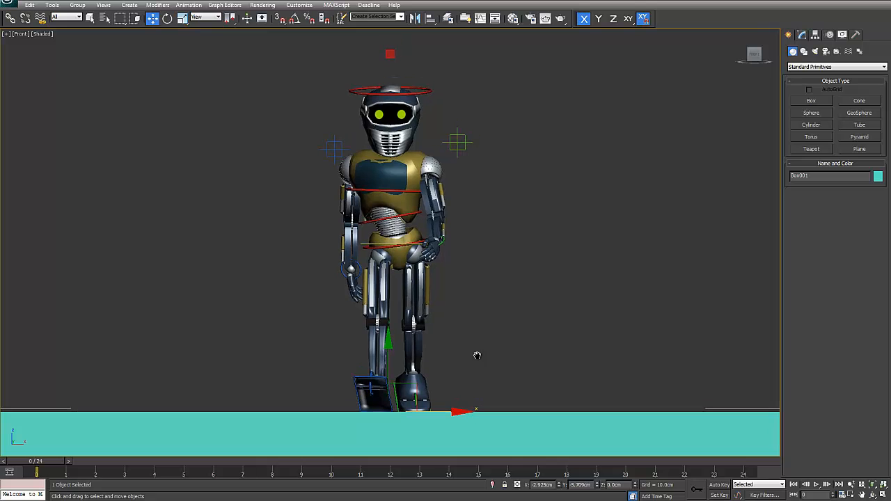
scroll(460, 316, "up", 2)
mouse_move(460, 316)
middle_mouse_down()
mouse_move(459, 273)
mouse_move(450, 318)
mouse_move(451, 307)
middle_mouse_up()
scroll(450, 275, "down", 3)
scroll(453, 289, "up", 3)
left_click_drag(53, 464, 21, 465)
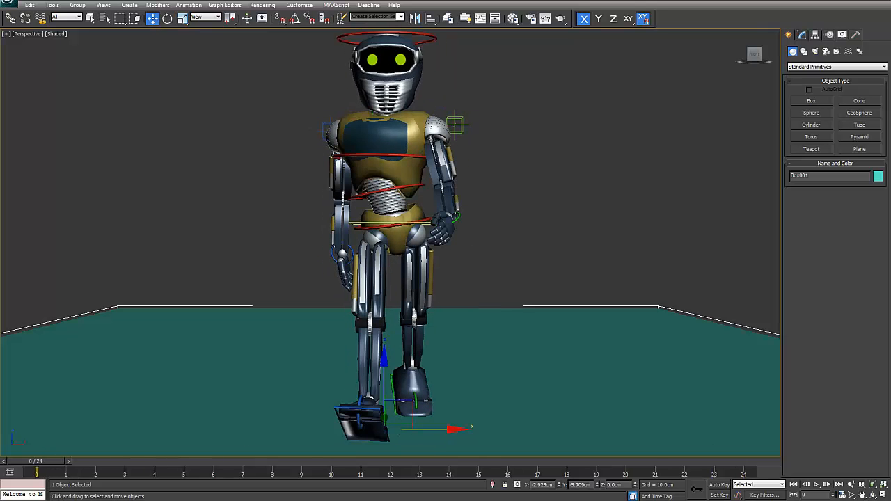
- Show safe frames in the Perspective view and adjust the zoom so the full robot fits inside
right_click(30, 29)
left_click(28, 34)
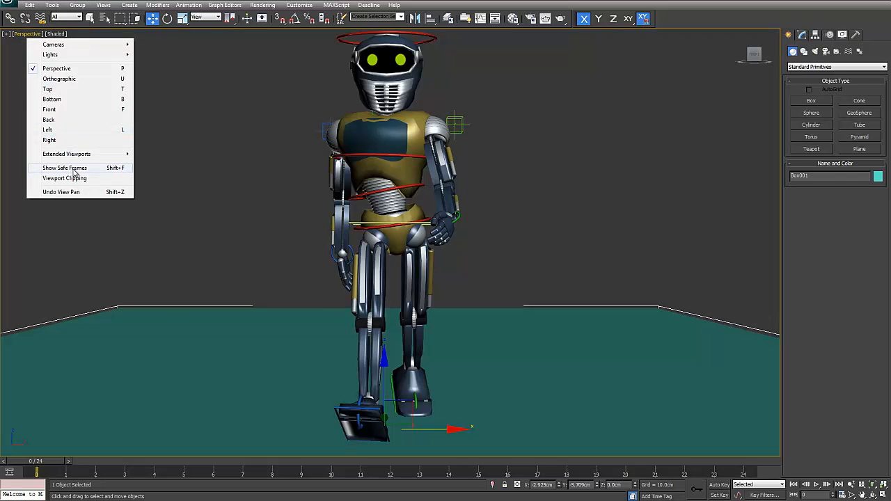
left_click(72, 168)
scroll(364, 303, "up", 2)
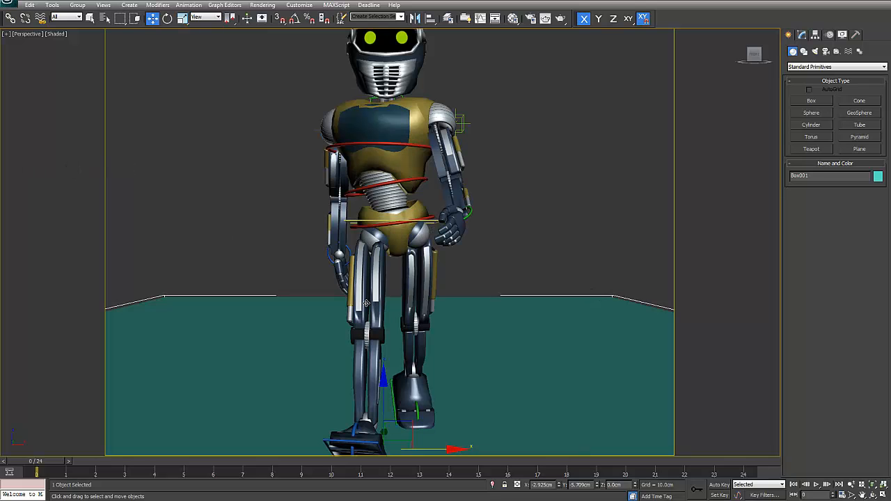
scroll(366, 304, "down", 1)
- Create an animated preview of the Perspective view over the active time segment at 50 percent output, then close its playback
left_click_drag(43, 468, 748, 467)
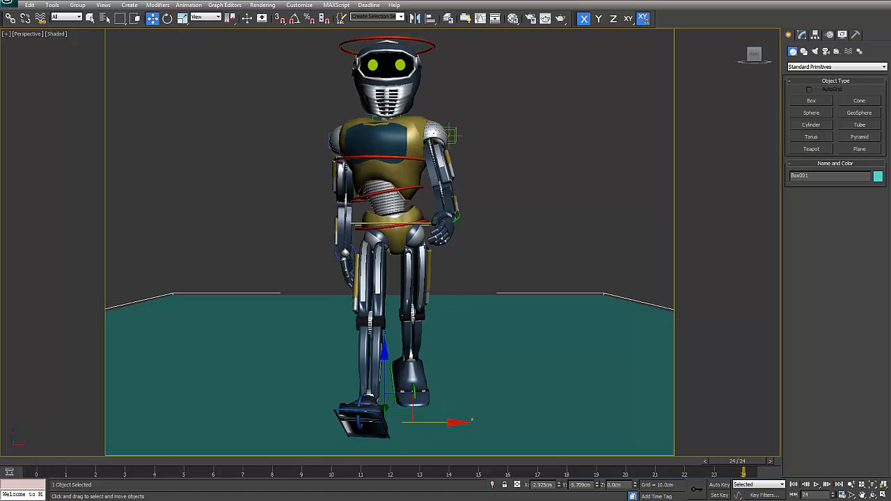
left_click(53, 5)
mouse_move(103, 257)
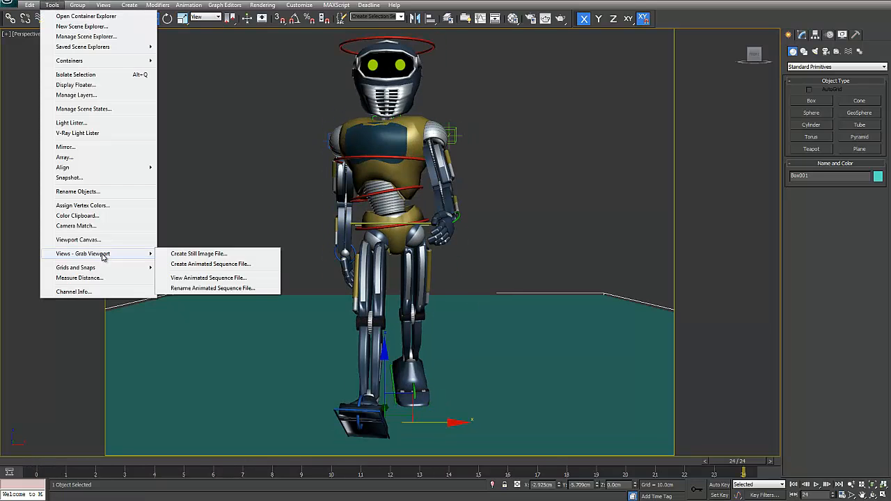
left_click(228, 264)
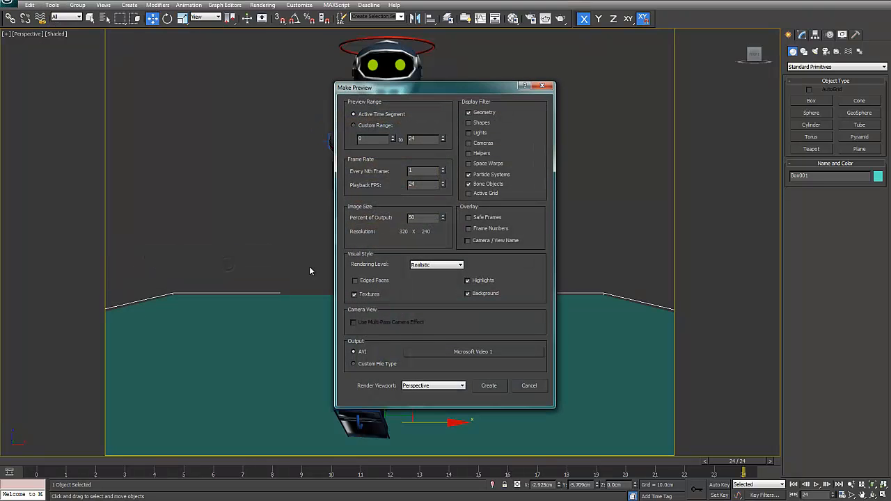
left_click(479, 185)
left_click(449, 386)
left_click(491, 388)
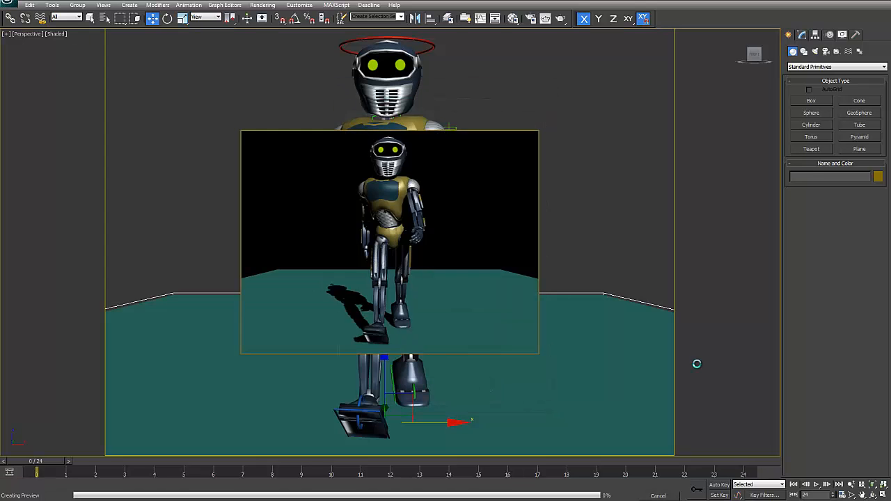
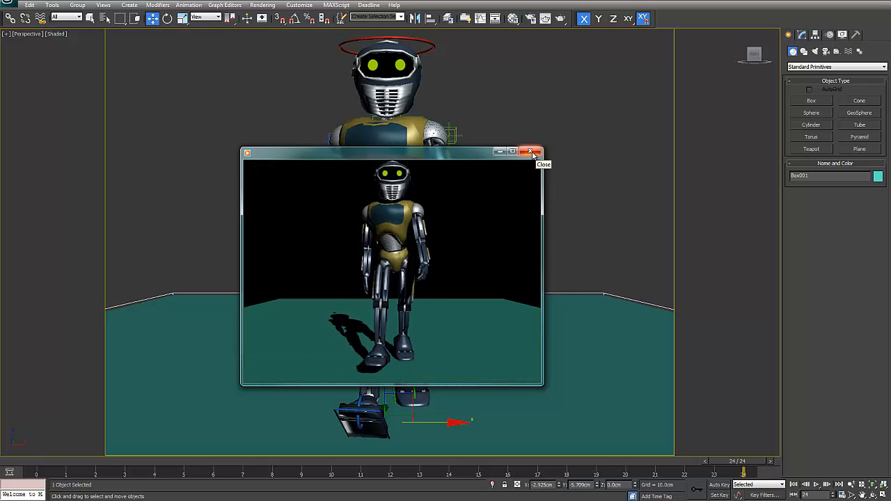
left_click(532, 152)
- Turn off safe frames in the Perspective view
scroll(459, 317, "down", 3)
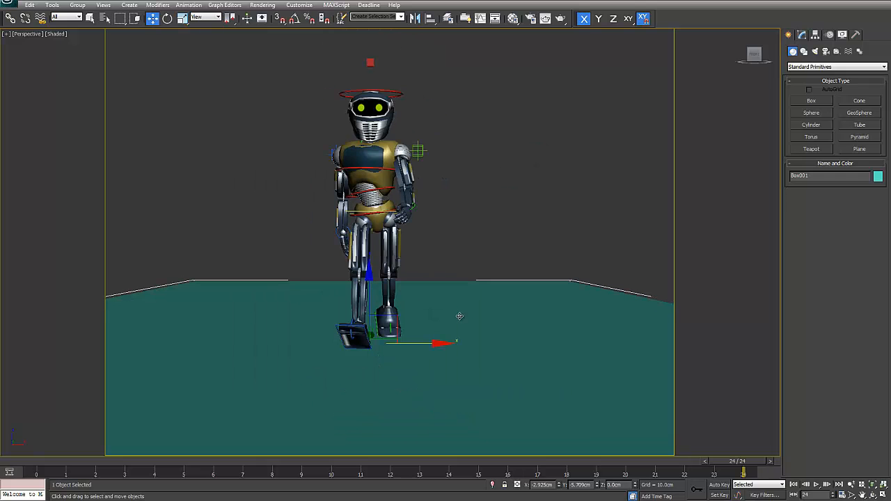
left_click(27, 34)
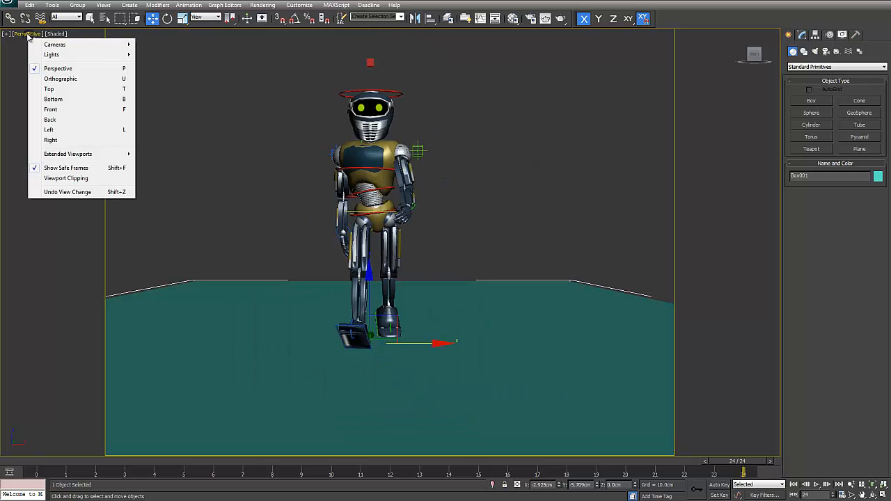
left_click(67, 169)
scroll(344, 271, "down", 3)
scroll(344, 270, "up", 2)
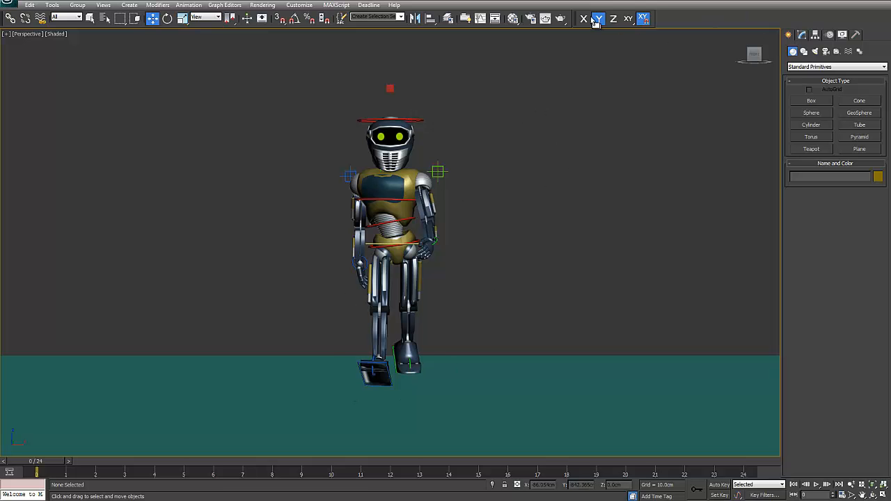
- Unhide all the control objects in the Rig_Objects layer, including the knee pointers and R_Character_Master
left_click(449, 19)
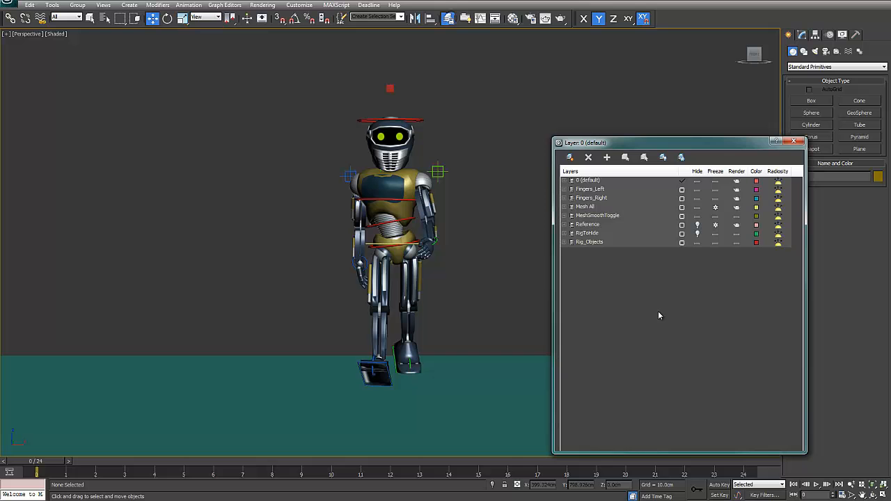
left_click(565, 242)
left_click(617, 252)
left_click(607, 392, "shift")
left_click(697, 272)
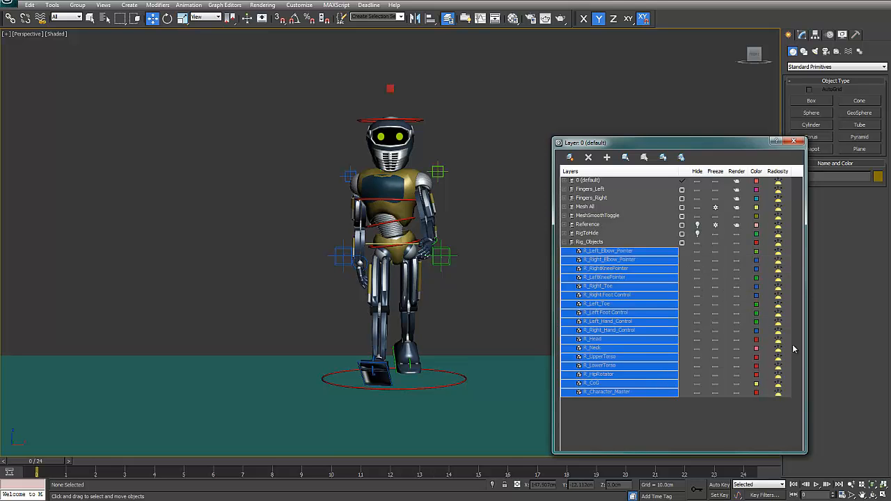
- Select every object in the Rig_Objects layer except R_Character_Master in the scene and close the layer manager
key("ctrl+s")
left_click(614, 396, "ctrl")
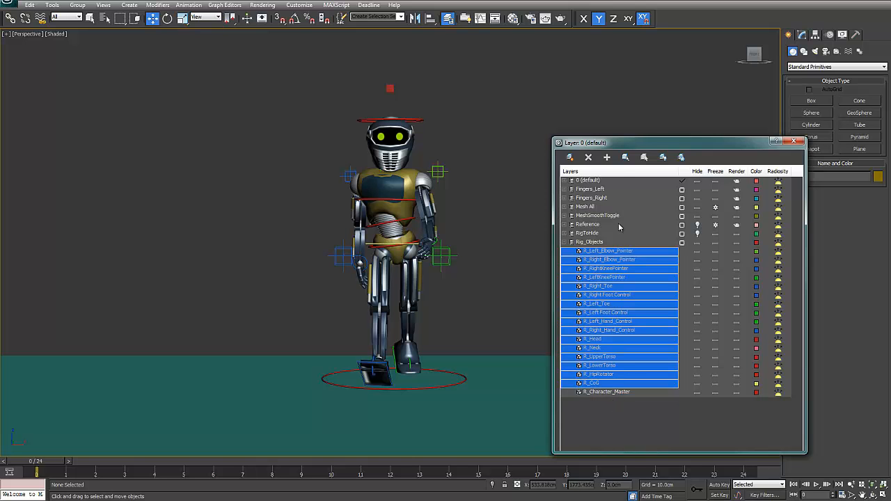
left_click(624, 159)
left_click(795, 143)
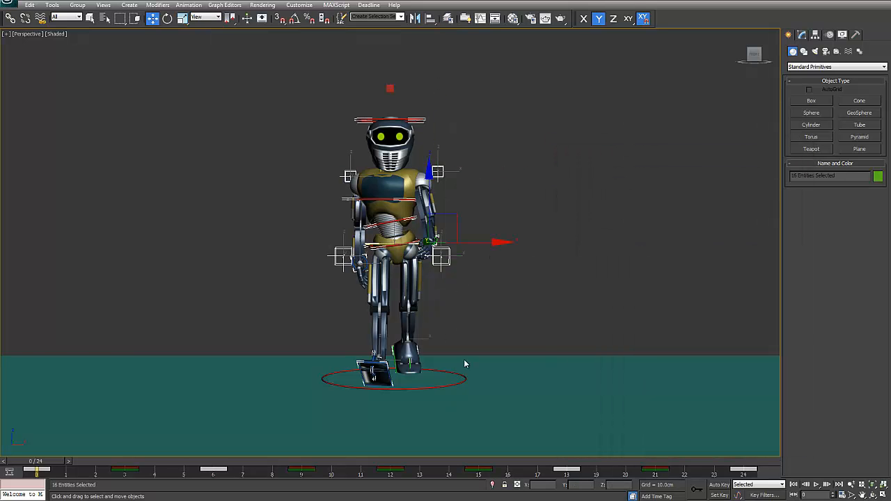
- Show the selected controls' animation in an enlarged Curve Editor and select all of their keys
middle_click_drag(465, 328, 485, 323, "alt")
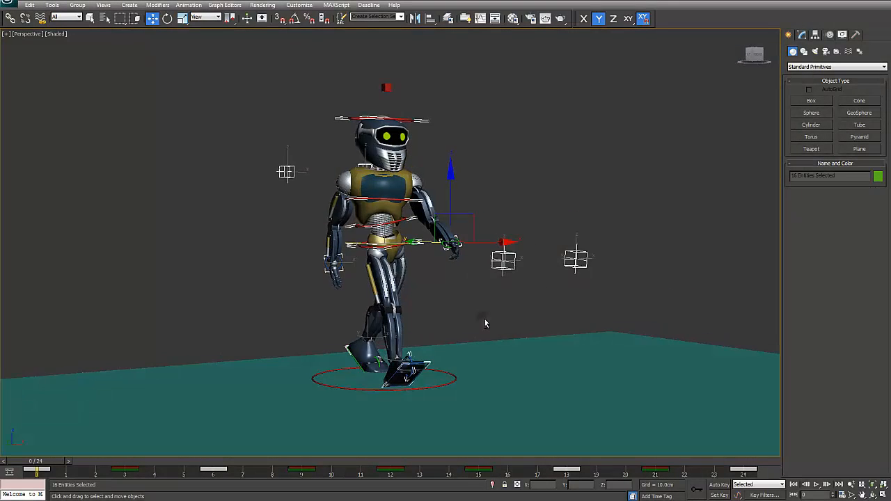
right_click(516, 169)
left_click(541, 231)
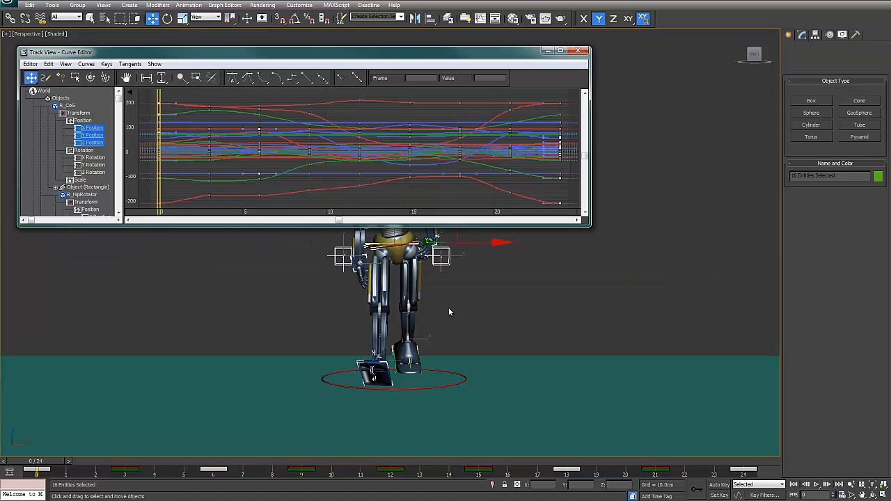
middle_click_drag(449, 307, 787, 272)
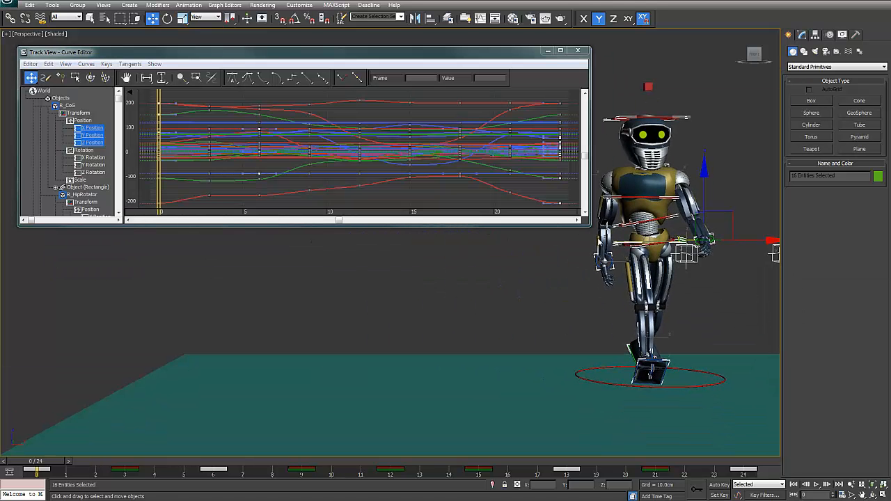
left_click_drag(588, 224, 621, 384)
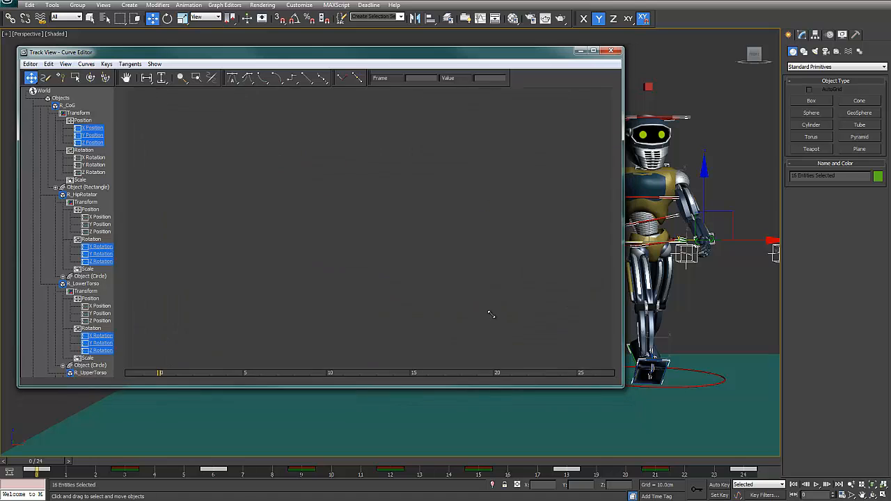
scroll(358, 218, "down", 2)
left_click_drag(158, 100, 575, 382)
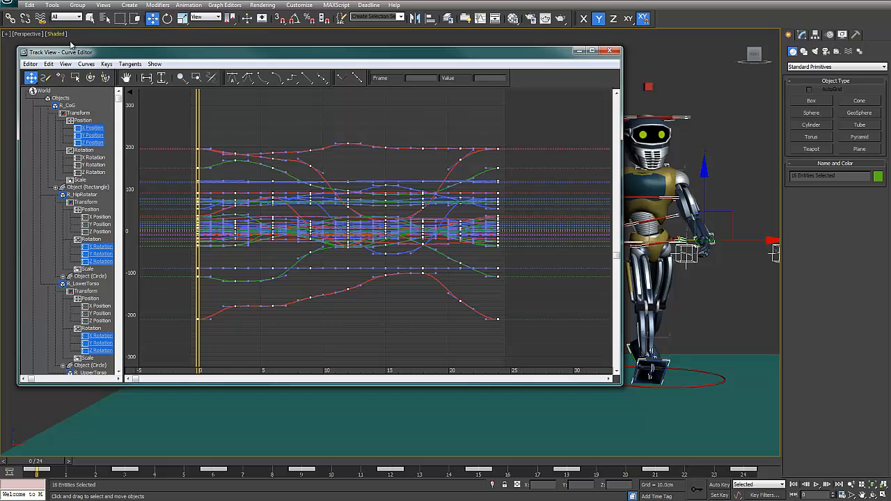
- Set the out-of-range type of the selected curves to Relative Repeat in both directions and close the Curve Editor
left_click(48, 64)
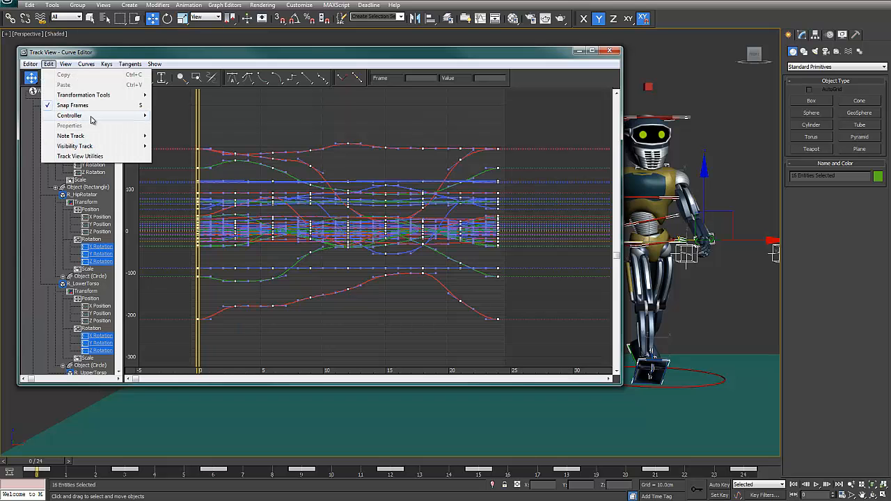
mouse_move(105, 115)
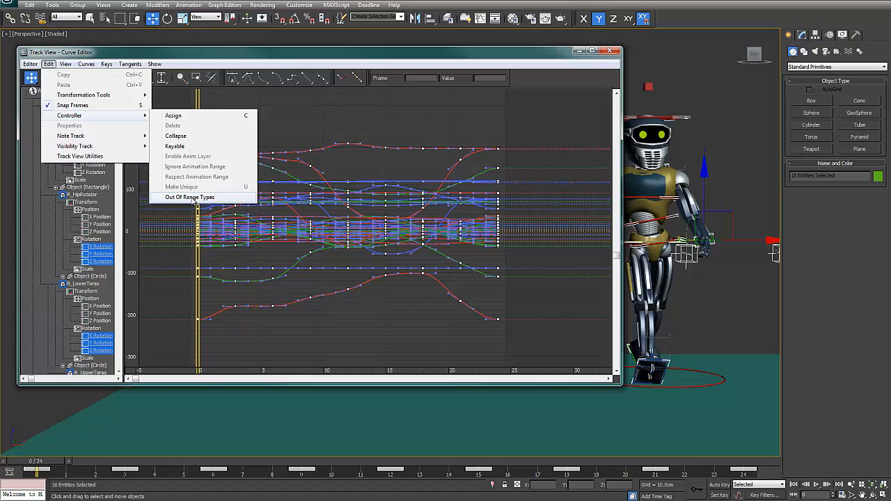
left_click(191, 198)
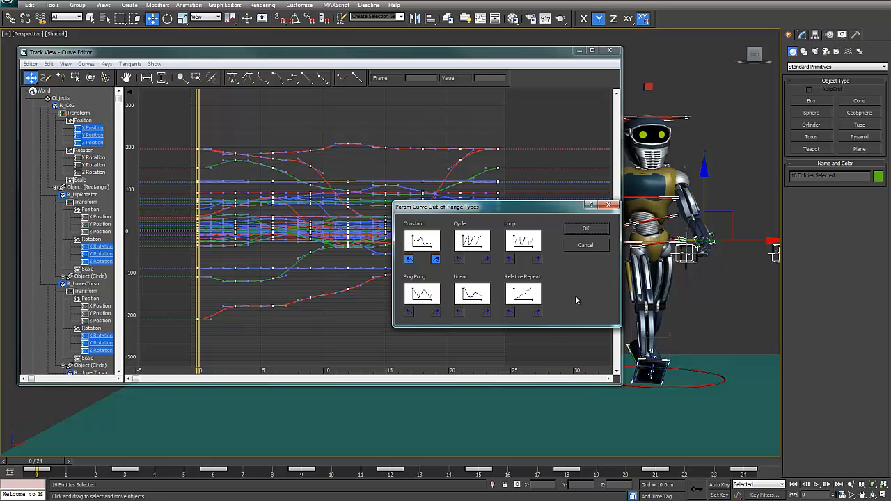
left_click(509, 312)
left_click(537, 312)
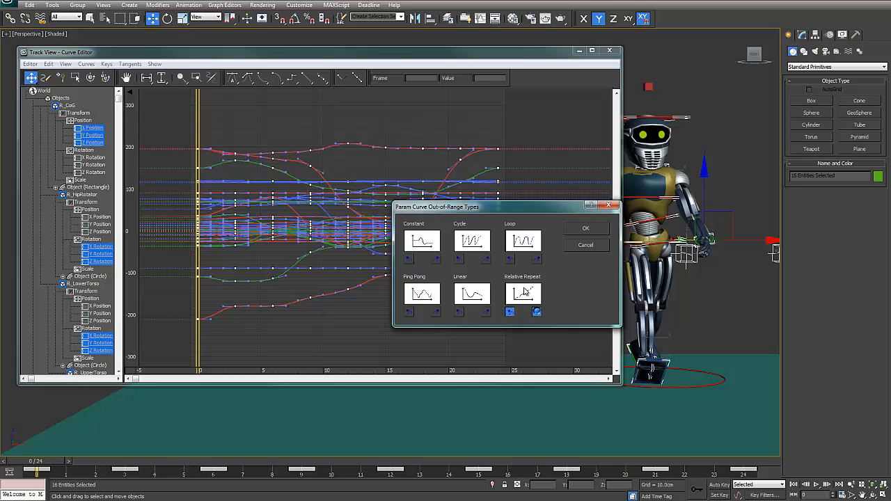
left_click(583, 229)
scroll(399, 219, "down", 2)
scroll(399, 219, "down", 5)
middle_click_drag(388, 243, 311, 237)
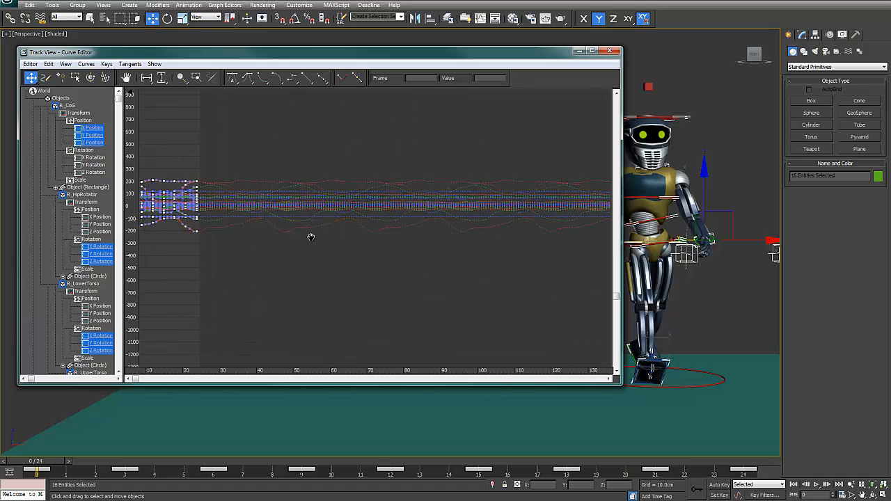
scroll(259, 237, "down", 3)
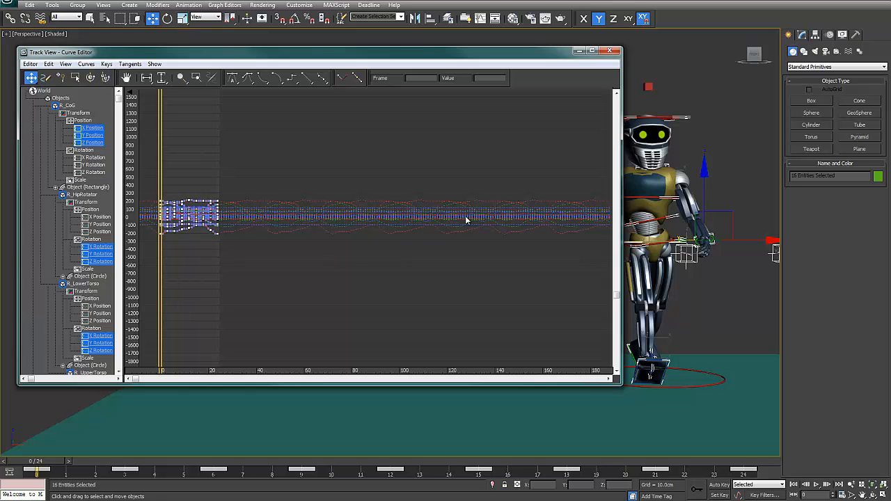
left_click(610, 51)
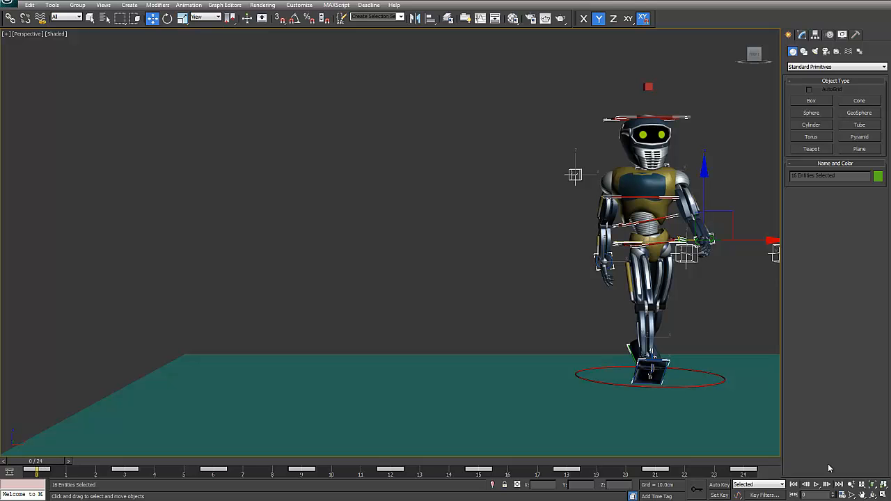
- Set the animation length to 240 frames in the time configuration
left_click(841, 495)
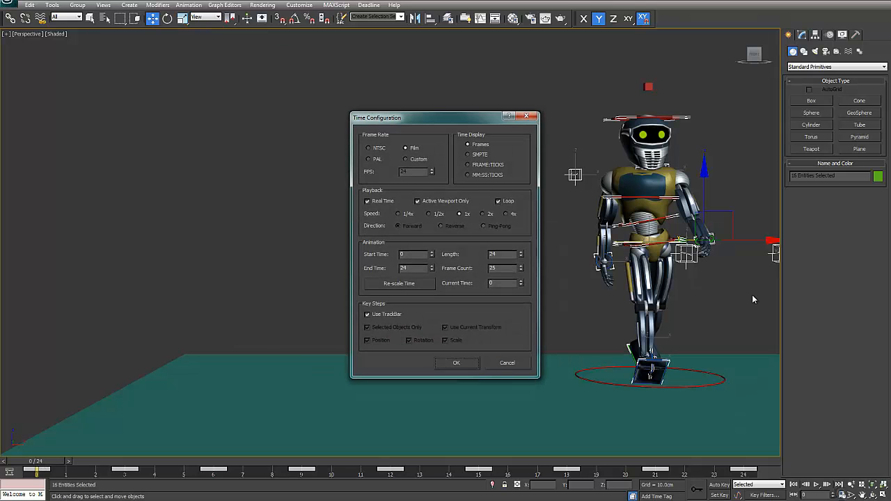
left_click_drag(433, 129, 421, 107)
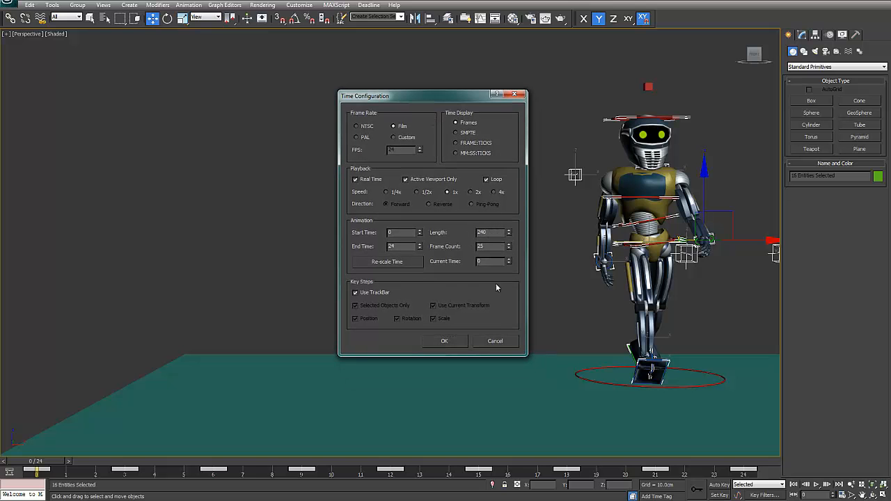
left_click(455, 342)
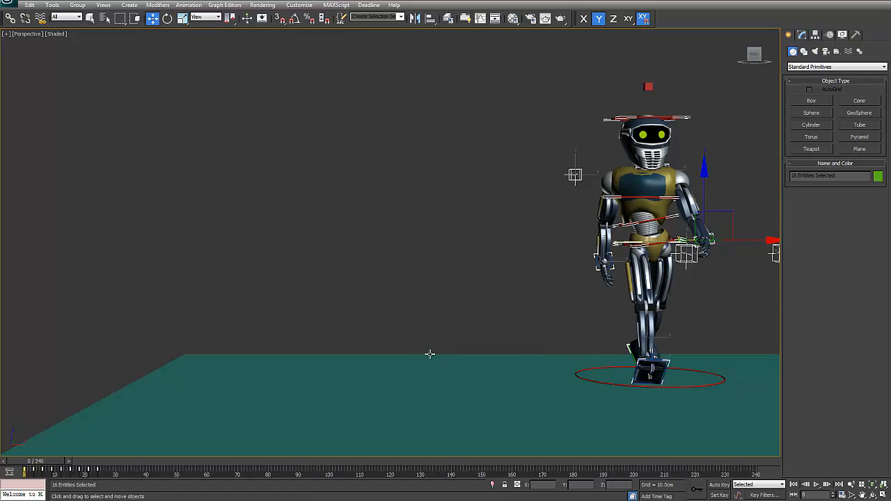
- Play back the repeated walk in Perspective and compare the poses at frames 0 and 240
middle_click_drag(430, 355, 254, 337)
left_click(816, 484)
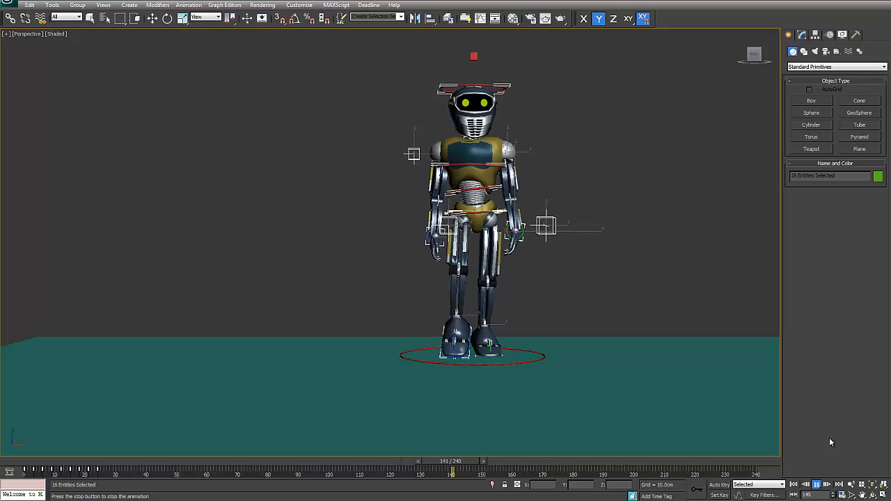
left_click(757, 461)
left_click_drag(759, 460, 766, 463)
key("w")
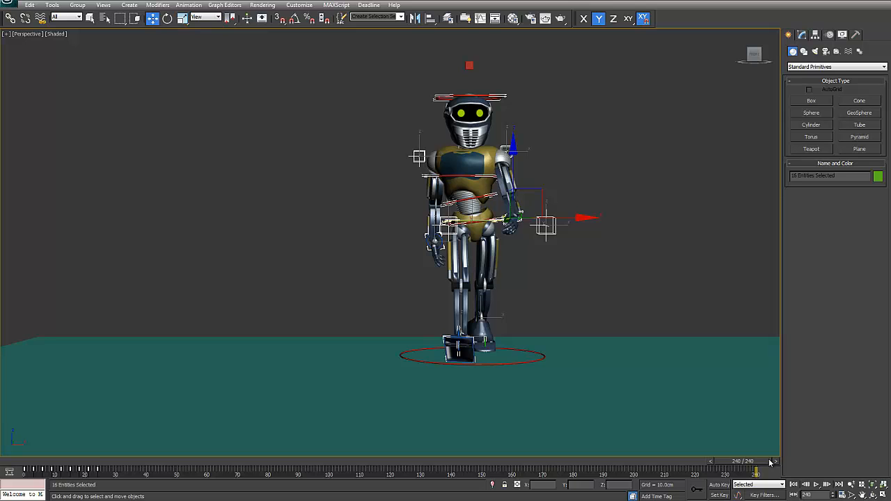
key("Home")
key("End")
key("Home")
key("End")
key("Home")
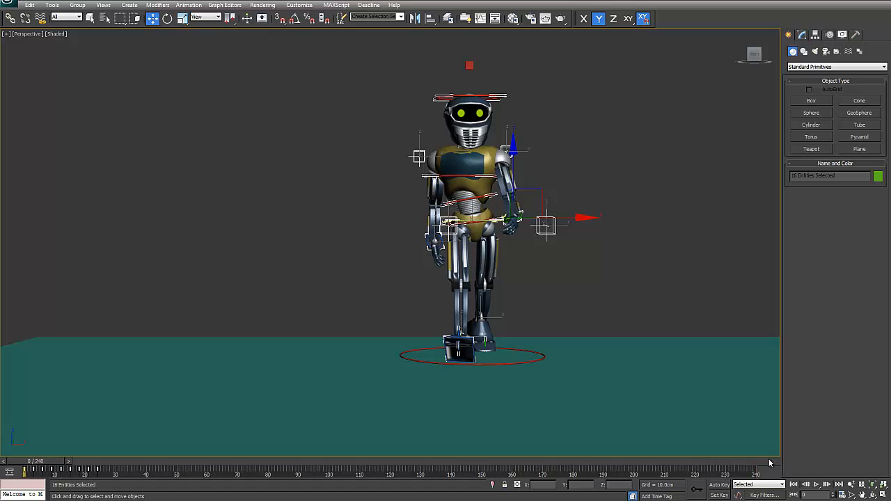
- Try moving the R_Character_Master control along the X axis at frame 0, then undo the move
left_click(524, 363)
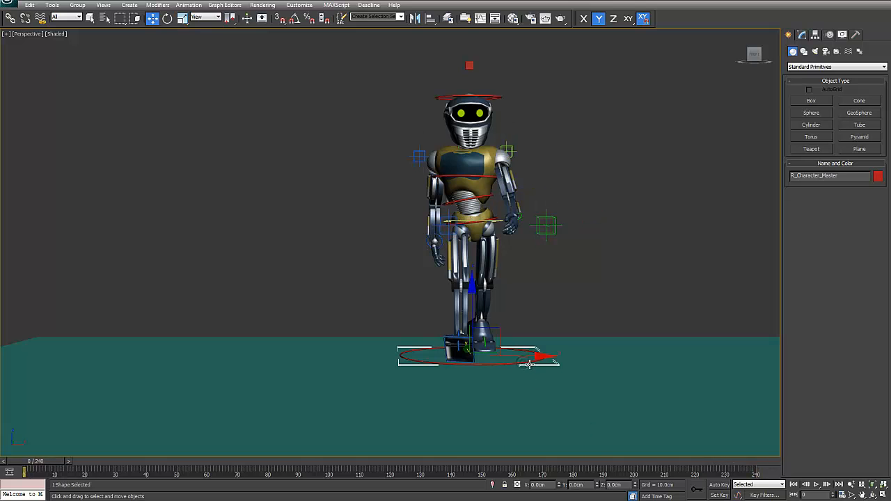
left_click_drag(566, 358, 537, 355)
key("ctrl+z")
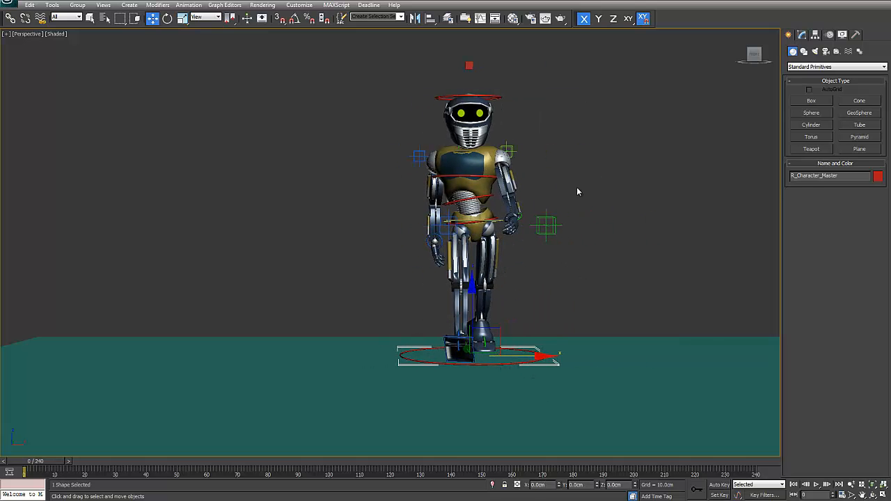
- Hide R_Character_Master in the Rig_Objects layer, then make it visible again and close the layer manager
left_click(448, 18)
left_click(571, 242)
left_click(613, 394)
left_click(697, 394)
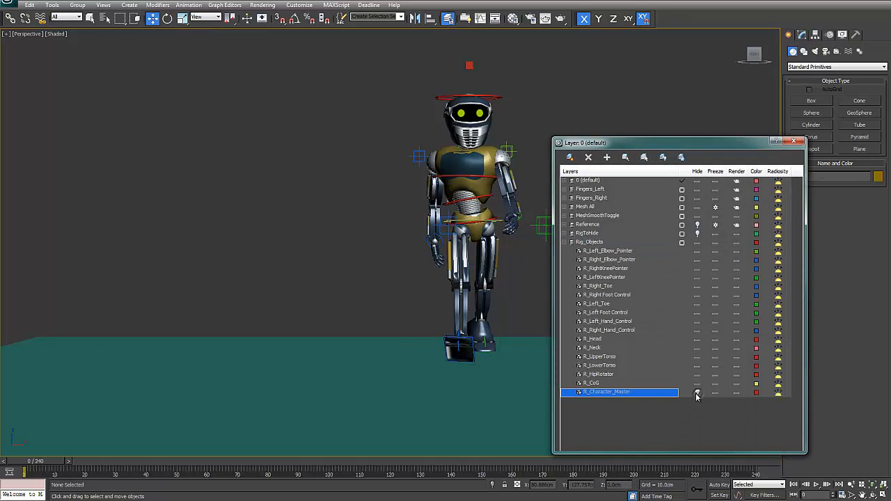
left_click(794, 142)
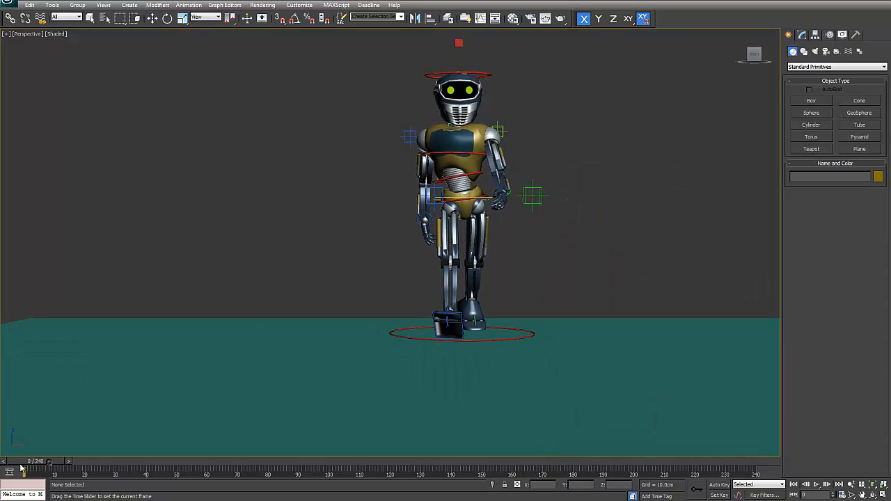
- With Auto Key on, move R_Character_Master along Y to about -979 cm at frame 240 so the robot crosses the floor
middle_click_drag(423, 411, 318, 374)
middle_click_drag(376, 332, 509, 346, "alt")
scroll(287, 302, "up", 2)
scroll(368, 314, "down", 4)
scroll(369, 310, "up", 4)
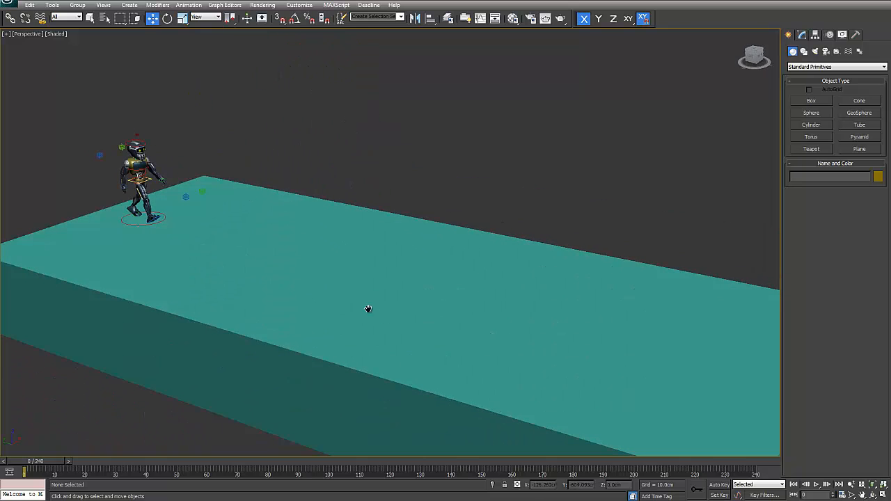
scroll(349, 299, "up", 2)
left_click(719, 485)
key("End")
key("w")
left_click(82, 180)
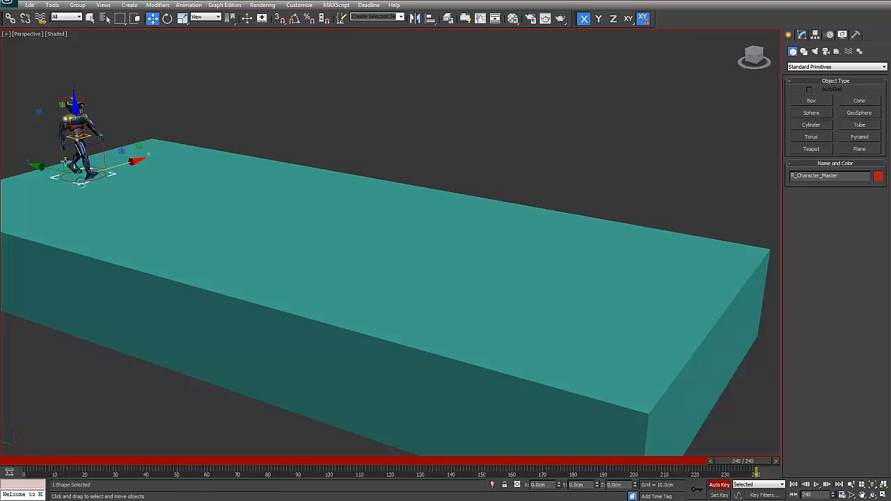
left_click_drag(51, 168, 555, 382)
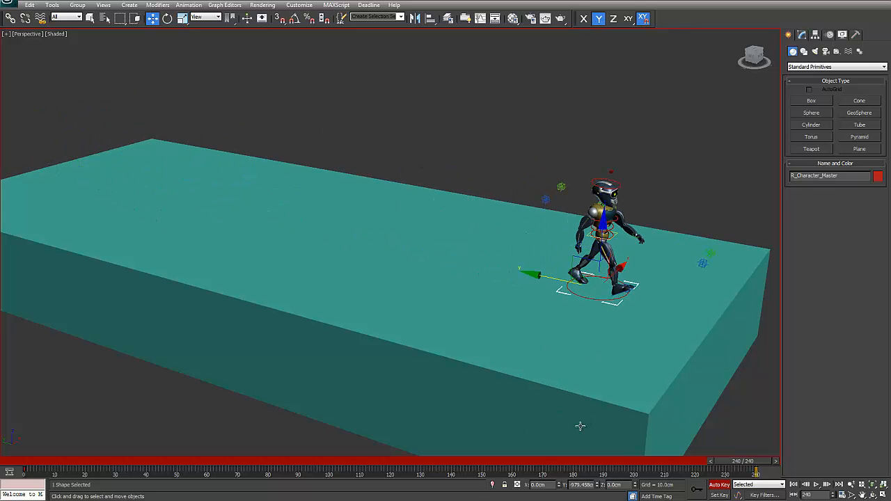
- Return to frame 0 and play back the travelling walk in the Left view
key("Home")
middle_click_drag(146, 324, 216, 309)
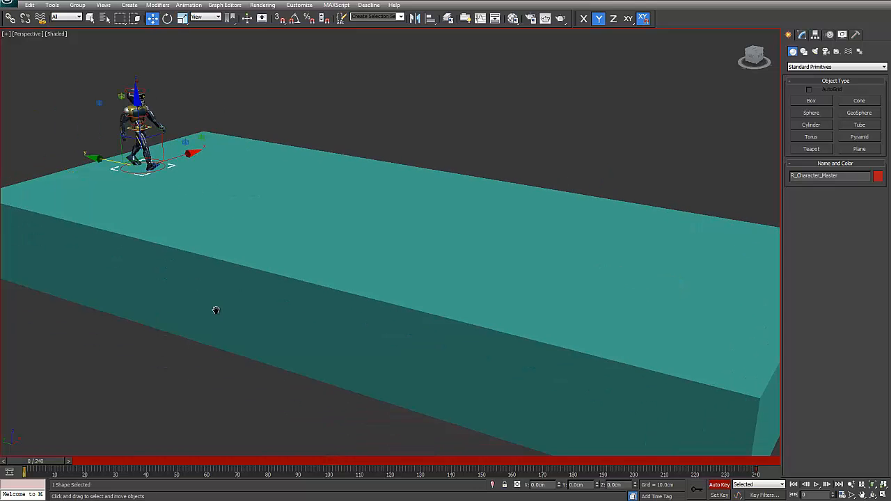
key("l")
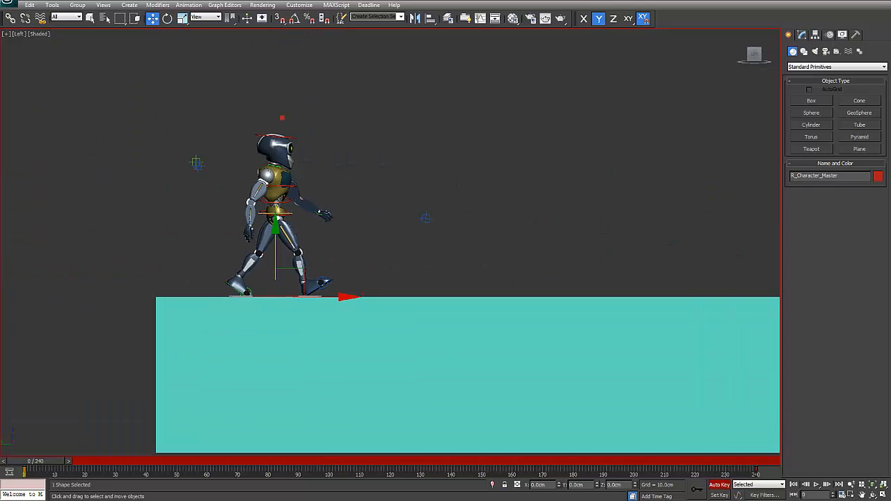
left_click(816, 485)
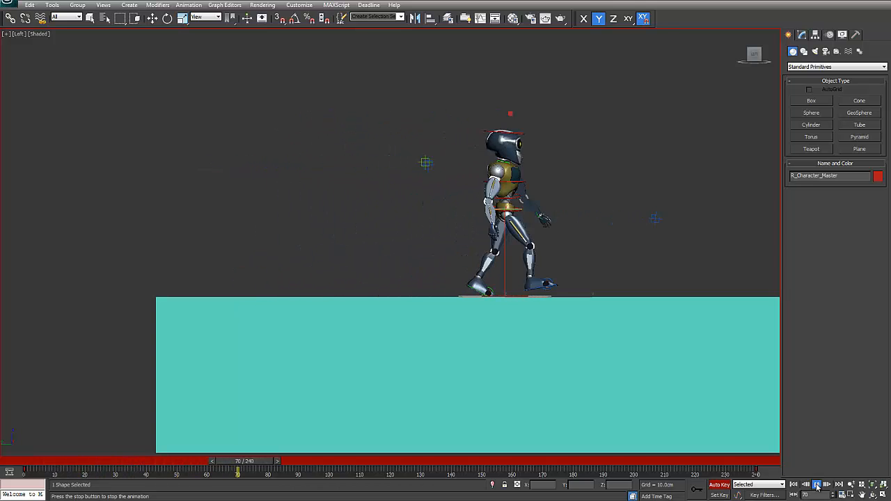
key("w")
left_click(816, 485)
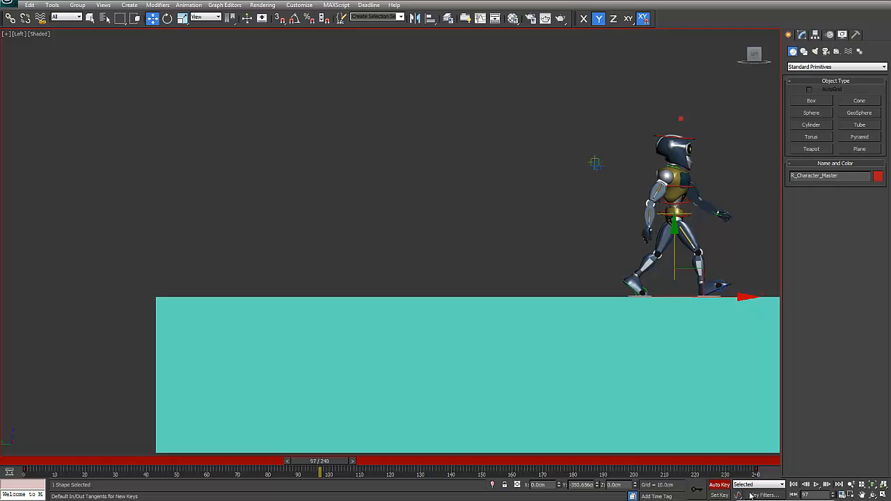
- Set all of R_Character_Master's position keys to linear tangents in the Curve Editor, and close the editor
right_click(364, 309)
left_click(393, 372)
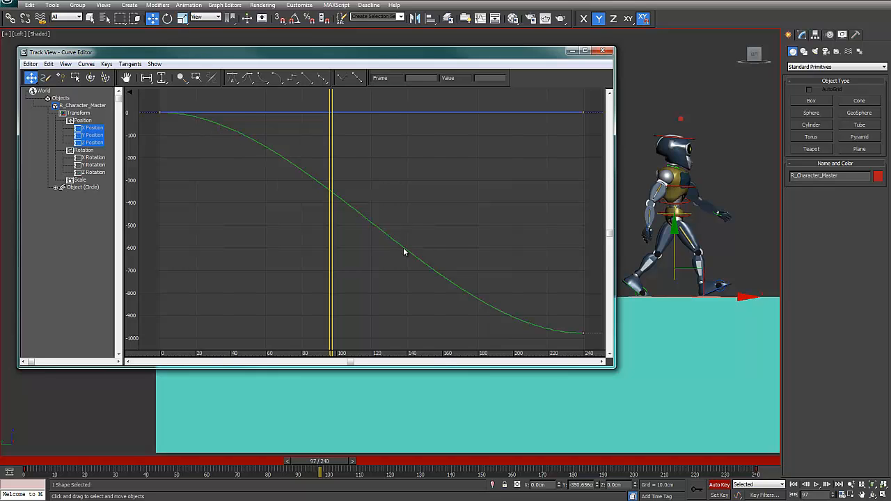
scroll(511, 253, "down", 3)
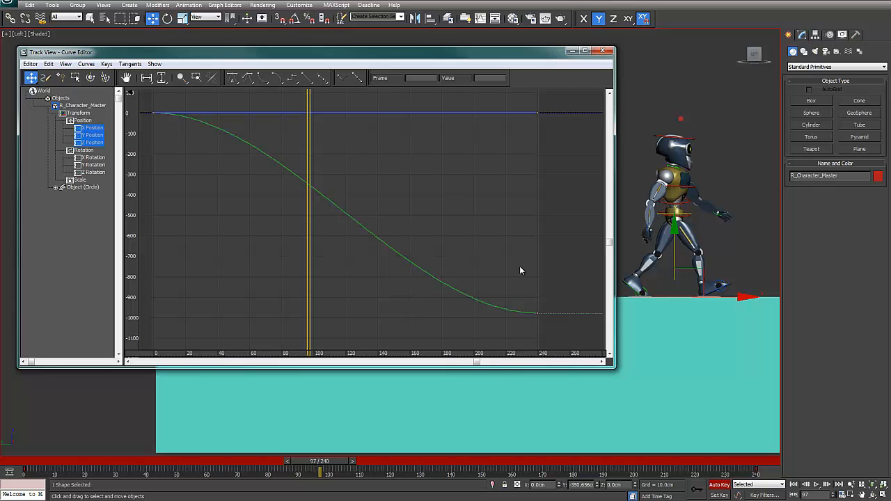
scroll(509, 268, "down", 2)
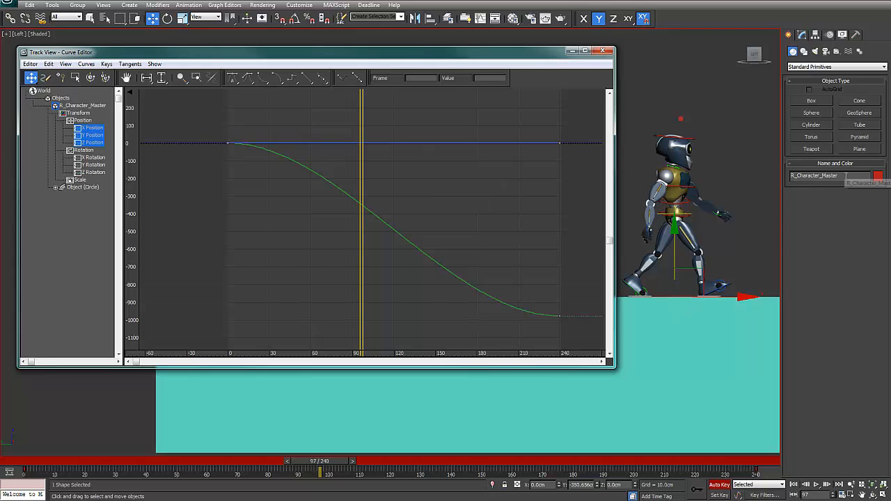
left_click_drag(277, 156, 569, 328)
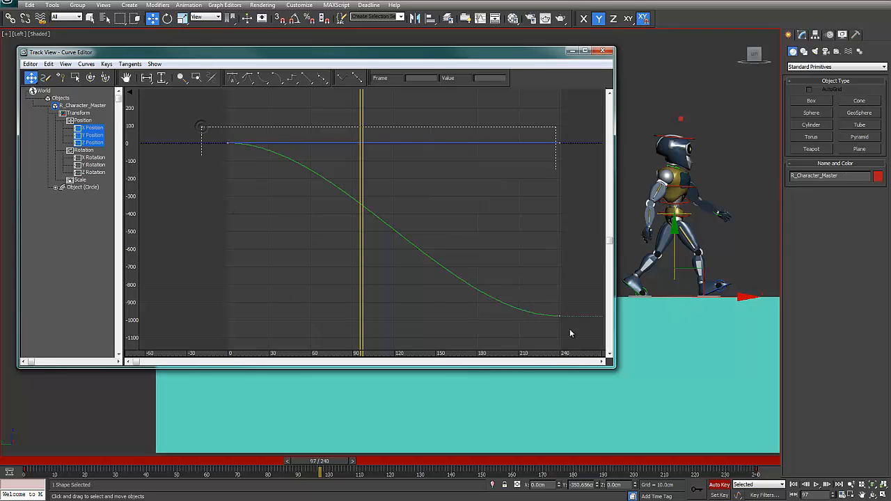
left_click(306, 79)
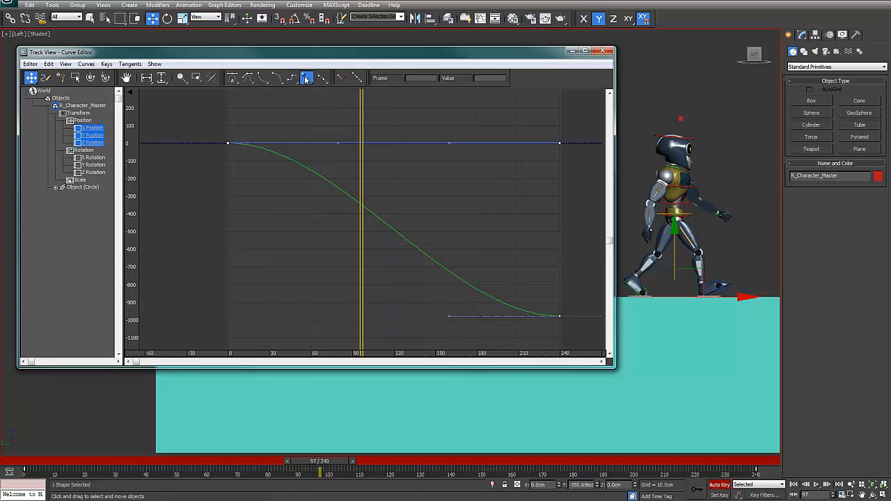
left_click(603, 50)
- Deselect the master control and play the walk from frame 0 again in the Left view to check its constant speed
scroll(430, 337, "down", 2)
middle_click_drag(508, 390, 430, 337)
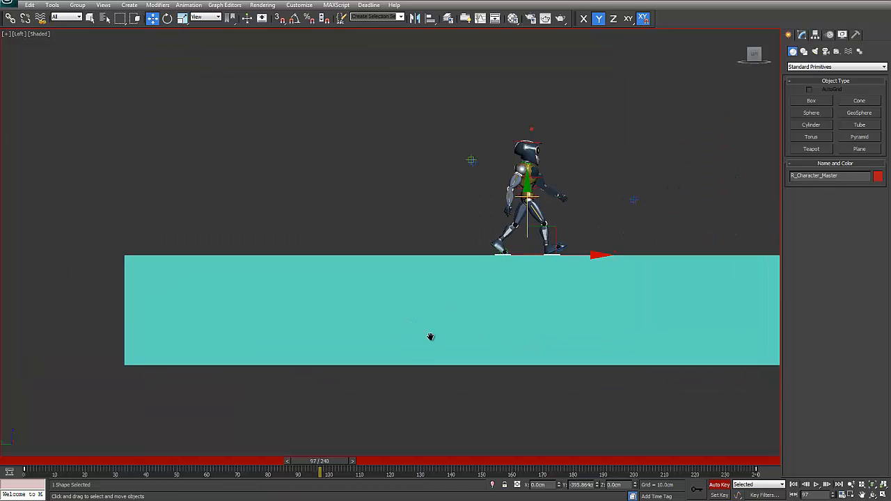
left_click(185, 451)
key("Home")
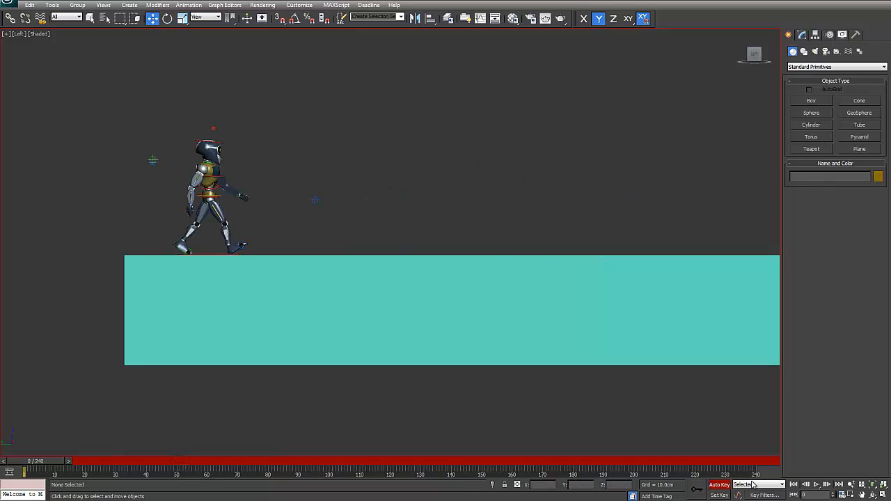
left_click(816, 485)
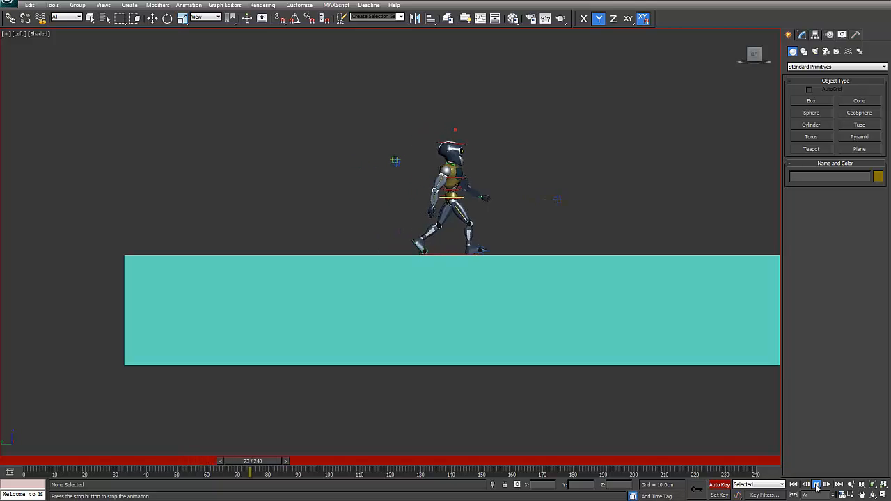
left_click(816, 486)
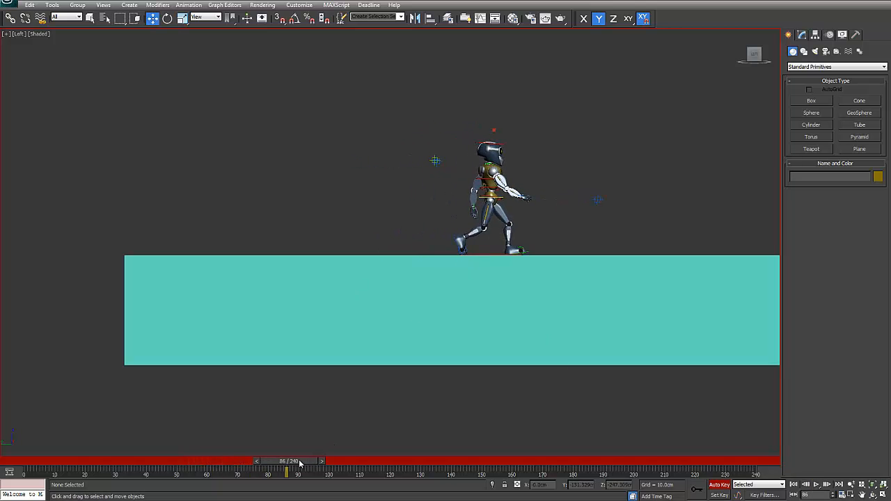
- Scrub back to frame 0 and examine the robot's feet against the floor up close
left_click_drag(288, 461, 94, 461)
key("Home")
key("w")
middle_click_drag(135, 313, 272, 300)
scroll(427, 238, "up", 3)
middle_click_drag(345, 268, 400, 267)
scroll(400, 267, "up", 2)
left_click_drag(44, 463, 23, 480)
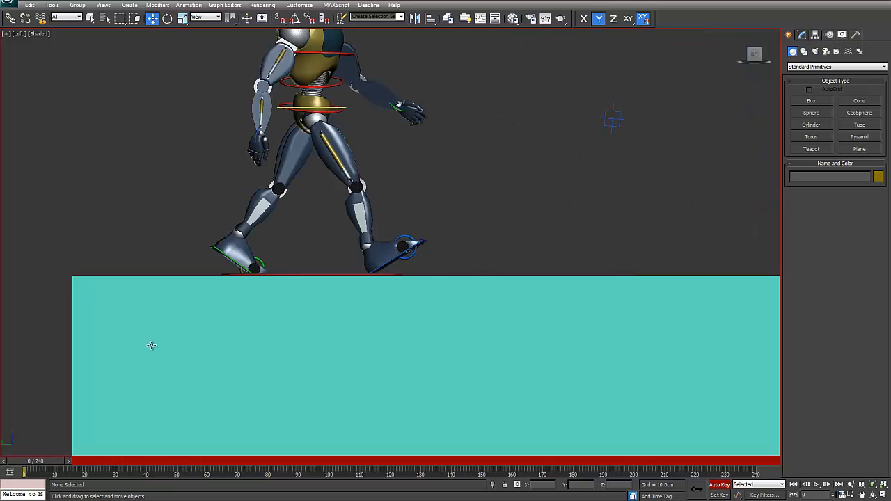
middle_click_drag(308, 313, 337, 328)
middle_click_drag(463, 360, 453, 348)
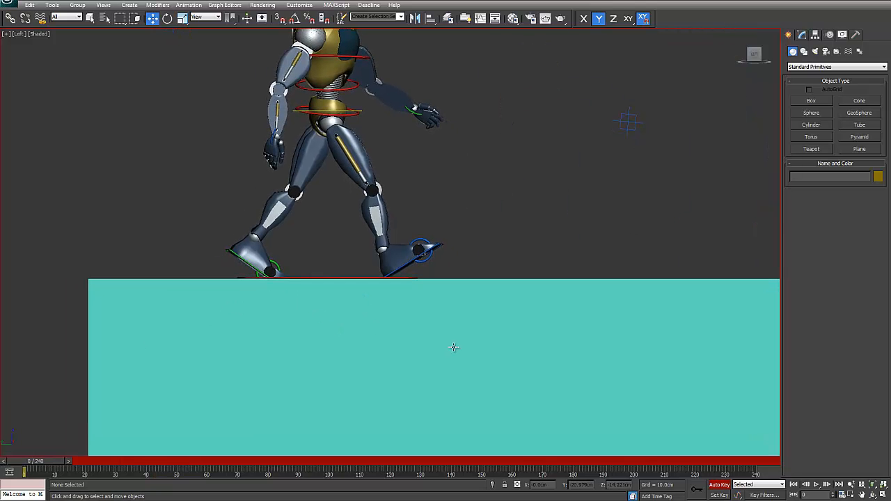
- Turn off Auto Key and create a reference box about 7.6 by 7.75 cm at floor level behind the front heel
left_click(720, 484)
left_click(812, 100)
scroll(357, 262, "up", 4)
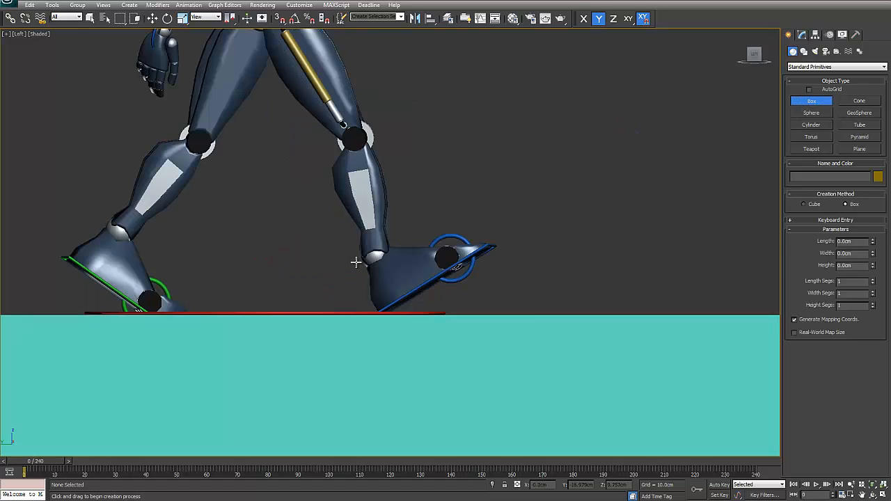
scroll(490, 263, "up", 3)
left_click_drag(273, 218, 372, 311)
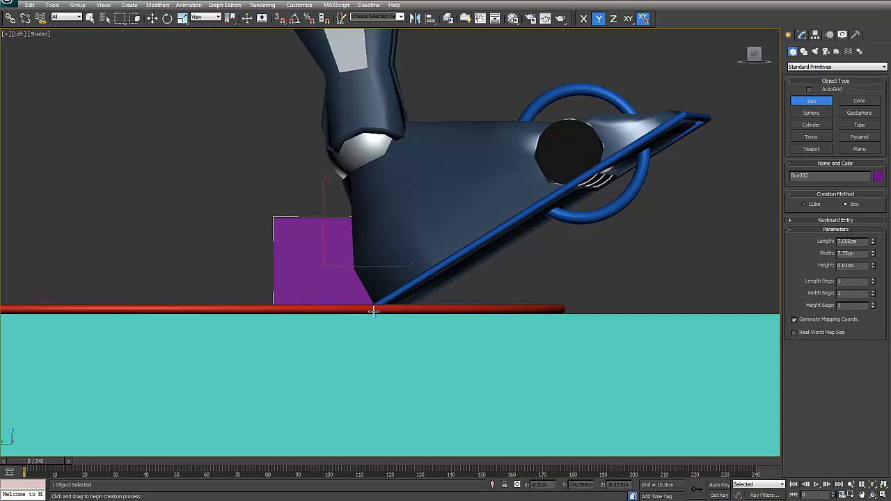
left_click(371, 223)
key("w")
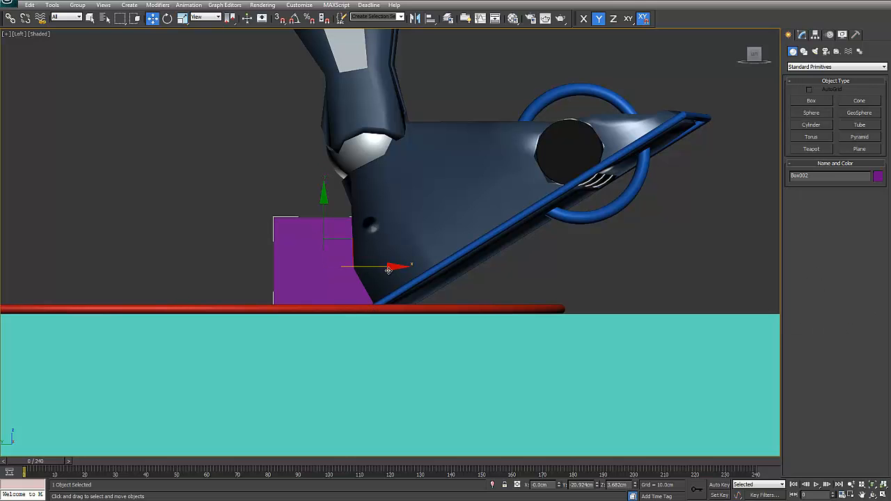
- Check the reference box's placement from the Top view, and return to the Left view
key("t")
key("z")
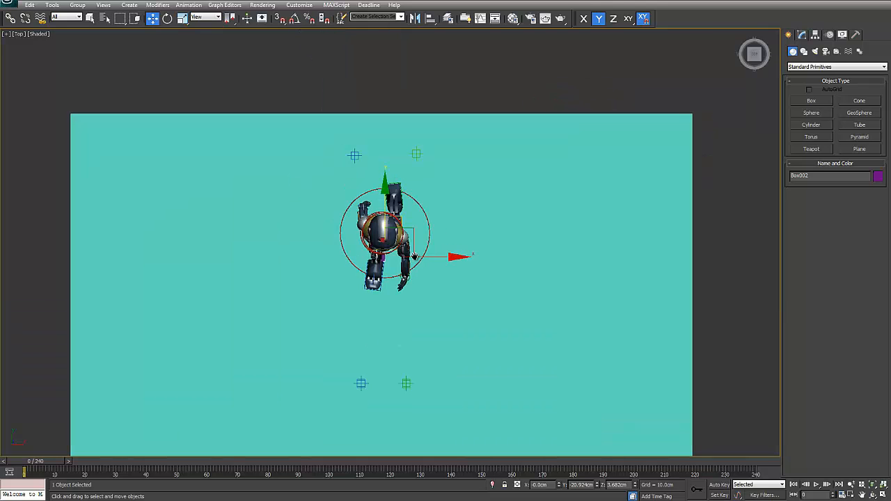
key("l")
middle_click_drag(357, 241, 395, 261, "alt")
scroll(404, 282, "down", 2)
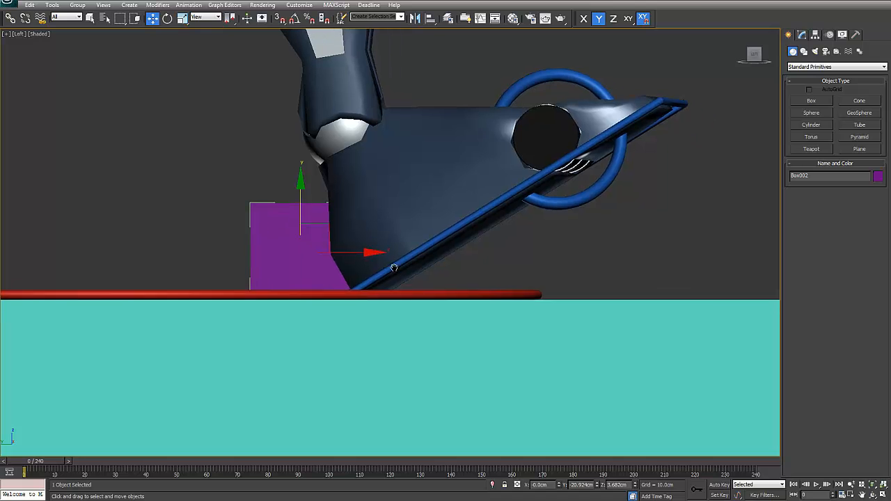
- Open R_Character_Master's curves in the Curve Editor, shrink the window clear of the front foot, and fit the curves in it
scroll(418, 271, "down", 4)
left_click(432, 269)
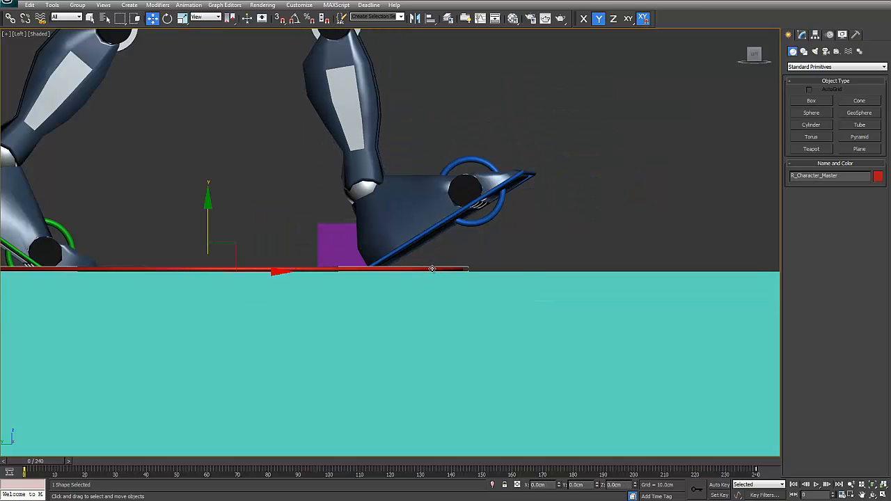
right_click(432, 269)
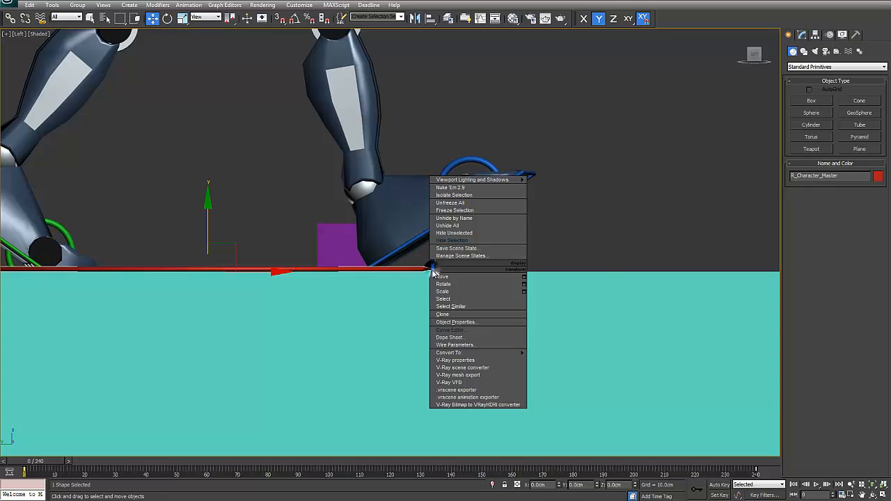
left_click(474, 332)
left_click_drag(460, 62, 719, 39)
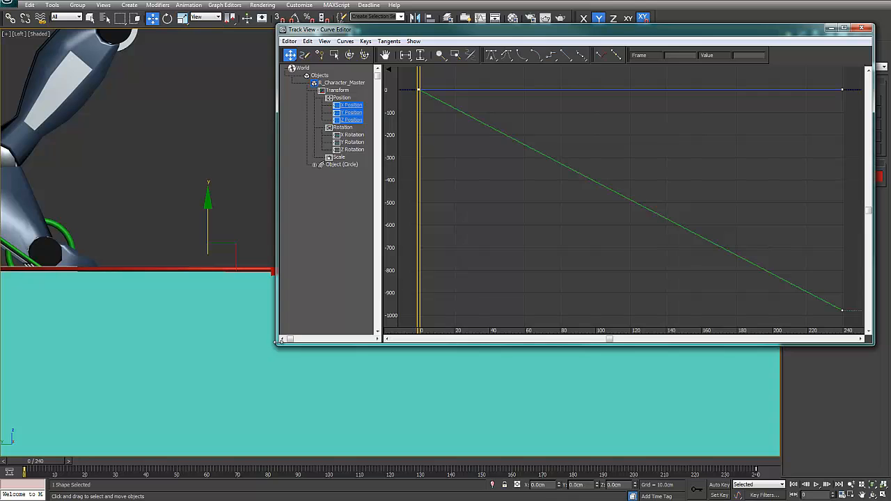
left_click_drag(360, 289, 546, 211)
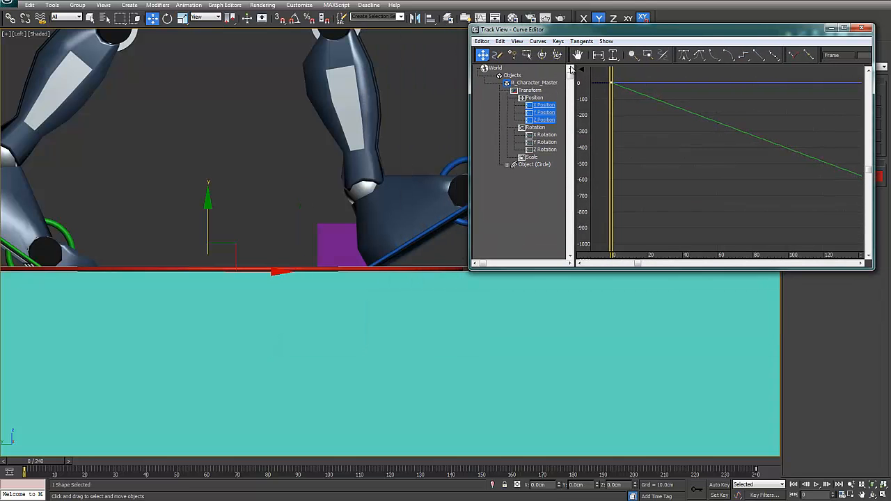
left_click(598, 55)
left_click(613, 55)
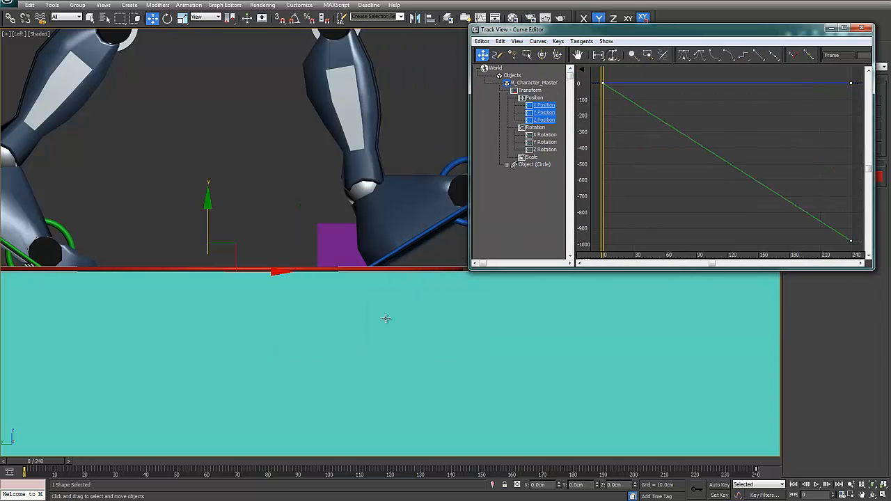
- Scrub to frame 6 and compare the planted front foot with the reference box to judge the sliding
middle_click_drag(385, 318, 243, 349)
scroll(243, 349, "up", 2)
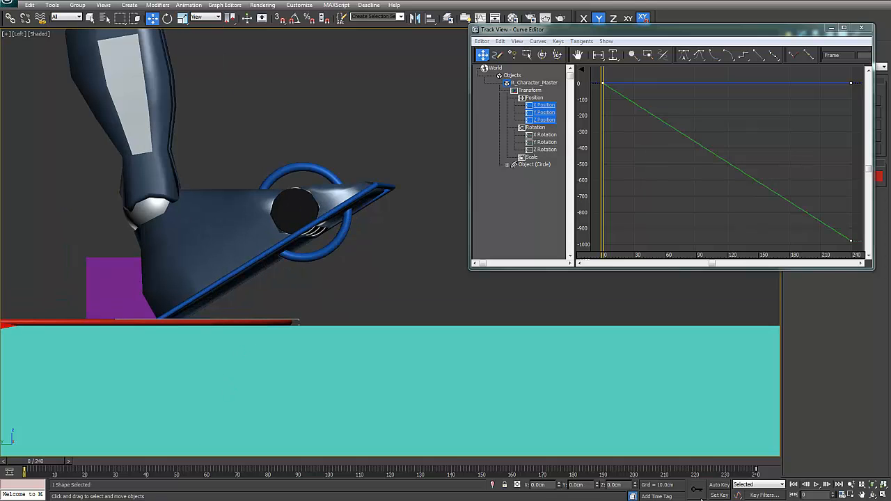
left_click_drag(42, 464, 59, 465)
key("w")
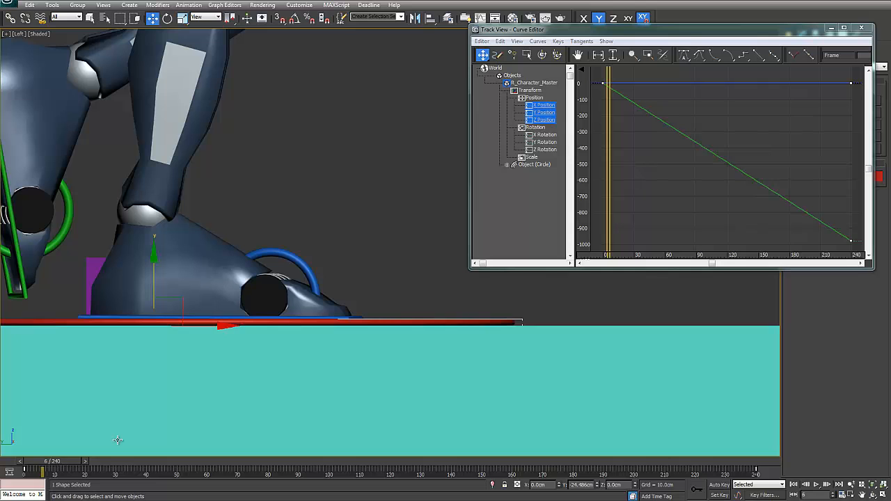
- Lower R_Character_Master's Y Position key at frame 240 to about -1260 with the move constrained vertically
middle_click_drag(177, 254, 479, 159)
middle_click_drag(812, 220, 713, 139)
left_click_drag(776, 143, 729, 193)
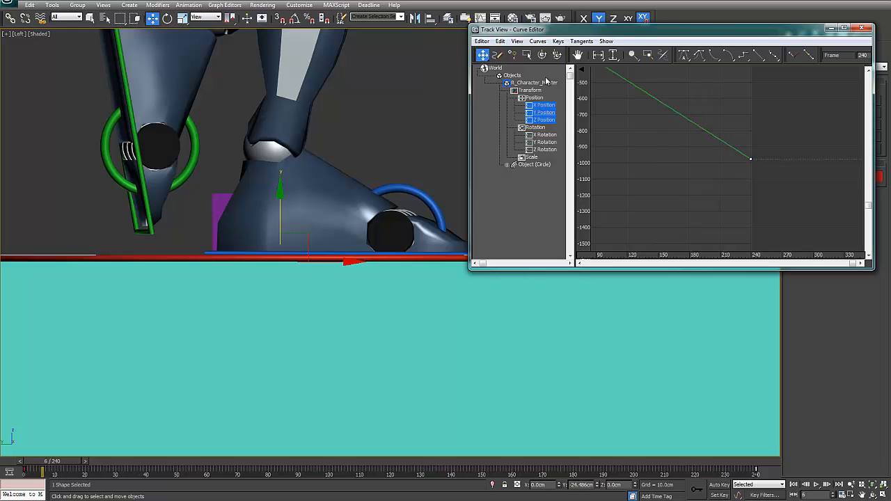
left_click_drag(483, 57, 484, 106)
left_click_drag(751, 160, 753, 206)
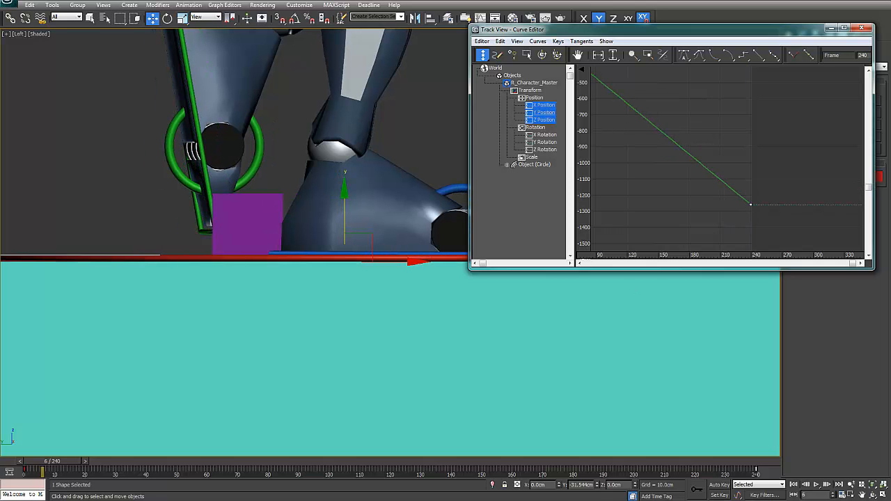
- Scrub back to frame 0 to compare the heel with the reference box, and close the Curve Editor
left_click_drag(60, 464, 42, 463)
key("w")
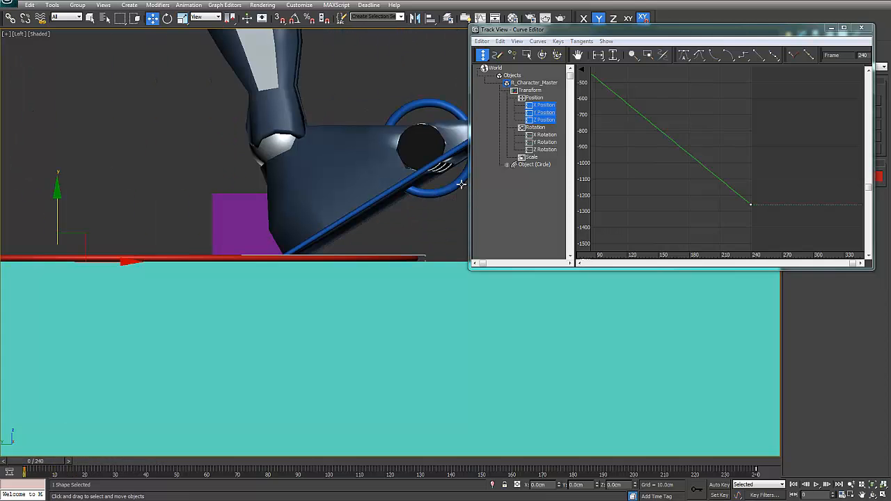
left_click(862, 29)
- Give the floor the second material slot's material with a Checker diffuse map, and show the map in the viewport
scroll(421, 260, "down", 5)
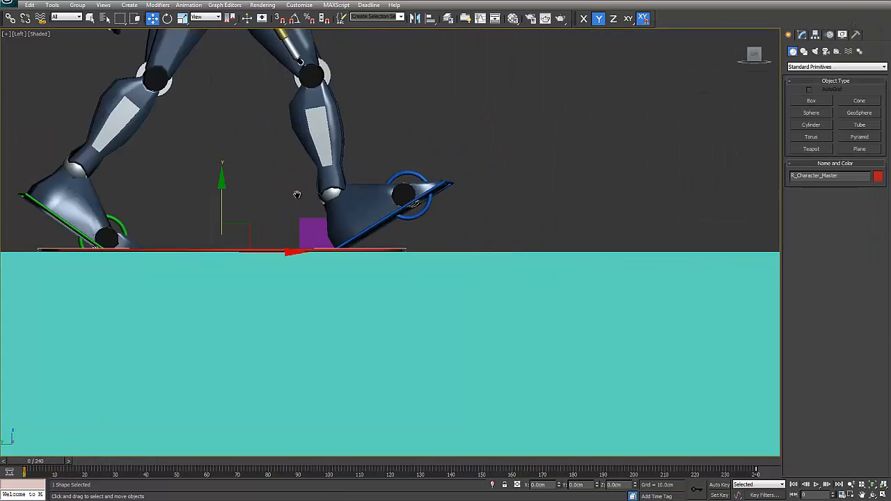
scroll(420, 260, "down", 3)
middle_click_drag(420, 260, 357, 256, "alt")
scroll(437, 280, "down", 3)
key("m")
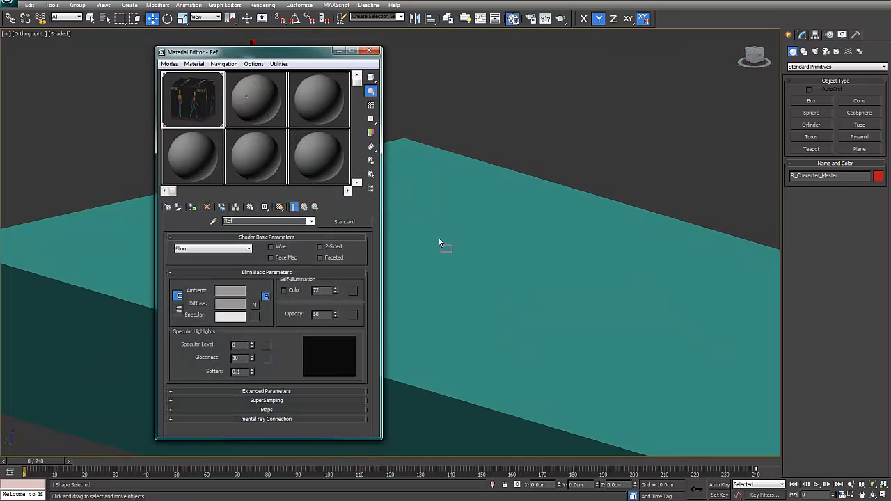
left_click(255, 306)
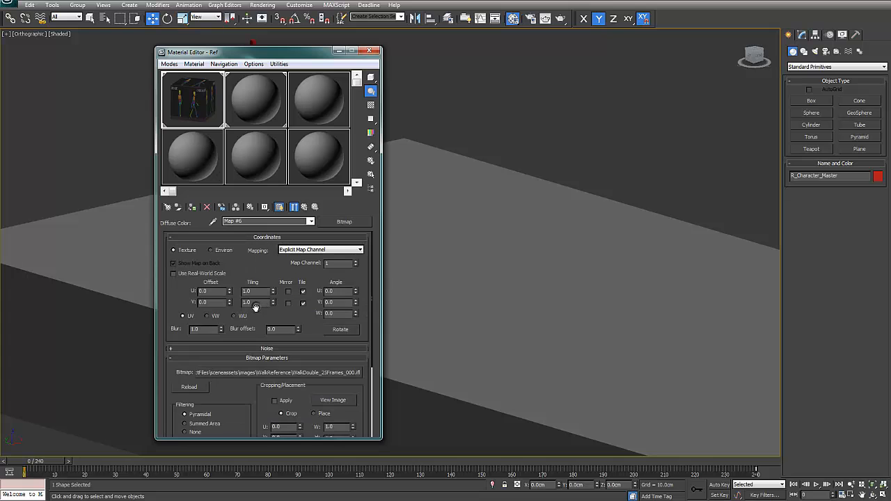
left_click(254, 107)
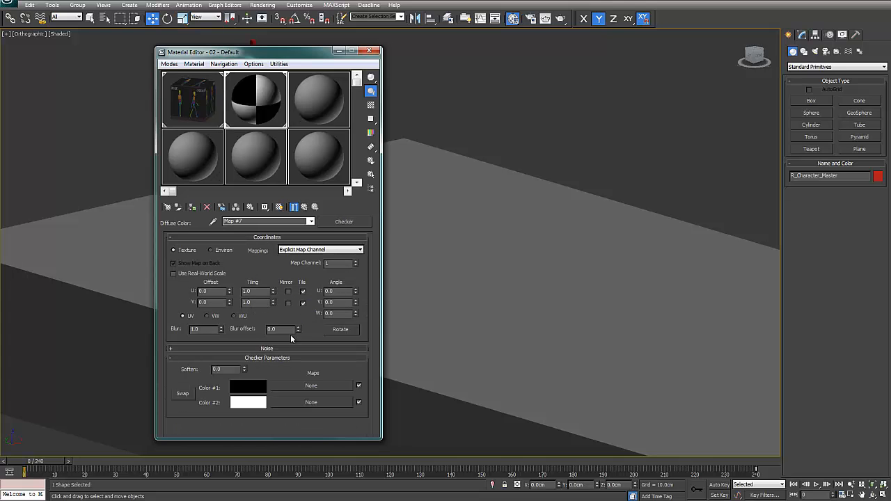
left_click(278, 206)
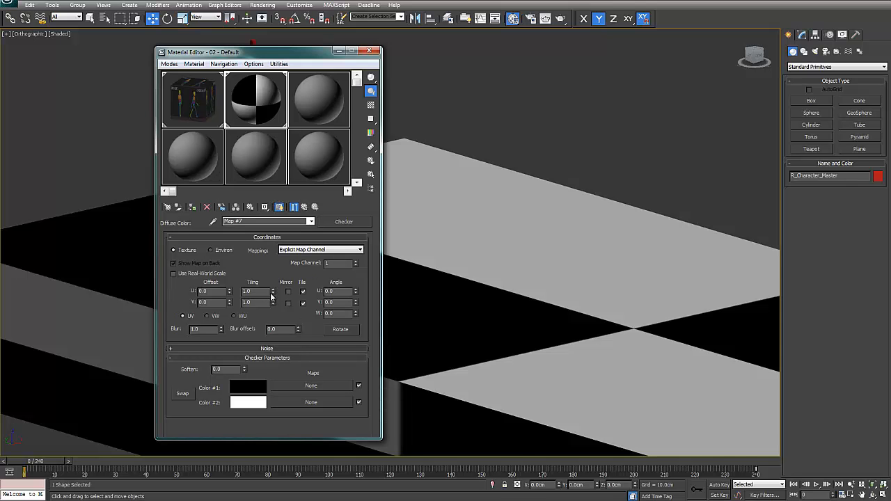
- Set the Checker map's tiling to 14.8 in U and 26.5 in V, and close the Material Editor
left_click_drag(274, 292, 267, 224)
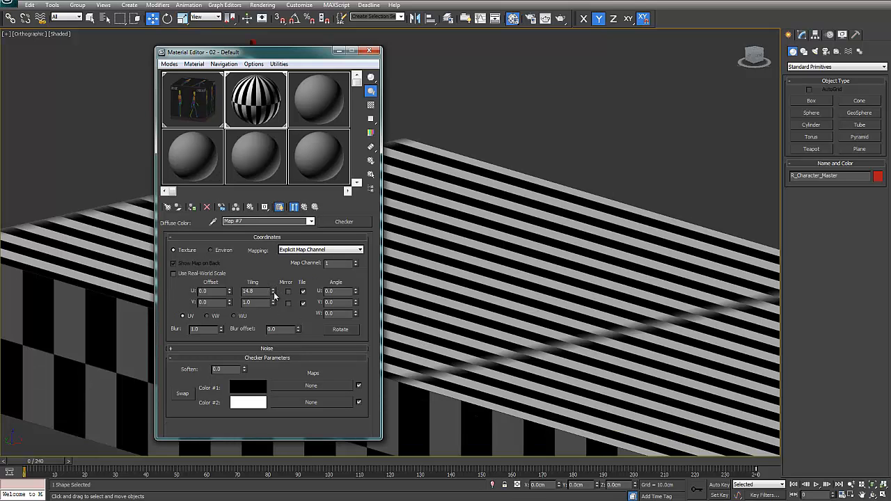
left_click_drag(274, 302, 262, 180)
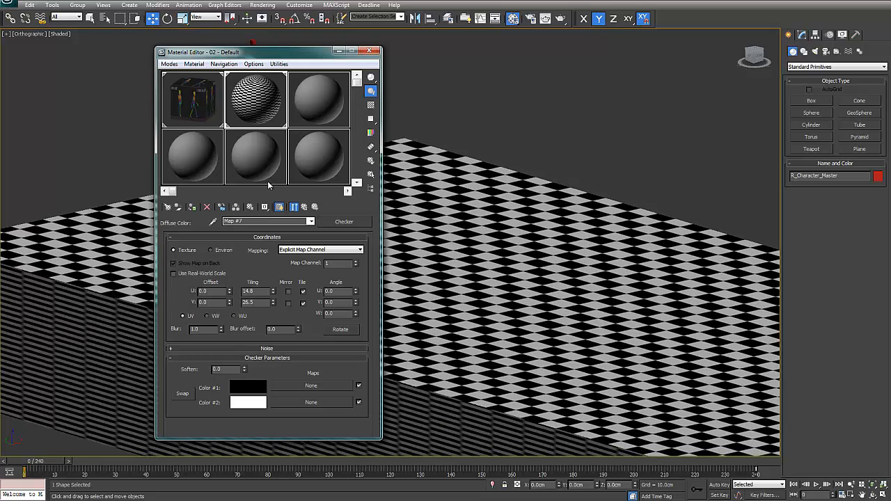
left_click(375, 51)
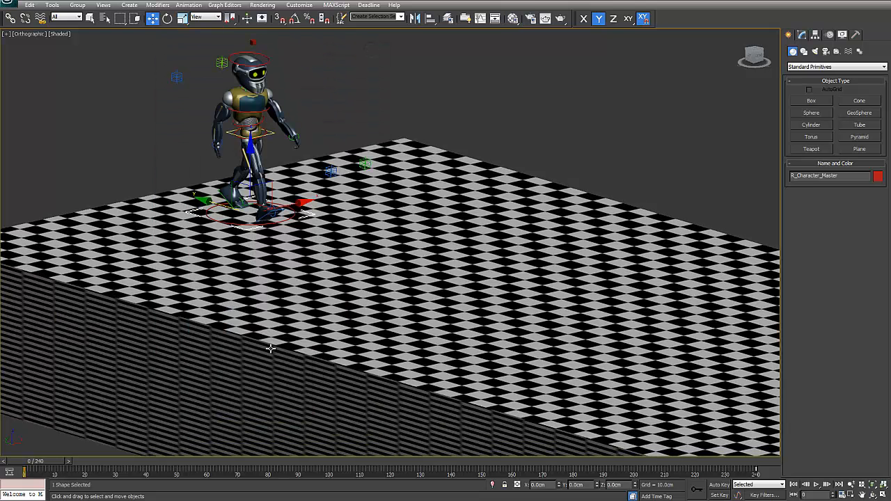
- Play the walk across the checkered floor to check the motion, and return to frame 0
mouse_move(44, 466)
left_mouse_down()
mouse_move(77, 464)
mouse_move(40, 465)
left_mouse_up()
left_click(817, 485)
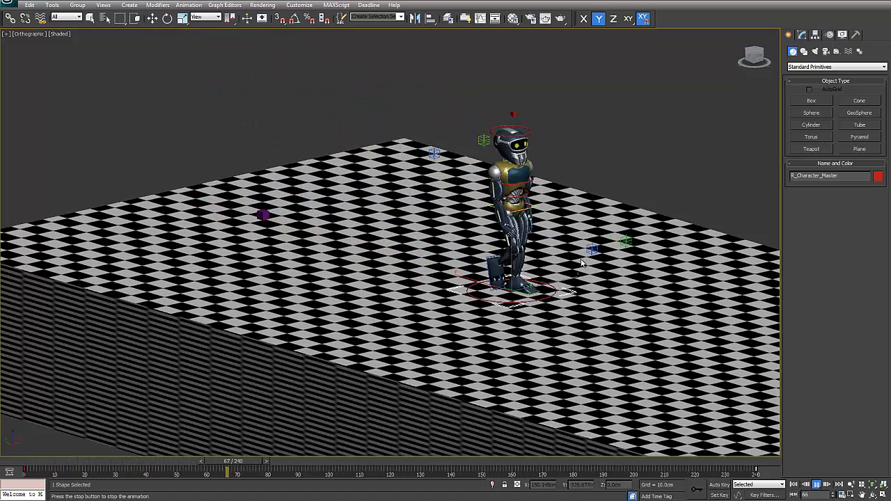
left_click(817, 485)
left_click_drag(421, 472, 35, 470)
middle_click_drag(230, 324, 350, 321)
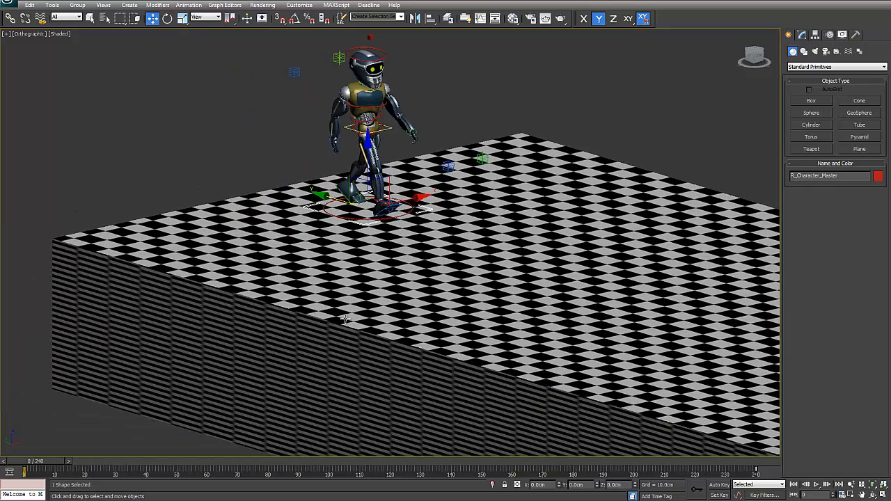
- In the wireframe Left view, select R_Right Foot Control, enable Auto Key, and save the scene
key("l")
scroll(377, 291, "down", 2)
scroll(415, 264, "down", 3)
scroll(433, 241, "up", 2)
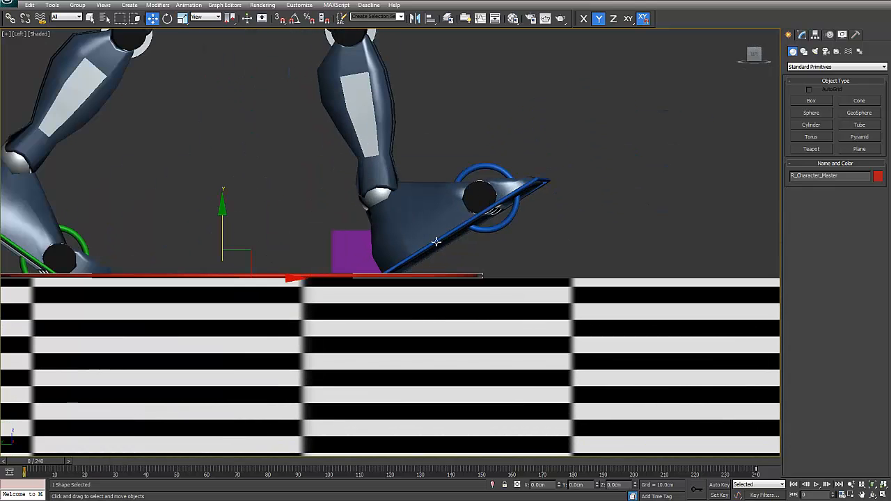
left_click(434, 249)
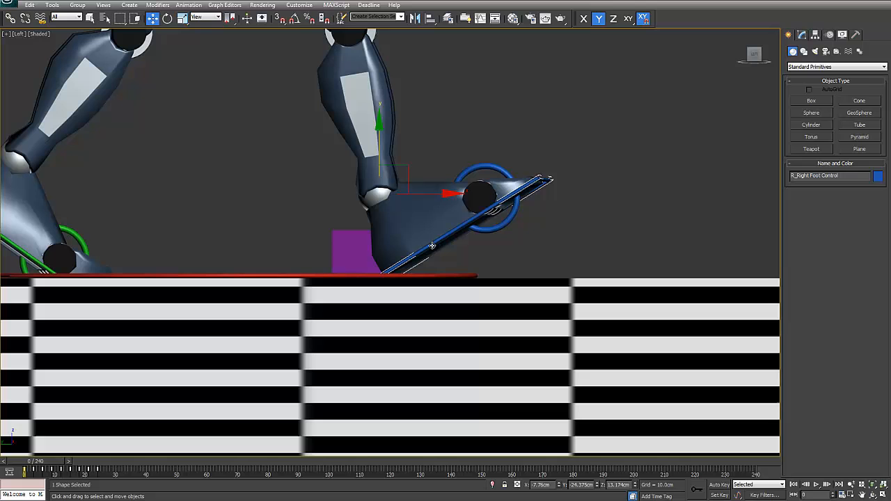
left_click(720, 487)
middle_click_drag(399, 376, 501, 331)
scroll(575, 272, "up", 2)
mouse_move(529, 295)
middle_mouse_down()
mouse_move(402, 319)
mouse_move(366, 311)
middle_mouse_up()
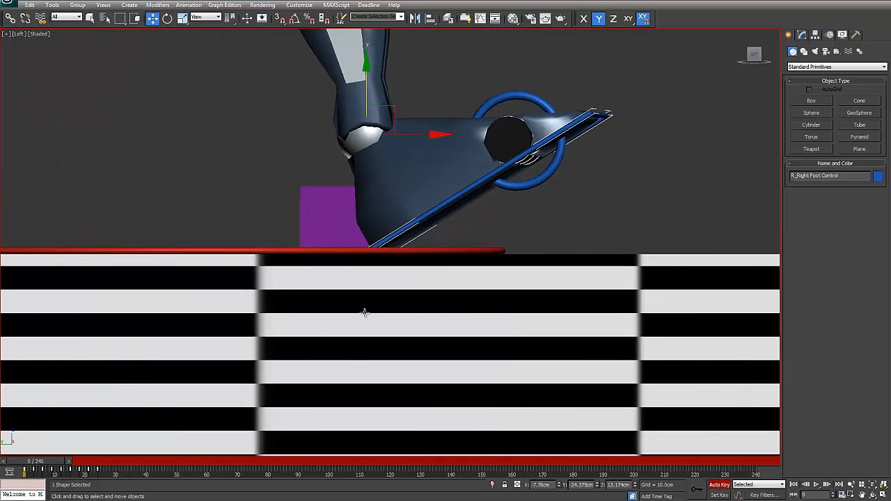
key("F3")
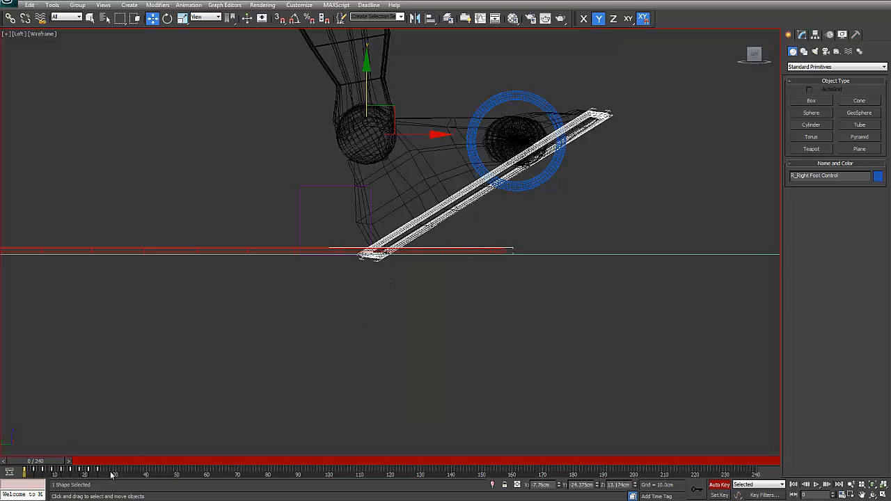
key("ctrl+s")
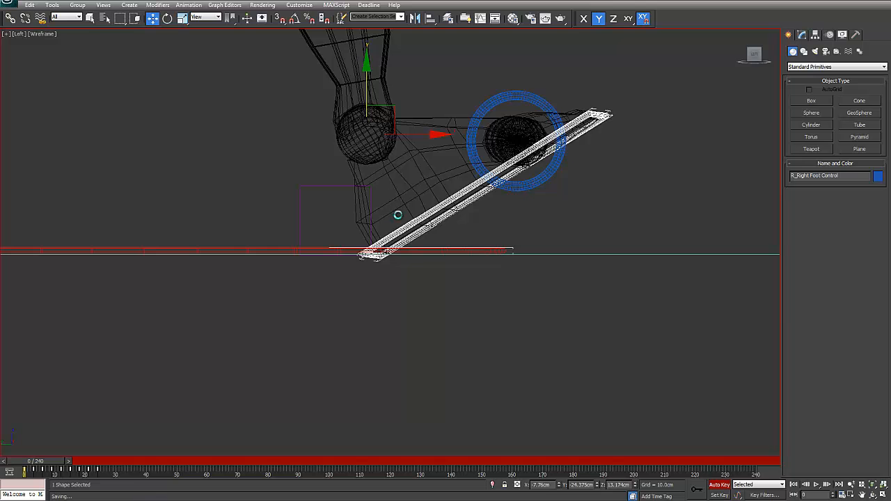
- Nudge the right foot control back on an early key, and move it forward to about Y -34 cm at frame 9
left_click_drag(47, 461, 57, 462)
left_click_drag(499, 142, 482, 142)
left_click_drag(60, 463, 68, 465)
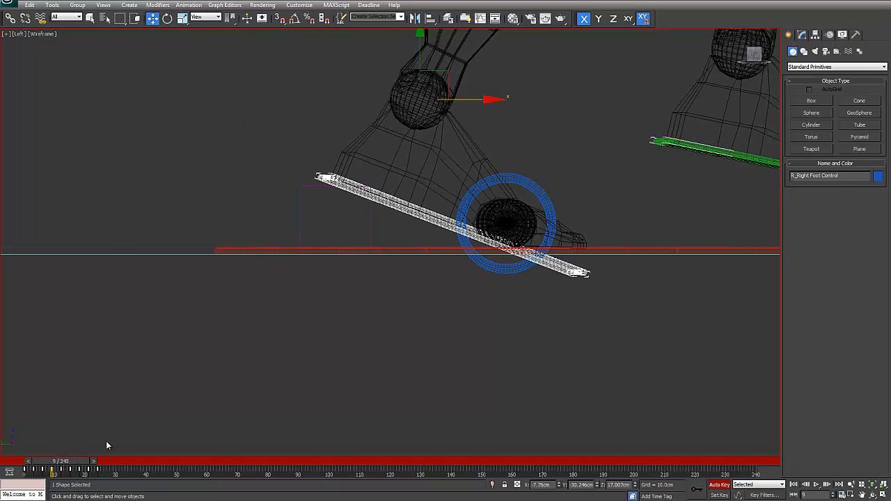
left_click_drag(470, 102, 503, 102)
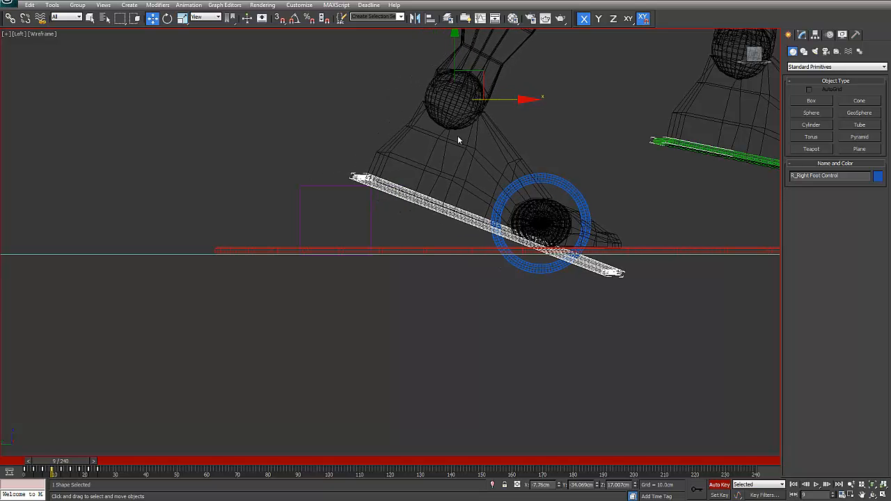
- Move the right foot control forward to about Y -36.3 cm at frame 12, and shift it forward at frame 15
left_click_drag(73, 464, 82, 464)
middle_click_drag(373, 278, 245, 338)
left_click_drag(351, 139, 399, 138)
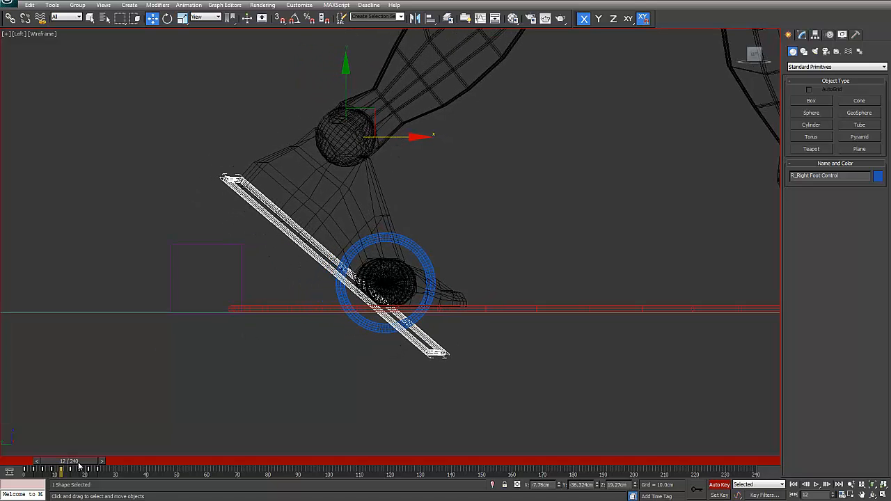
mouse_move(78, 464)
left_mouse_down()
mouse_move(97, 461)
mouse_move(88, 461)
left_mouse_up()
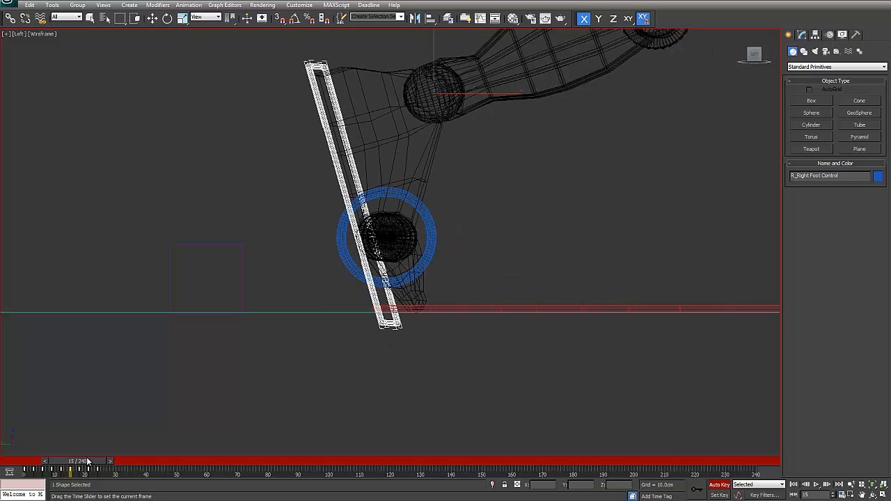
key("w")
left_click(459, 132)
scroll(448, 222, "down", 2)
middle_click_drag(448, 221, 275, 271)
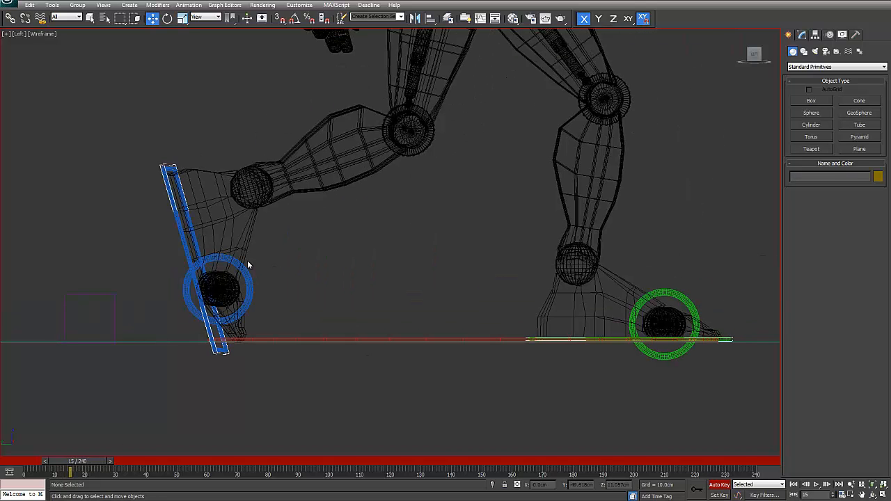
left_click(180, 226)
left_click_drag(307, 188, 335, 188)
- With Auto Key off, align the reference box Box002 with the left foot's heel at frame 12
left_click_drag(87, 469, 25, 468)
key("w")
left_click(39, 284)
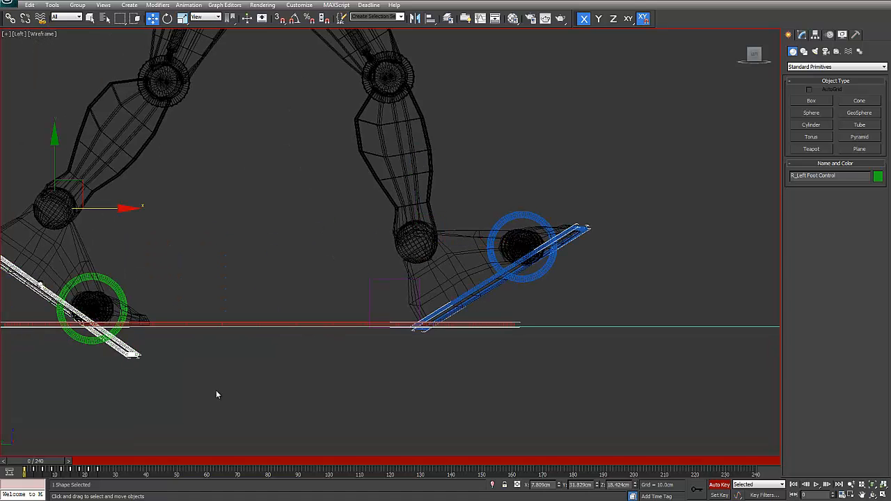
key("n")
left_click_drag(56, 464, 89, 464)
left_click(91, 304)
left_click_drag(115, 314, 529, 312)
scroll(529, 311, "up", 5)
middle_click_drag(539, 328, 346, 301)
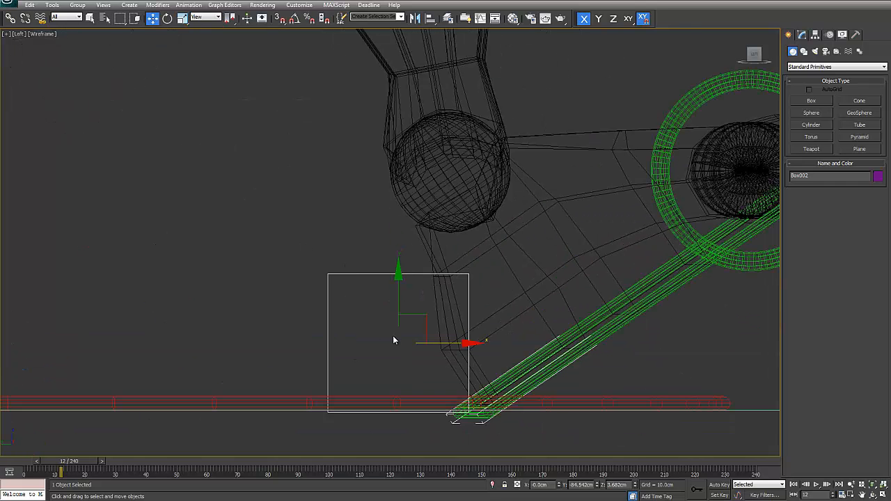
left_click_drag(451, 344, 453, 344)
- Select R_Left Foot Control, enable Auto Key, and move the control backward horizontally at frame 15 to keep the heel planted
left_click(584, 352)
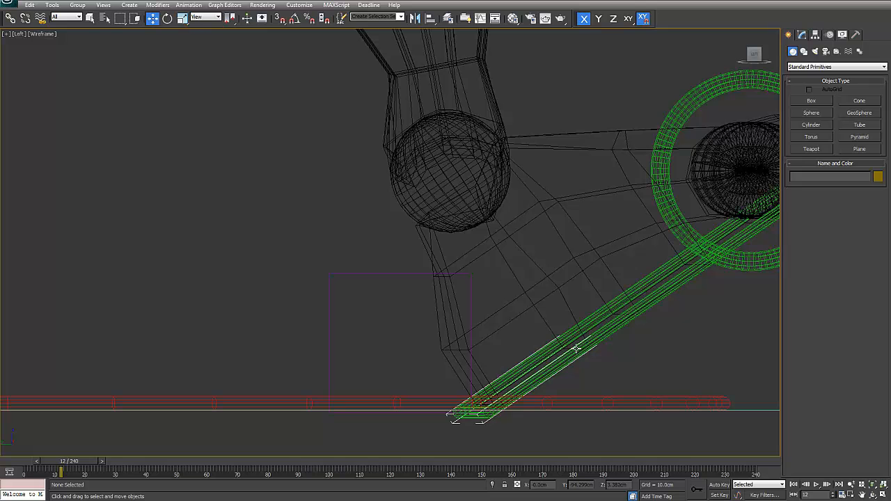
left_click(632, 315)
left_click(717, 484)
middle_click_drag(468, 338, 322, 255)
left_click_drag(72, 462, 84, 463)
key("w")
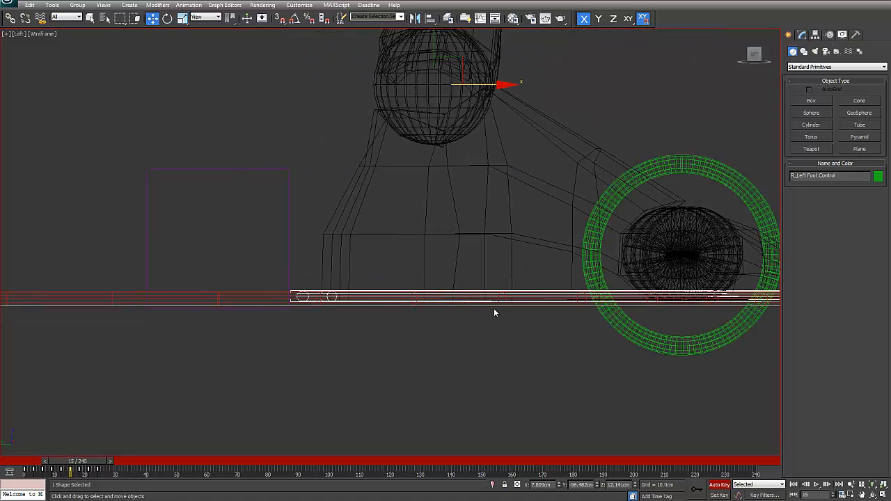
left_click_drag(496, 86, 463, 86)
- Move the left foot control forward at frame 18, and to about Y -99.2 cm at frame 21
key("period")
key("period")
key("period")
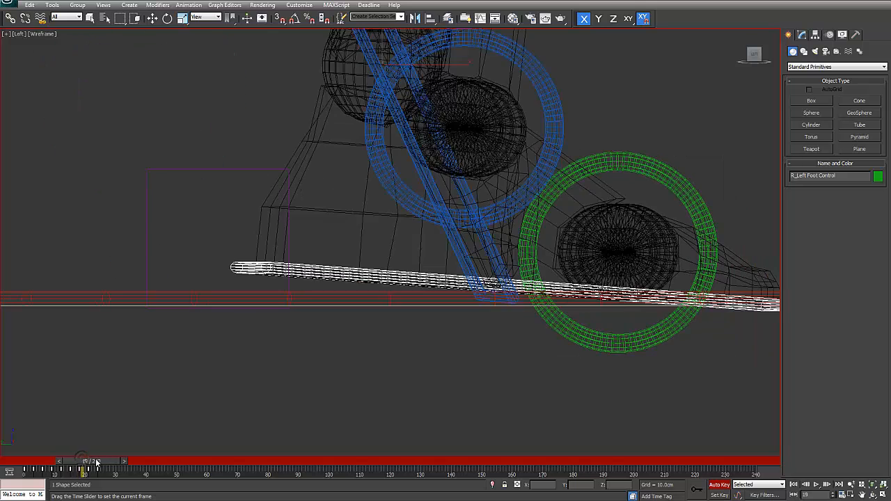
left_click_drag(434, 83, 456, 84)
key("period")
key("period")
key("period")
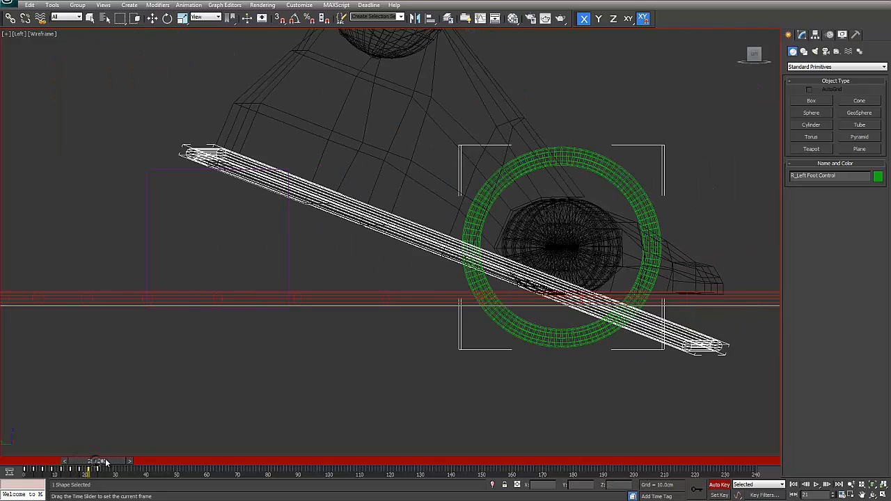
left_click_drag(353, 106, 417, 106)
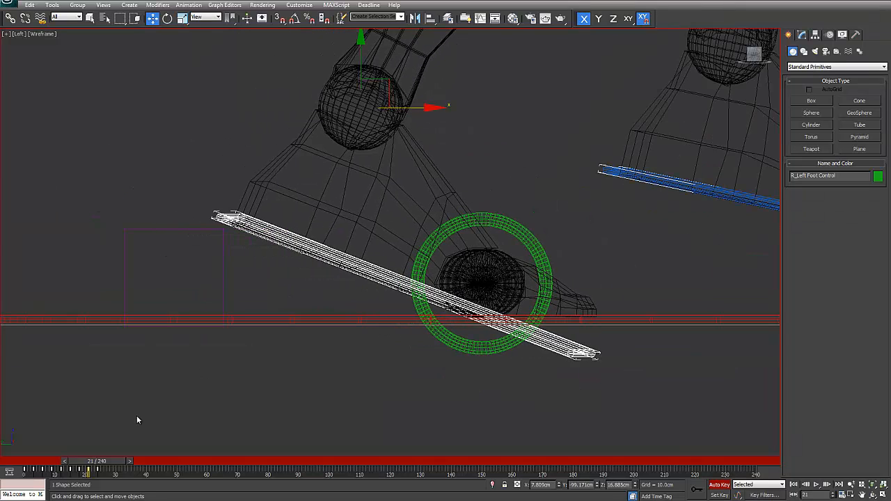
- Move the left foot control forward to about Y -100.8 cm at frame 24
key("period")
key("period")
key("period")
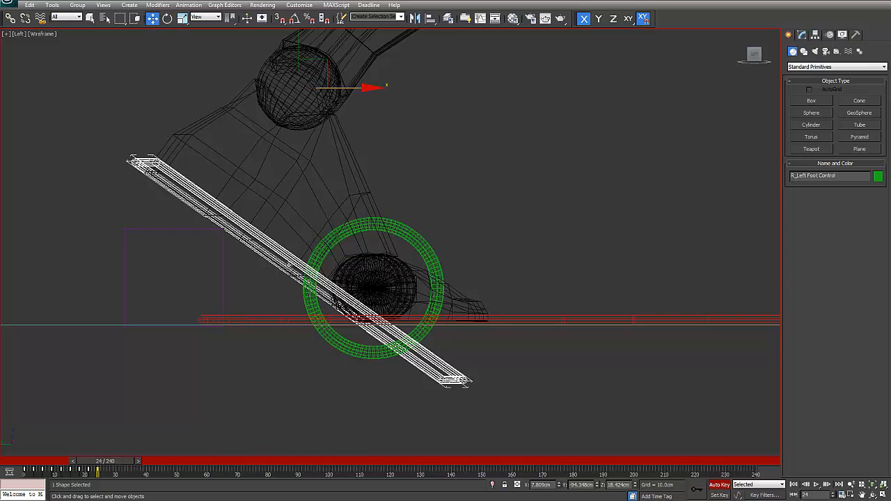
middle_click_drag(408, 142, 305, 228)
left_click_drag(268, 183, 351, 181)
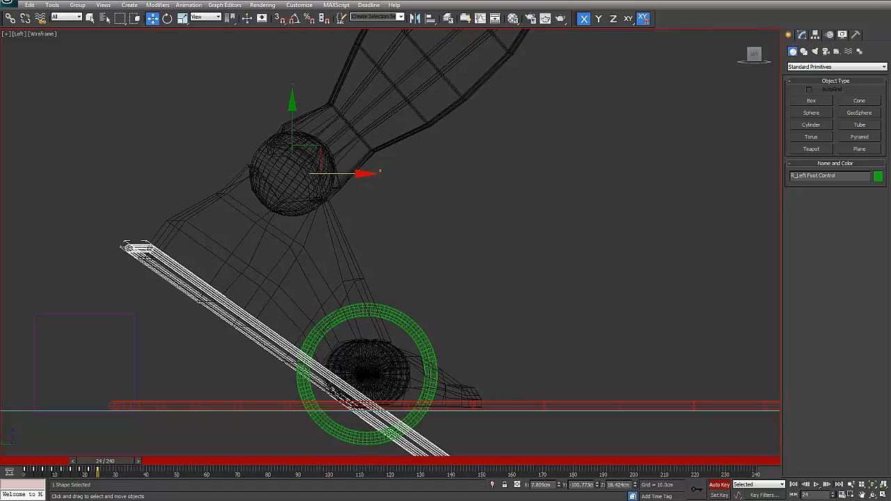
- Copy the left foot control's frame 24 key along the timeline, and turn off Auto Key
left_click(102, 473)
mouse_move(98, 471)
left_mouse_down("shift")
mouse_move(23, 479)
mouse_move(94, 462)
mouse_move(66, 465)
mouse_move(114, 470)
left_mouse_up("shift")
key("w")
scroll(151, 358, "down", 6)
middle_click_drag(389, 304, 410, 307, "alt")
left_click(719, 486)
- Switch to a shaded Perspective view that frames the robot from the front with the checkered floor ahead of it
middle_click_drag(599, 394, 577, 391, "alt")
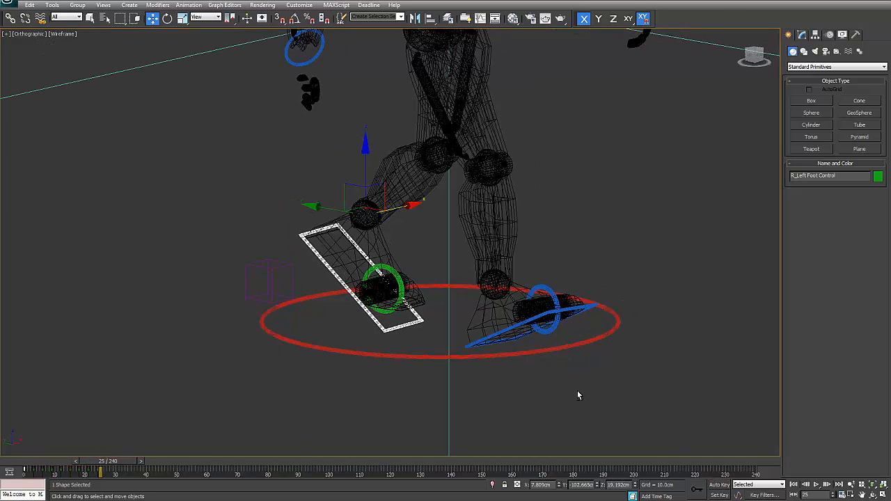
key("F3")
scroll(522, 369, "down", 4)
key("p")
scroll(429, 307, "down", 4)
middle_click_drag(451, 312, 357, 305, "alt")
scroll(415, 310, "up", 3)
scroll(432, 303, "up", 4)
scroll(438, 297, "down", 5)
scroll(438, 298, "up", 2)
scroll(317, 285, "up", 2)
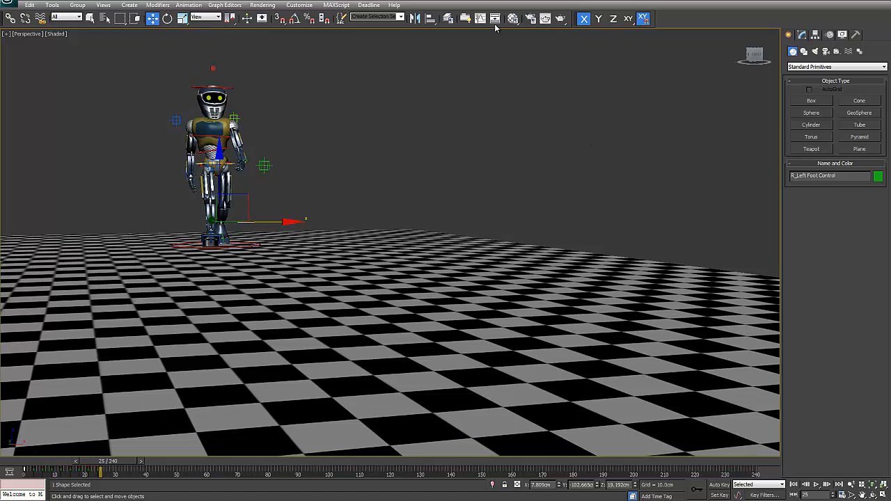
- Hide the Rig_Objects layer, and play the walk animation across the floor
left_click(448, 19)
left_click(698, 242)
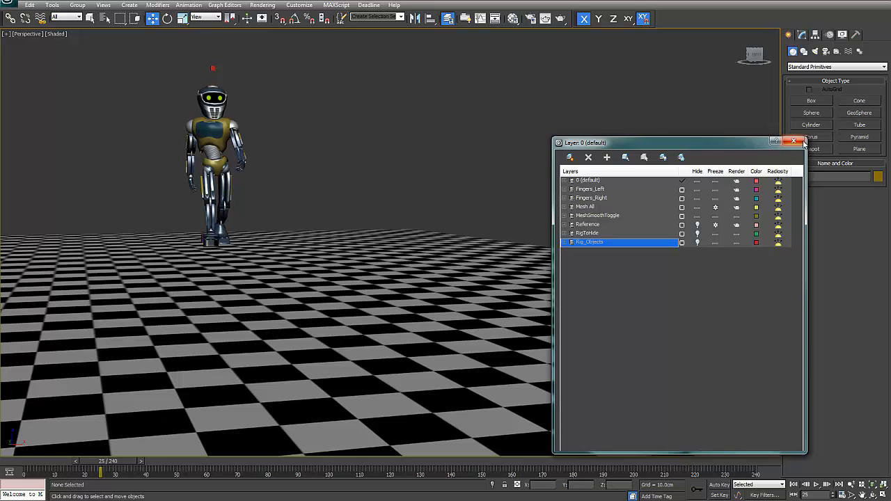
left_click(793, 142)
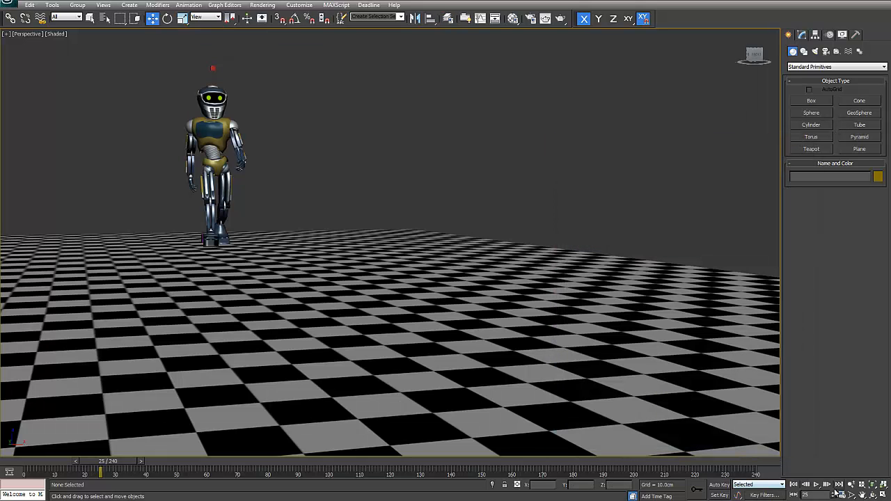
left_click(816, 485)
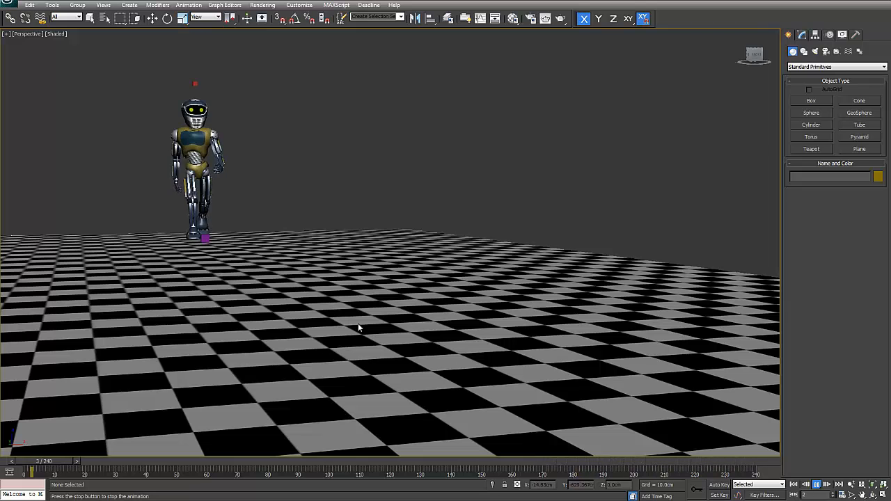
scroll(352, 322, "down", 3)
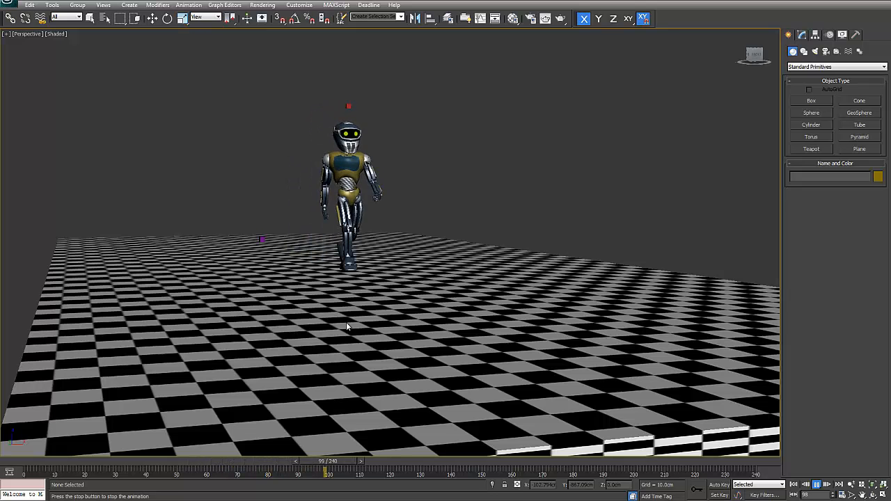
- Stop playback, look closely at the robot, and play the walk in the Front view
left_click(817, 486)
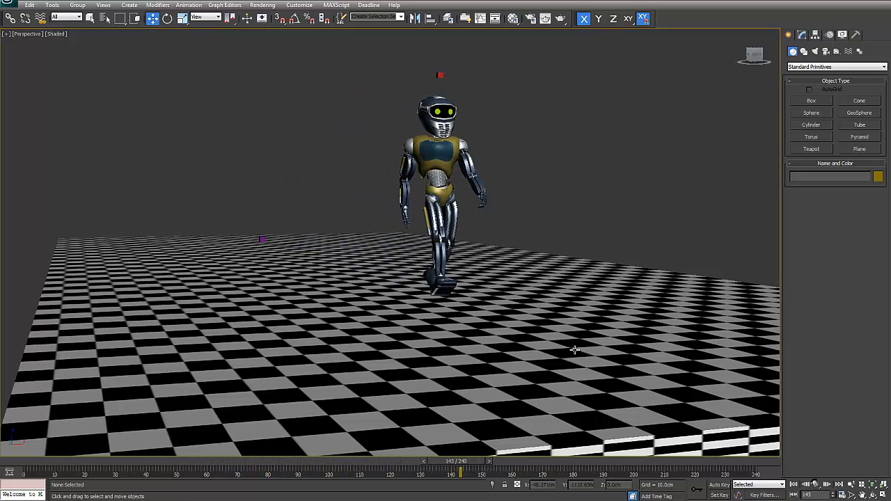
middle_click_drag(516, 307, 501, 324)
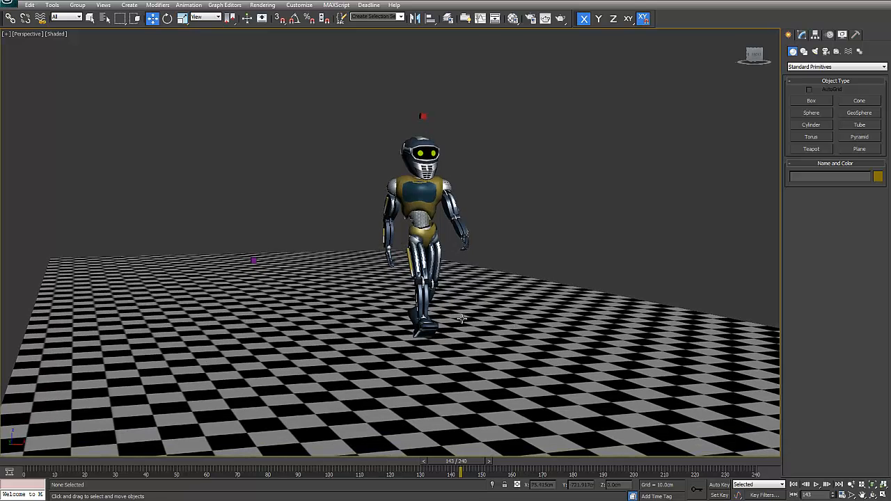
scroll(433, 304, "up", 5)
middle_click_drag(486, 227, 438, 179)
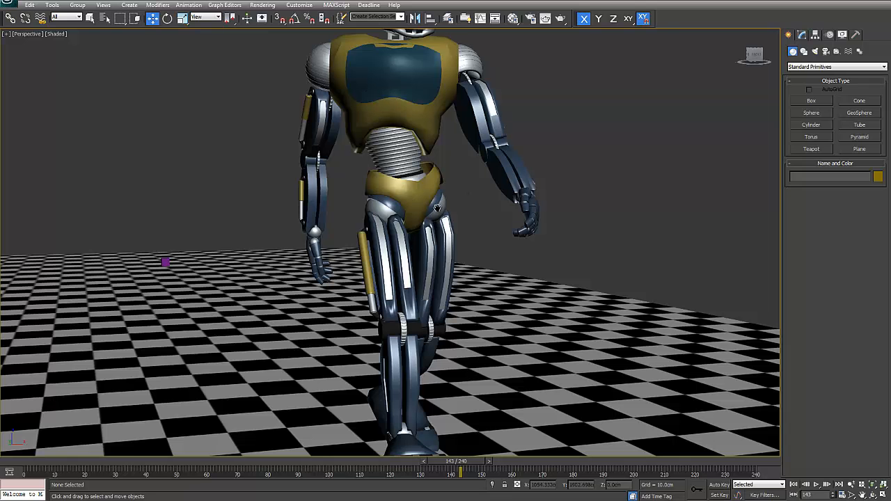
middle_click_drag(442, 212, 429, 213)
key("f")
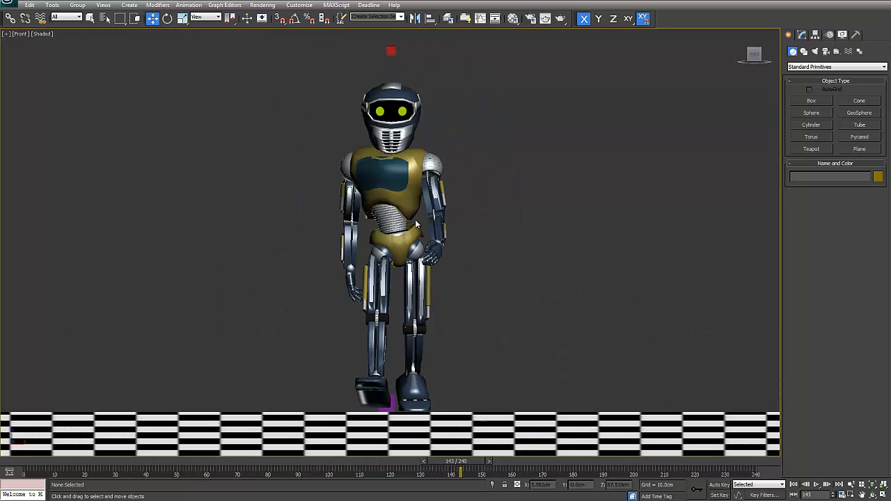
left_click(817, 485)
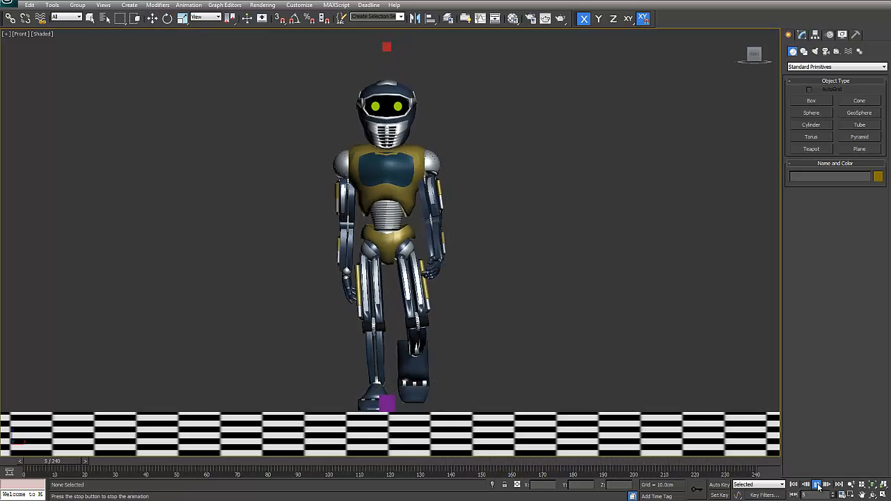
- Watch the walk head-on in a Perspective view, stop playback, and return to frame 80
key("p")
scroll(507, 356, "up", 5)
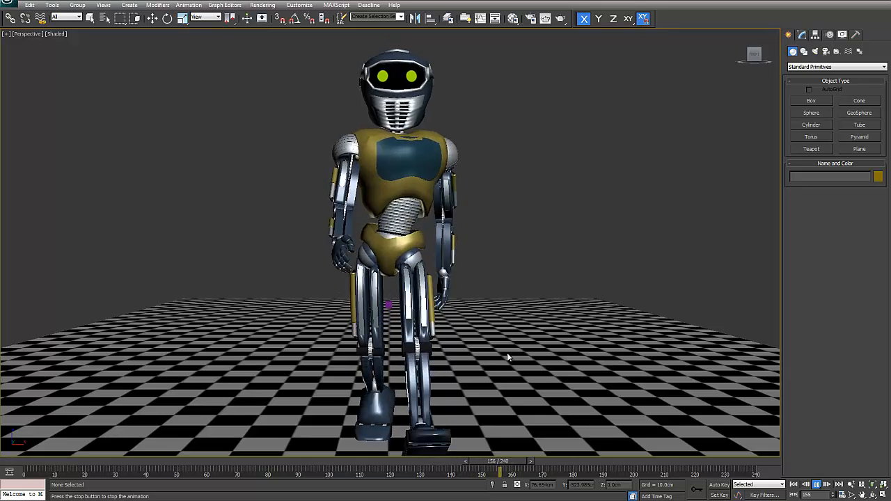
left_click(815, 485)
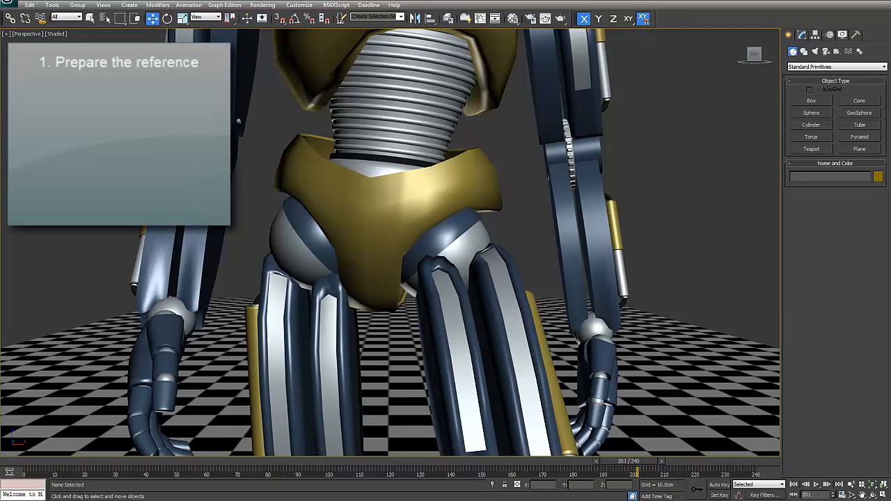
left_click_drag(509, 463, 268, 475)
key("w")
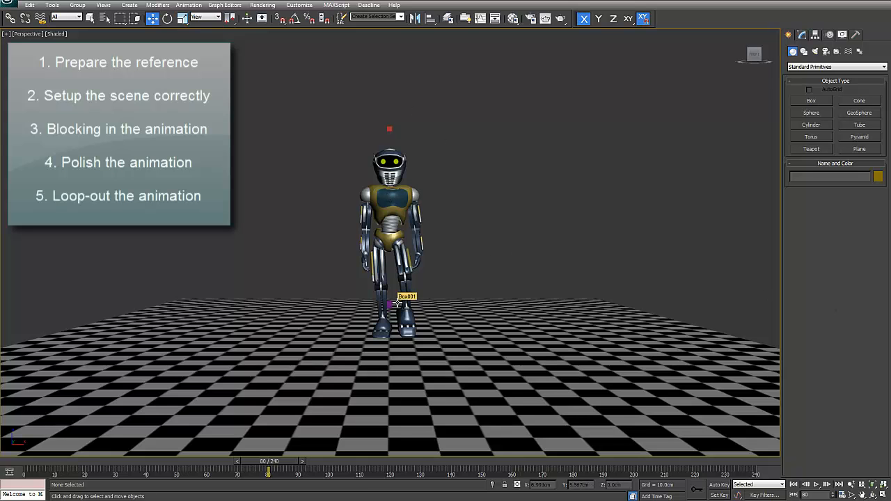
- Scrub to an earlier frame, replay the walk toward the camera, and stop at frame 199
left_click_drag(277, 462, 203, 476)
left_click(816, 484)
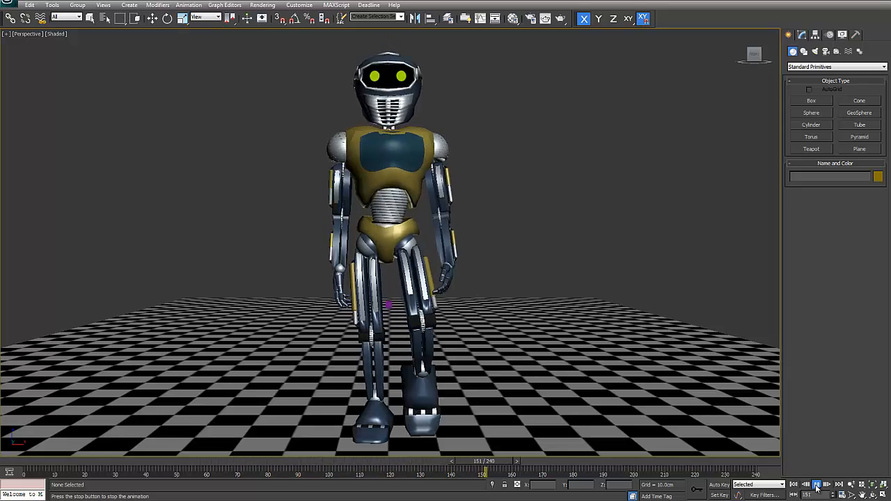
left_click(816, 485)
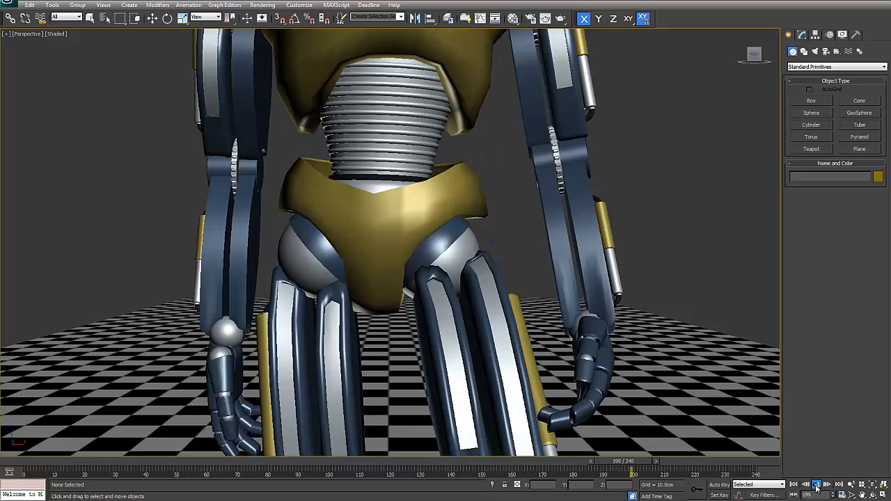
- Scrub the walk animation back through its early frames and leave the timeline at frame 42
left_click_drag(634, 465, 264, 466)
key("w")
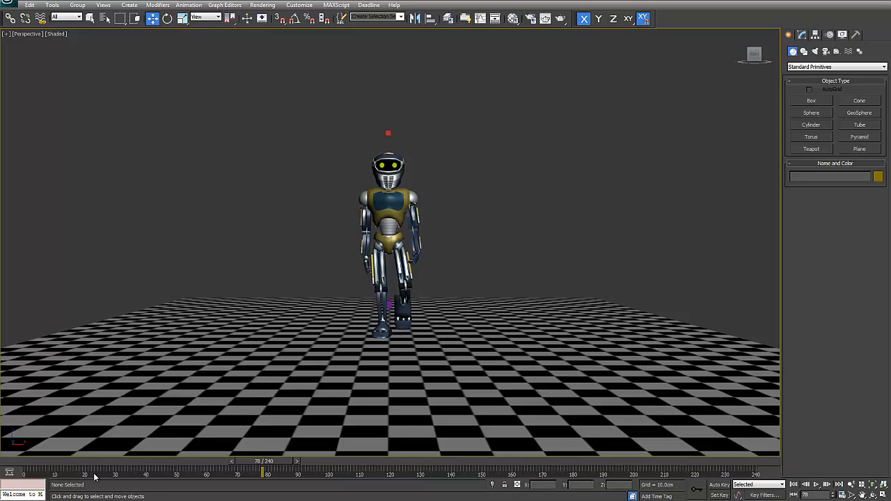
left_click(60, 461)
left_click_drag(108, 466, 175, 495)
key("w")
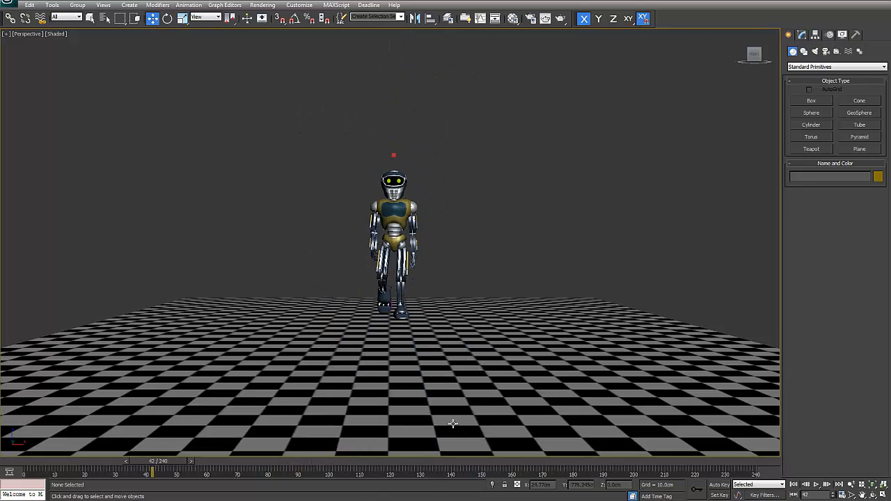